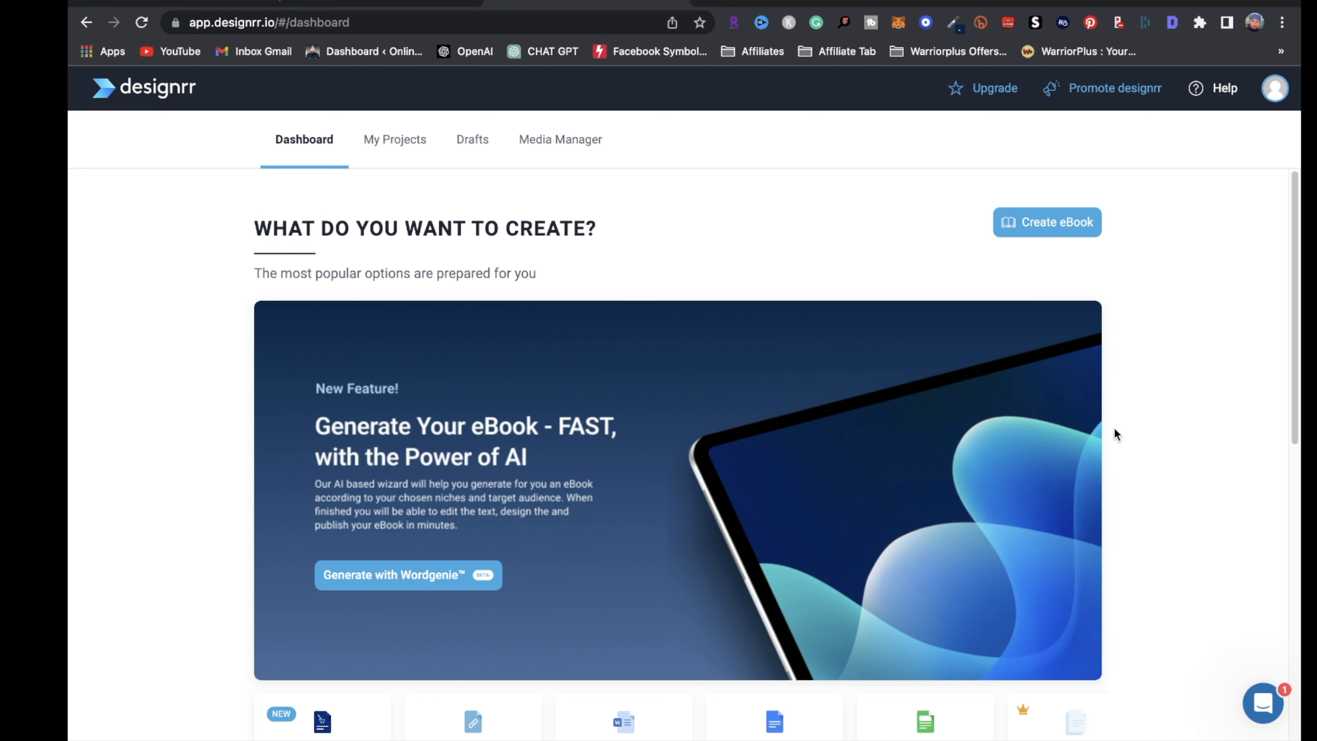
Open the Wordgenie AI ebook generator card from the Designrr Dashboard
{"action": "scroll", "coordinate": [1029, 585], "scroll_direction": "down", "scroll_amount": 9}
{"action": "left_click", "coordinate": [339, 291]}
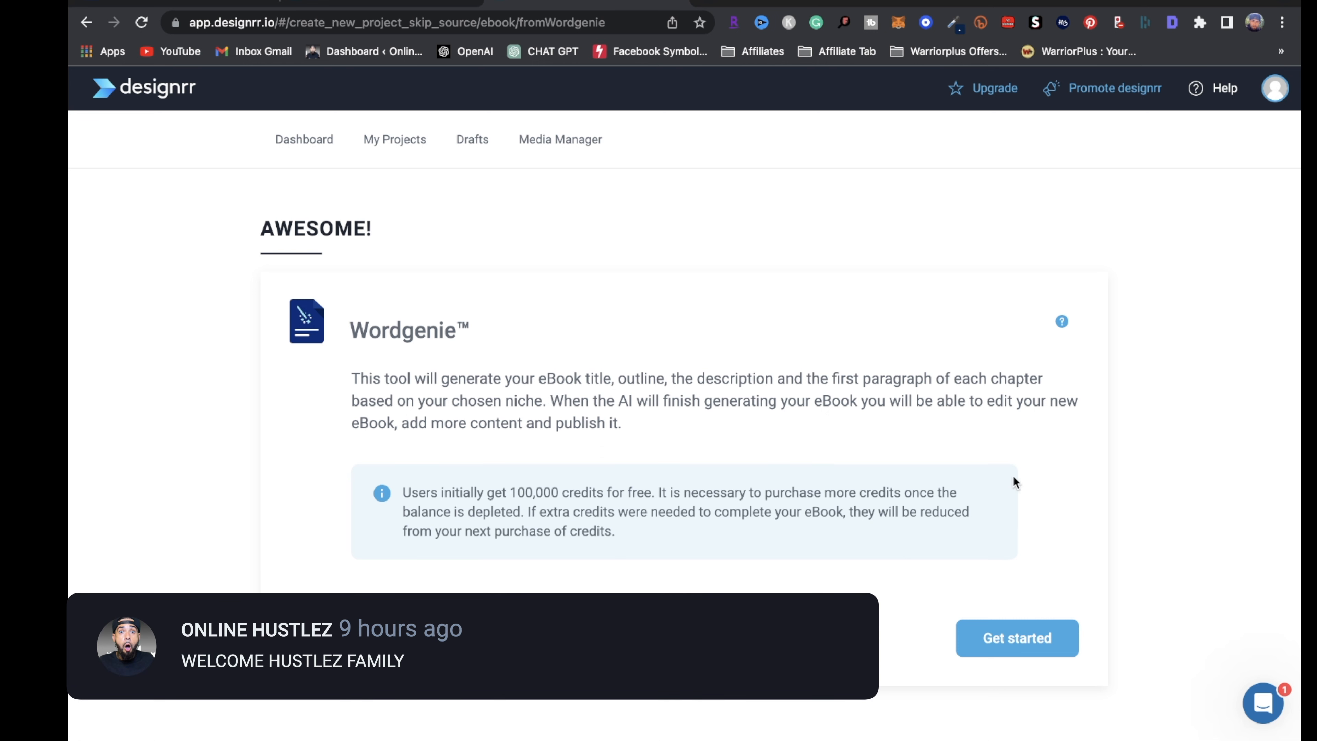
Check the remaining Wordgenie credits in Account settings, then start the Wordgenie wizard
{"action": "left_click", "coordinate": [1274, 92]}
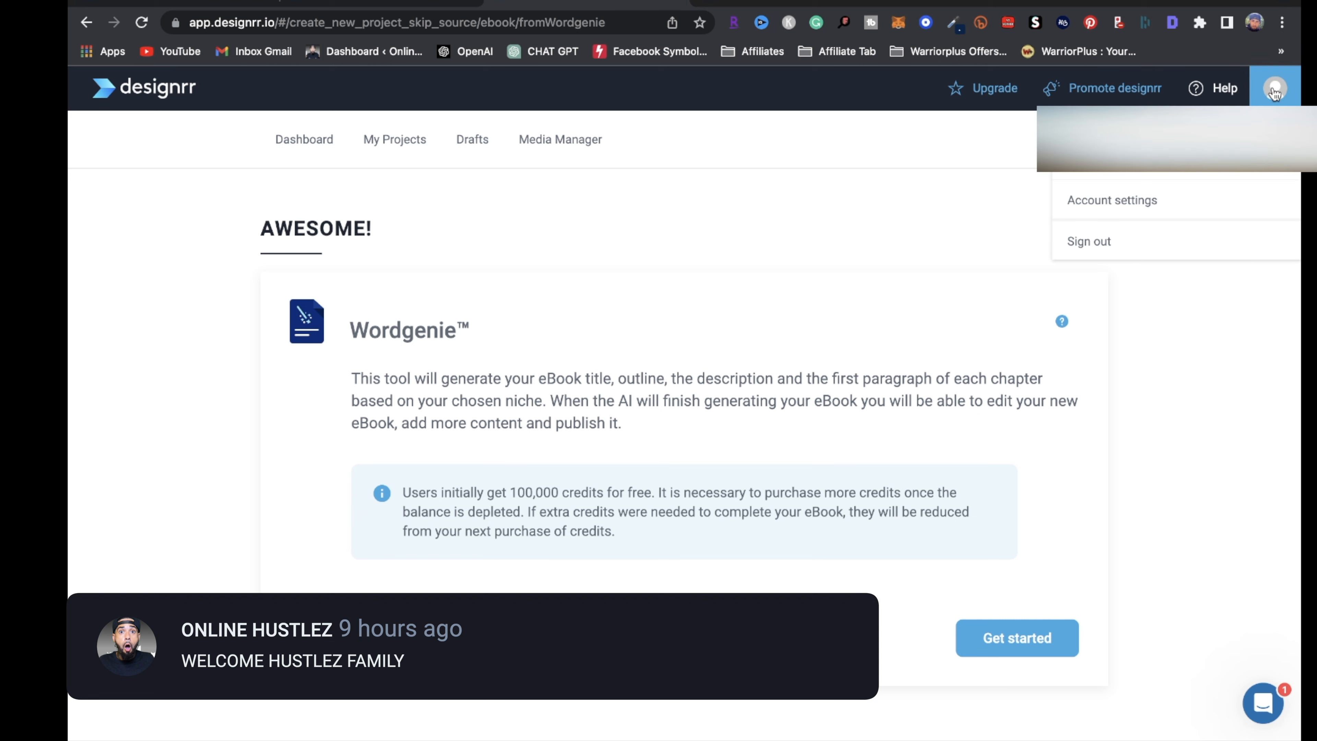
{"action": "left_click", "coordinate": [1153, 204]}
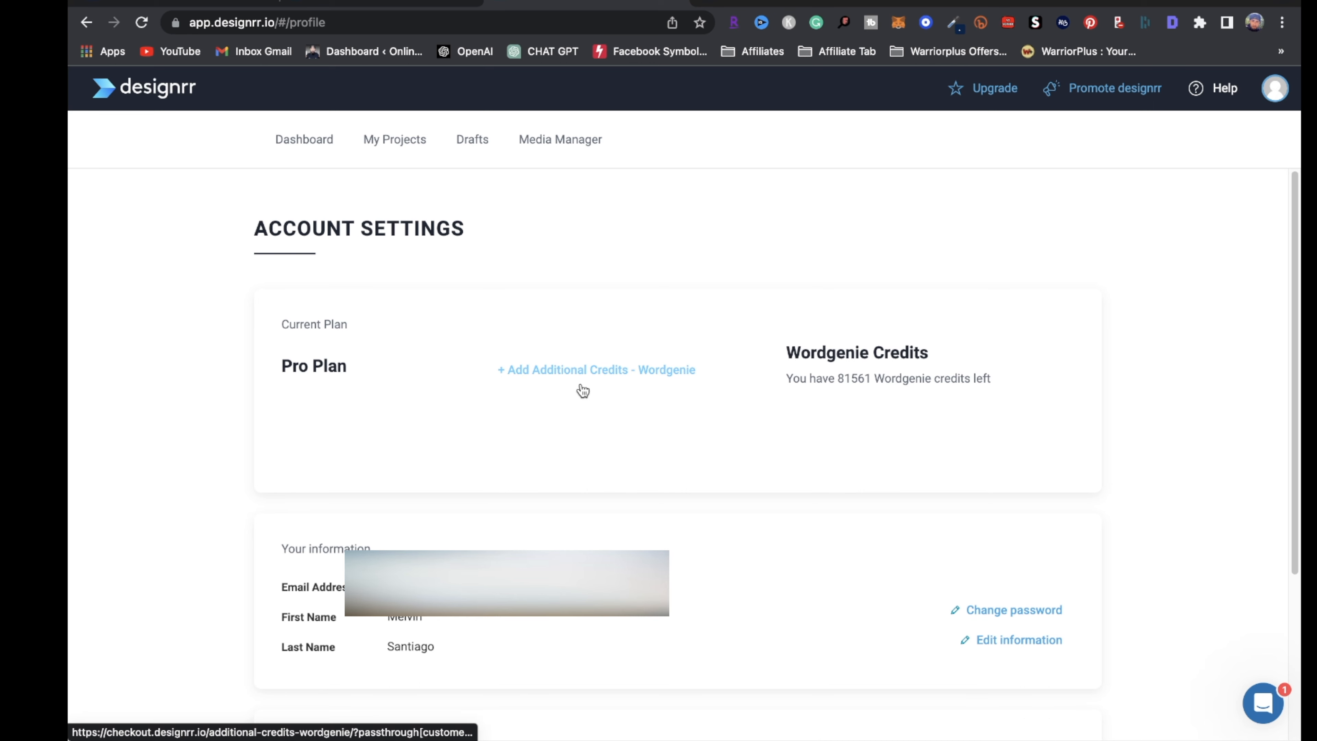
{"action": "mouse_move", "coordinate": [349, 7]}
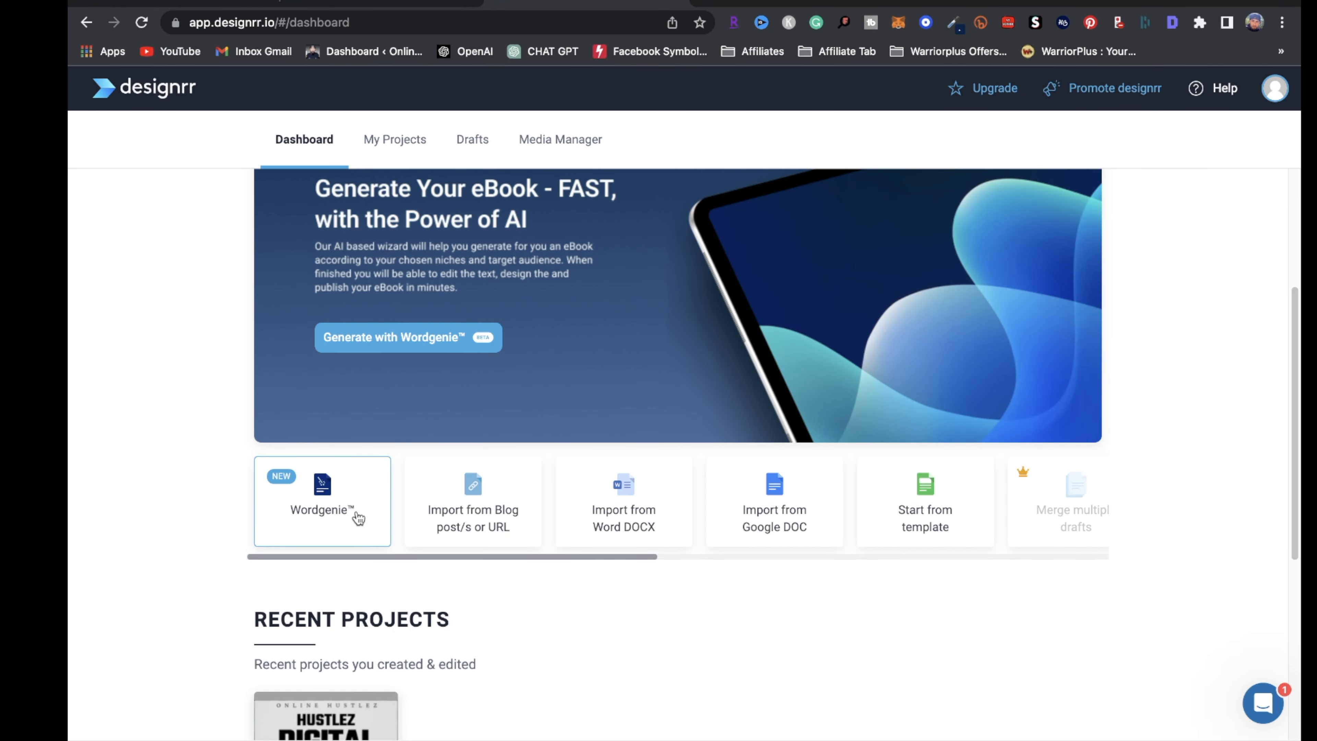
{"action": "left_click", "coordinate": [353, 516]}
{"action": "left_click", "coordinate": [1048, 644]}
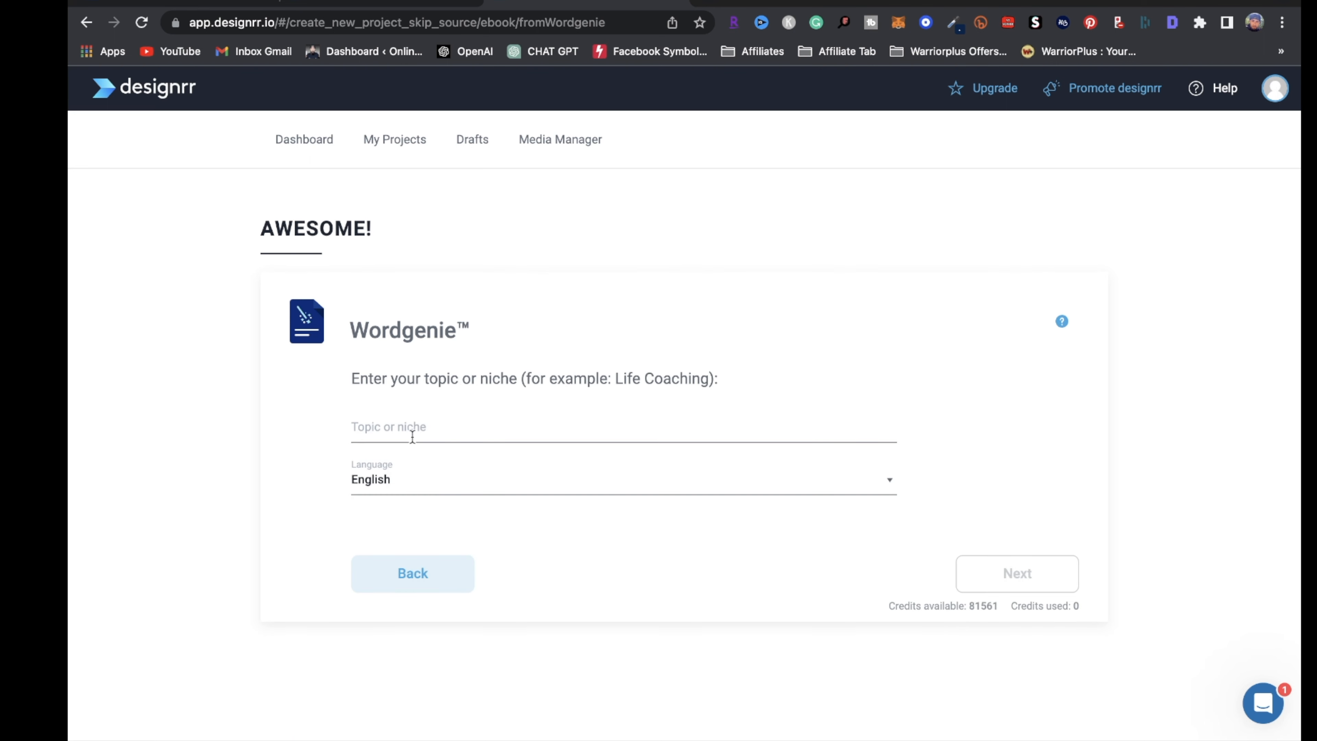
Enter 'Dropshipping' as the ebook topic and request sub-niche suggestions
{"action": "left_click", "coordinate": [414, 436]}
{"action": "type", "text": "D"}
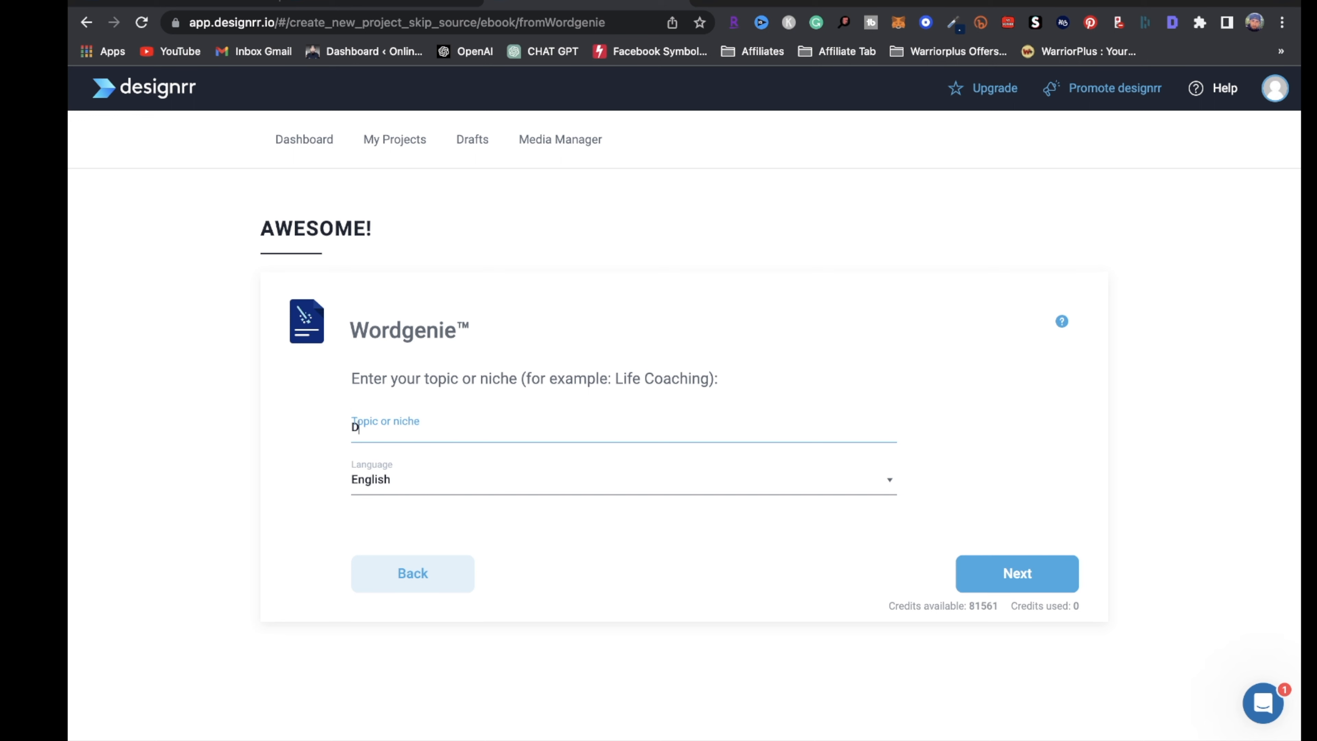
{"action": "type", "text": "ropshipping"}
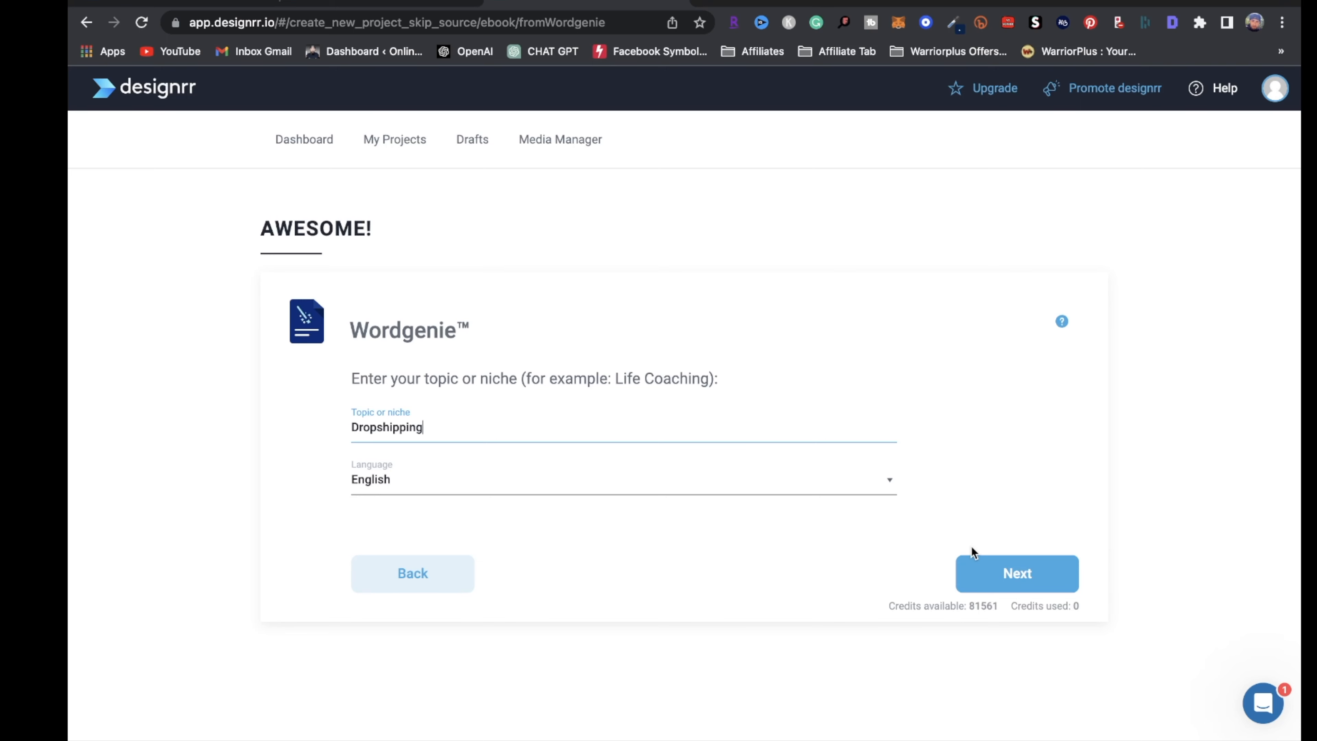
{"action": "left_click", "coordinate": [1019, 576]}
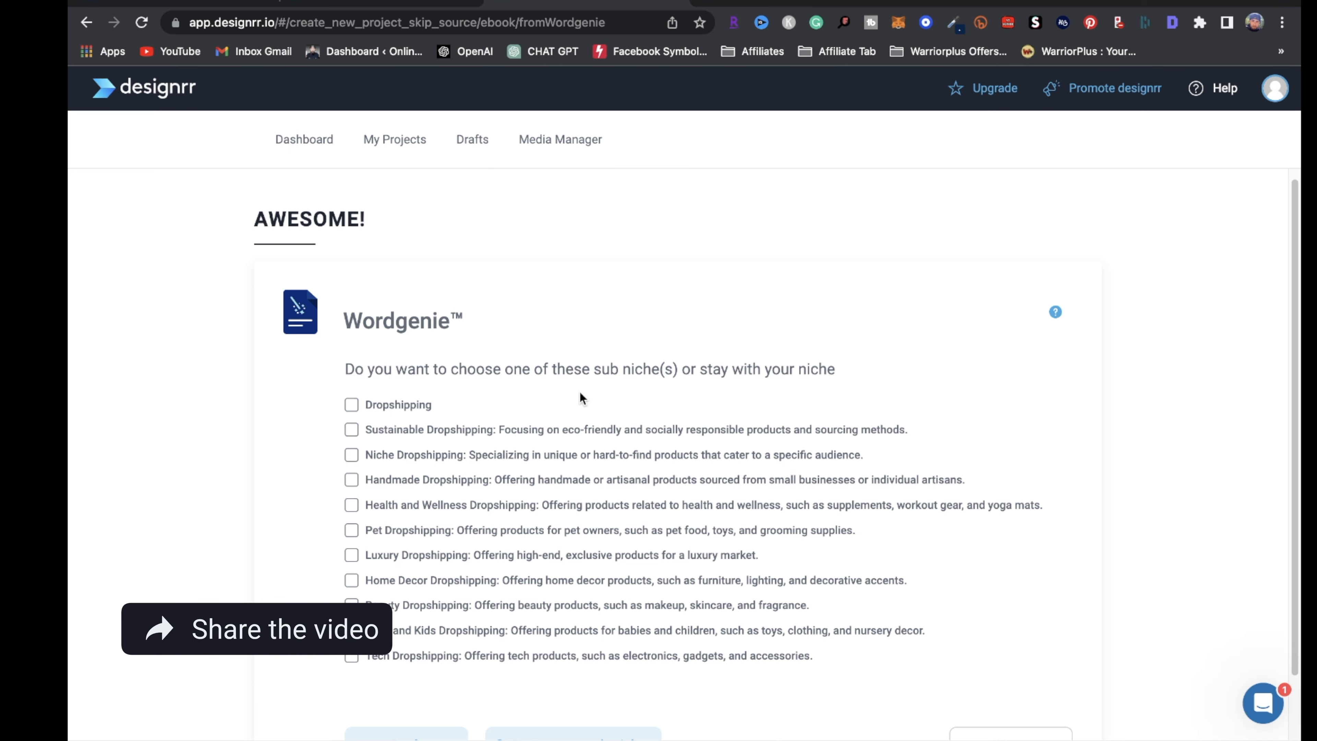
Keep the plain Dropshipping niche instead of a suggested sub-niche and continue
{"action": "scroll", "coordinate": [456, 491], "scroll_direction": "down", "scroll_amount": 2}
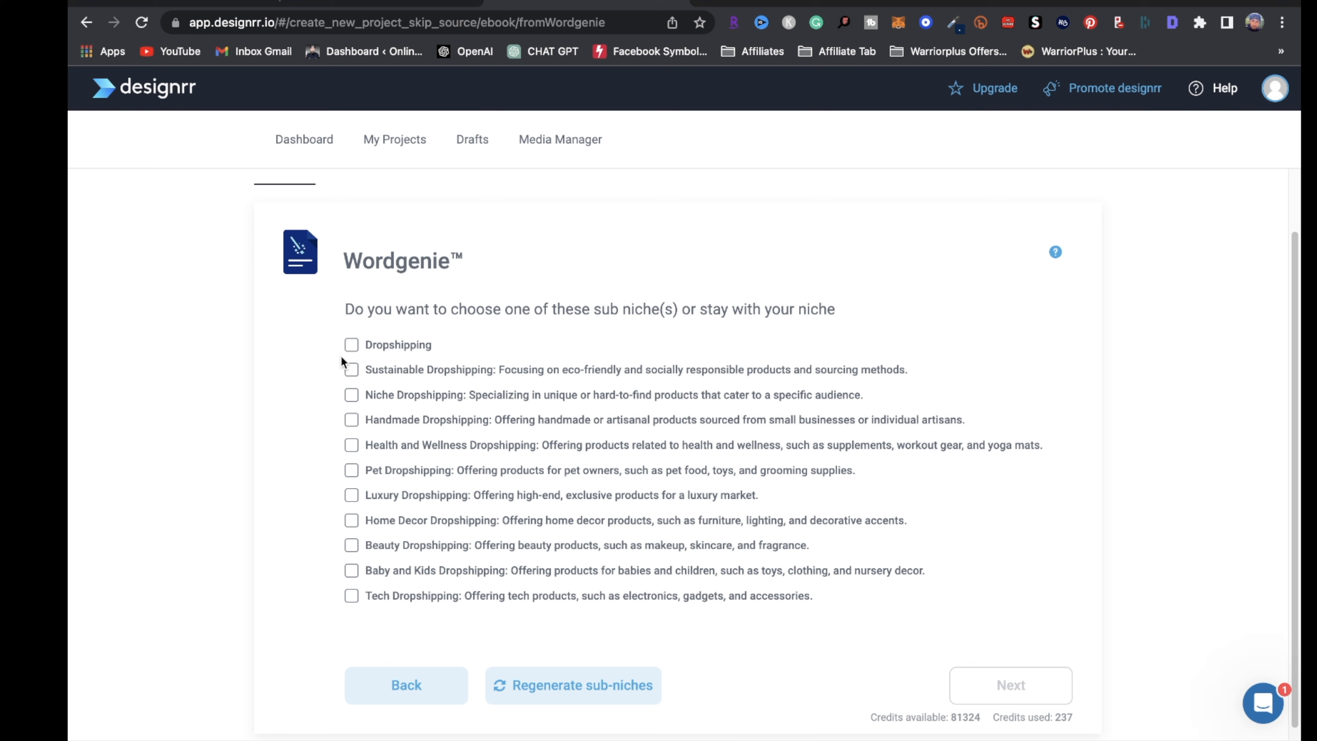
{"action": "left_click", "coordinate": [352, 346]}
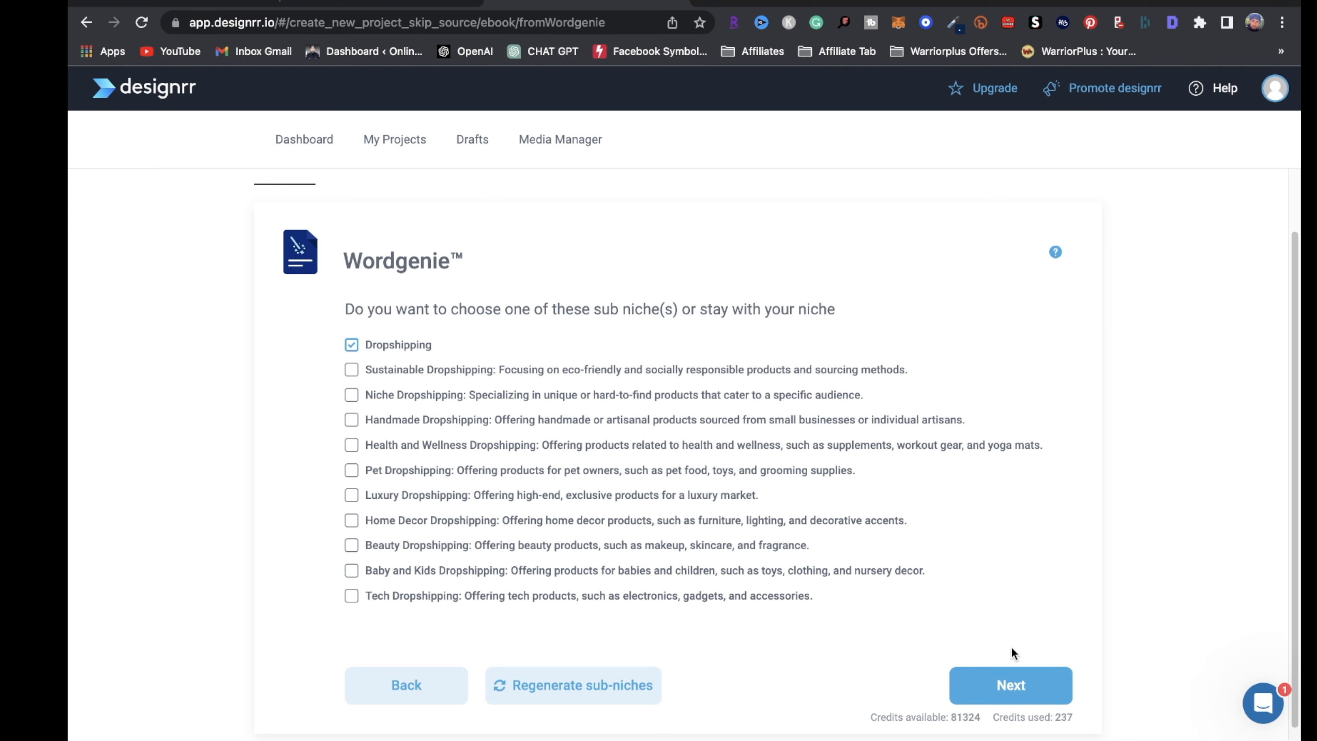
{"action": "left_click", "coordinate": [1020, 687]}
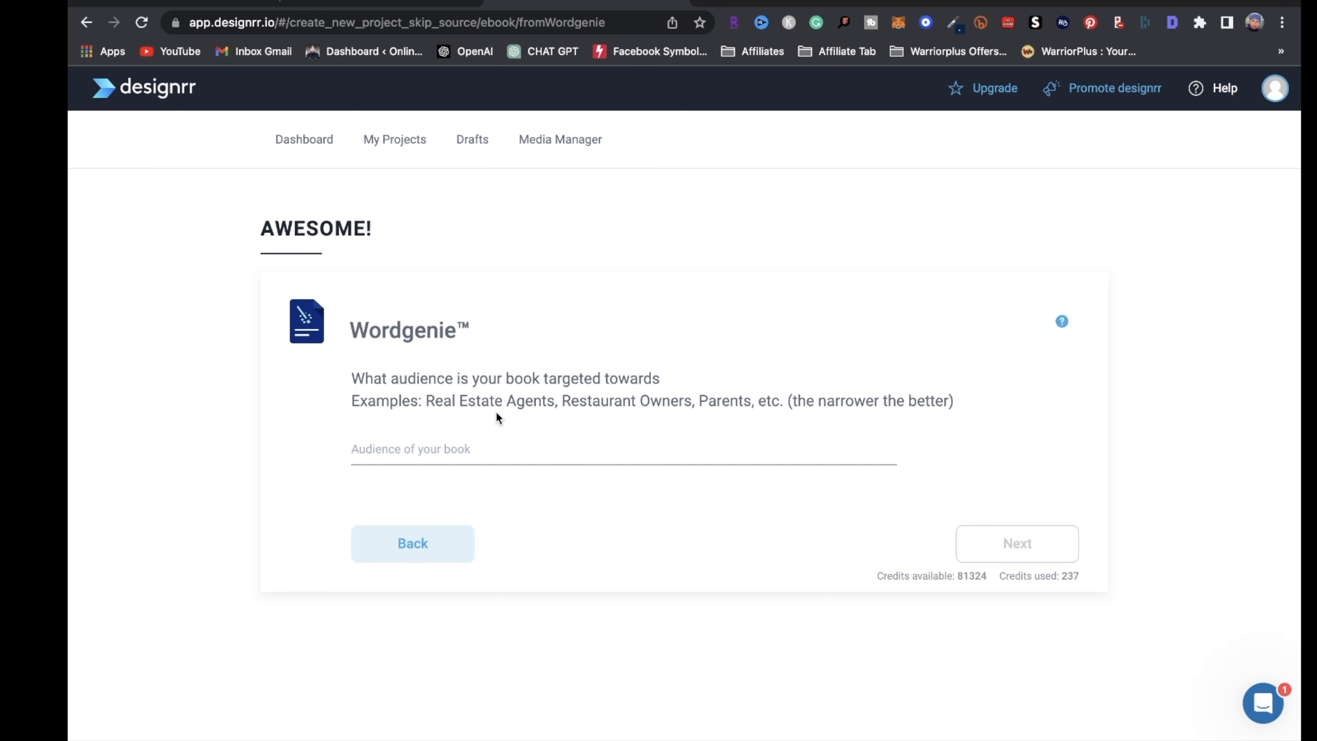
Enter the audience 'beginners in ecommerce dropshipping' to generate suggested ebook titles
{"action": "left_click", "coordinate": [408, 449]}
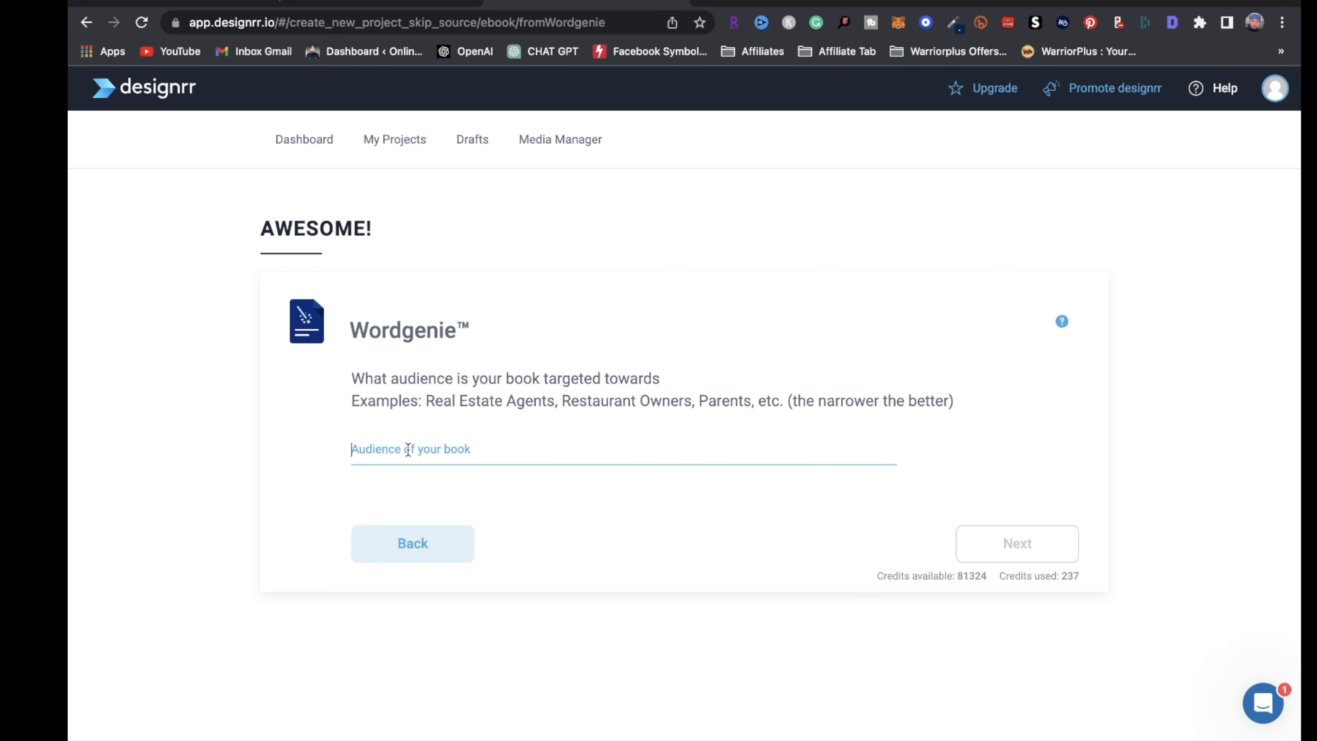
{"action": "type", "text": "beginners in eco"}
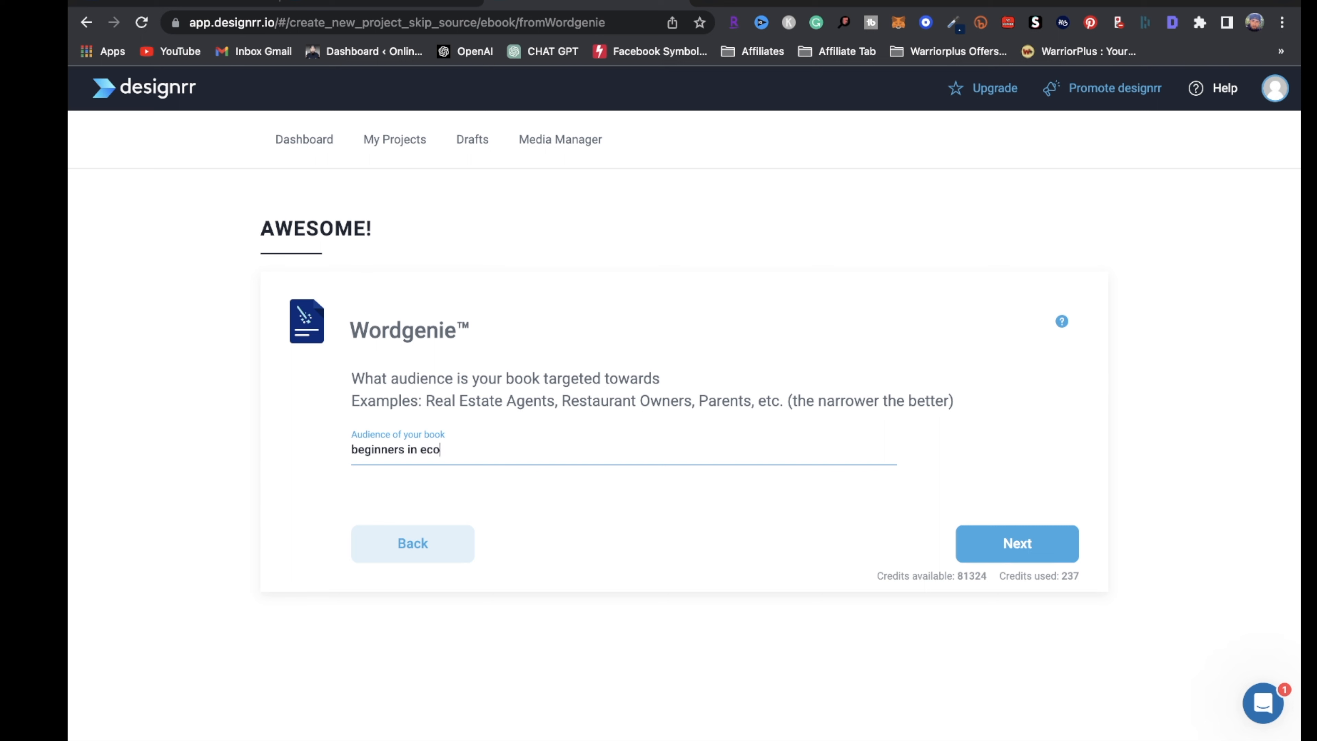
{"action": "type", "text": "mmerce dropshipping"}
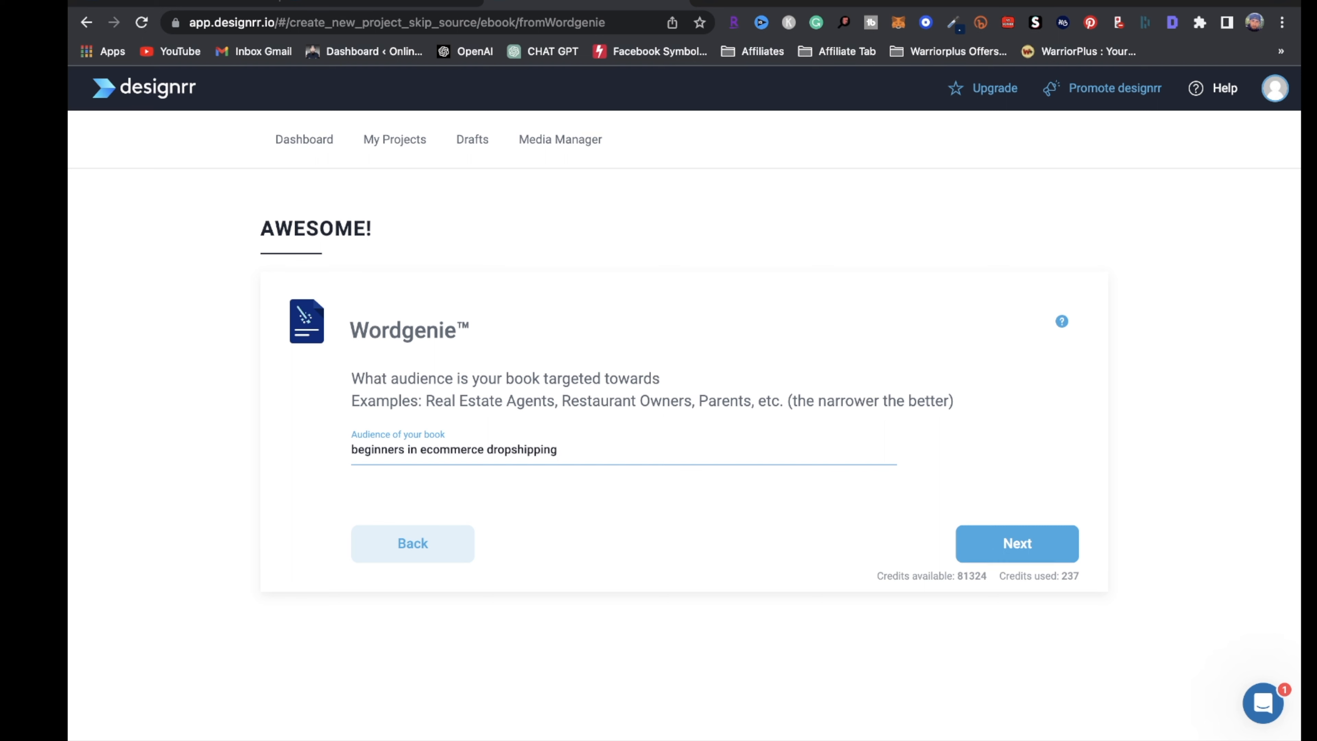
{"action": "left_click", "coordinate": [1015, 545]}
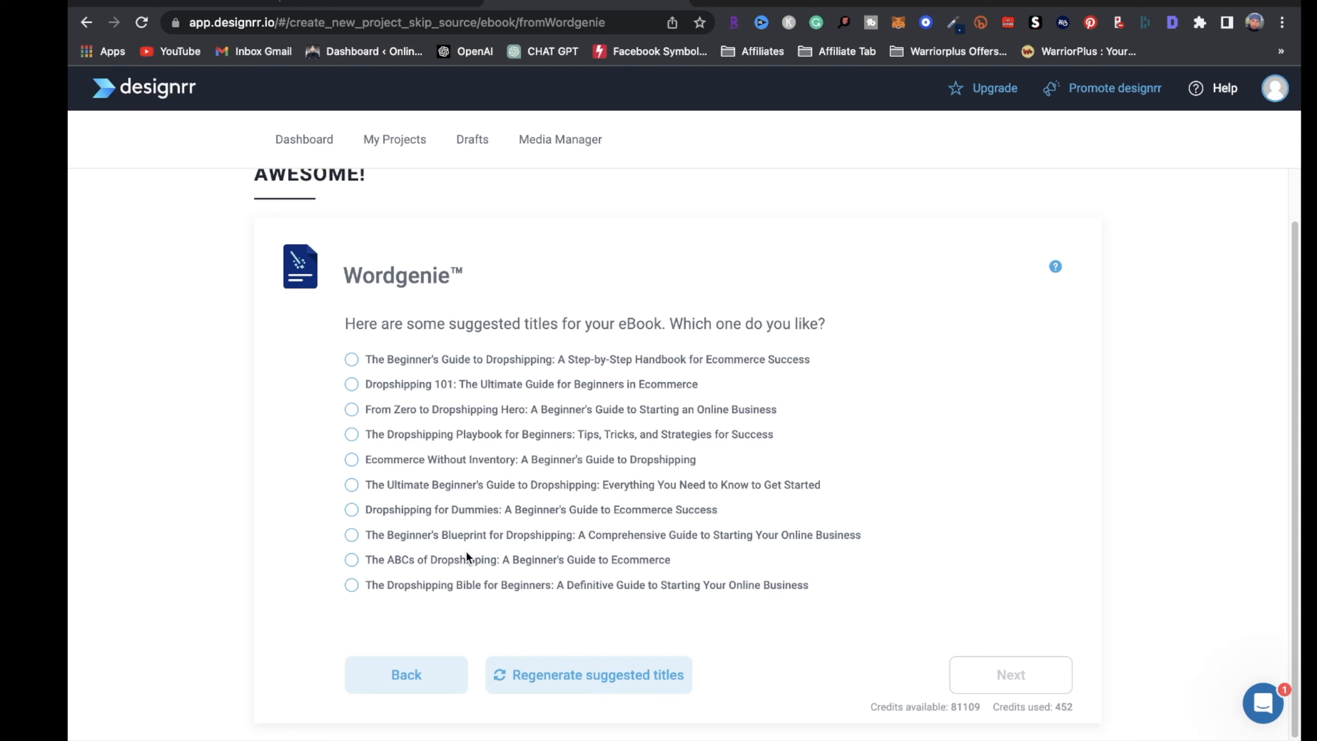
Pick the second title, 'Dropshipping 101: The Ultimate Guide for Beginners in Ecommerce', and generate its outline
{"action": "left_click", "coordinate": [352, 389]}
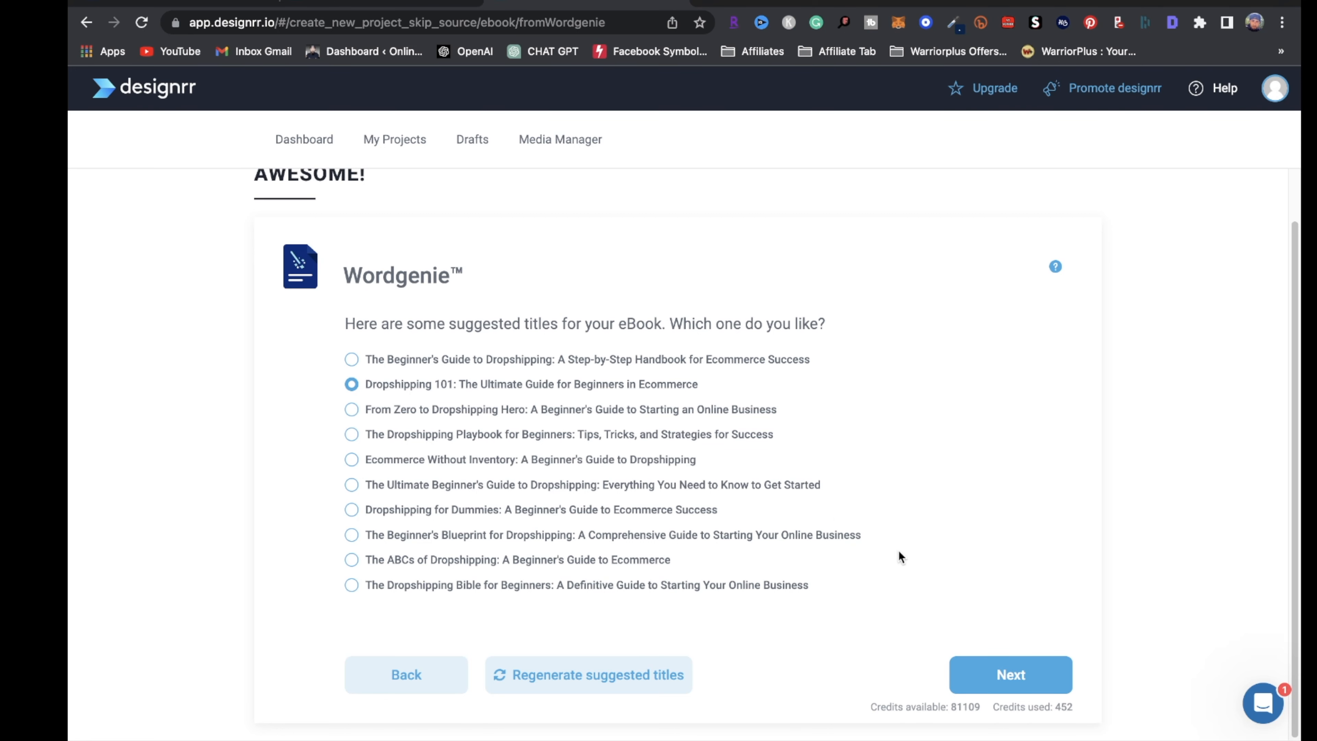
{"action": "left_click", "coordinate": [996, 690]}
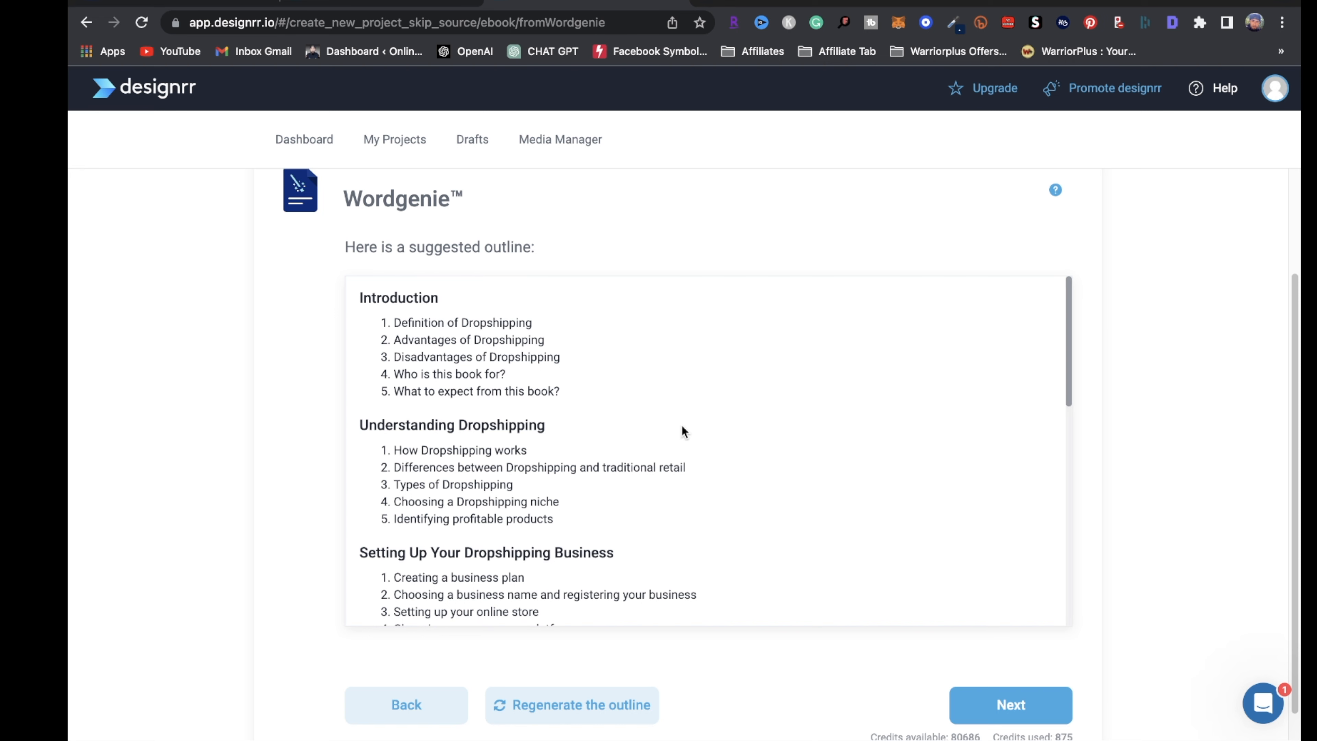
Review the suggested outline, starting with Introduction, and generate the full ebook draft
{"action": "scroll", "coordinate": [830, 433], "scroll_direction": "up", "scroll_amount": 3}
{"action": "scroll", "coordinate": [1179, 499], "scroll_direction": "down", "scroll_amount": 1}
{"action": "scroll", "coordinate": [1062, 540], "scroll_direction": "down", "scroll_amount": 1}
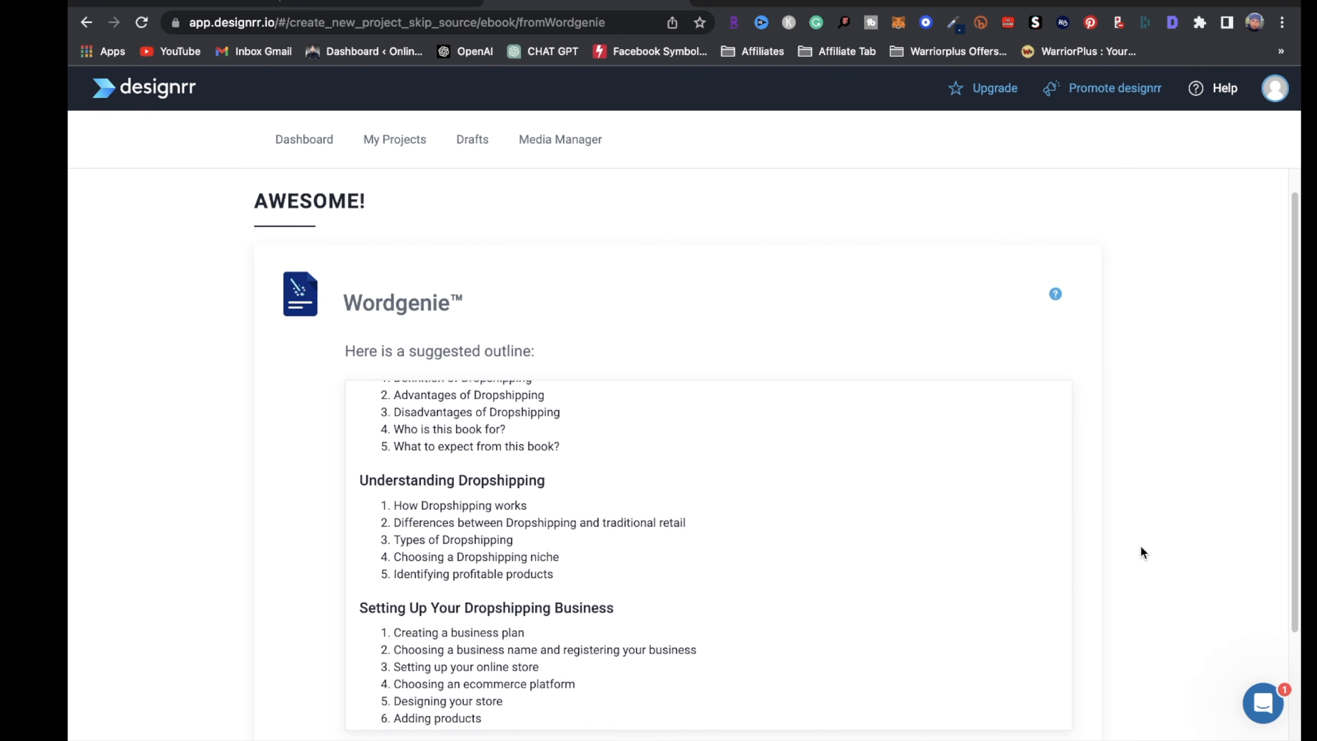
{"action": "scroll", "coordinate": [1197, 519], "scroll_direction": "down", "scroll_amount": 3}
{"action": "scroll", "coordinate": [960, 459], "scroll_direction": "down", "scroll_amount": 5}
{"action": "scroll", "coordinate": [961, 459], "scroll_direction": "down", "scroll_amount": 5}
{"action": "scroll", "coordinate": [844, 472], "scroll_direction": "down", "scroll_amount": 1}
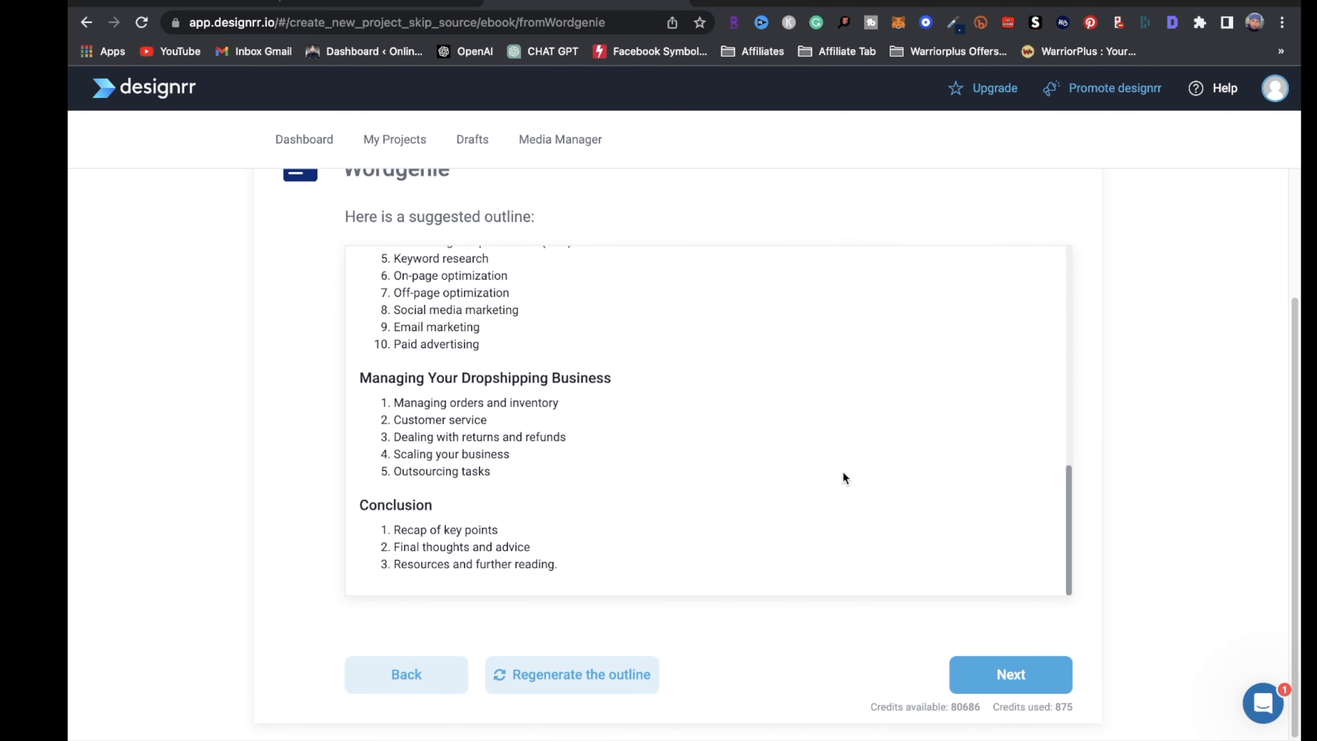
{"action": "left_click", "coordinate": [1002, 675]}
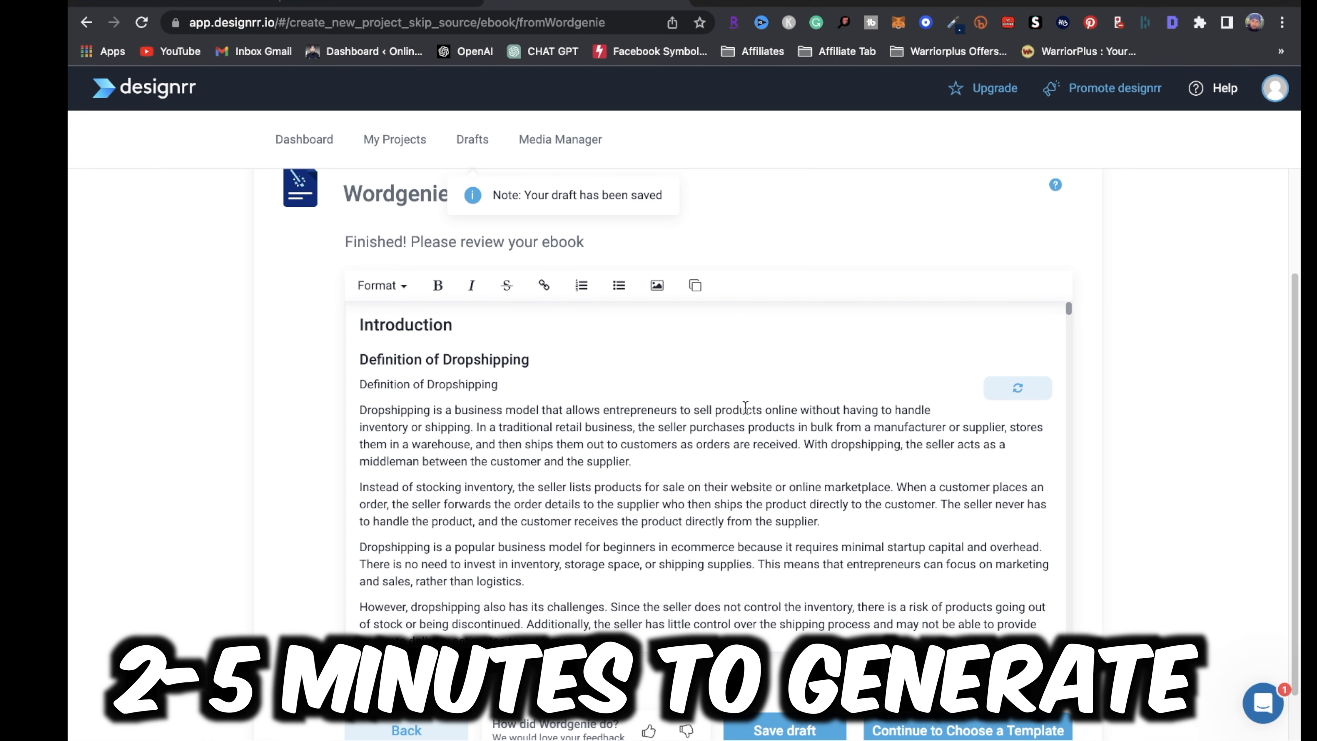
Skim the generated ebook text and proceed to the template gallery
{"action": "scroll", "coordinate": [767, 466], "scroll_direction": "down", "scroll_amount": 2}
{"action": "scroll", "coordinate": [734, 542], "scroll_direction": "down", "scroll_amount": 1}
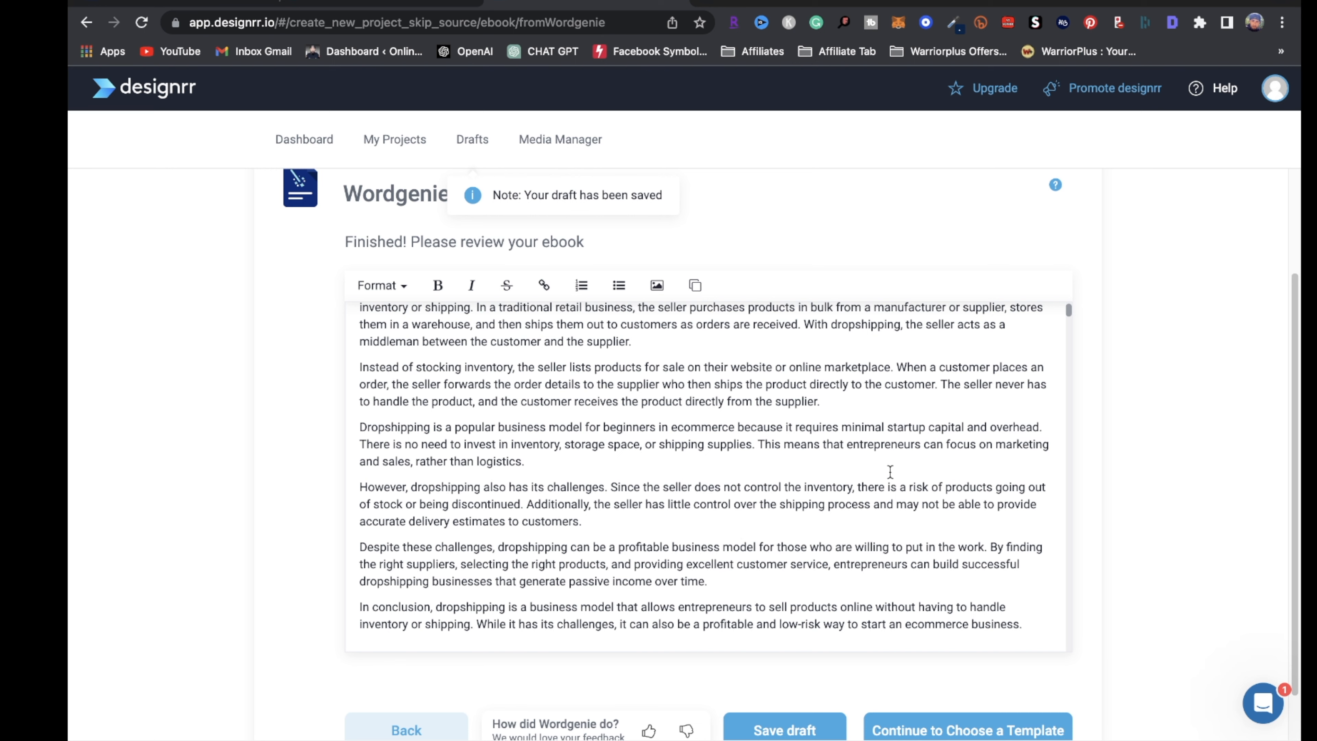
{"action": "scroll", "coordinate": [1050, 664], "scroll_direction": "down", "scroll_amount": 5}
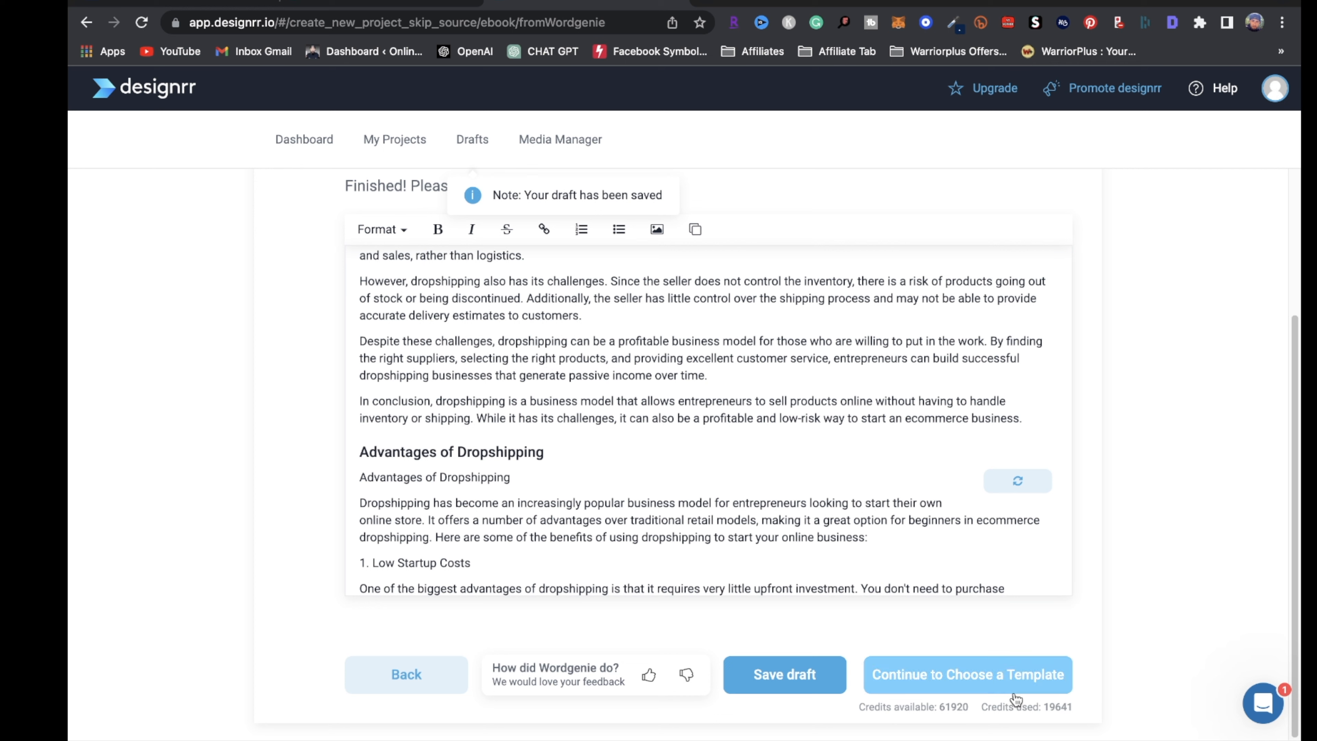
{"action": "left_click", "coordinate": [980, 677]}
{"action": "scroll", "coordinate": [1116, 584], "scroll_direction": "down", "scroll_amount": 15}
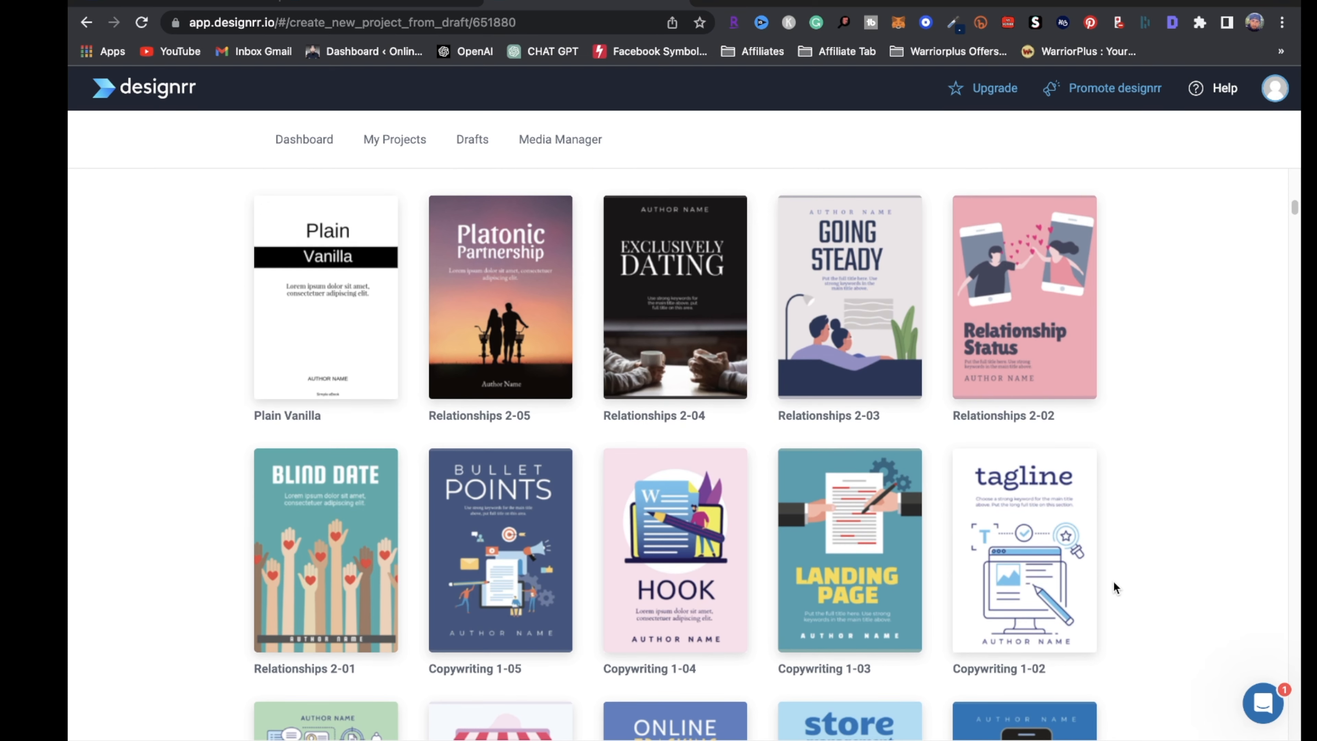
Apply the SEO Orange template, opening the ebook's orange cover in the editor
{"action": "scroll", "coordinate": [1113, 579], "scroll_direction": "up", "scroll_amount": 15}
{"action": "mouse_move", "coordinate": [878, 575]}
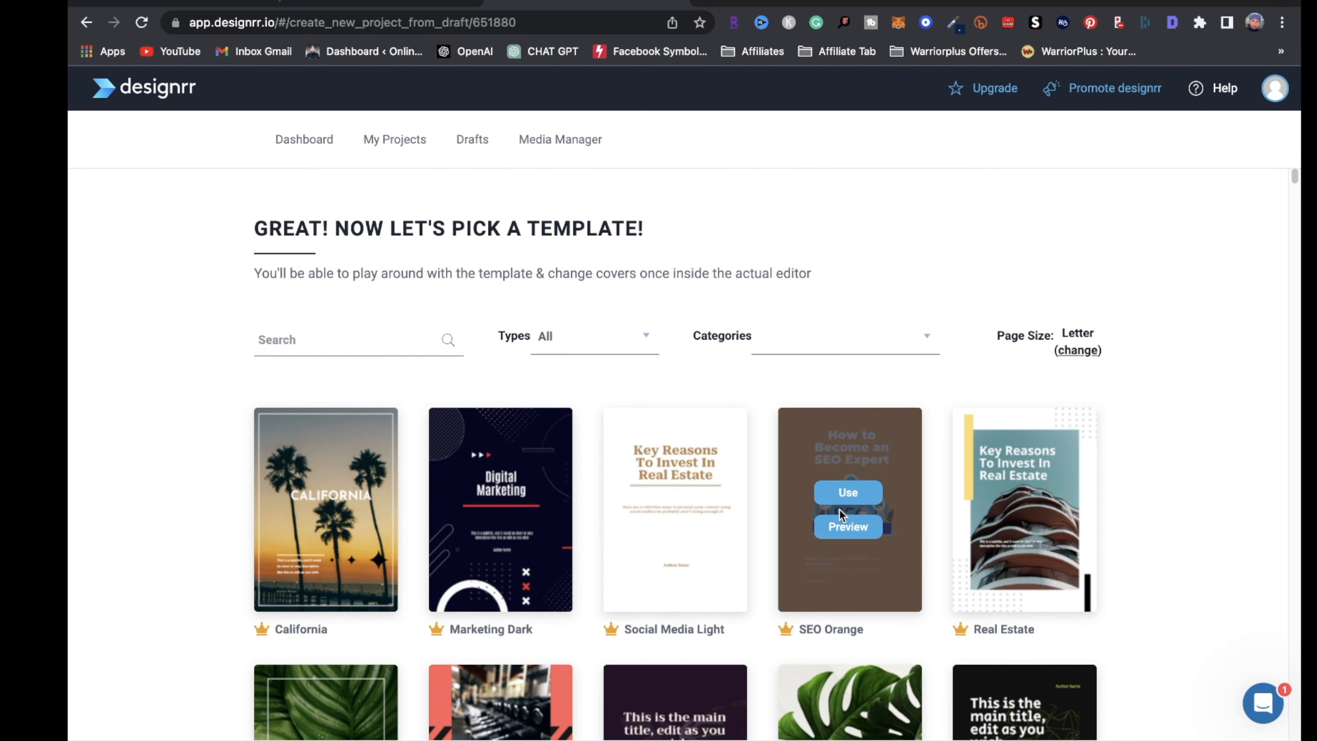
{"action": "left_click", "coordinate": [850, 494]}
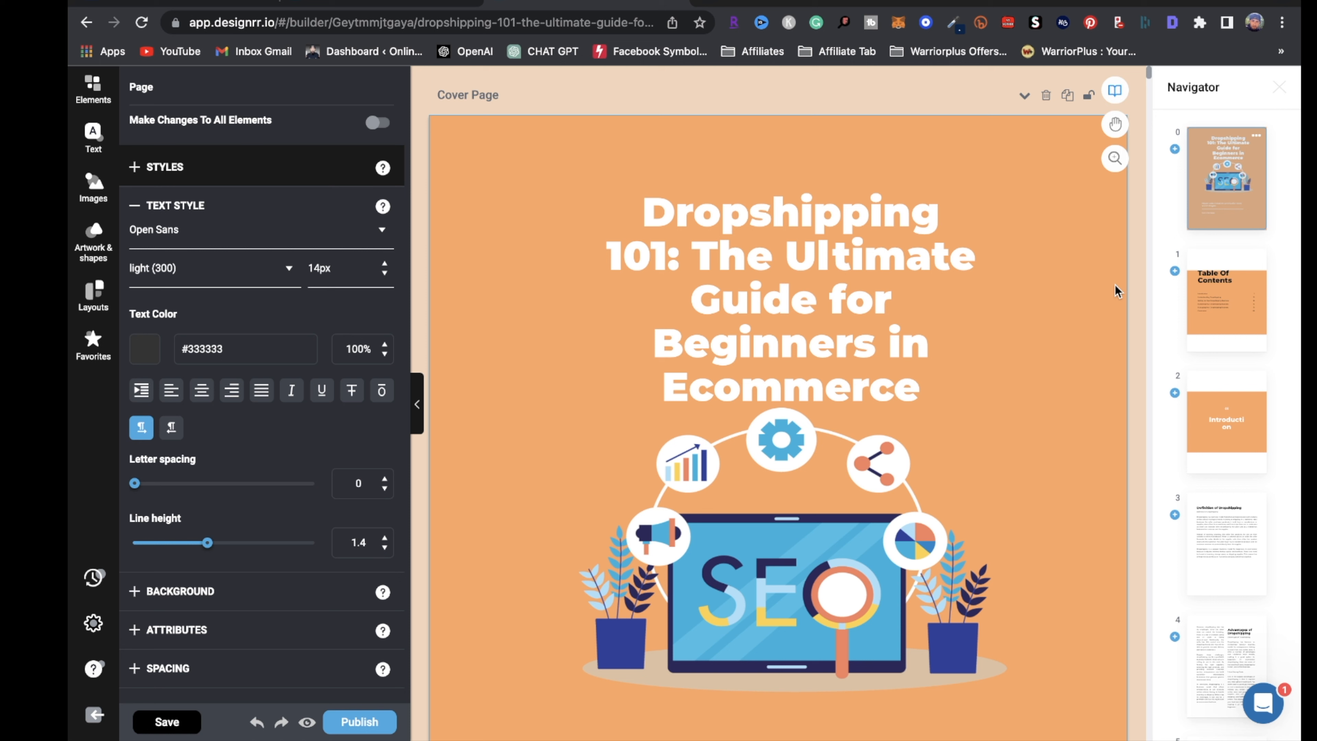
{"action": "scroll", "coordinate": [1180, 529], "scroll_direction": "down", "scroll_amount": 2}
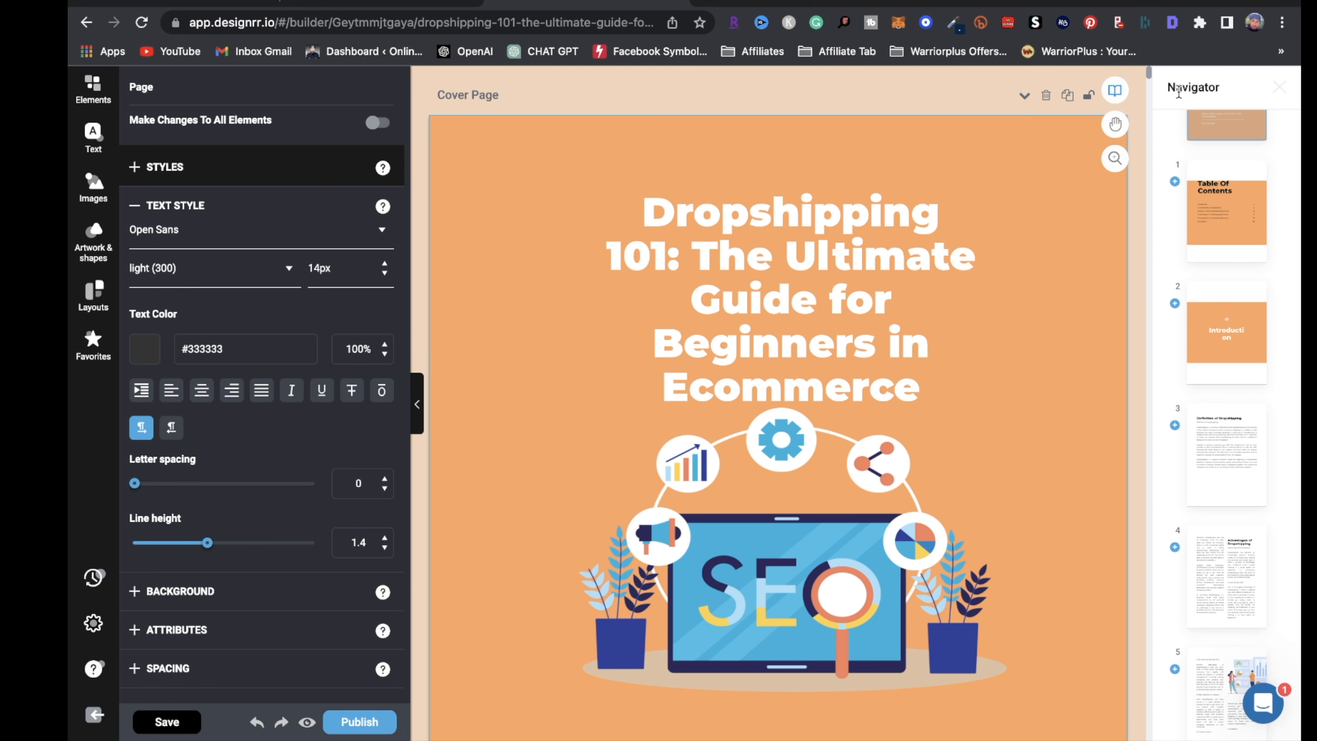
{"action": "left_click", "coordinate": [1227, 456]}
{"action": "scroll", "coordinate": [662, 413], "scroll_direction": "down", "scroll_amount": 2}
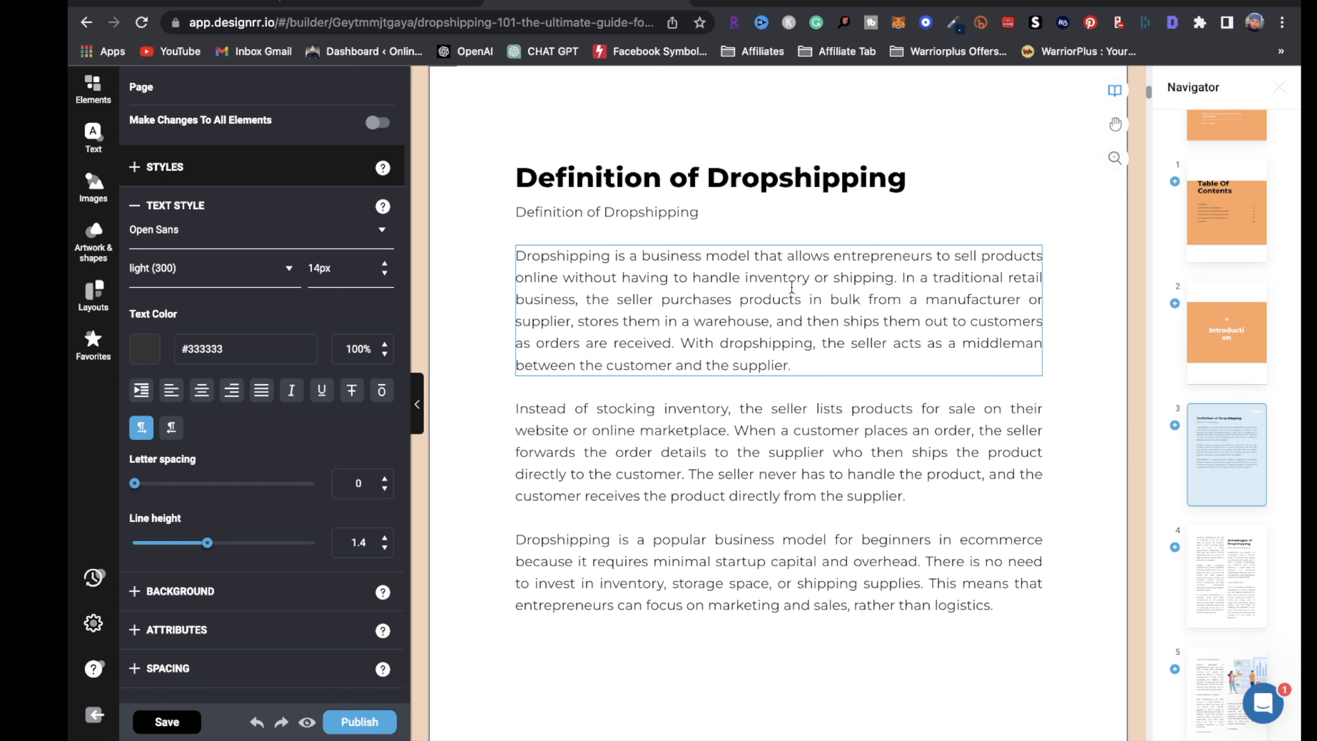
{"action": "left_click", "coordinate": [800, 368]}
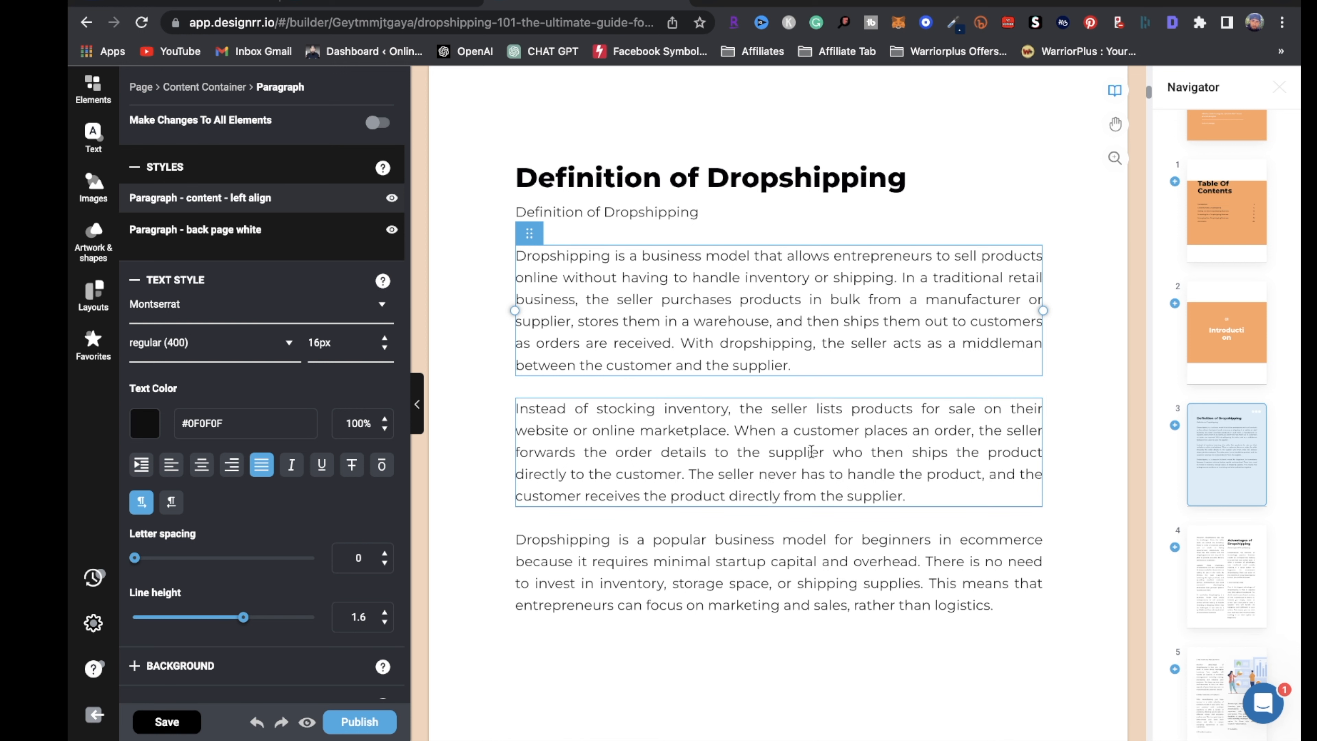
{"action": "scroll", "coordinate": [871, 509], "scroll_direction": "down", "scroll_amount": 5}
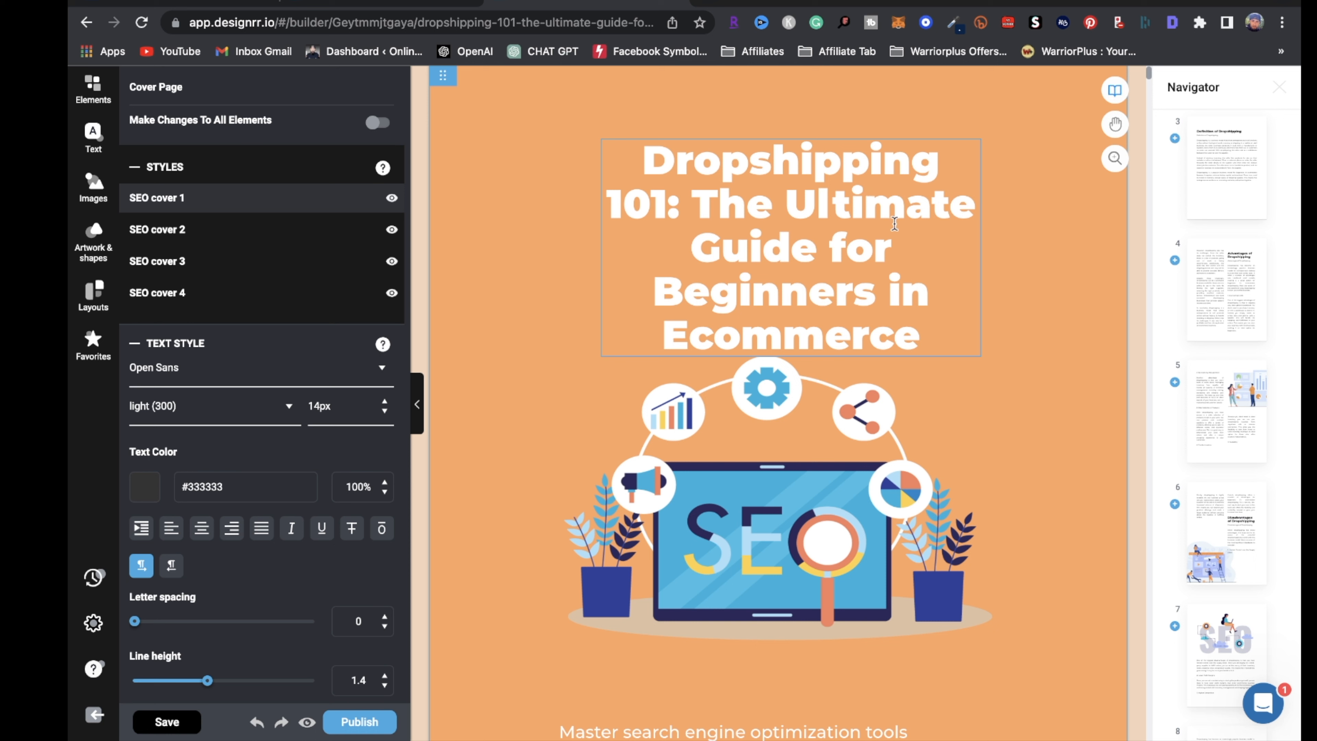
Search the image library for 'ecommerce' and swap the cover's SEO illustration for the first photo
{"action": "left_click", "coordinate": [823, 465]}
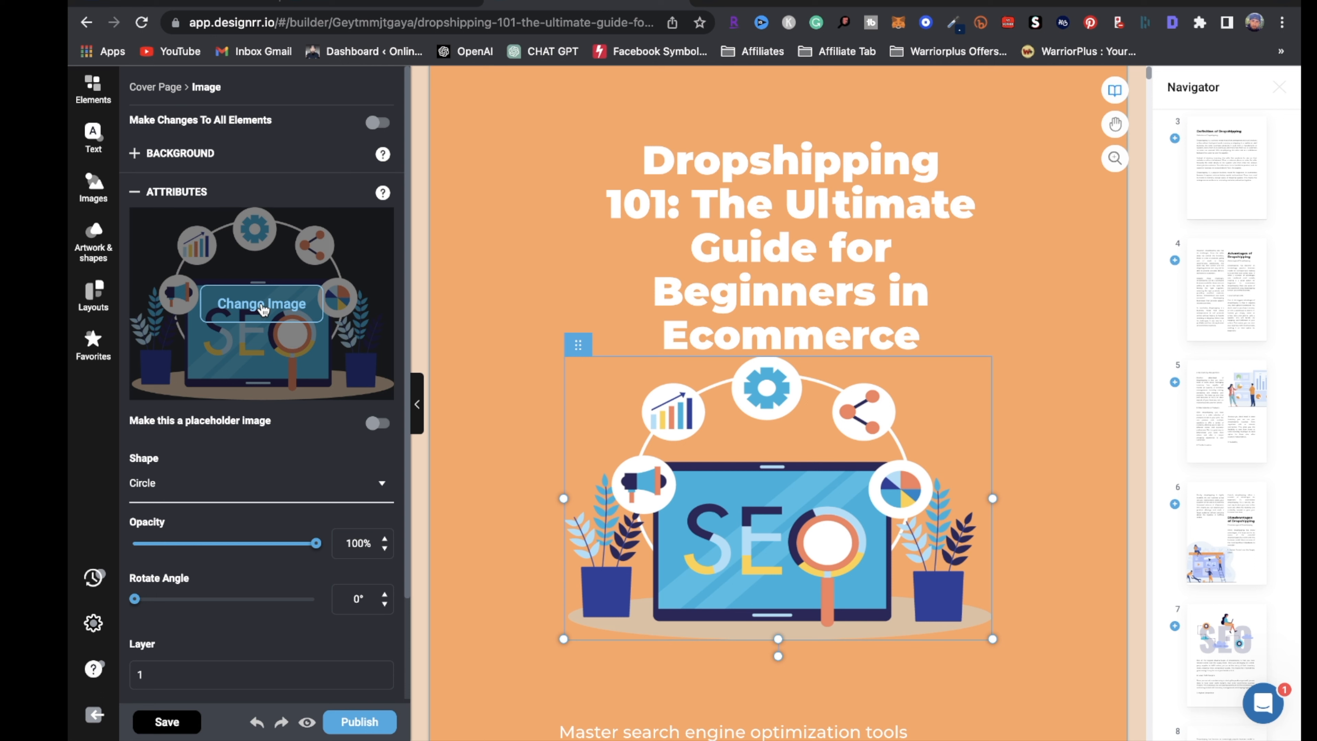
{"action": "left_click", "coordinate": [262, 305]}
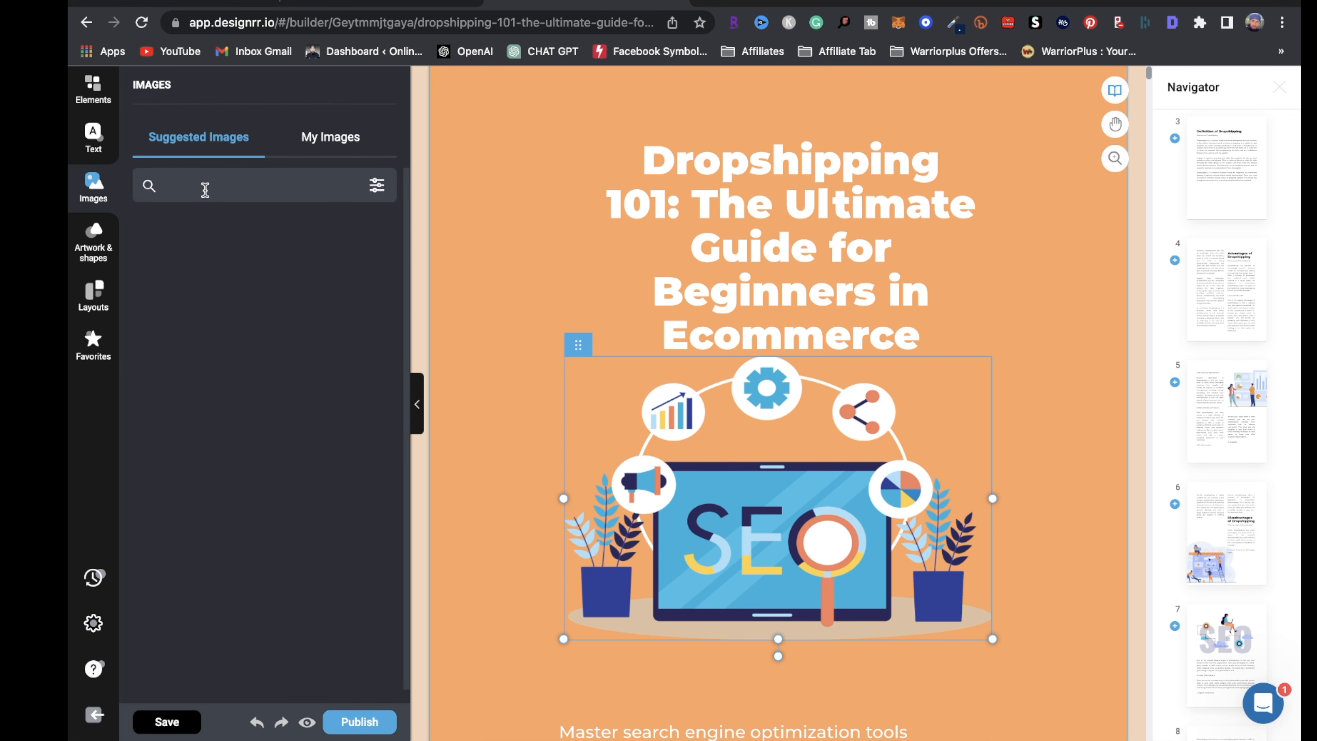
{"action": "left_click", "coordinate": [230, 189]}
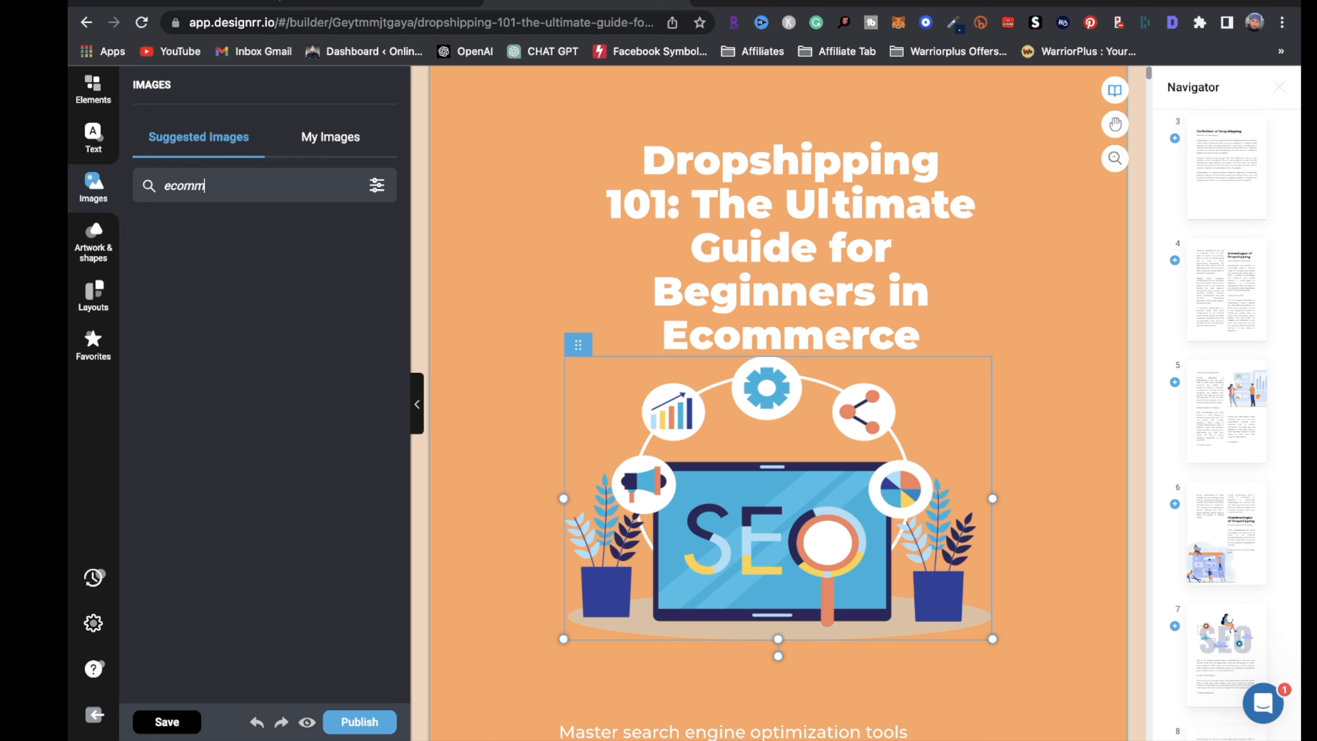
{"action": "type", "text": "ecommerce"}
{"action": "key", "text": "Return"}
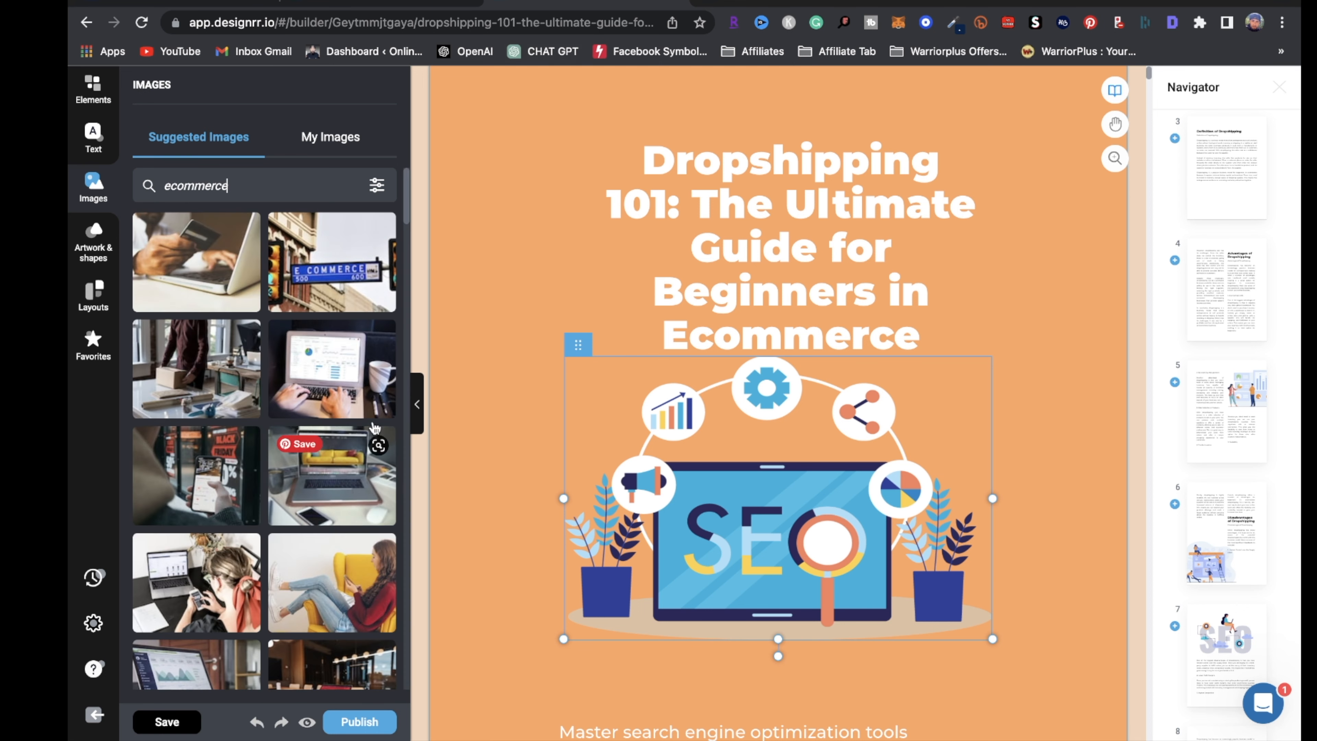
{"action": "scroll", "coordinate": [288, 596], "scroll_direction": "down", "scroll_amount": 2}
{"action": "scroll", "coordinate": [288, 597], "scroll_direction": "down", "scroll_amount": 5}
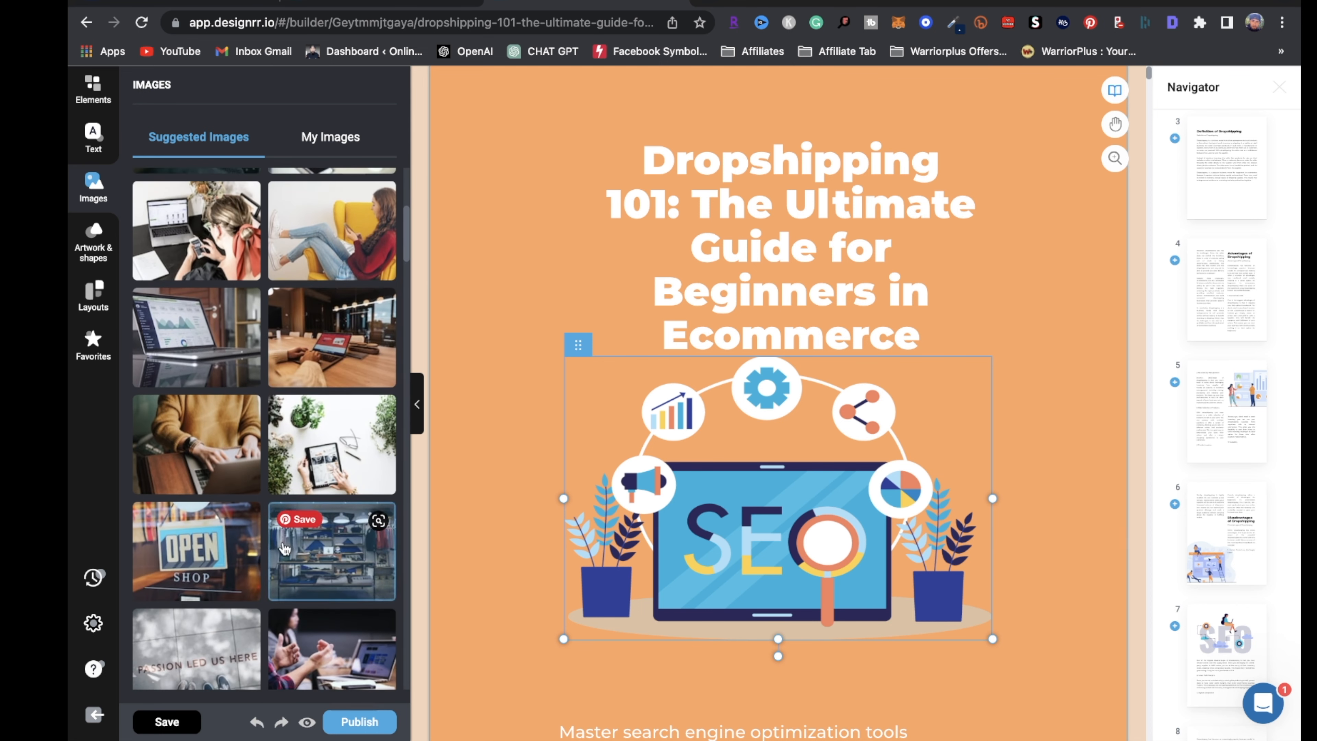
{"action": "scroll", "coordinate": [200, 520], "scroll_direction": "down", "scroll_amount": 2}
{"action": "scroll", "coordinate": [210, 415], "scroll_direction": "up", "scroll_amount": 8}
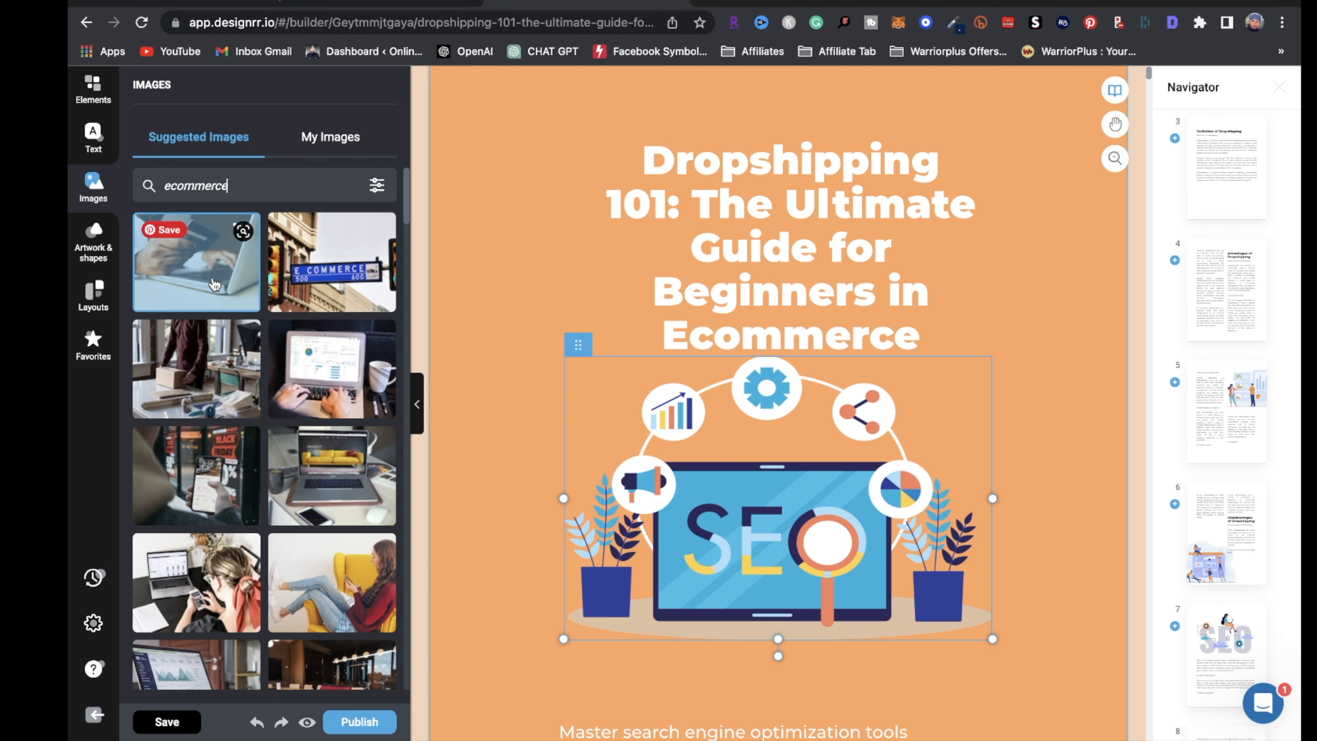
{"action": "left_click", "coordinate": [213, 285]}
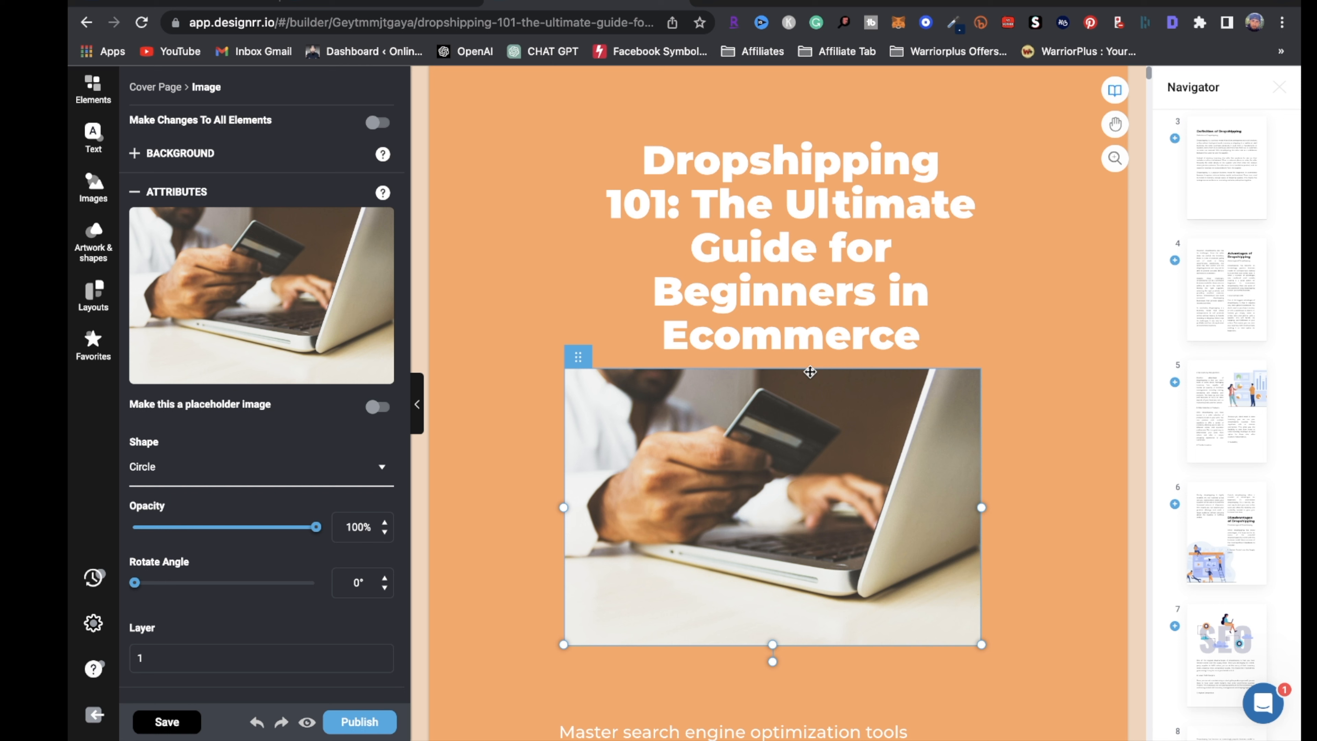
Set the cover title's font to Archivo Black
{"action": "left_click", "coordinate": [818, 205]}
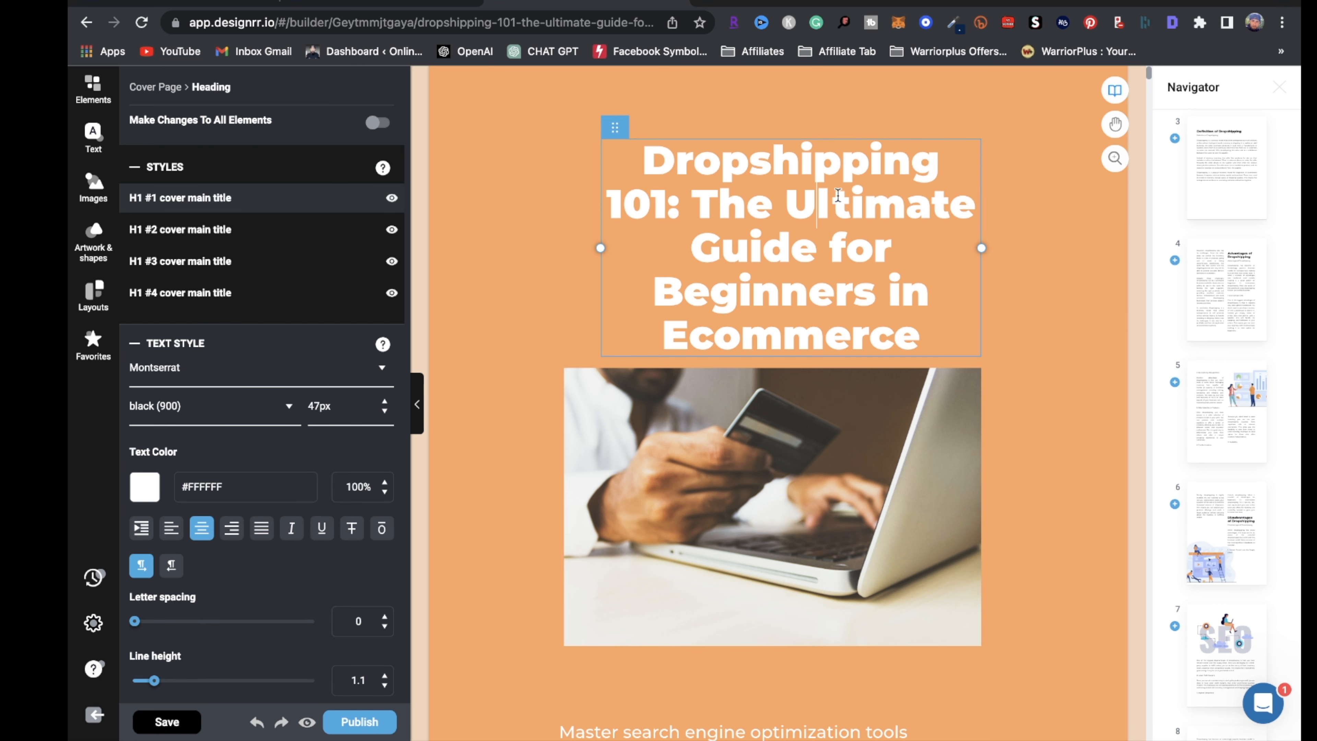
{"action": "left_click_drag", "start_coordinate": [938, 157], "coordinate": [669, 137]}
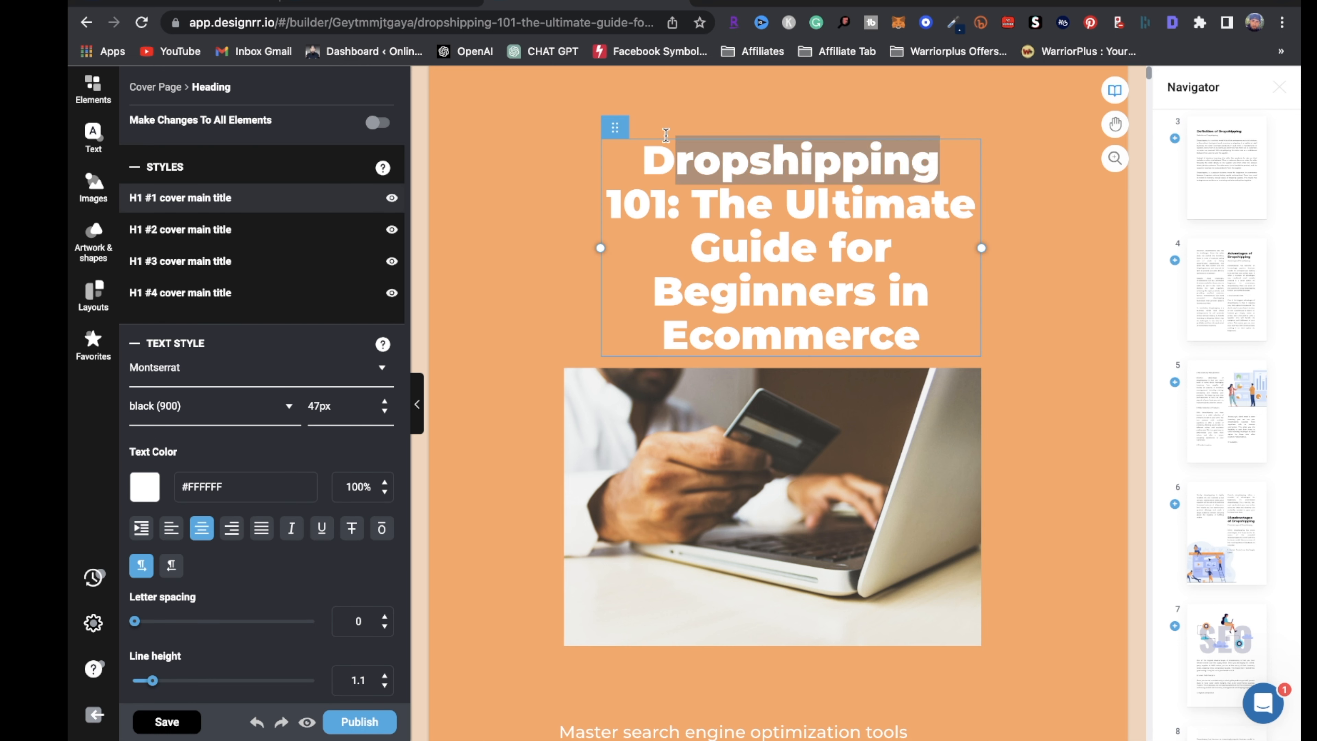
{"action": "left_click_drag", "start_coordinate": [917, 338], "coordinate": [619, 162]}
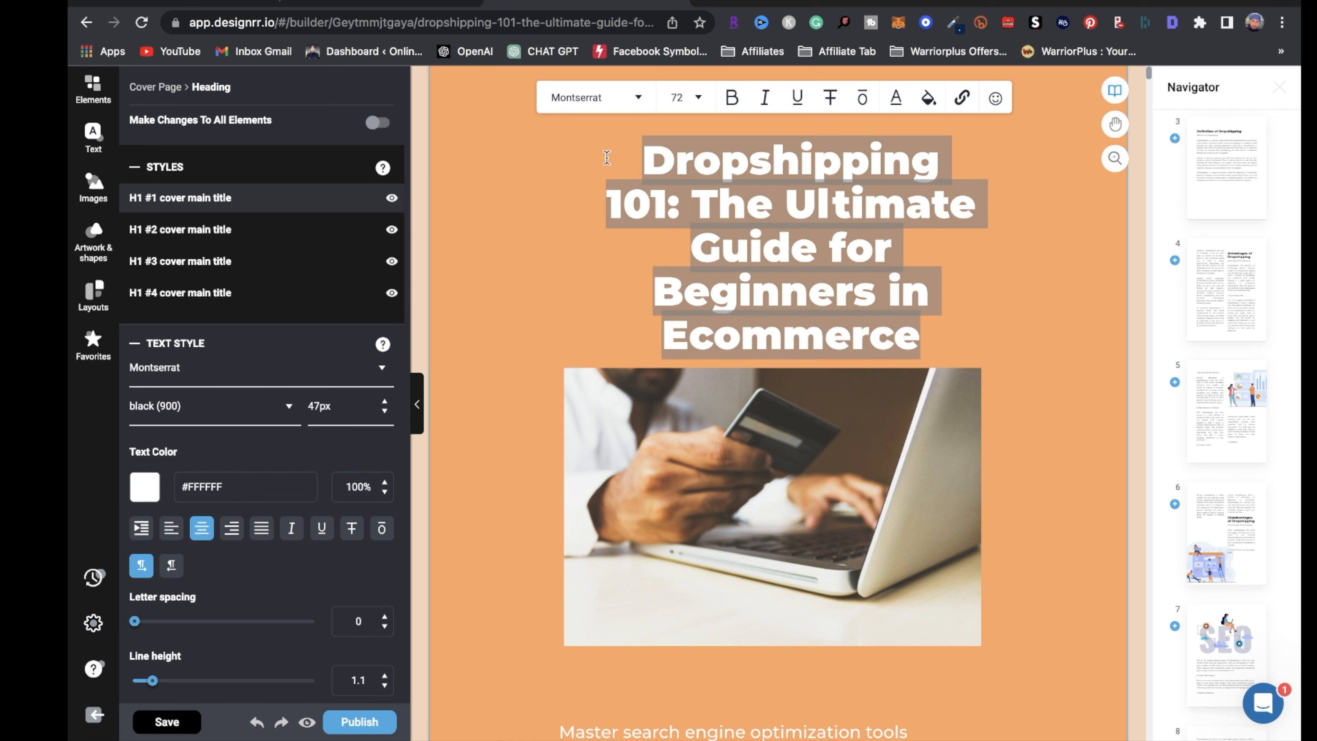
{"action": "left_click", "coordinate": [375, 369]}
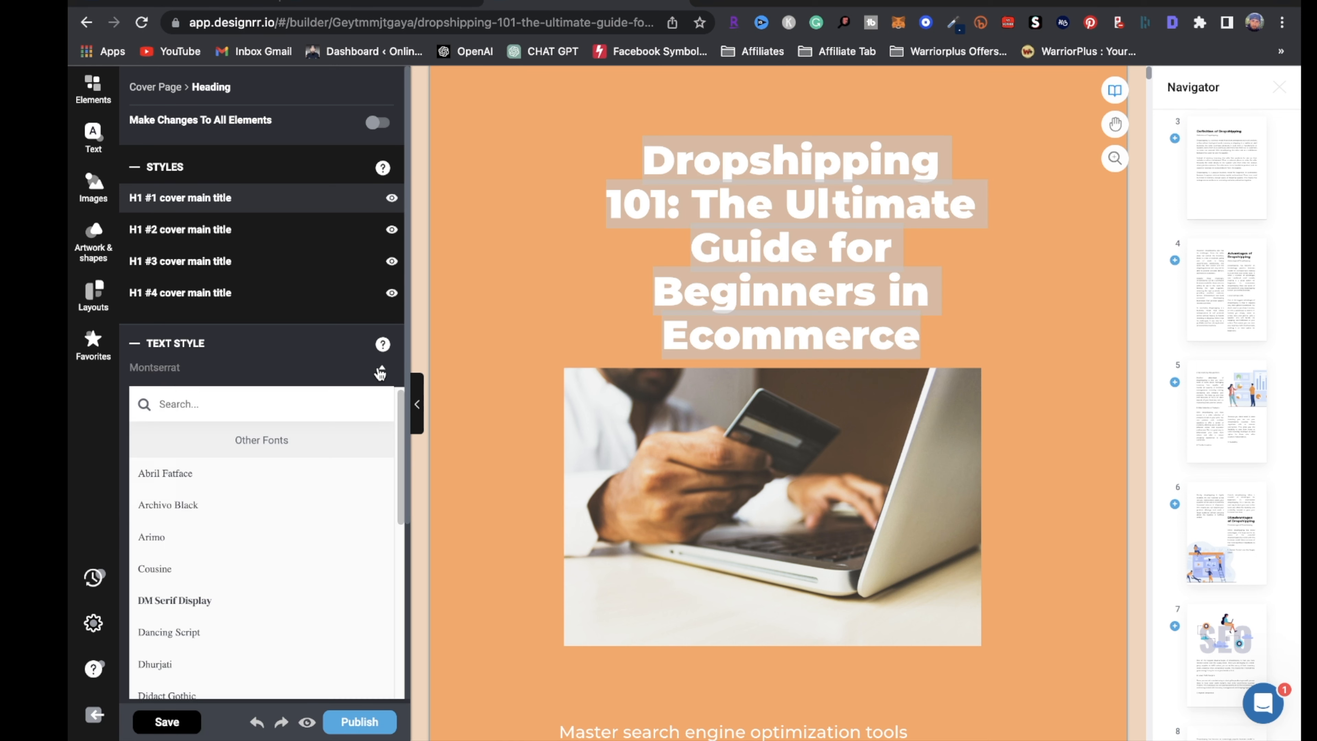
{"action": "left_click", "coordinate": [192, 514]}
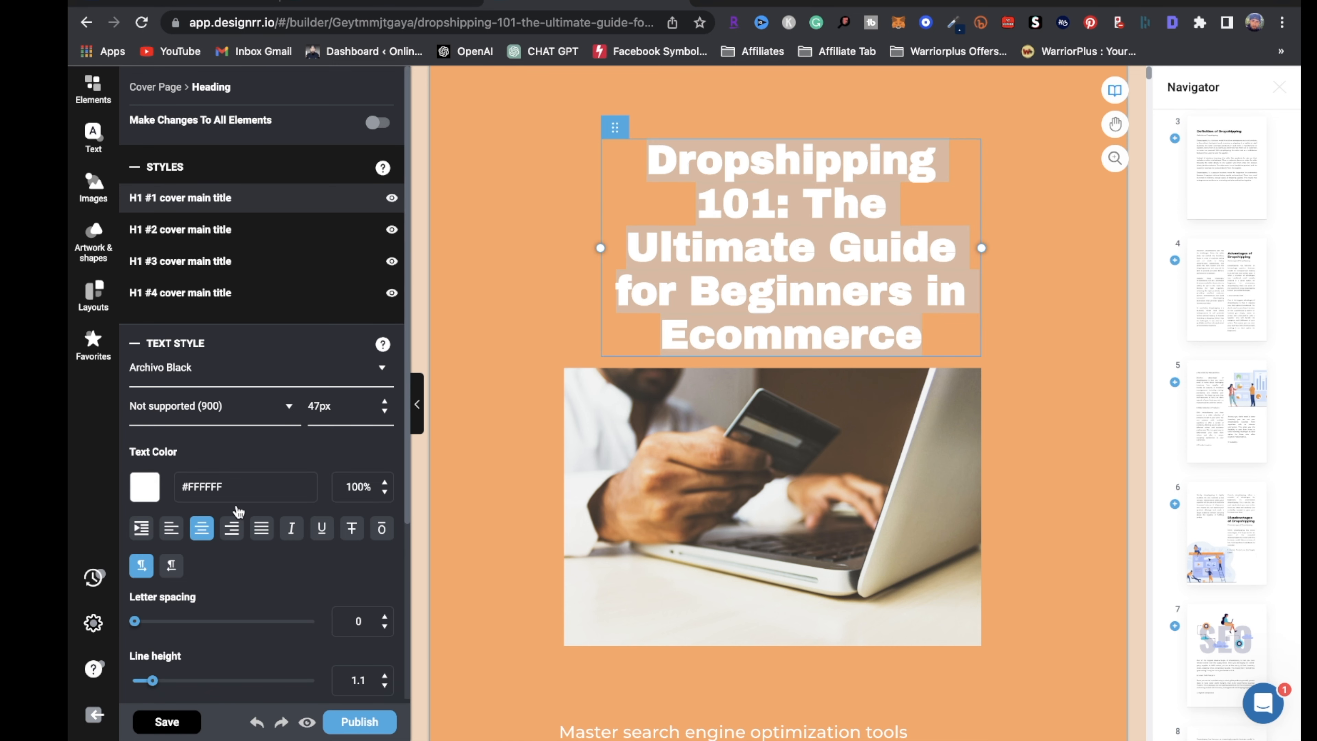
{"action": "left_click", "coordinate": [382, 370]}
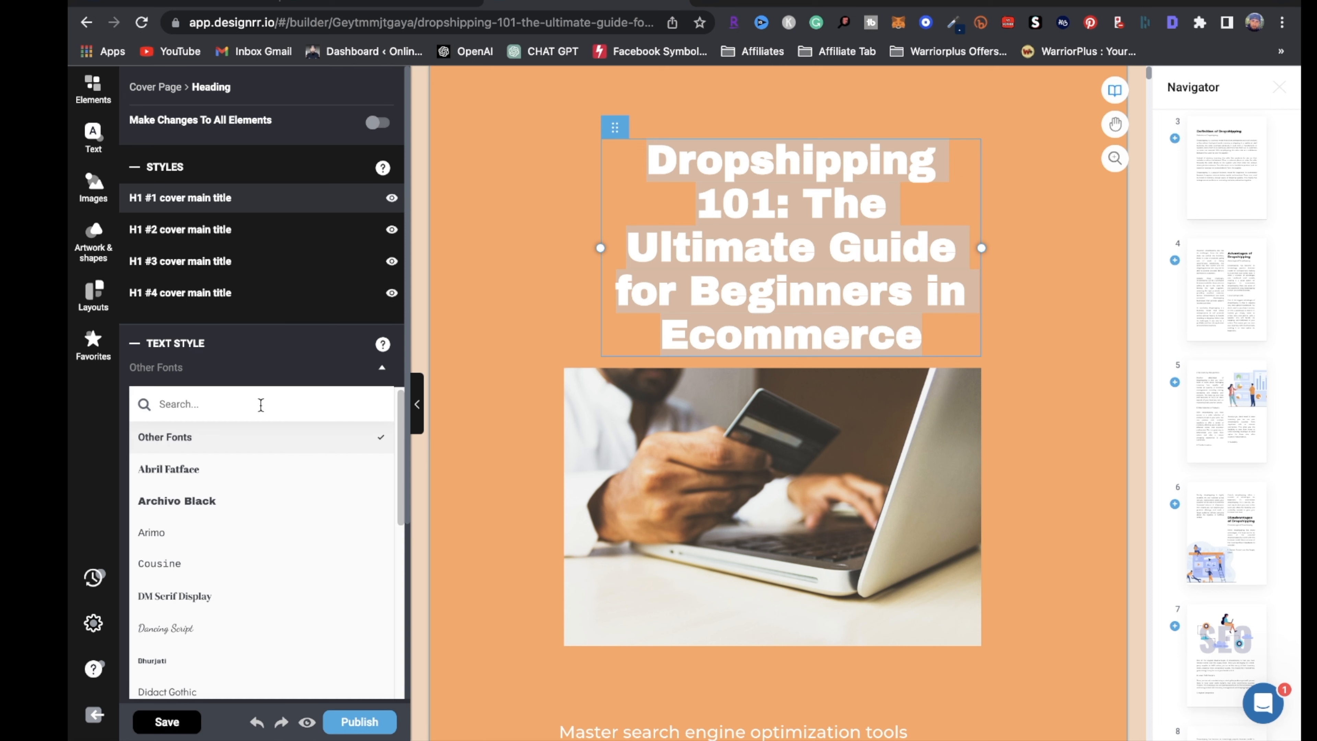
{"action": "left_click", "coordinate": [196, 511]}
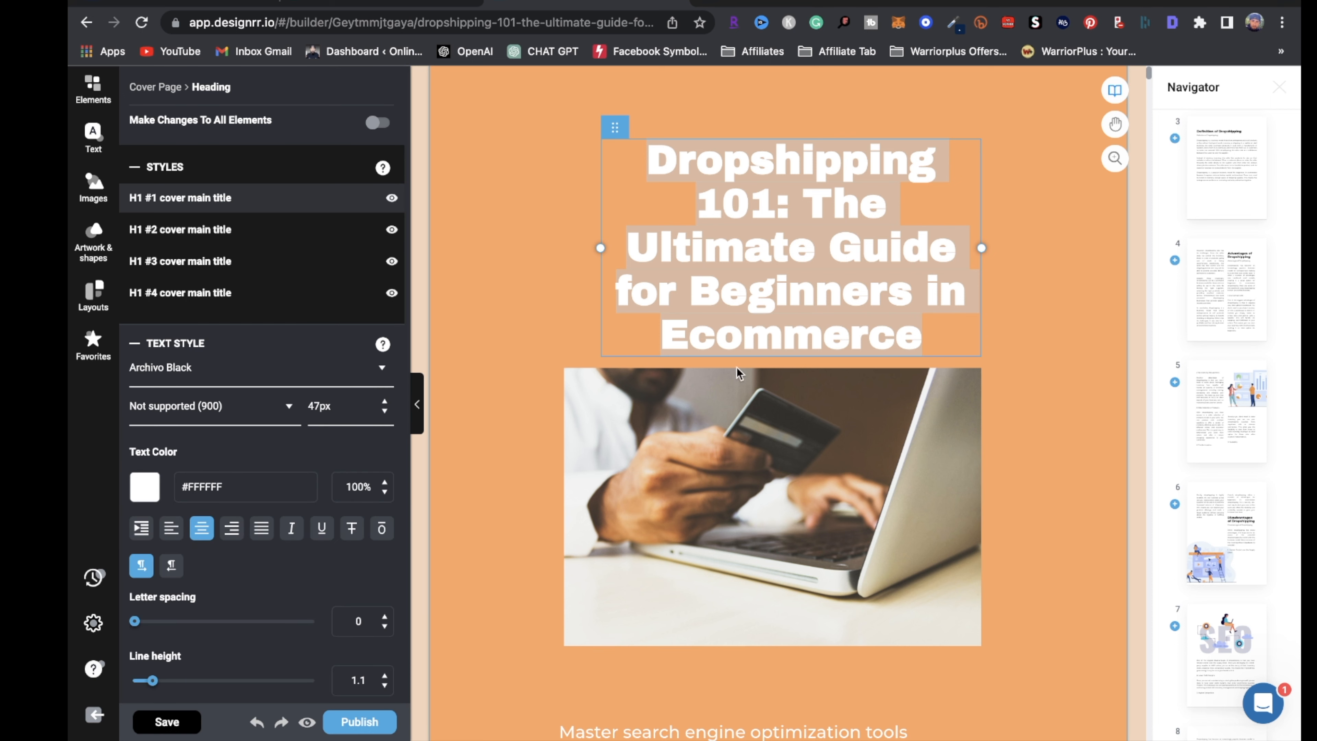
{"action": "left_click", "coordinate": [1010, 405]}
Select the cover subtitle text
{"action": "scroll", "coordinate": [1011, 405], "scroll_direction": "down", "scroll_amount": 10}
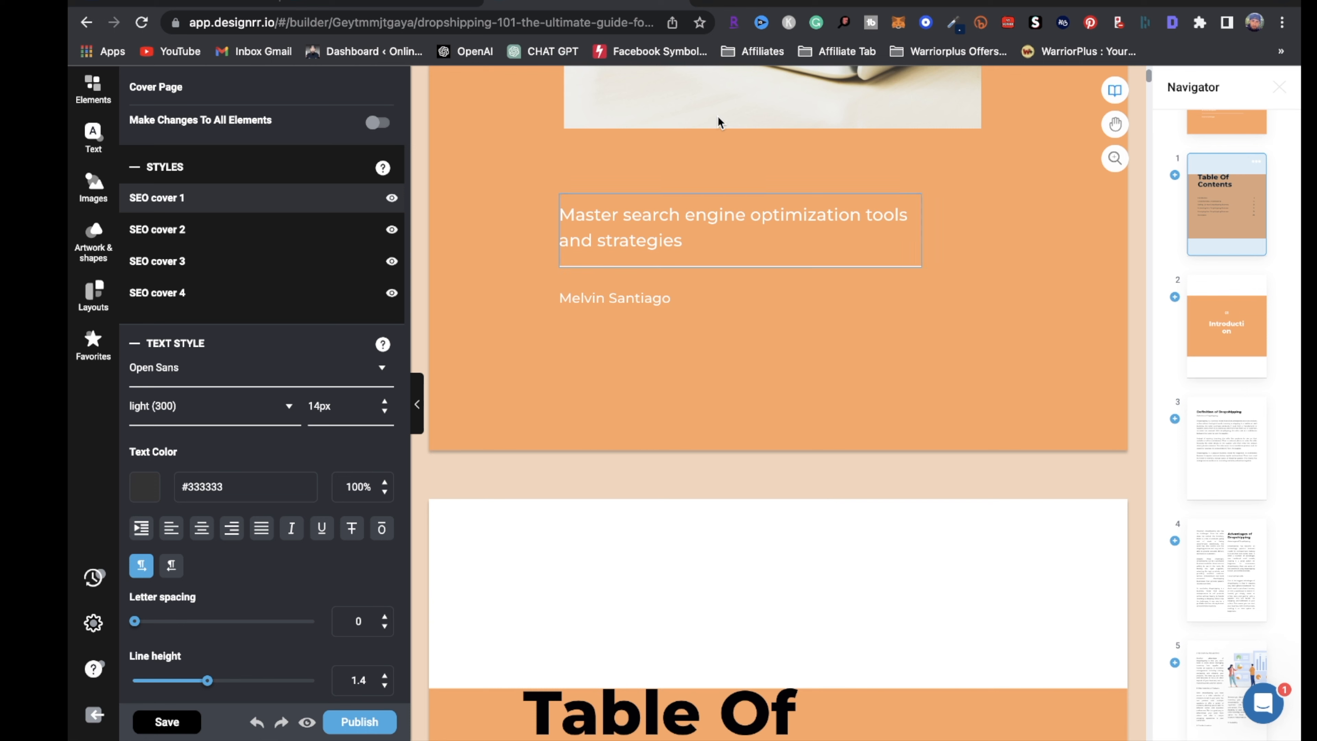
{"action": "left_click", "coordinate": [714, 219]}
{"action": "left_click_drag", "start_coordinate": [709, 240], "coordinate": [531, 191]}
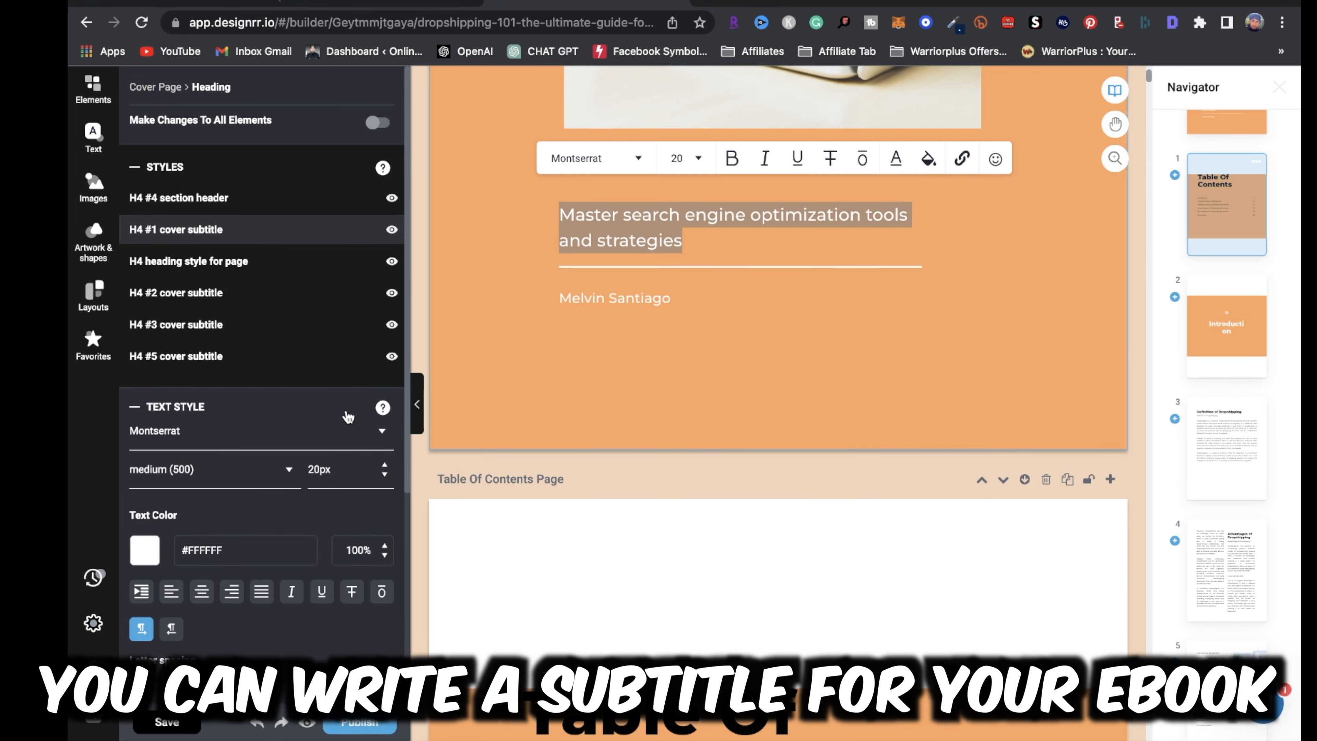
{"action": "scroll", "coordinate": [660, 398], "scroll_direction": "up", "scroll_amount": 10}
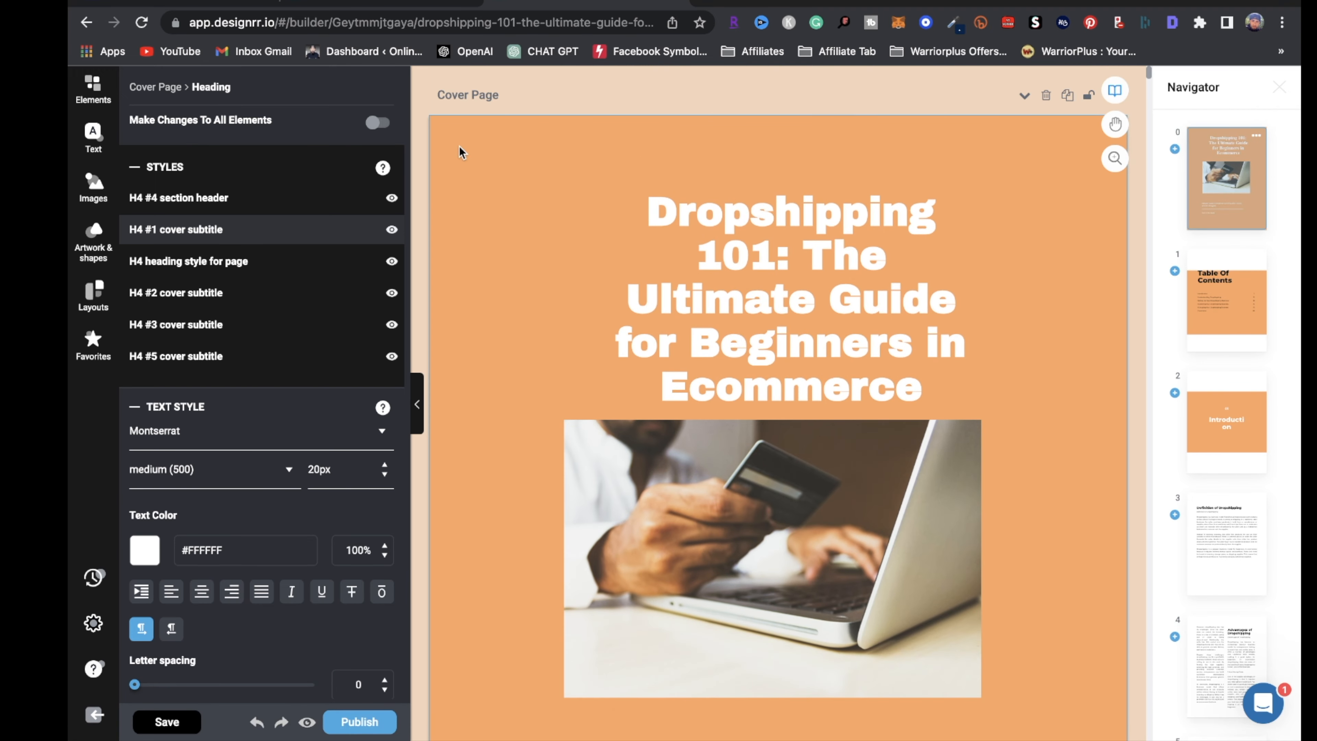
Open the colour picker for the cover page background
{"action": "left_click", "coordinate": [488, 154]}
{"action": "scroll", "coordinate": [209, 554], "scroll_direction": "down", "scroll_amount": 5}
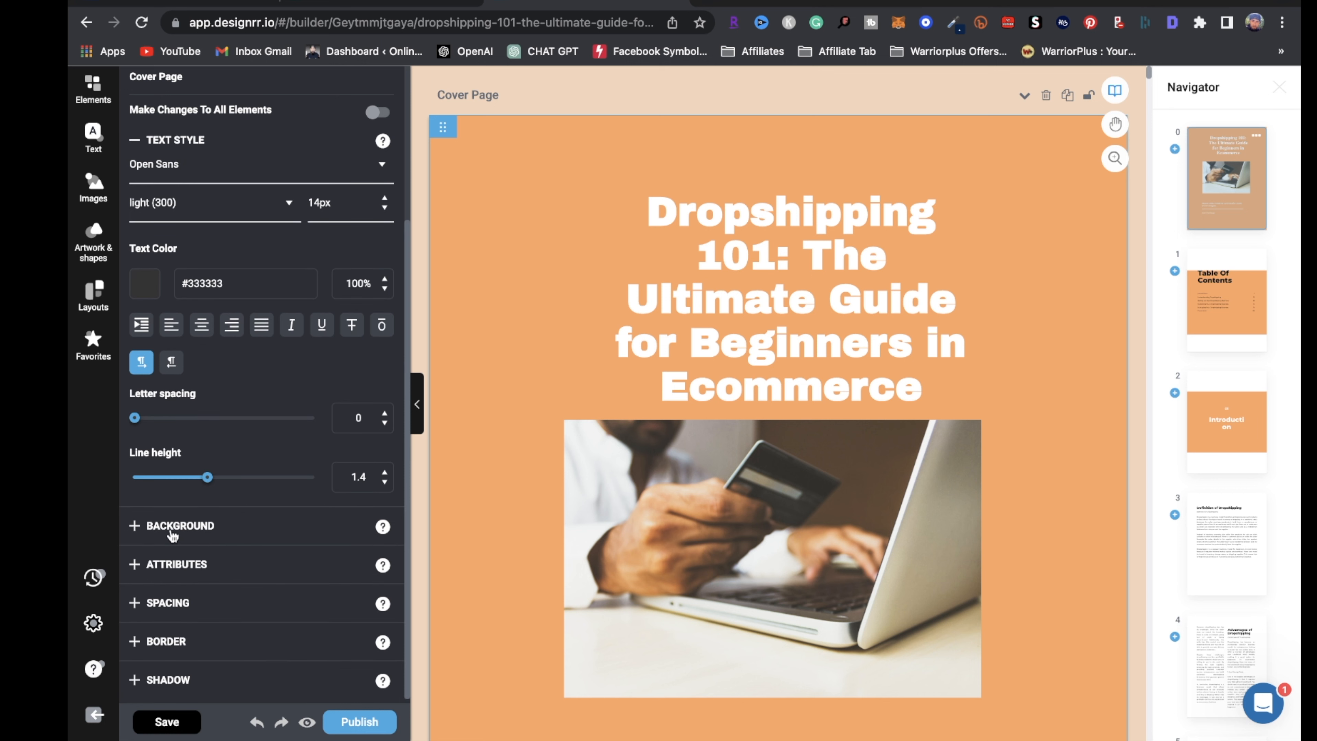
{"action": "left_click", "coordinate": [173, 527]}
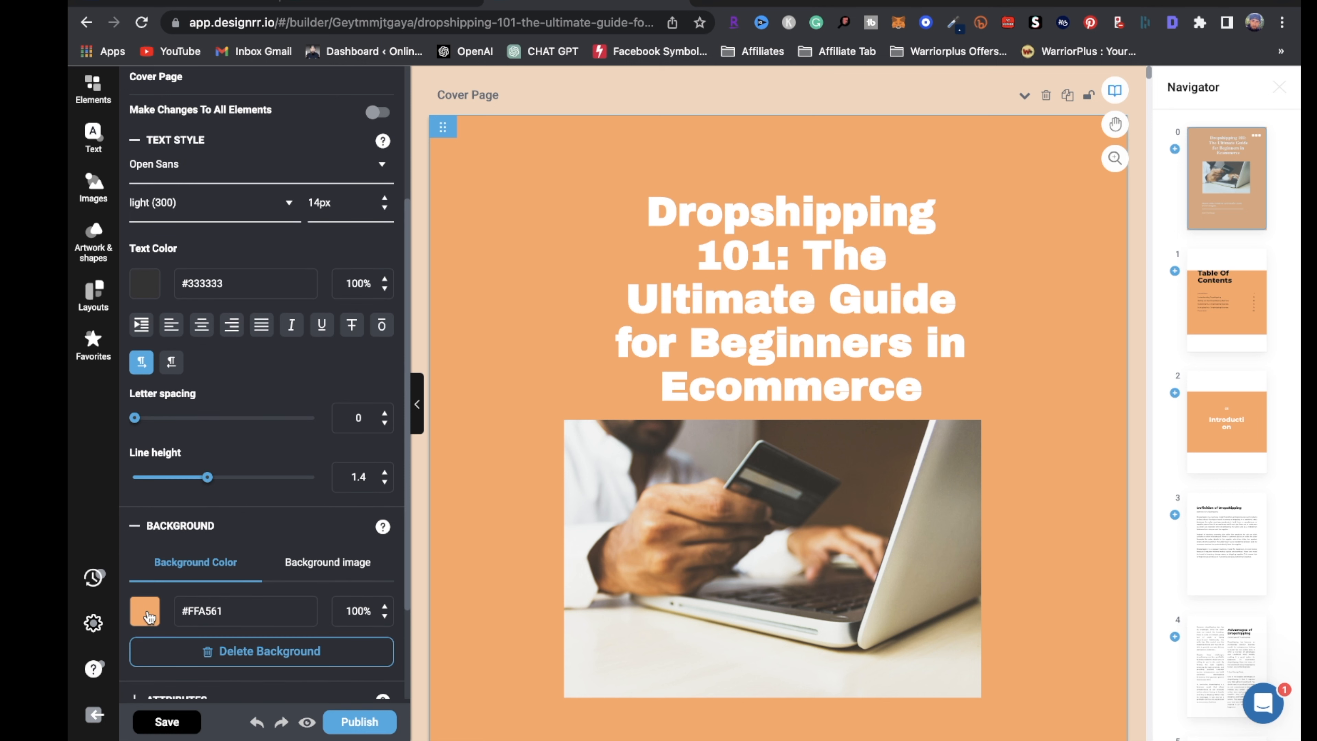
{"action": "left_click", "coordinate": [148, 617]}
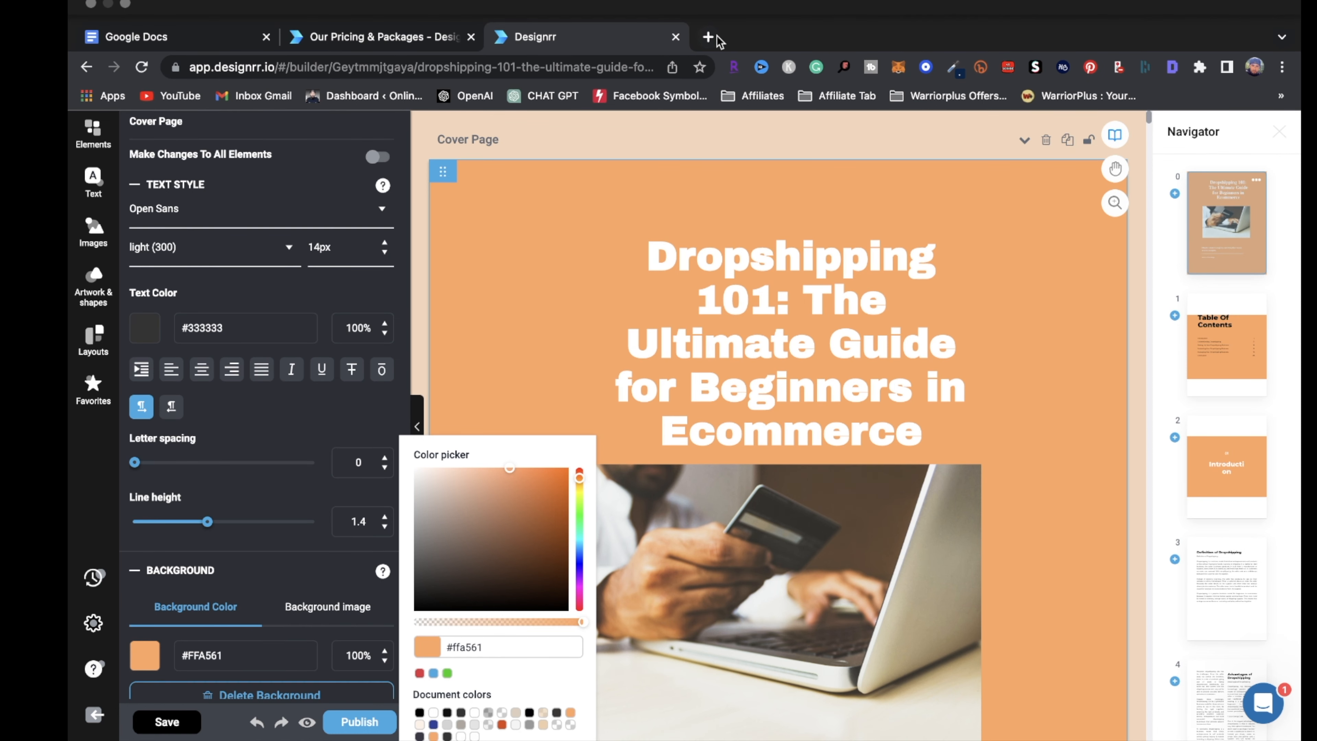
{"action": "left_click", "coordinate": [716, 36]}
Search Google for 'sky blue hex', copy #87CEEB, and return to Designrr
{"action": "type", "text": "go"}
{"action": "key", "text": "Return"}
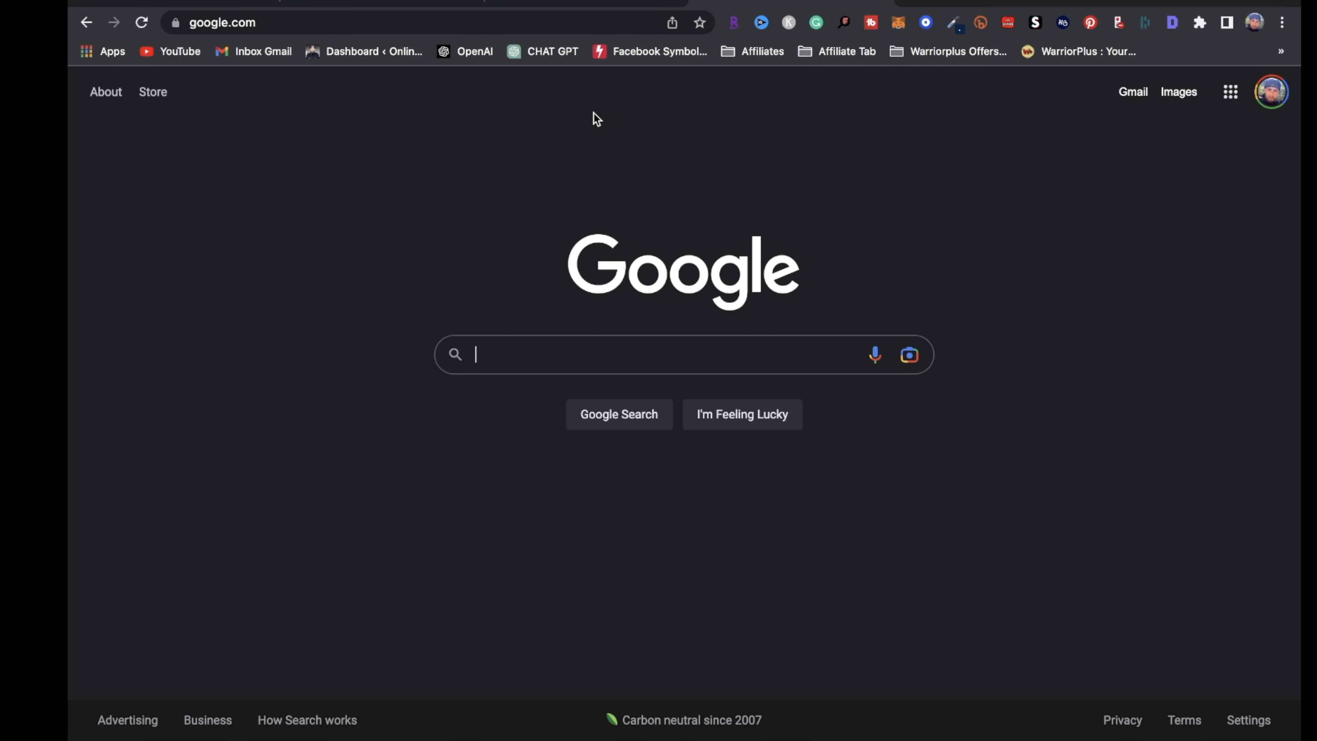
{"action": "type", "text": "sky blue hex"}
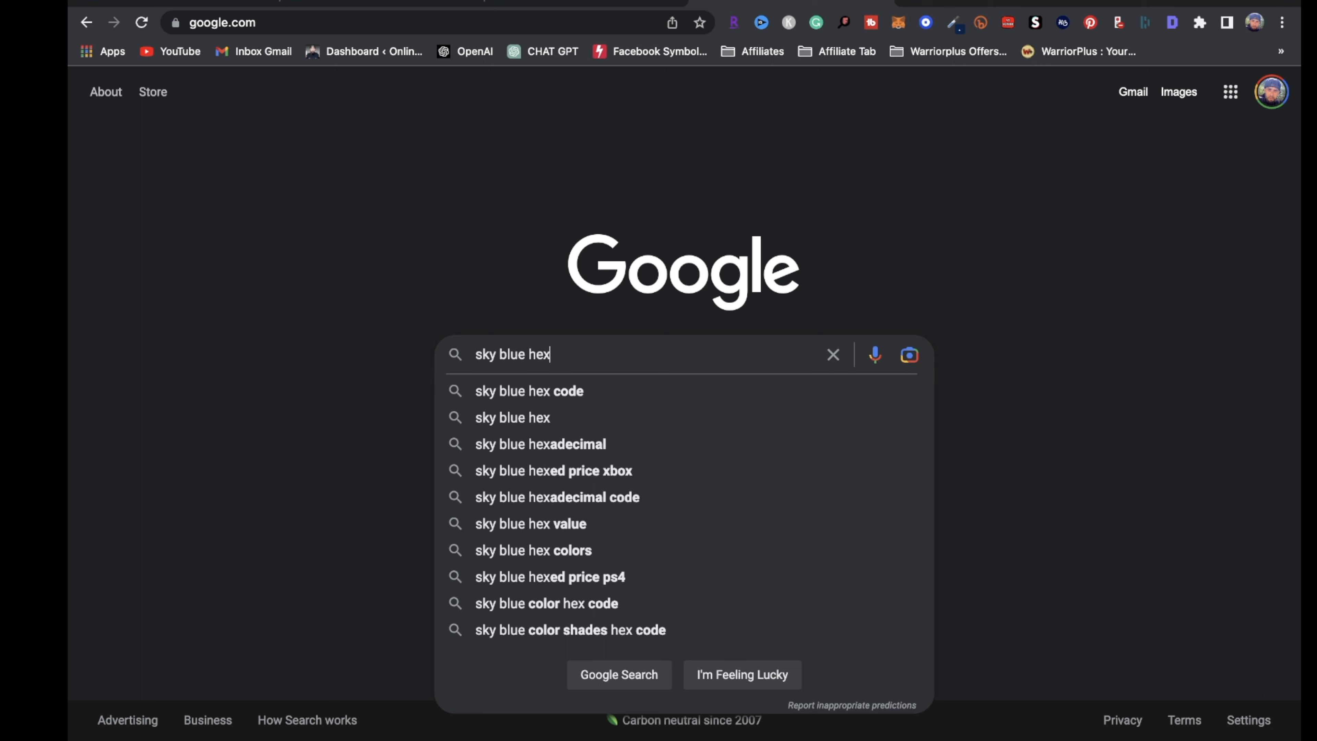
{"action": "left_click", "coordinate": [551, 395]}
{"action": "left_click_drag", "start_coordinate": [339, 248], "coordinate": [208, 236]}
{"action": "key", "text": "ctrl+c"}
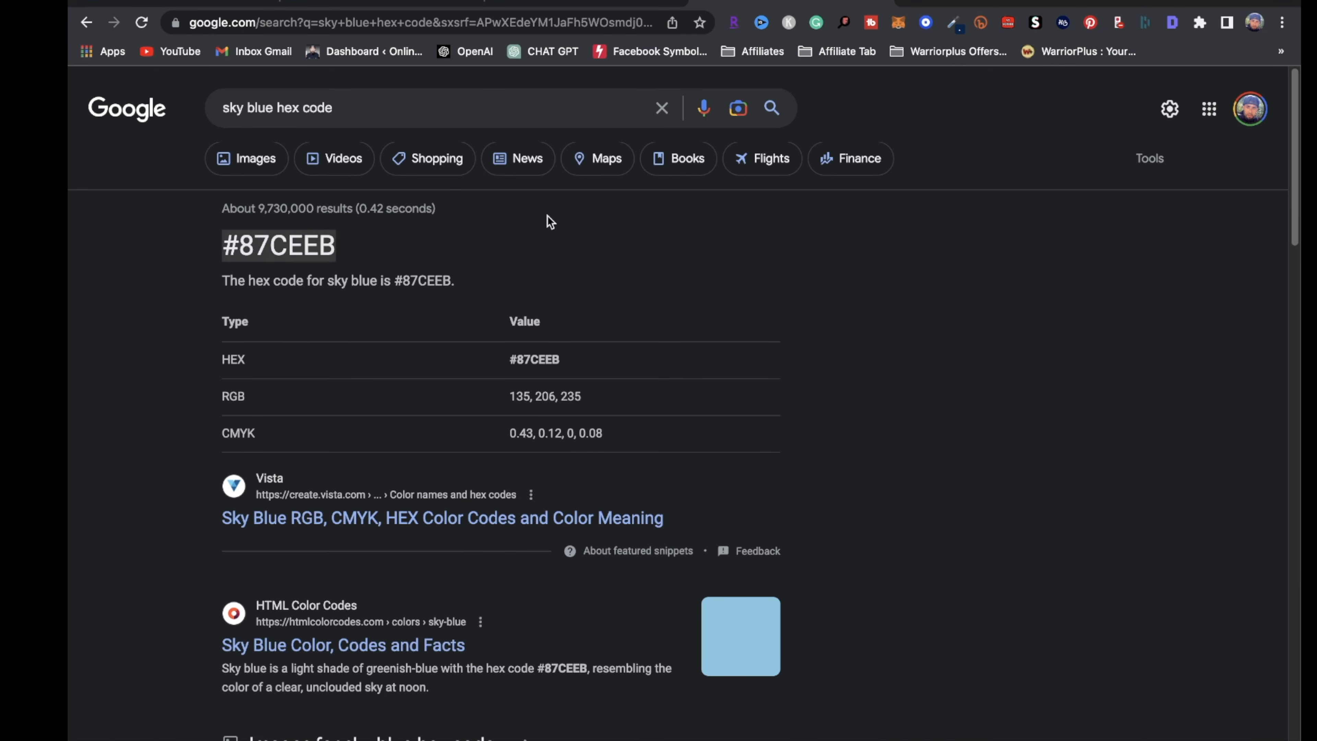
{"action": "left_click", "coordinate": [549, 7]}
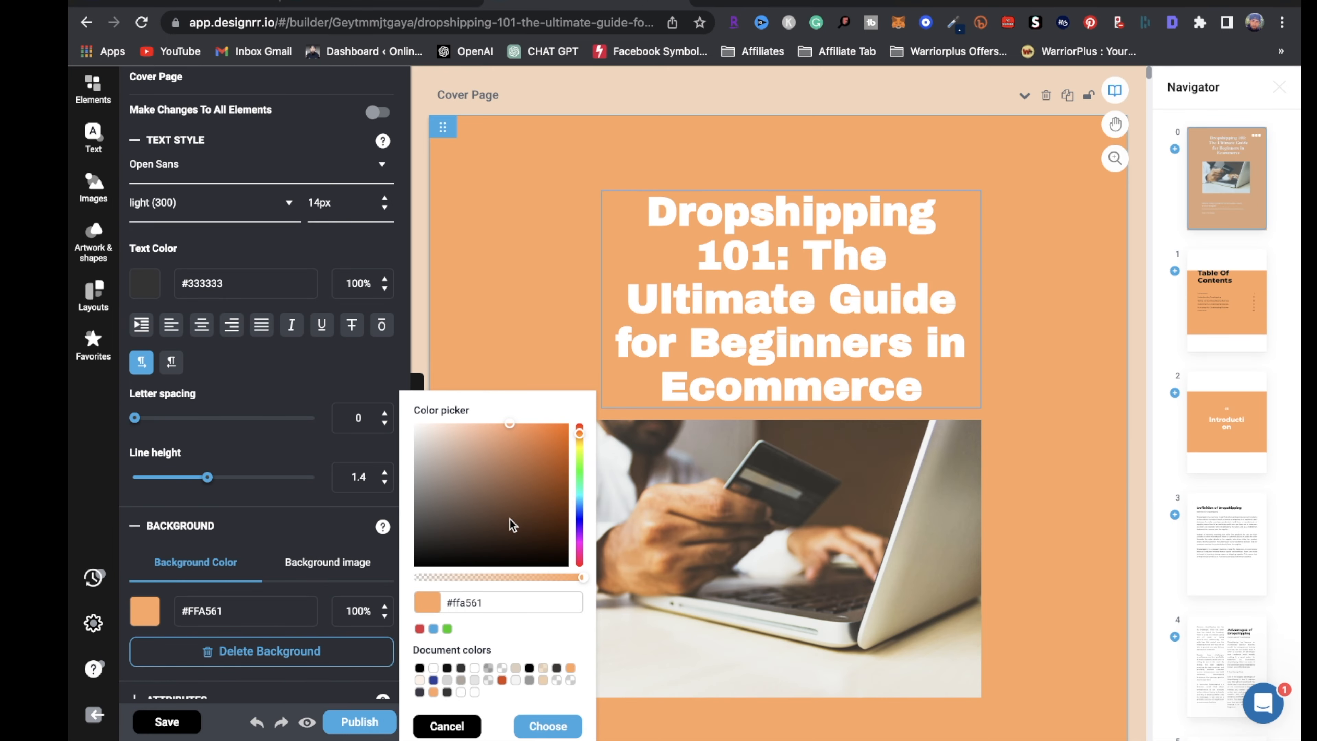
Replace the #FFA561 background value with #87CEEB, turning the cover sky blue
{"action": "left_click_drag", "start_coordinate": [488, 596], "coordinate": [393, 587]}
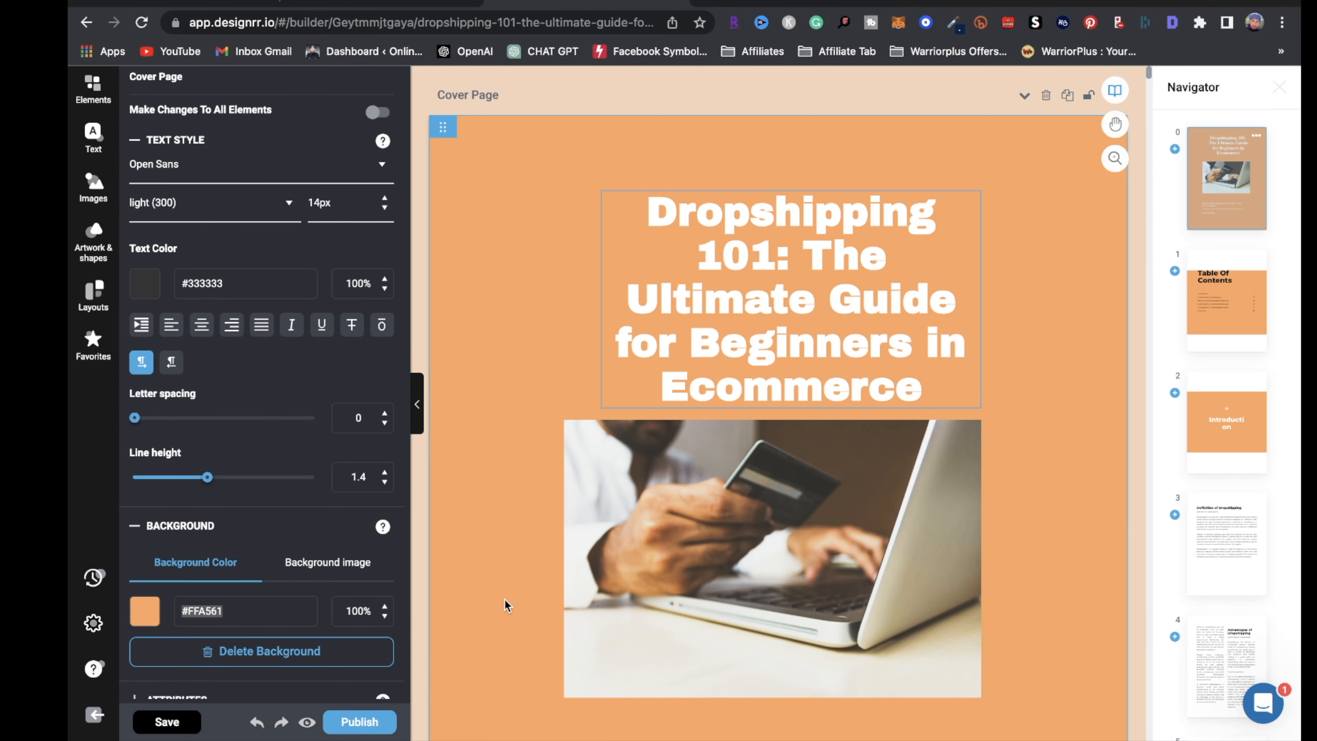
{"action": "key", "text": "ctrl+v"}
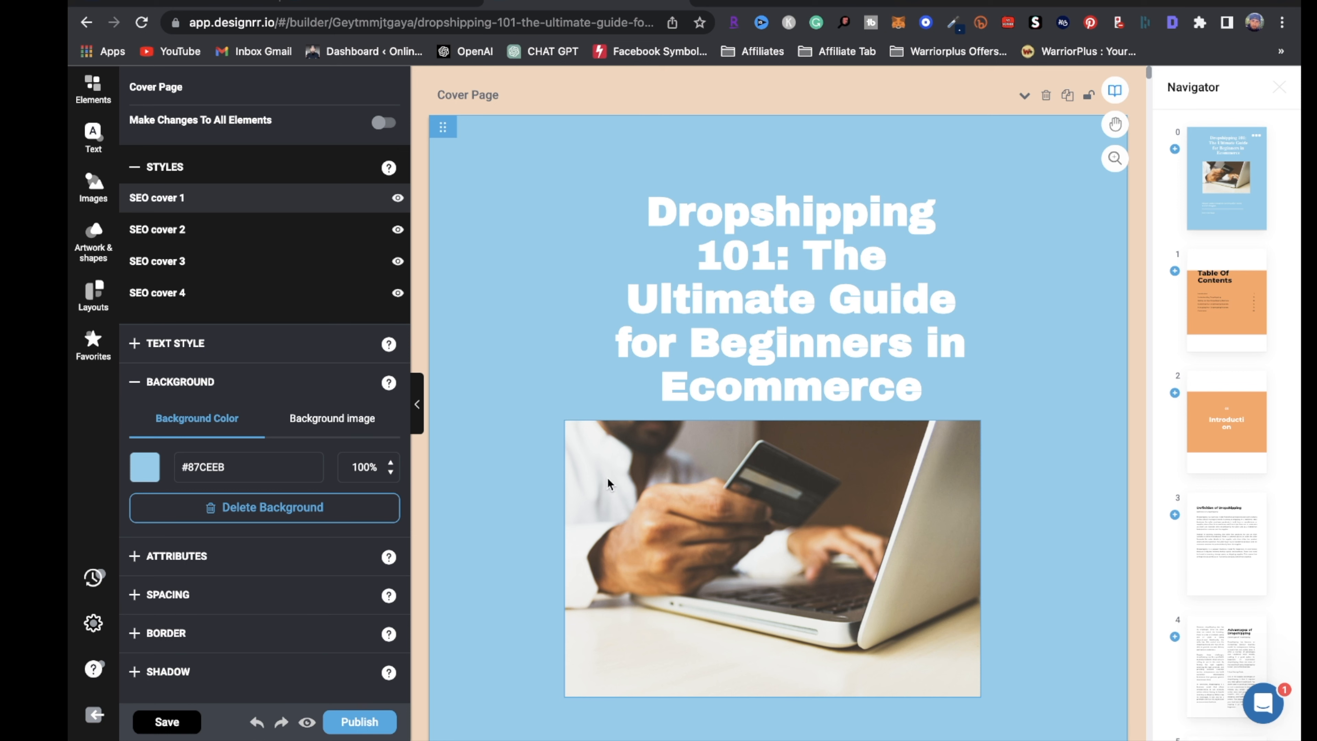
{"action": "left_click", "coordinate": [746, 508]}
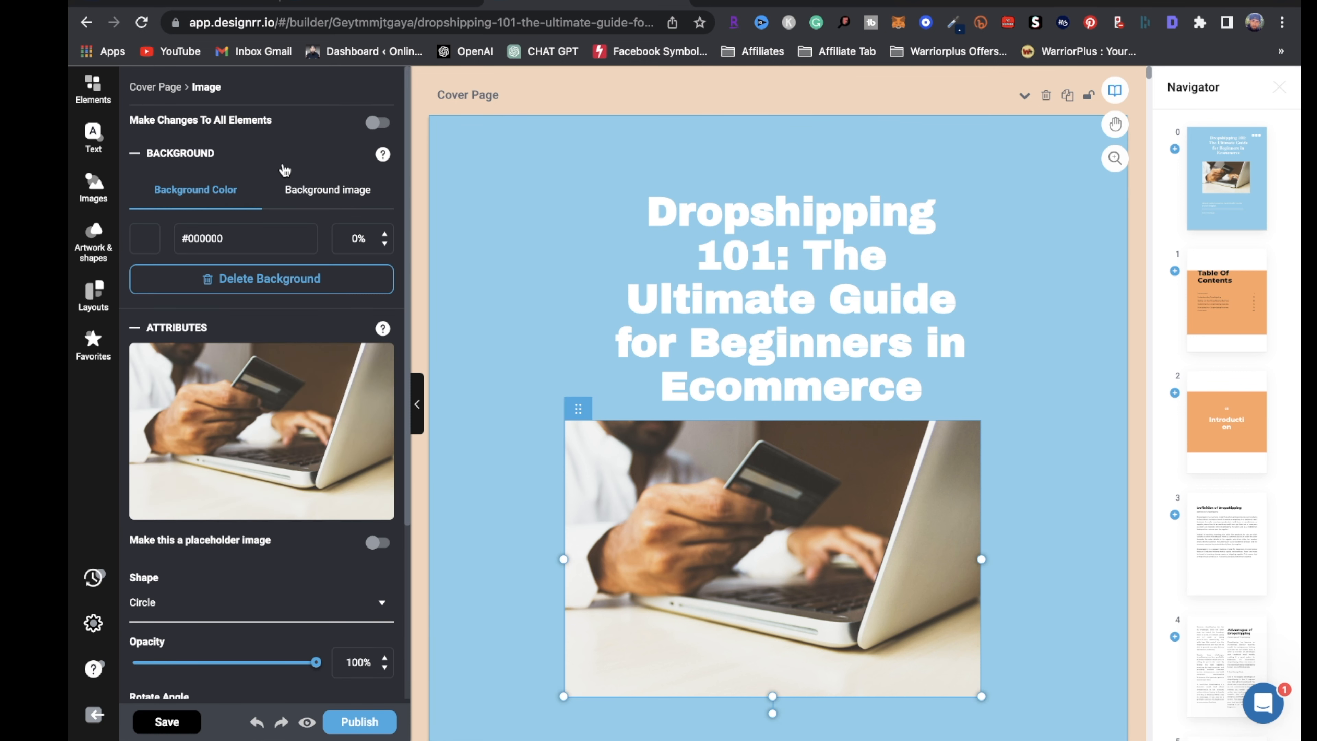
Open the cover photo's image library and view My Images without replacing the photo
{"action": "mouse_move", "coordinate": [288, 440]}
{"action": "left_click", "coordinate": [290, 440]}
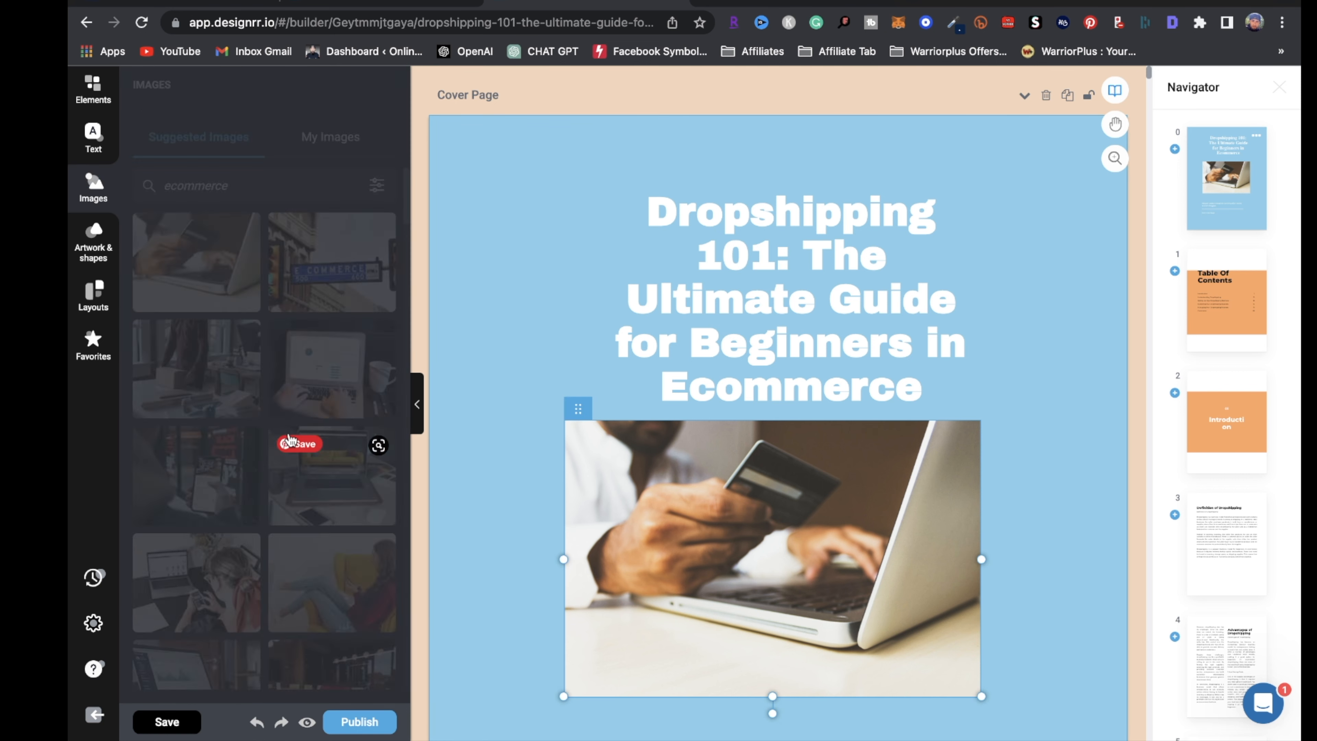
{"action": "left_click", "coordinate": [315, 137]}
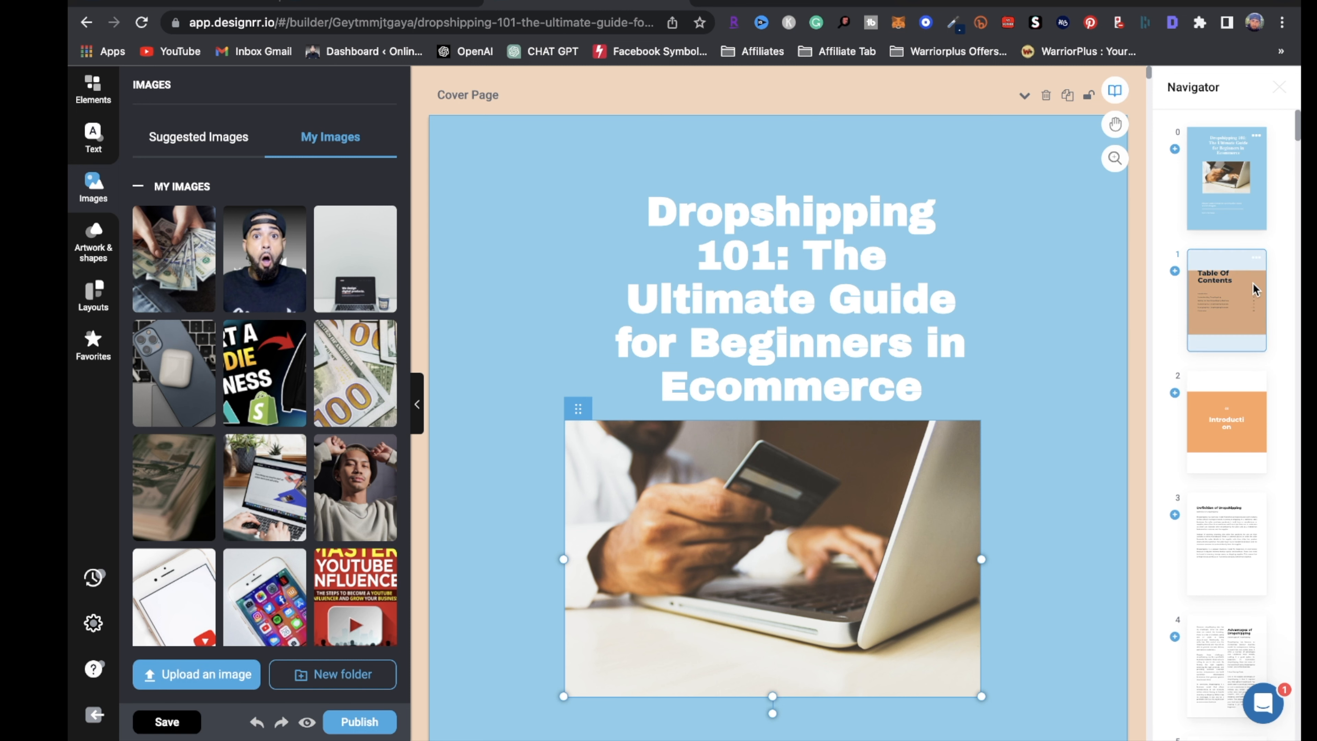
Go to the Introduction page and cut its heading from 67px to 53px
{"action": "left_click", "coordinate": [1232, 307]}
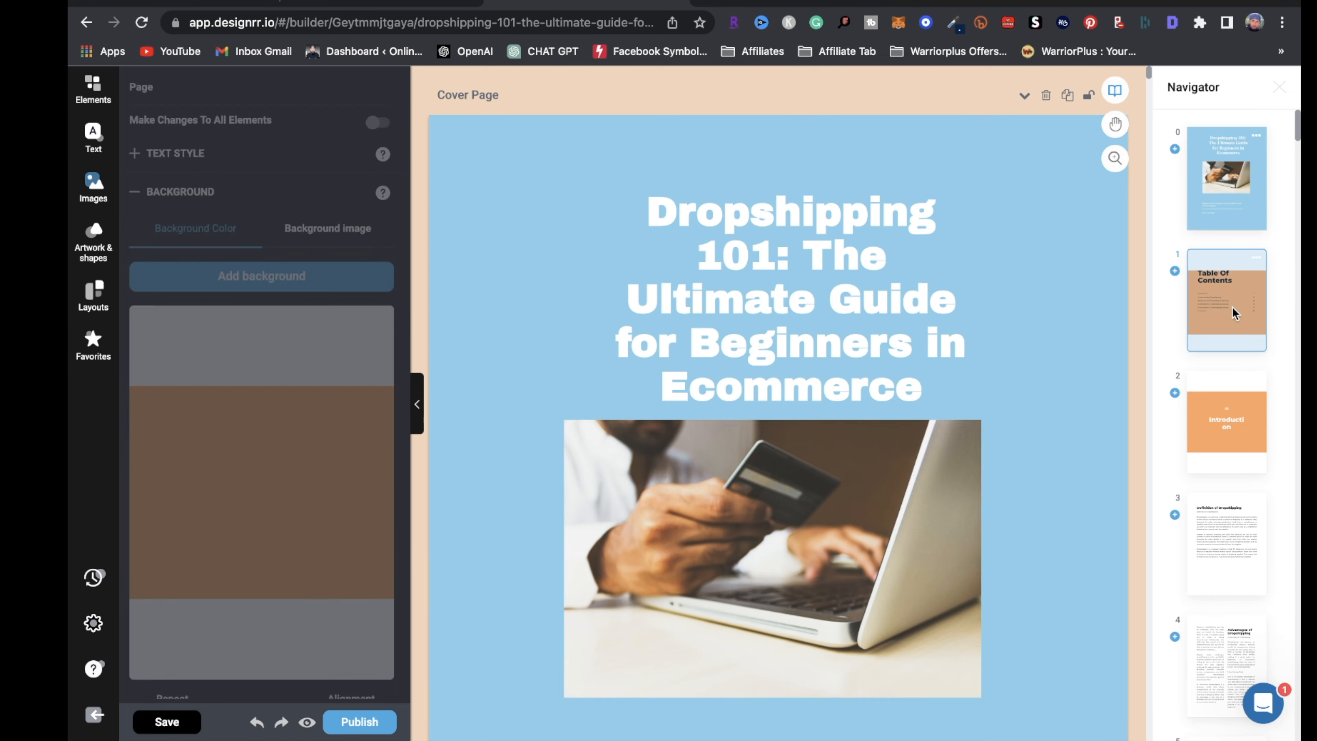
{"action": "scroll", "coordinate": [849, 500], "scroll_direction": "down", "scroll_amount": 3}
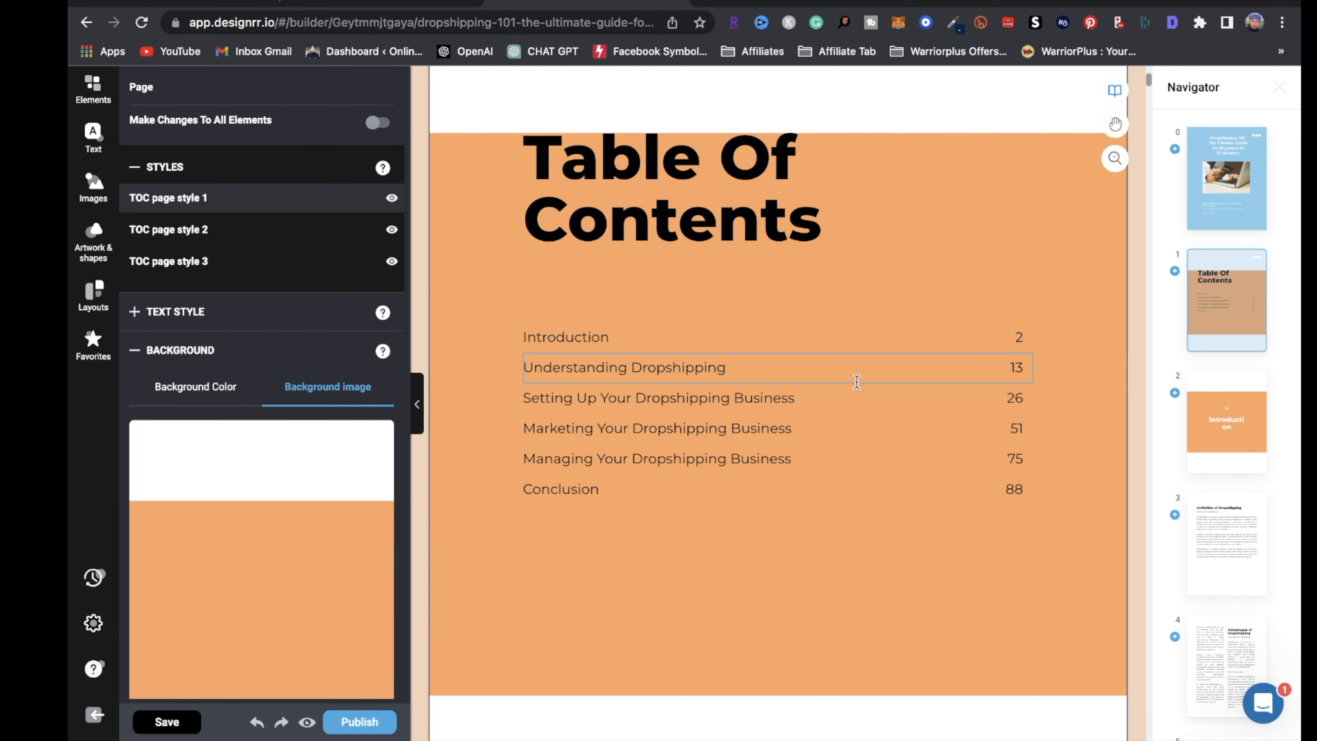
{"action": "scroll", "coordinate": [886, 353], "scroll_direction": "down", "scroll_amount": 3}
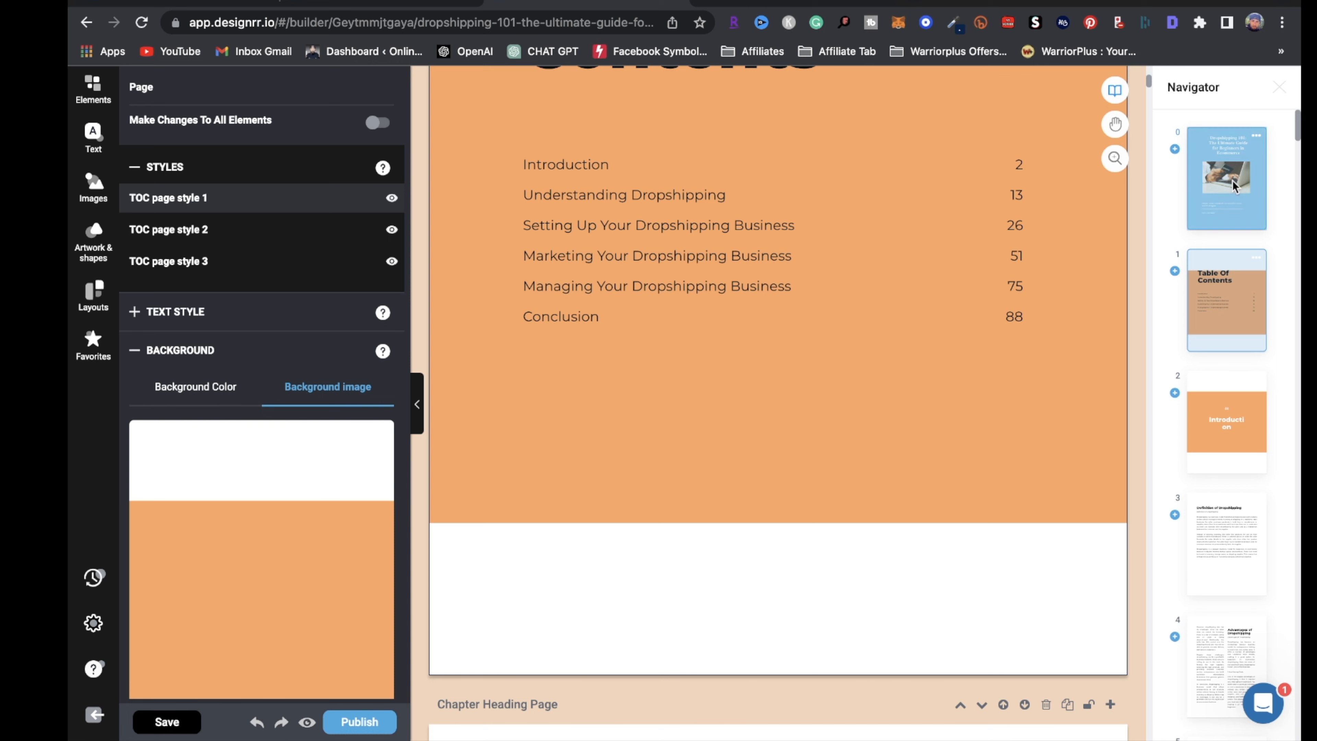
{"action": "left_click", "coordinate": [1192, 404]}
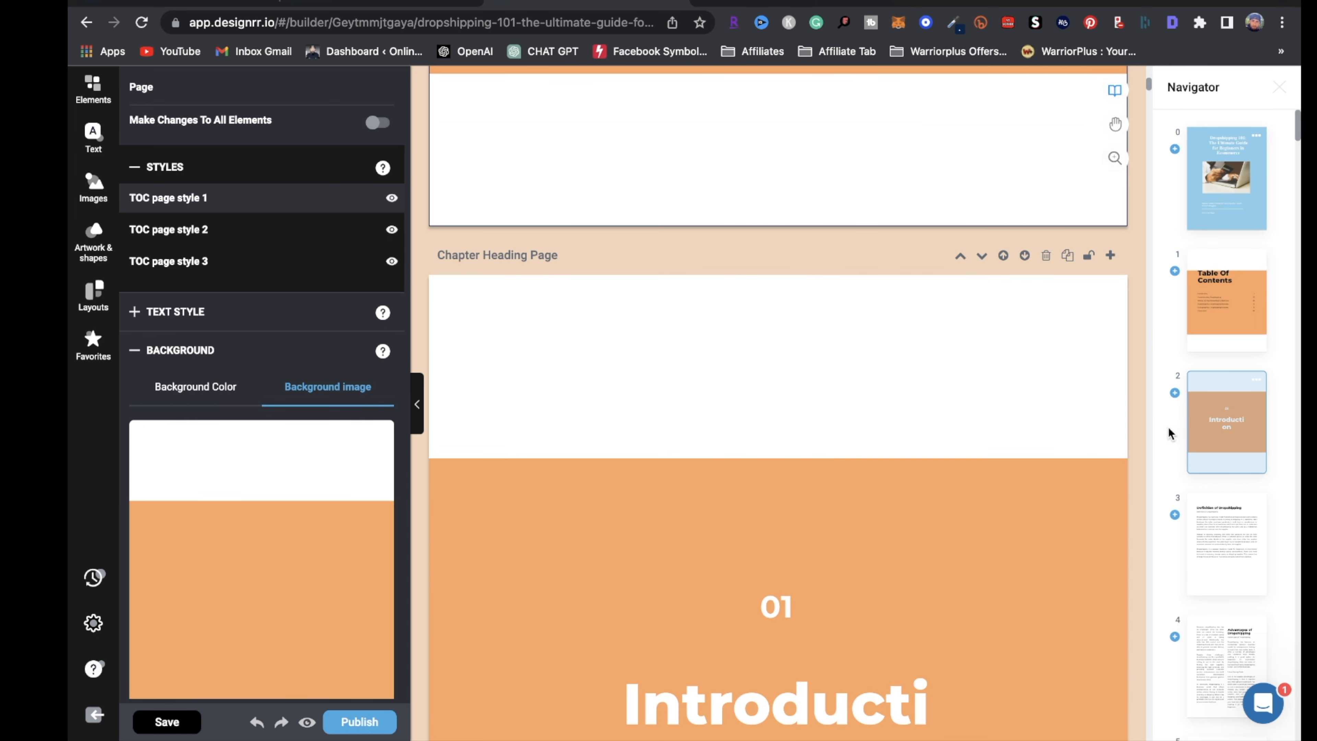
{"action": "scroll", "coordinate": [948, 543], "scroll_direction": "down", "scroll_amount": 5}
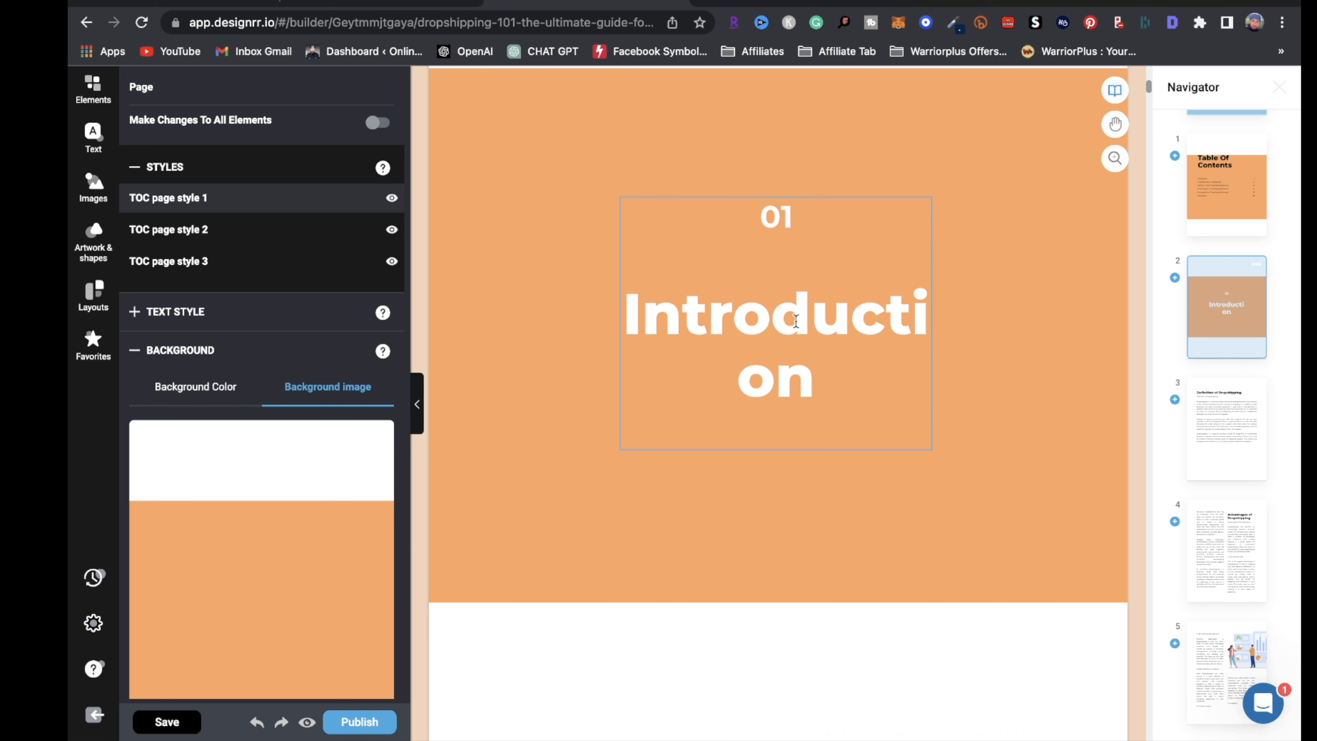
{"action": "left_click", "coordinate": [824, 384]}
{"action": "left_click_drag", "start_coordinate": [902, 398], "coordinate": [620, 317]}
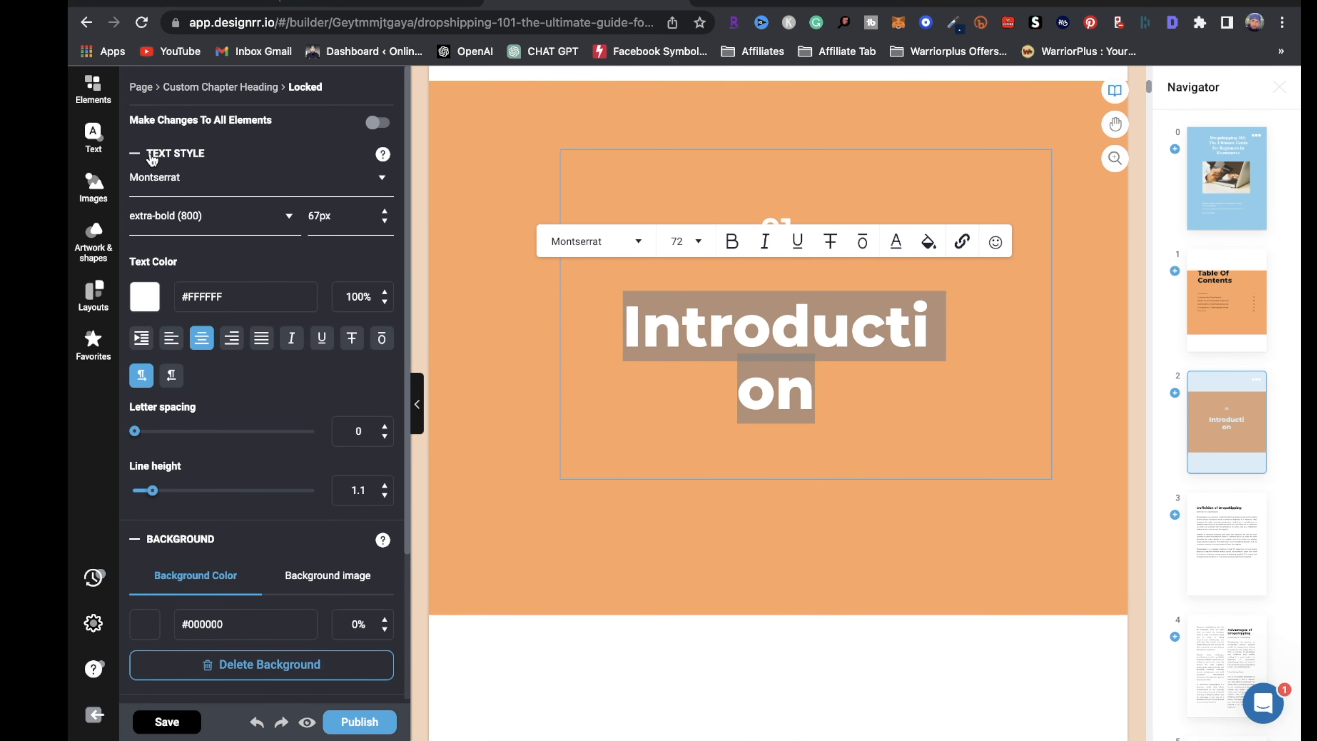
{"action": "left_click", "coordinate": [384, 222]}
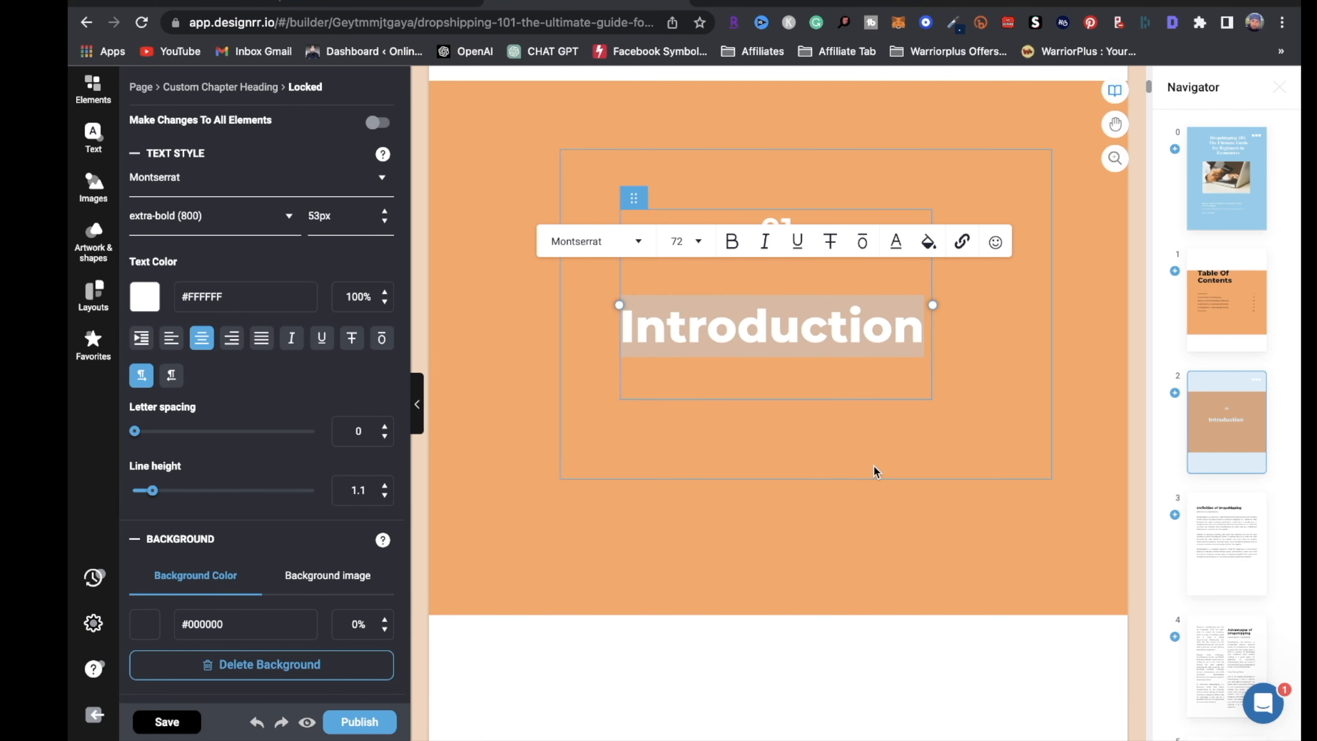
{"action": "left_click", "coordinate": [864, 499]}
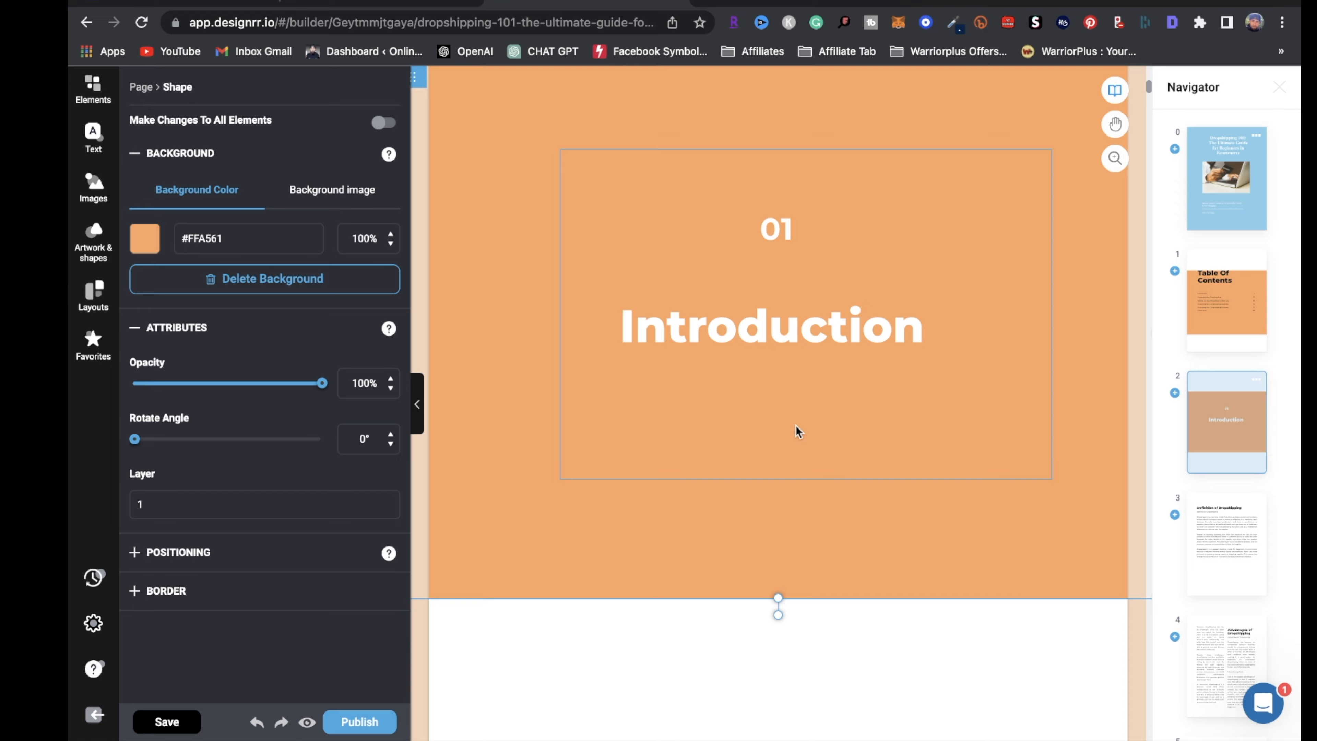
{"action": "scroll", "coordinate": [835, 523], "scroll_direction": "down", "scroll_amount": 20}
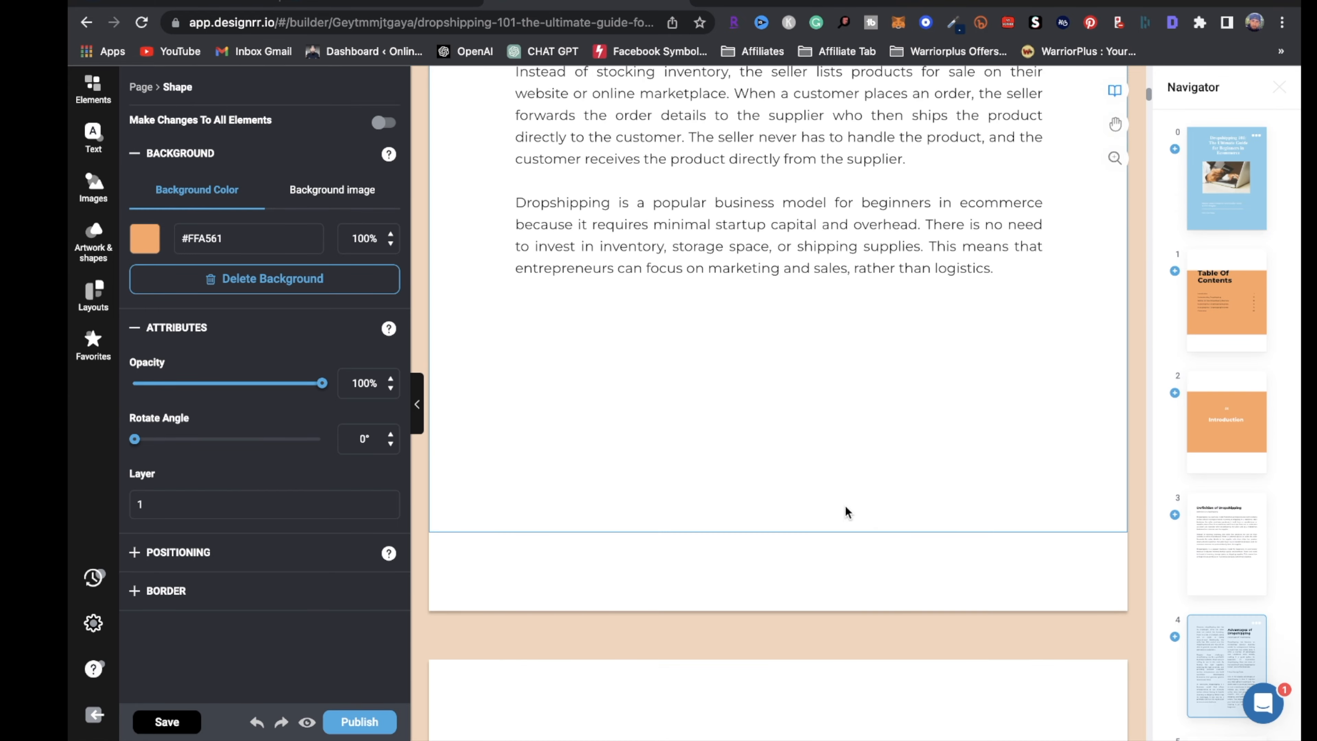
Browse Suggested Images and My Images for the page 5 illustration without swapping it
{"action": "scroll", "coordinate": [873, 558], "scroll_direction": "down", "scroll_amount": 15}
{"action": "scroll", "coordinate": [907, 551], "scroll_direction": "up", "scroll_amount": 12}
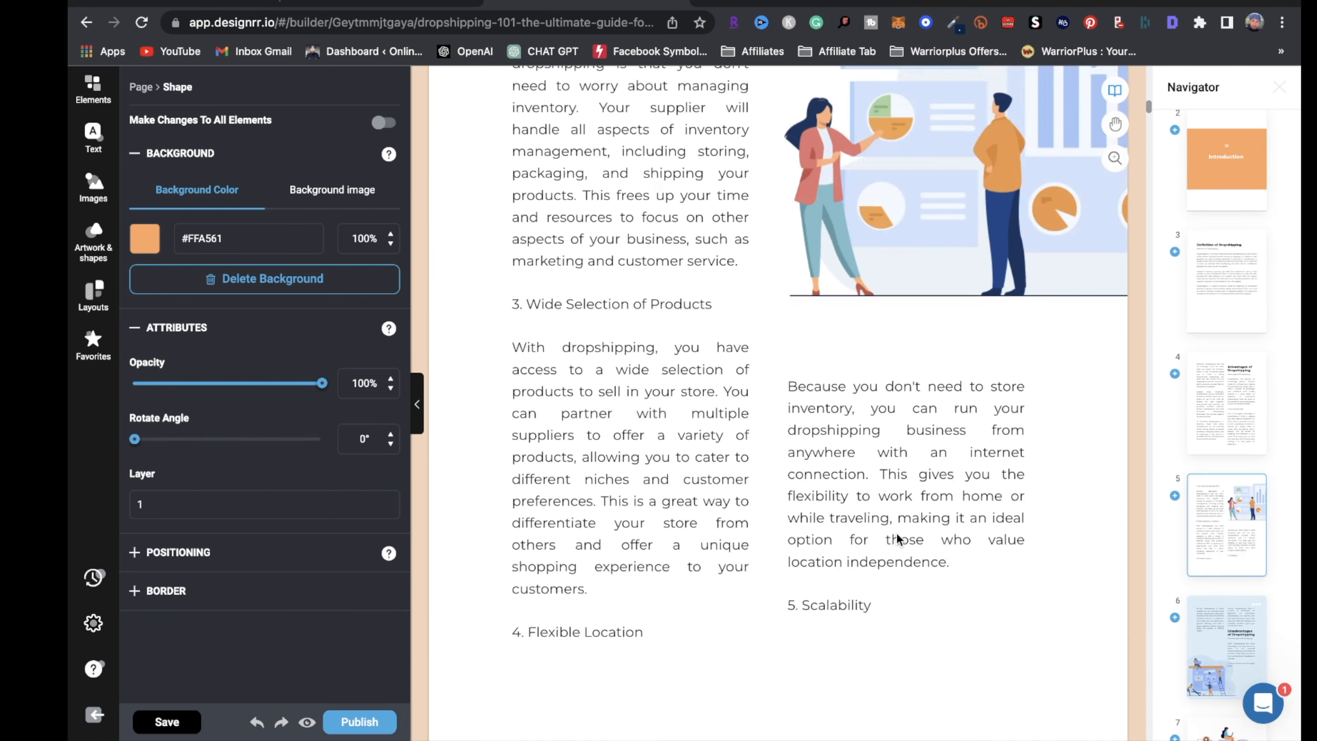
{"action": "scroll", "coordinate": [907, 552], "scroll_direction": "down", "scroll_amount": 5}
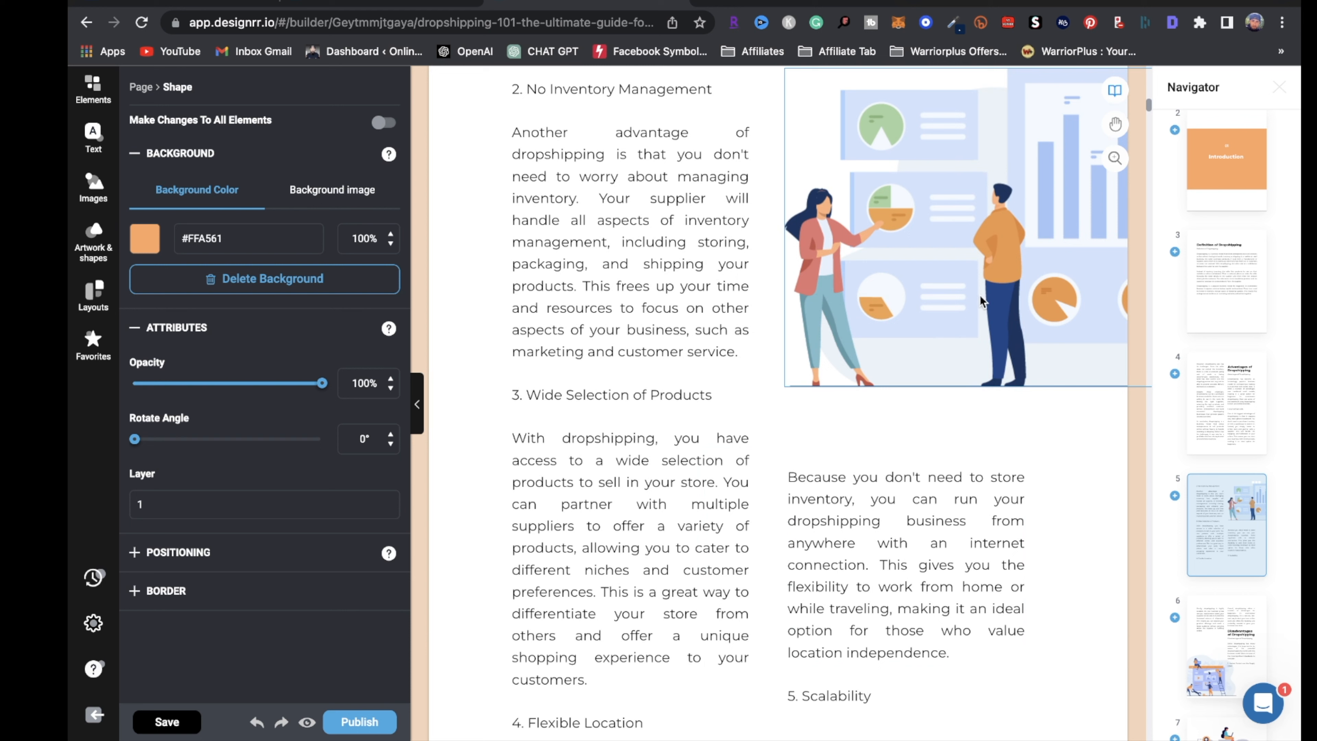
{"action": "left_click", "coordinate": [968, 243]}
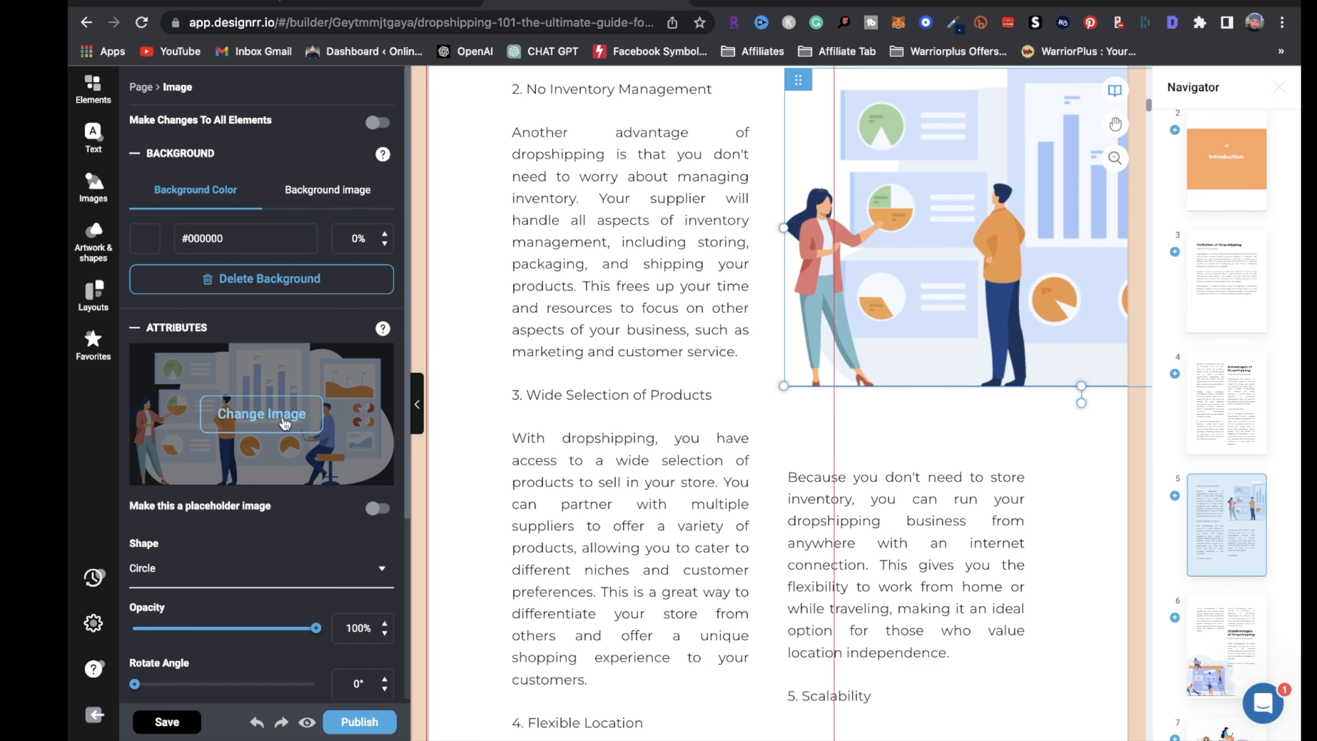
{"action": "left_click", "coordinate": [285, 423]}
{"action": "left_click", "coordinate": [194, 137]}
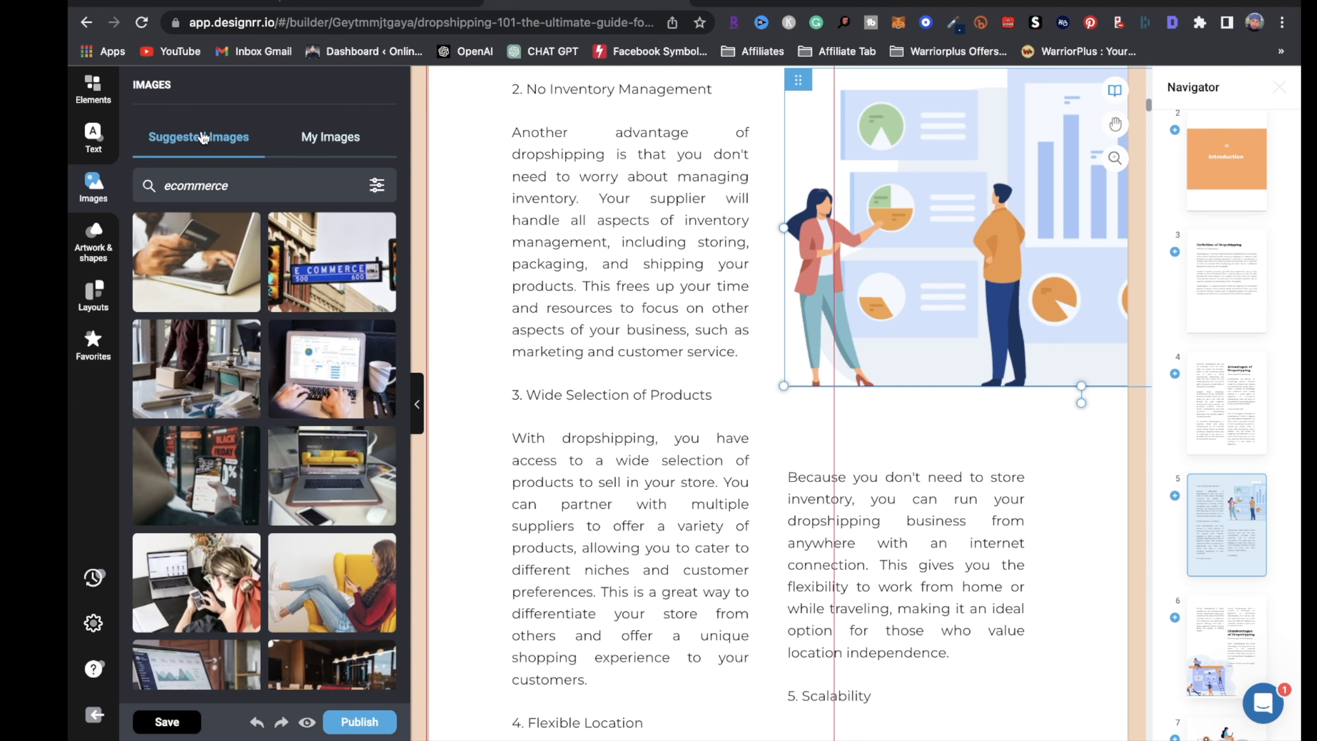
{"action": "left_click", "coordinate": [345, 143]}
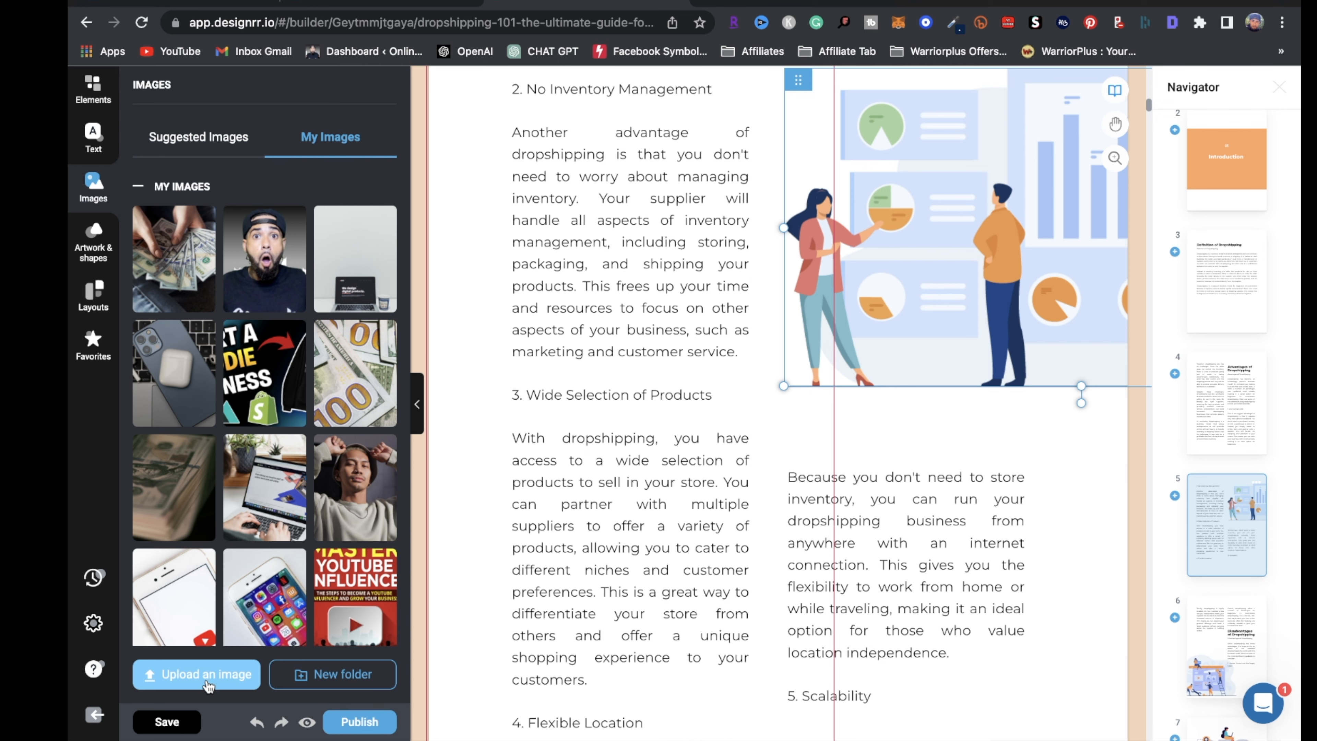
Scroll down to the back page, page 103
{"action": "scroll", "coordinate": [804, 397], "scroll_direction": "down", "scroll_amount": 4}
{"action": "scroll", "coordinate": [804, 398], "scroll_direction": "up", "scroll_amount": 2}
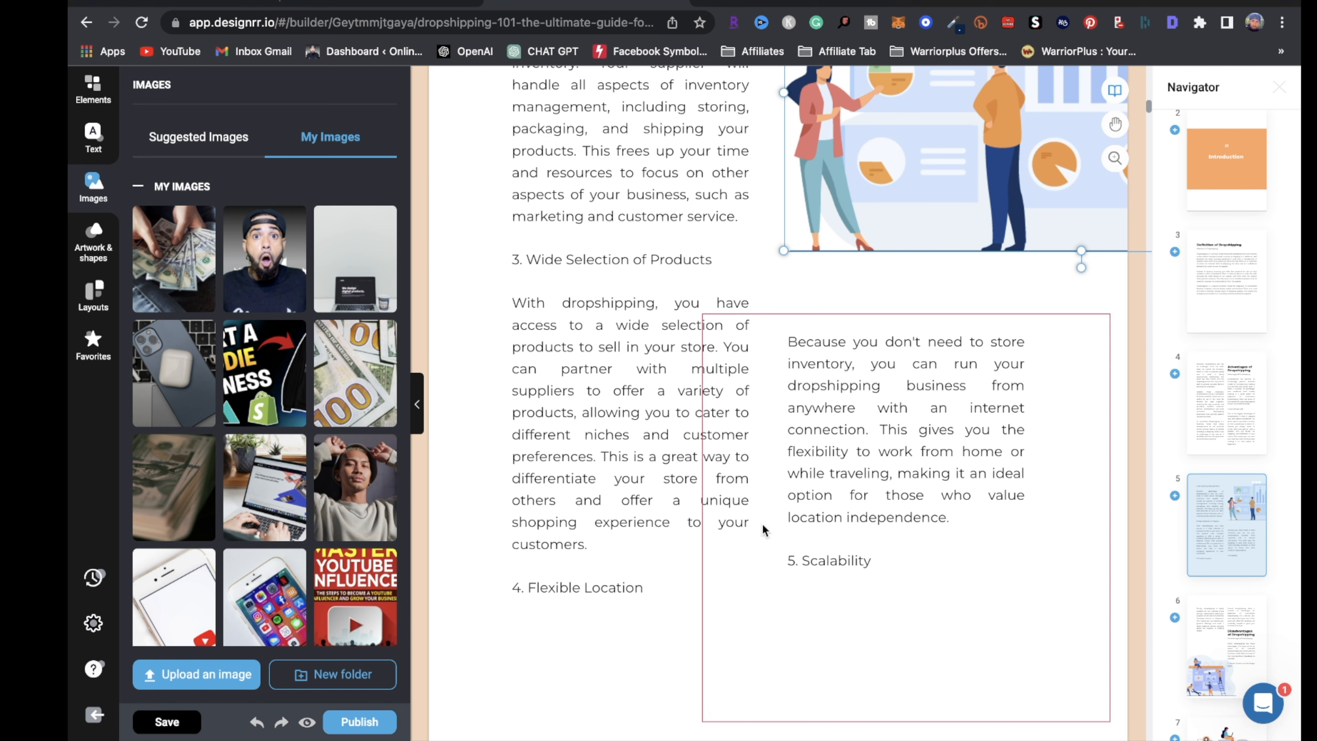
{"action": "scroll", "coordinate": [780, 467], "scroll_direction": "down", "scroll_amount": 20}
{"action": "scroll", "coordinate": [760, 501], "scroll_direction": "down", "scroll_amount": 20}
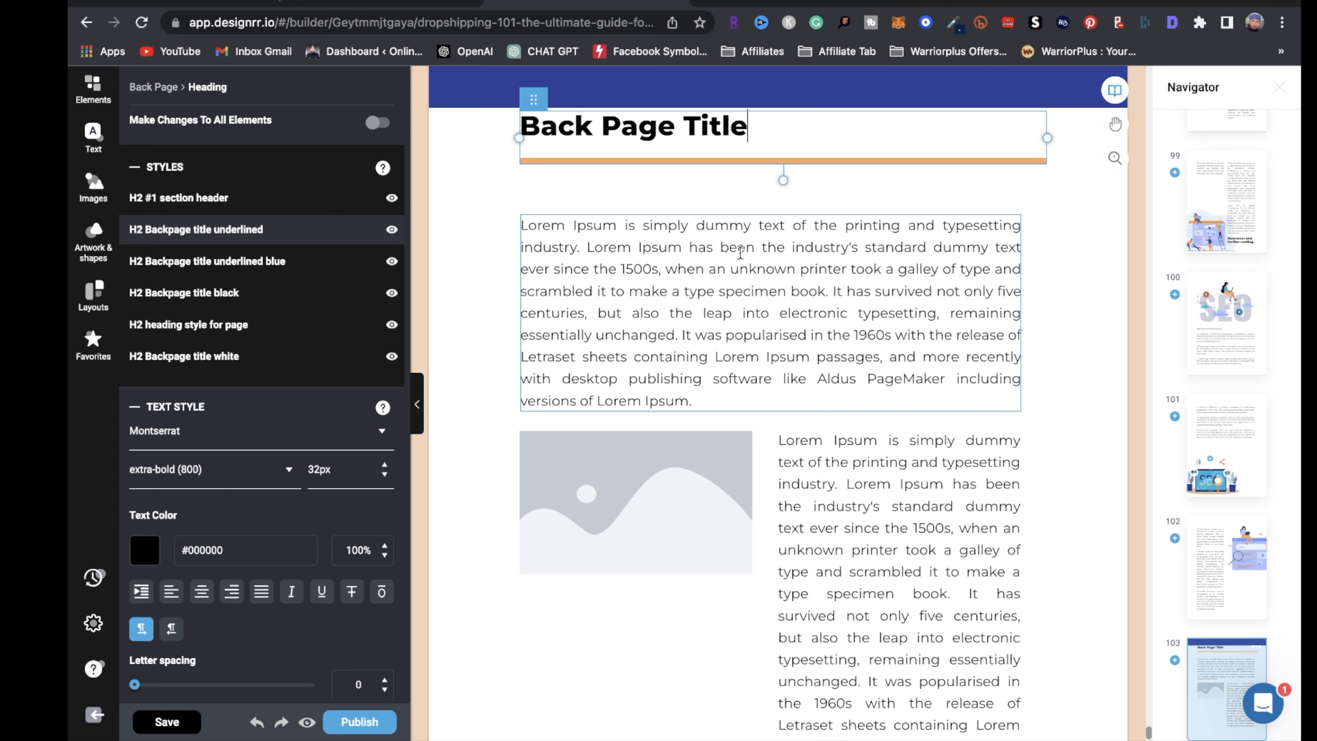
Open the Elements panel and look through the addable element tiles
{"action": "scroll", "coordinate": [691, 515], "scroll_direction": "down", "scroll_amount": 4}
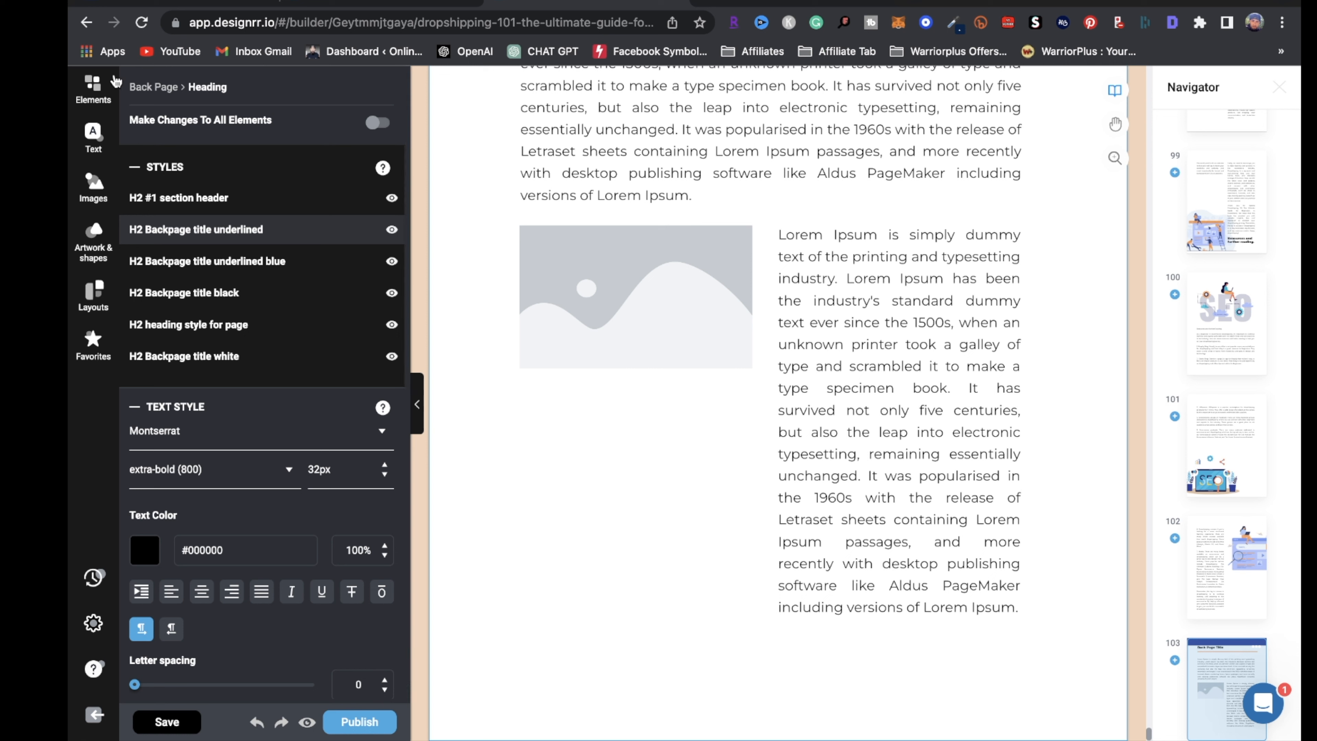
{"action": "left_click", "coordinate": [89, 96]}
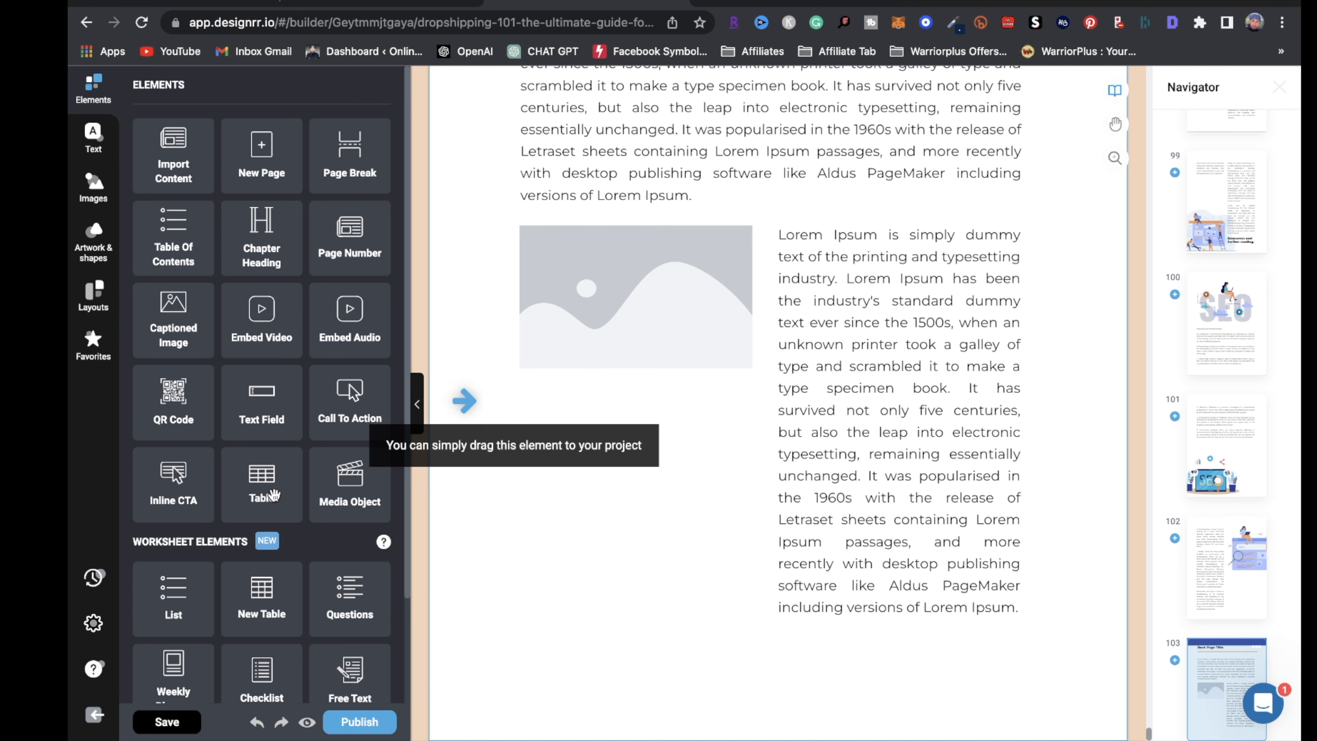
{"action": "scroll", "coordinate": [256, 539], "scroll_direction": "down", "scroll_amount": 3}
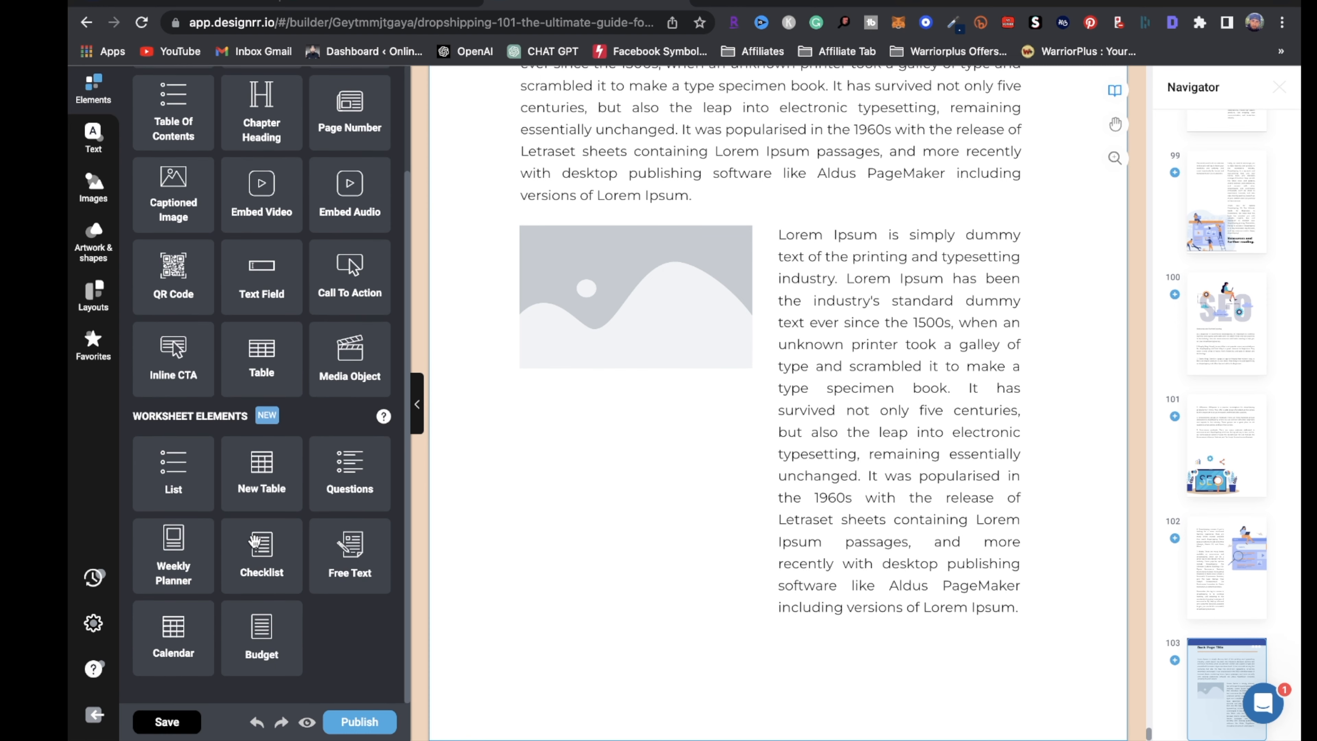
{"action": "scroll", "coordinate": [256, 539], "scroll_direction": "up", "scroll_amount": 3}
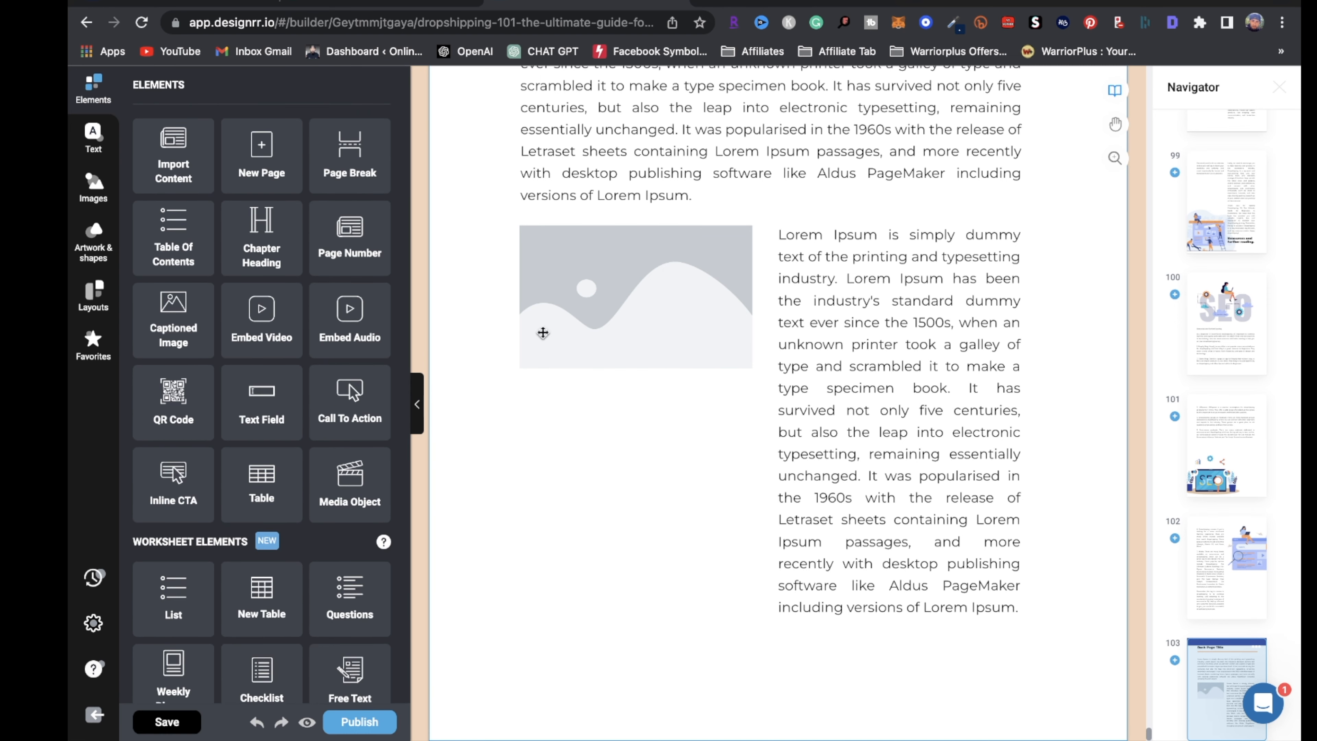
{"action": "scroll", "coordinate": [699, 373], "scroll_direction": "up", "scroll_amount": 5}
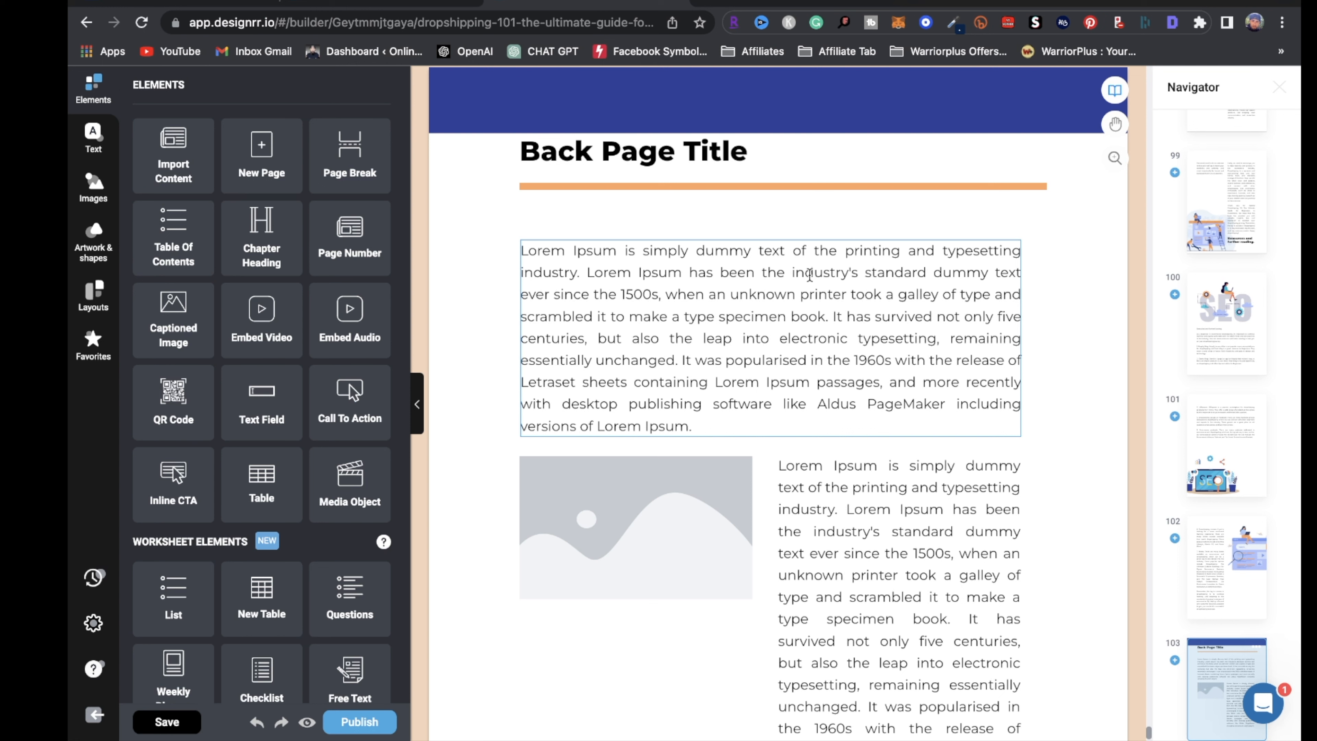
{"action": "scroll", "coordinate": [743, 552], "scroll_direction": "down", "scroll_amount": 5}
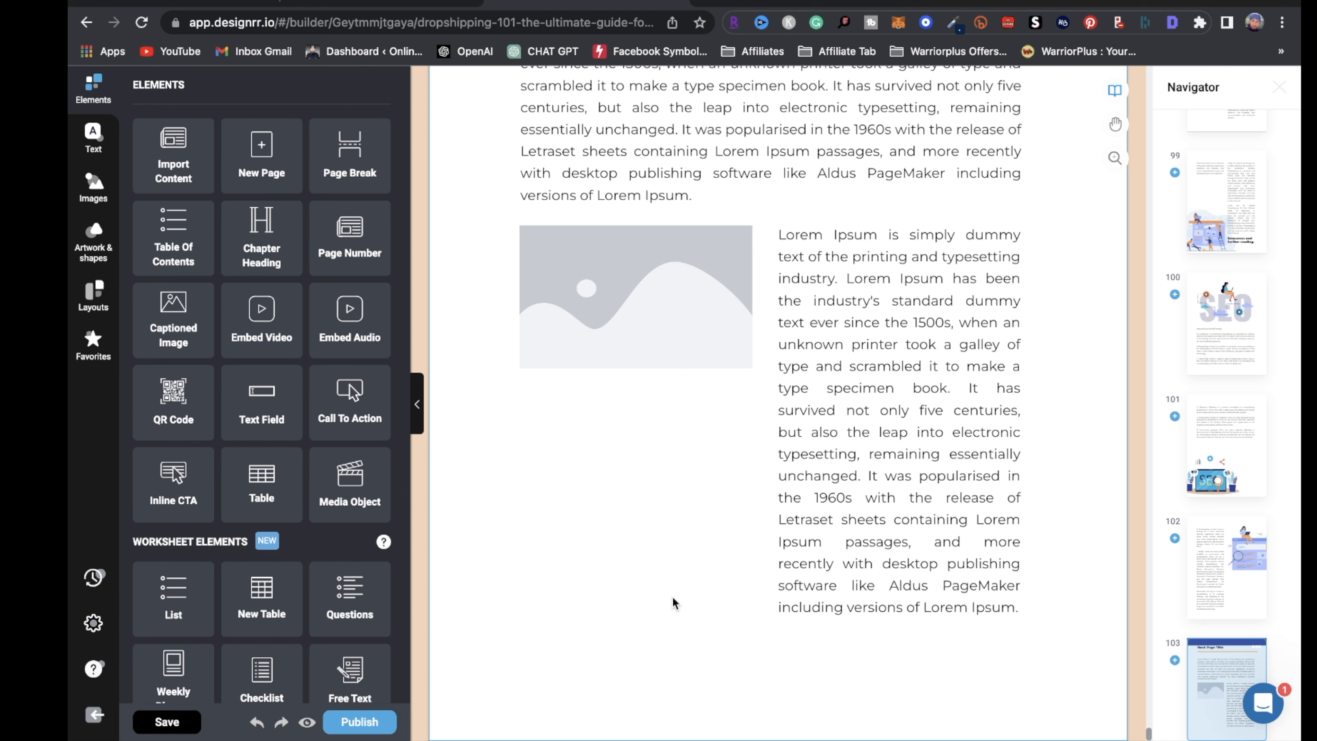
{"action": "left_click", "coordinate": [359, 722]}
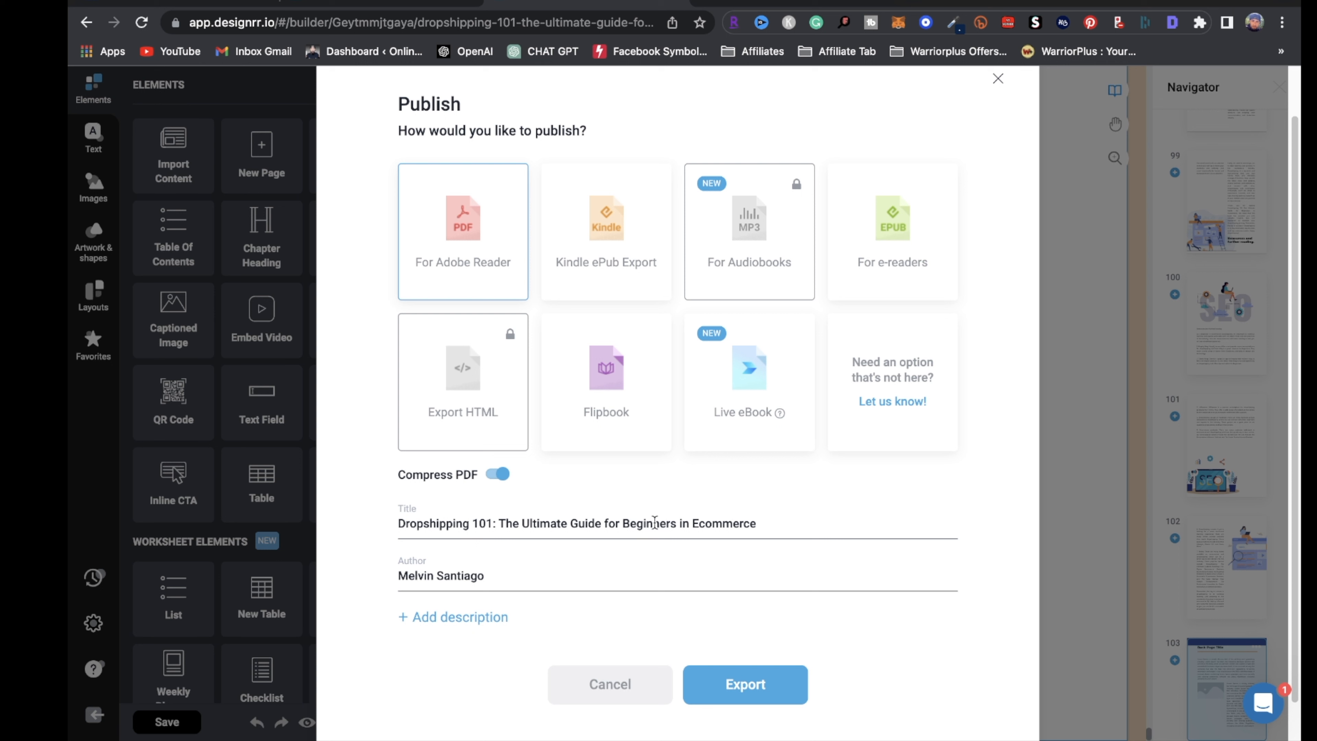
{"action": "left_click", "coordinate": [780, 519]}
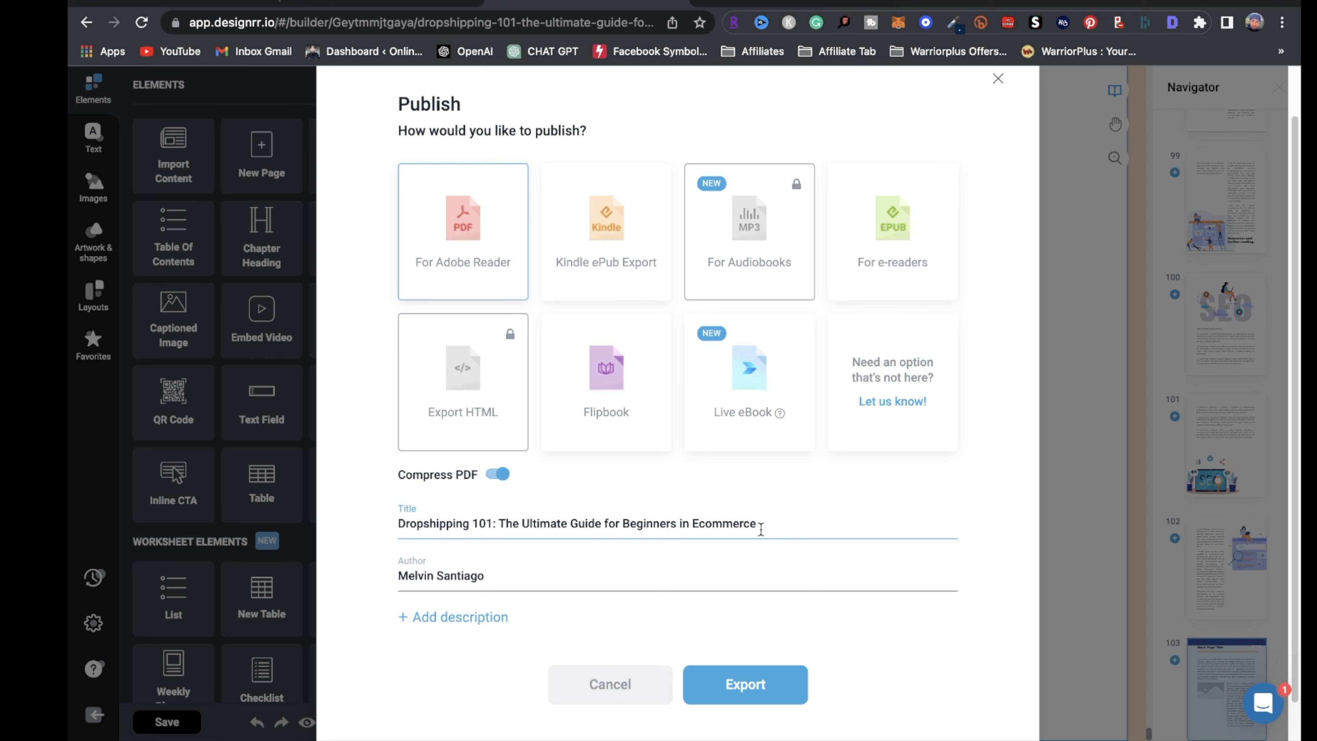
{"action": "left_click", "coordinate": [1294, 283]}
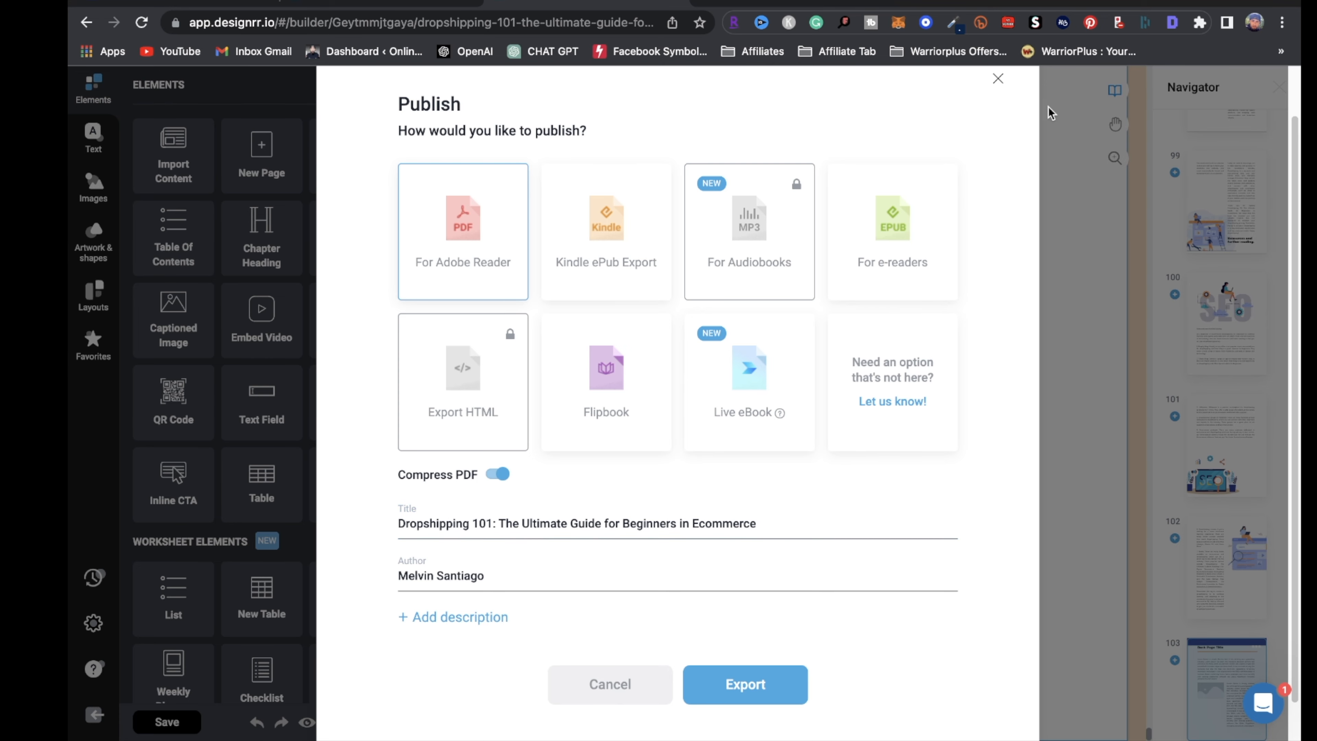
{"action": "left_click", "coordinate": [998, 79]}
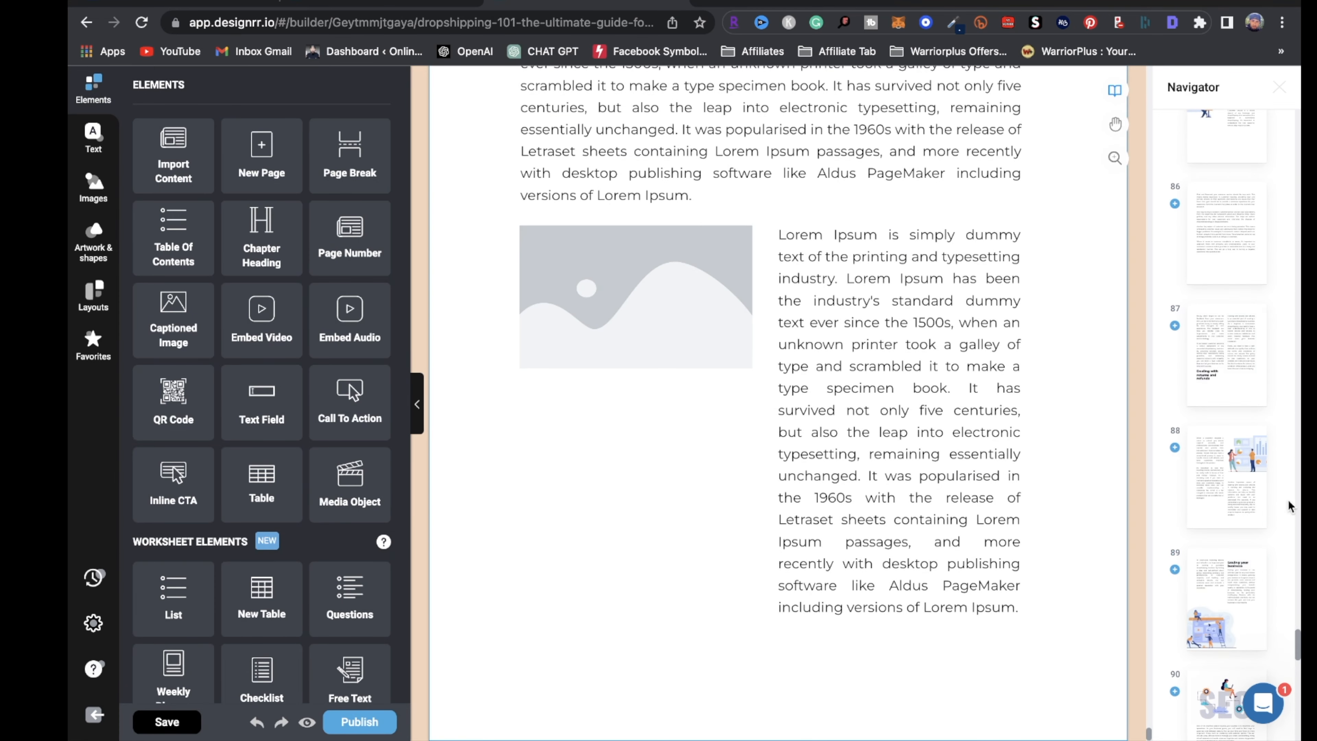
Jump to the cover page and select its title heading
{"action": "left_click_drag", "start_coordinate": [1298, 652], "coordinate": [1264, 481]}
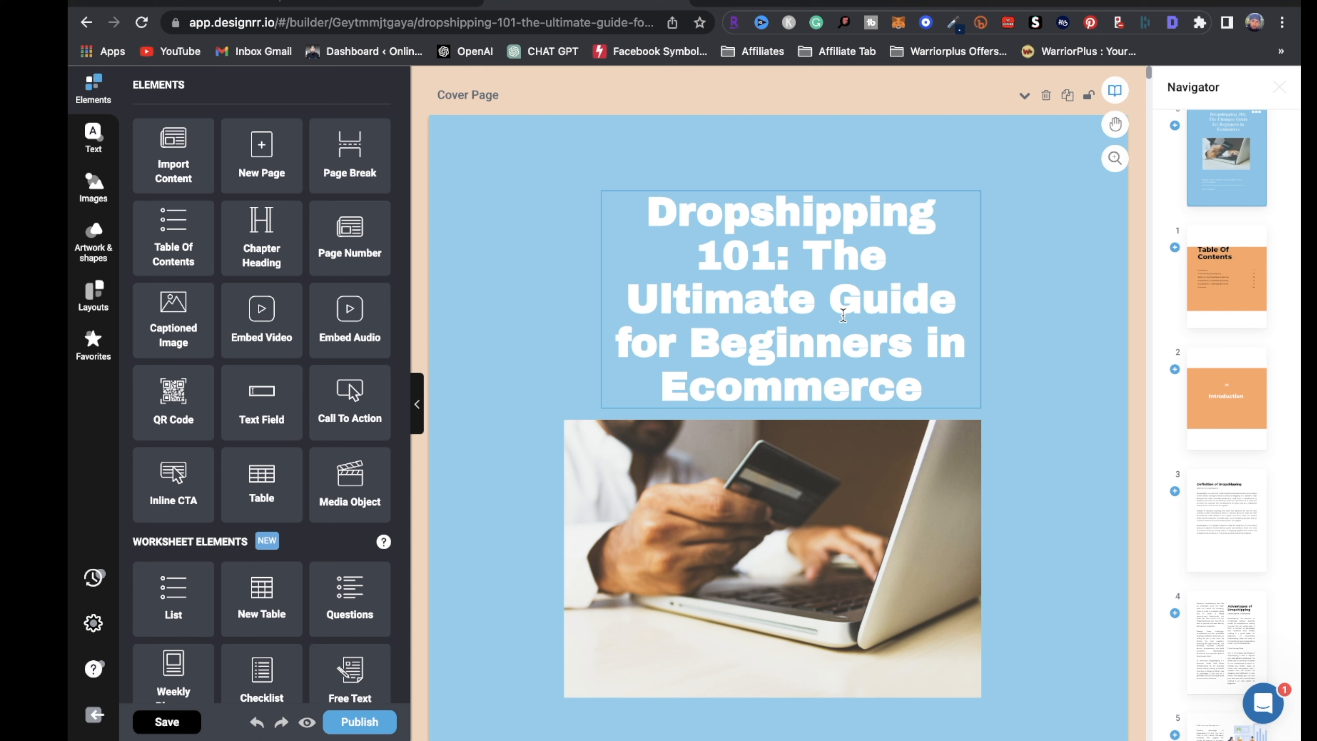
{"action": "left_click", "coordinate": [1222, 183]}
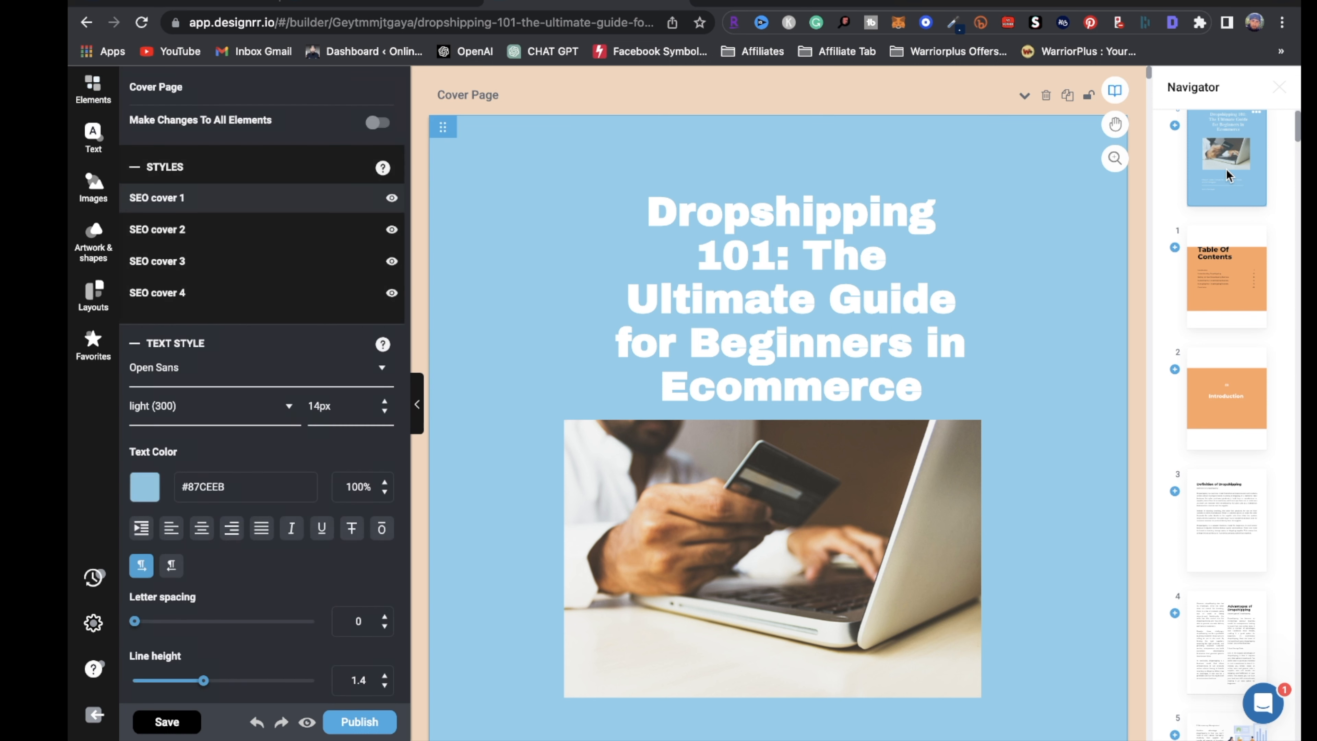
{"action": "left_click", "coordinate": [859, 238]}
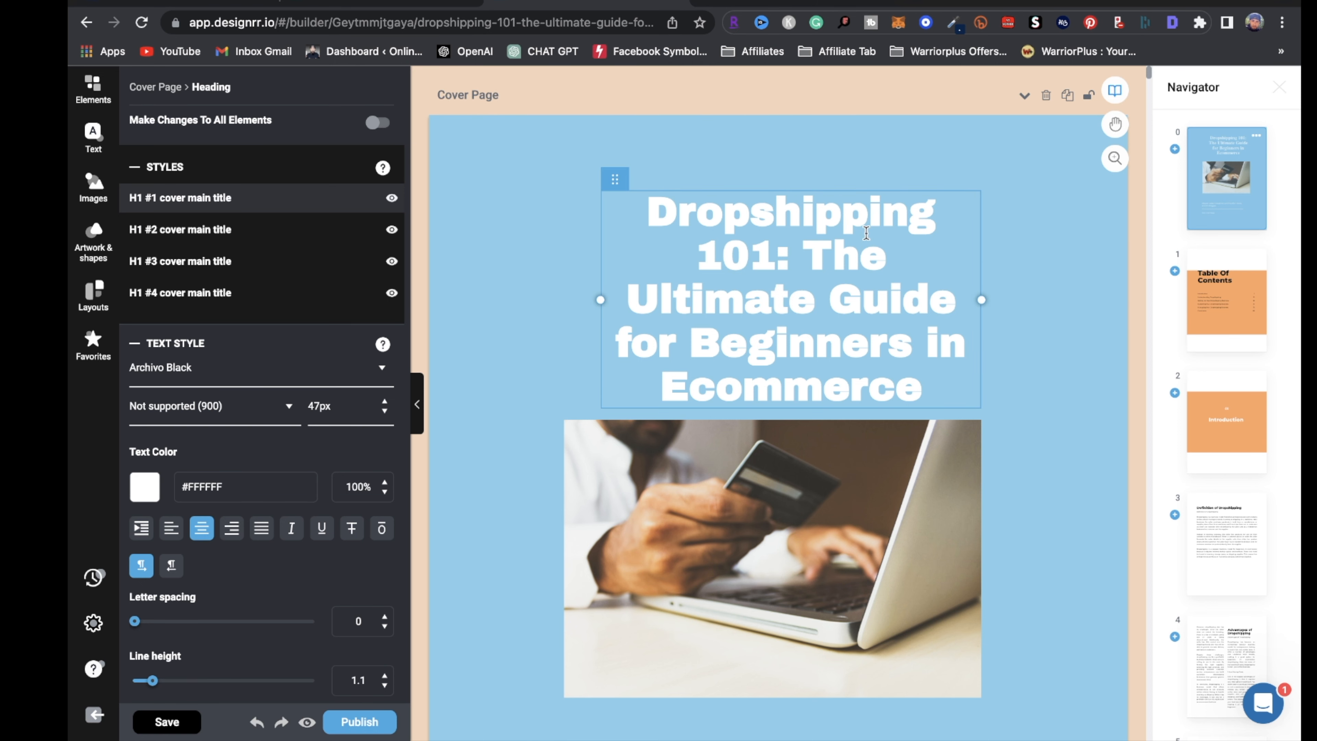
{"action": "scroll", "coordinate": [994, 494], "scroll_direction": "down", "scroll_amount": 9}
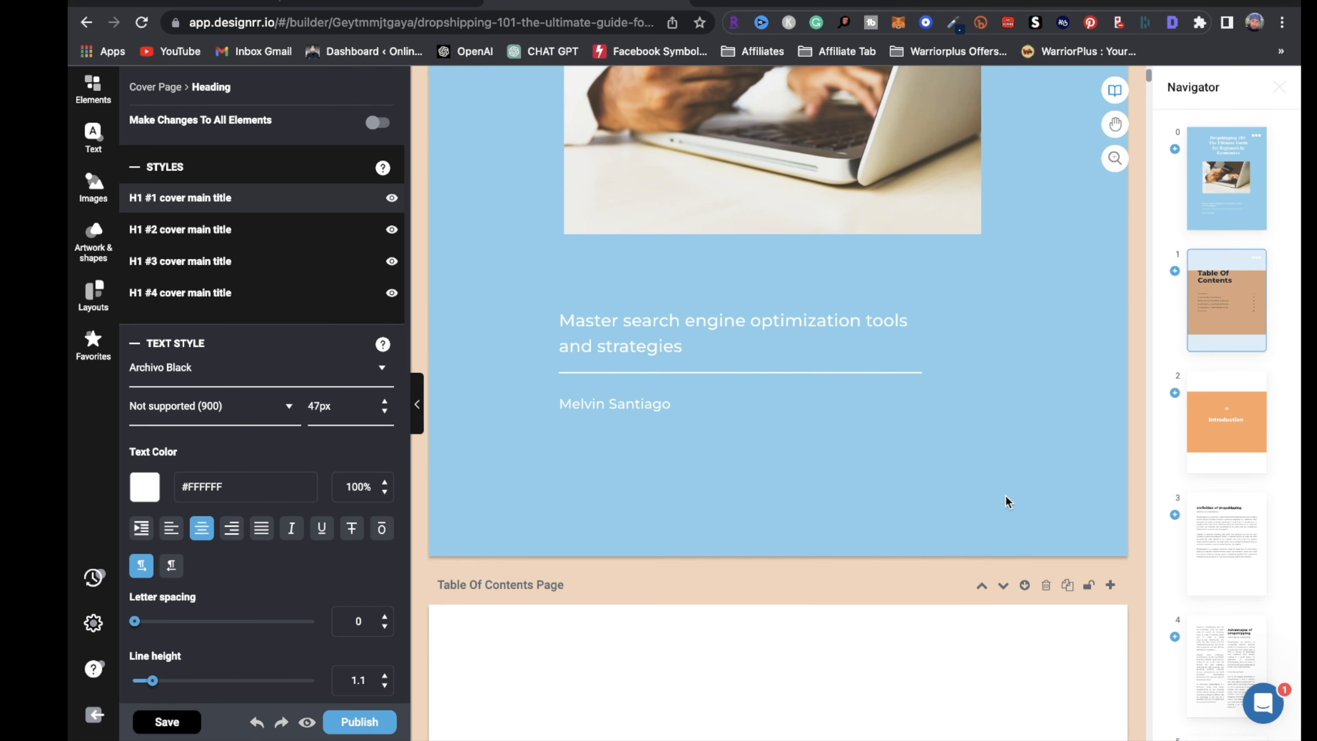
{"action": "scroll", "coordinate": [1005, 501], "scroll_direction": "down", "scroll_amount": 8}
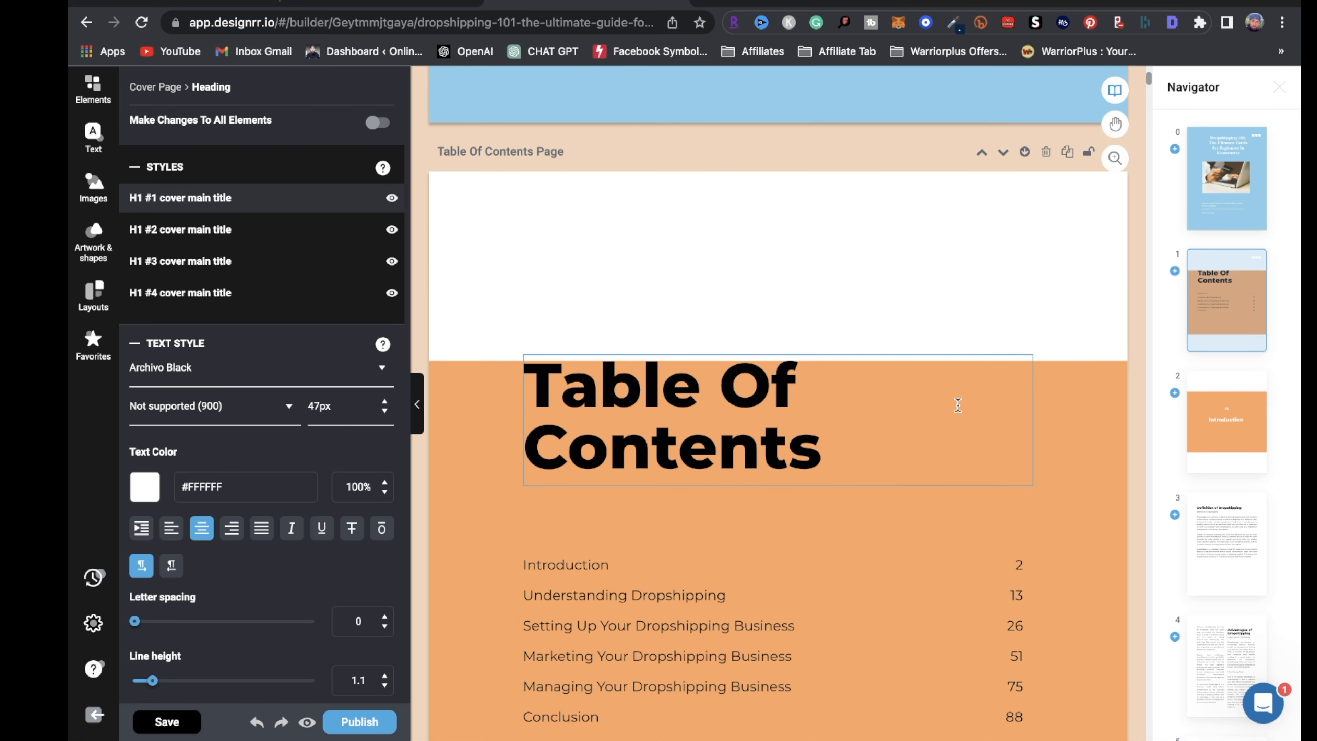
{"action": "scroll", "coordinate": [941, 442], "scroll_direction": "down", "scroll_amount": 1}
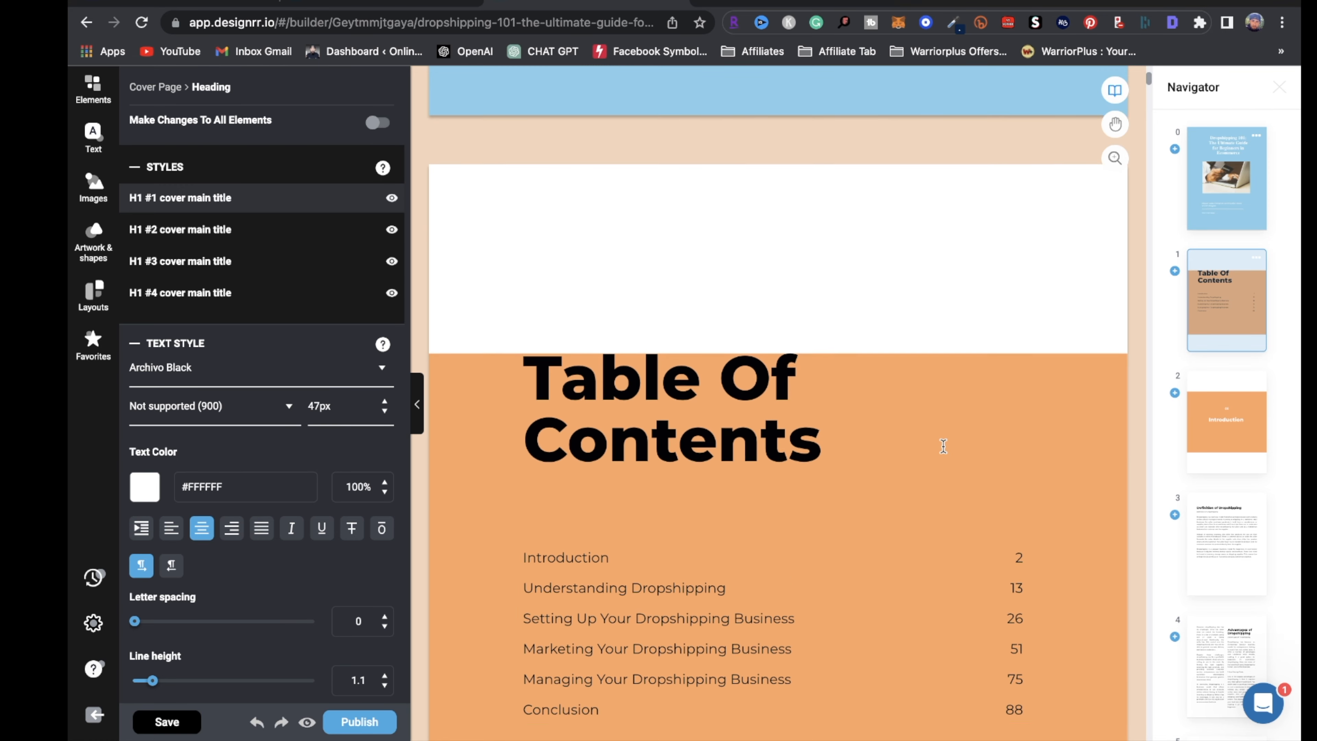
{"action": "scroll", "coordinate": [943, 446], "scroll_direction": "down", "scroll_amount": 2}
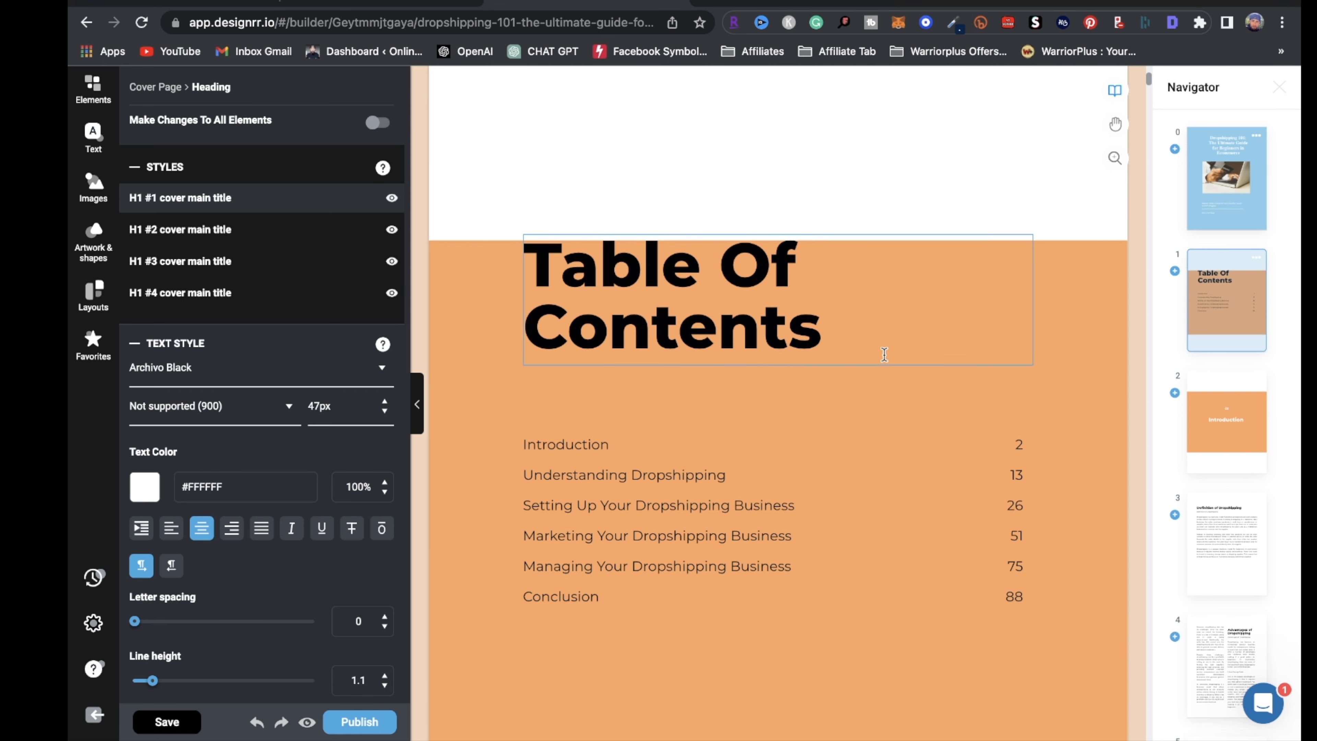
Show the Elements panel and open the Publish dialog
{"action": "left_click", "coordinate": [93, 88]}
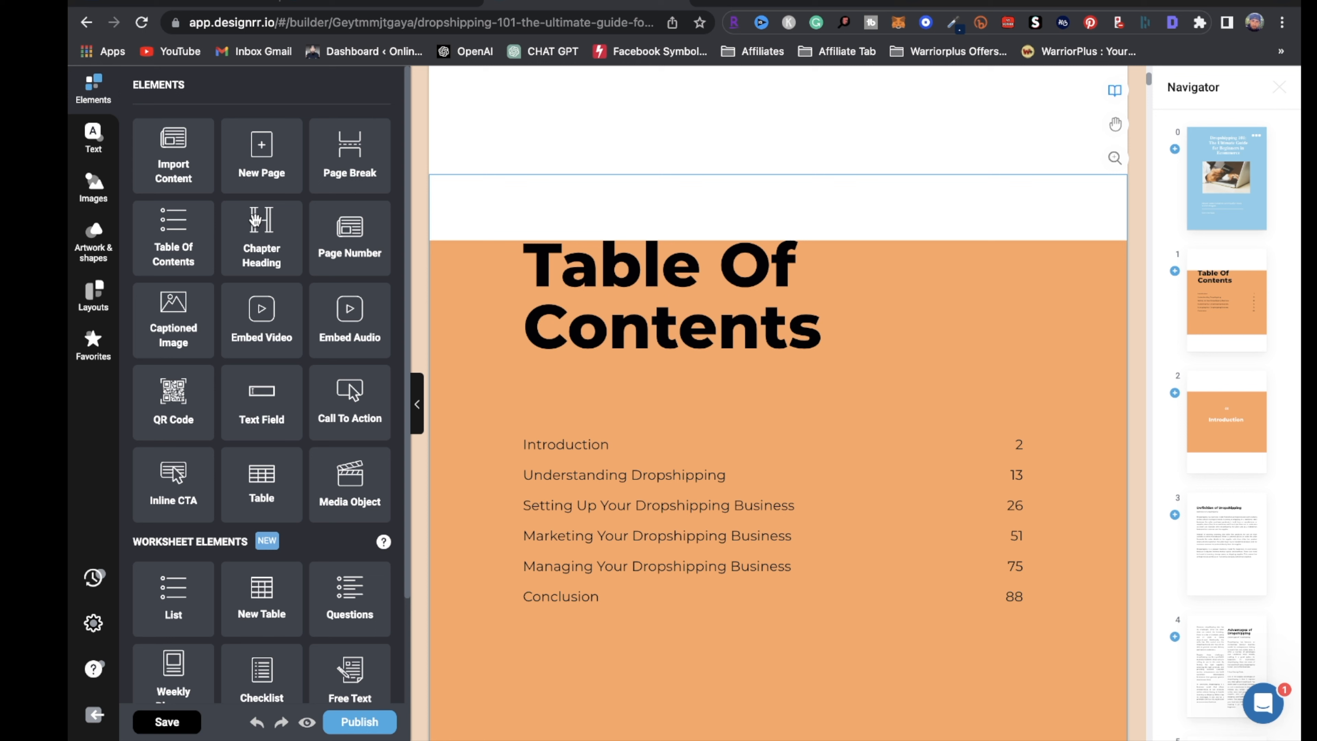
{"action": "scroll", "coordinate": [1167, 500], "scroll_direction": "down", "scroll_amount": 5}
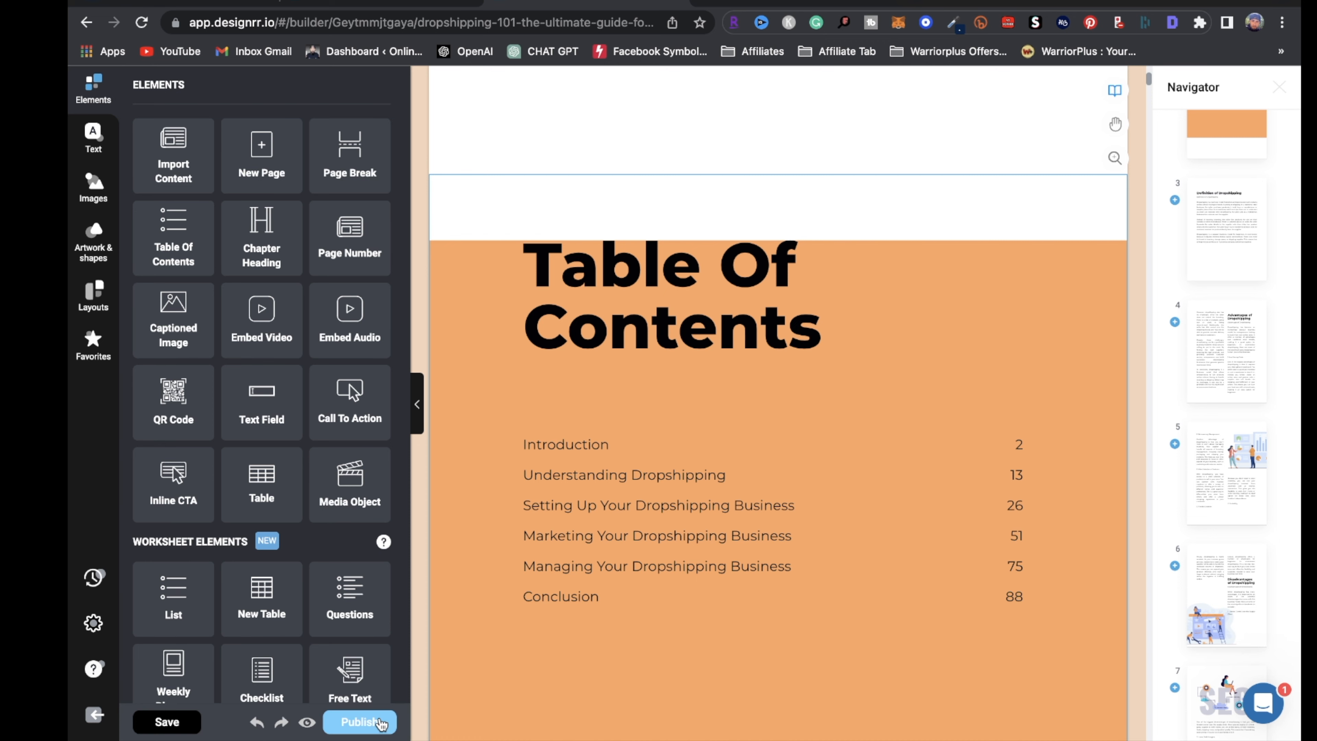
{"action": "left_click", "coordinate": [381, 722]}
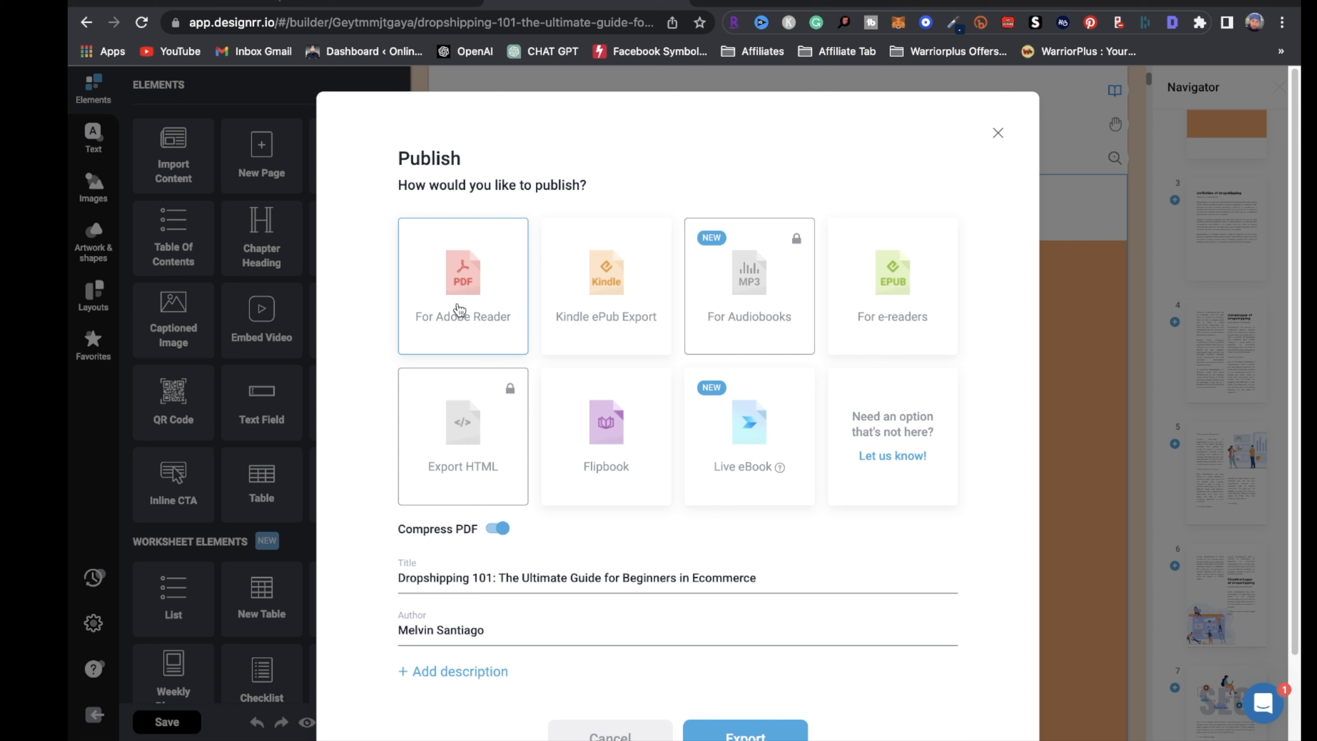
Export the ebook as a PDF for Adobe Reader and confirm the build
{"action": "scroll", "coordinate": [852, 623], "scroll_direction": "down", "scroll_amount": 3}
{"action": "left_click", "coordinate": [786, 657]}
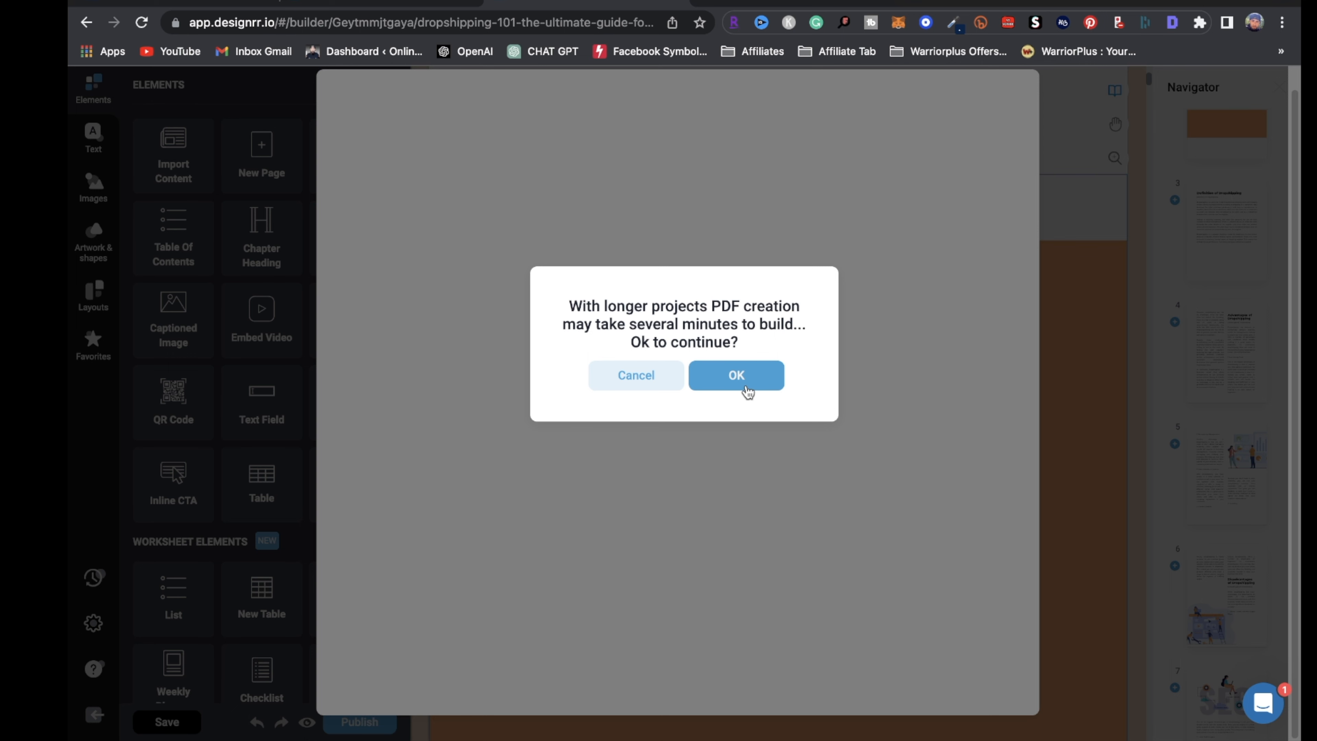
{"action": "left_click", "coordinate": [744, 386]}
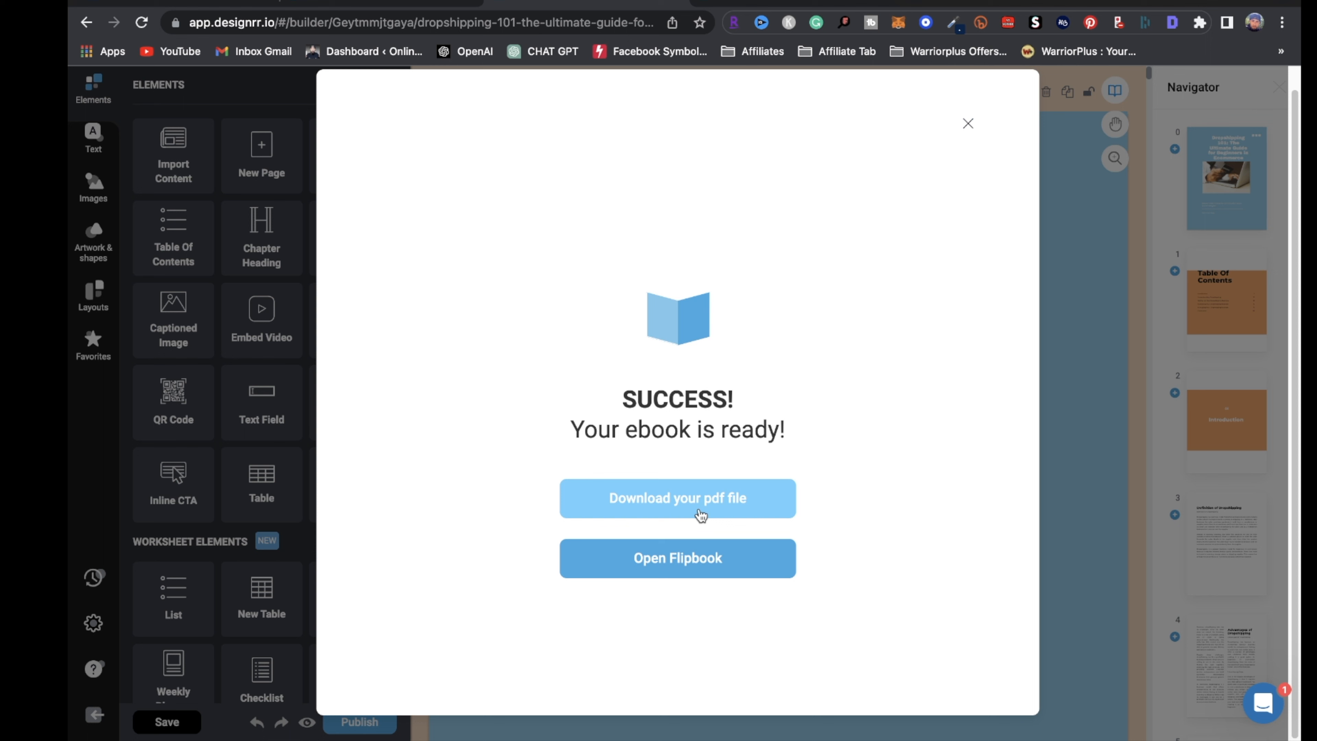
Open the exported PDF and save a copy to the Downloads folder
{"action": "left_click", "coordinate": [704, 512]}
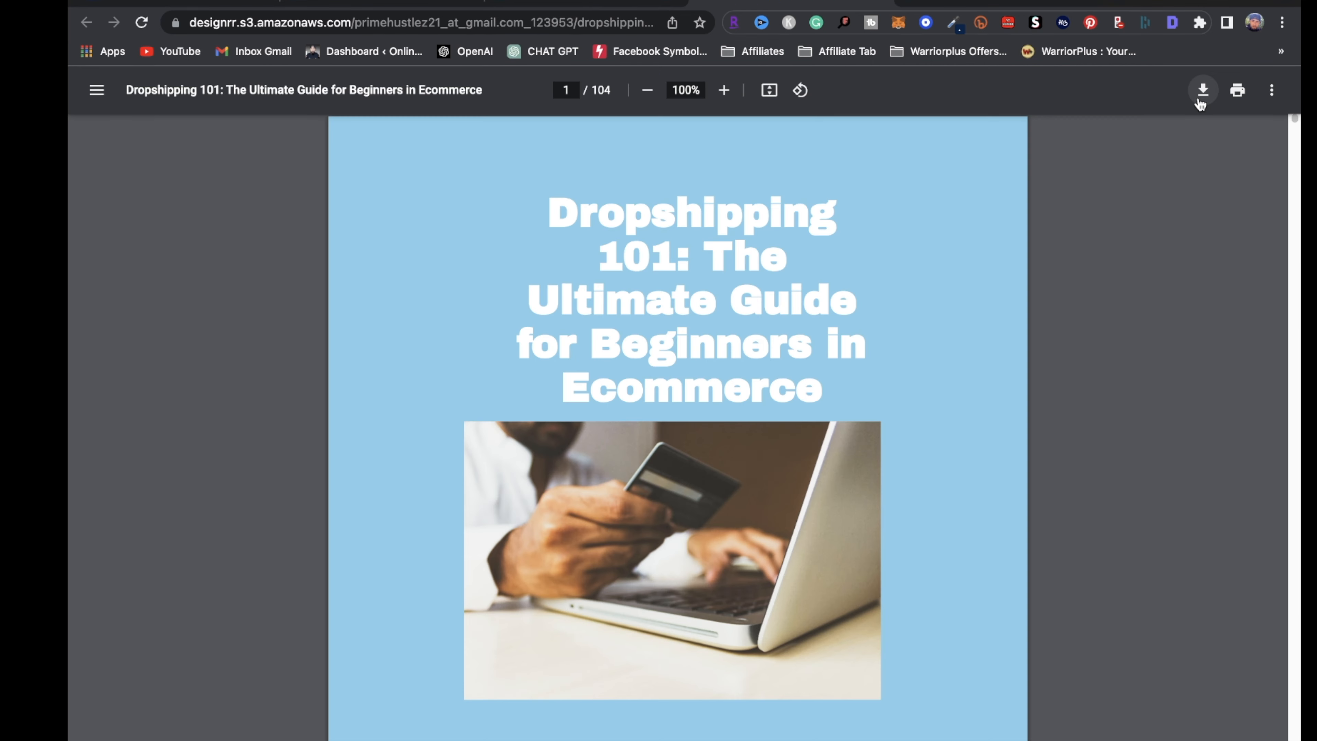
{"action": "left_click", "coordinate": [1203, 90]}
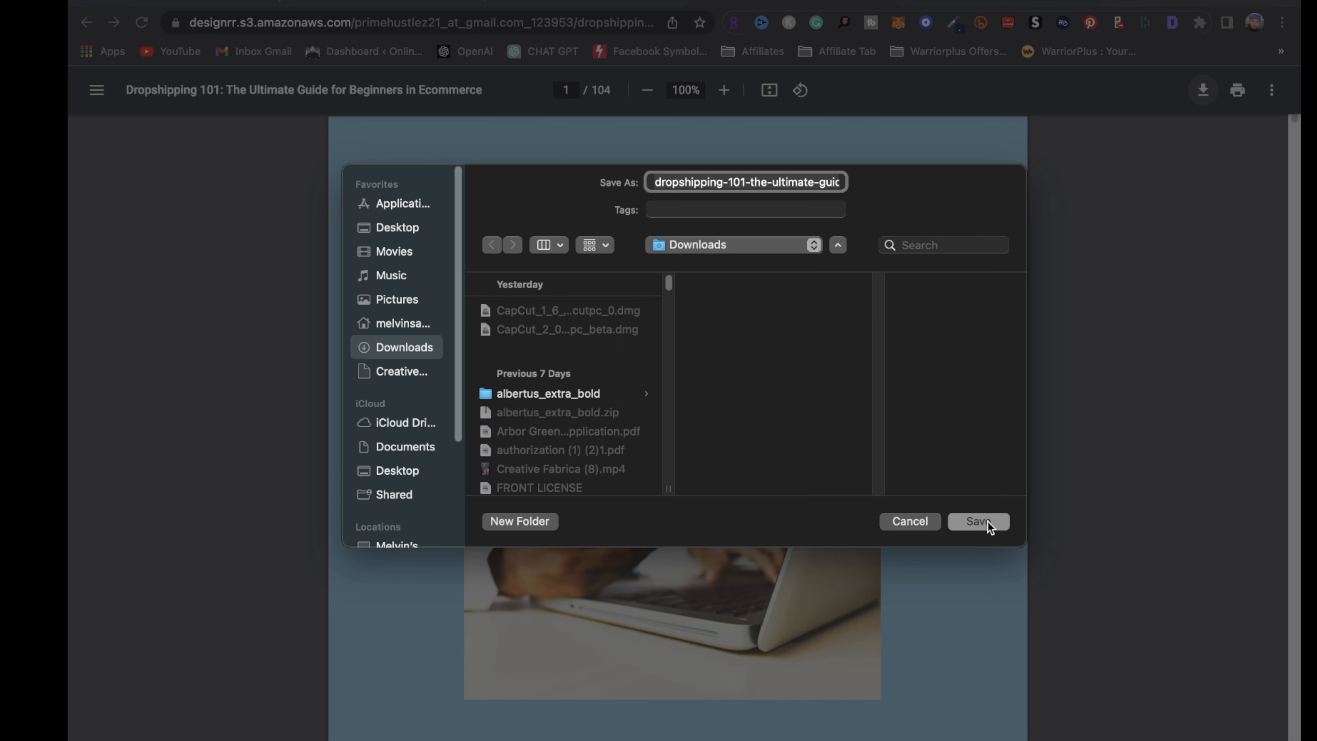
{"action": "left_click", "coordinate": [977, 521]}
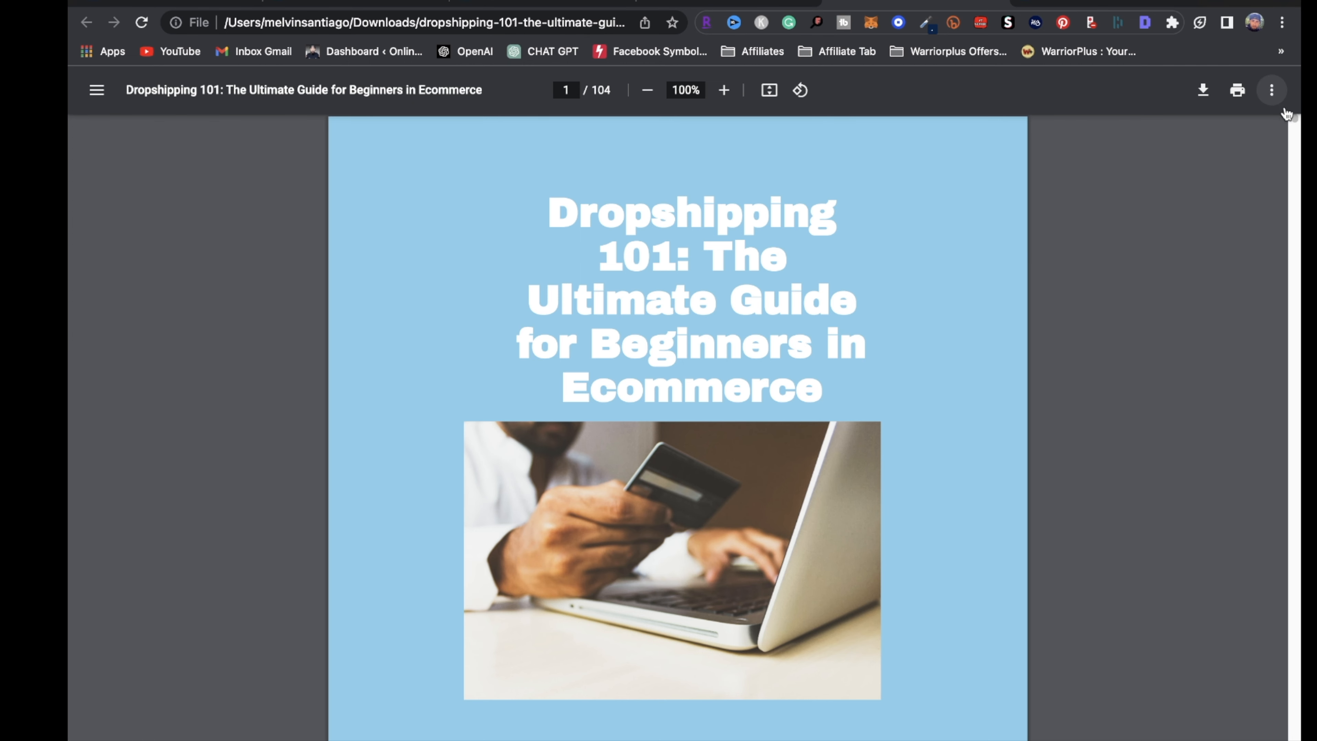
Scroll through the pages of the 104-page ebook PDF
{"action": "scroll", "coordinate": [1275, 208], "scroll_direction": "down", "scroll_amount": 7}
{"action": "scroll", "coordinate": [1244, 312], "scroll_direction": "down", "scroll_amount": 10}
{"action": "scroll", "coordinate": [1011, 363], "scroll_direction": "up", "scroll_amount": 7}
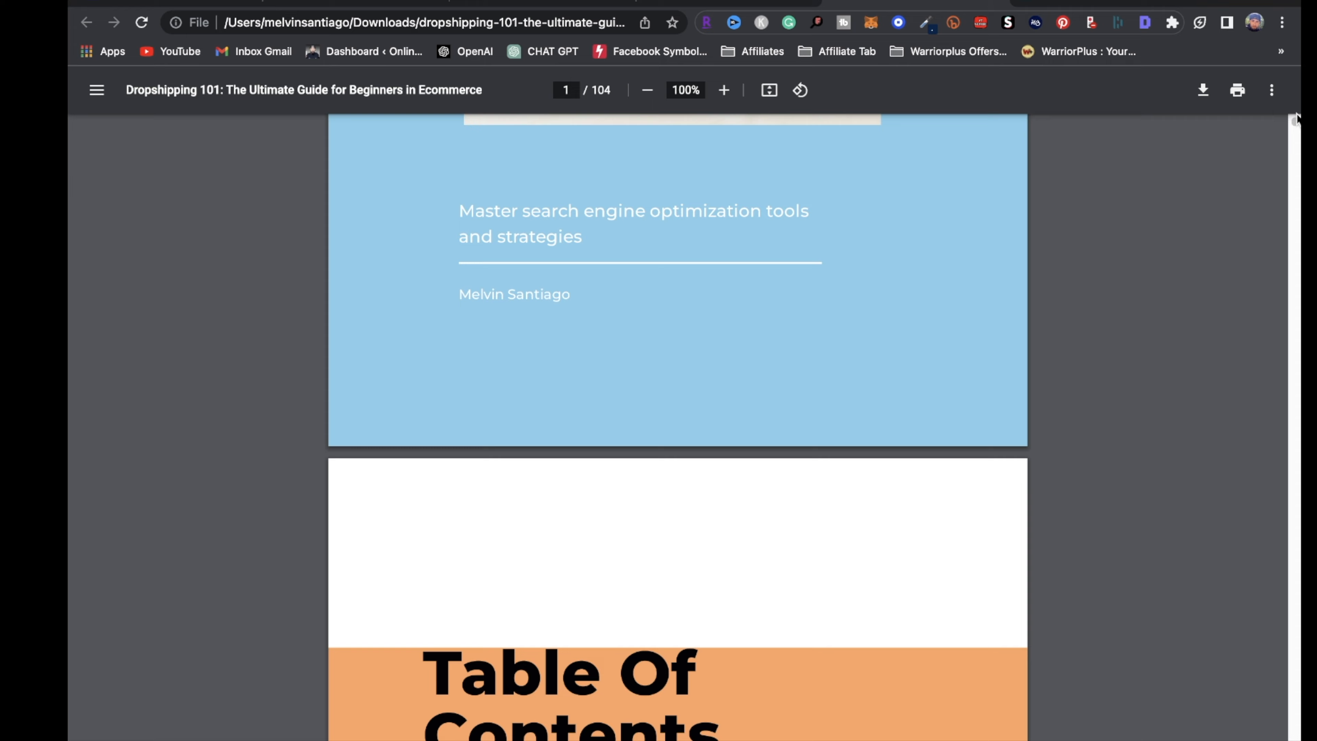
{"action": "left_click_drag", "start_coordinate": [1294, 122], "coordinate": [1291, 320]}
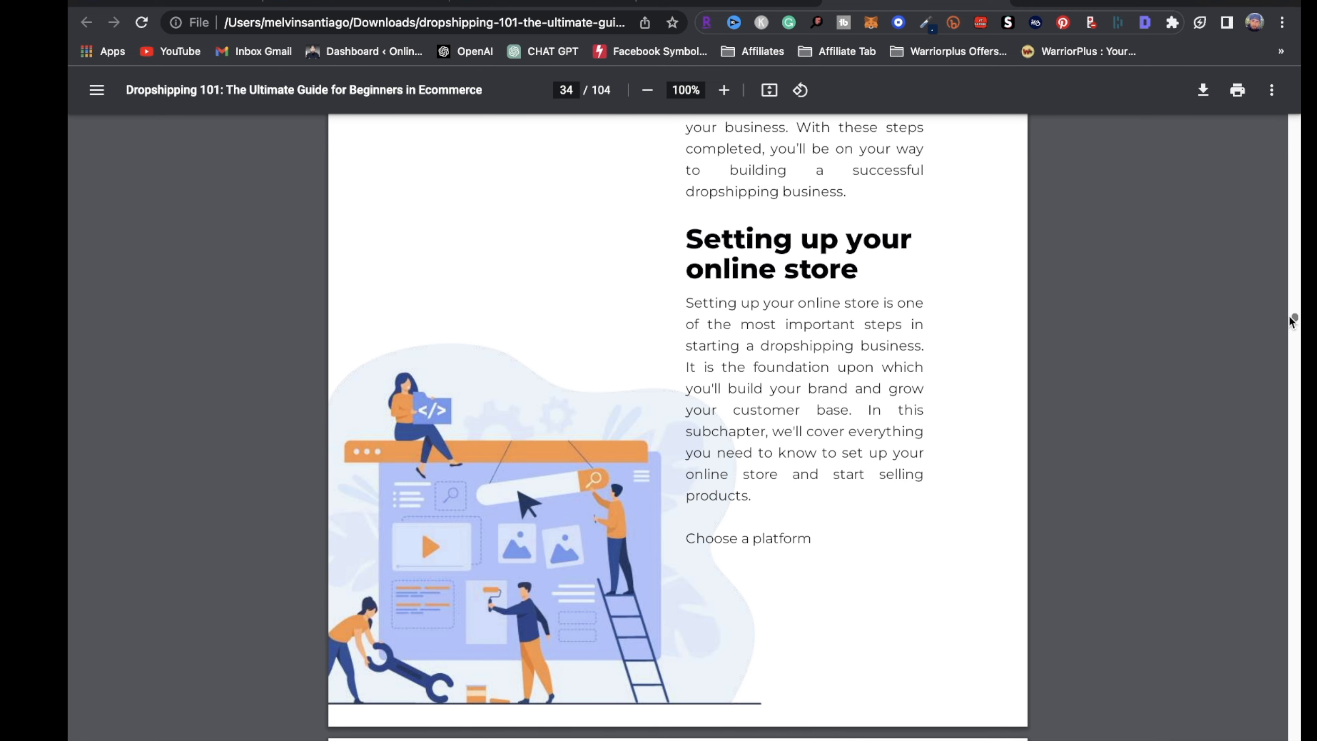
Page through the ebook PDF's final pages 103–104, then return to the Designrr editor
{"action": "left_click_drag", "start_coordinate": [1289, 317], "coordinate": [1246, 697]}
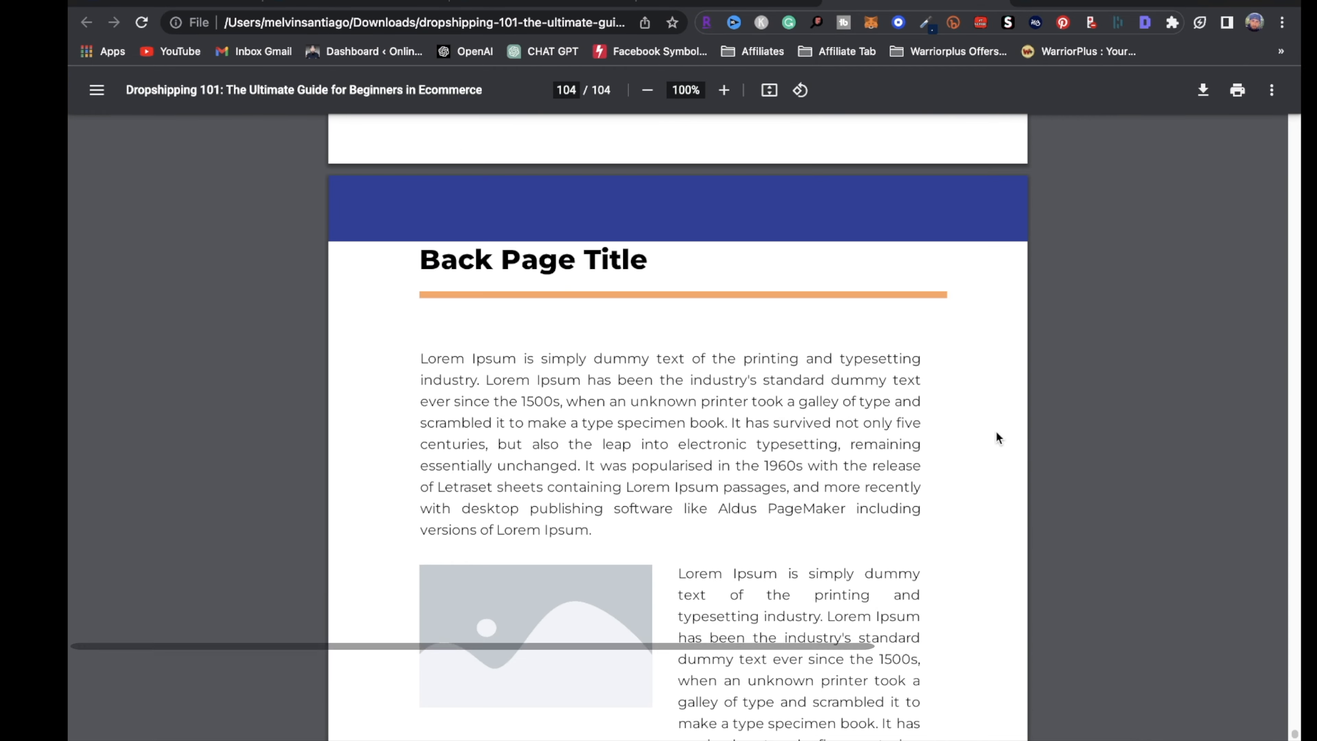
{"action": "scroll", "coordinate": [1088, 570], "scroll_direction": "down", "scroll_amount": 1}
{"action": "scroll", "coordinate": [1088, 570], "scroll_direction": "down", "scroll_amount": 1}
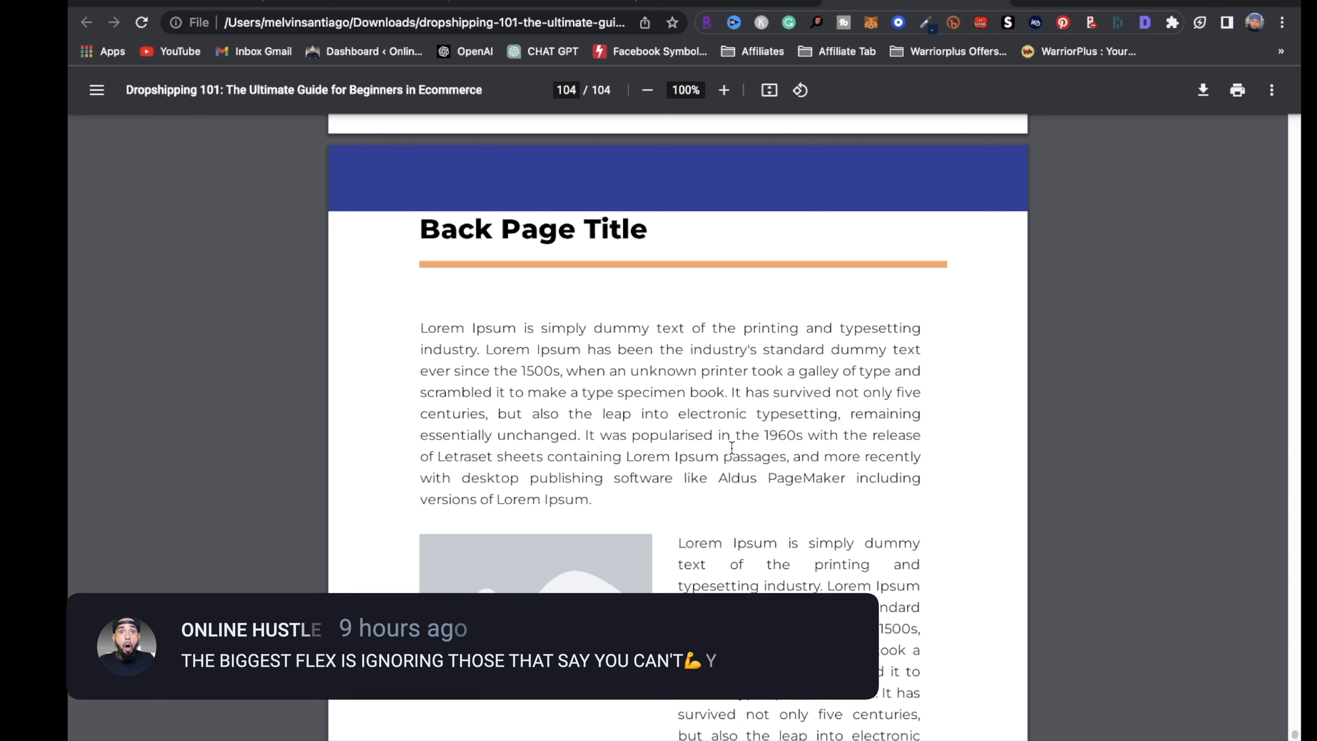
{"action": "scroll", "coordinate": [530, 539], "scroll_direction": "down", "scroll_amount": 5}
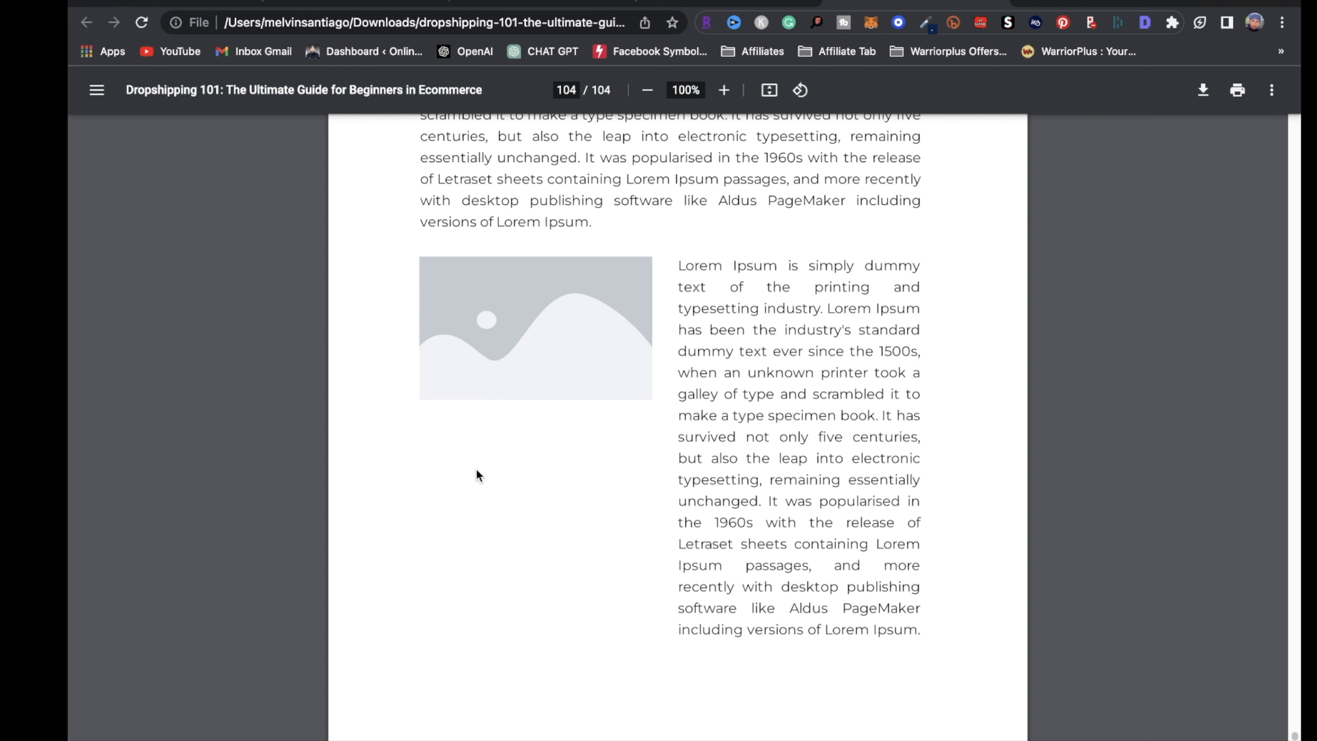
{"action": "scroll", "coordinate": [517, 392], "scroll_direction": "up", "scroll_amount": 5}
{"action": "scroll", "coordinate": [621, 371], "scroll_direction": "up", "scroll_amount": 10}
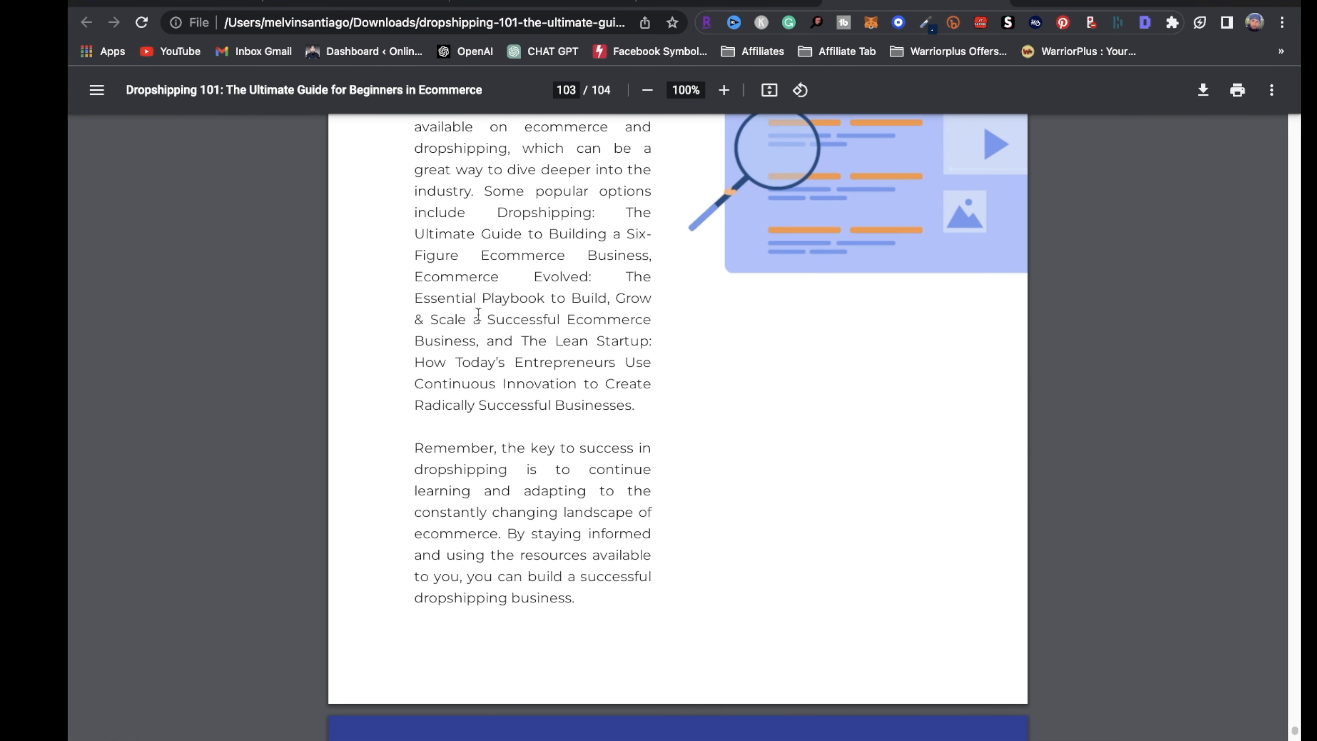
{"action": "left_click", "coordinate": [539, 6]}
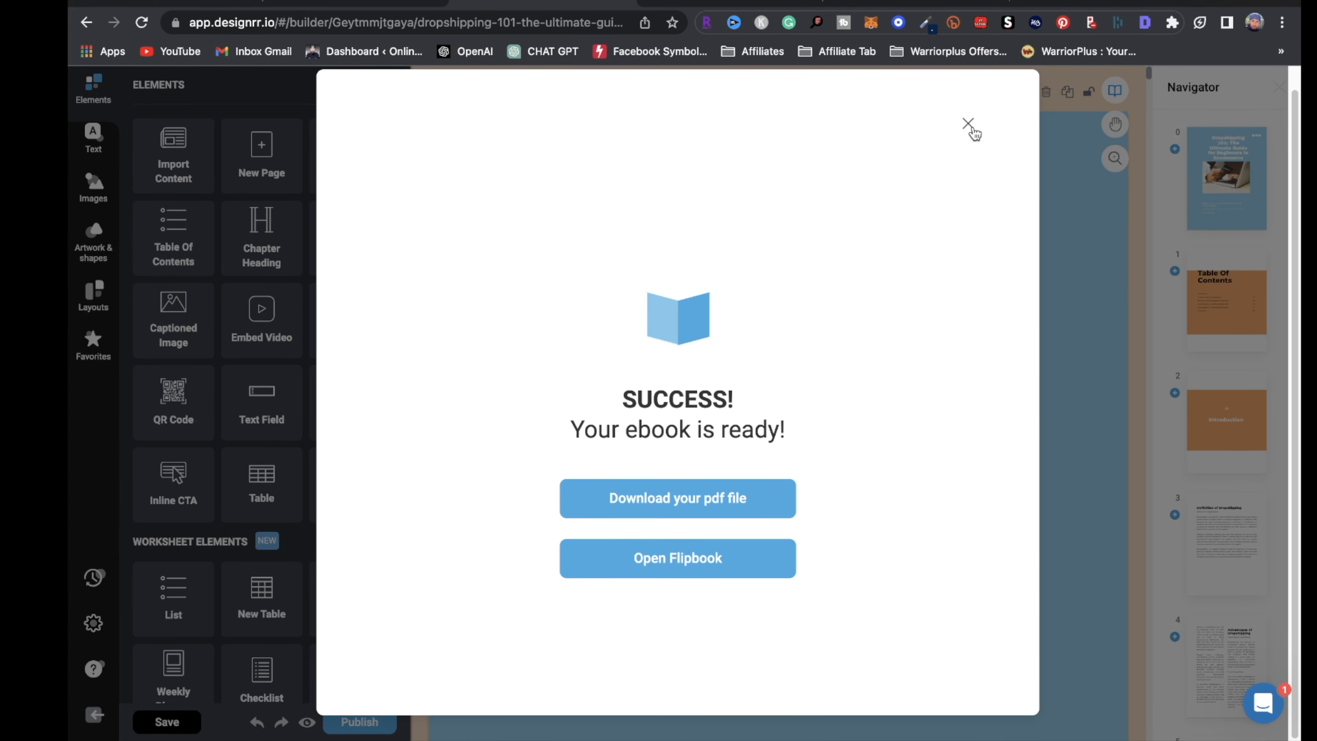
Dismiss the 'Your ebook is ready!' message and jump to page 3 of the ebook
{"action": "left_click", "coordinate": [968, 124]}
{"action": "scroll", "coordinate": [1014, 579], "scroll_direction": "down", "scroll_amount": 5}
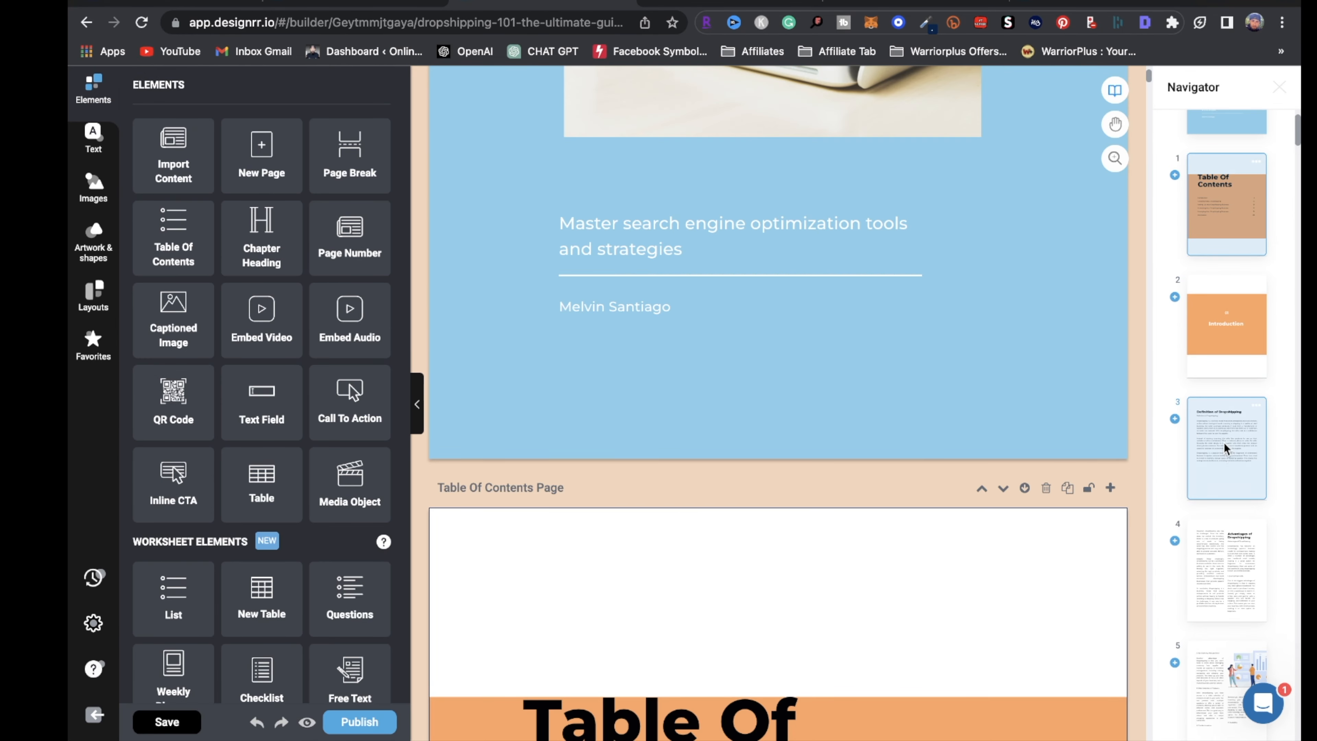
{"action": "left_click", "coordinate": [1225, 447]}
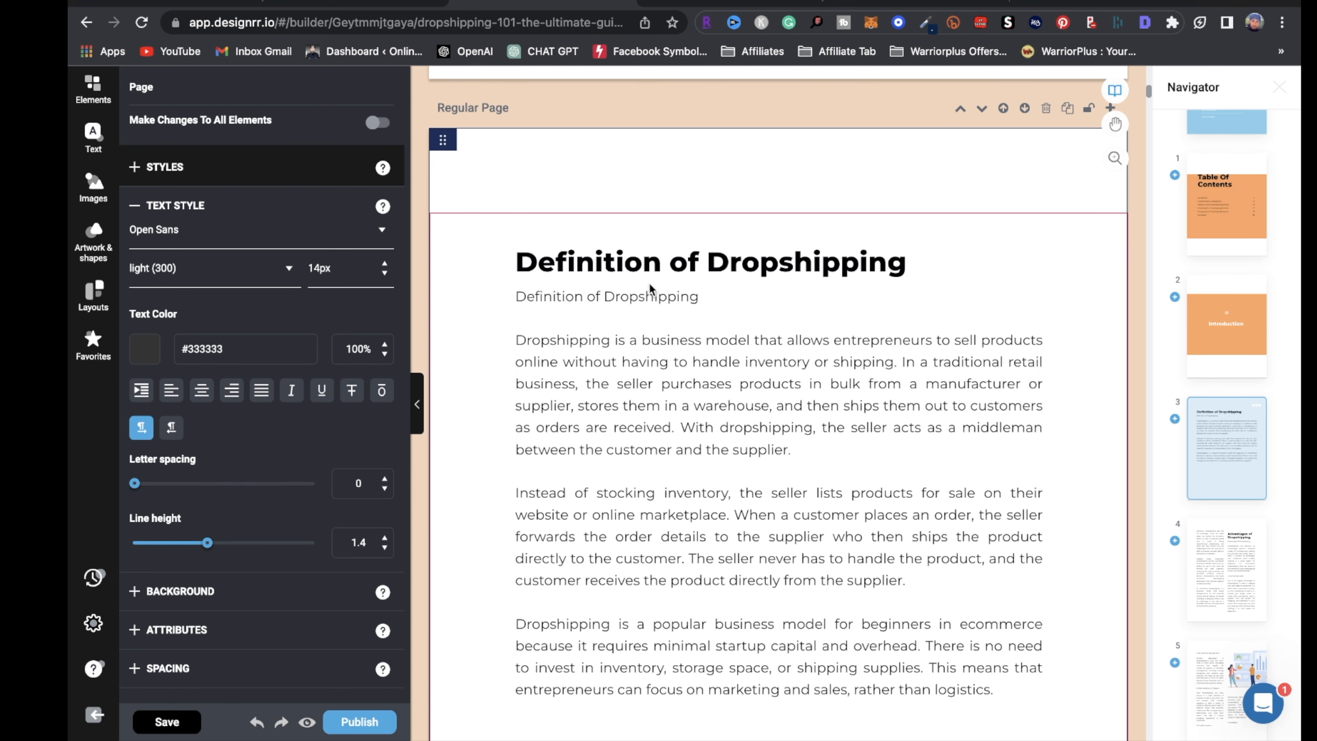
{"action": "scroll", "coordinate": [811, 425], "scroll_direction": "down", "scroll_amount": 5}
{"action": "scroll", "coordinate": [809, 419], "scroll_direction": "down", "scroll_amount": 6}
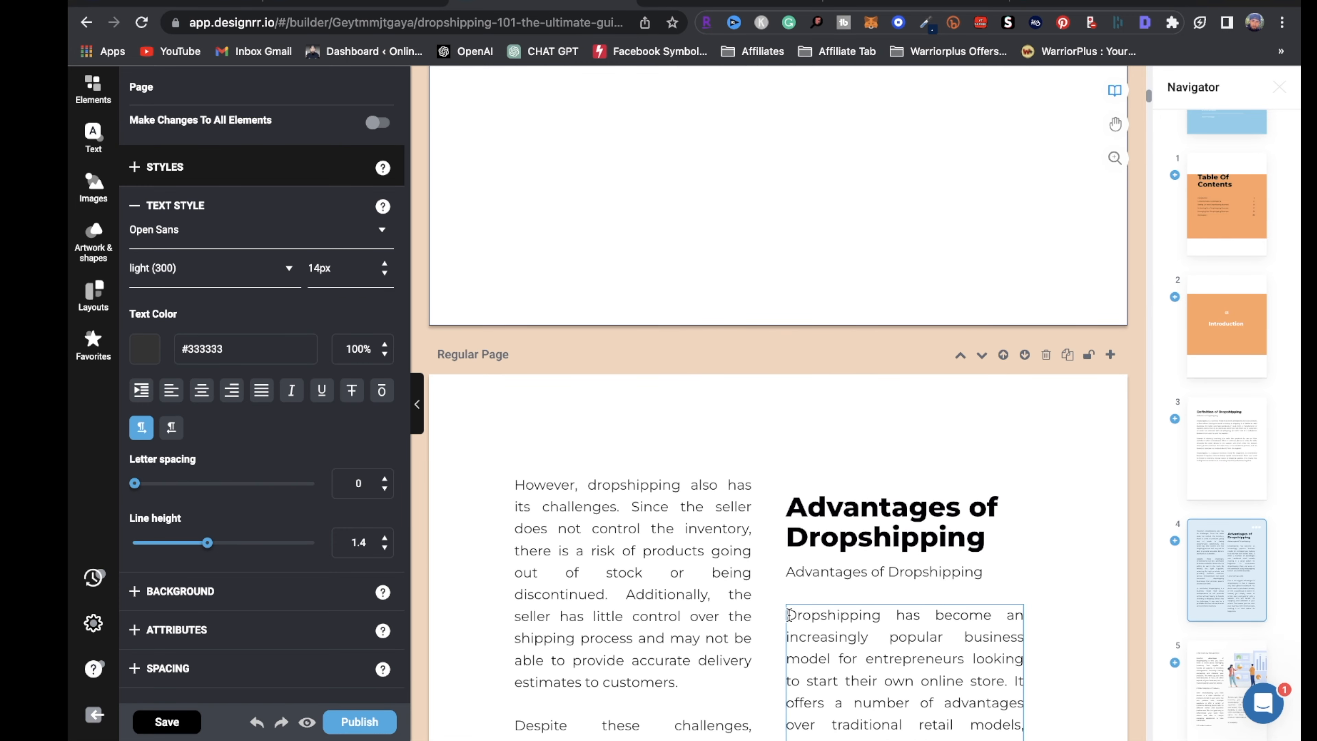
Turn the word 'Dropshipping' under the Advantages of Dropshipping heading into a link
{"action": "left_click_drag", "start_coordinate": [789, 616], "coordinate": [880, 616]}
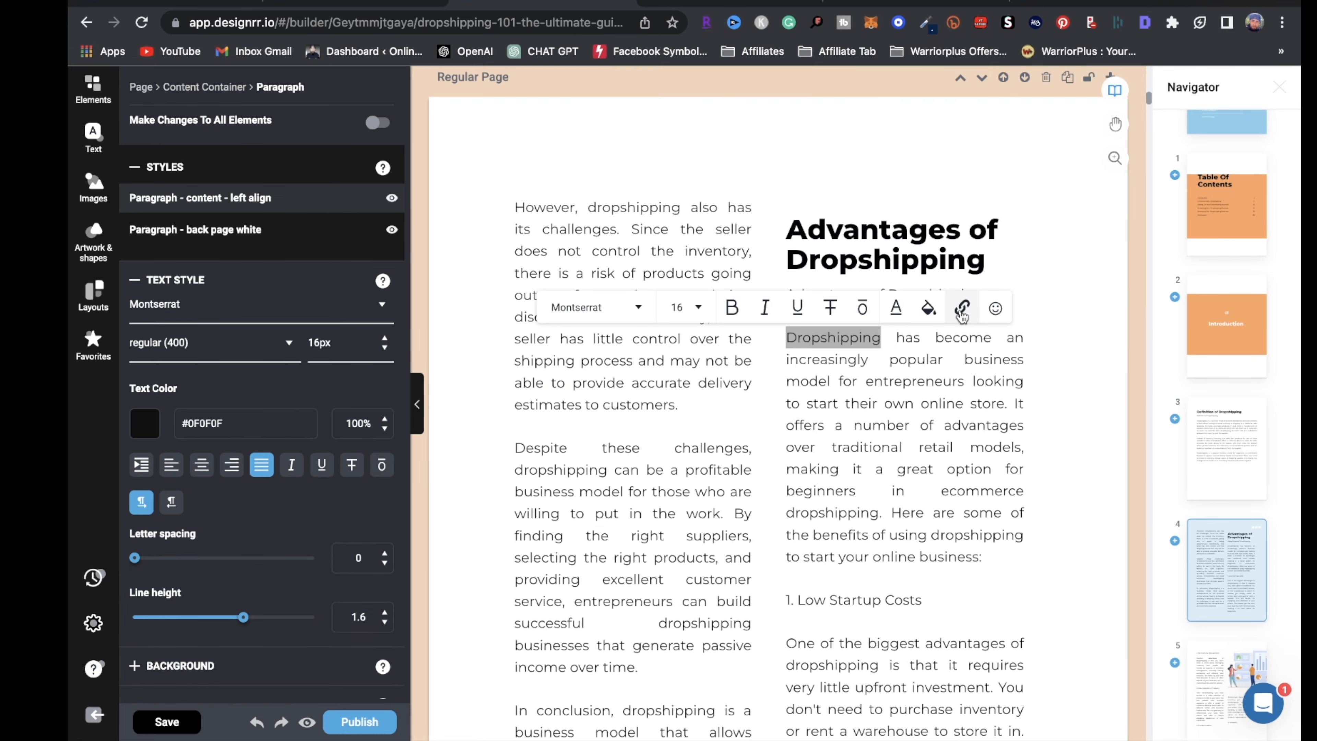
{"action": "left_click", "coordinate": [962, 309]}
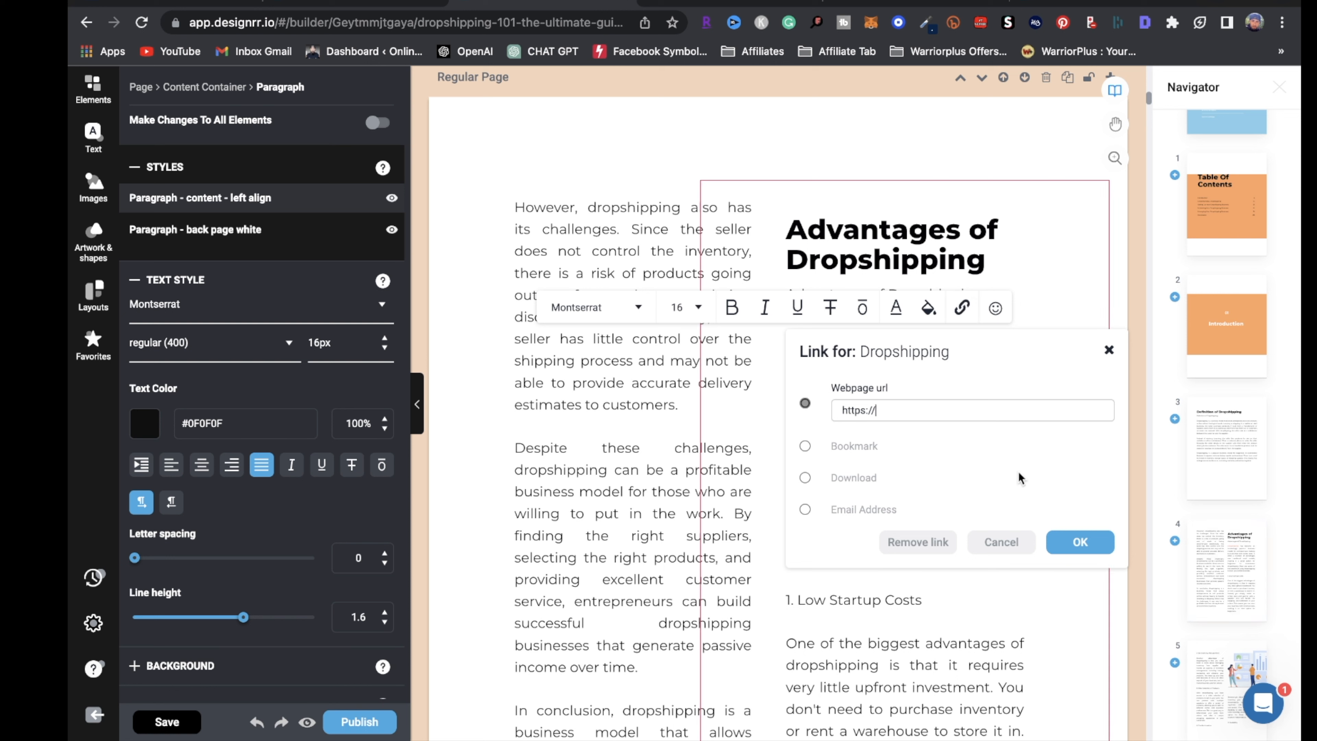
{"action": "left_click", "coordinate": [1079, 541]}
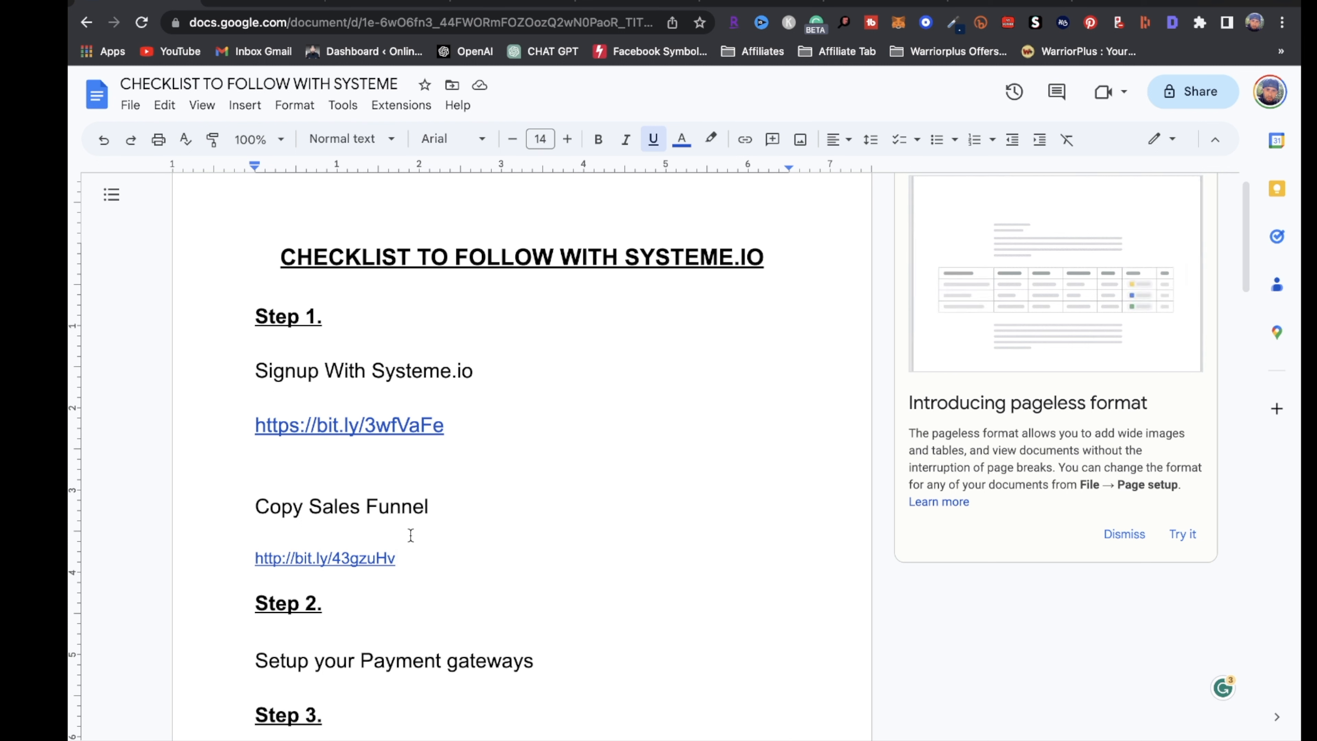
Load the bit.ly sign-up link from under Signup With Systeme.io in the browser
{"action": "left_click_drag", "start_coordinate": [448, 424], "coordinate": [256, 423]}
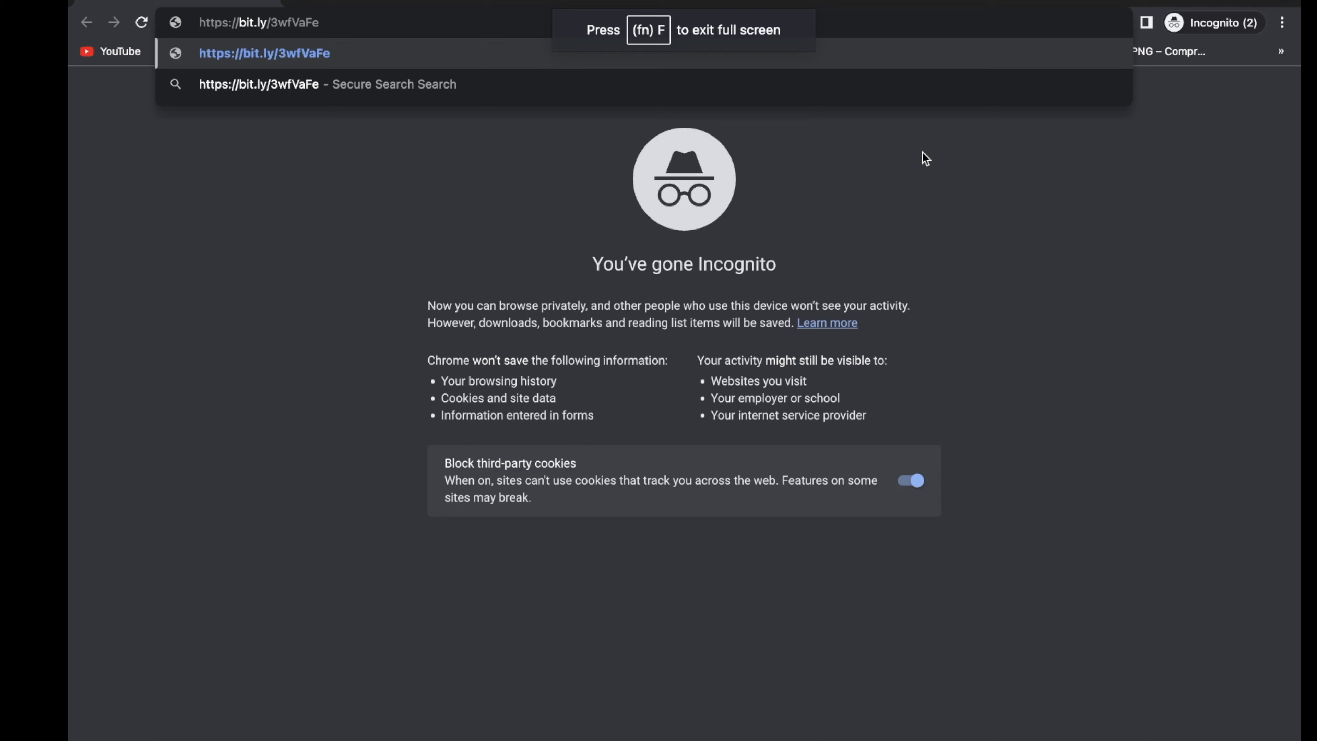
{"action": "key", "text": "Return"}
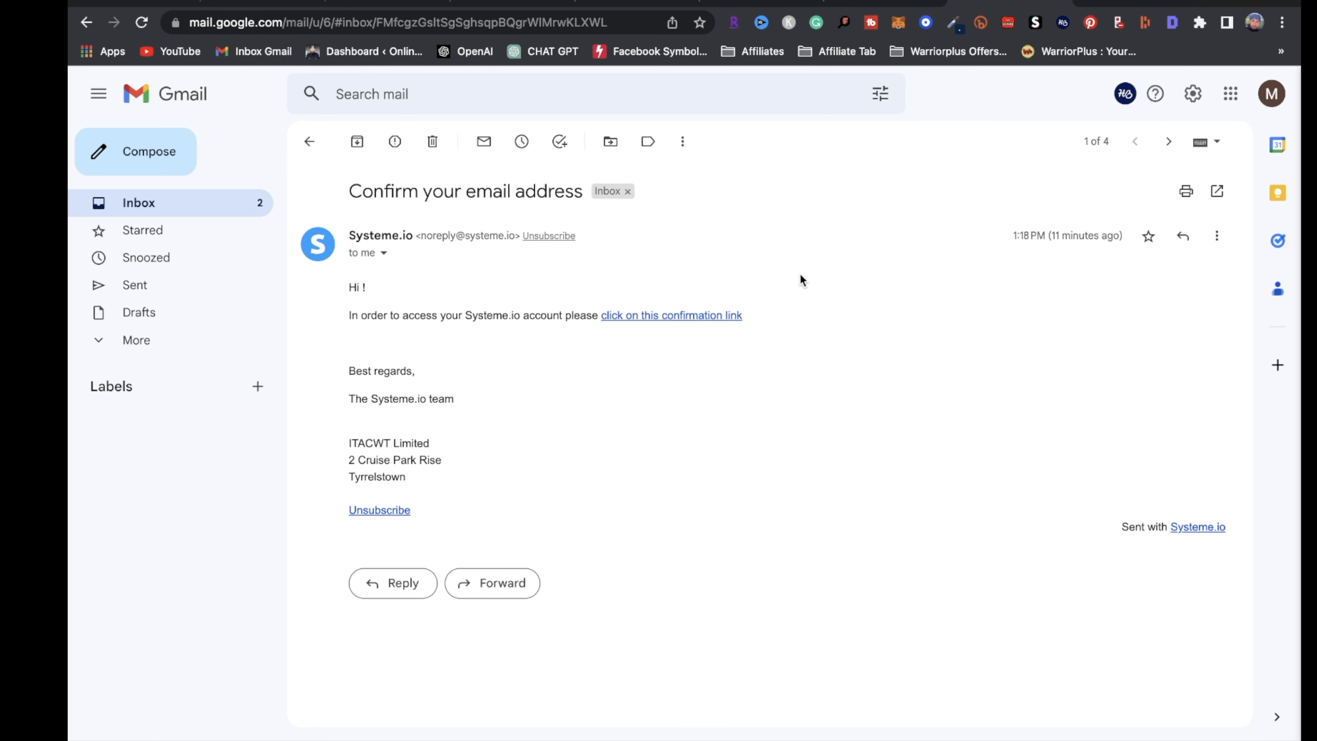
Switch to the Systeme.io dashboard tab
{"action": "left_click", "coordinate": [1113, 2]}
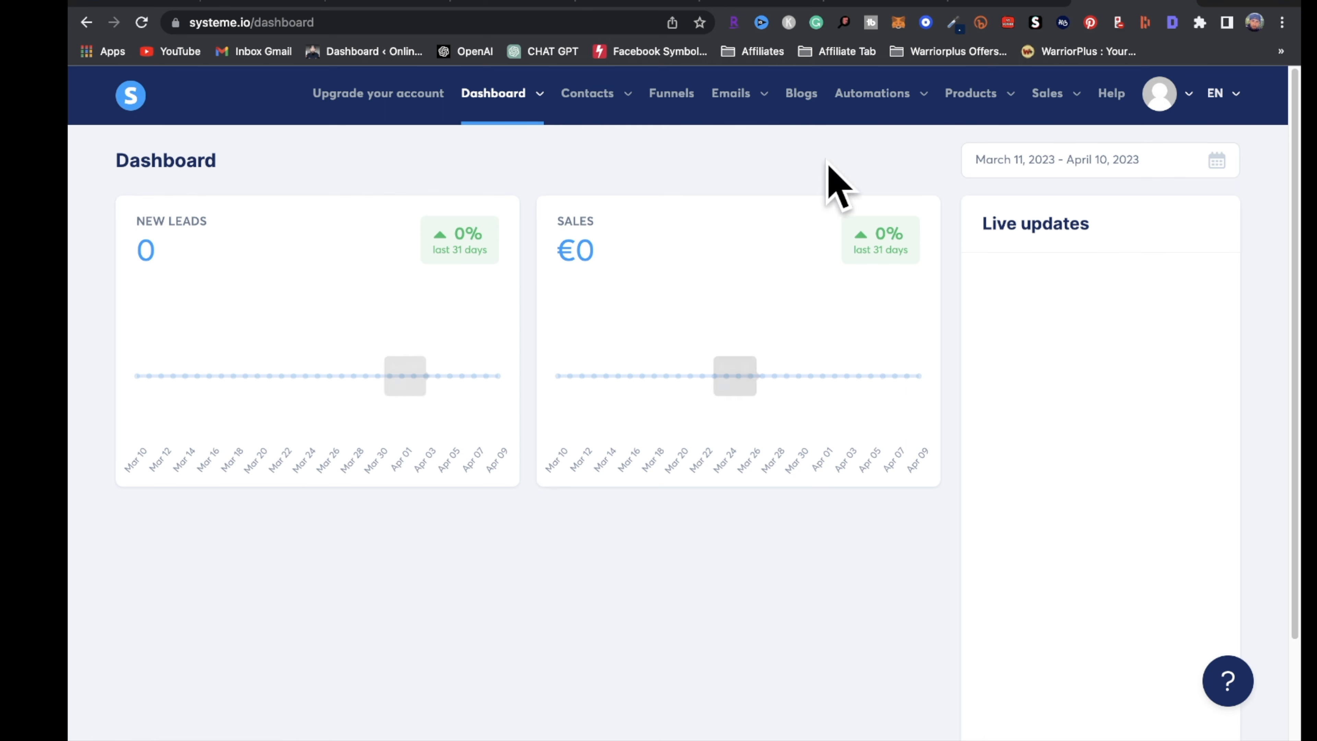
Return to the Google Docs checklist tab
{"action": "left_click", "coordinate": [140, 1]}
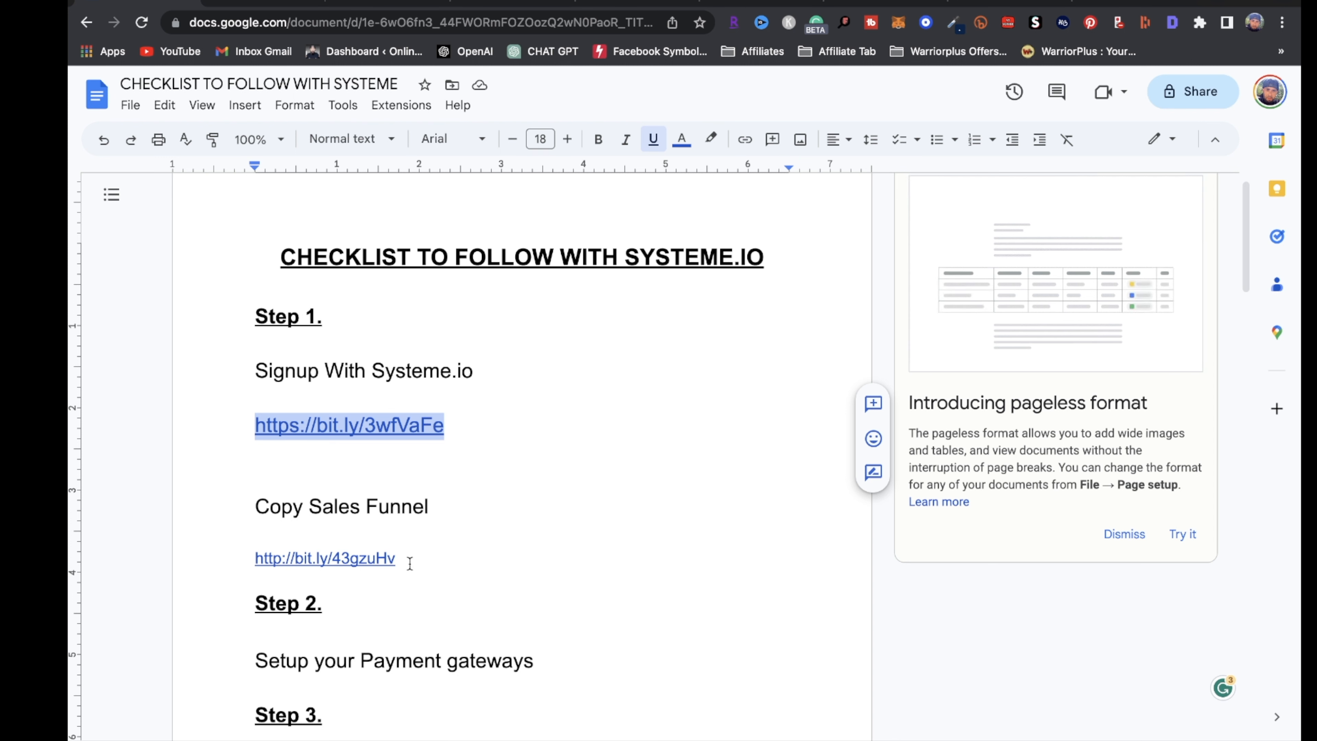
{"action": "left_click_drag", "start_coordinate": [398, 560], "coordinate": [255, 558]}
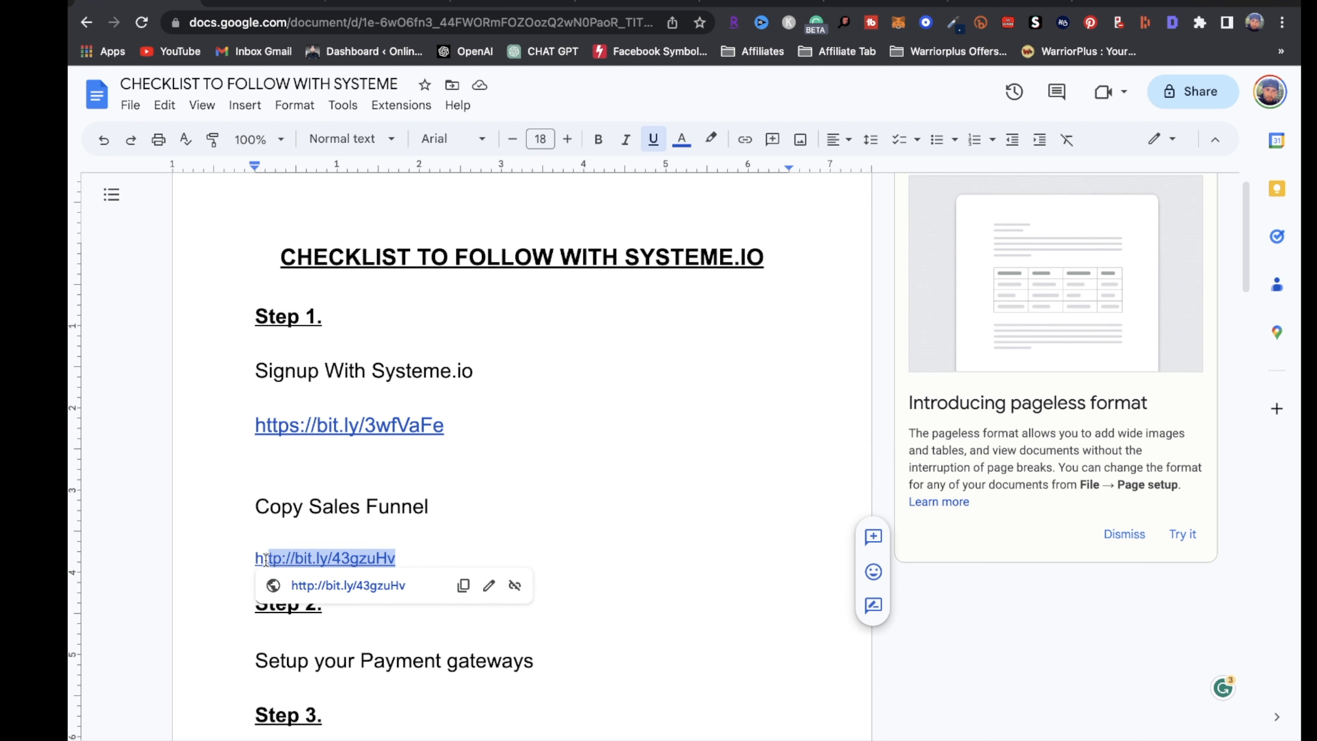
{"action": "left_click", "coordinate": [312, 558]}
{"action": "double_click", "coordinate": [441, 552]}
{"action": "left_click", "coordinate": [377, 554]}
{"action": "left_click", "coordinate": [371, 583]}
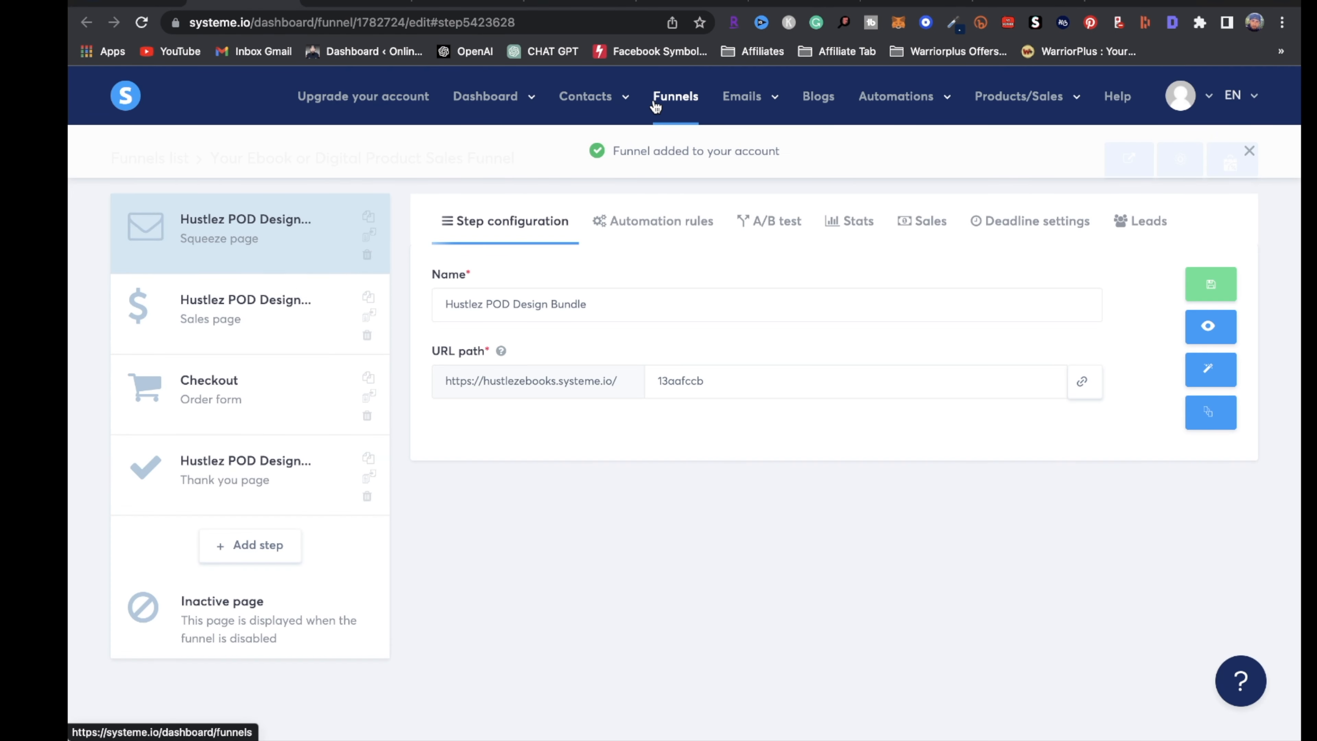
Go to the Systeme.io funnels list showing both ebook sales funnel copies
{"action": "mouse_move", "coordinate": [485, 104]}
{"action": "left_click", "coordinate": [481, 143]}
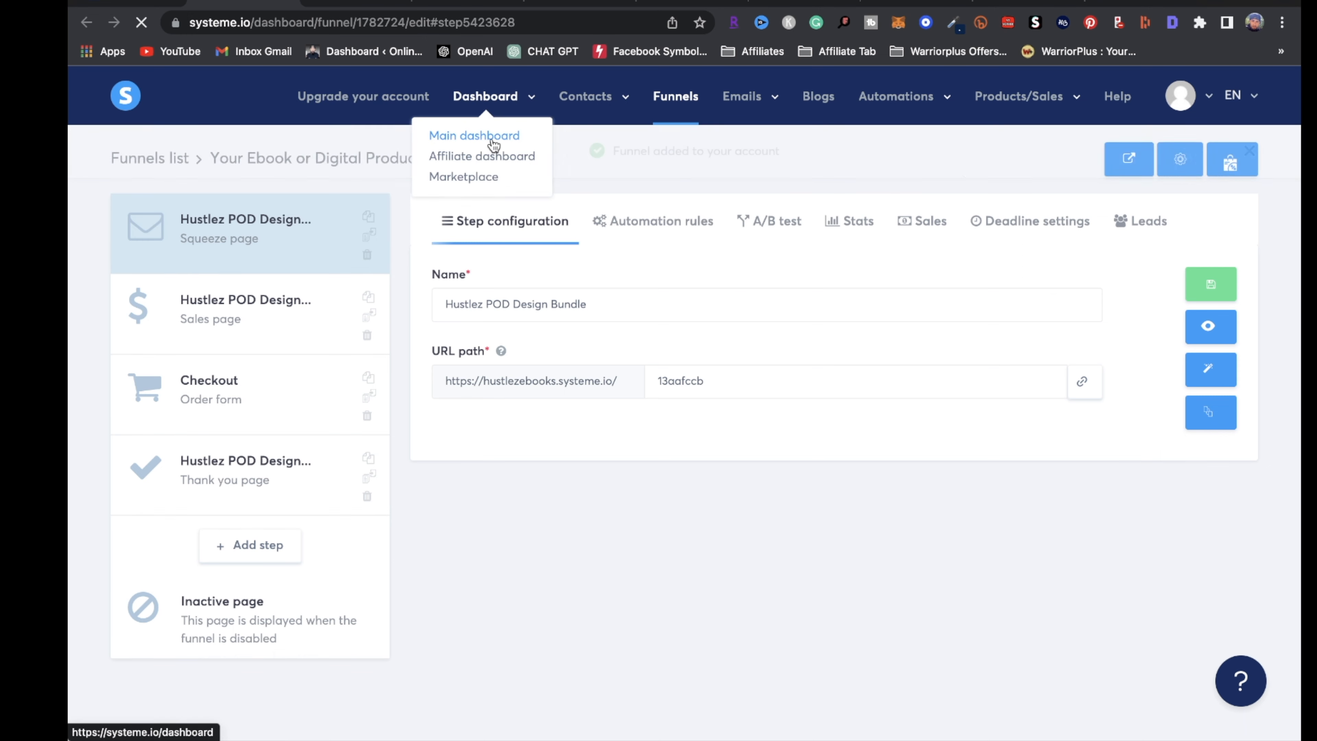
{"action": "left_click", "coordinate": [677, 94]}
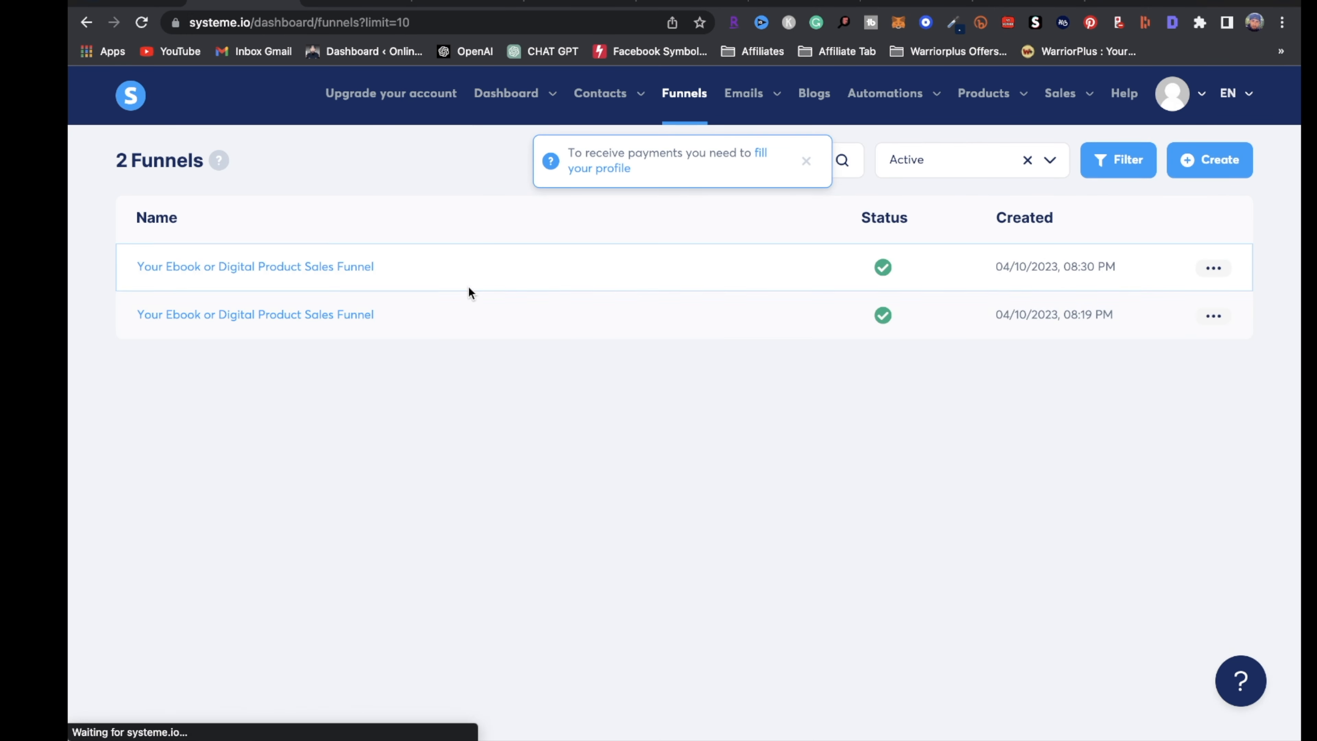
Deactivate the older duplicate ebook sales funnel, then return to the checklist
{"action": "left_click", "coordinate": [1213, 316]}
{"action": "left_click", "coordinate": [1153, 452]}
{"action": "left_click", "coordinate": [542, 464]}
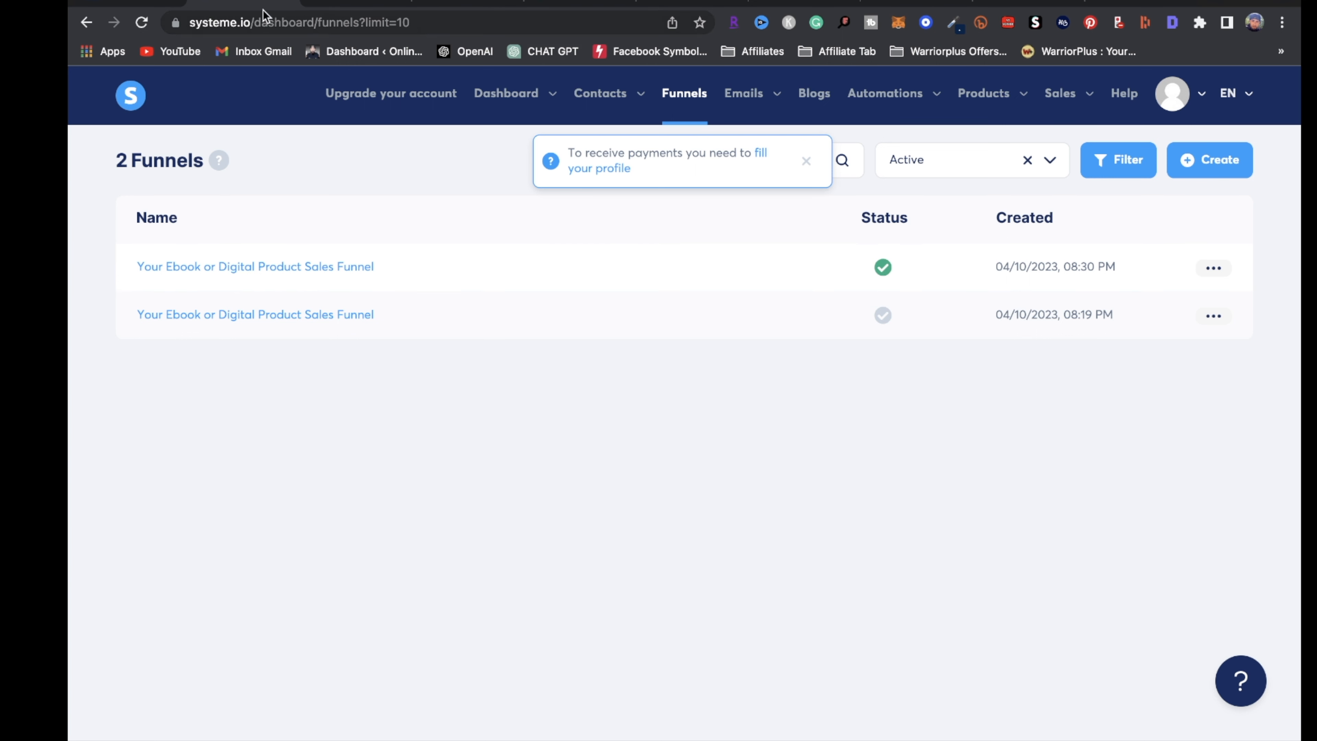
{"action": "left_click", "coordinate": [132, 3]}
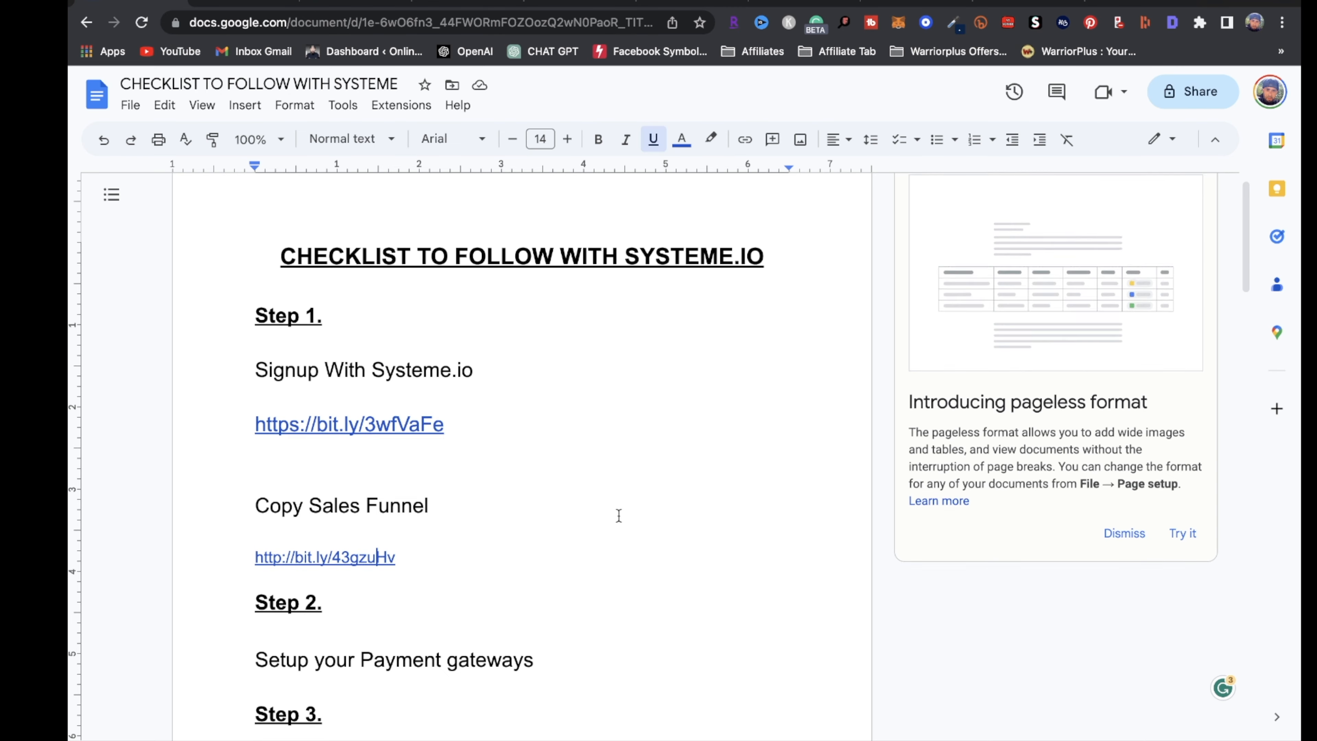
Scroll the checklist through Steps 2–4, then go back to the funnel editor tab
{"action": "scroll", "coordinate": [620, 505], "scroll_direction": "down", "scroll_amount": 5}
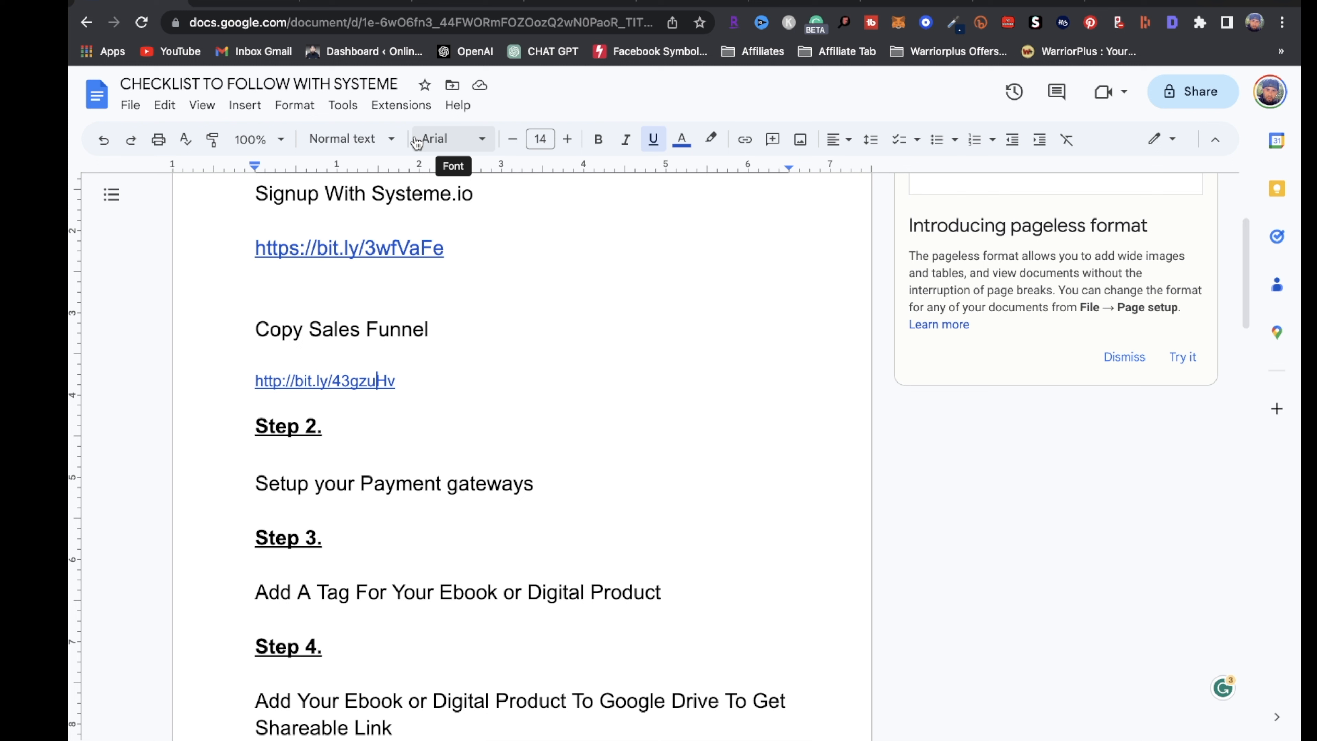
{"action": "left_click", "coordinate": [364, 3]}
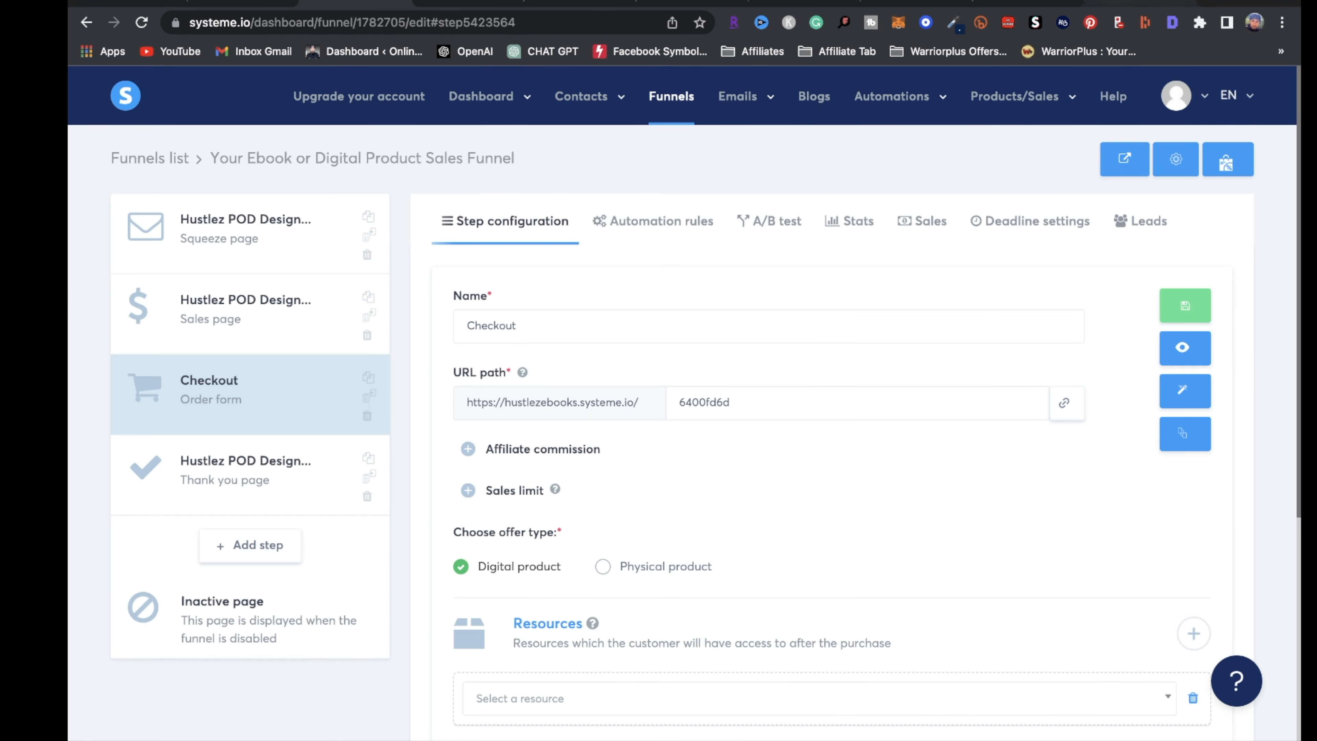
Show the Payment gateways settings page (Stripe, PayPal, etc.), then return to the checklist
{"action": "left_click", "coordinate": [1140, 2]}
{"action": "mouse_move", "coordinate": [1189, 101]}
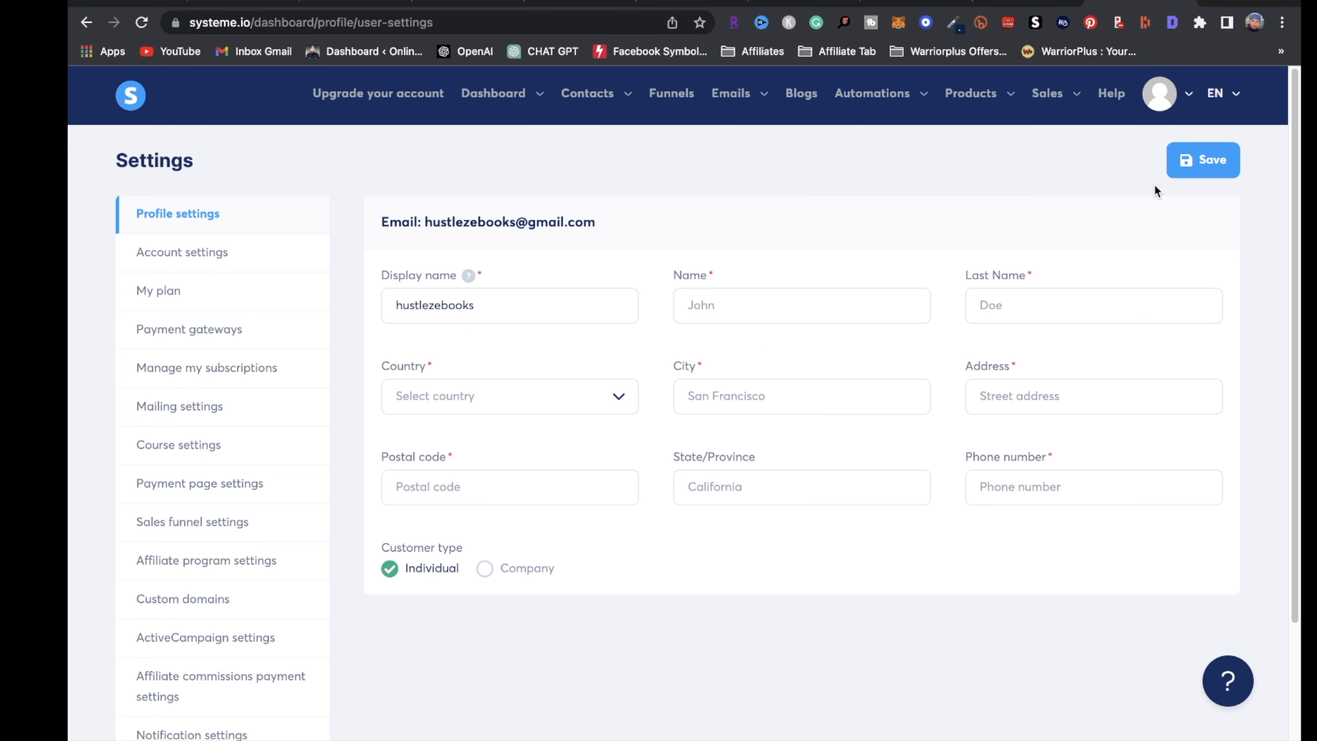
{"action": "left_click", "coordinate": [176, 341]}
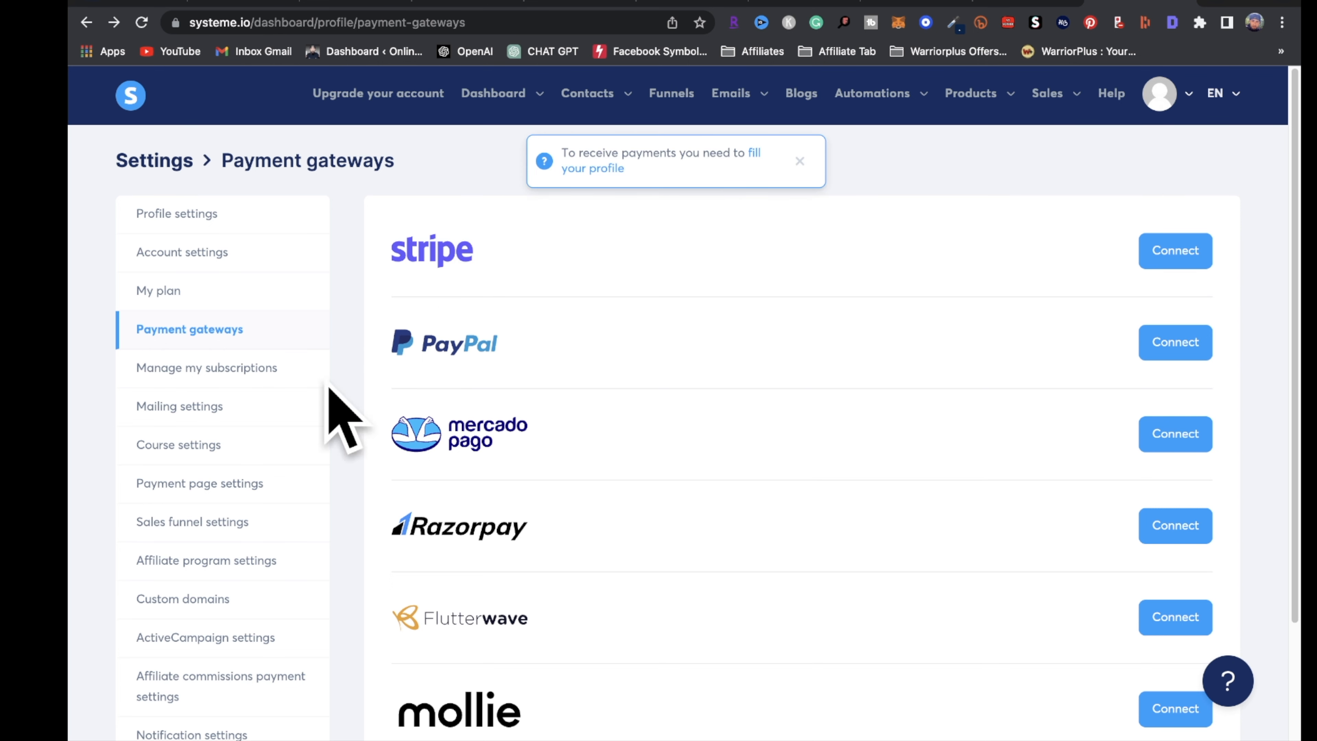
{"action": "left_click", "coordinate": [111, 23]}
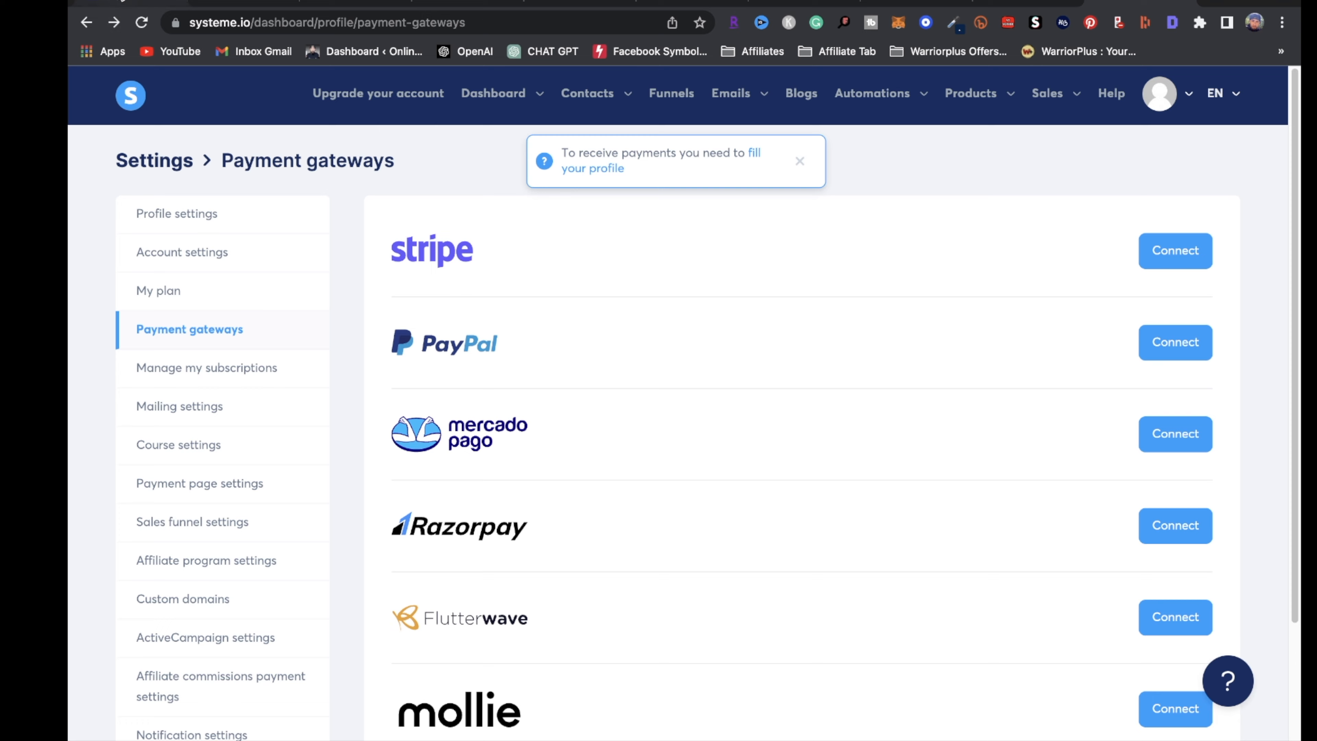
Scroll the checklist down to Step 5, then head back to the Payment gateways tab
{"action": "scroll", "coordinate": [453, 520], "scroll_direction": "down", "scroll_amount": 4}
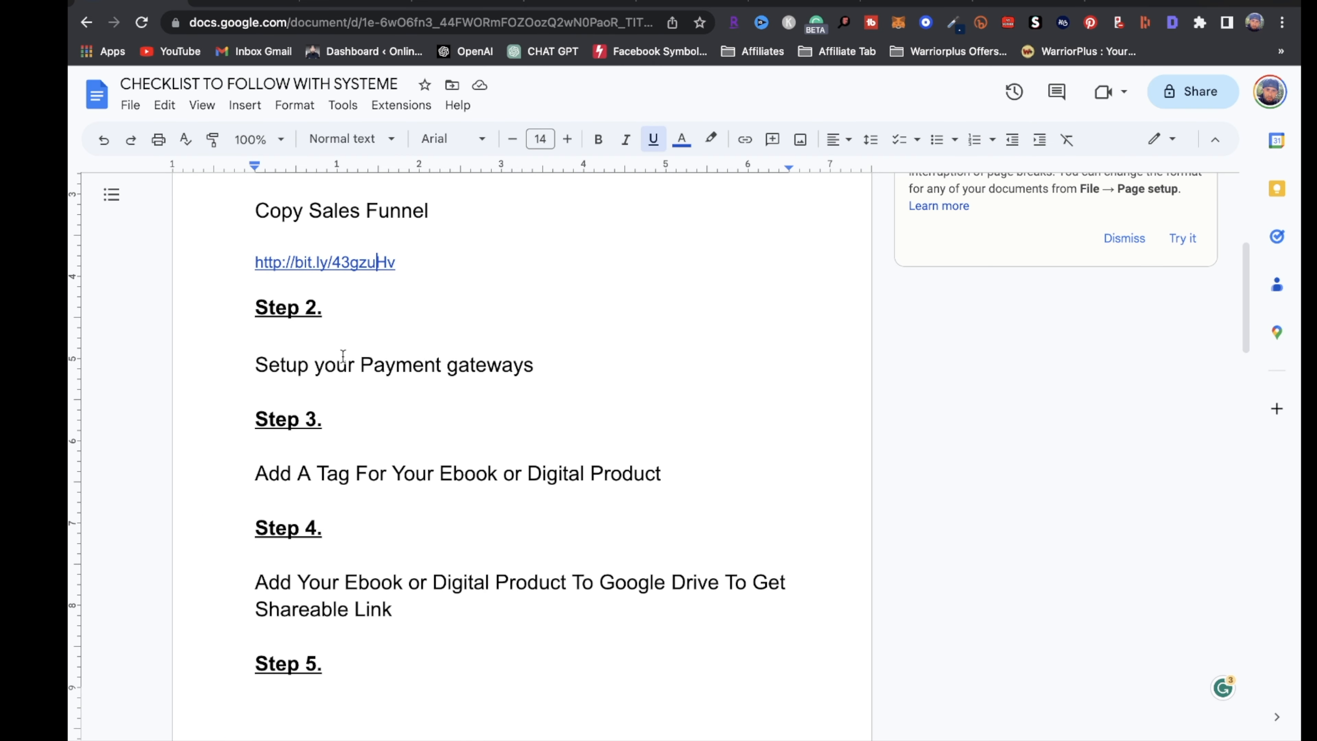
{"action": "scroll", "coordinate": [326, 426], "scroll_direction": "down", "scroll_amount": 2}
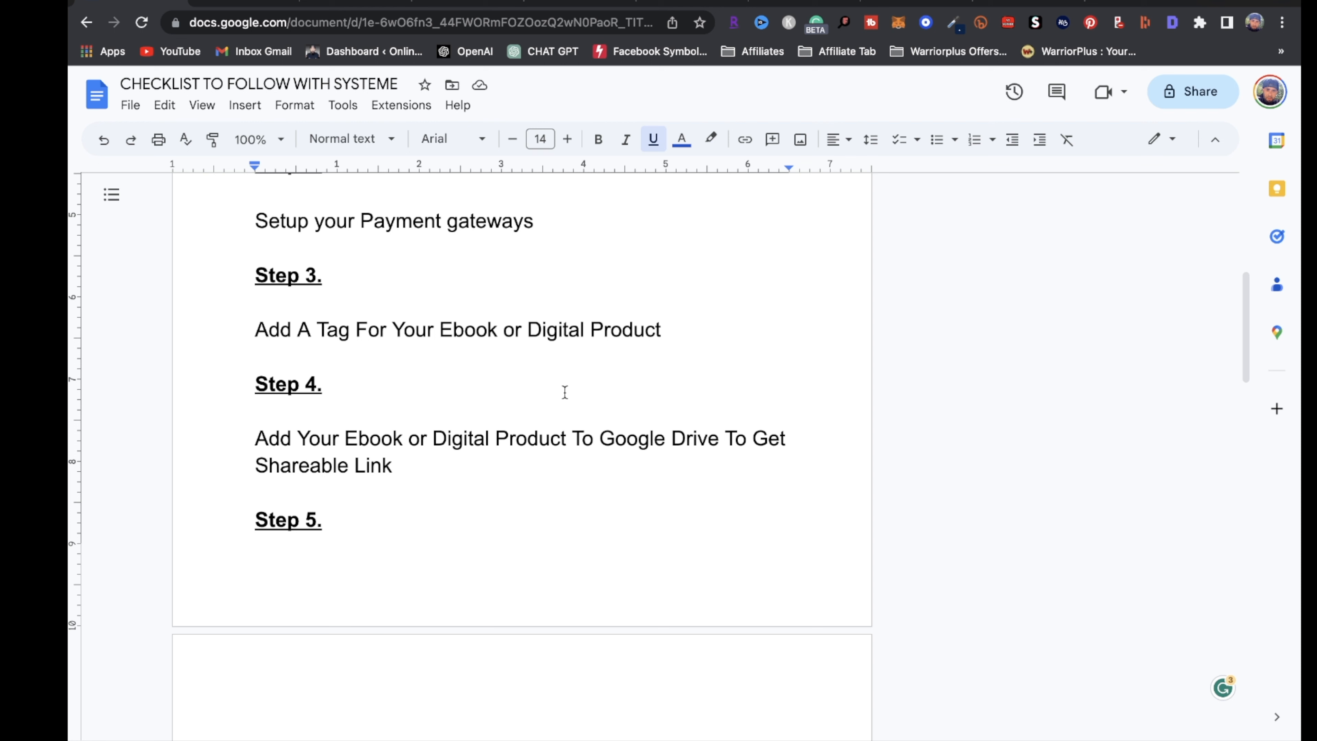
{"action": "mouse_move", "coordinate": [246, 36]}
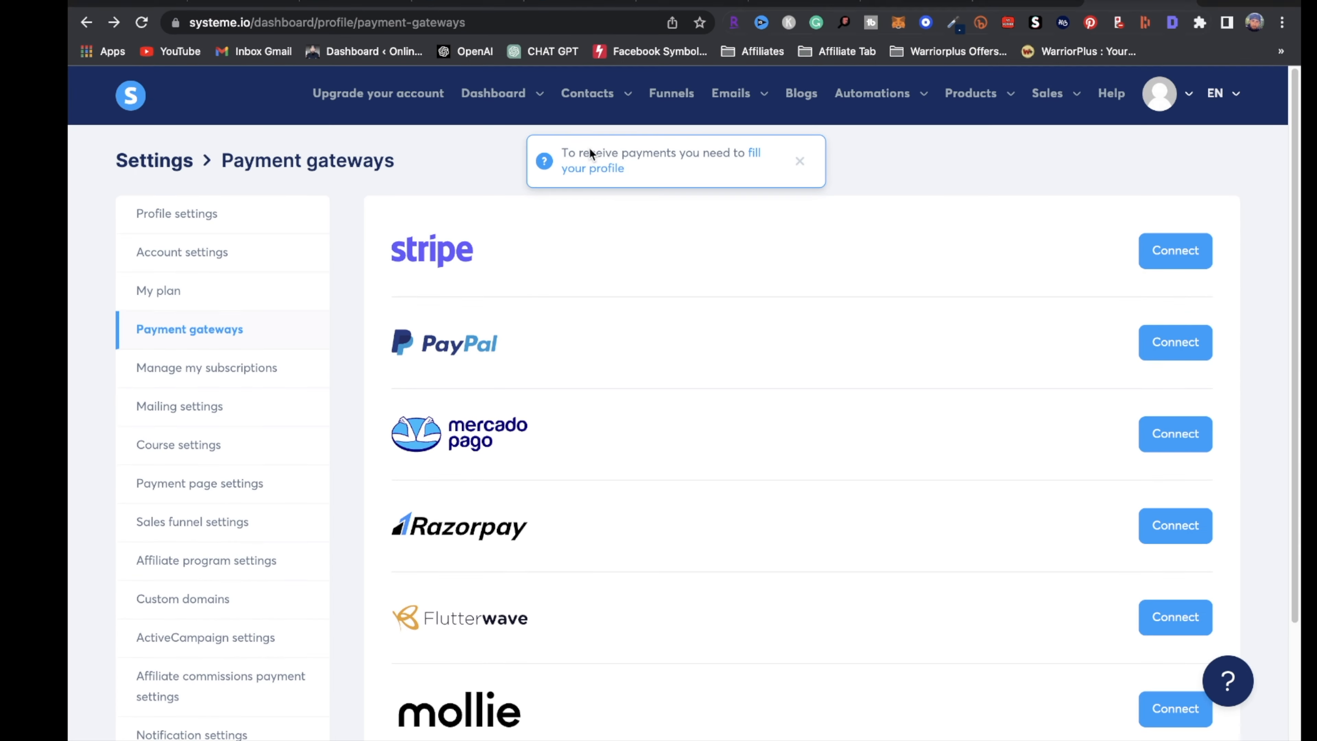
Create a Systeme.io contact tag named Dropshipping
{"action": "mouse_move", "coordinate": [597, 100]}
{"action": "left_click", "coordinate": [802, 163]}
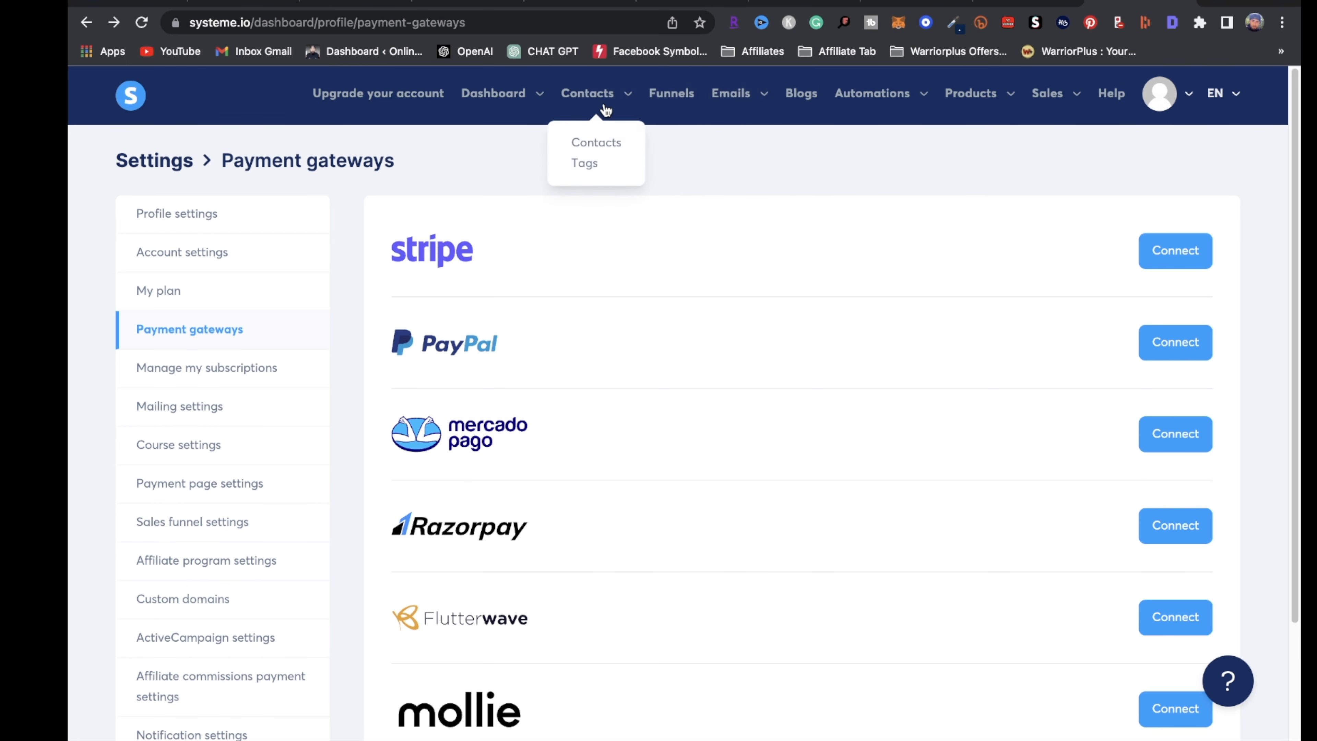
{"action": "left_click", "coordinate": [586, 164]}
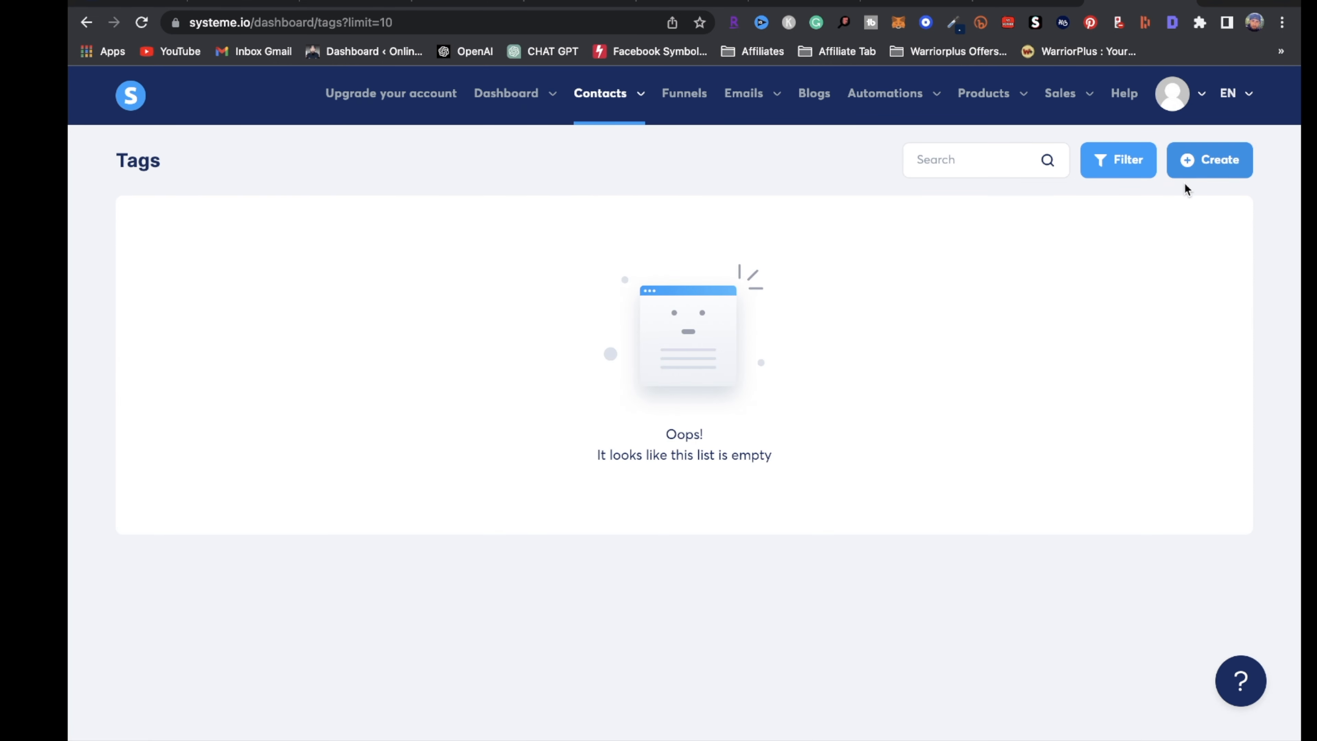
{"action": "left_click", "coordinate": [1210, 173]}
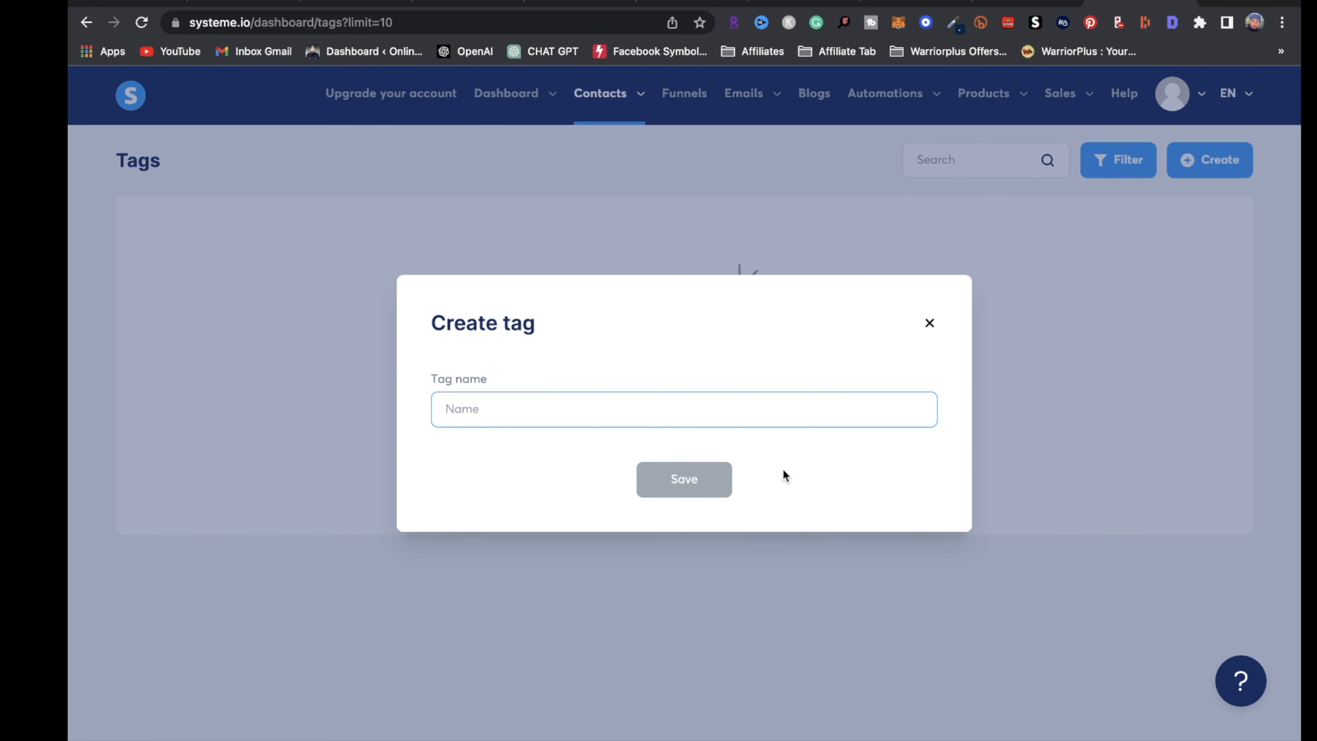
{"action": "type", "text": "Dropshipping"}
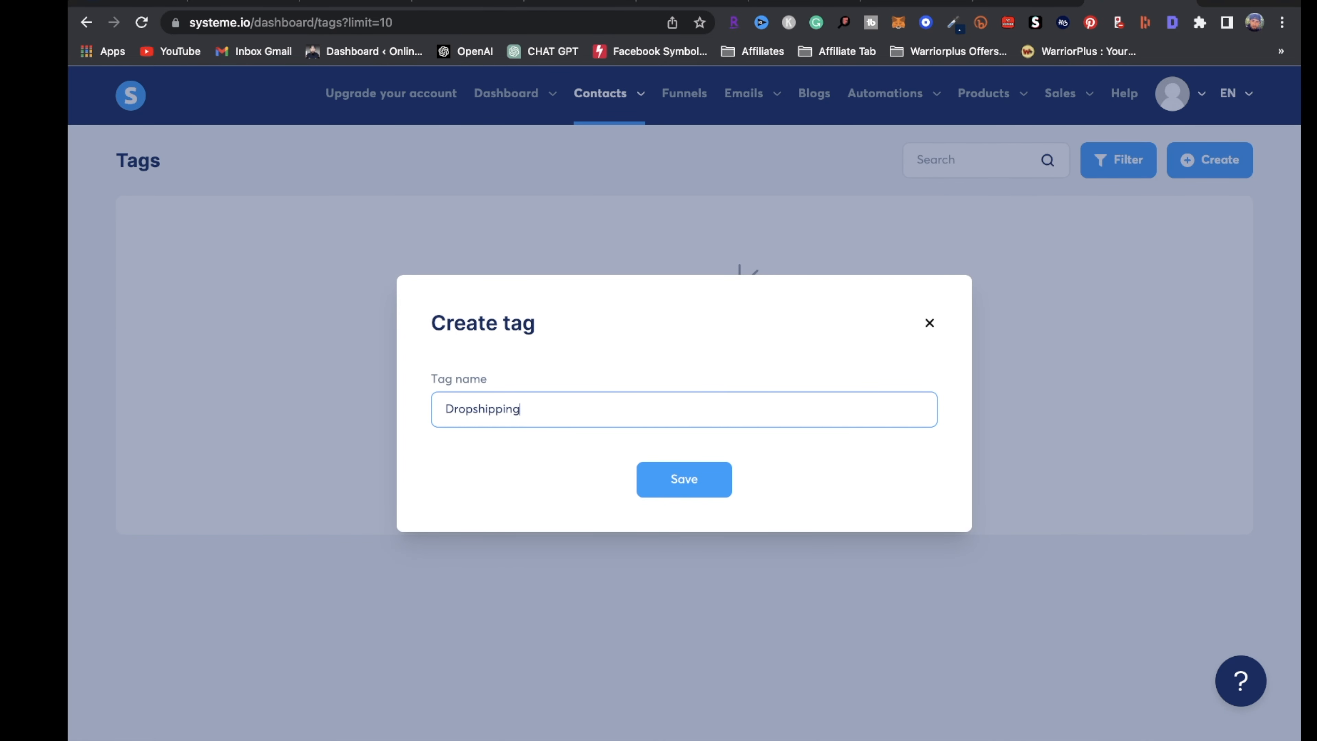
{"action": "left_click", "coordinate": [705, 485]}
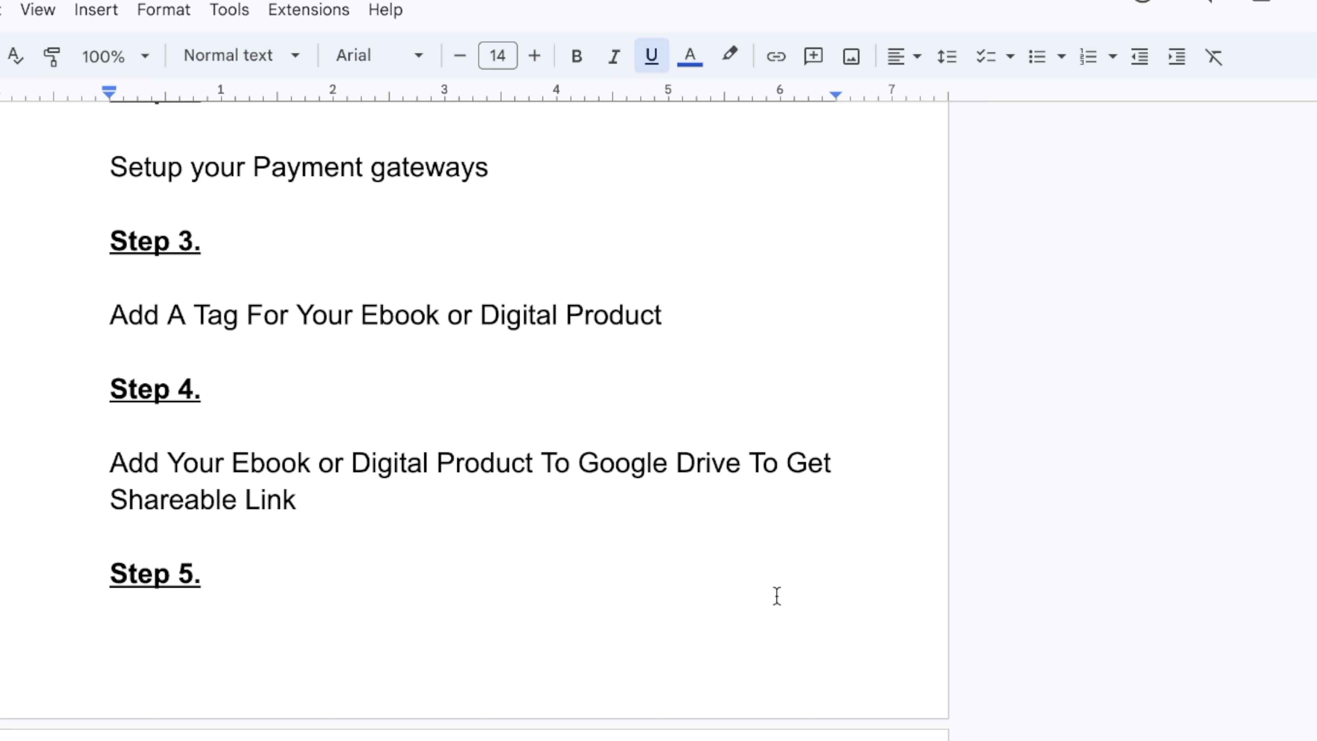
In Google Drive, dismiss the tips dialog and start a new folder
{"action": "scroll", "coordinate": [776, 596], "scroll_direction": "down", "scroll_amount": 5}
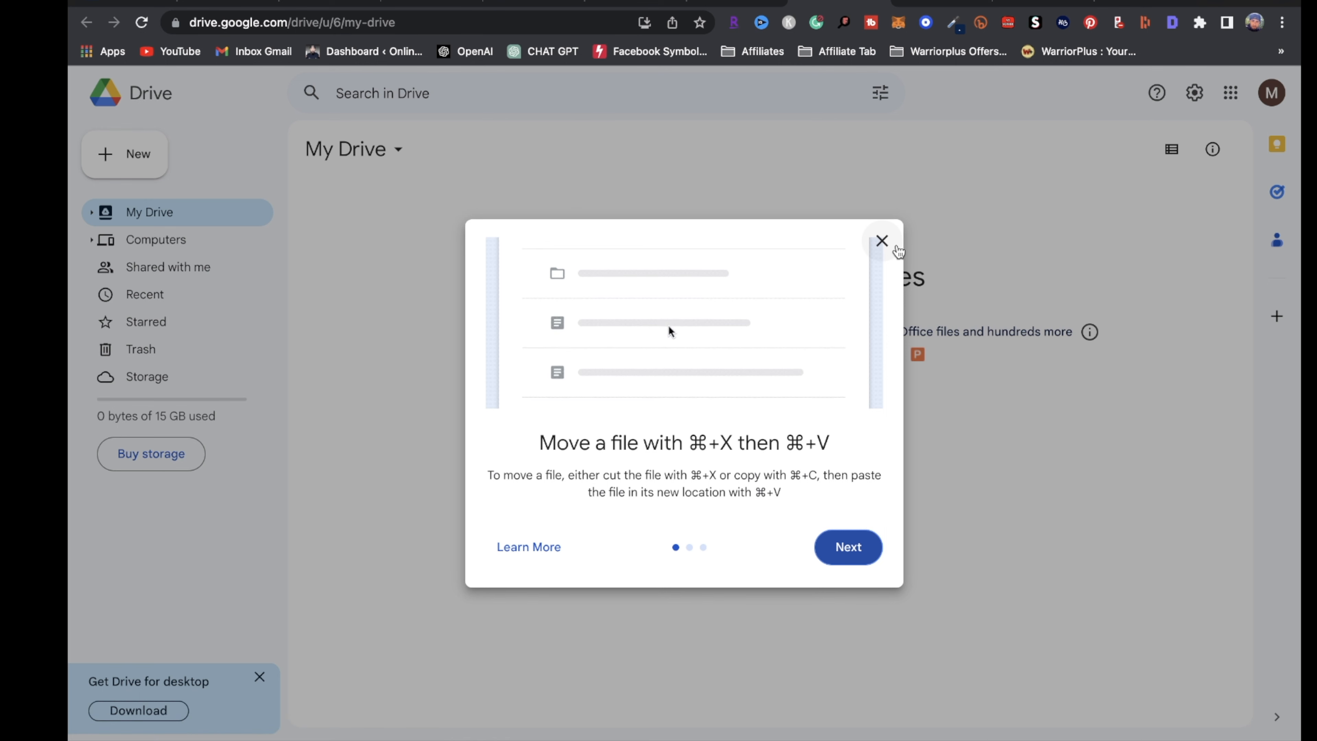
{"action": "left_click", "coordinate": [896, 248]}
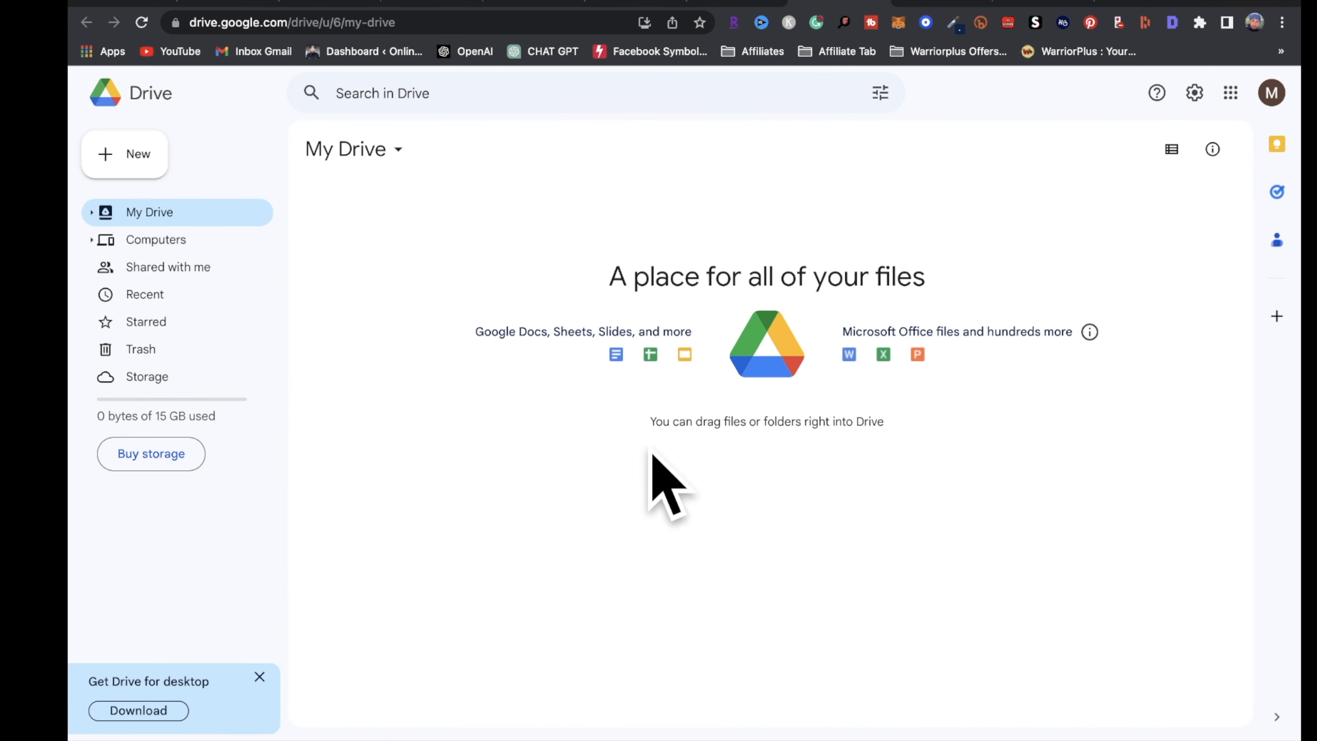
{"action": "left_click", "coordinate": [136, 165]}
{"action": "left_click", "coordinate": [229, 169]}
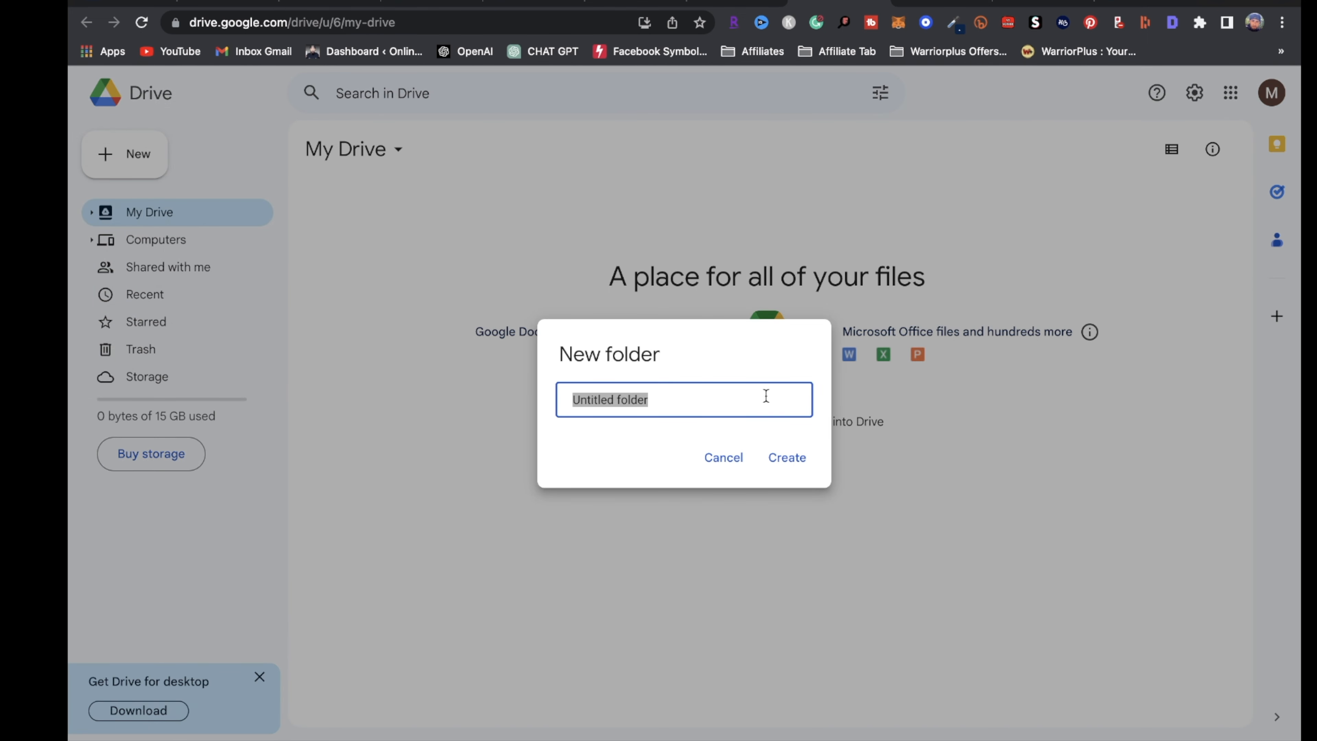
Create a 'Dropshipping Ebook' folder in My Drive and open it to add files
{"action": "type", "text": "Dropshipping Ebook"}
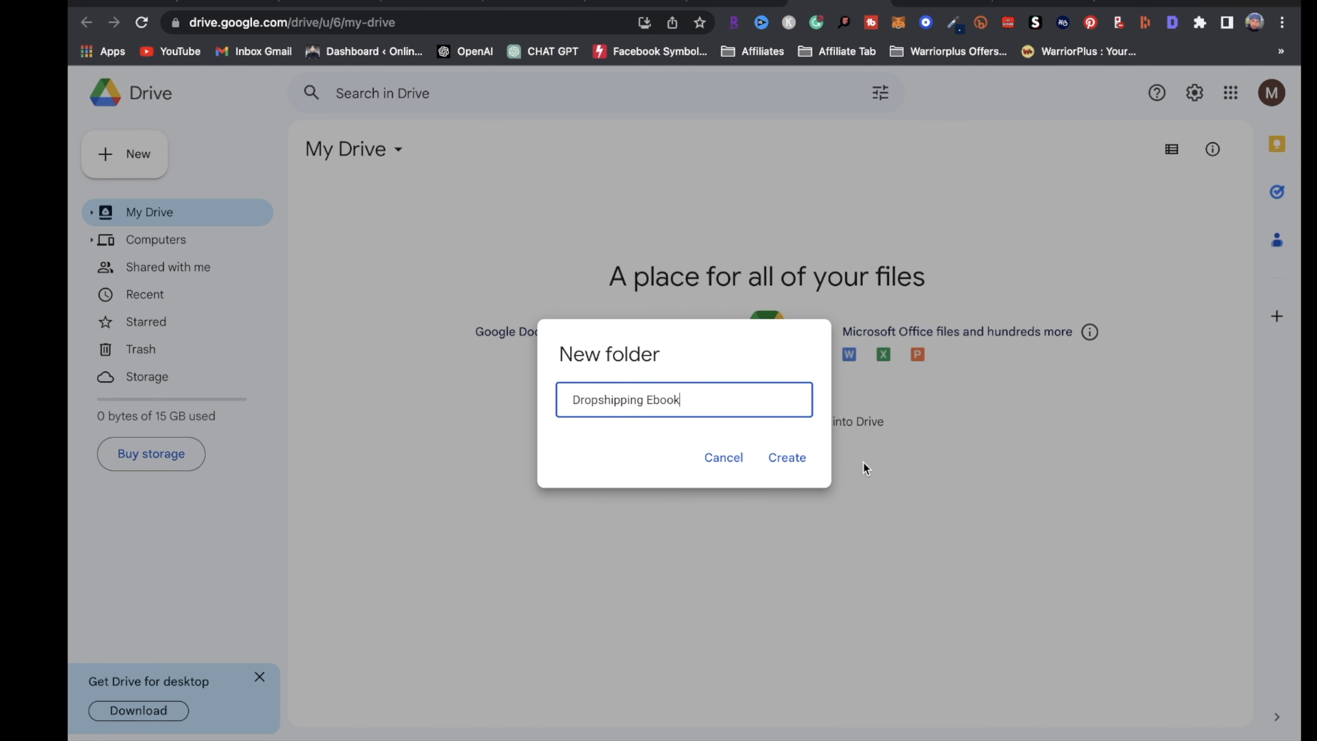
{"action": "left_click", "coordinate": [798, 462]}
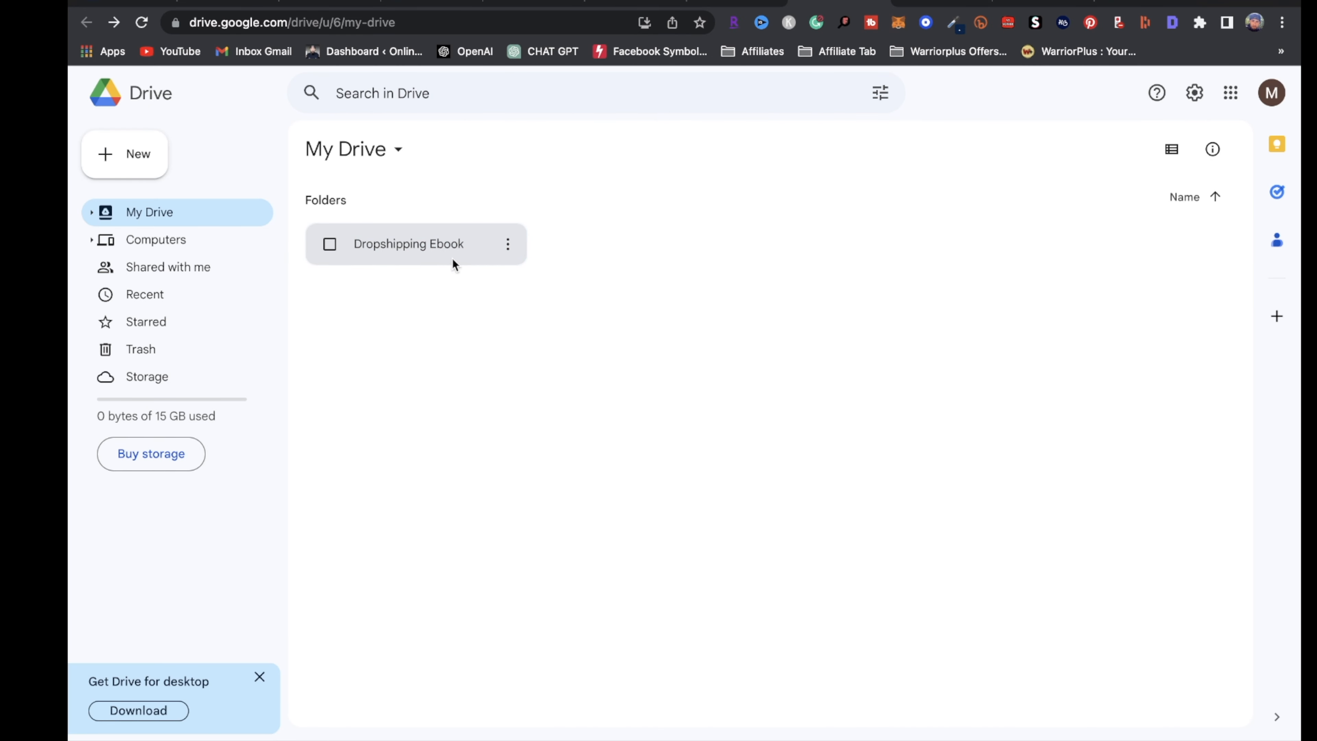
{"action": "double_click", "coordinate": [450, 249]}
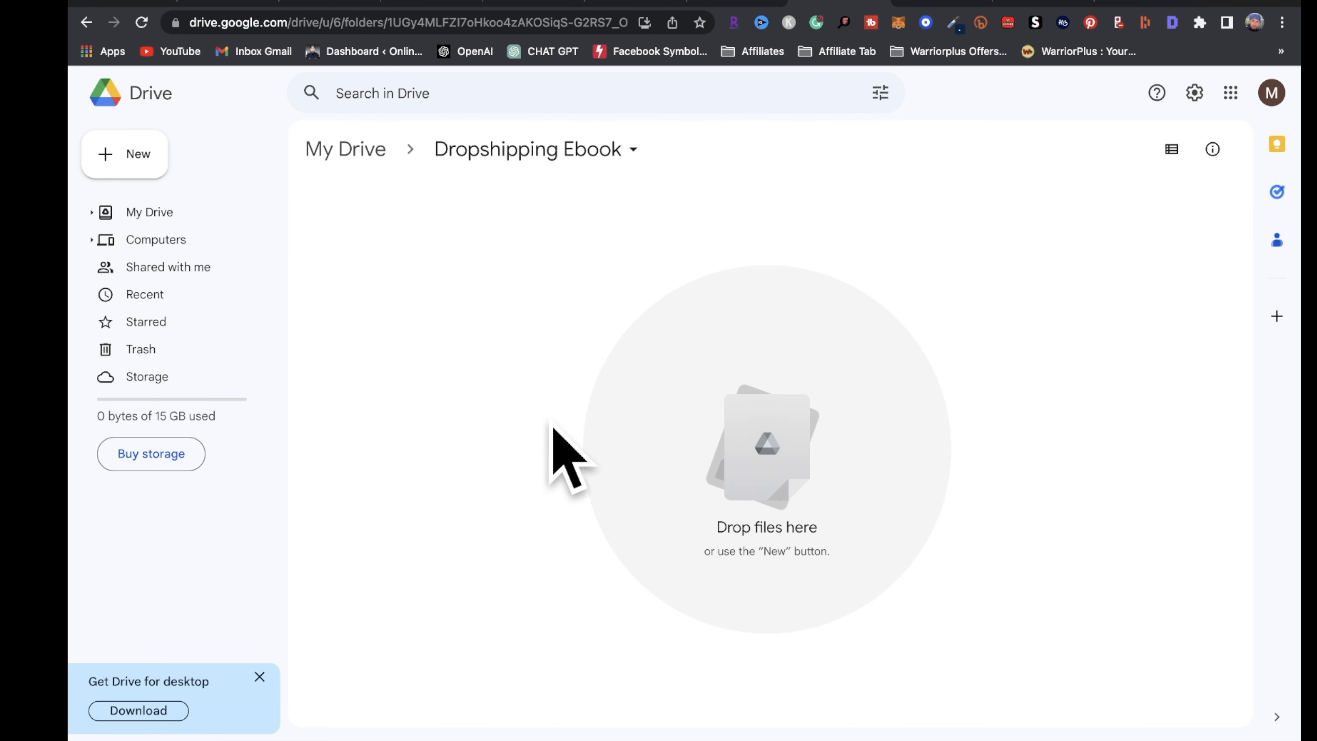
{"action": "left_click", "coordinate": [137, 162]}
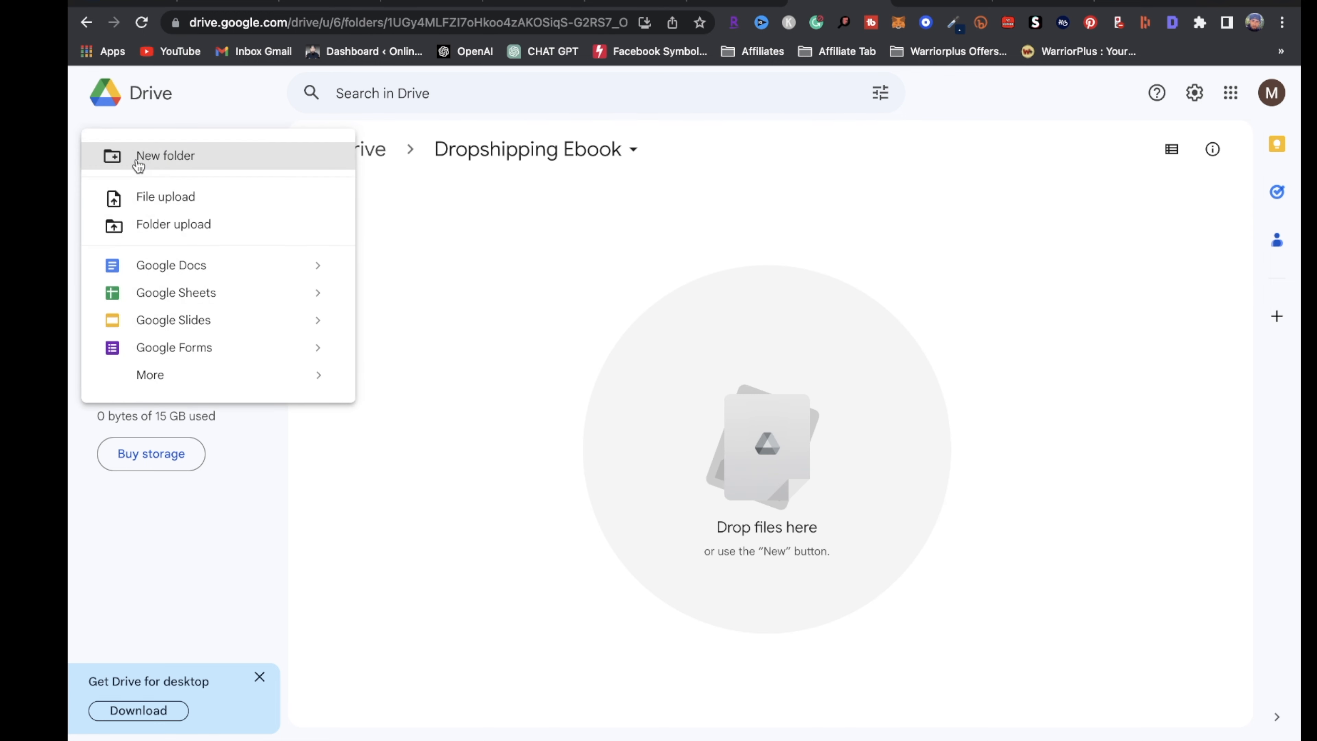
Upload the dropshipping ebook PDF into the Dropshipping Ebook folder
{"action": "left_click", "coordinate": [182, 207]}
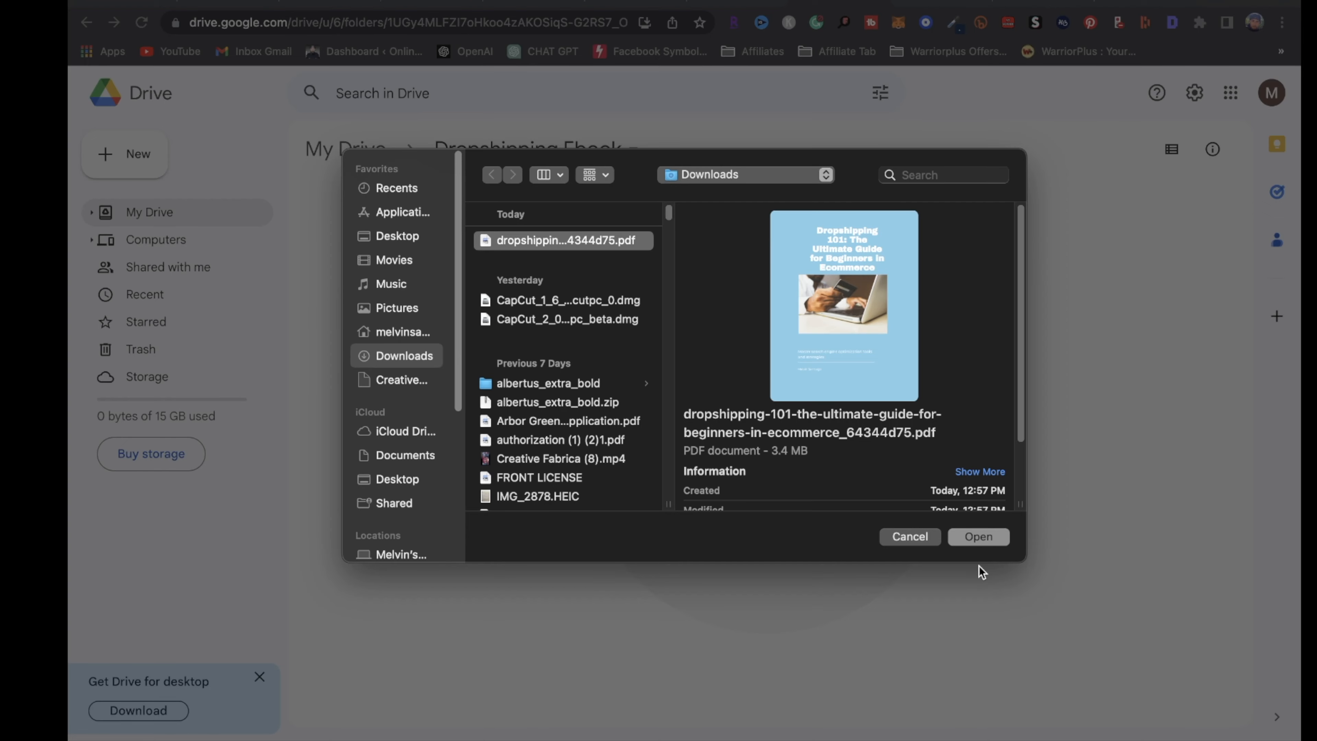
{"action": "left_click", "coordinate": [994, 538]}
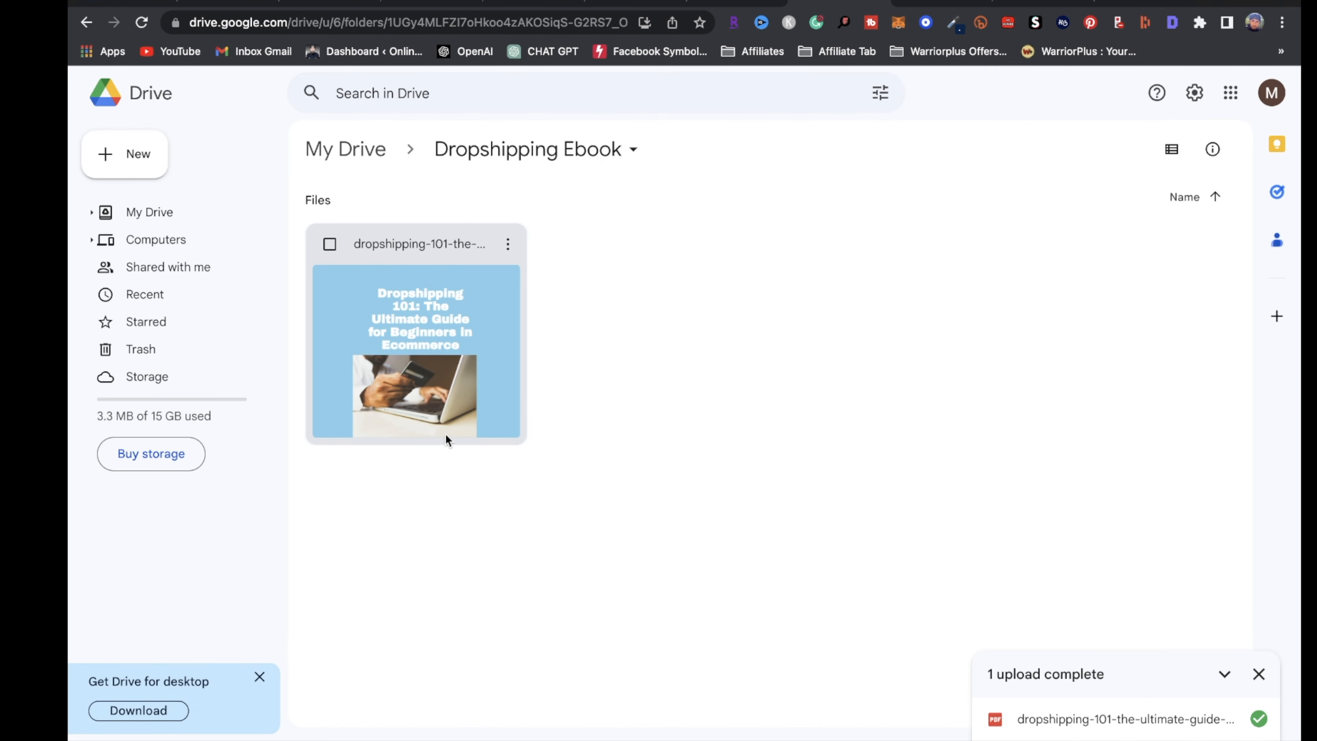
{"action": "left_click", "coordinate": [228, 212]}
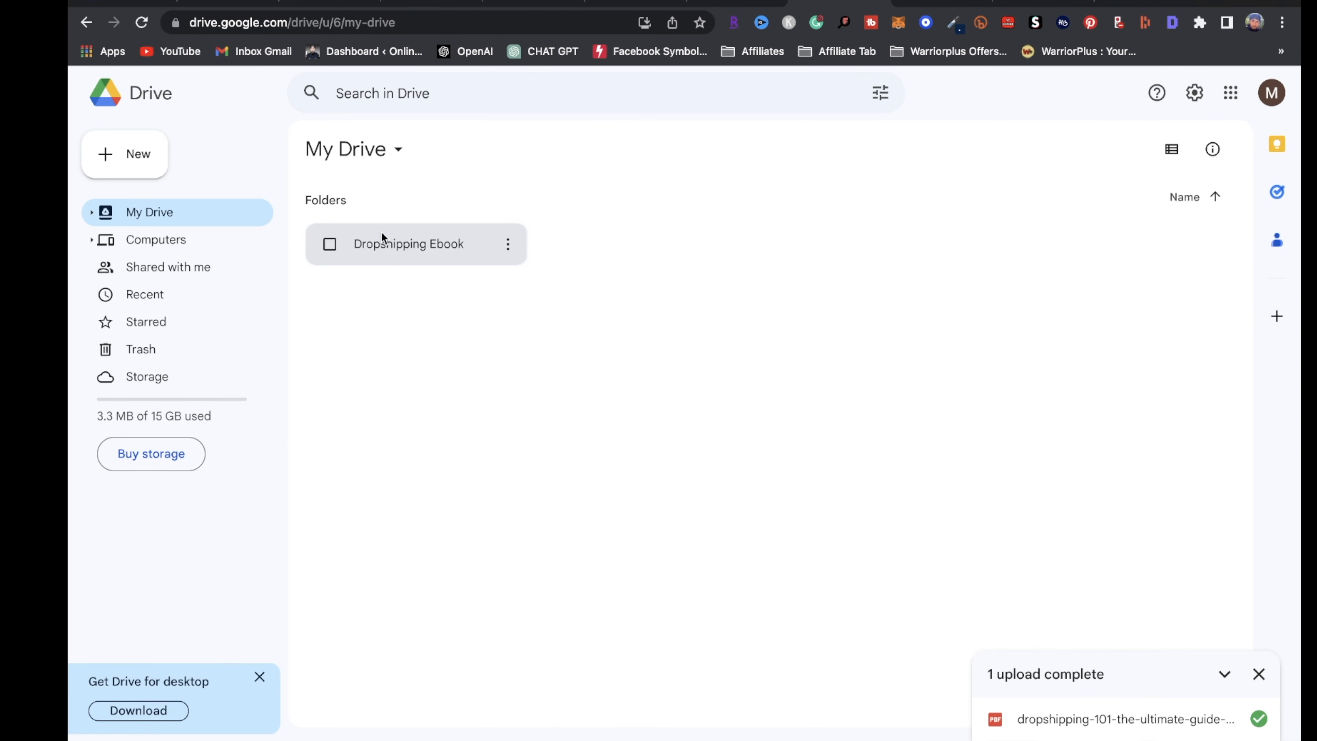
{"action": "double_click", "coordinate": [448, 252]}
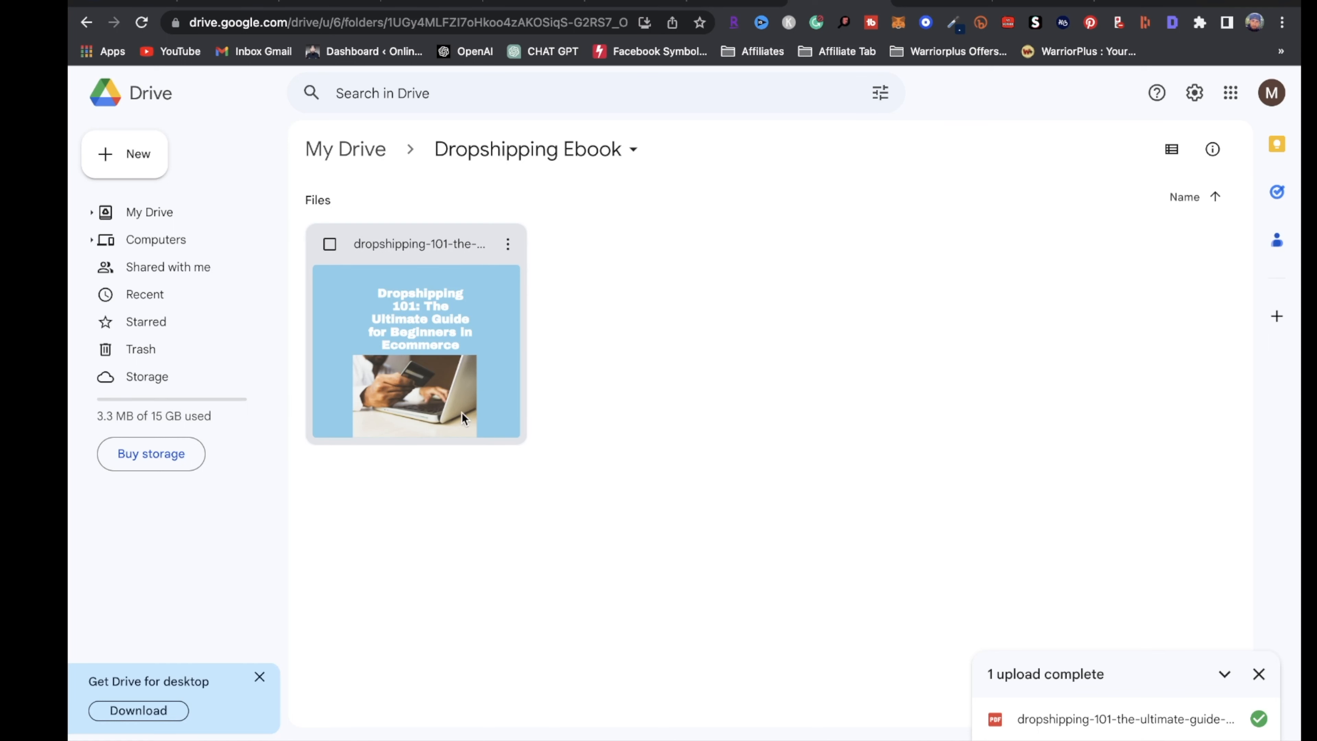
Set the ebook PDF's general access to Anyone with the link as viewer
{"action": "left_click", "coordinate": [508, 246]}
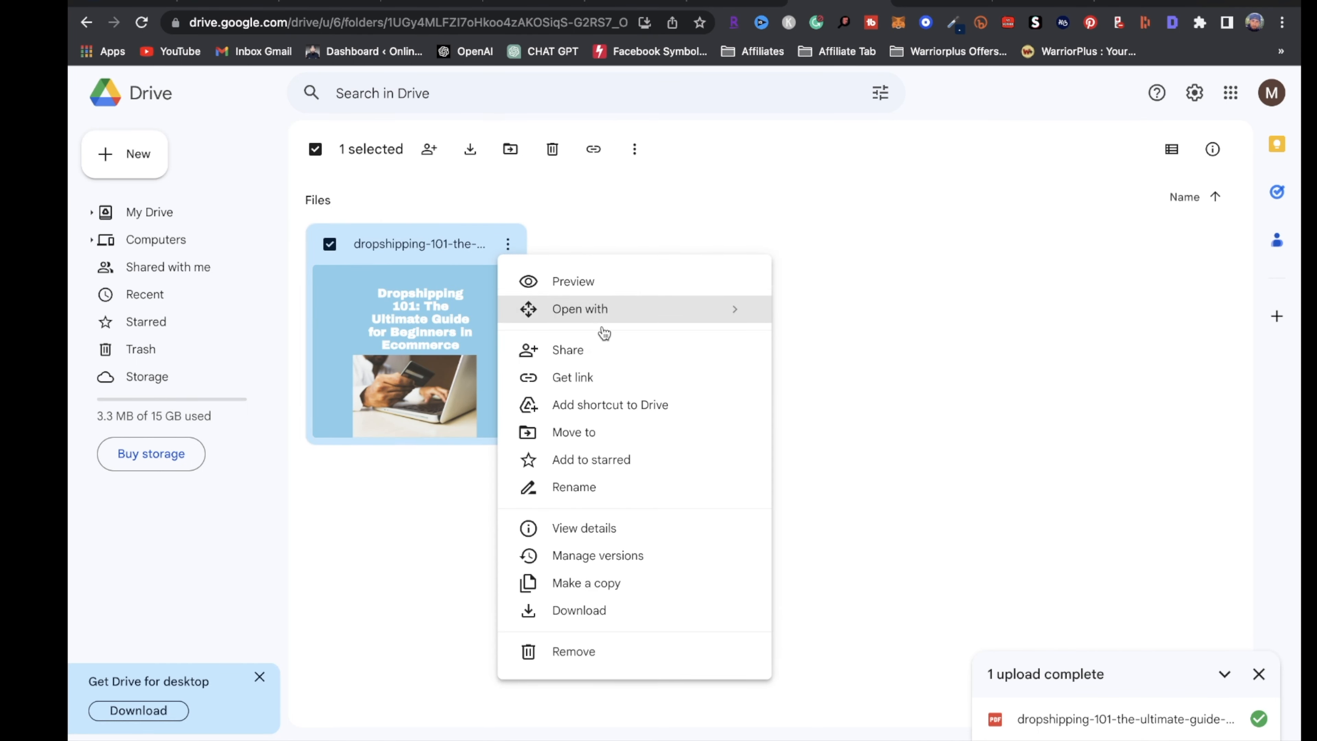
{"action": "left_click", "coordinate": [604, 365]}
{"action": "left_click", "coordinate": [594, 495]}
{"action": "left_click", "coordinate": [621, 573]}
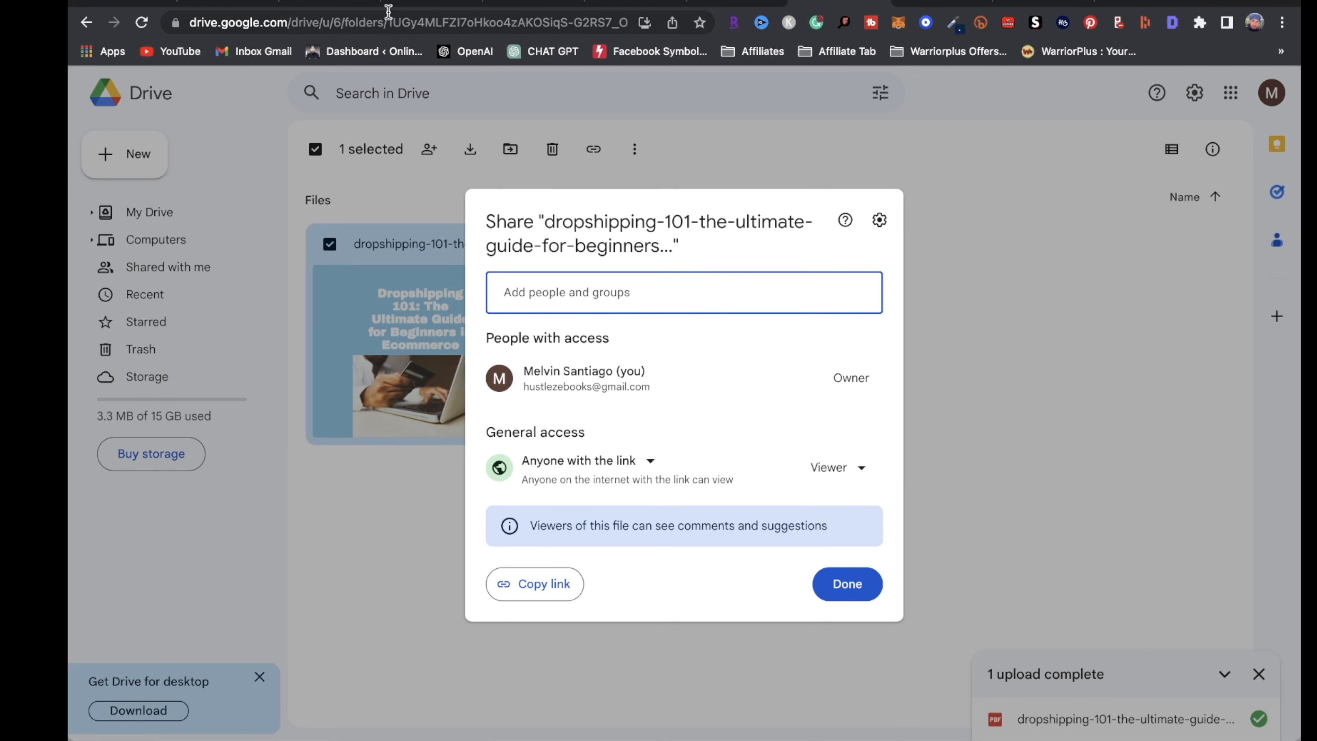
Read the thank-you email section of the checklist doc, then go to Systeme.io's Funnels page
{"action": "left_click", "coordinate": [128, 7]}
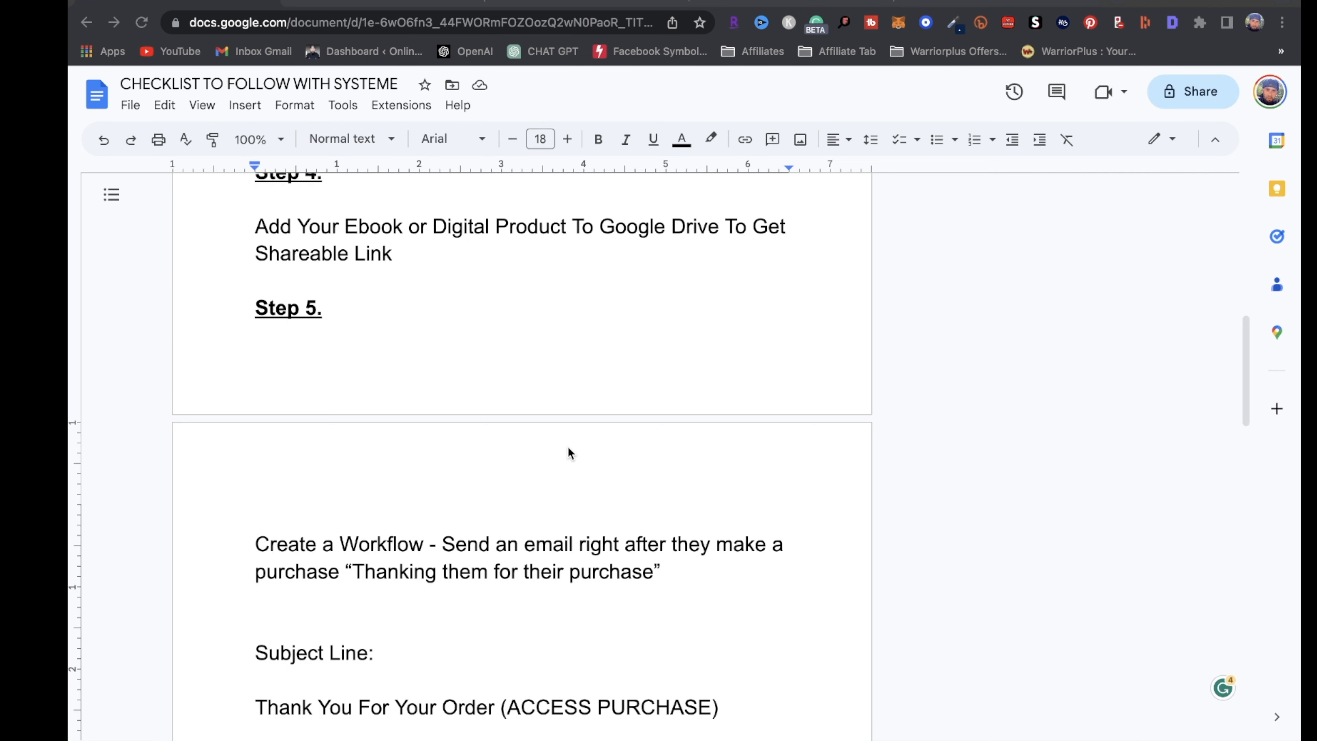
{"action": "scroll", "coordinate": [567, 446], "scroll_direction": "down", "scroll_amount": 1}
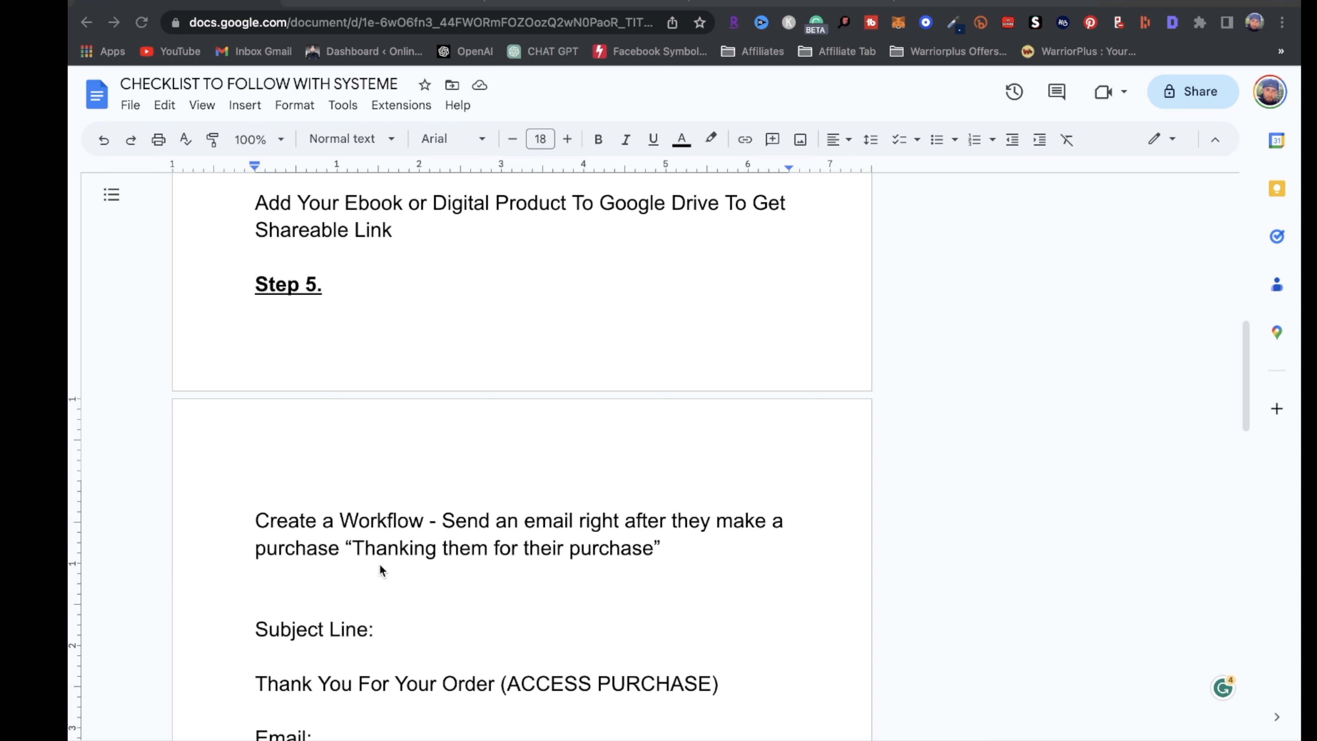
{"action": "scroll", "coordinate": [381, 566], "scroll_direction": "down", "scroll_amount": 5}
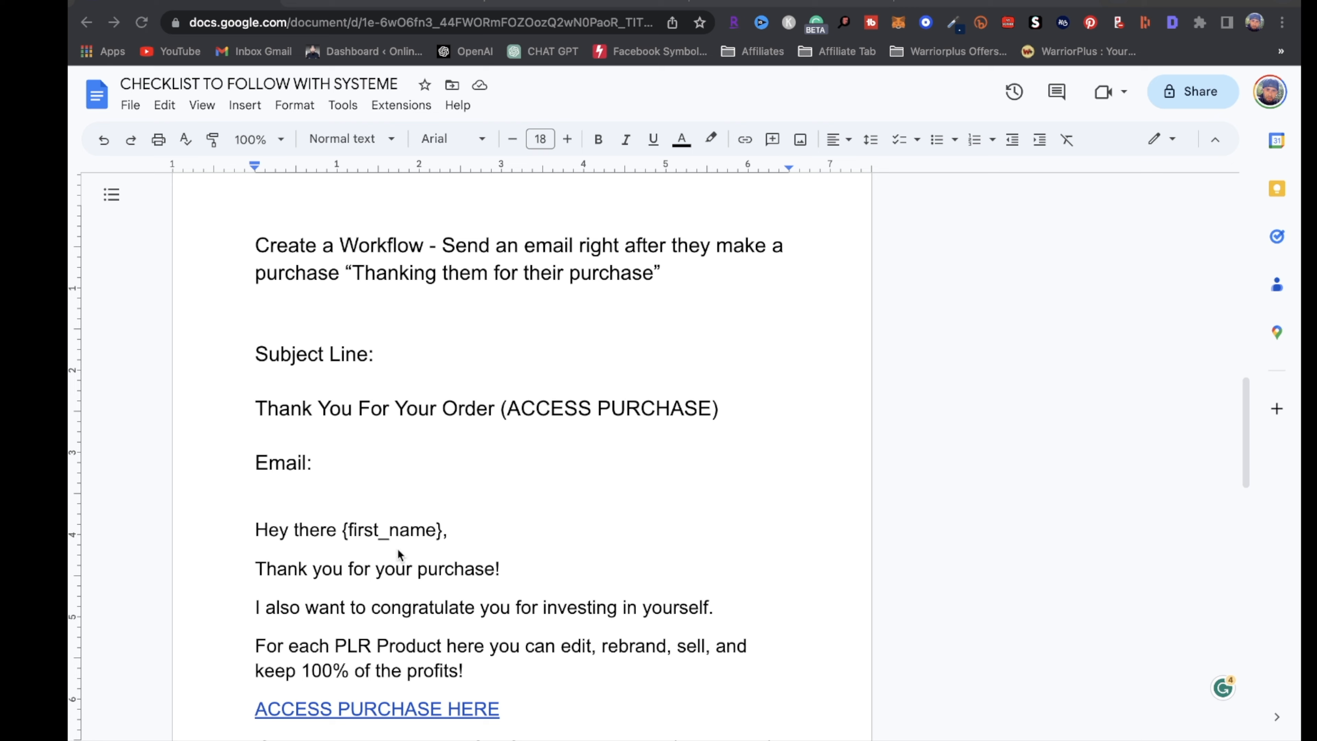
{"action": "scroll", "coordinate": [353, 534], "scroll_direction": "down", "scroll_amount": 3}
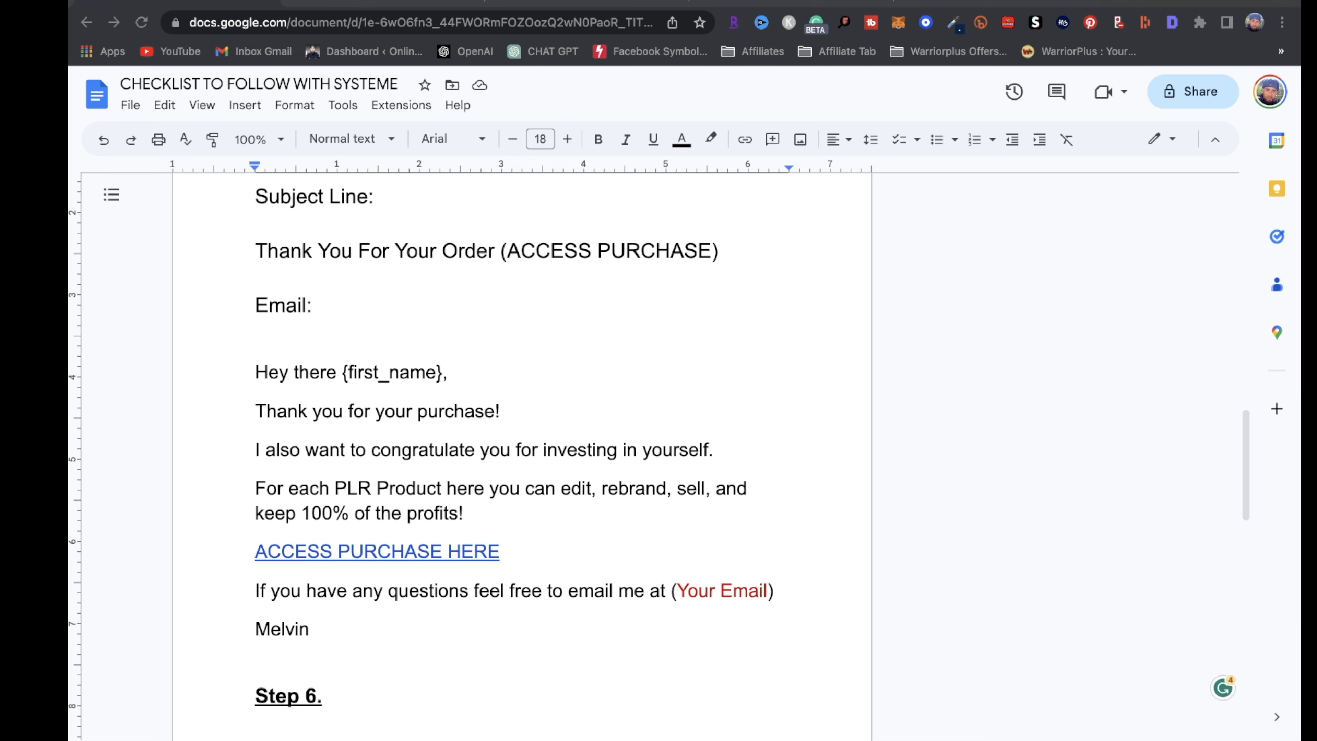
{"action": "left_click", "coordinate": [1029, 5]}
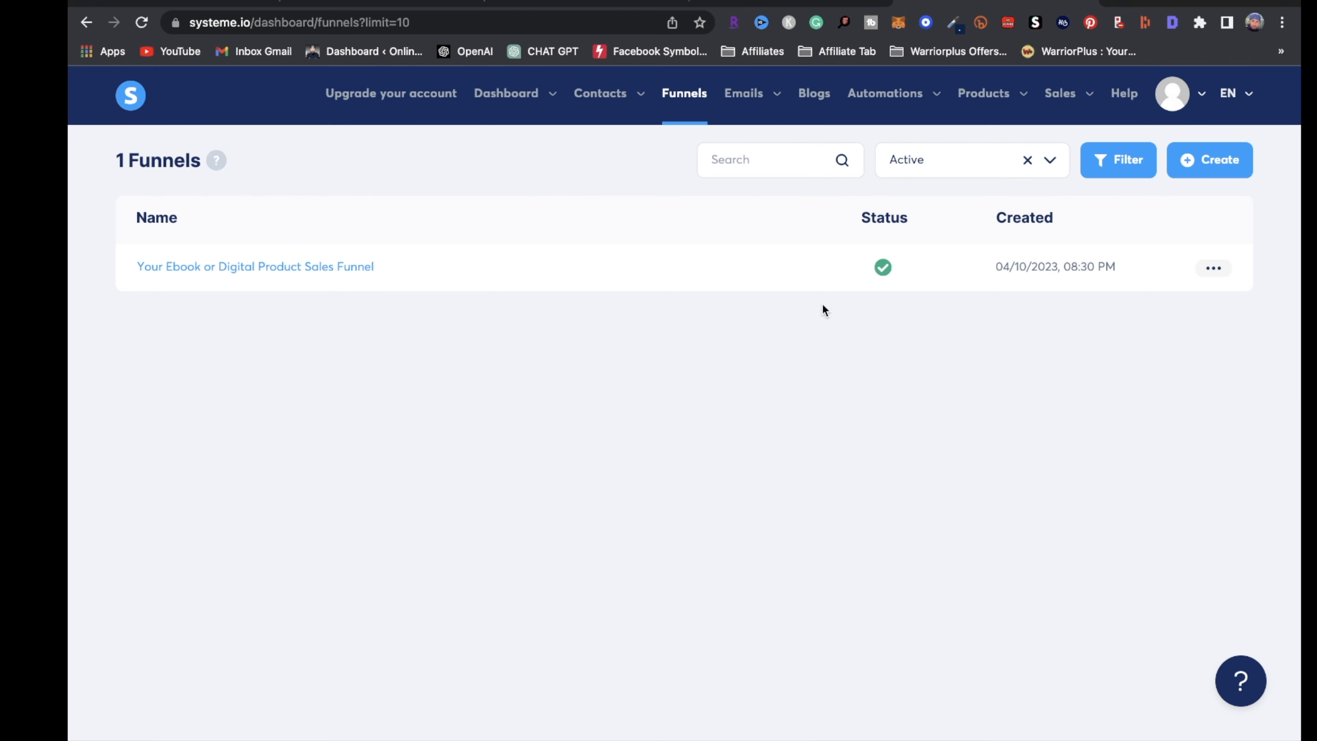
Add a workflow named 'Dropshipping' under Automations and open its builder
{"action": "mouse_move", "coordinate": [890, 97]}
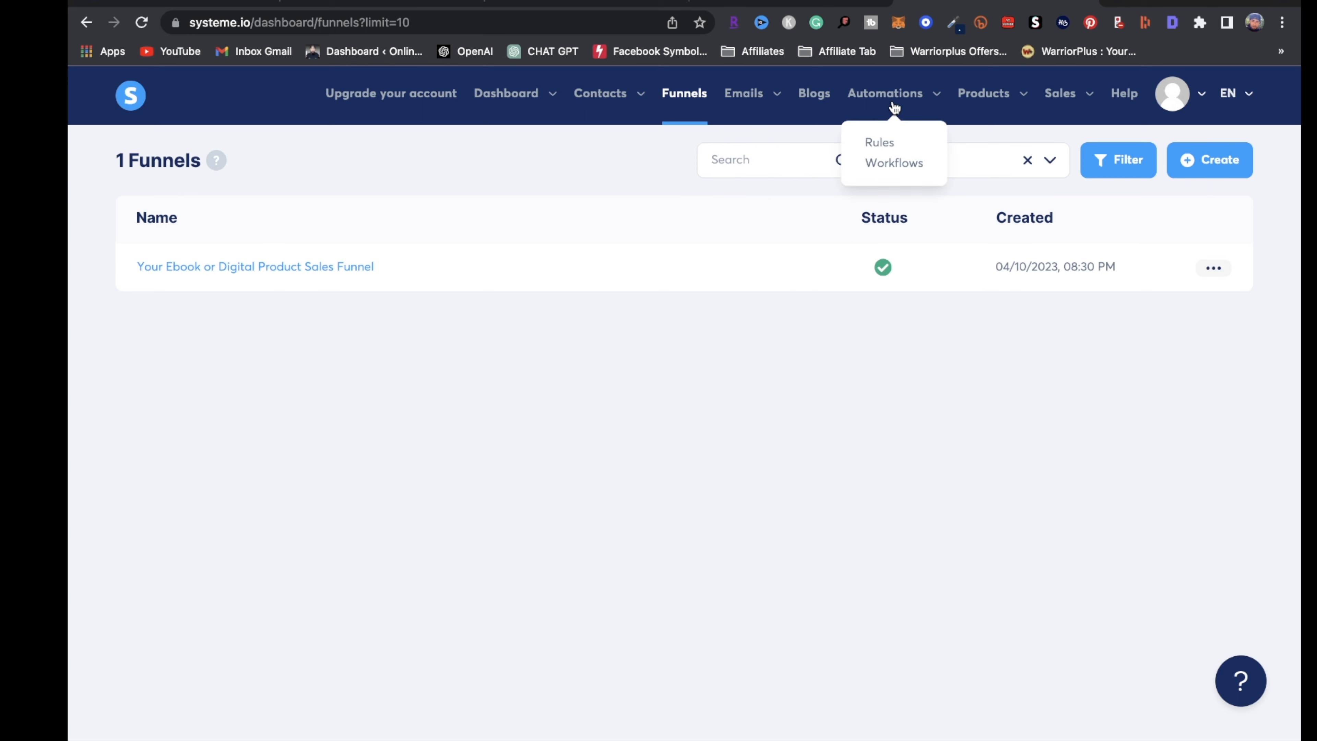
{"action": "left_click", "coordinate": [885, 164]}
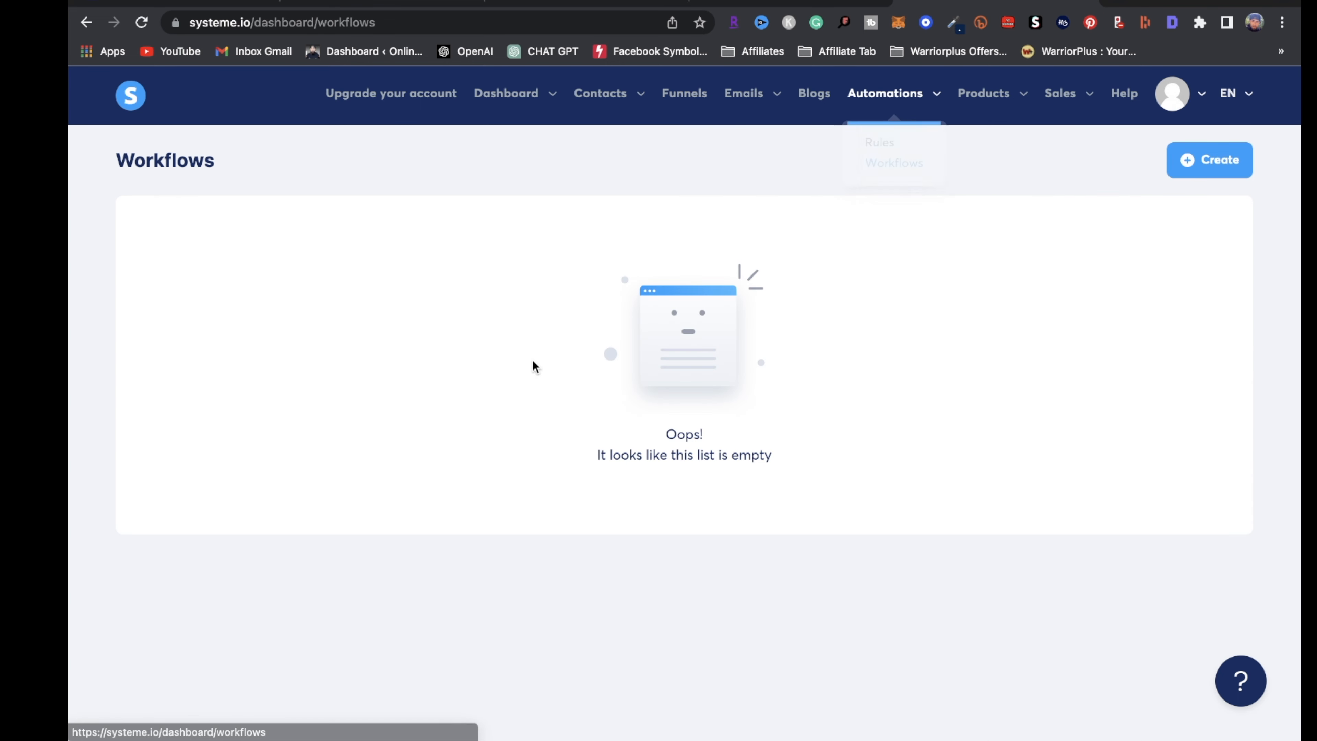
{"action": "left_click", "coordinate": [1209, 160]}
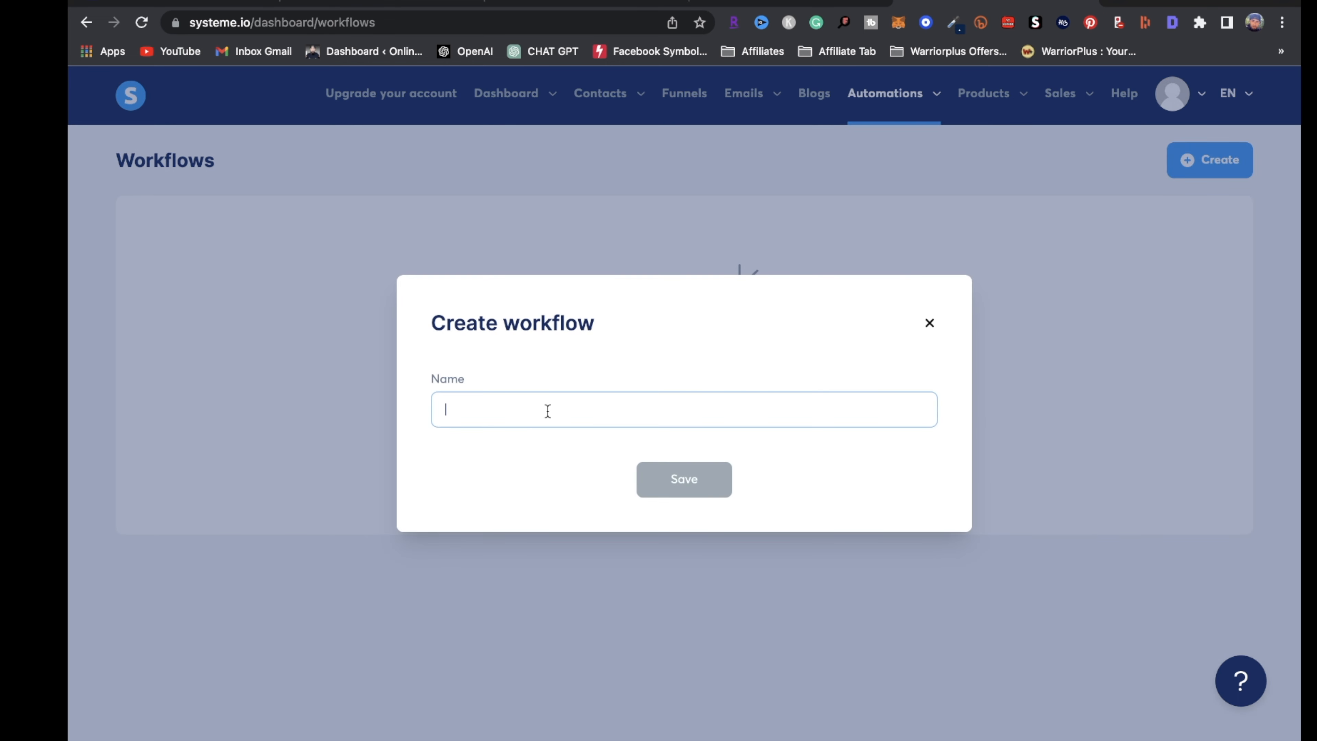
{"action": "type", "text": "Dro"}
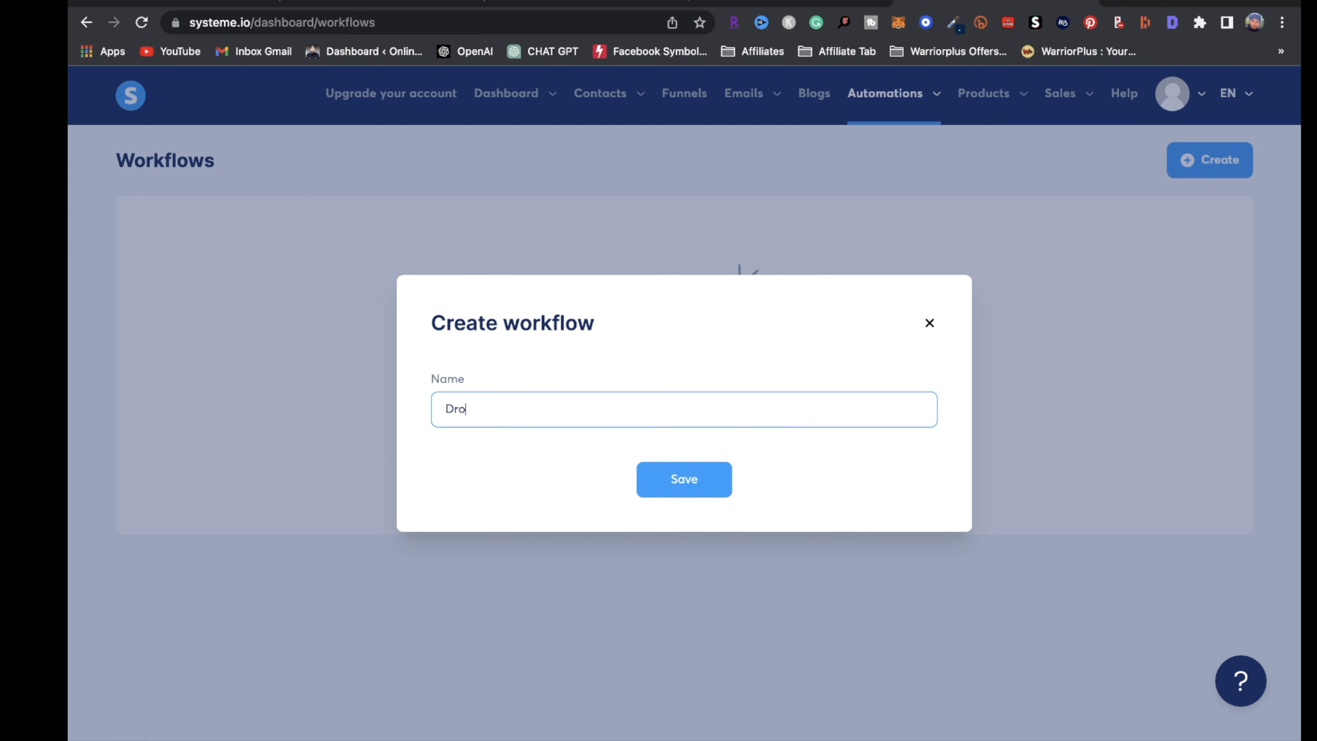
{"action": "type", "text": "pshipping"}
{"action": "left_click", "coordinate": [691, 480]}
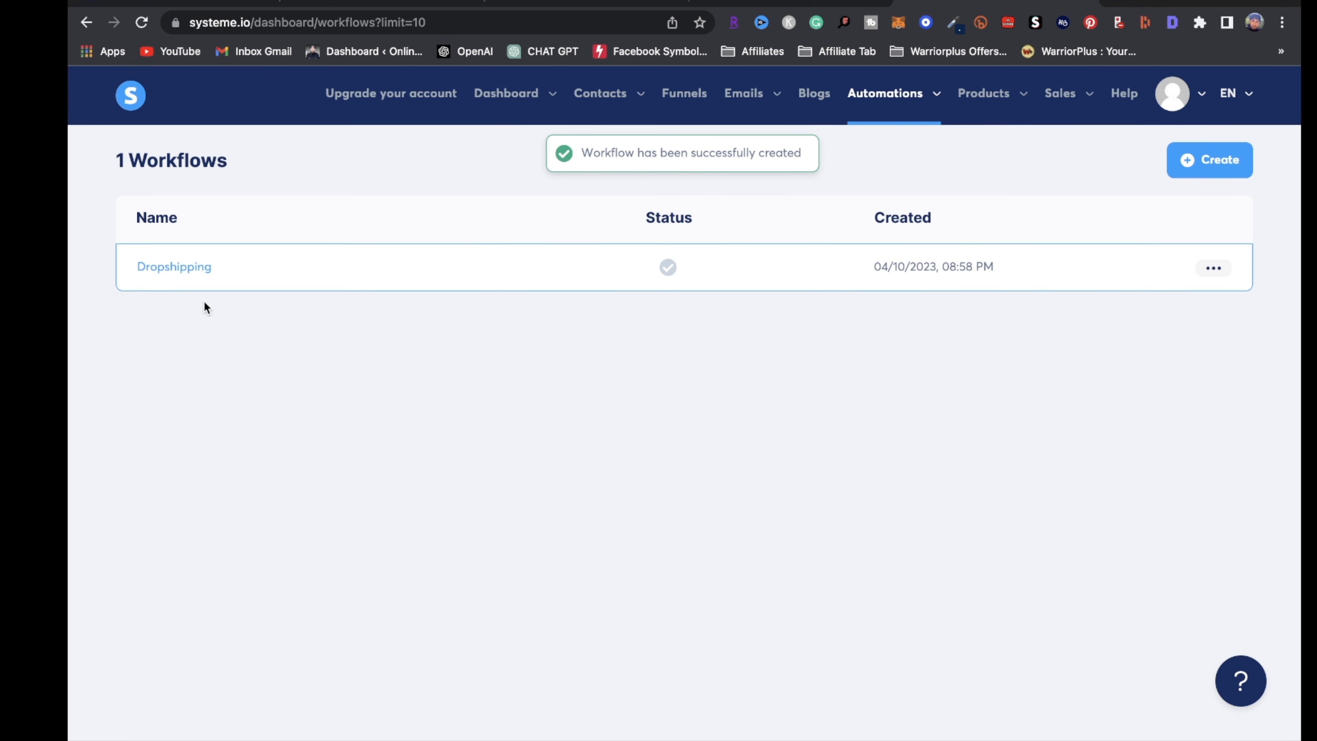
{"action": "left_click", "coordinate": [203, 273]}
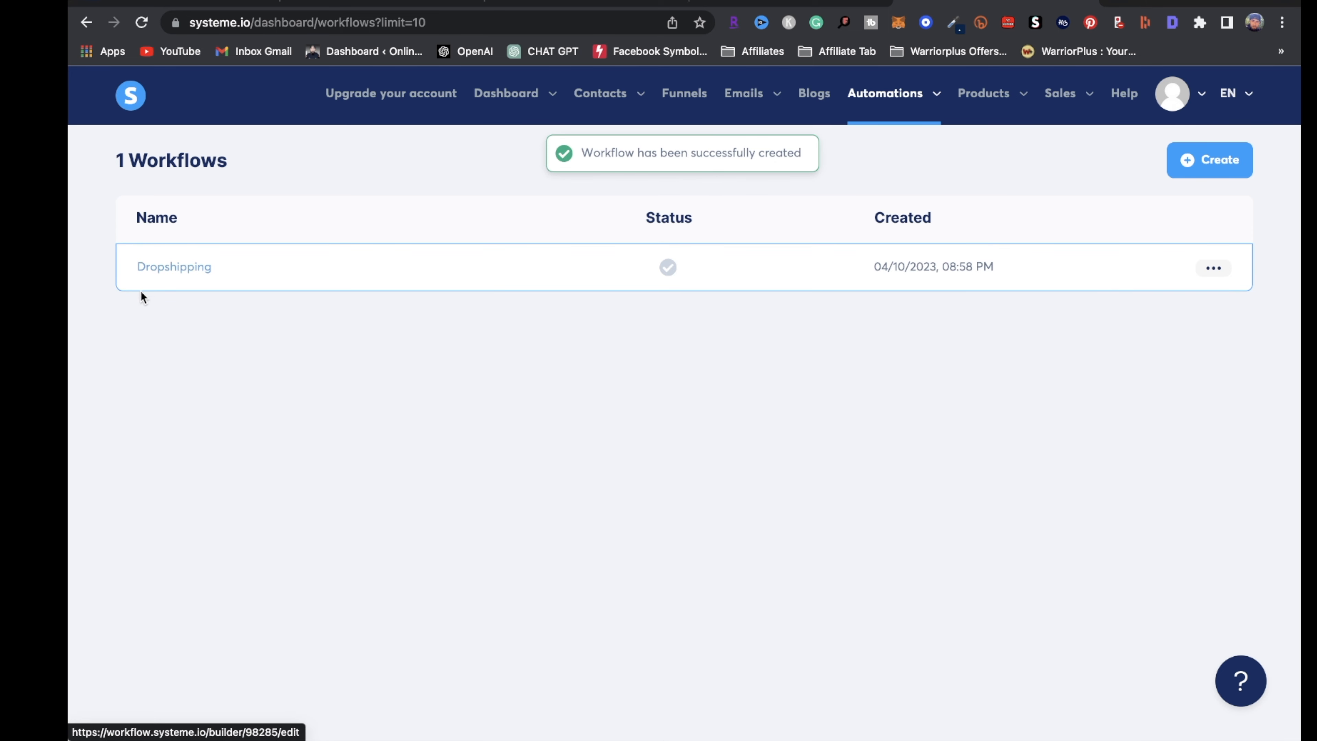
{"action": "left_click", "coordinate": [180, 269]}
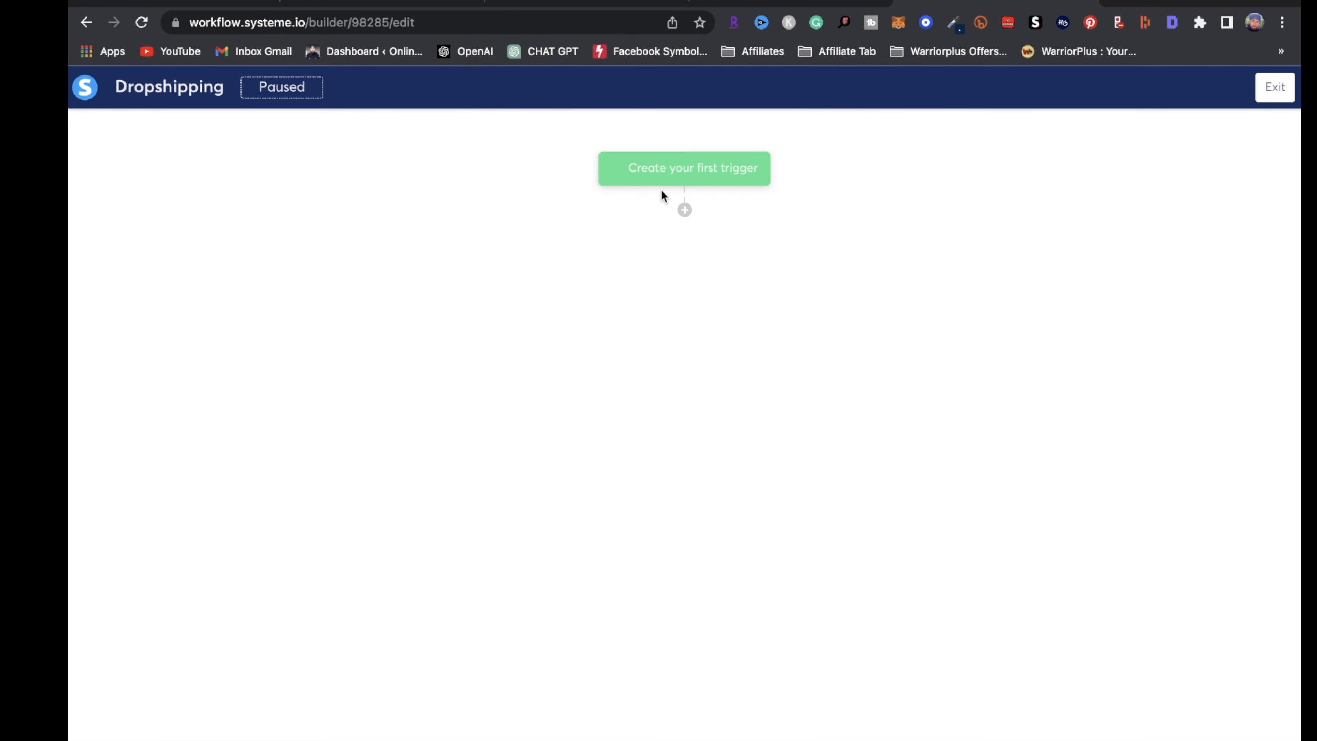
Add a New sale trigger for the ebook funnel's Checkout offer
{"action": "left_click", "coordinate": [694, 178]}
{"action": "left_click", "coordinate": [527, 366]}
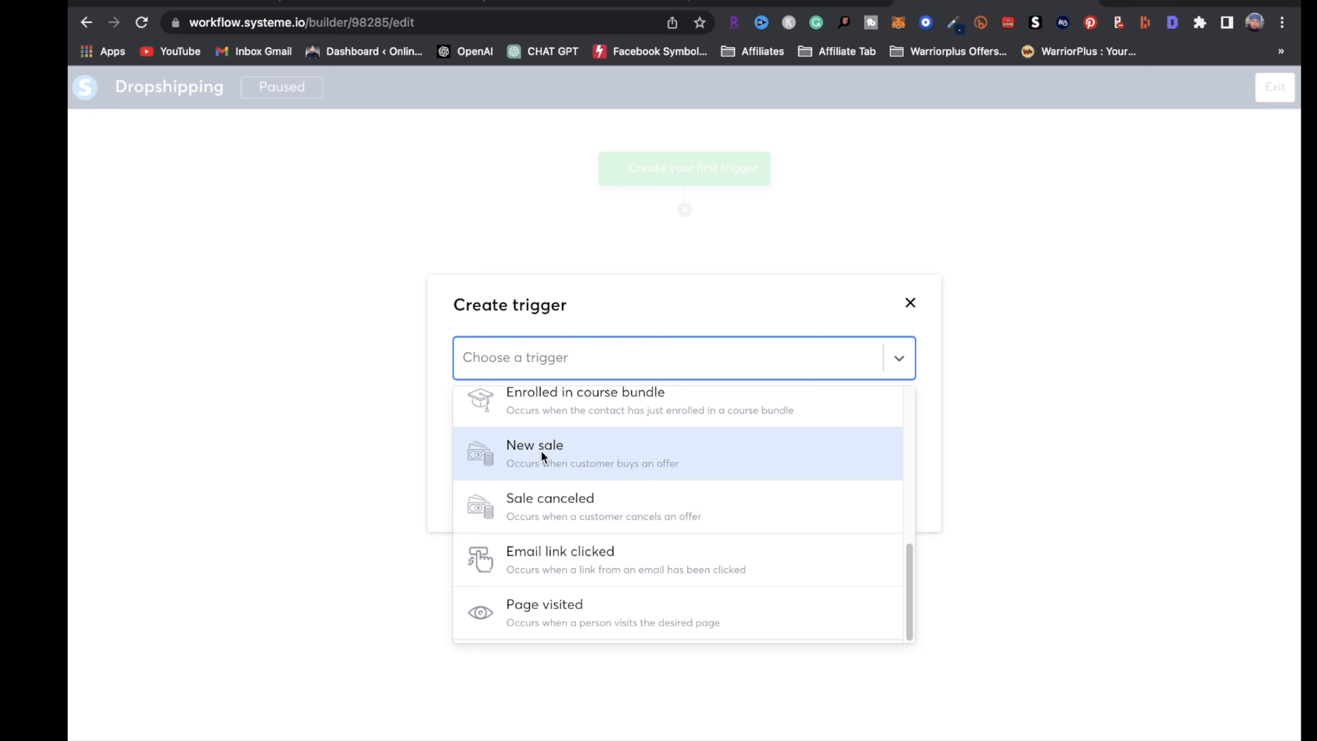
{"action": "left_click", "coordinate": [633, 465]}
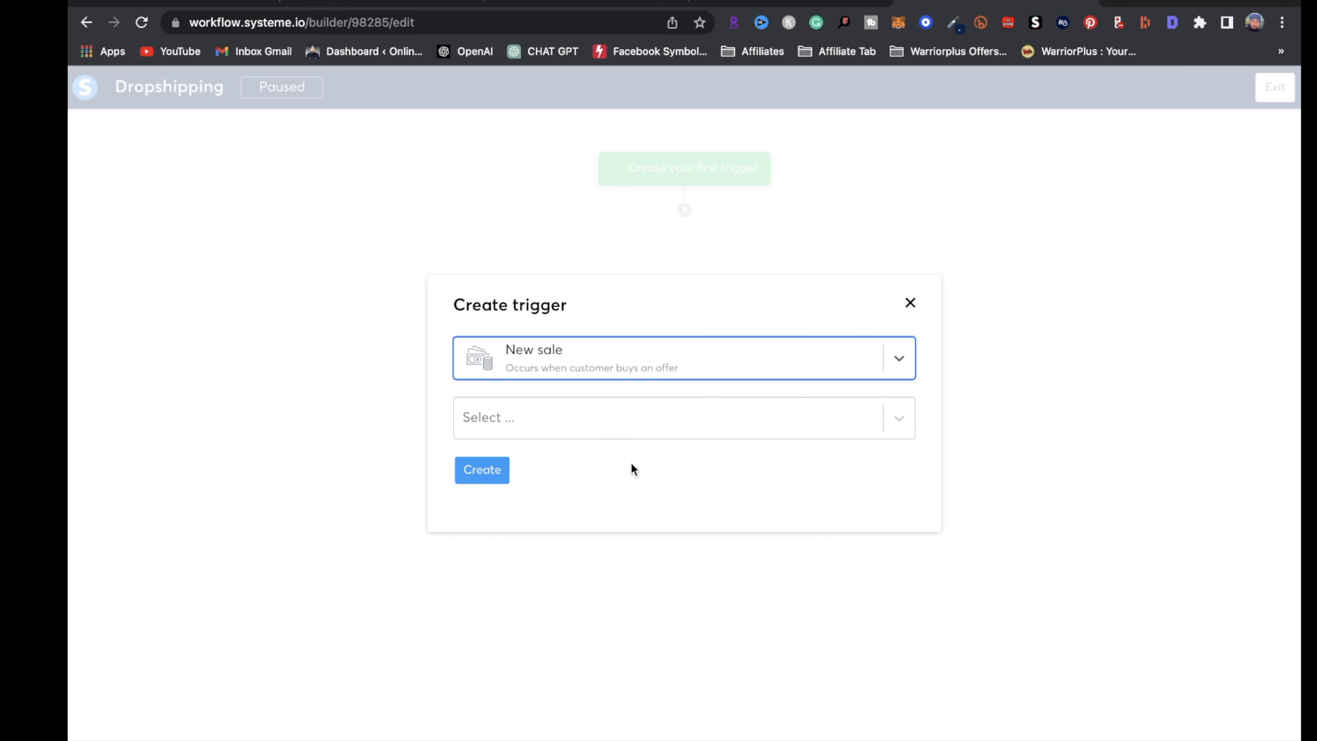
{"action": "left_click", "coordinate": [907, 410]}
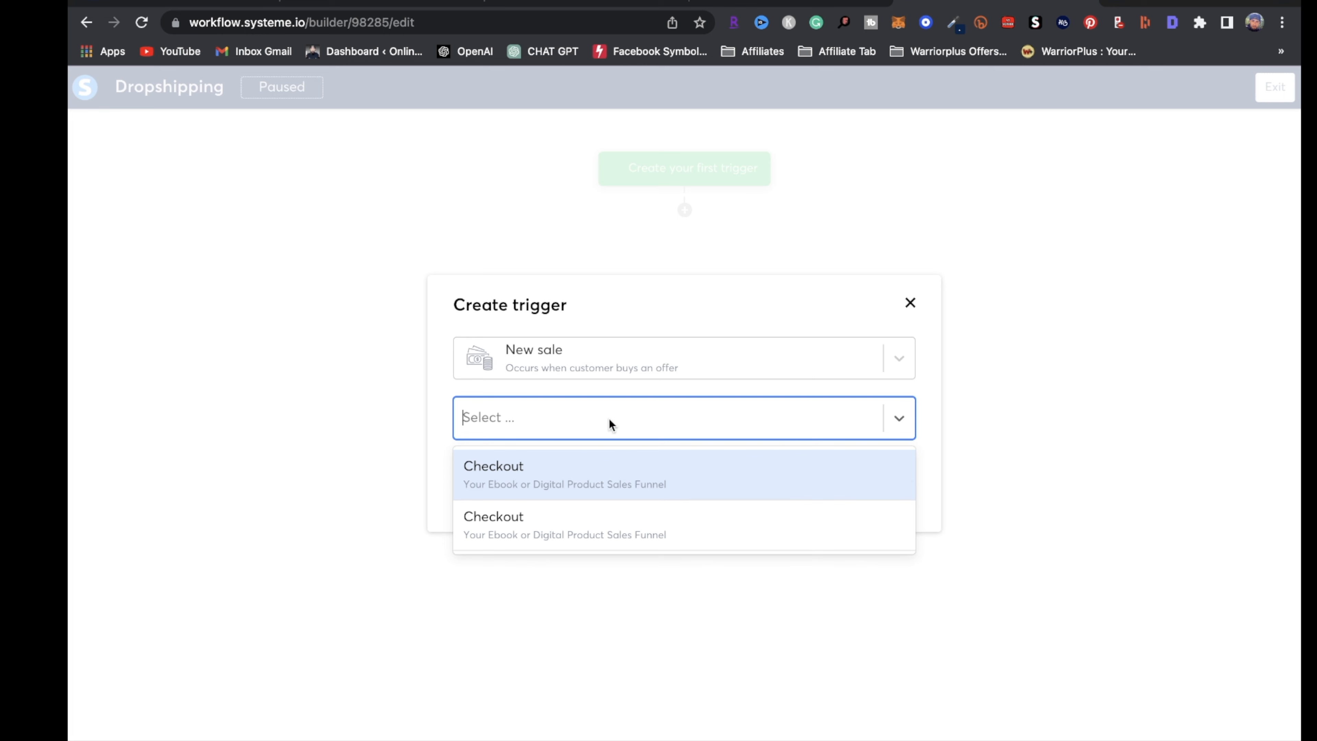
{"action": "left_click", "coordinate": [621, 472]}
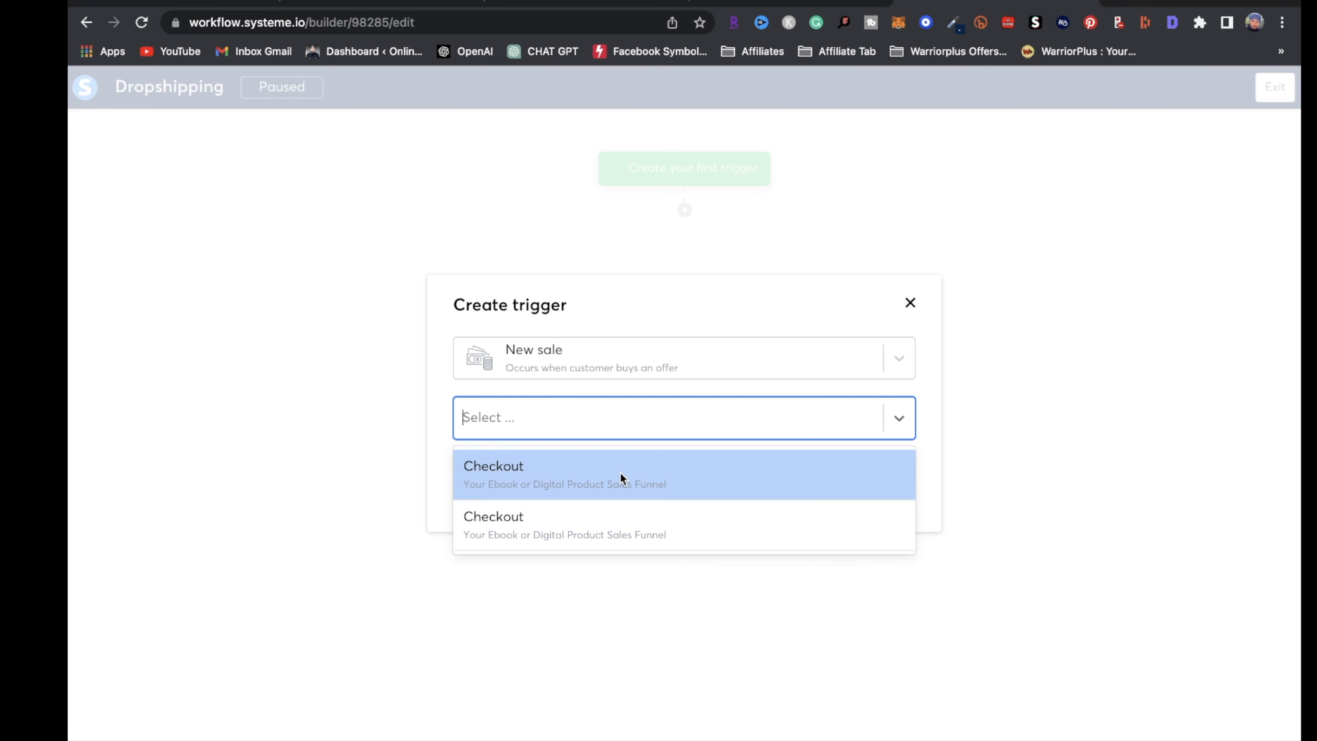
{"action": "left_click", "coordinate": [482, 469]}
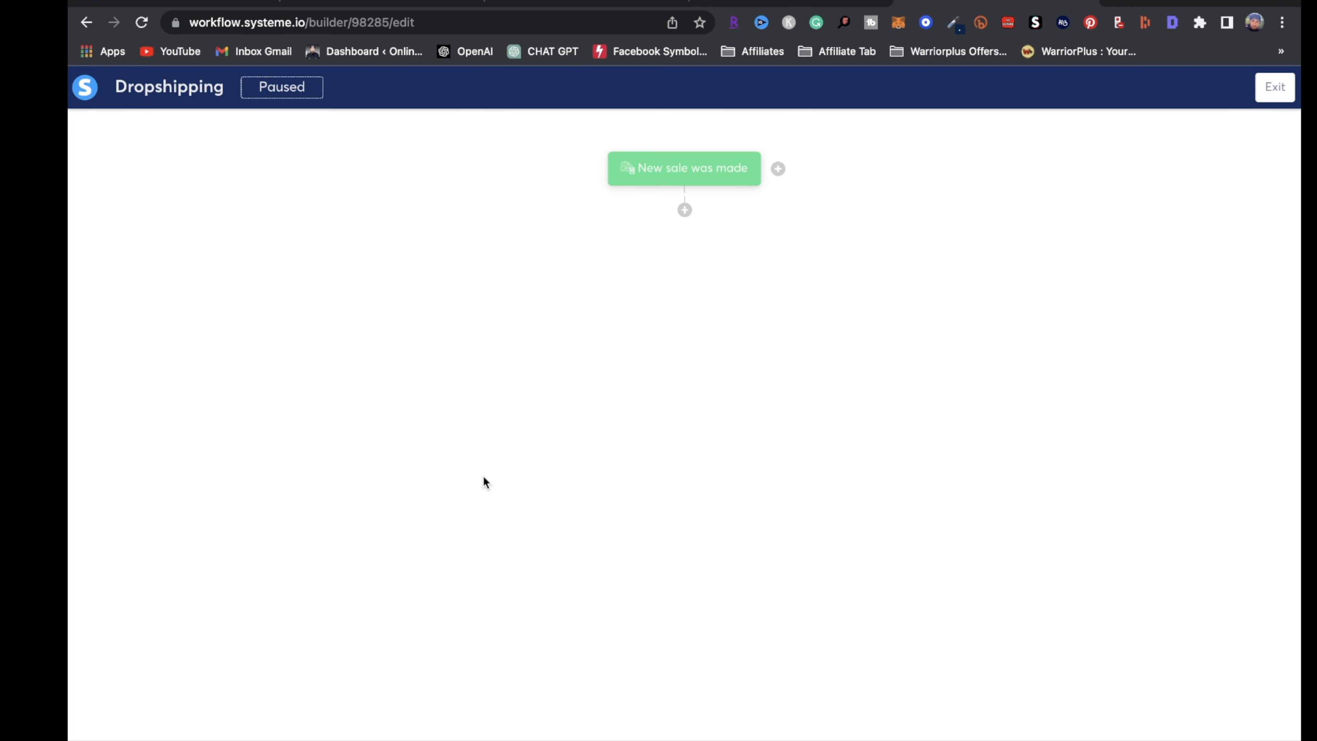
Add a delay step waiting 1 minute after the sale trigger
{"action": "left_click", "coordinate": [684, 212]}
{"action": "left_click", "coordinate": [566, 494]}
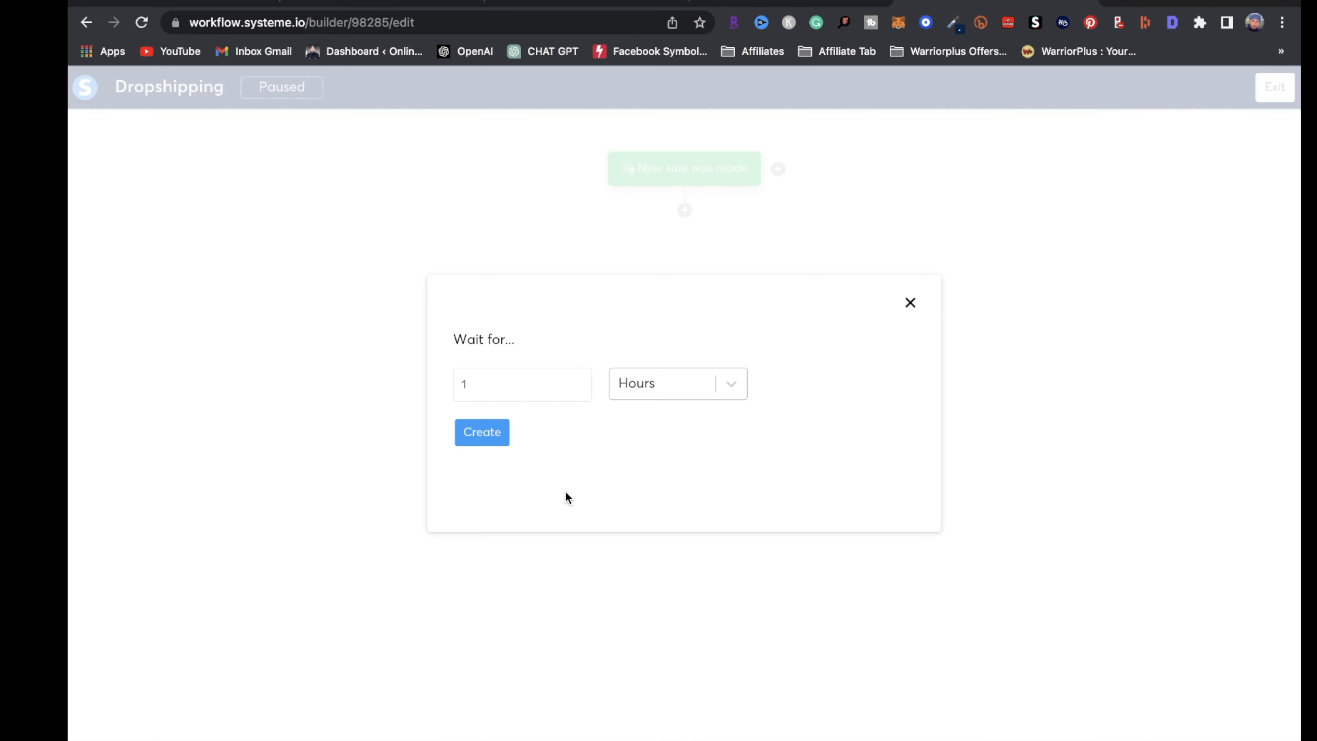
{"action": "left_click", "coordinate": [658, 384]}
{"action": "left_click", "coordinate": [682, 495]}
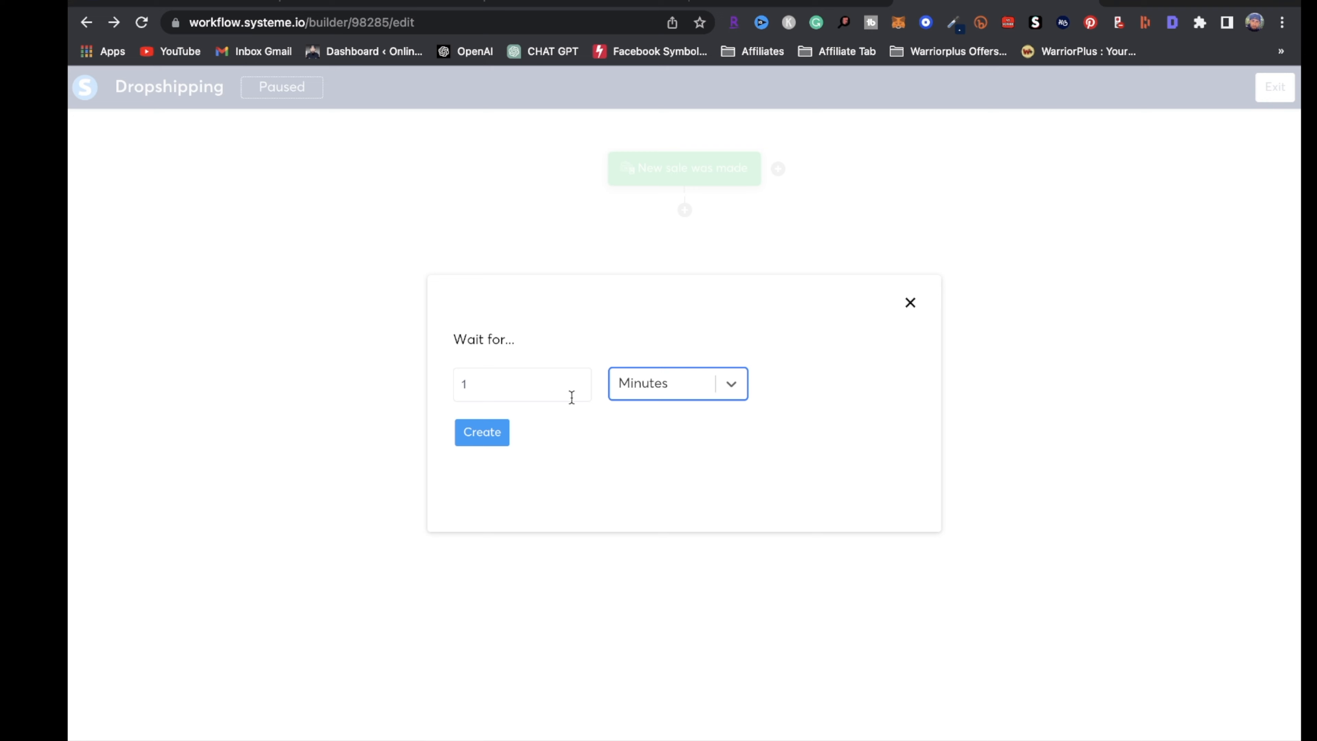
{"action": "left_click", "coordinate": [571, 397]}
{"action": "left_click", "coordinate": [480, 440]}
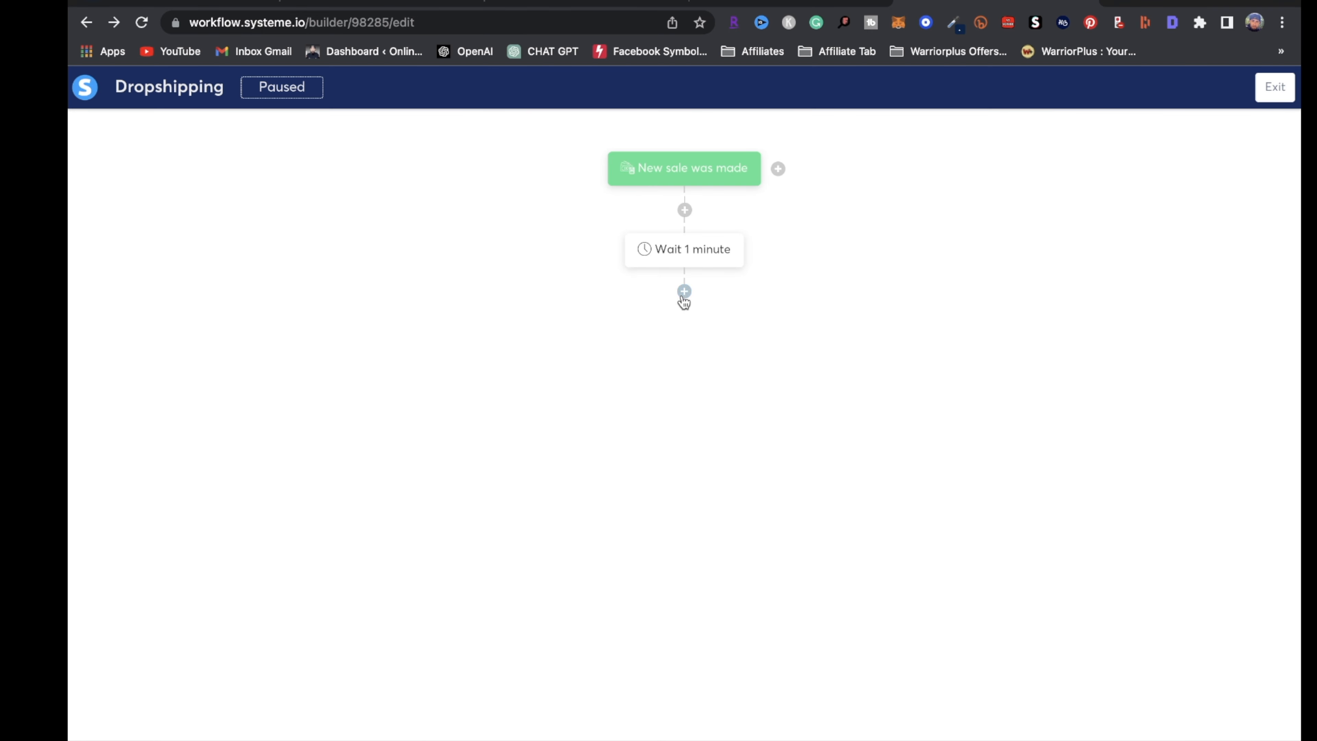
Add a Send an email action after the 1-minute wait
{"action": "left_click", "coordinate": [684, 292]}
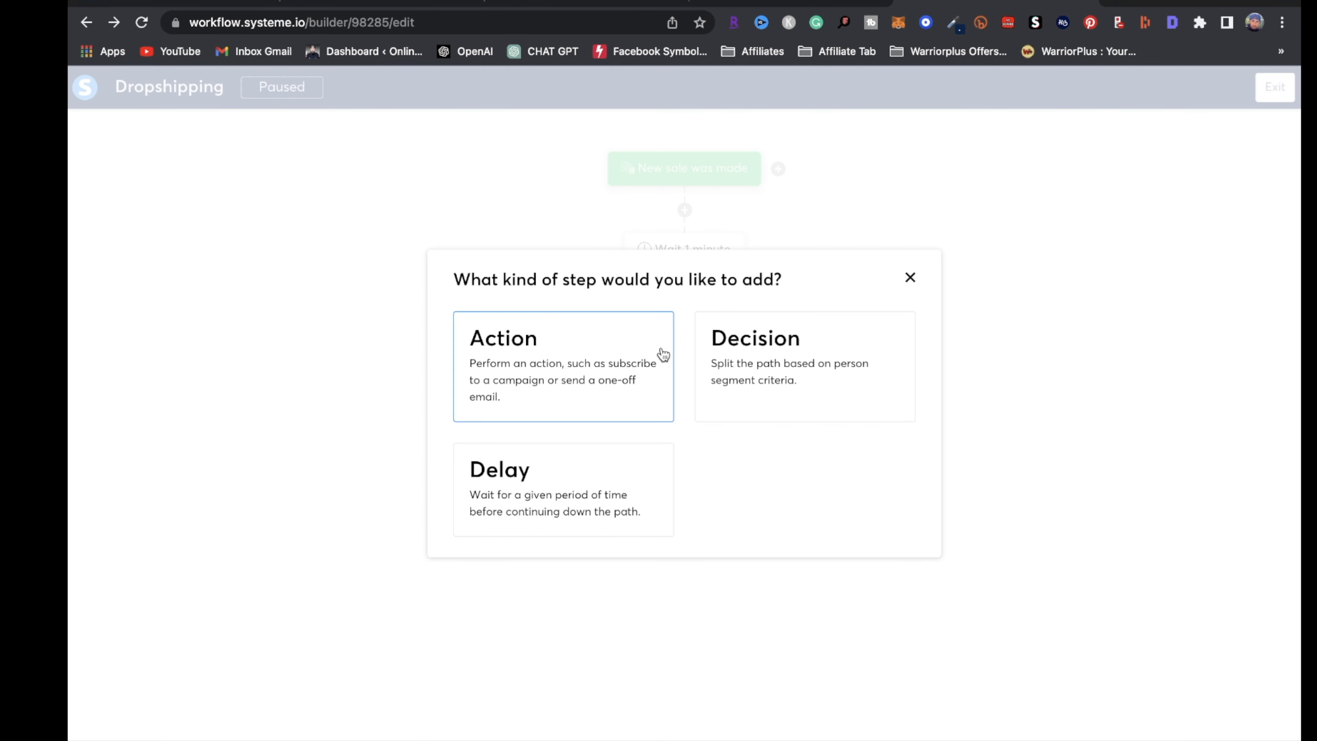
{"action": "left_click", "coordinate": [555, 373]}
{"action": "left_click", "coordinate": [900, 359]}
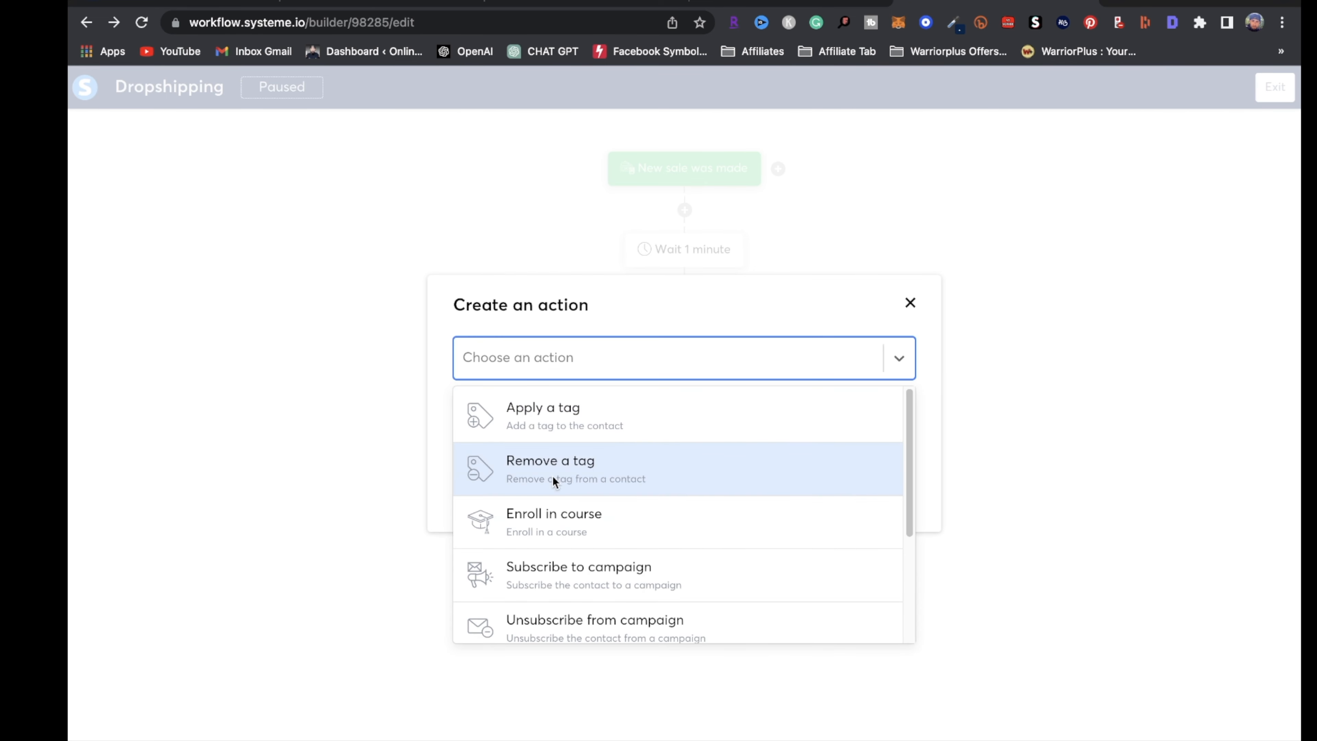
{"action": "scroll", "coordinate": [506, 560], "scroll_direction": "down", "scroll_amount": 4}
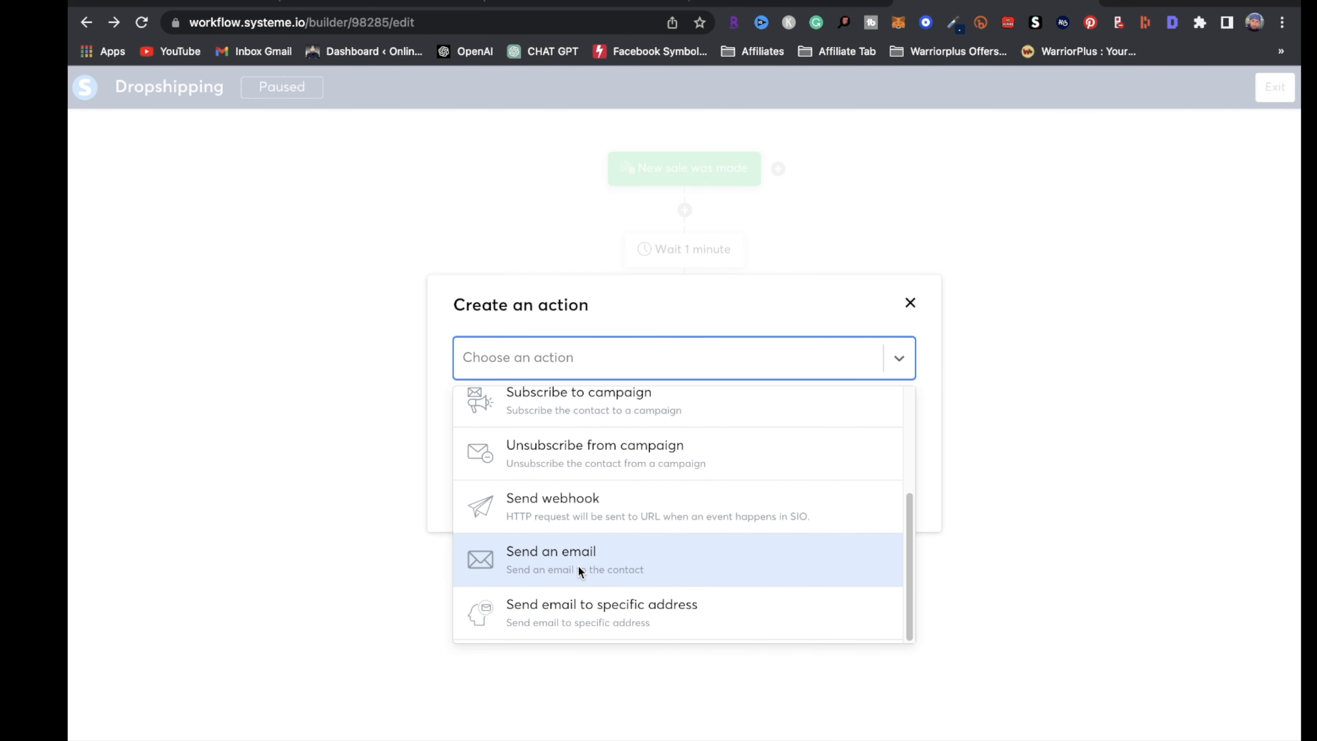
{"action": "left_click", "coordinate": [577, 571]}
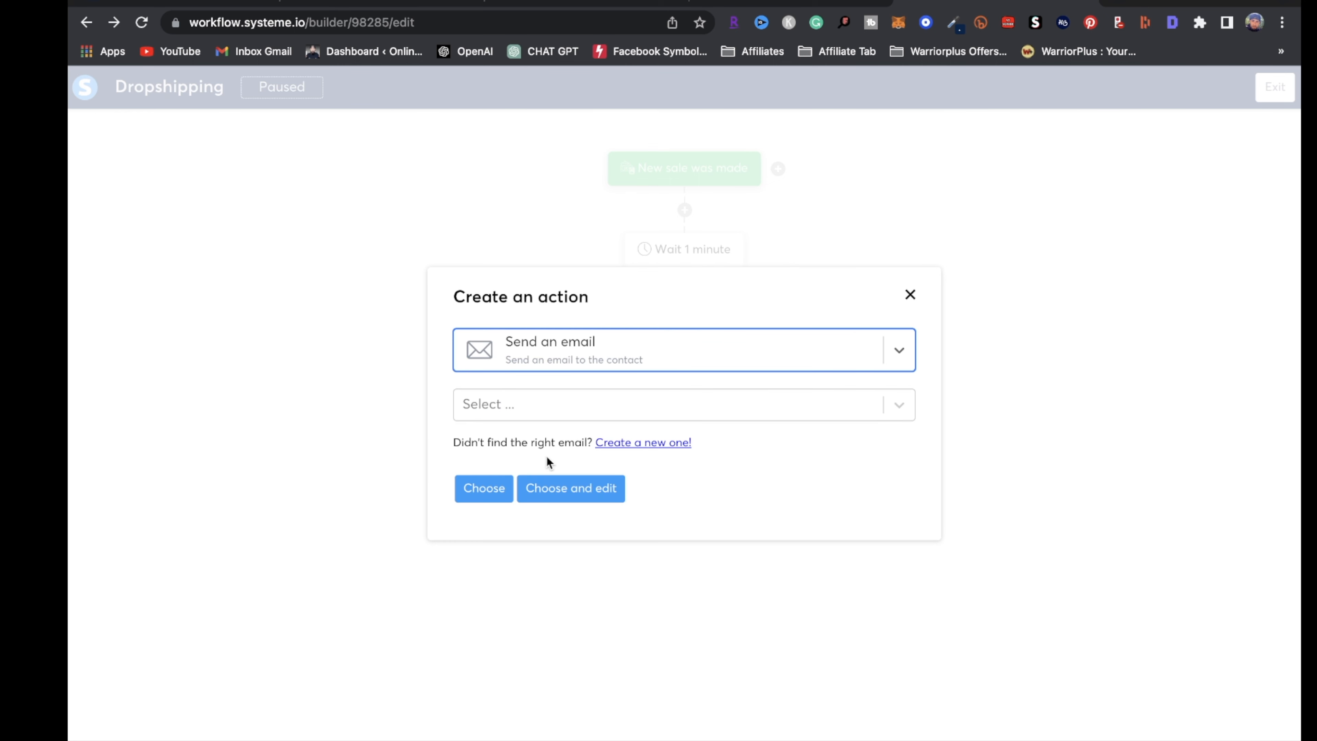
Create the new email with the checklist subject 'Thank You For Your Order (ACCESS PURCHASE)' and open its editor
{"action": "left_click", "coordinate": [674, 444]}
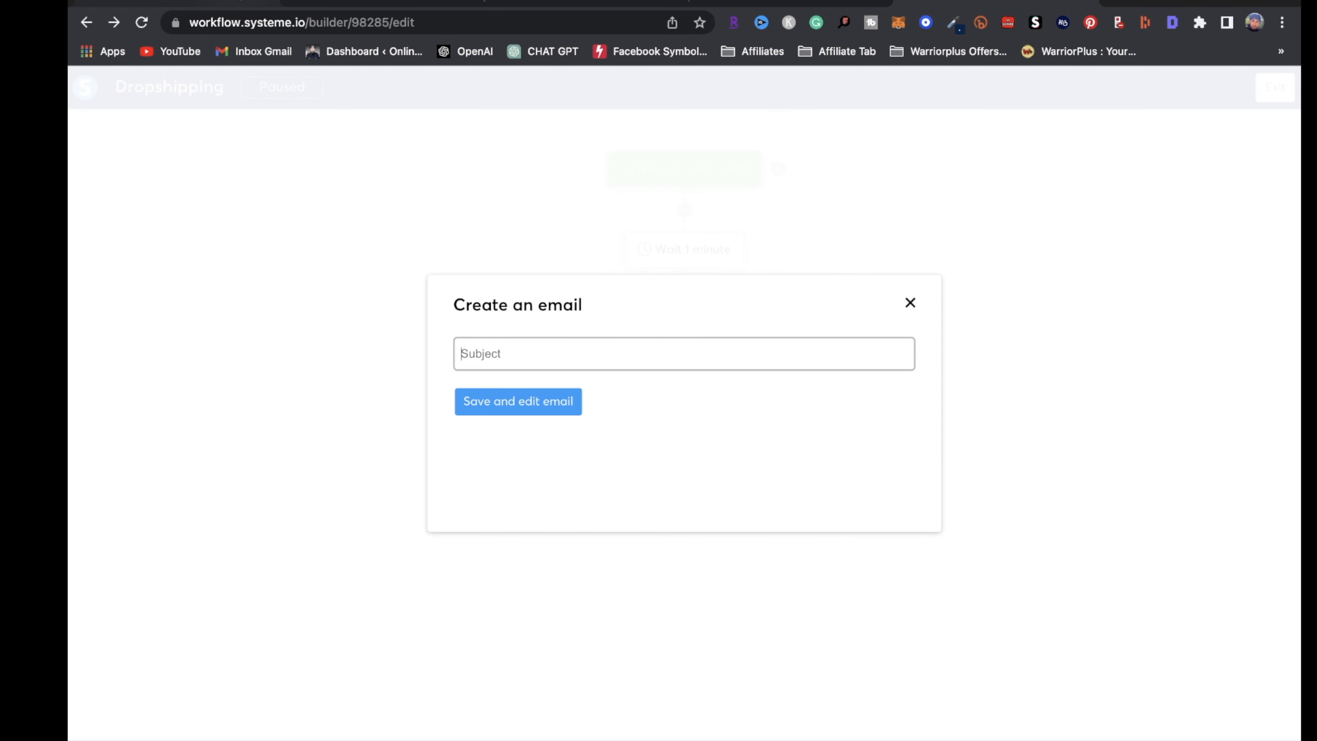
{"action": "left_click", "coordinate": [179, 2]}
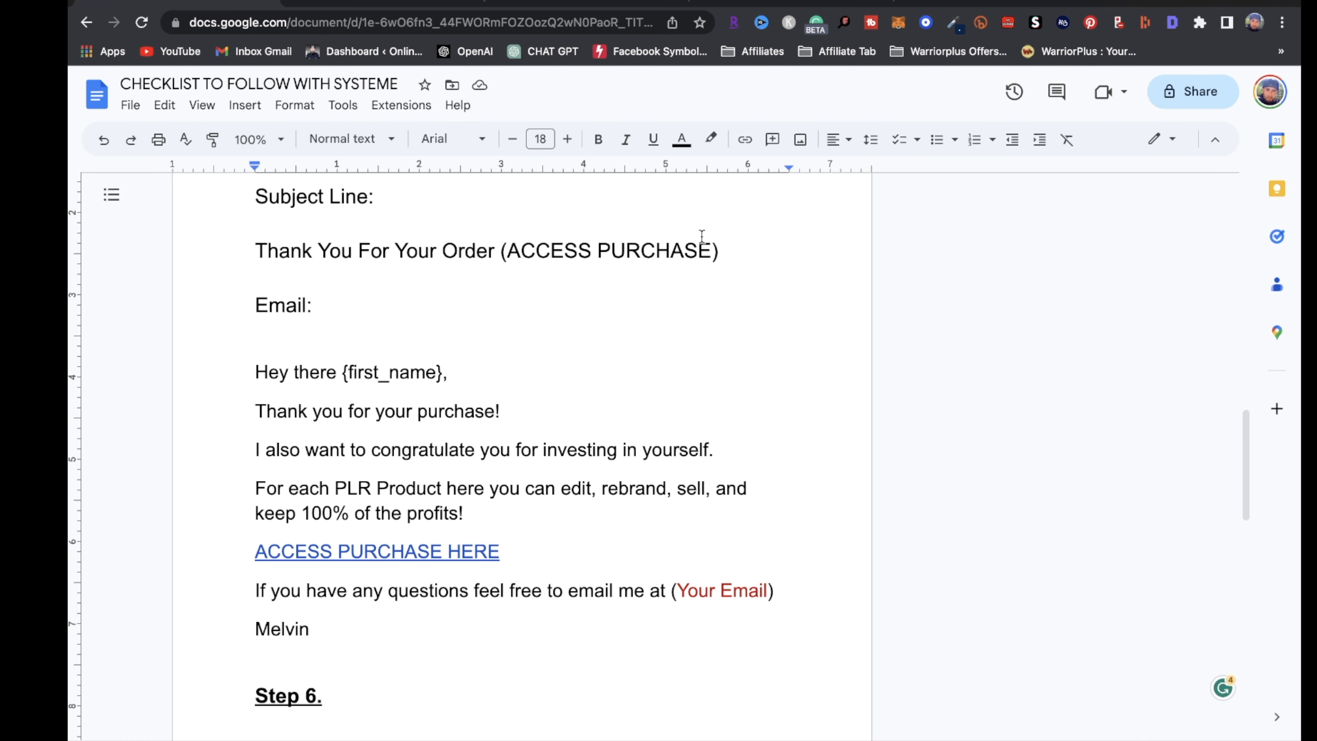
{"action": "triple_click", "coordinate": [730, 252]}
{"action": "key", "text": "ctrl+c"}
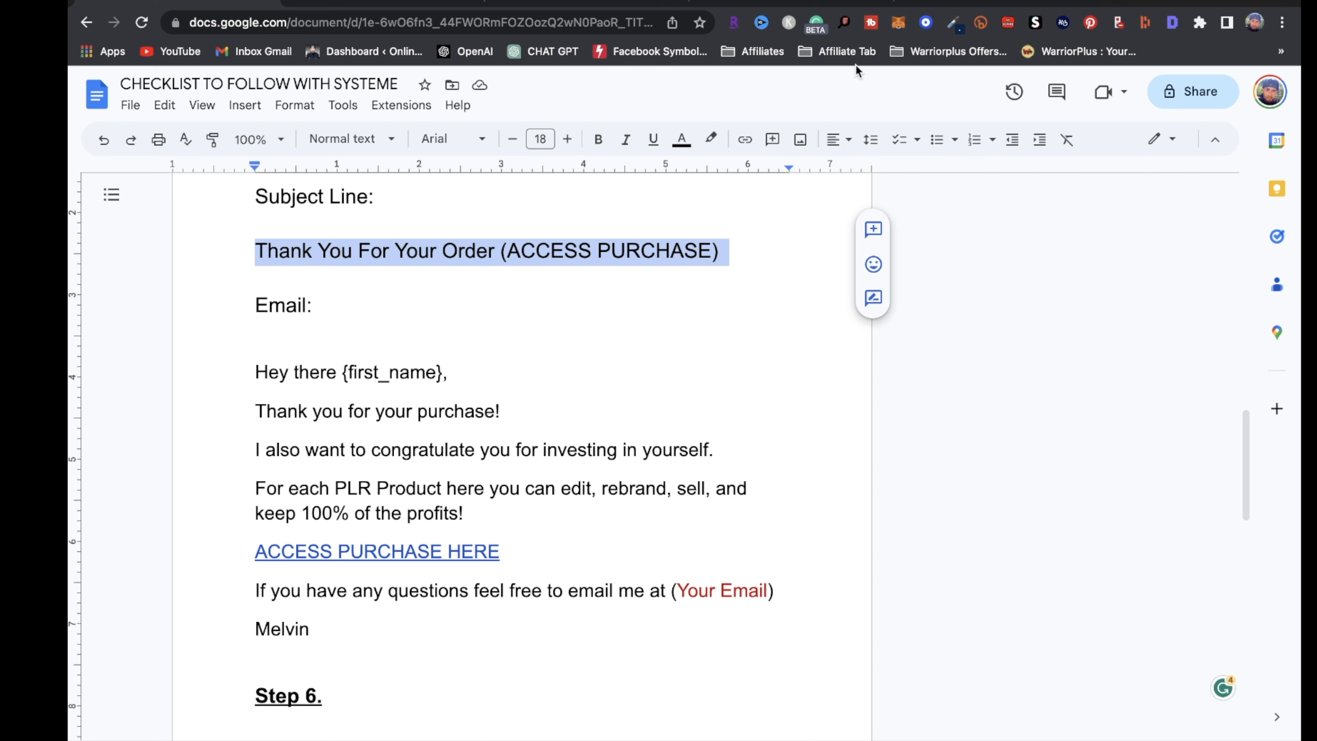
{"action": "left_click", "coordinate": [964, 2]}
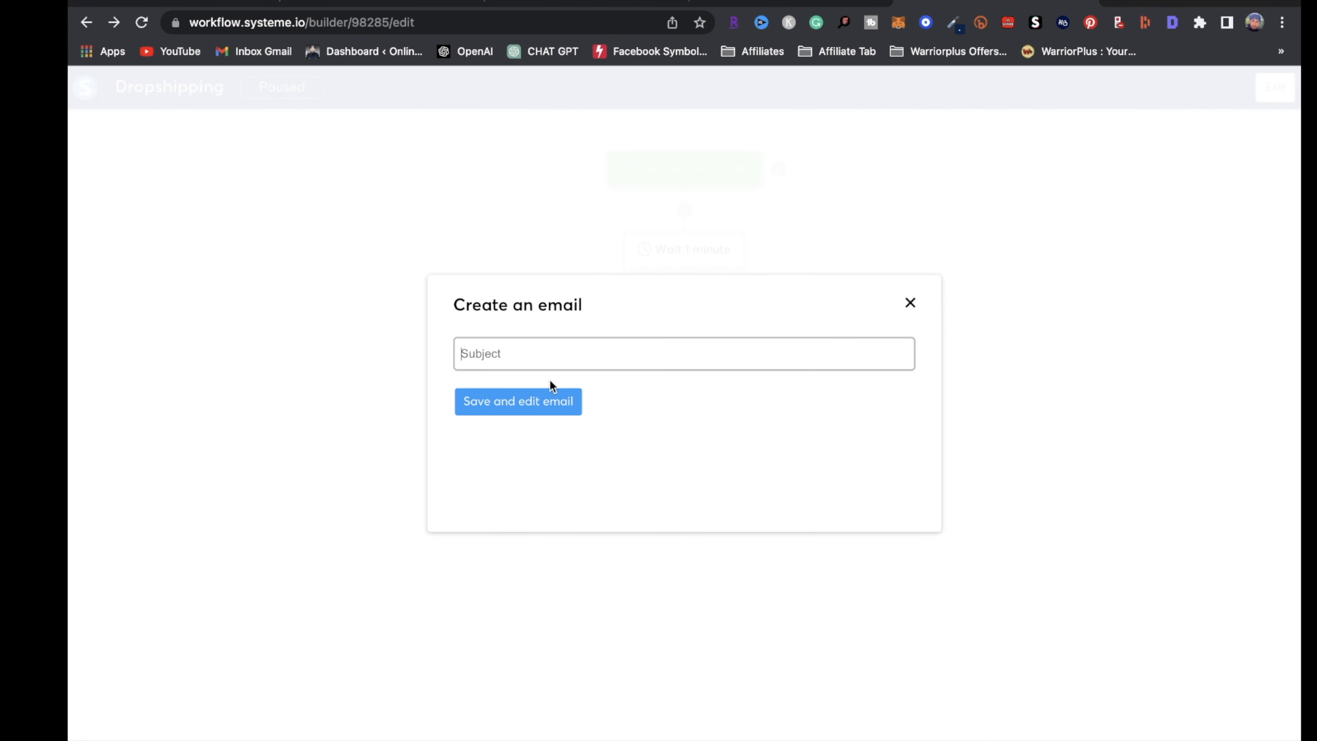
{"action": "key", "text": "ctrl+v"}
{"action": "left_click", "coordinate": [523, 412]}
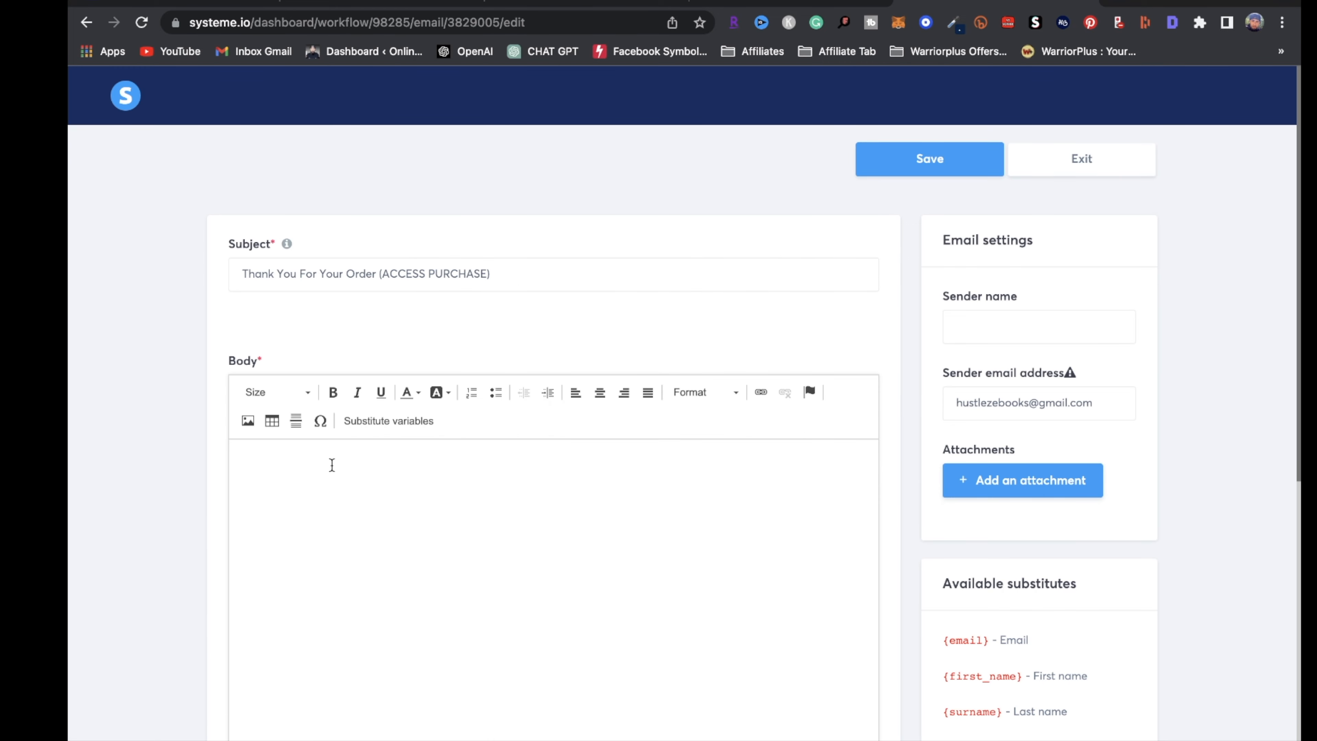
{"action": "left_click", "coordinate": [332, 465]}
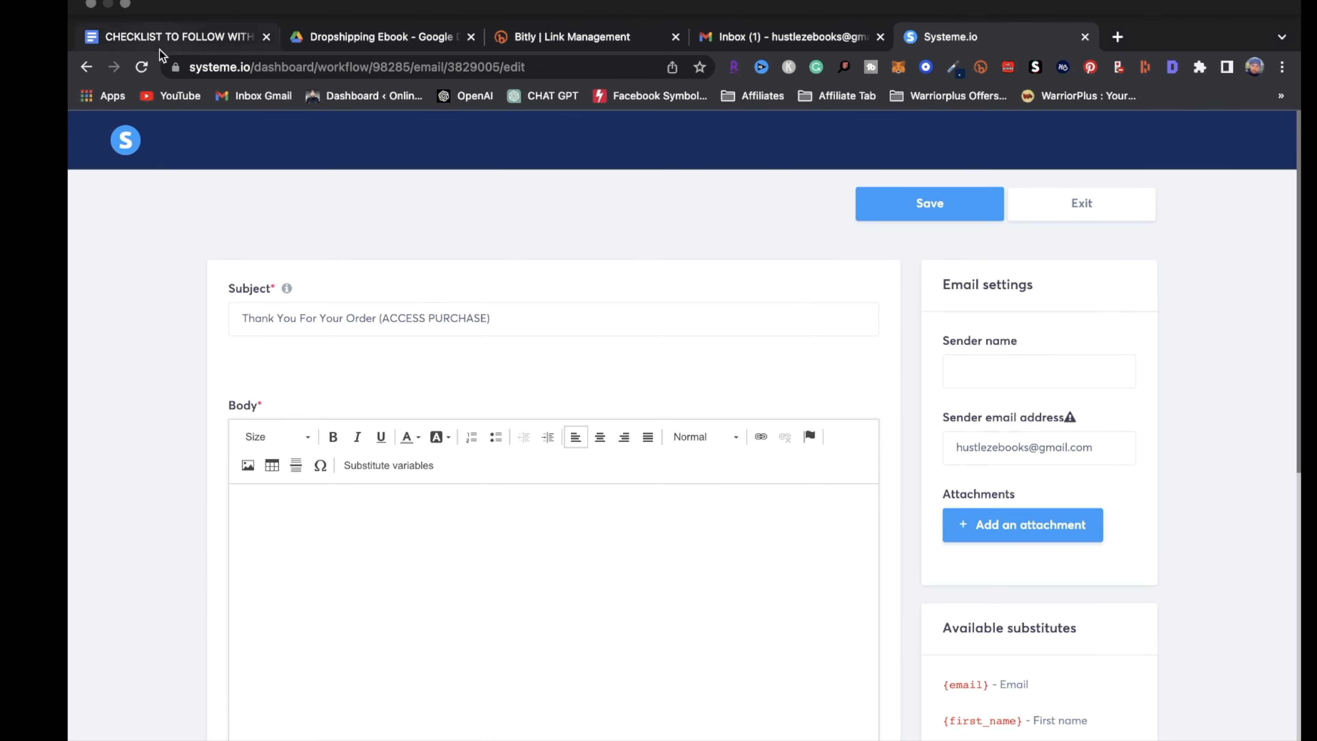
Copy the thank-you email text from the checklist doc into the email body
{"action": "left_click", "coordinate": [166, 38]}
{"action": "scroll", "coordinate": [326, 557], "scroll_direction": "down", "scroll_amount": 3}
{"action": "left_click_drag", "start_coordinate": [324, 553], "coordinate": [257, 231]}
{"action": "key", "text": "super+c"}
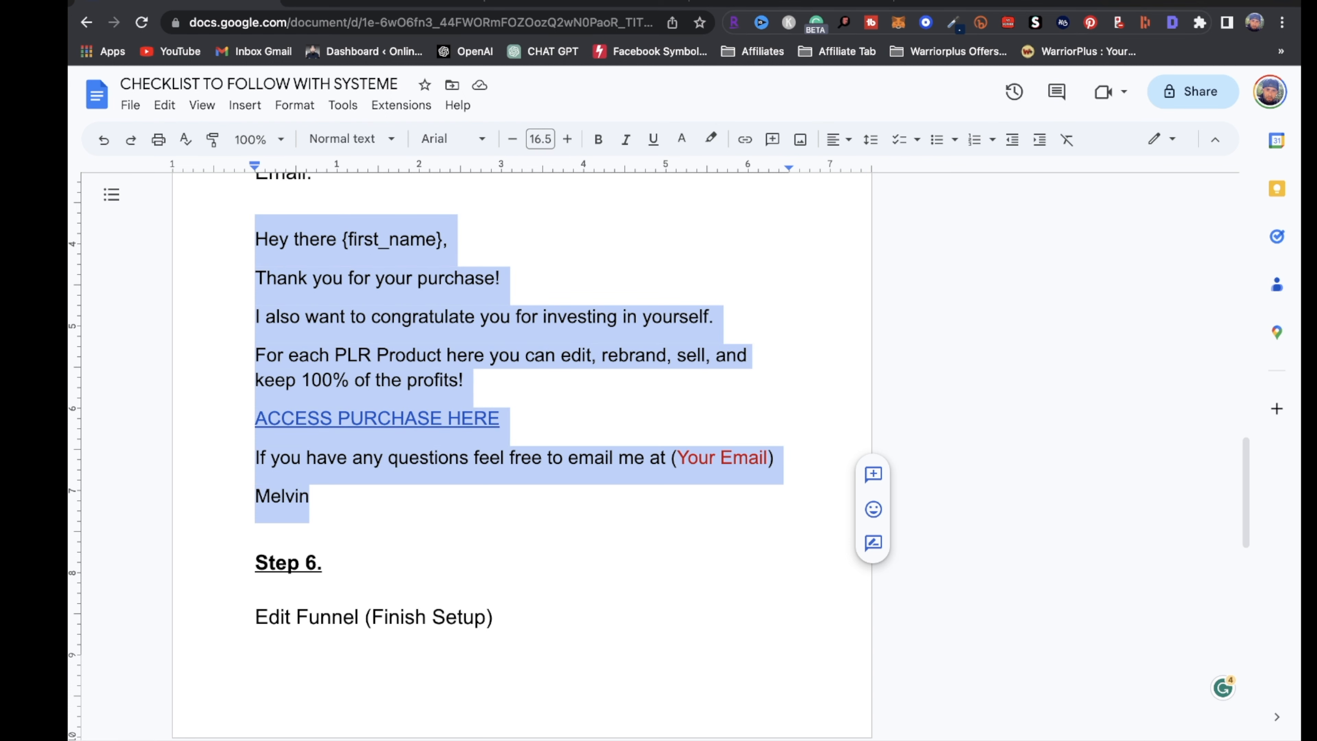
{"action": "left_click", "coordinate": [1003, 2]}
{"action": "key", "text": "super+v"}
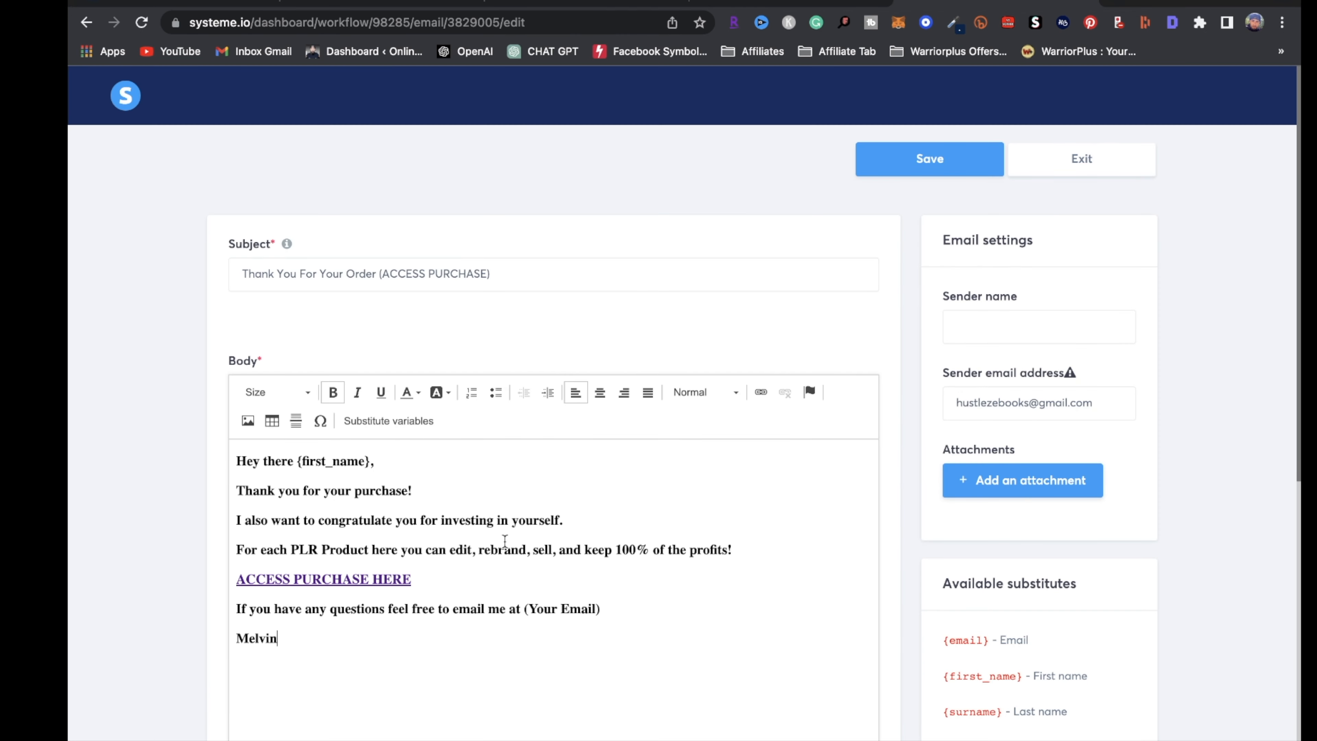
Unbold the body text, set it to size 20, and select the ACCESS PURCHASE HERE line
{"action": "left_click_drag", "start_coordinate": [355, 651], "coordinate": [136, 451]}
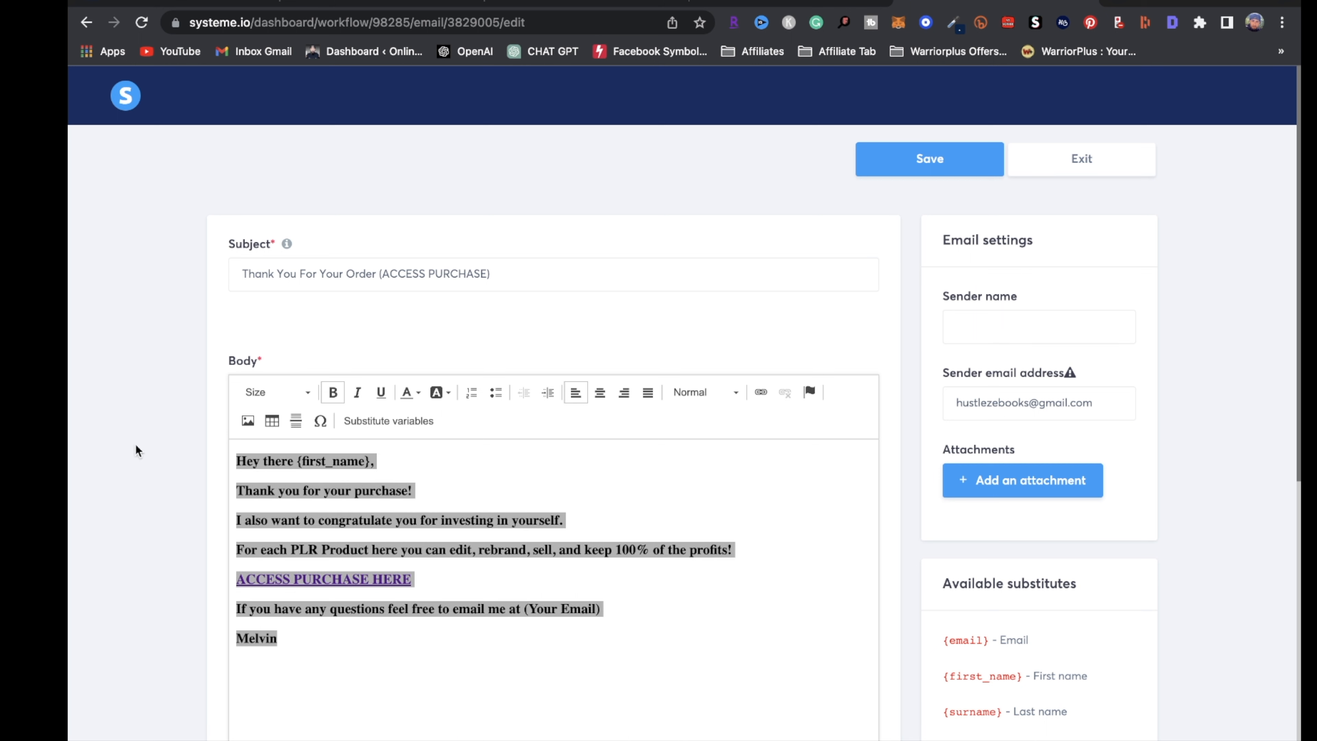
{"action": "left_click", "coordinate": [333, 393]}
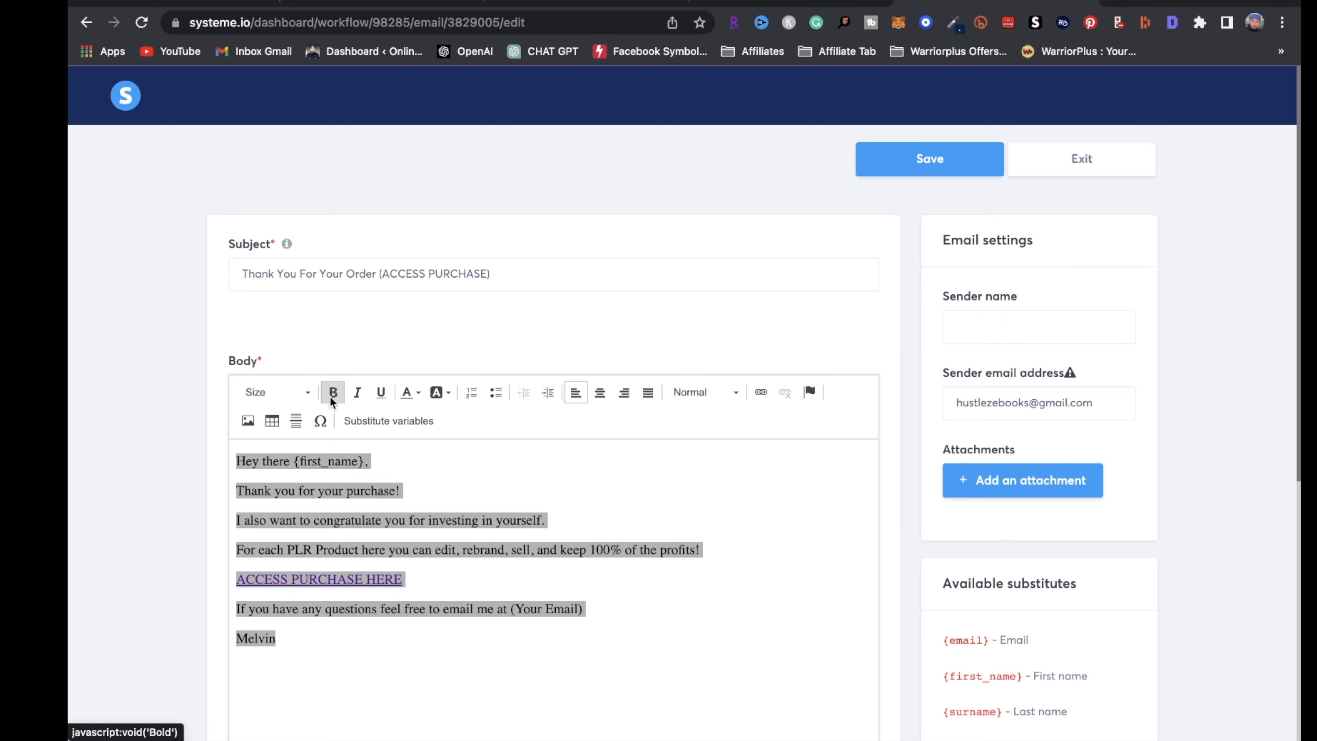
{"action": "left_click", "coordinate": [275, 392]}
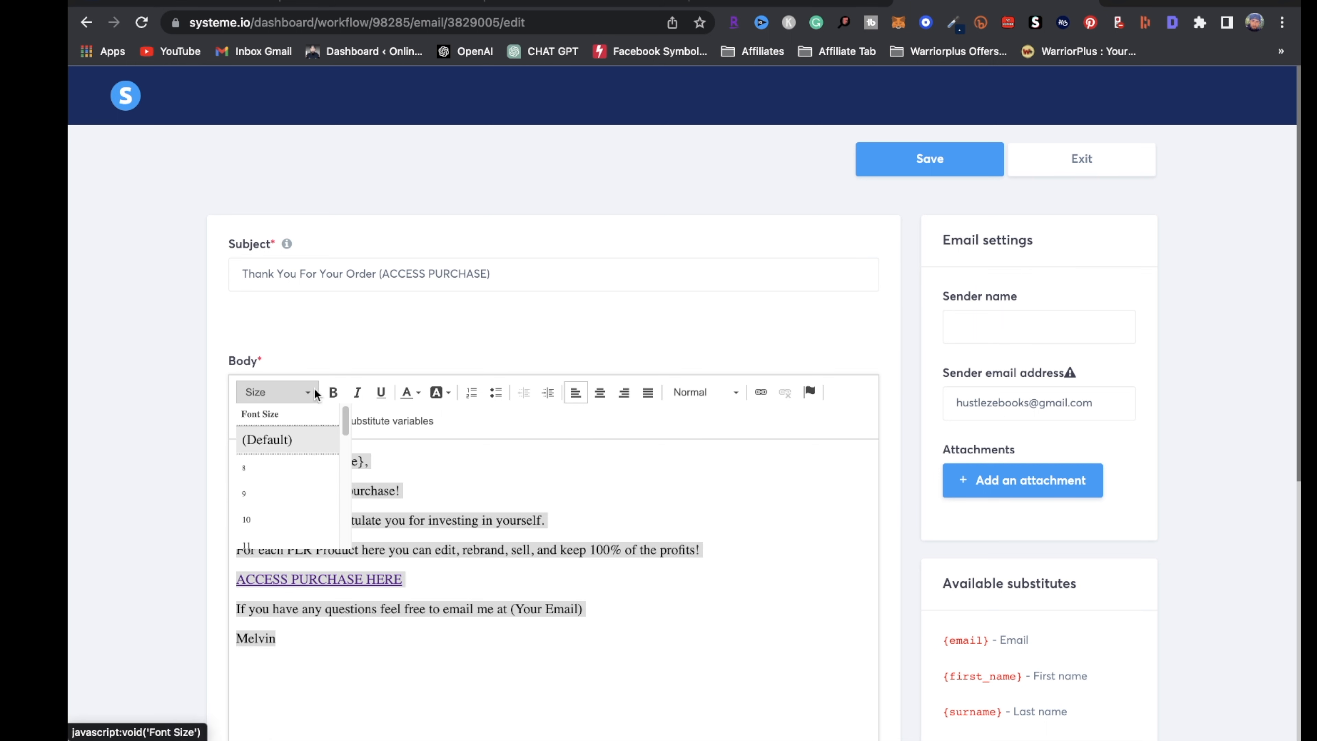
{"action": "scroll", "coordinate": [282, 493], "scroll_direction": "down", "scroll_amount": 5}
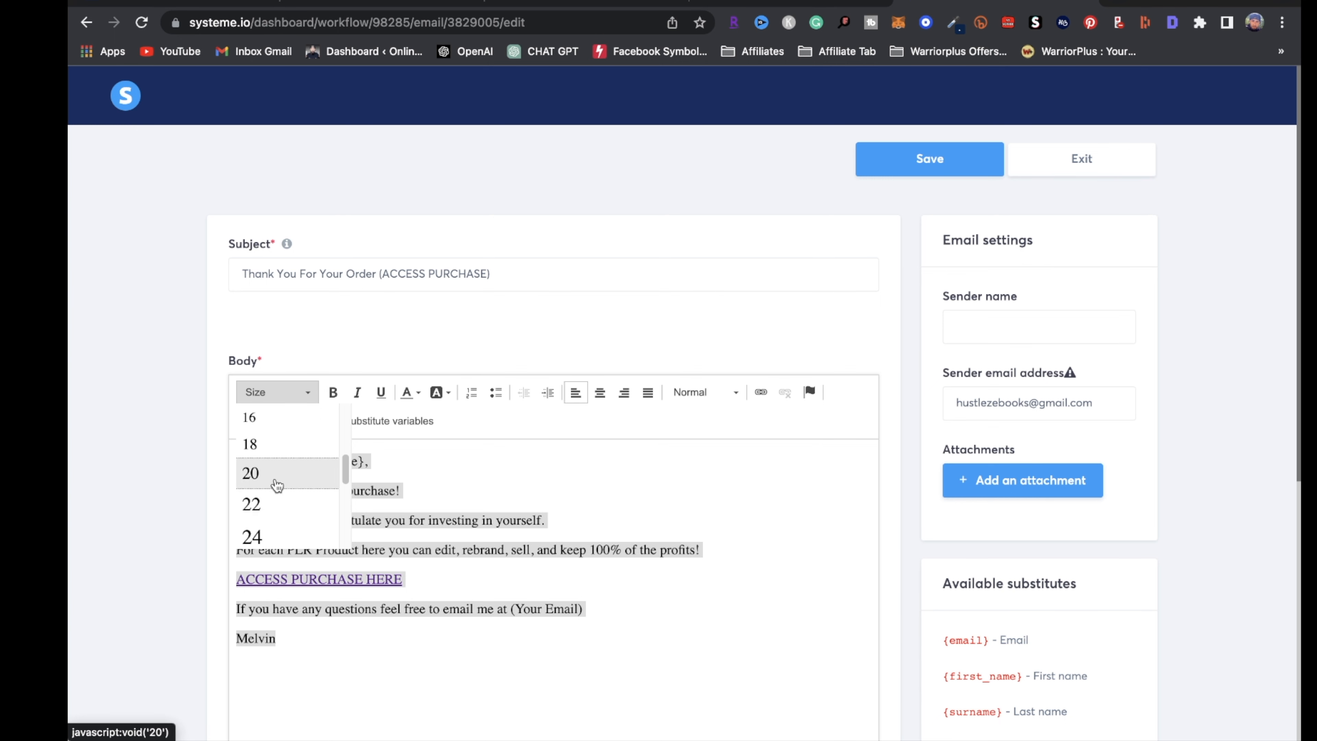
{"action": "left_click", "coordinate": [280, 470]}
{"action": "left_click", "coordinate": [486, 610]}
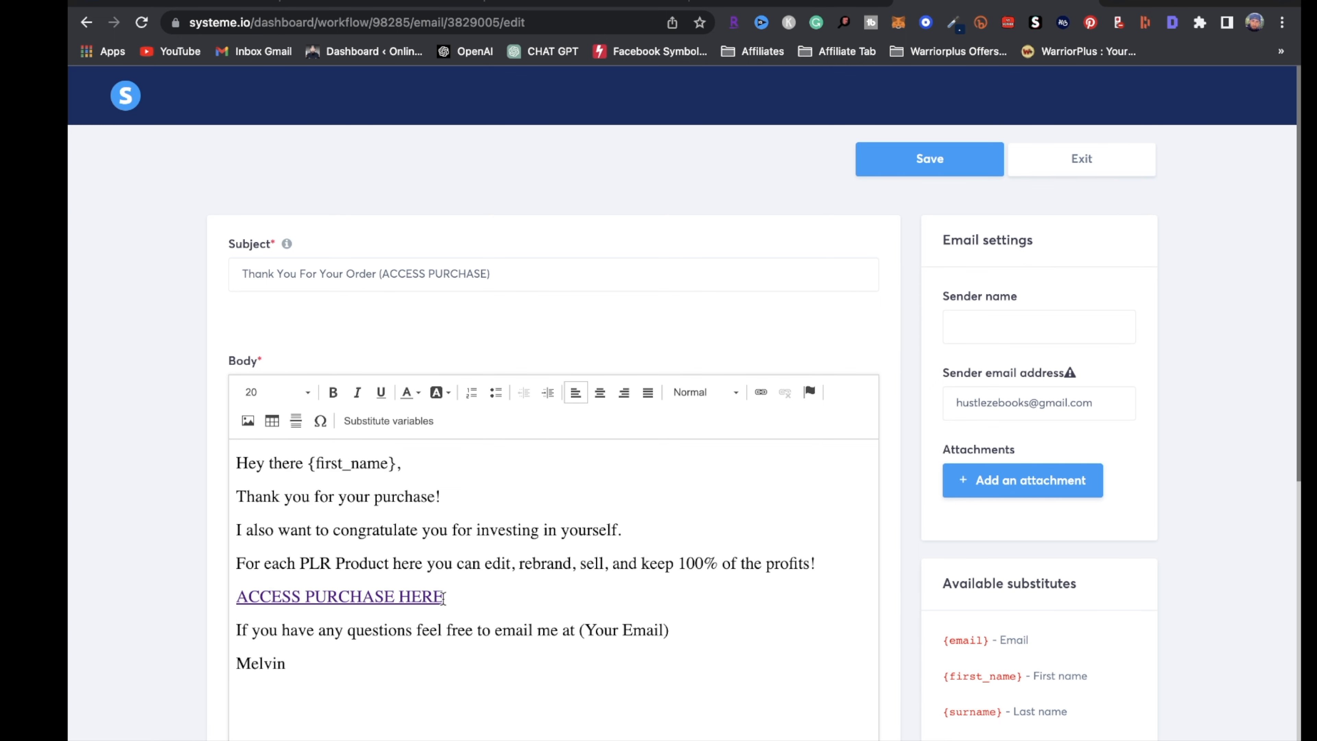
{"action": "left_click_drag", "start_coordinate": [441, 593], "coordinate": [236, 596]}
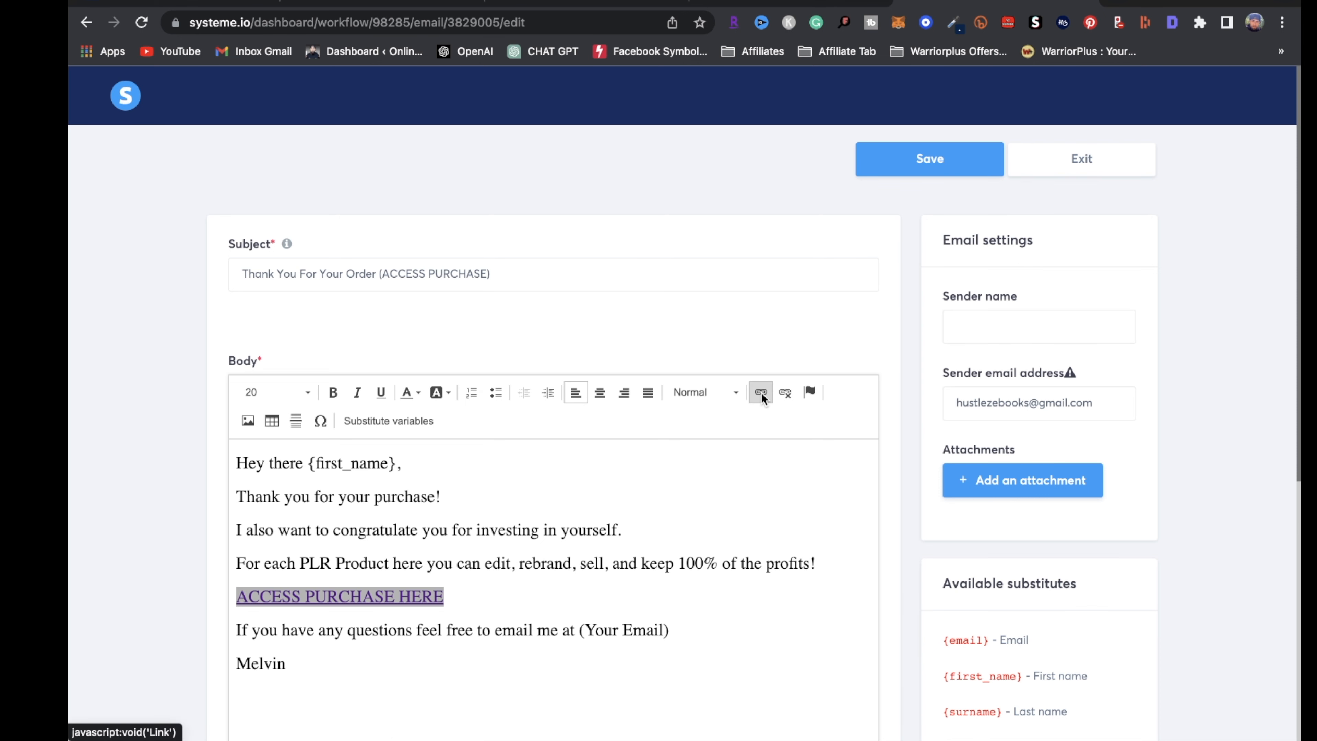
{"action": "left_click", "coordinate": [359, 2]}
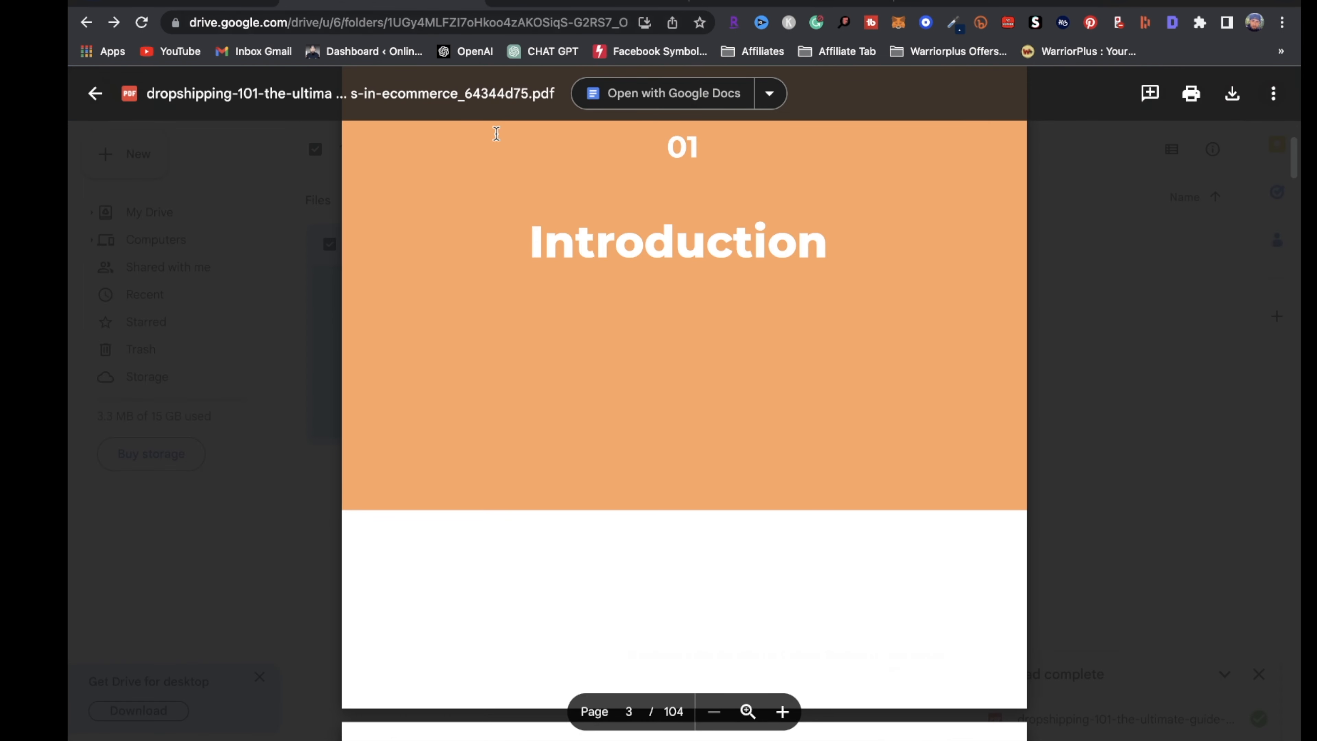
Copy the ebook PDF's anyone-with-the-link share link from its Share dialog
{"action": "left_click", "coordinate": [95, 93]}
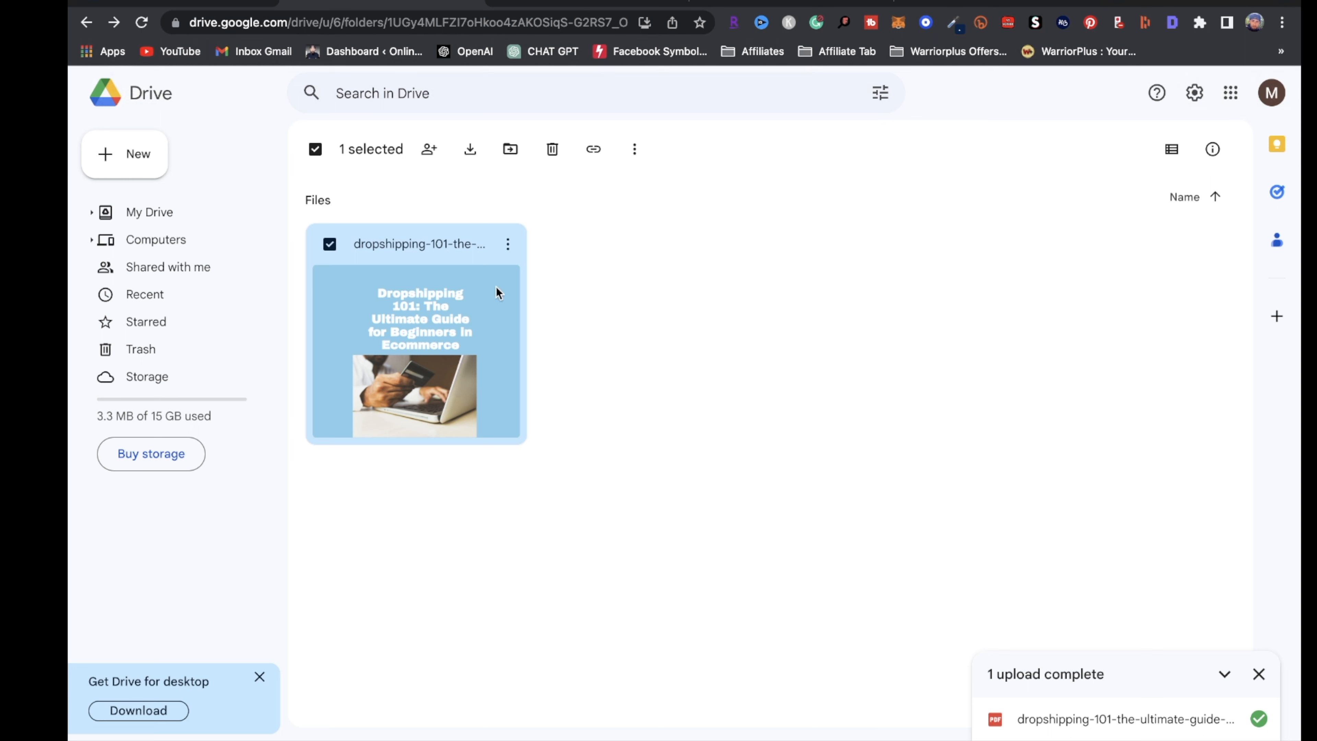
{"action": "left_click", "coordinate": [508, 244]}
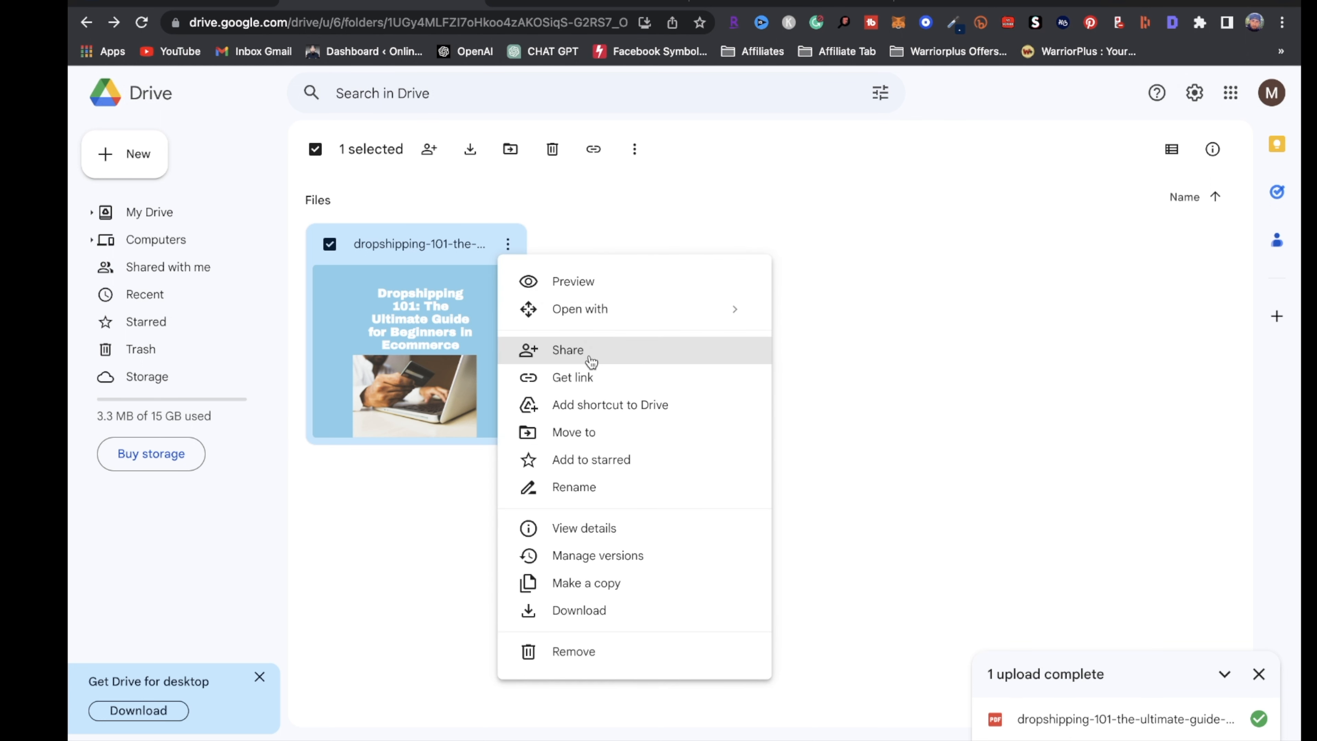
{"action": "left_click", "coordinate": [627, 353]}
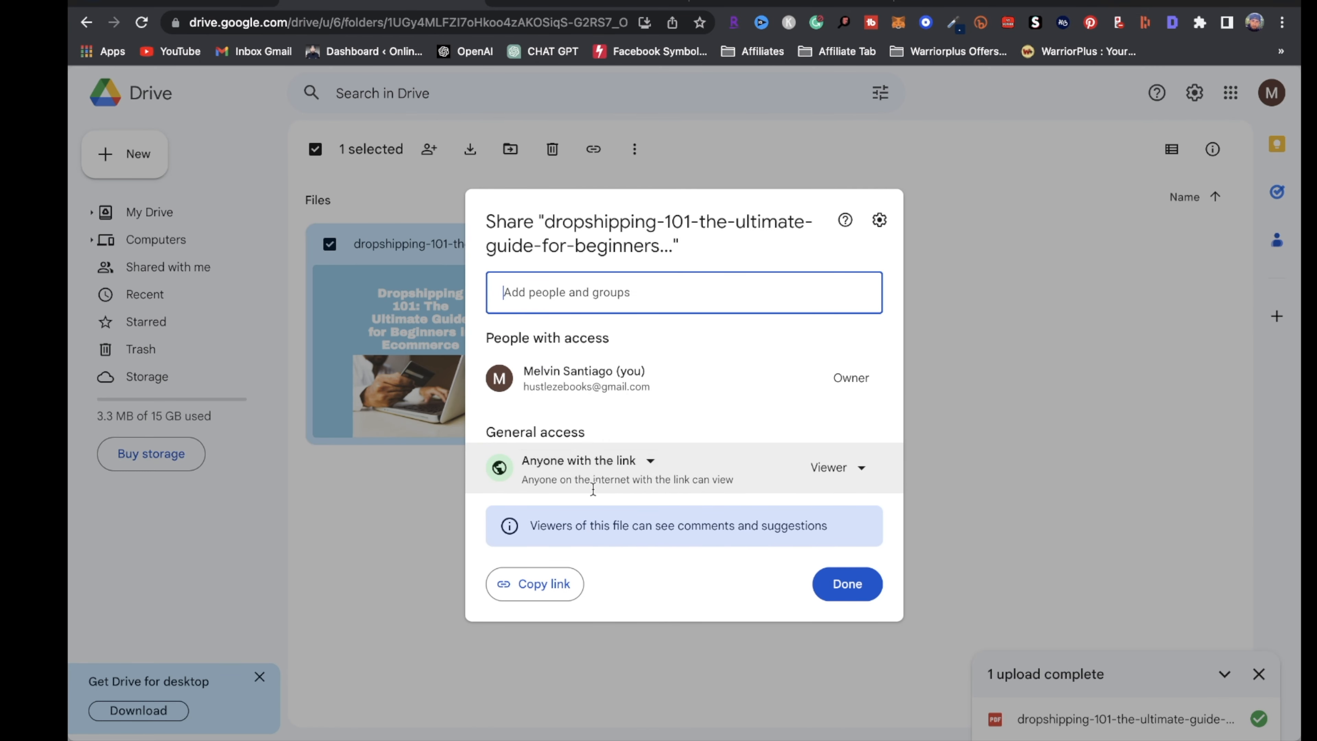
{"action": "left_click", "coordinate": [543, 585]}
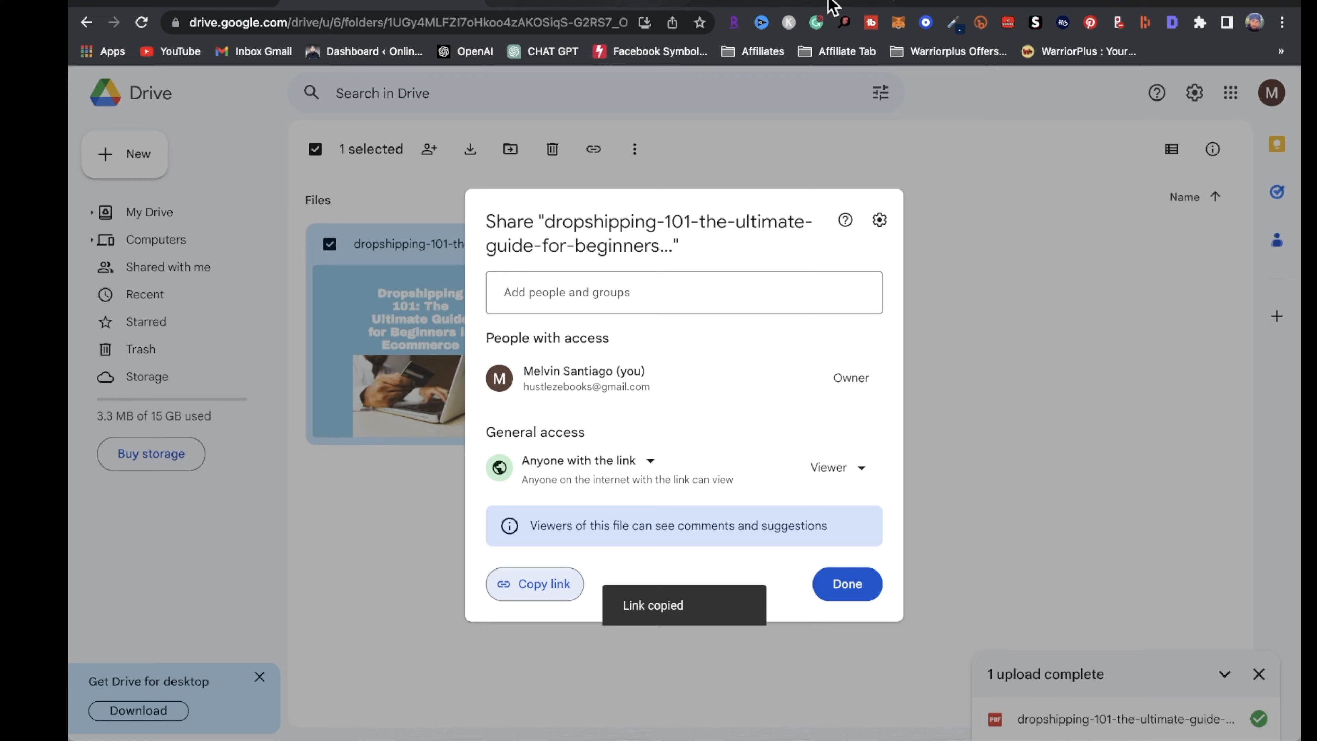
Link ACCESS PURCHASE HERE to the copied Drive PDF URL
{"action": "mouse_move", "coordinate": [752, 5]}
{"action": "left_click", "coordinate": [968, 38]}
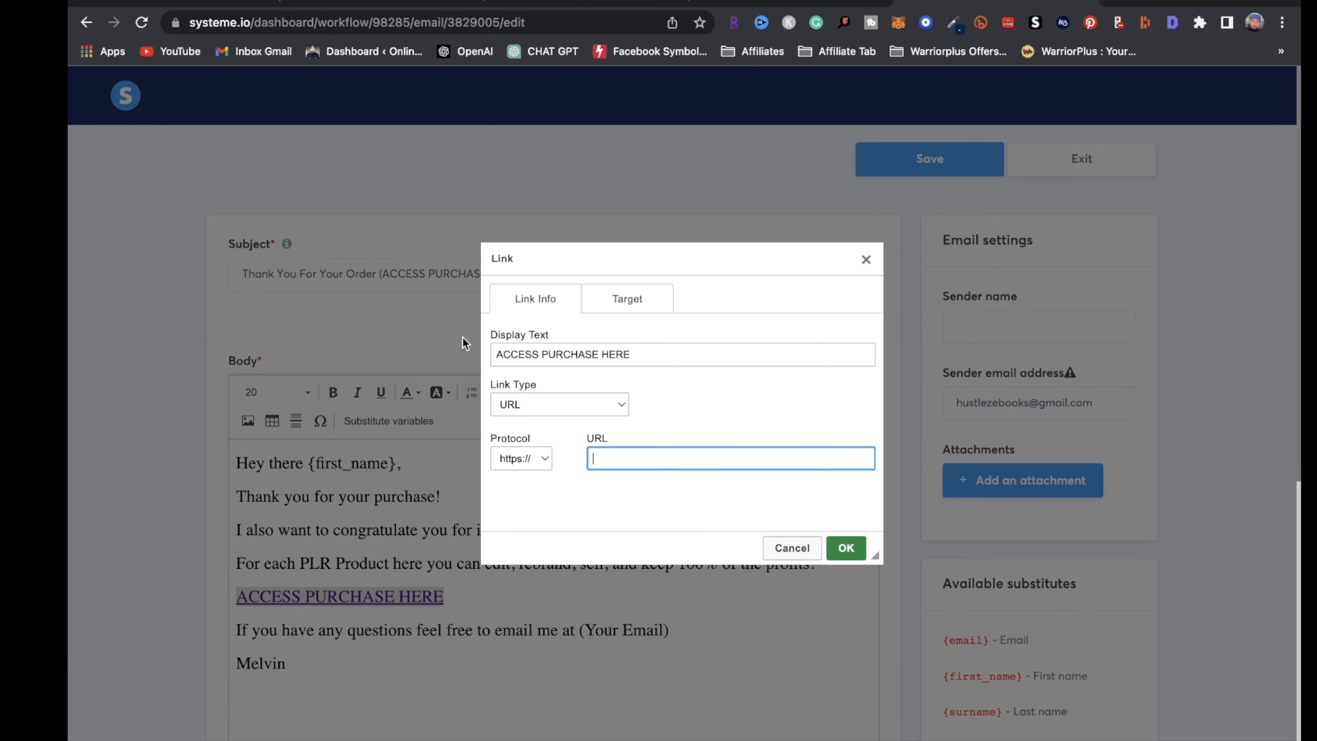
{"action": "key", "text": "ctrl+v"}
{"action": "left_click", "coordinate": [862, 549]}
Change the greeting to 'Hey {first_name}' by removing 'there'
{"action": "scroll", "coordinate": [311, 519], "scroll_direction": "down", "scroll_amount": 3}
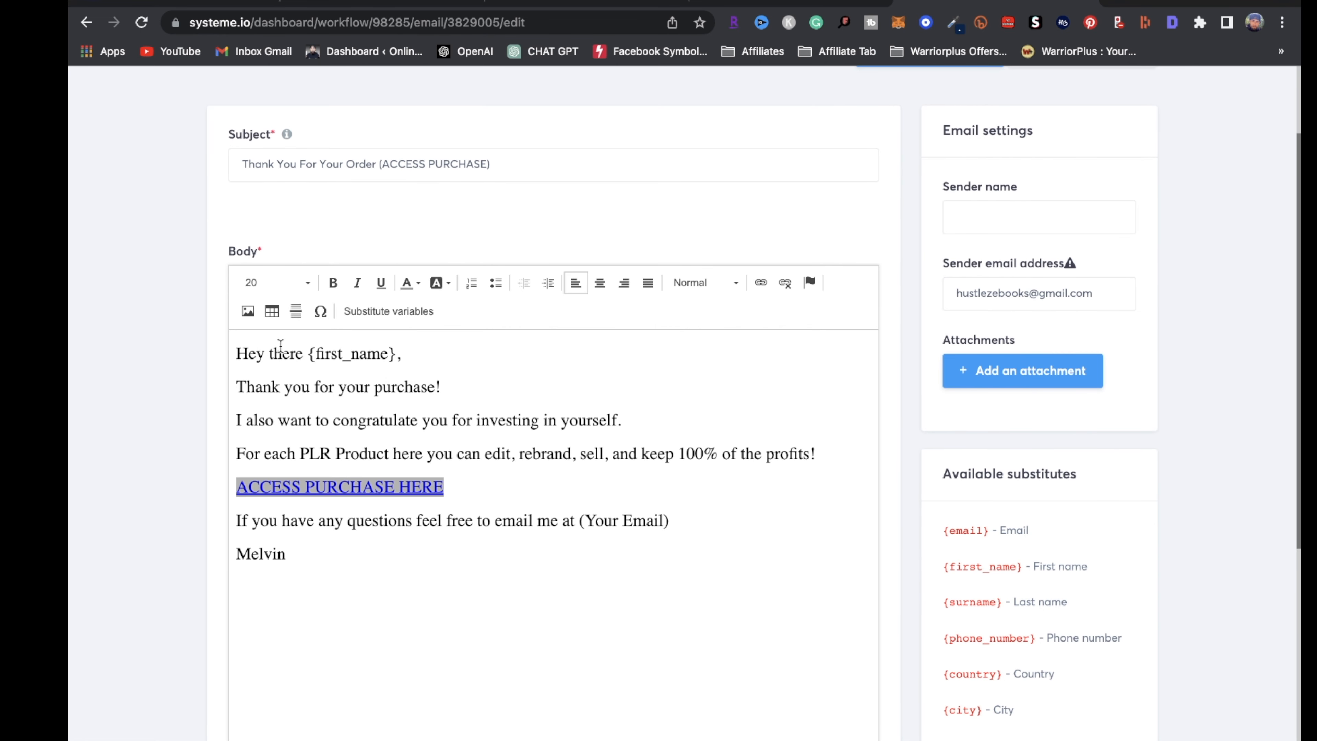
{"action": "left_click", "coordinate": [310, 356]}
{"action": "key", "text": "BackSpace"}
{"action": "key", "text": "BackSpace"}
{"action": "key", "text": "BackSpace"}
{"action": "key", "text": "BackSpace"}
{"action": "key", "text": "BackSpace"}
{"action": "key", "text": "BackSpace"}
{"action": "key", "text": "BackSpace"}
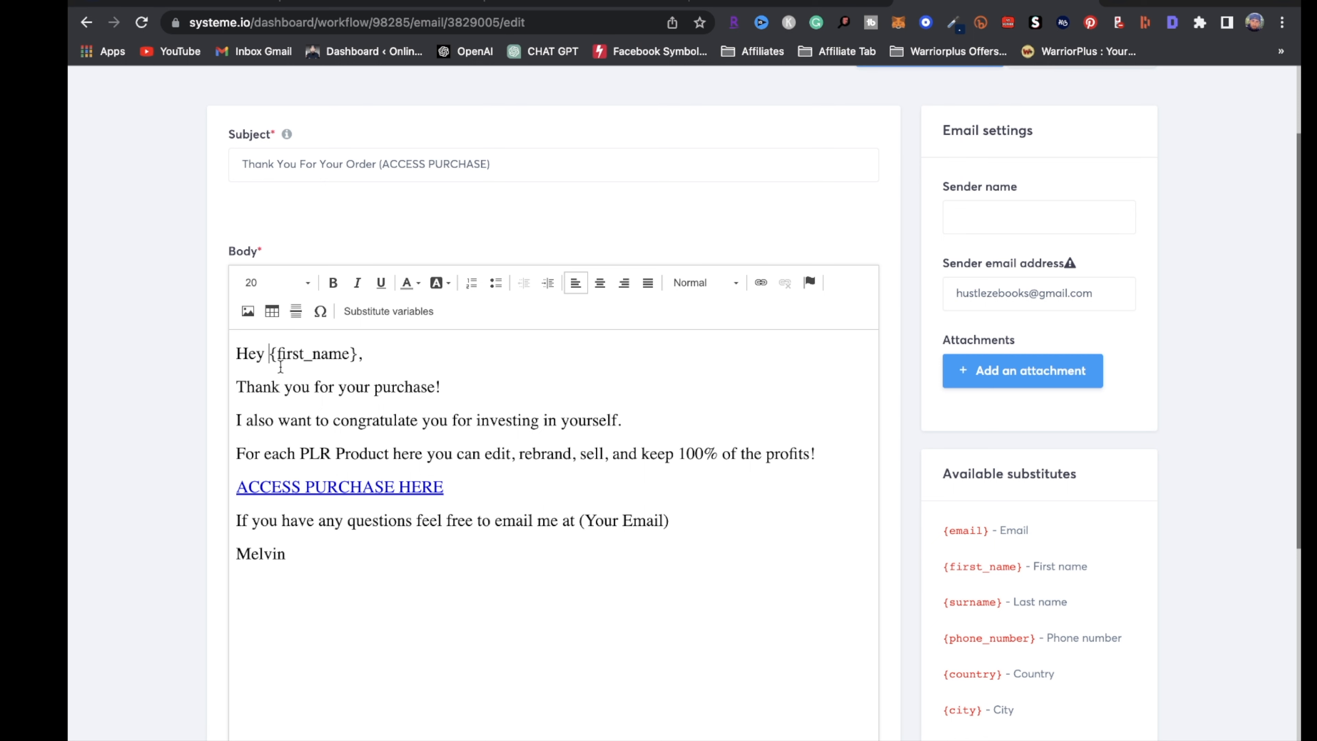
{"action": "scroll", "coordinate": [620, 396], "scroll_direction": "up", "scroll_amount": 3}
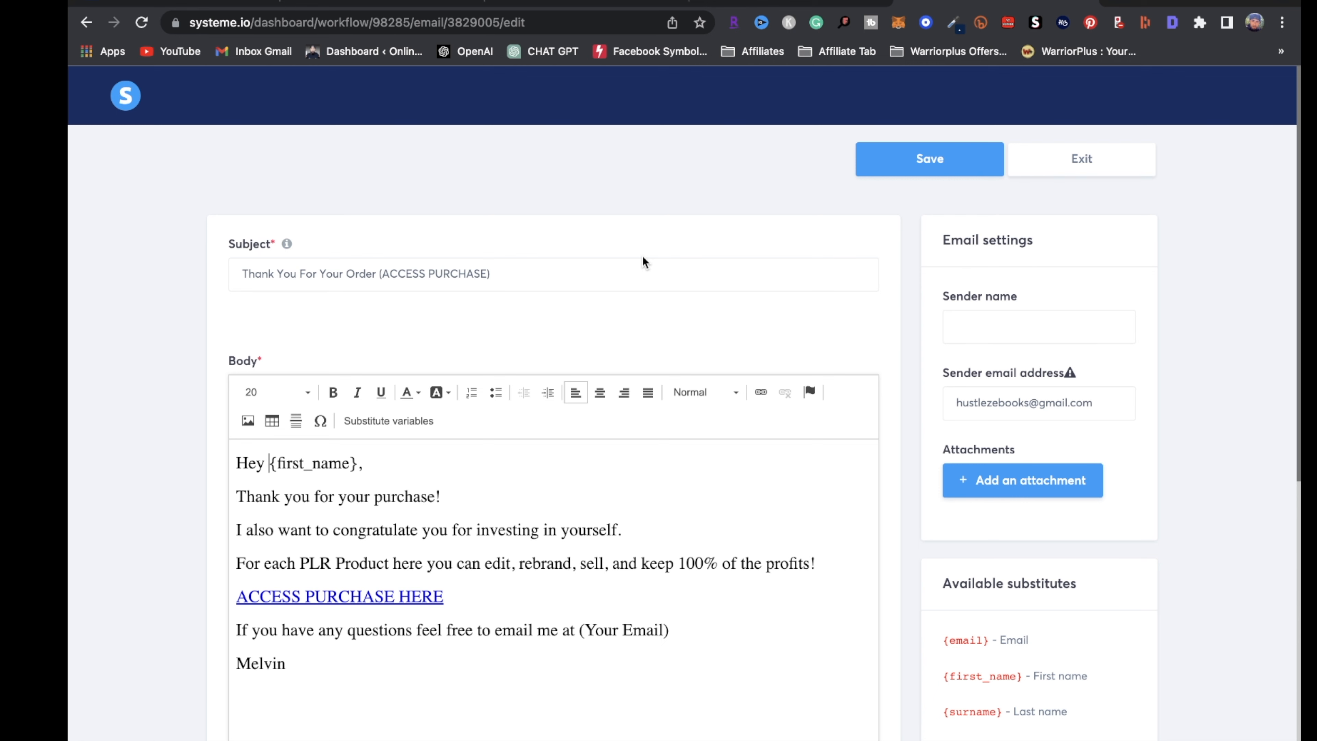
{"action": "scroll", "coordinate": [1008, 445], "scroll_direction": "down", "scroll_amount": 1}
{"action": "scroll", "coordinate": [1008, 473], "scroll_direction": "down", "scroll_amount": 2}
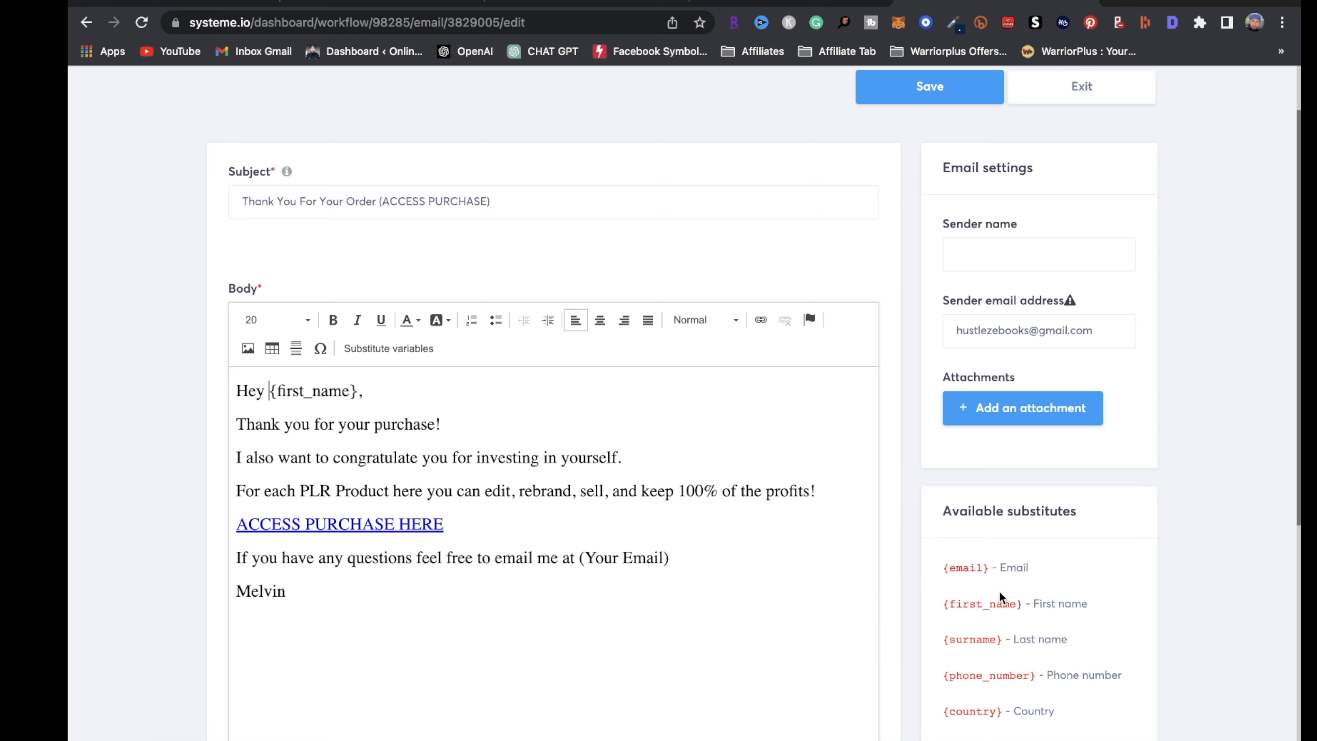
{"action": "scroll", "coordinate": [999, 591], "scroll_direction": "down", "scroll_amount": 6}
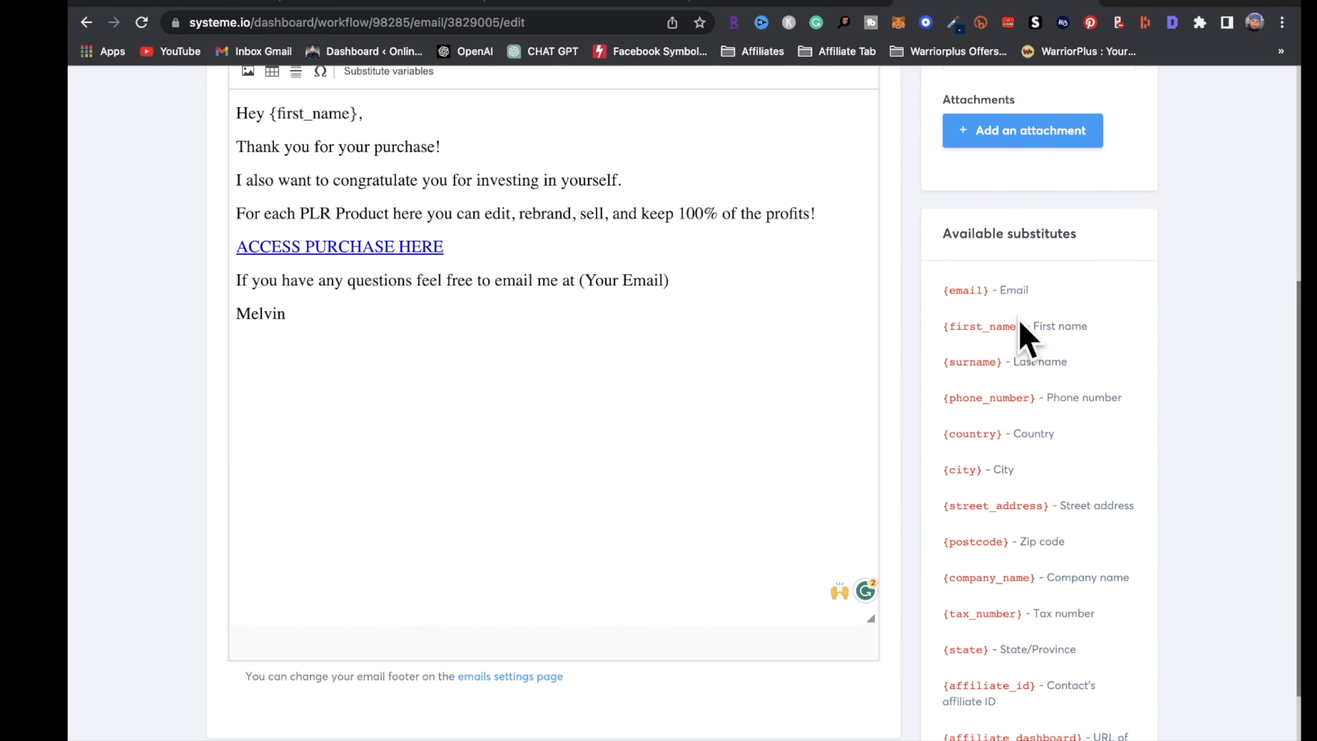
{"action": "left_click_drag", "start_coordinate": [1021, 323], "coordinate": [921, 337]}
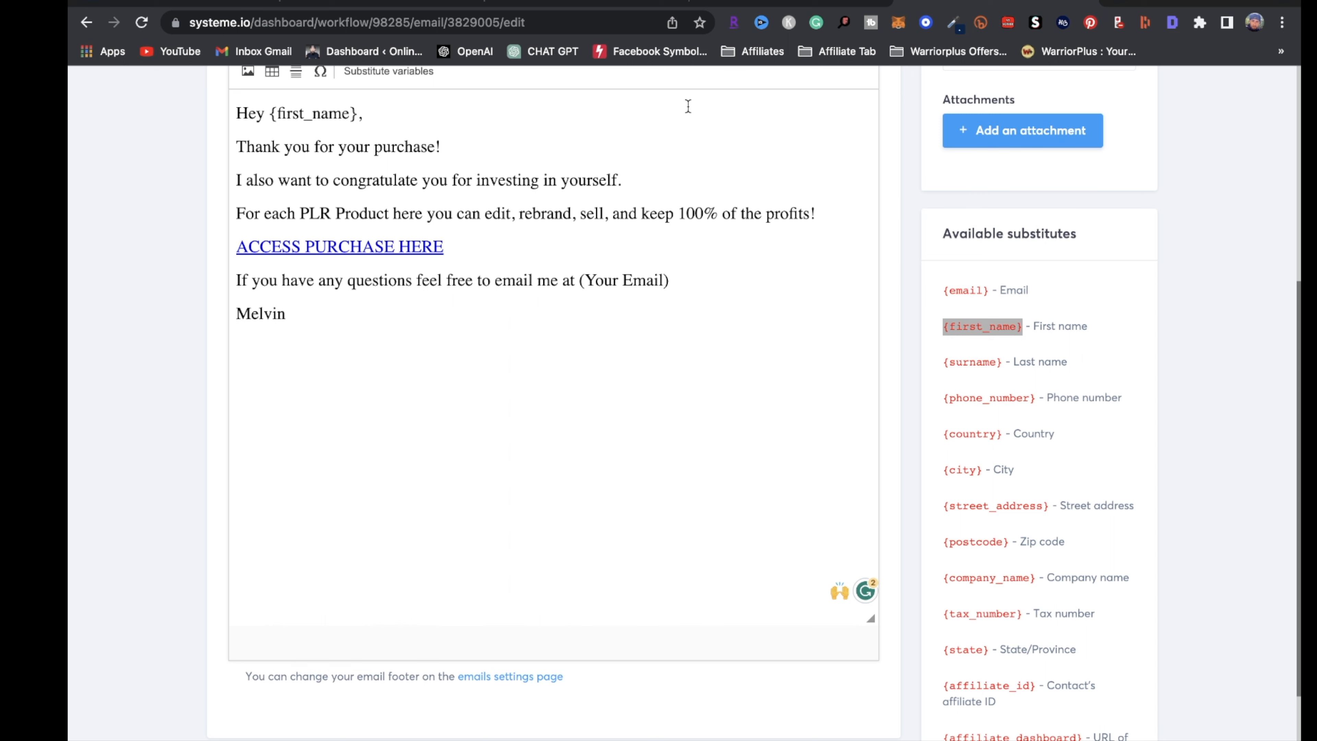
{"action": "left_click_drag", "start_coordinate": [357, 114], "coordinate": [257, 114]}
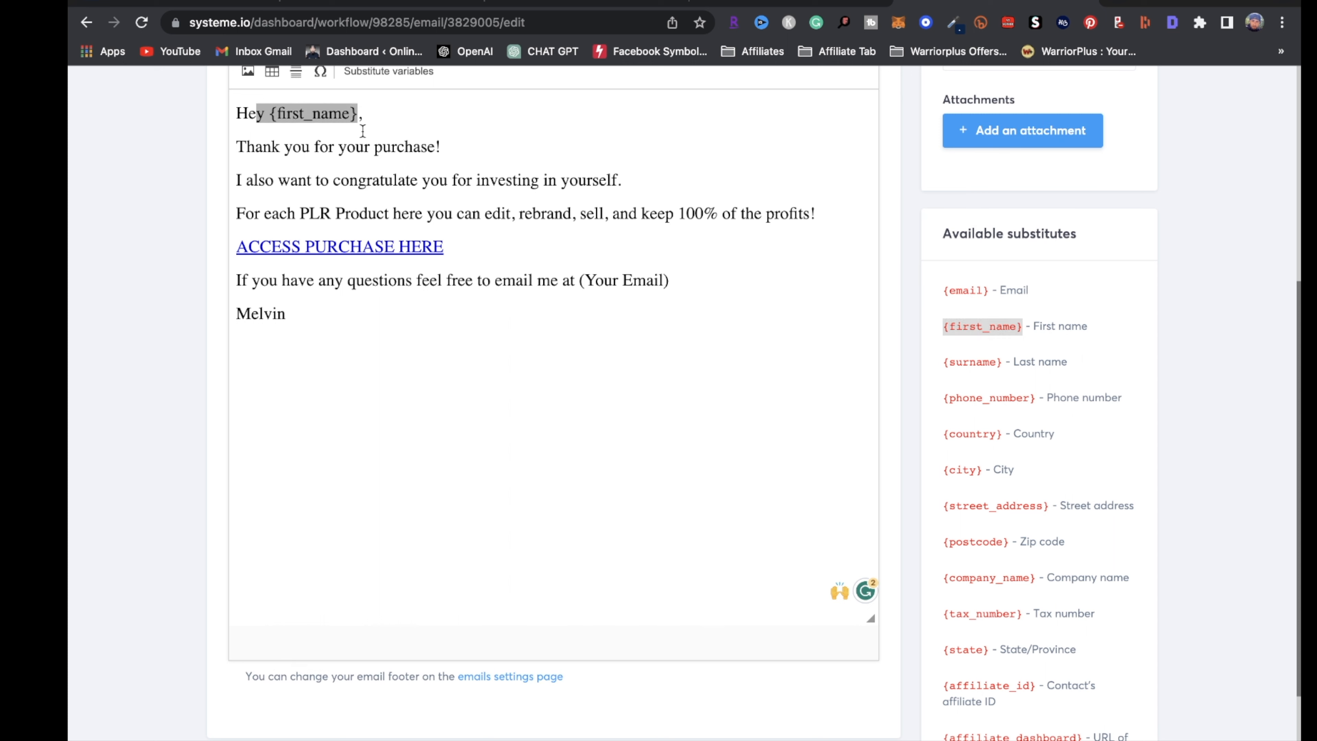
{"action": "left_click", "coordinate": [431, 313]}
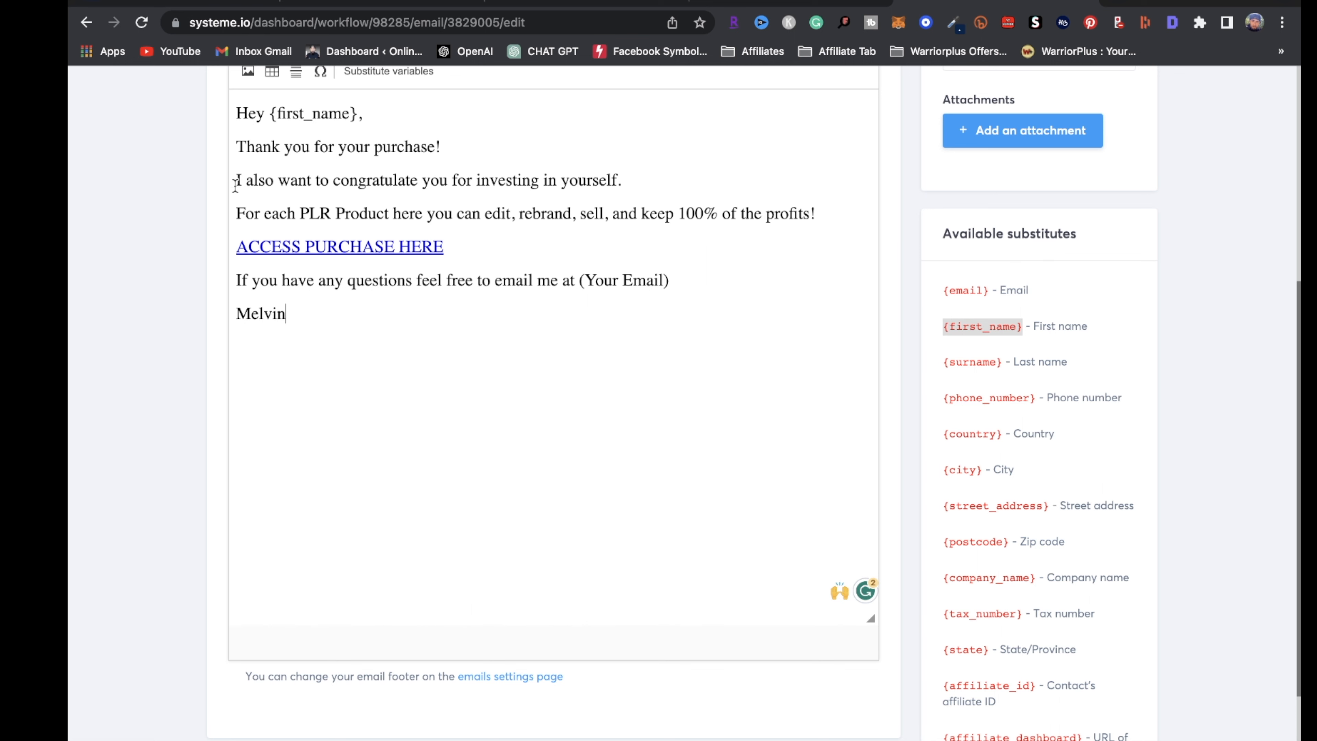
Enter the sender name and save the email to the workflow
{"action": "scroll", "coordinate": [415, 335], "scroll_direction": "up", "scroll_amount": 5}
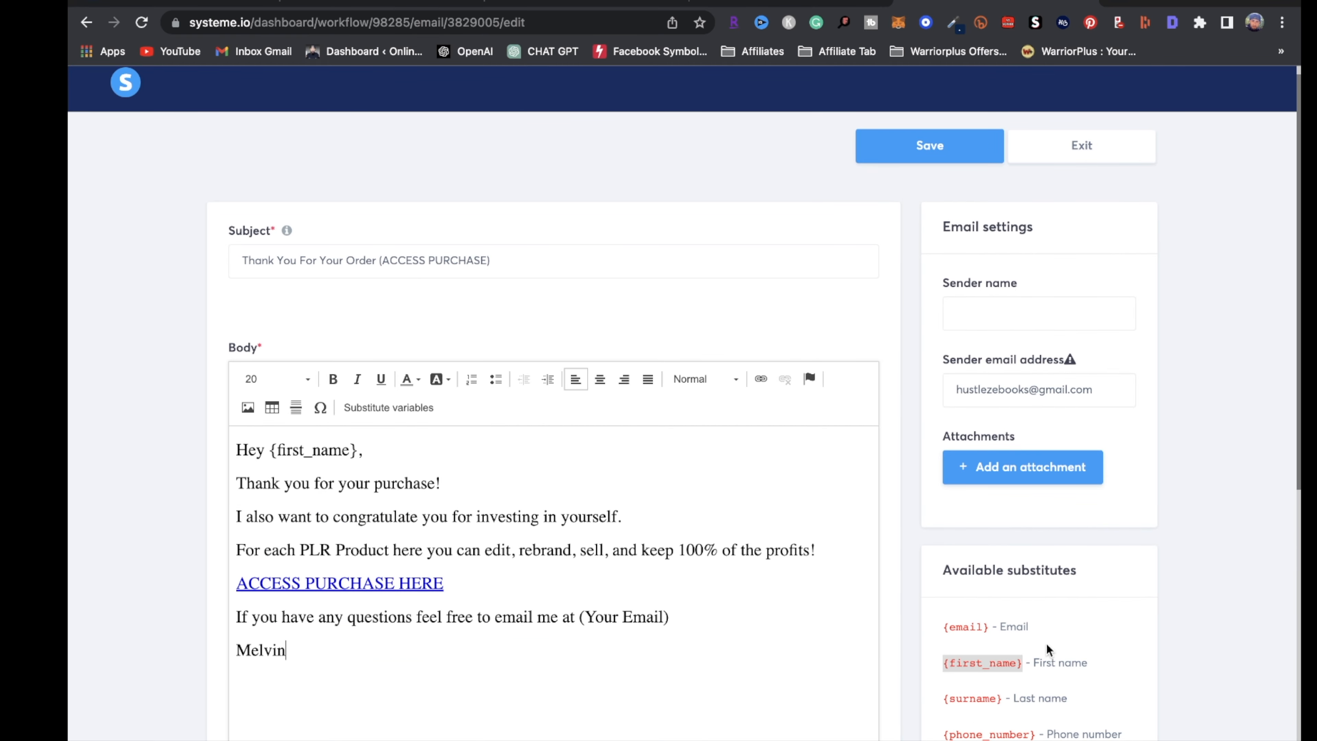
{"action": "left_click", "coordinate": [928, 144]}
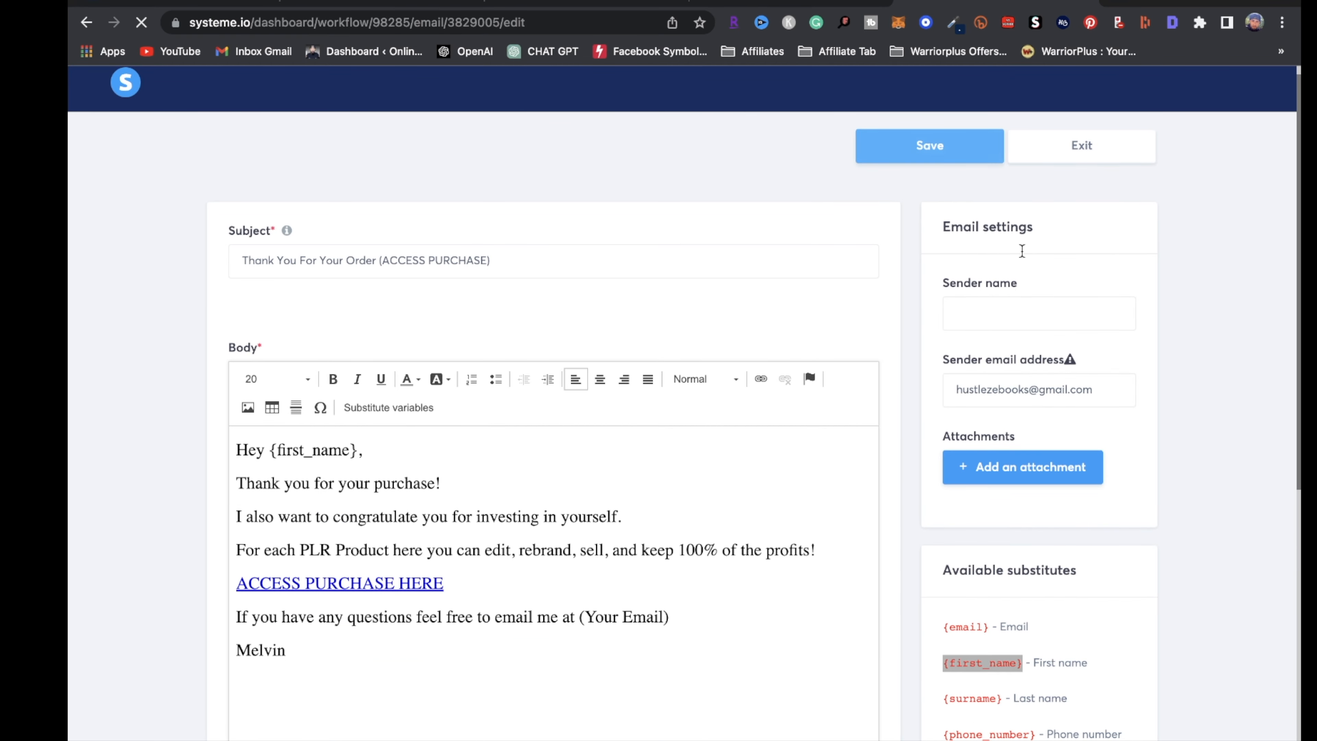
{"action": "left_click", "coordinate": [1021, 312]}
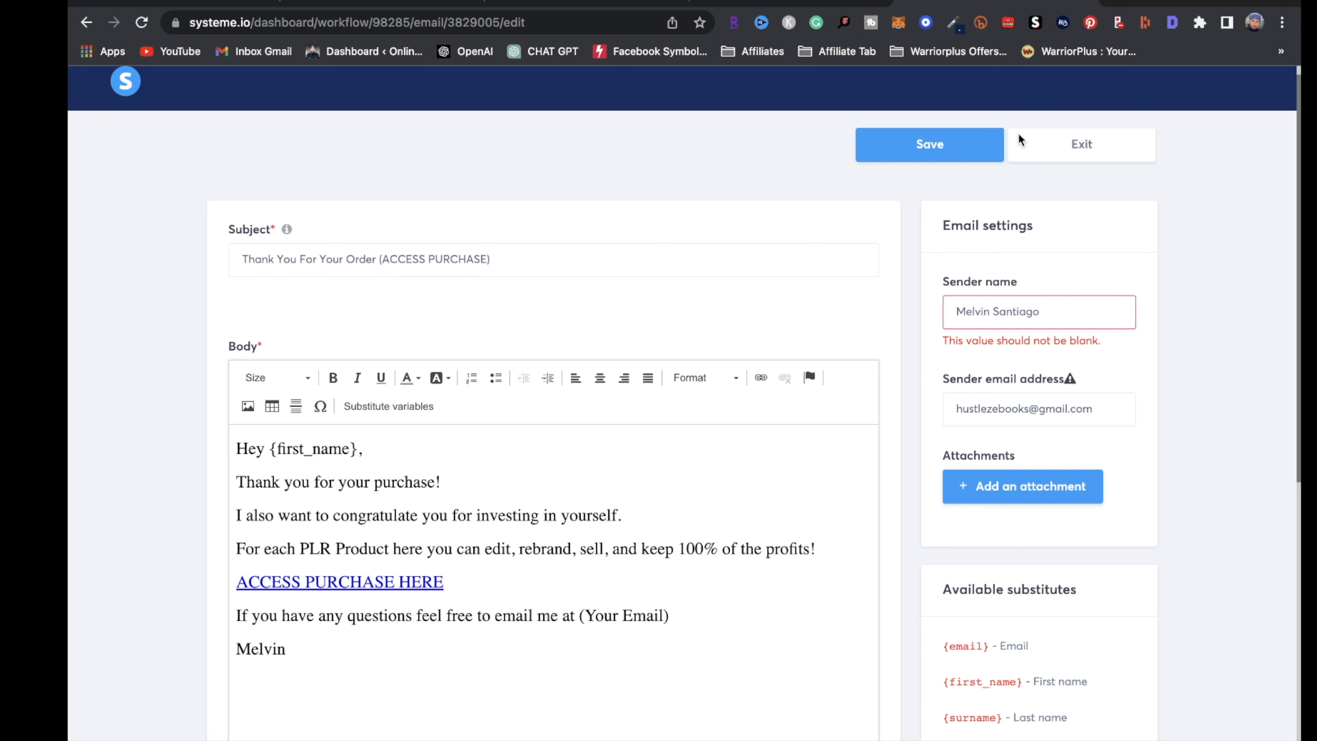
{"action": "left_click", "coordinate": [918, 148]}
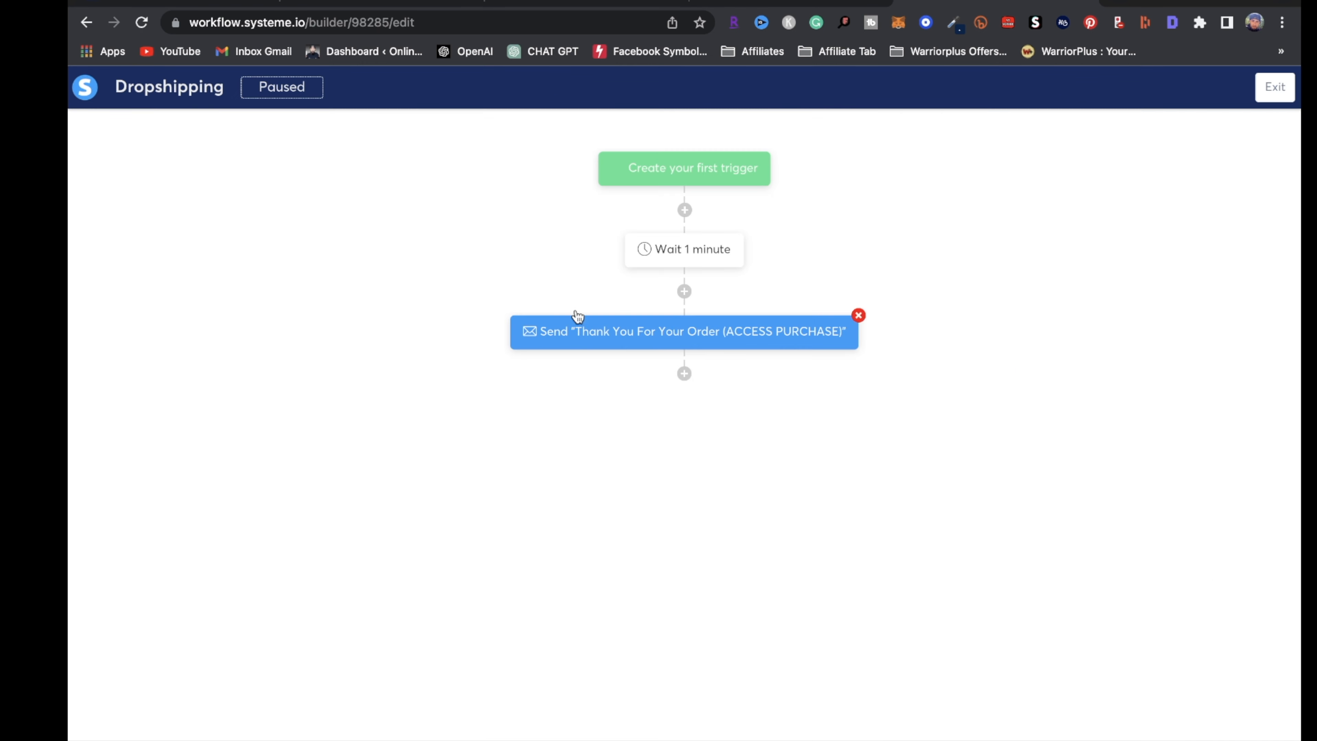
Add a 30-day Delay step after the thank-you email in the Dropshipping workflow
{"action": "left_click", "coordinate": [687, 375]}
{"action": "left_click", "coordinate": [590, 492]}
{"action": "left_click", "coordinate": [728, 387]}
{"action": "left_click", "coordinate": [705, 441]}
{"action": "left_click", "coordinate": [561, 379]}
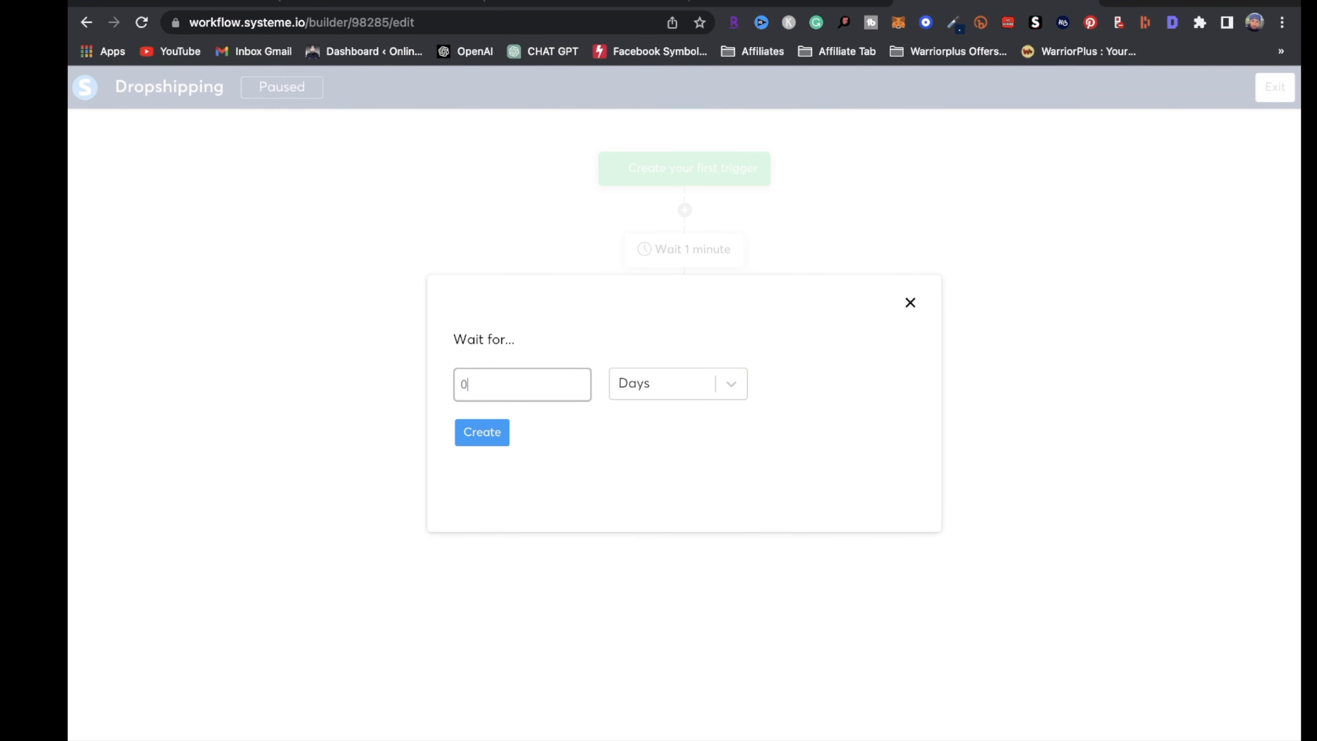
{"action": "type", "text": "30"}
{"action": "left_click", "coordinate": [479, 440]}
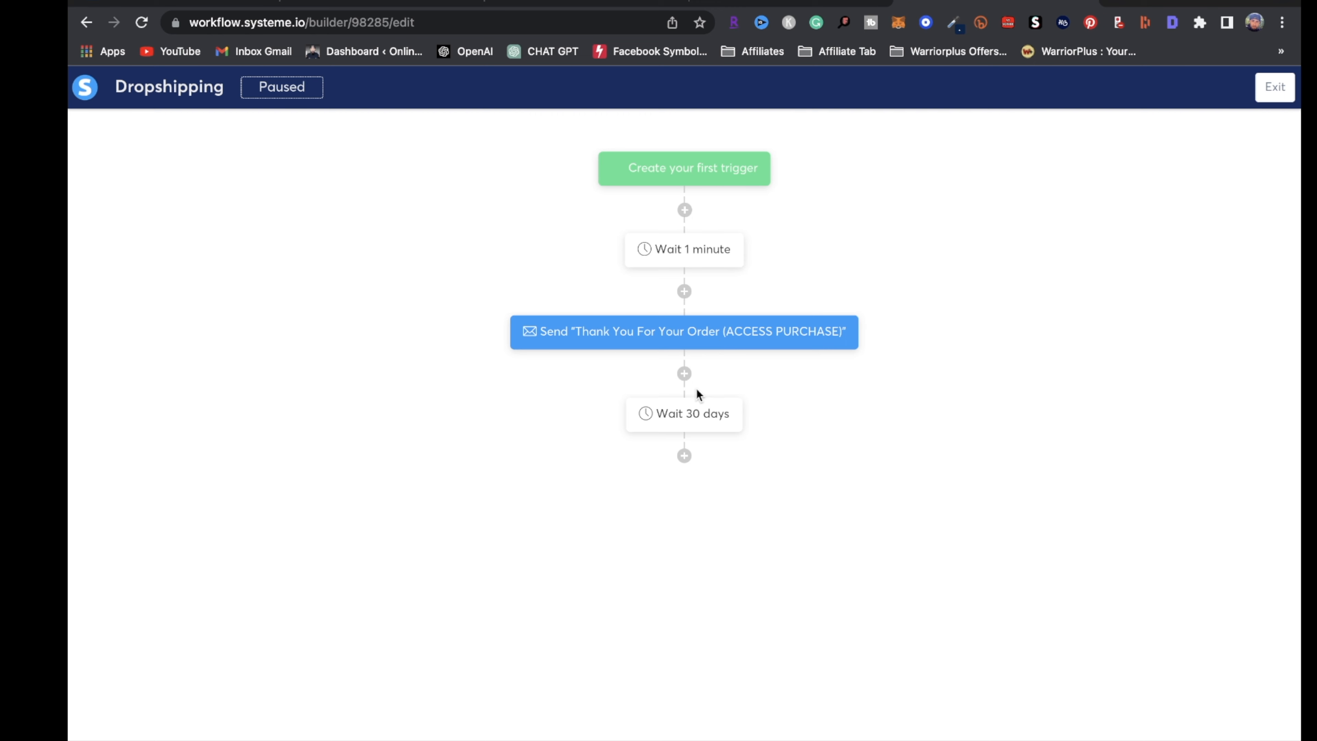
Start adding a Send an email action at the end, cancel it, and exit the workflow builder
{"action": "left_click", "coordinate": [686, 458]}
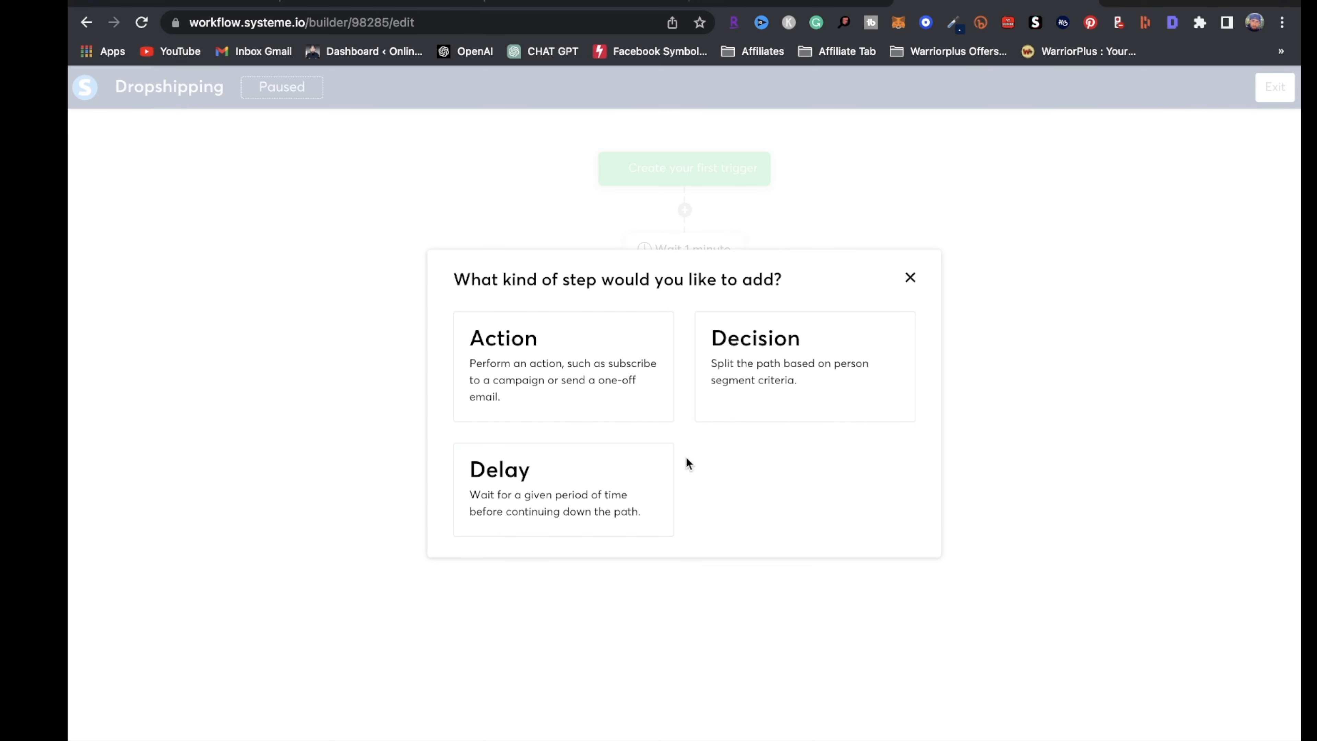
{"action": "left_click", "coordinate": [570, 369]}
{"action": "left_click", "coordinate": [897, 358]}
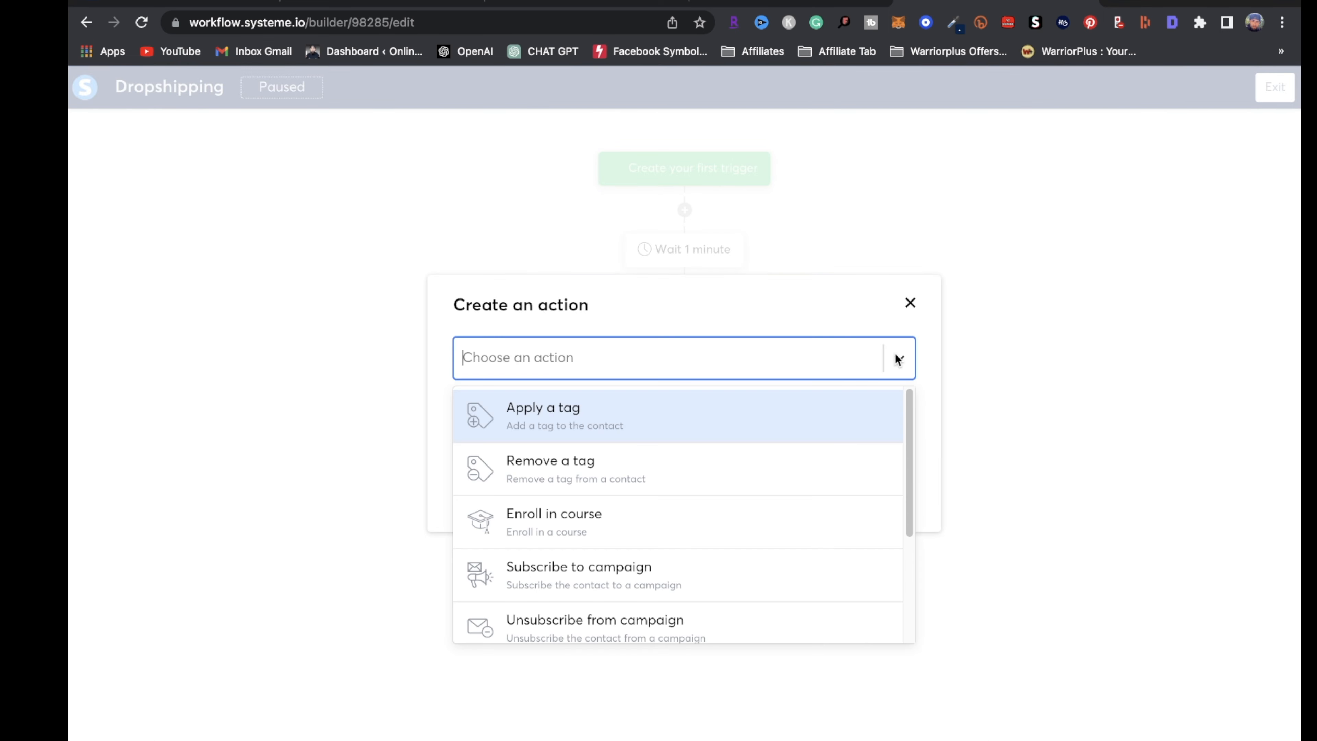
{"action": "scroll", "coordinate": [698, 524], "scroll_direction": "down", "scroll_amount": 3}
{"action": "left_click", "coordinate": [656, 554]}
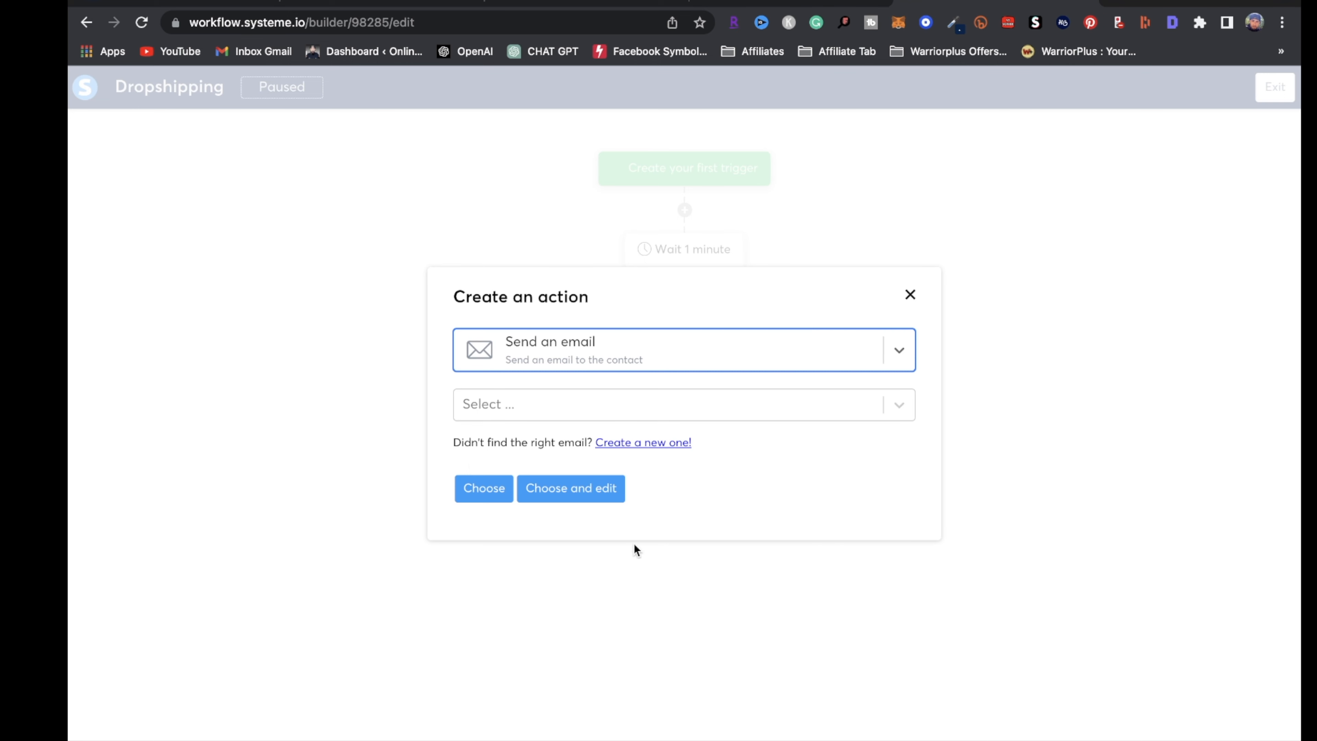
{"action": "left_click", "coordinate": [911, 296]}
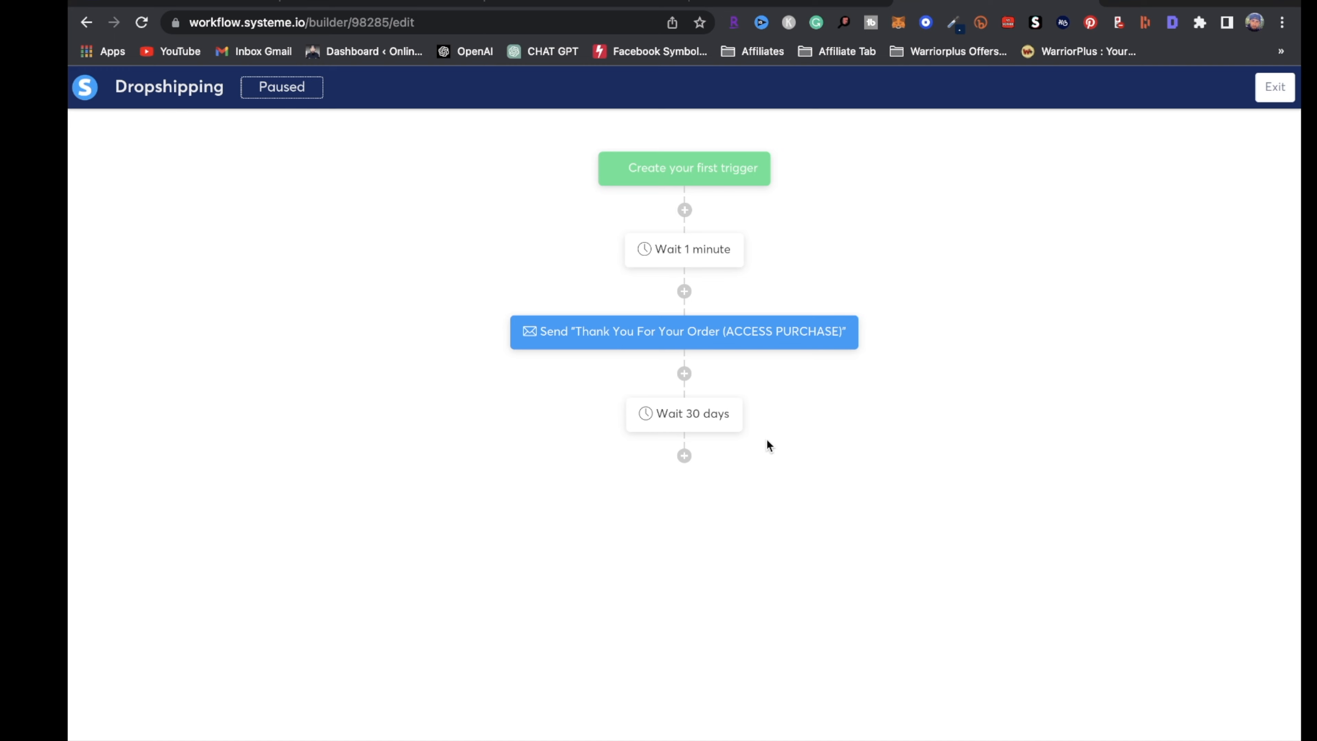
{"action": "left_click", "coordinate": [1273, 87]}
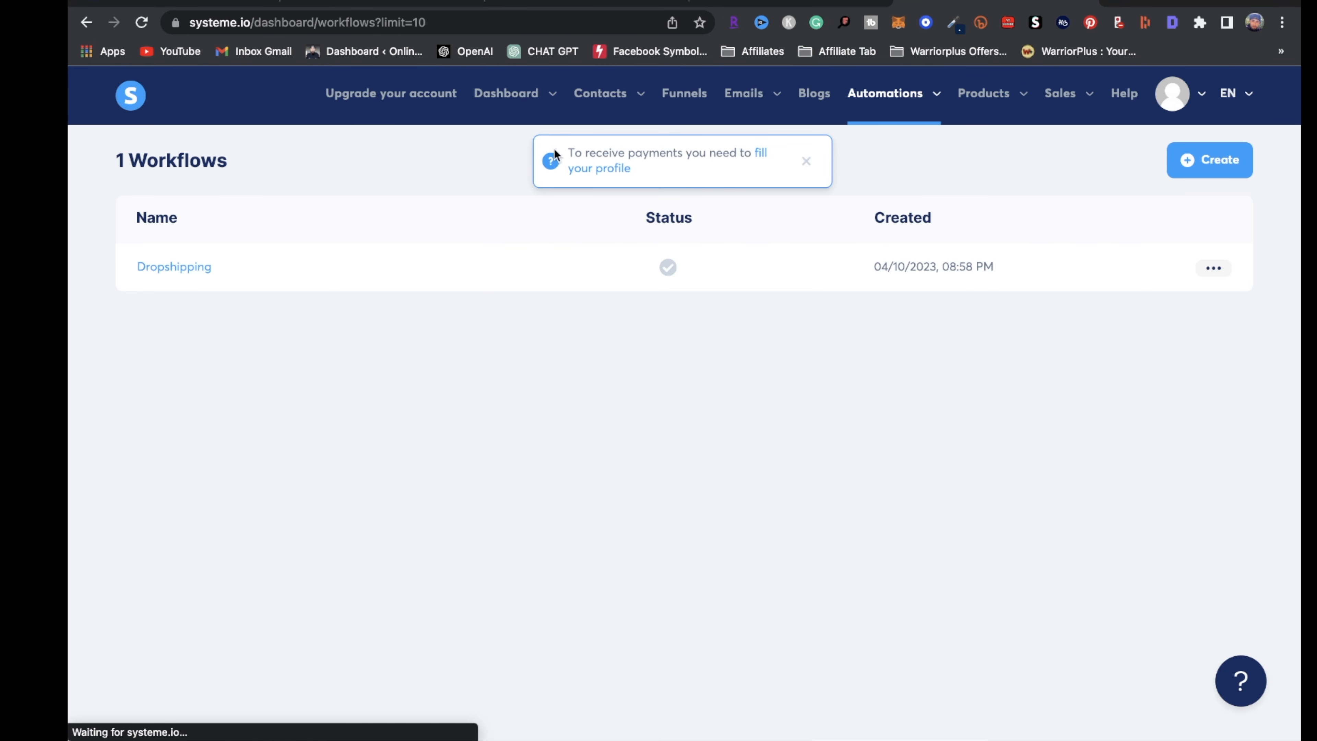
Open the ebook sales funnel and edit its Hustlez POD Design Bundle squeeze page
{"action": "left_click", "coordinate": [684, 93]}
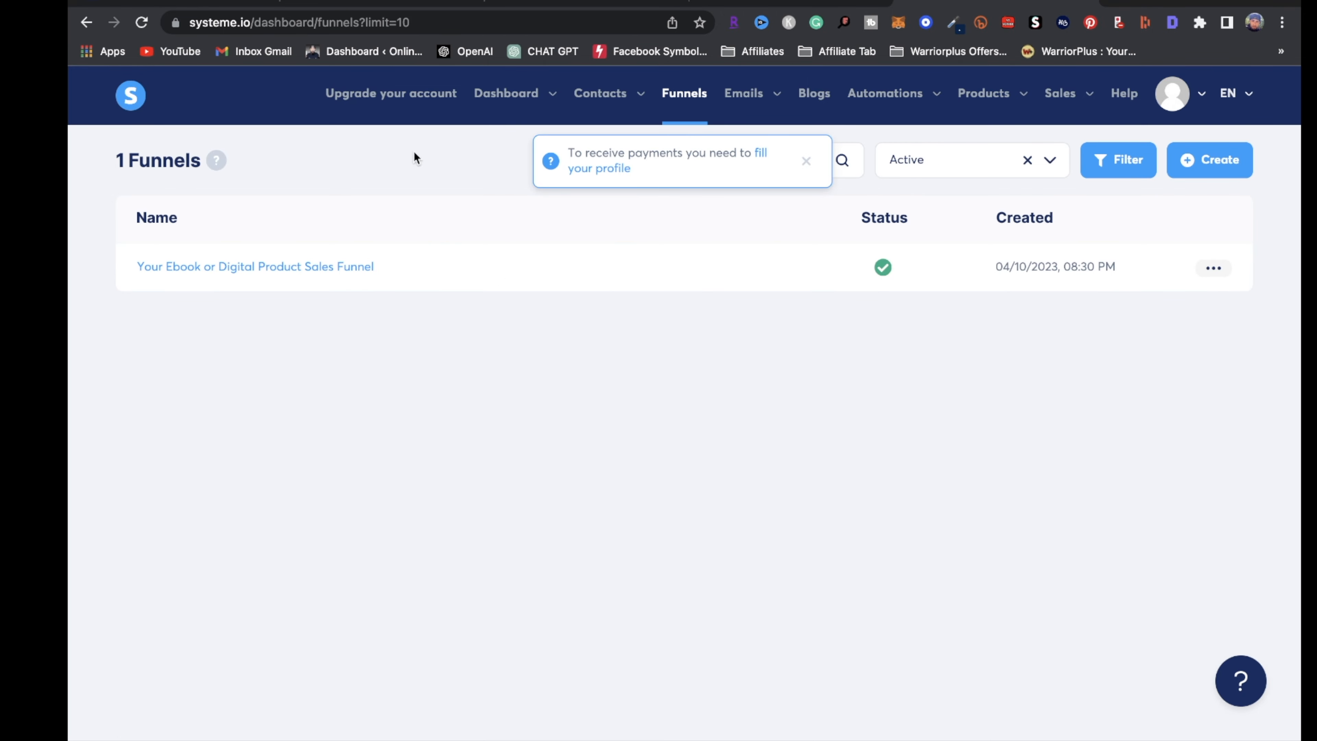
{"action": "left_click", "coordinate": [294, 268]}
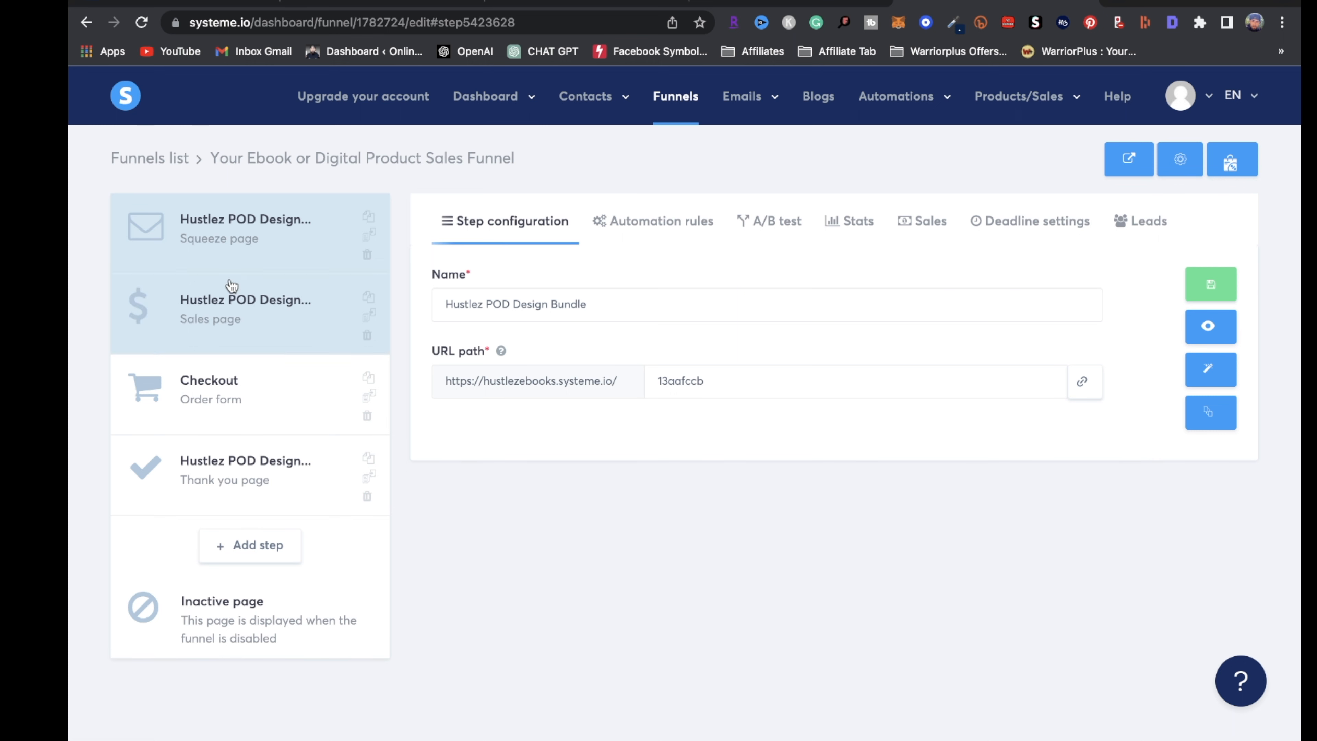
{"action": "triple_click", "coordinate": [626, 303]}
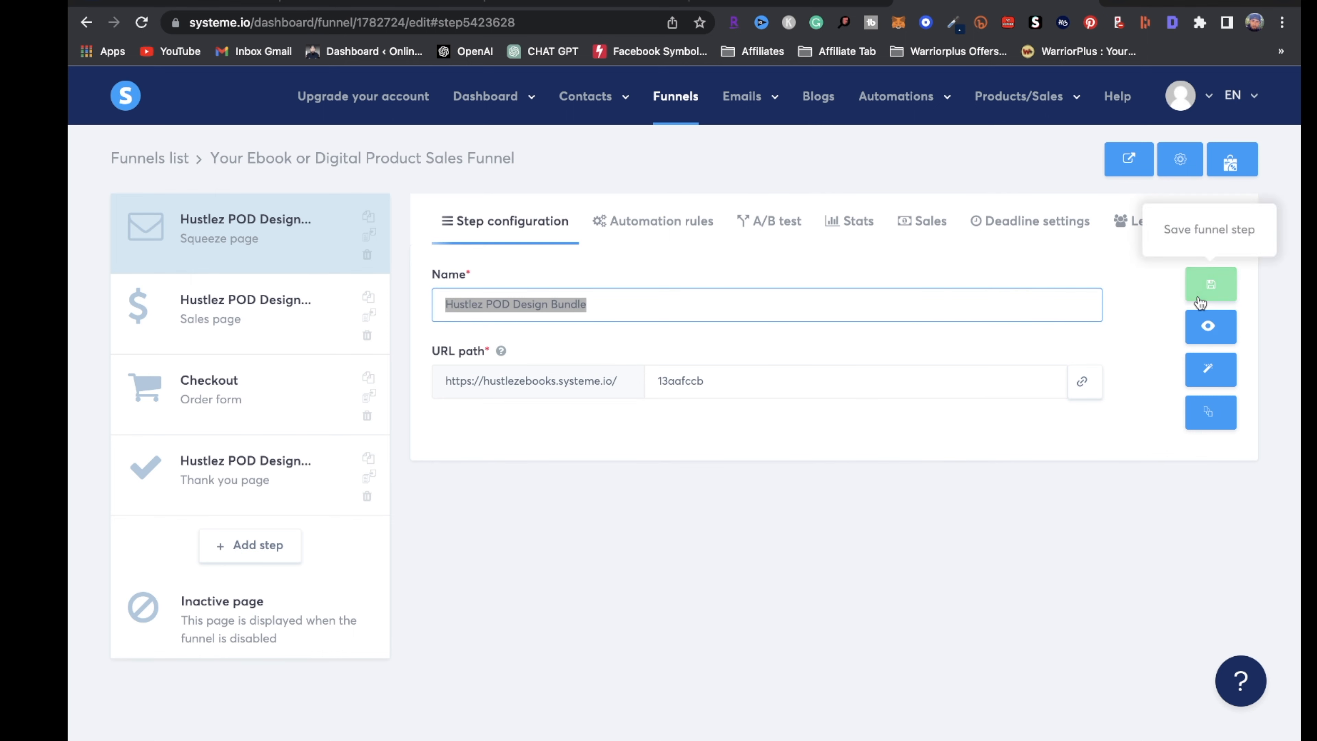
{"action": "left_click", "coordinate": [1225, 377]}
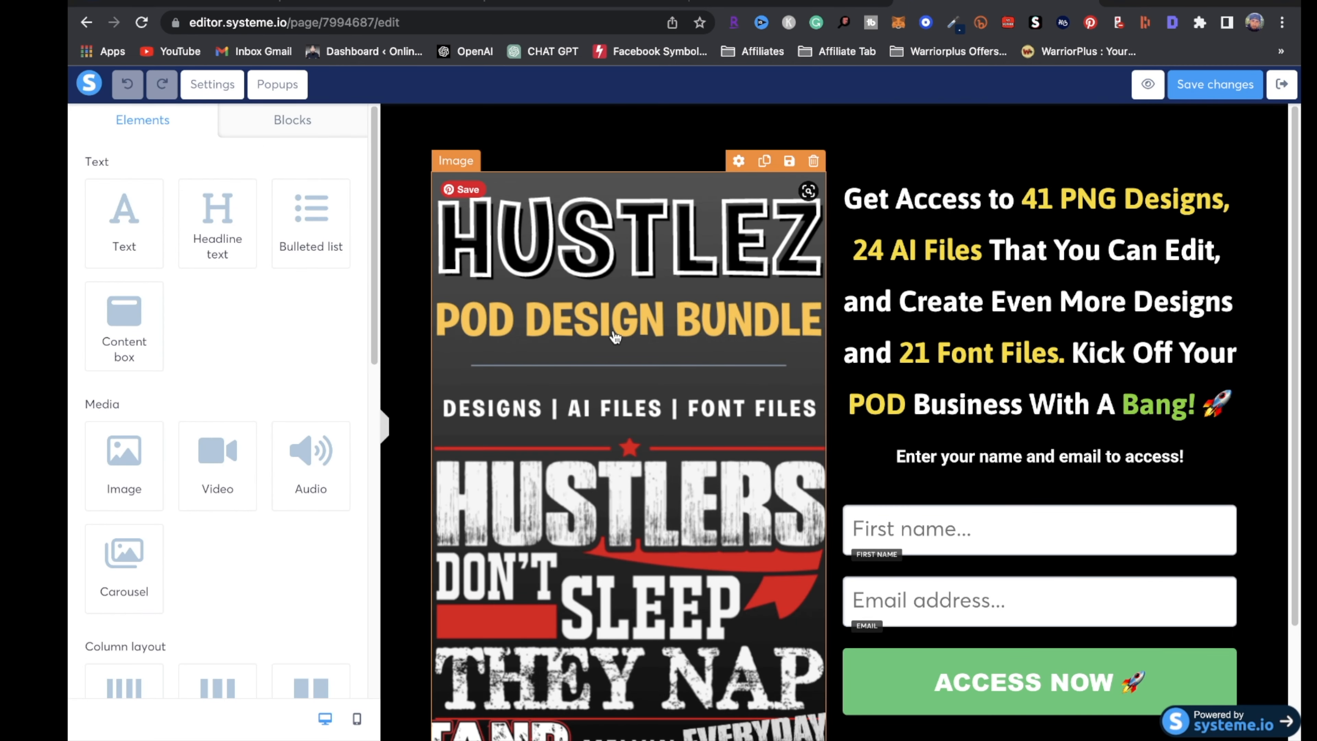
Remove the HUSTLEZ cover image file from the squeeze page without uploading a replacement
{"action": "left_click", "coordinate": [614, 334]}
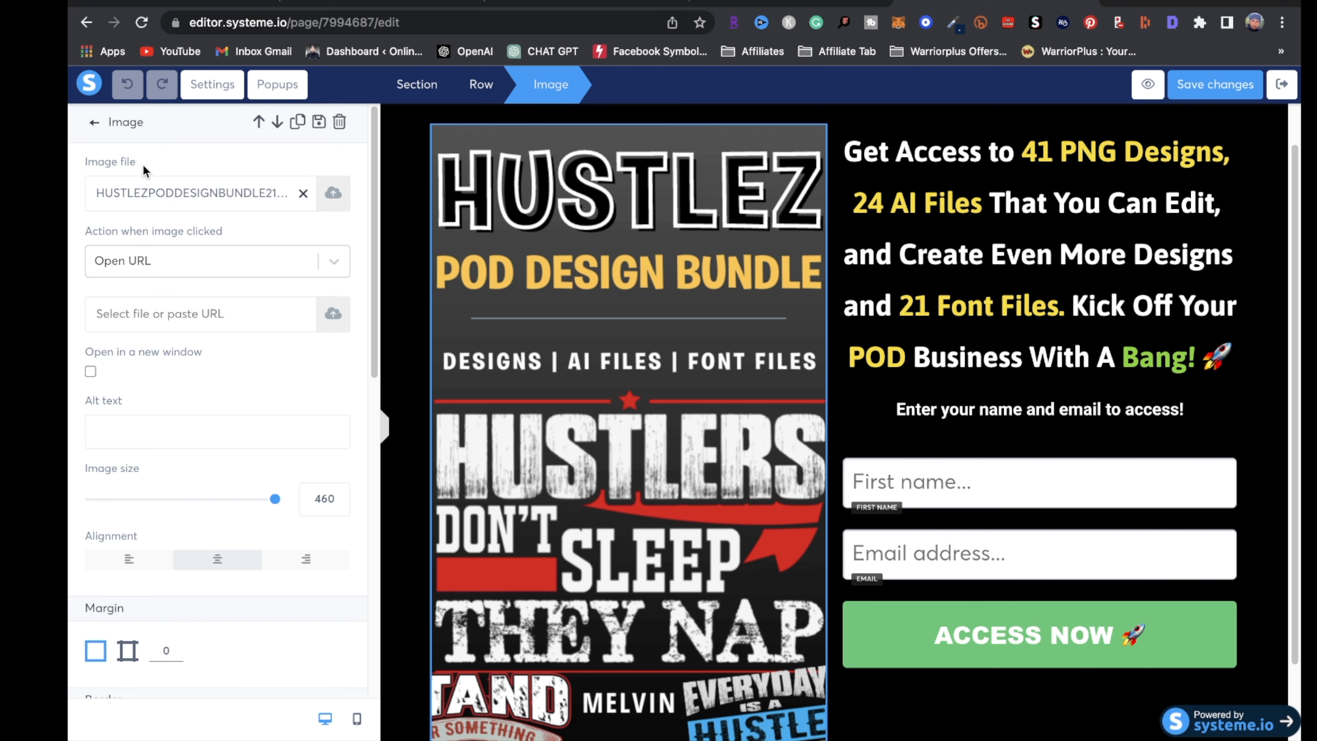
{"action": "left_click", "coordinate": [303, 193]}
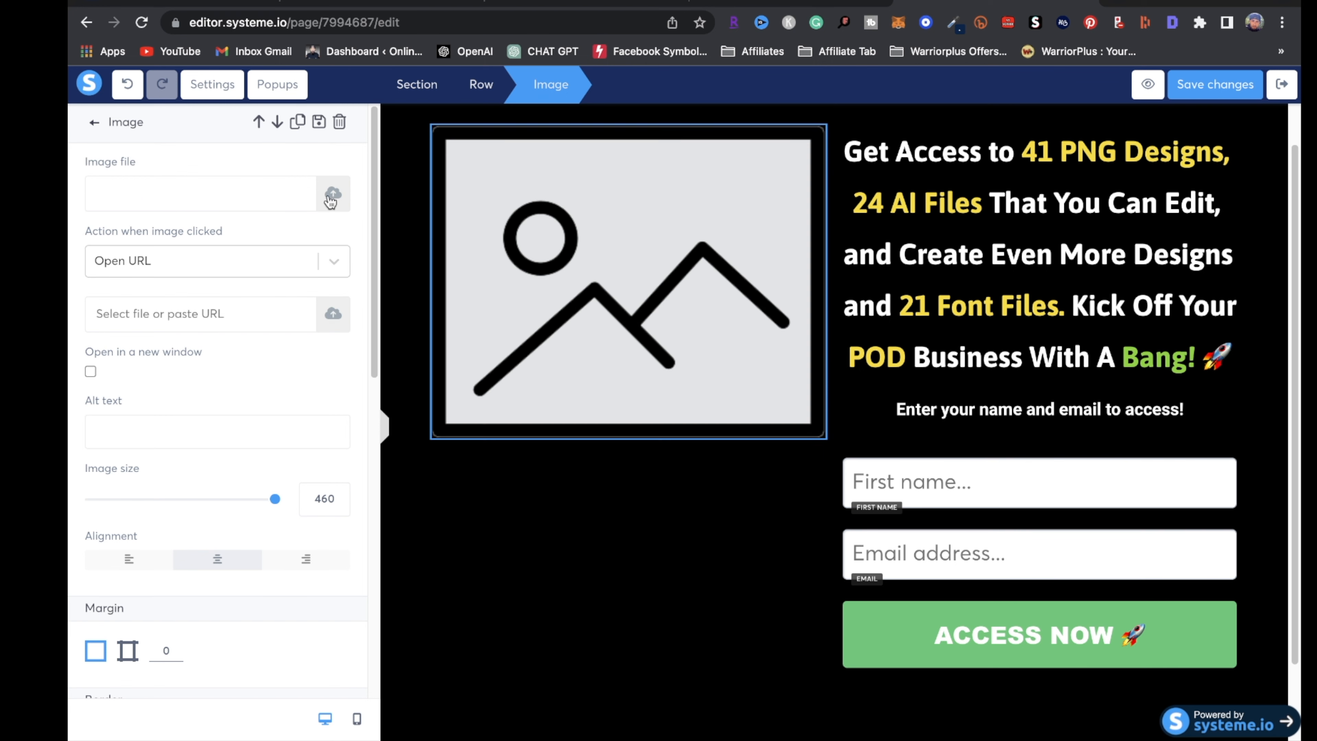
{"action": "left_click", "coordinate": [333, 202]}
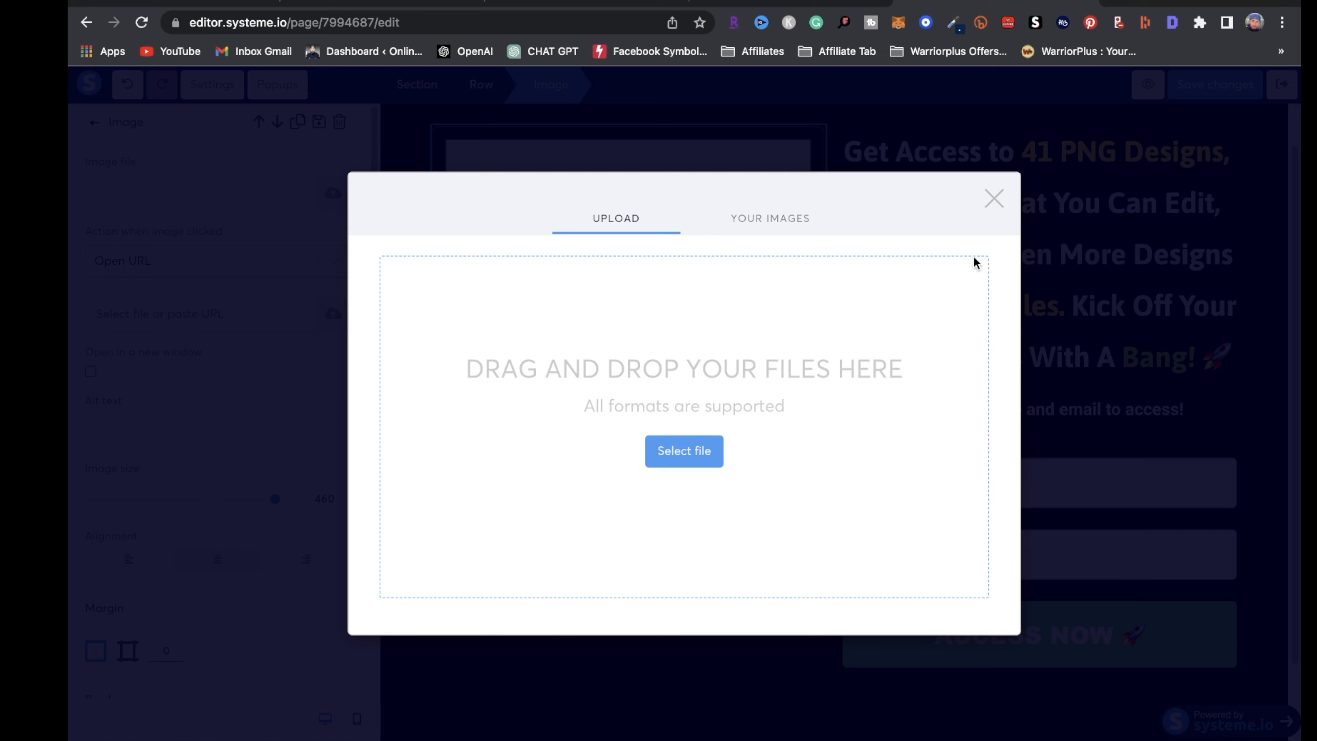
{"action": "left_click", "coordinate": [993, 198]}
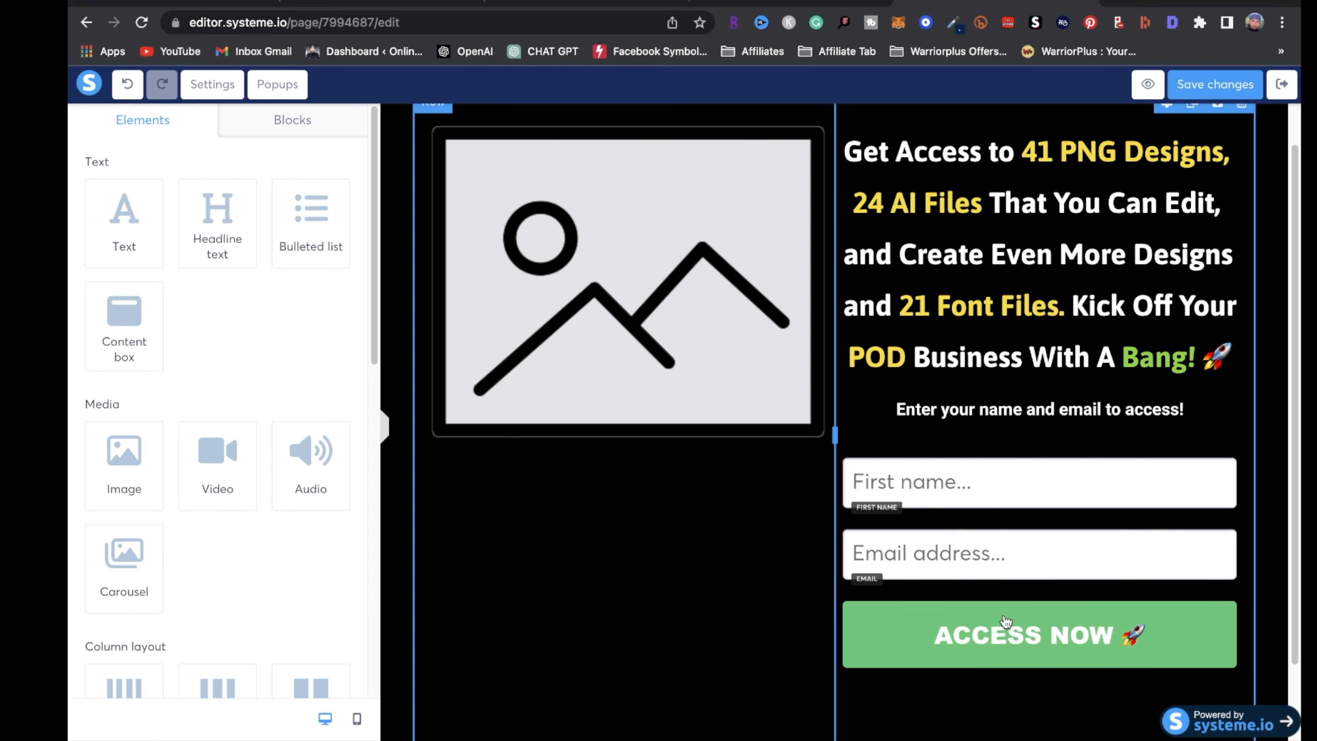
{"action": "scroll", "coordinate": [1003, 571], "scroll_direction": "down", "scroll_amount": 2}
{"action": "scroll", "coordinate": [814, 566], "scroll_direction": "up", "scroll_amount": 3}
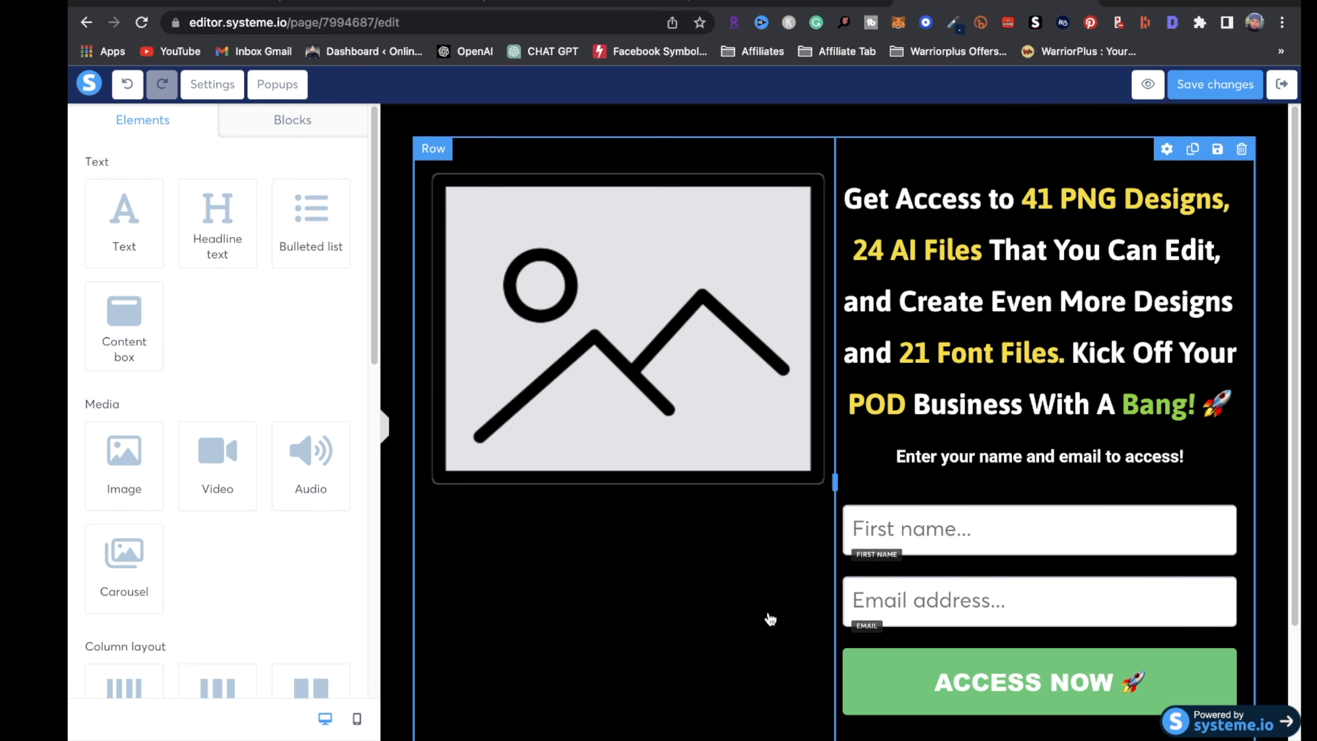
Set the opt-in section background to dark brown 523E3E, then exit the editor without saving
{"action": "left_click", "coordinate": [887, 122]}
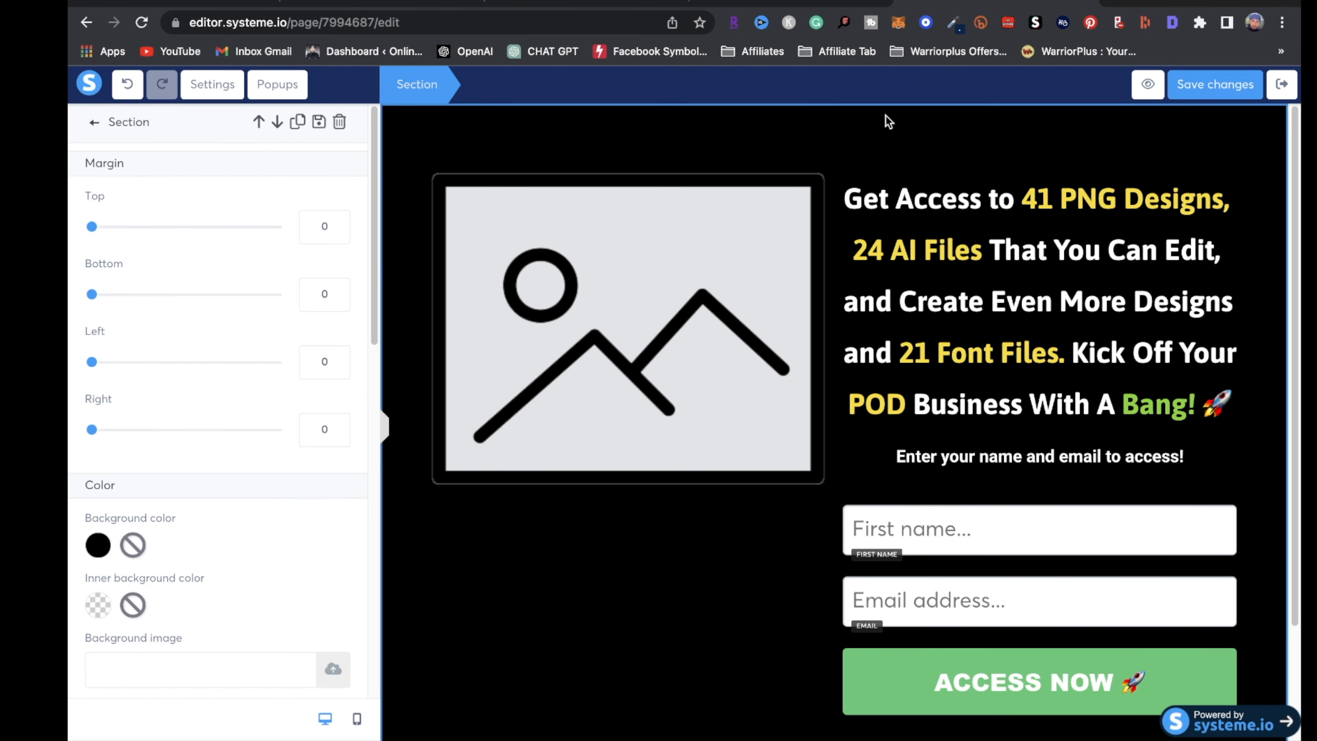
{"action": "left_click", "coordinate": [98, 545]}
{"action": "left_click", "coordinate": [220, 559]}
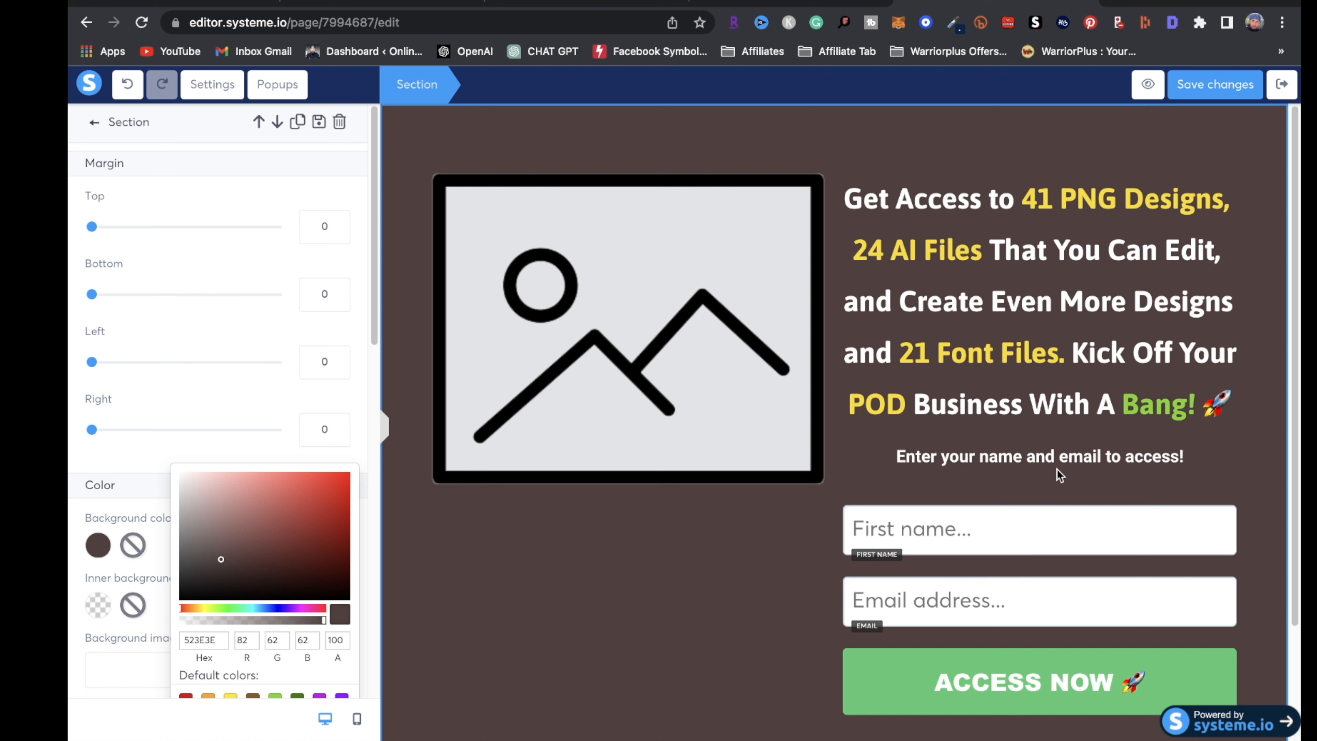
{"action": "left_click", "coordinate": [1282, 85]}
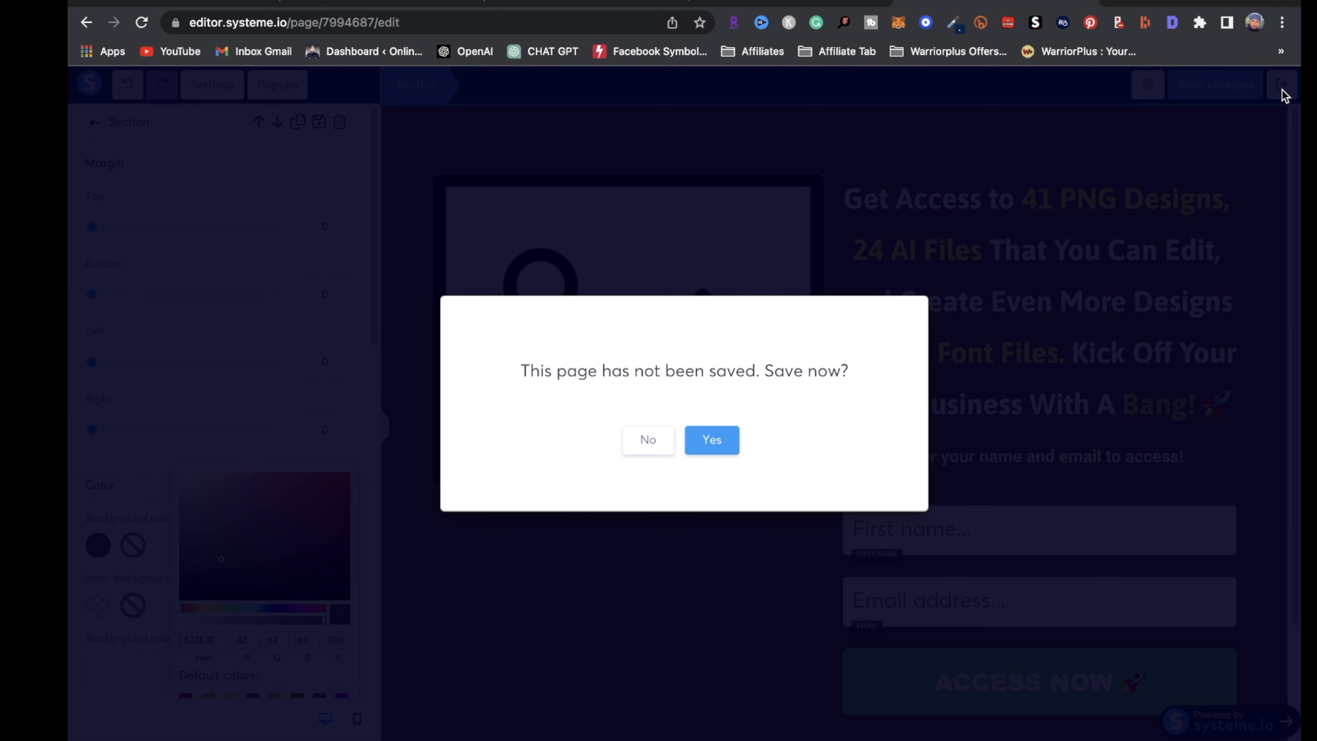
{"action": "left_click", "coordinate": [658, 440]}
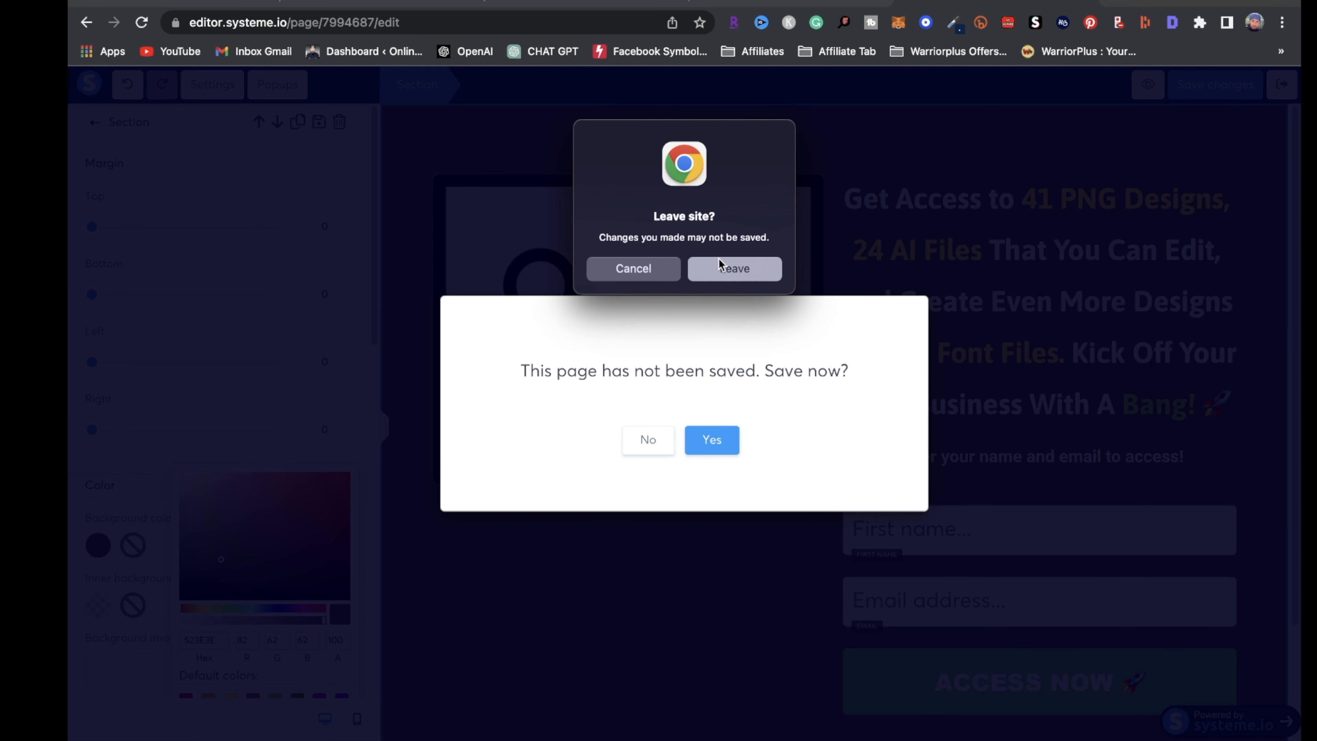
{"action": "left_click", "coordinate": [731, 267]}
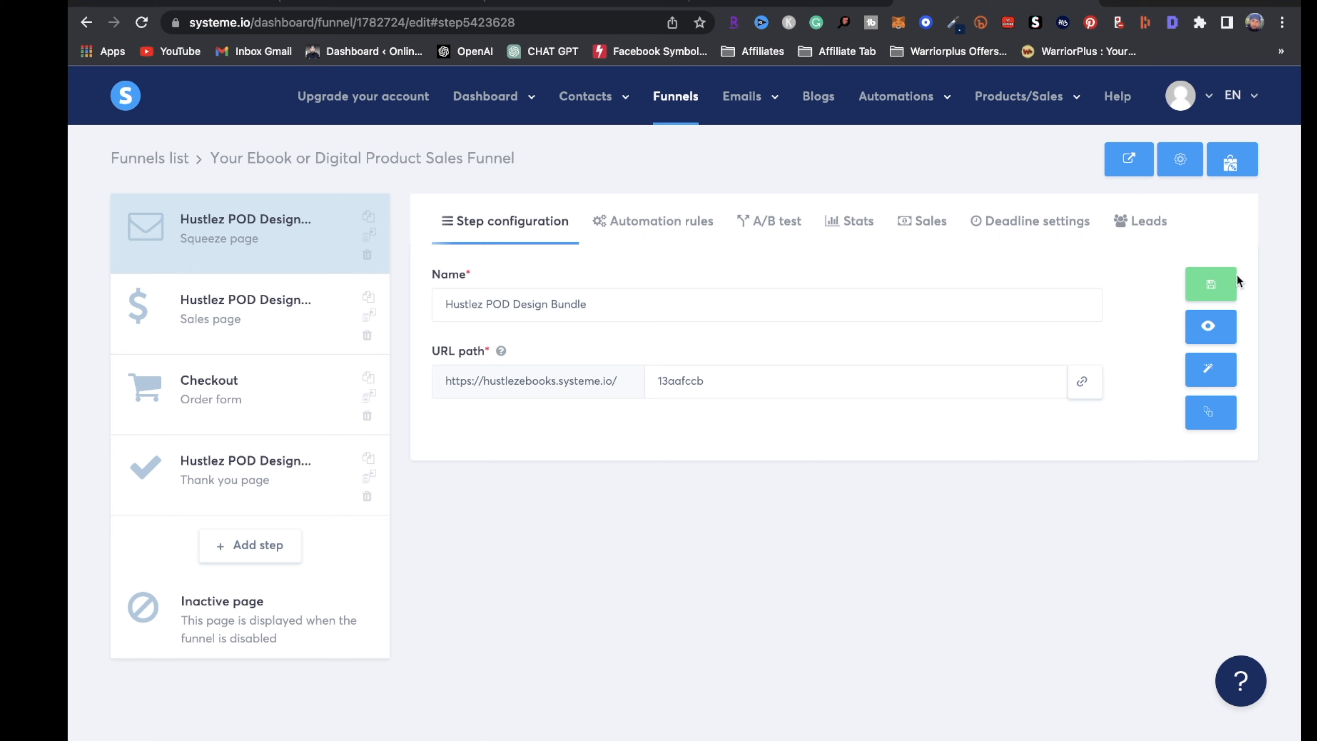
Open the funnel's Sales page step in the page editor
{"action": "left_click", "coordinate": [204, 307]}
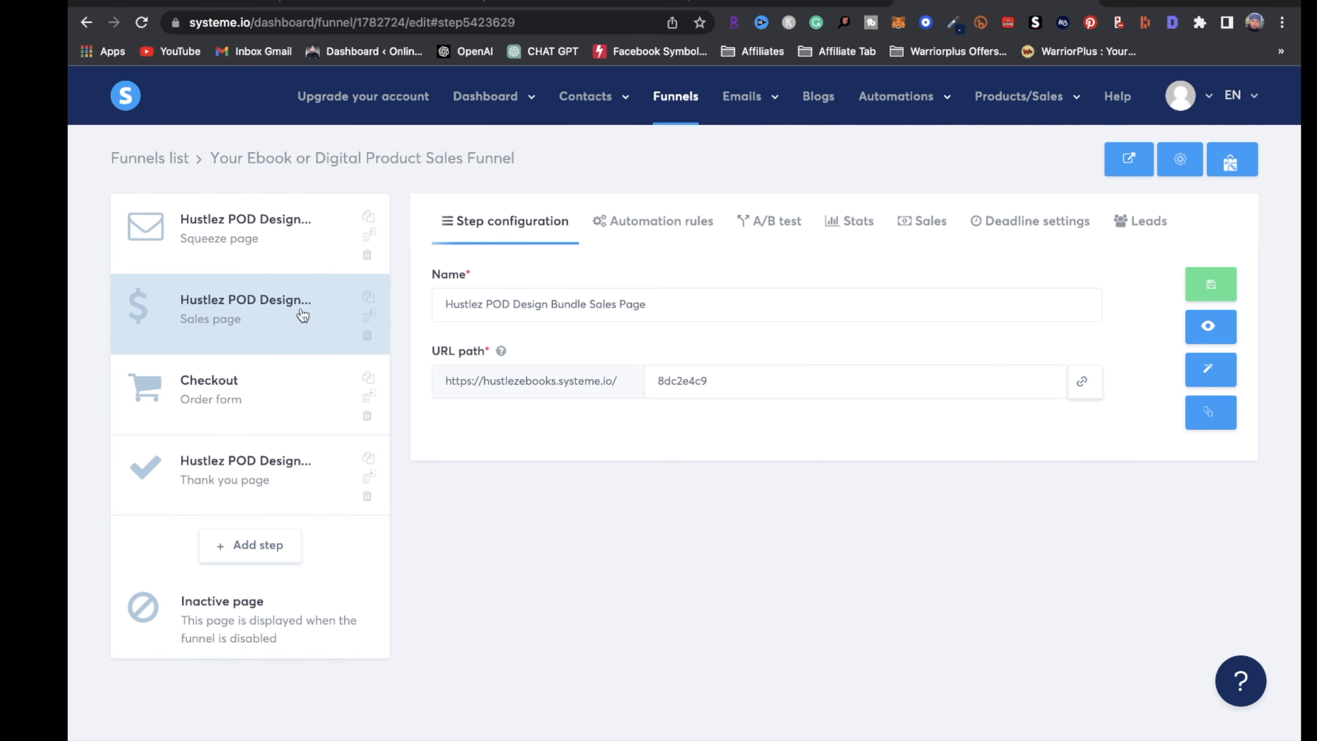
{"action": "triple_click", "coordinate": [693, 300]}
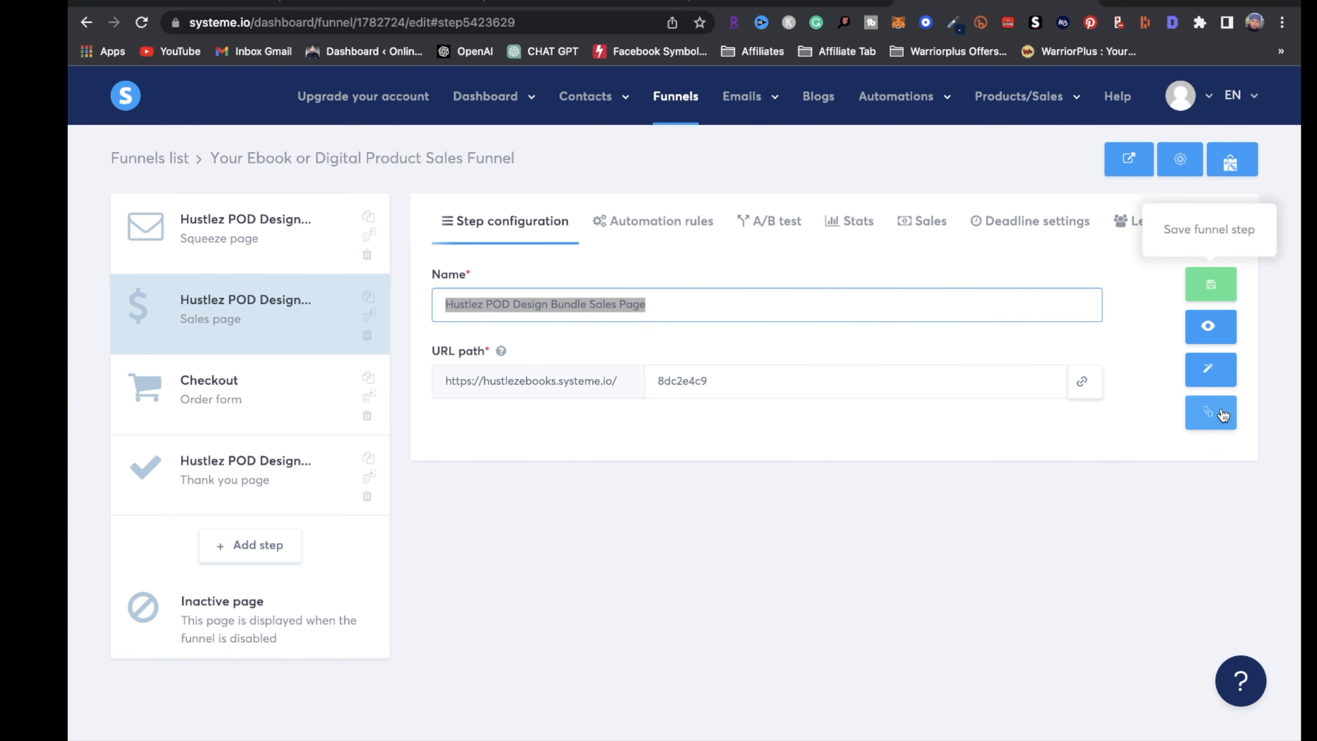
{"action": "left_click", "coordinate": [1217, 370]}
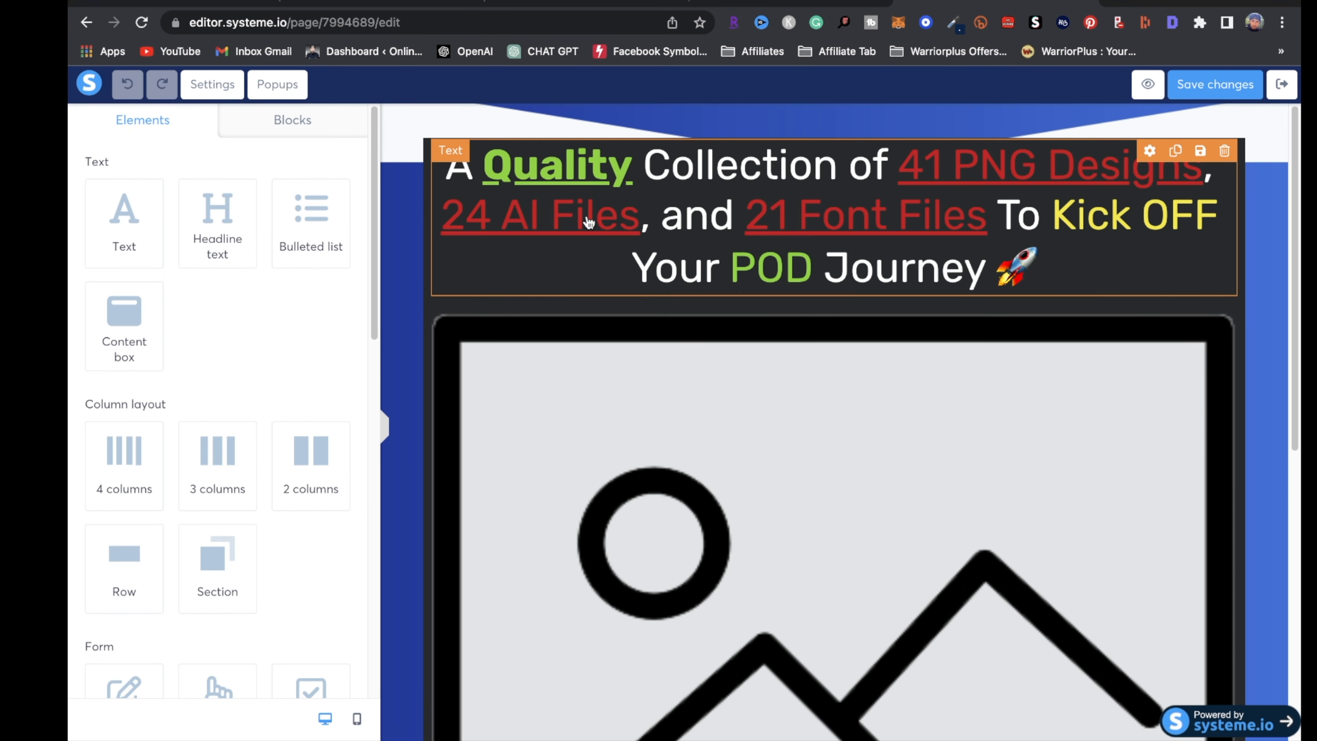
Select the sales page's placeholder image and bring up its upload window
{"action": "scroll", "coordinate": [828, 213], "scroll_direction": "down", "scroll_amount": 6}
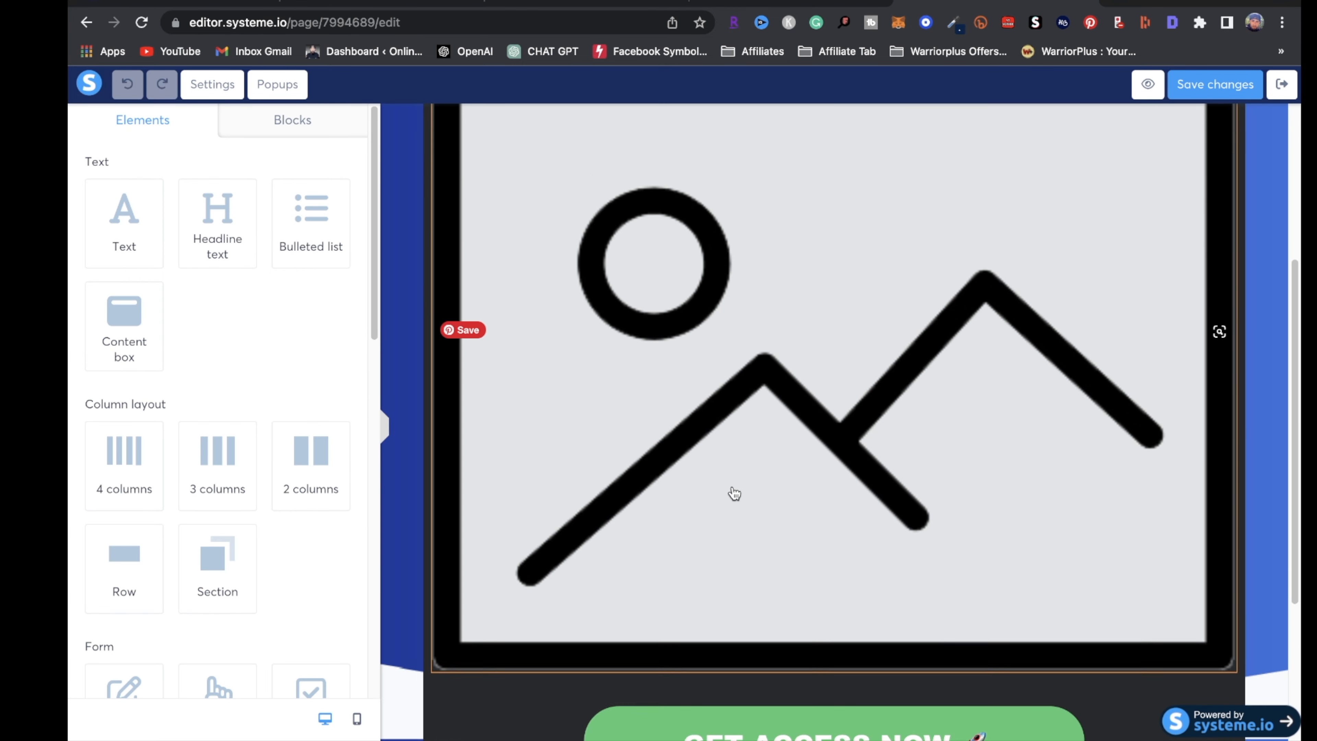
{"action": "scroll", "coordinate": [785, 350], "scroll_direction": "up", "scroll_amount": 3}
{"action": "left_click", "coordinate": [728, 433]}
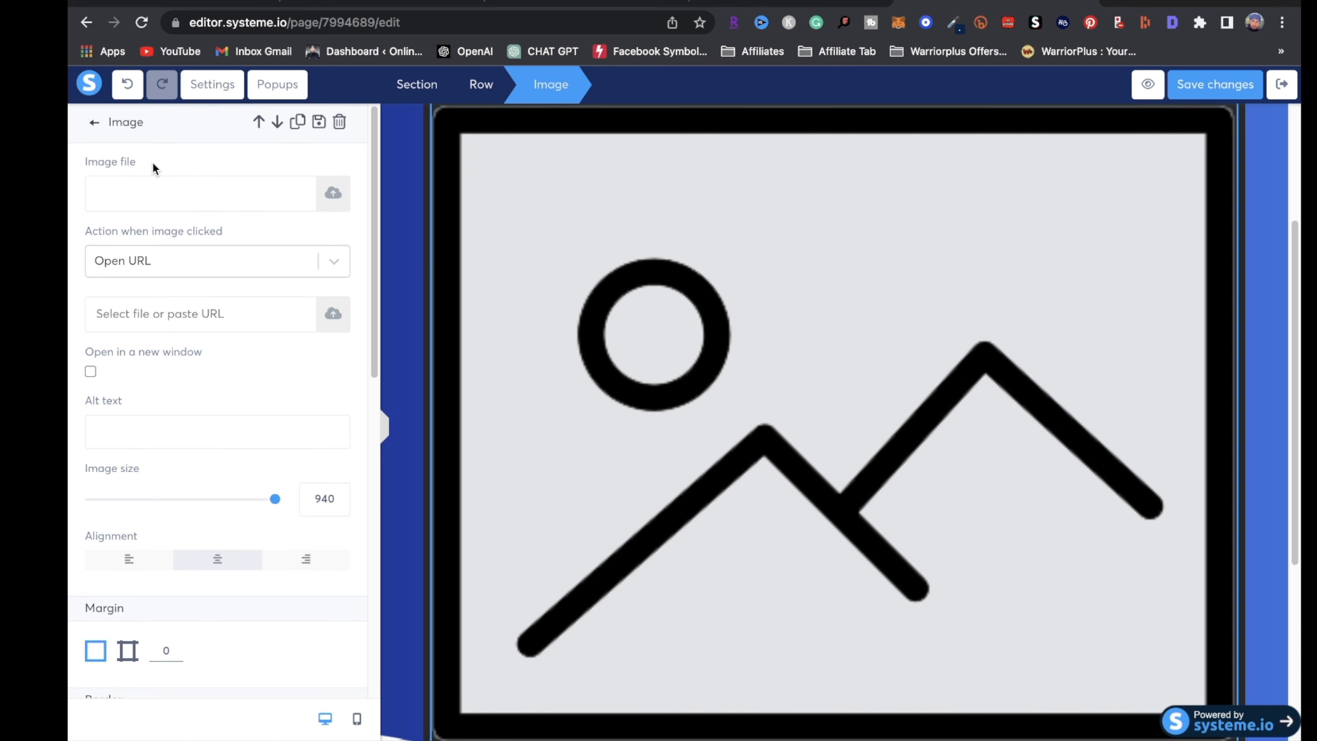
{"action": "left_click", "coordinate": [331, 196]}
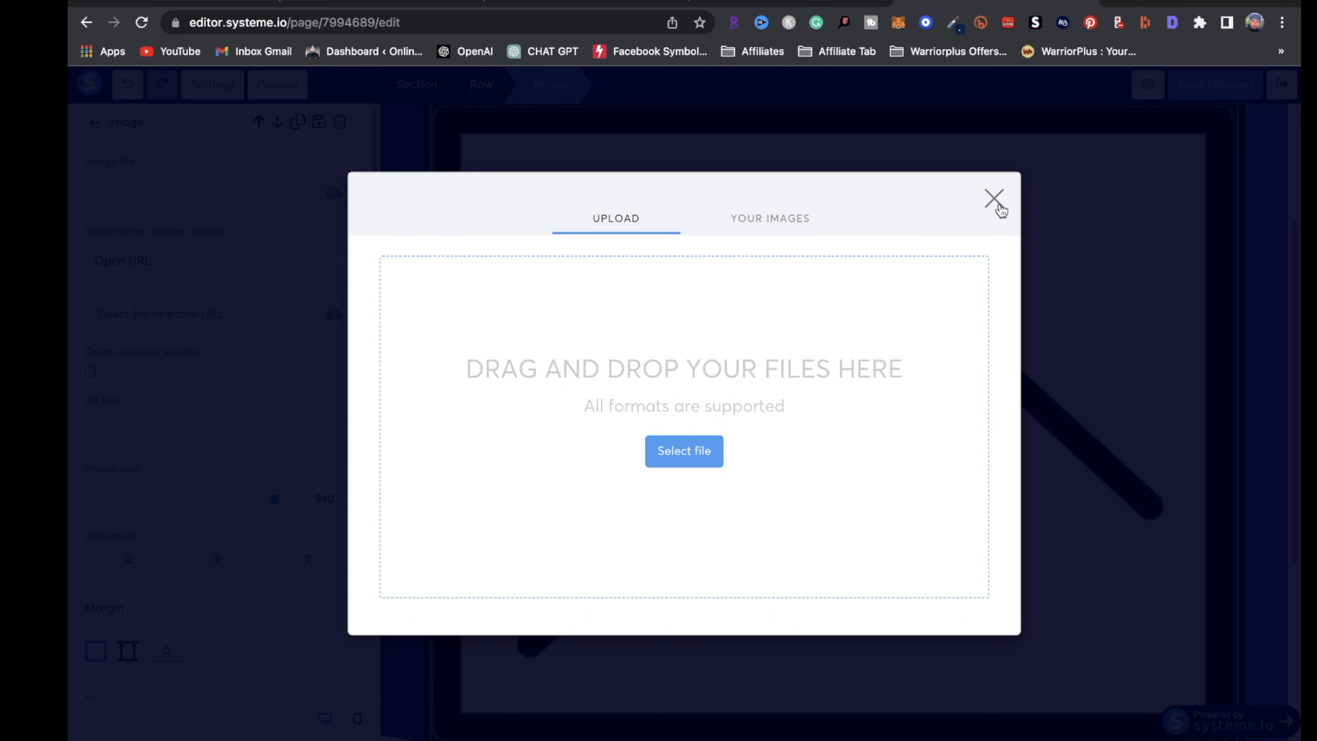
Close the upload window and leave the sales page editor without saving
{"action": "left_click", "coordinate": [990, 198]}
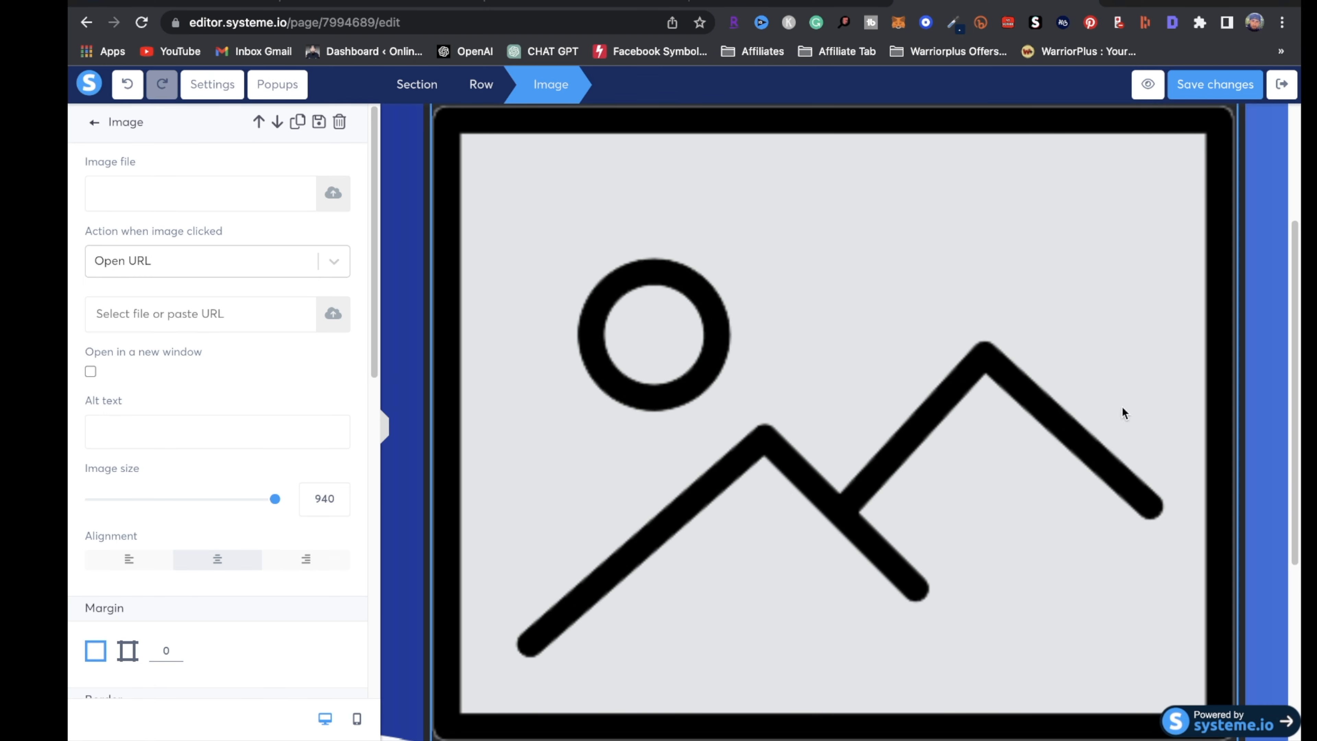
{"action": "left_click", "coordinate": [1280, 374]}
{"action": "scroll", "coordinate": [1256, 399], "scroll_direction": "down", "scroll_amount": 6}
{"action": "left_click", "coordinate": [1282, 85]}
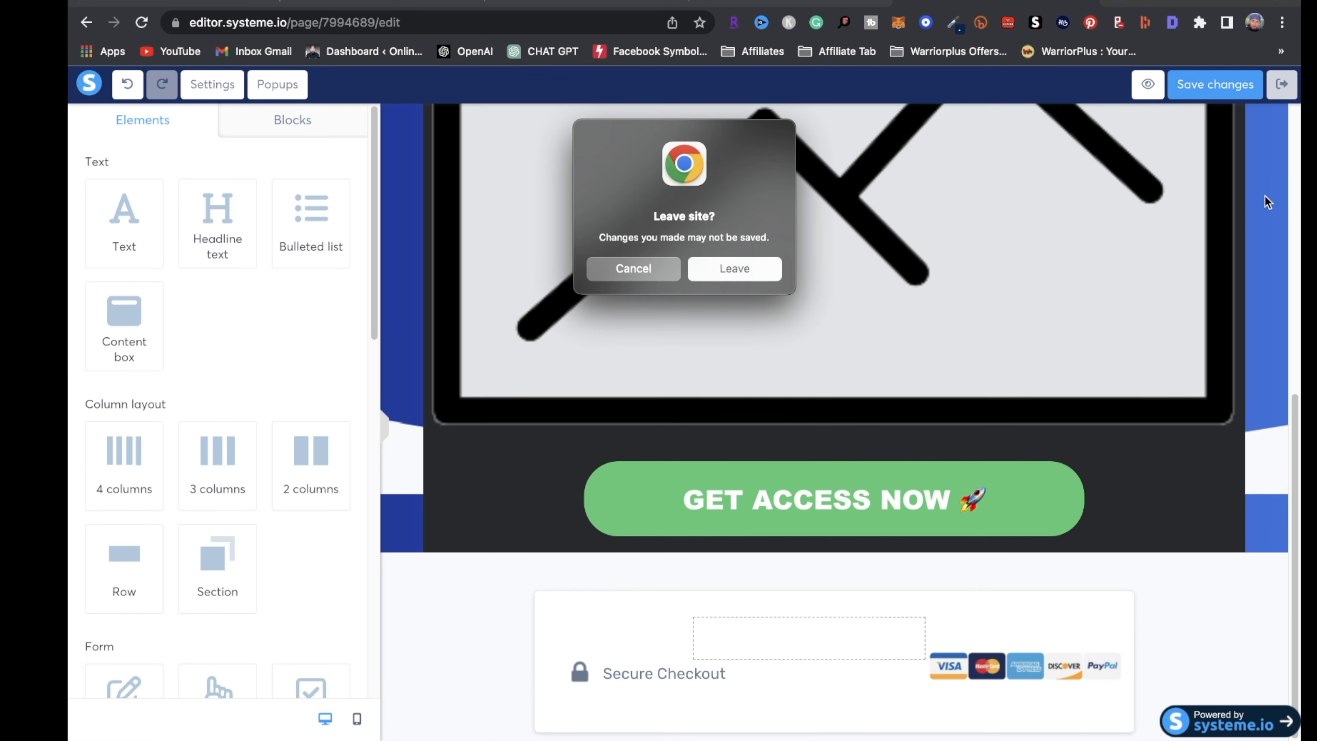
{"action": "left_click", "coordinate": [735, 269]}
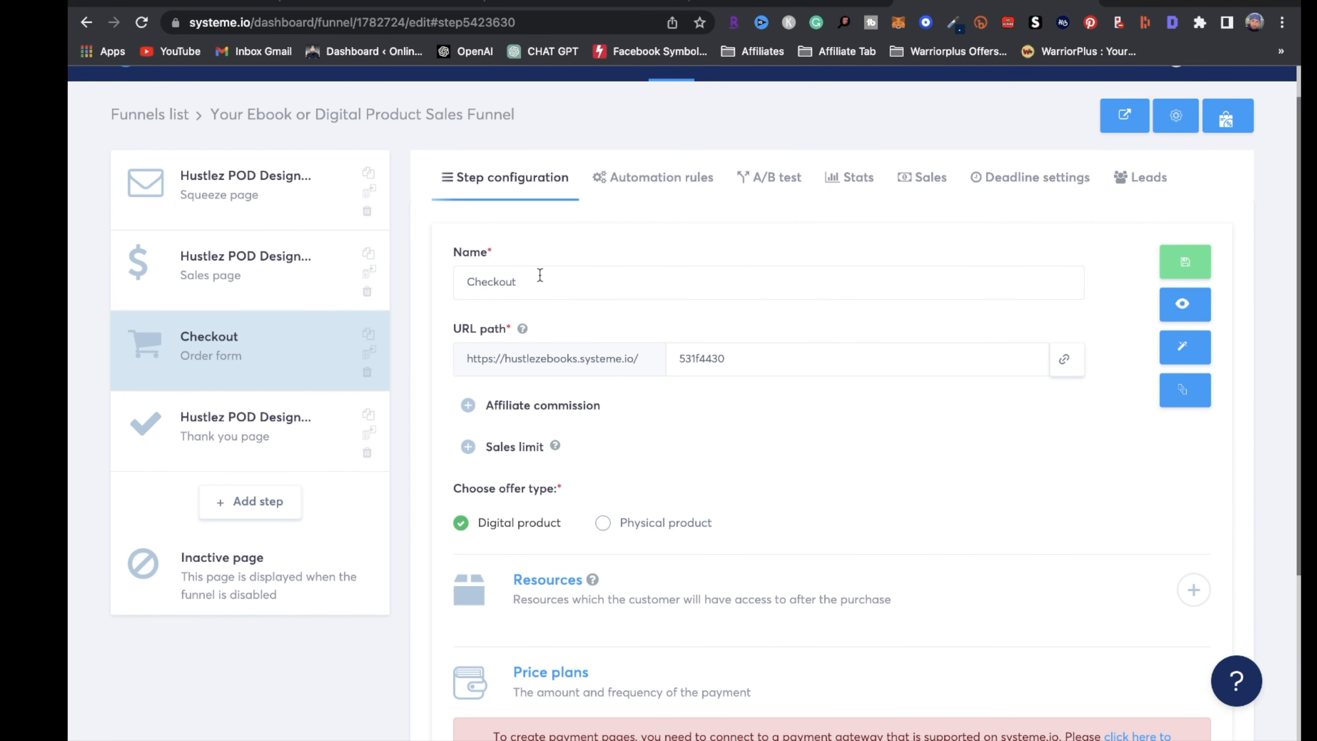
Show the Checkout step's configuration, scrolling through its offer type, resources and price plans
{"action": "double_click", "coordinate": [489, 282]}
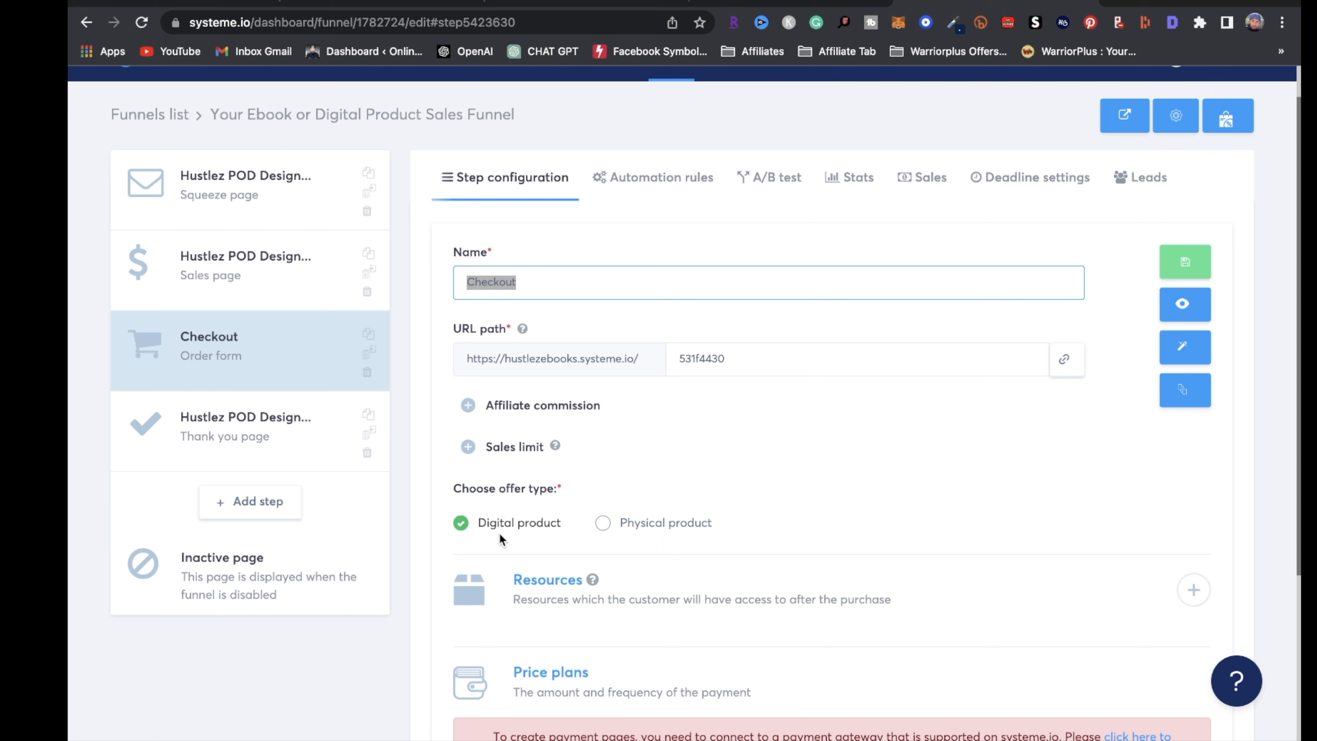
{"action": "scroll", "coordinate": [621, 624], "scroll_direction": "down", "scroll_amount": 1}
{"action": "scroll", "coordinate": [621, 629], "scroll_direction": "down", "scroll_amount": 3}
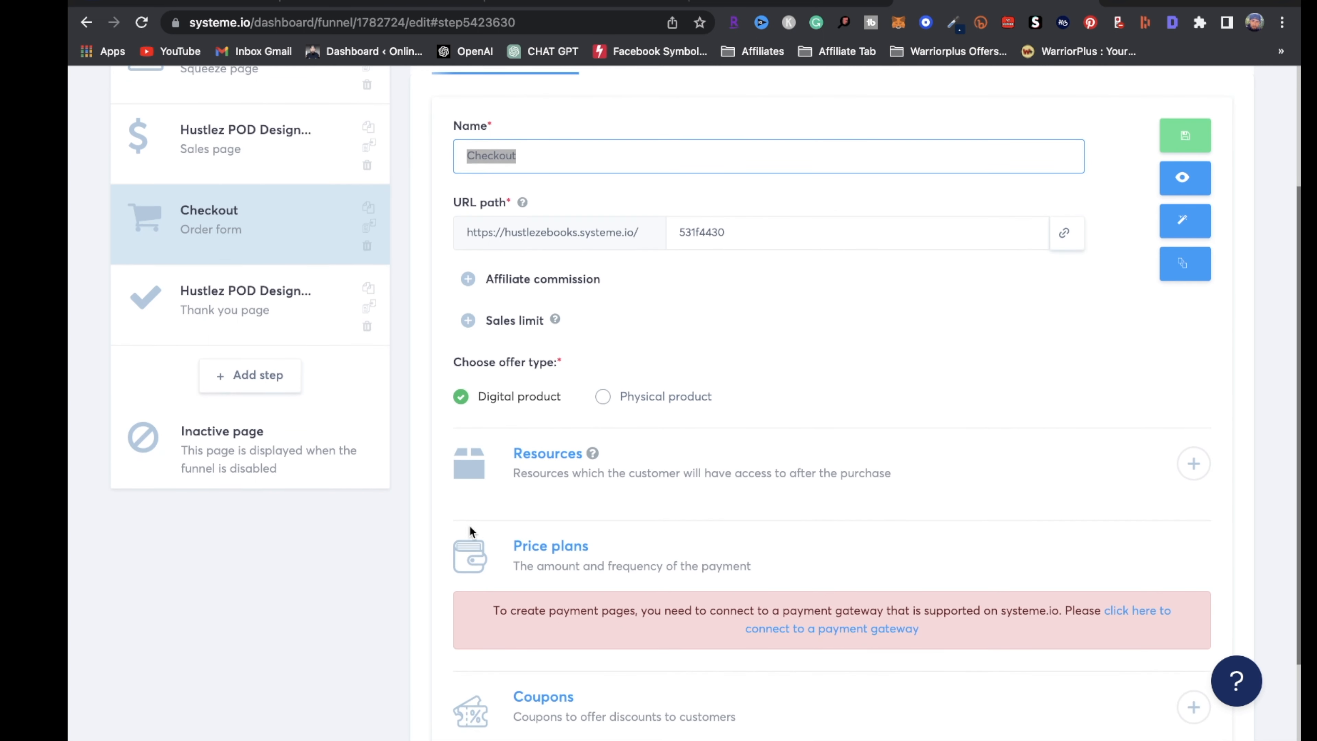
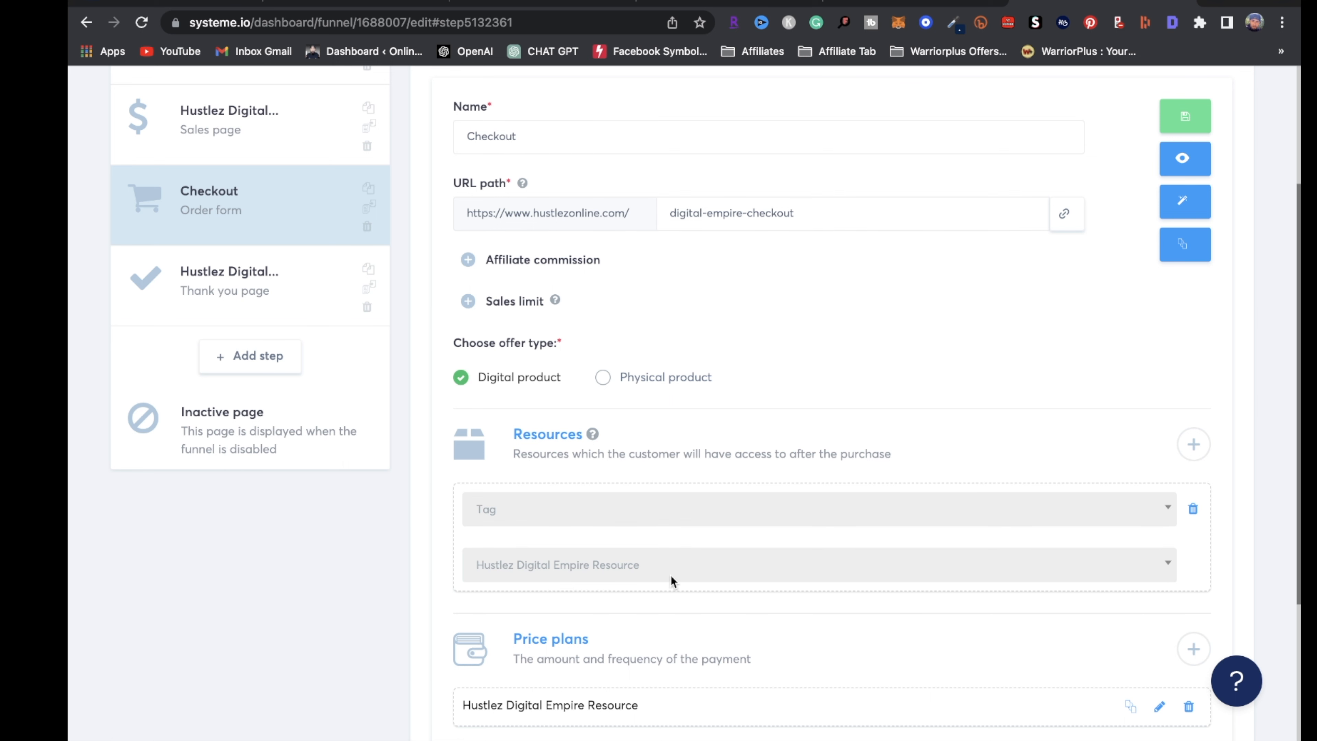
Start adding a one-time payment price plan to the checkout offer
{"action": "scroll", "coordinate": [660, 582], "scroll_direction": "down", "scroll_amount": 3}
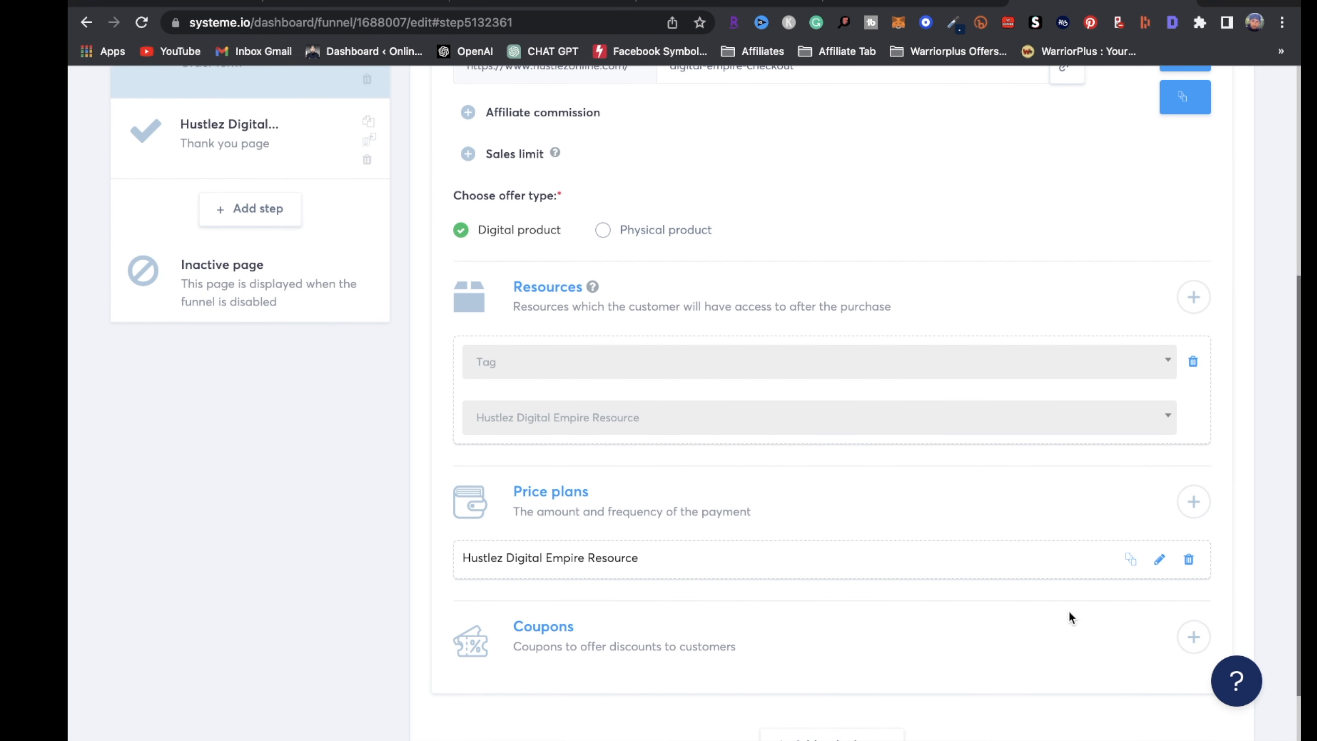
{"action": "left_click", "coordinate": [1194, 503]}
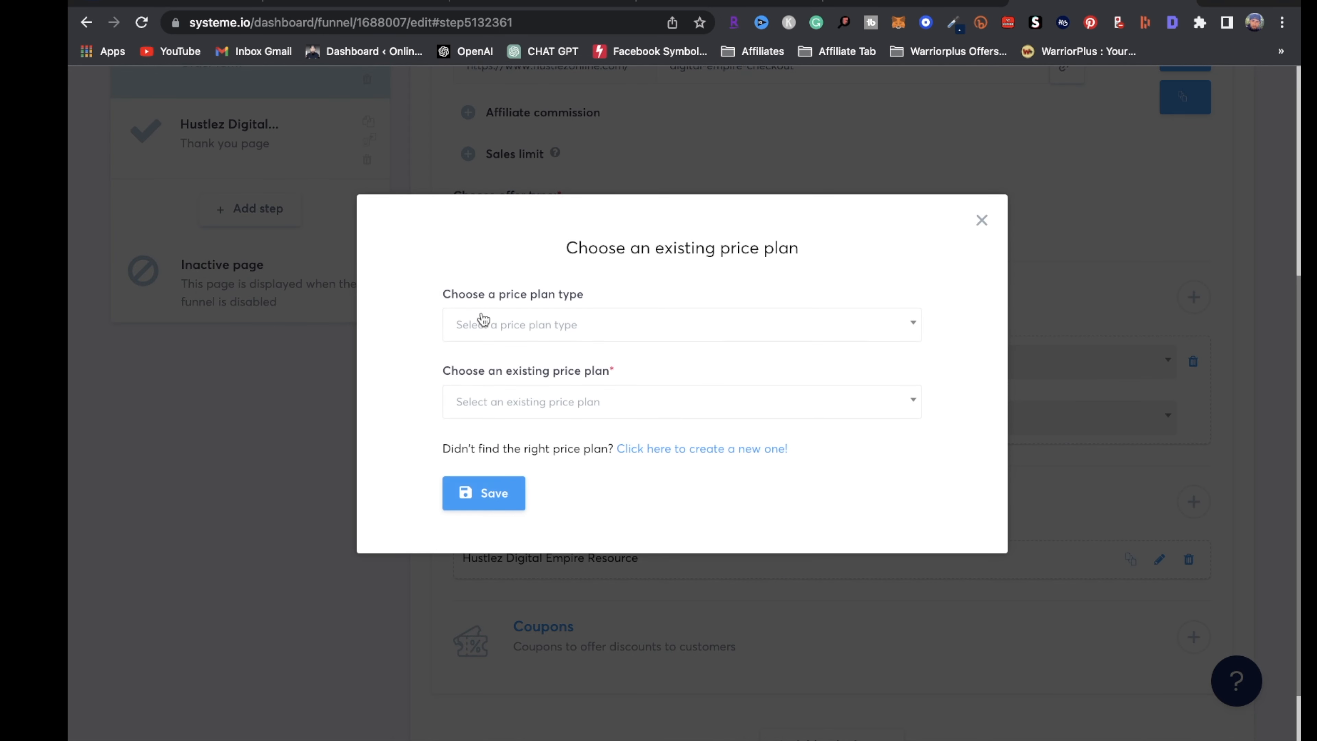
{"action": "left_click", "coordinate": [767, 333]}
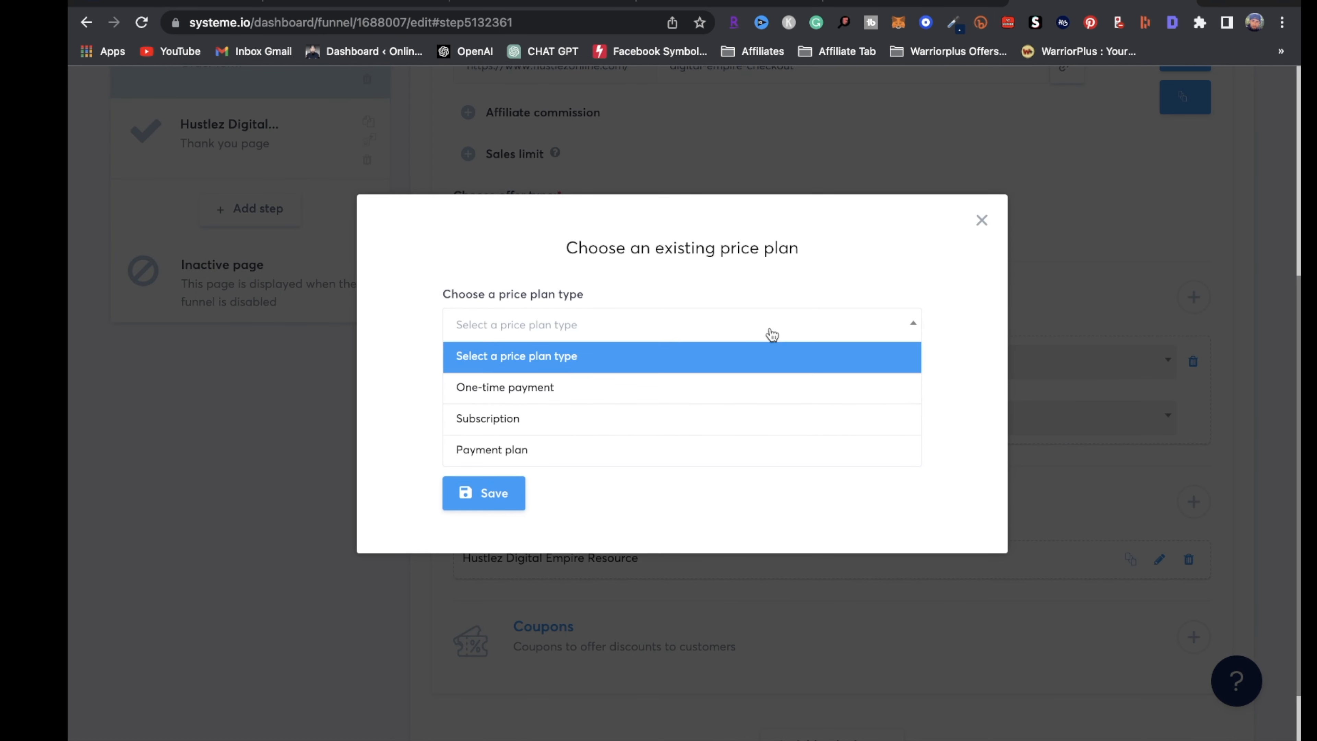
{"action": "left_click", "coordinate": [534, 390]}
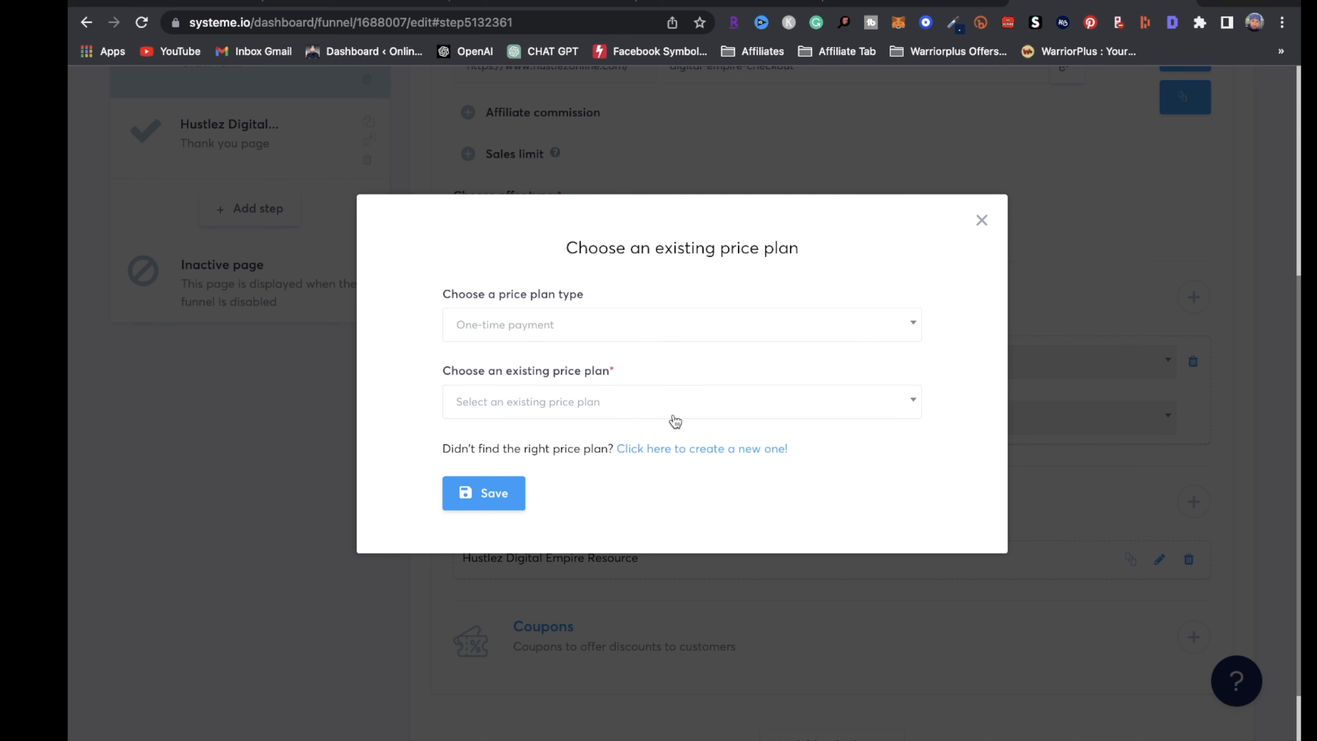
{"action": "left_click", "coordinate": [758, 450]}
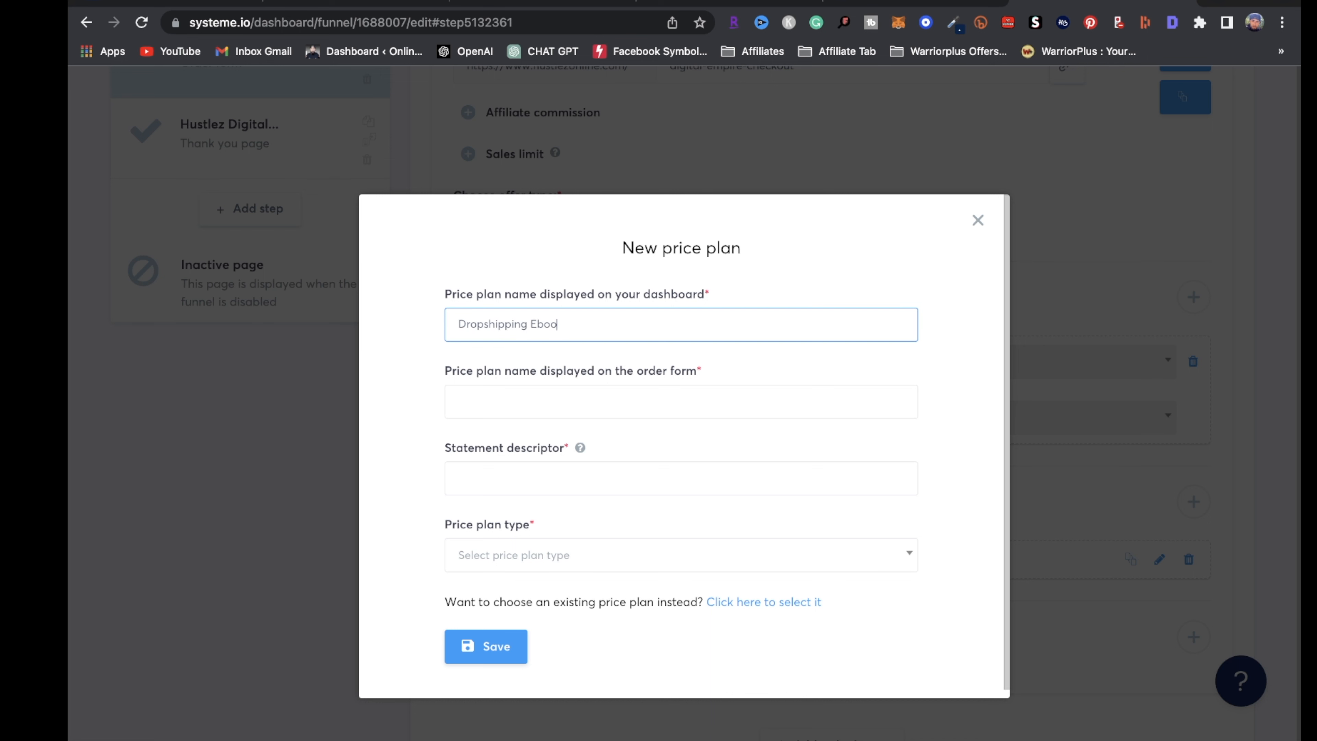
Create a one-time 'Dropshipping Ebook' price plan, using that name for the order form and statement descriptor
{"action": "triple_click", "coordinate": [604, 320]}
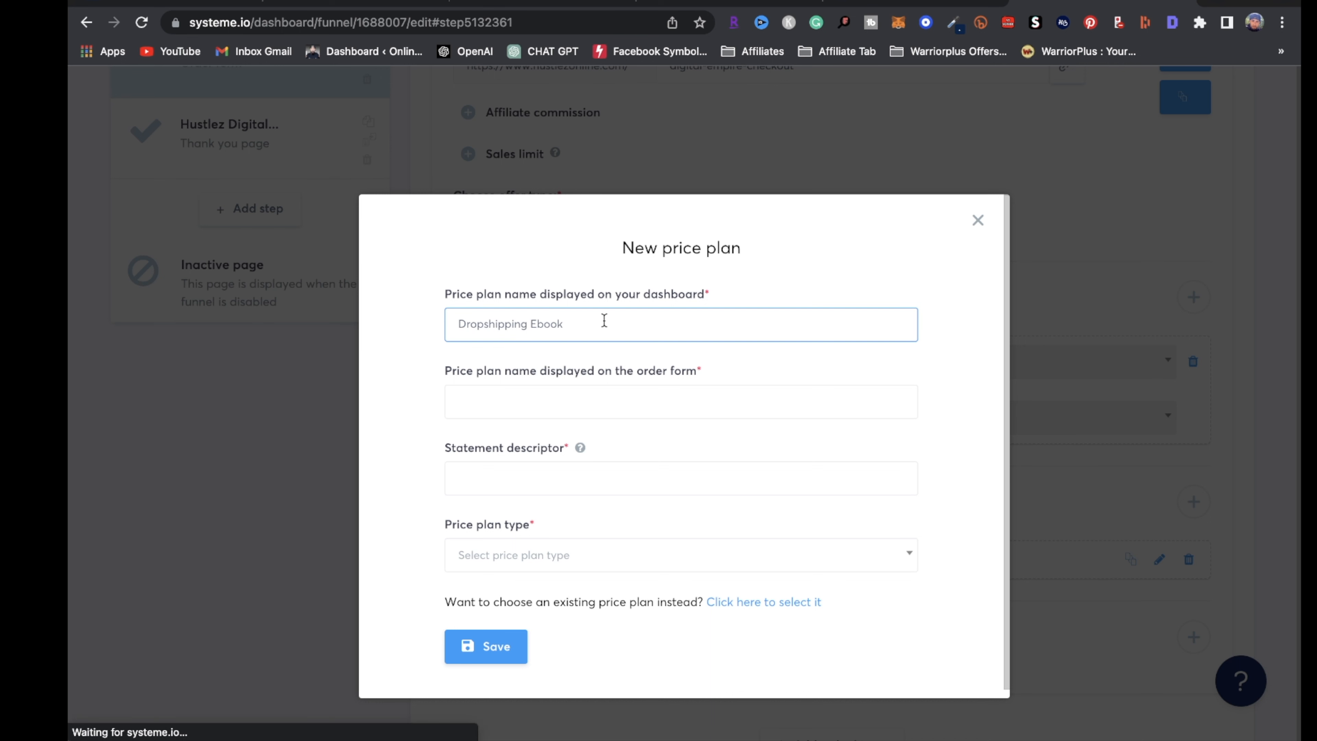
{"action": "key", "text": "ctrl+c"}
{"action": "left_click", "coordinate": [561, 406]}
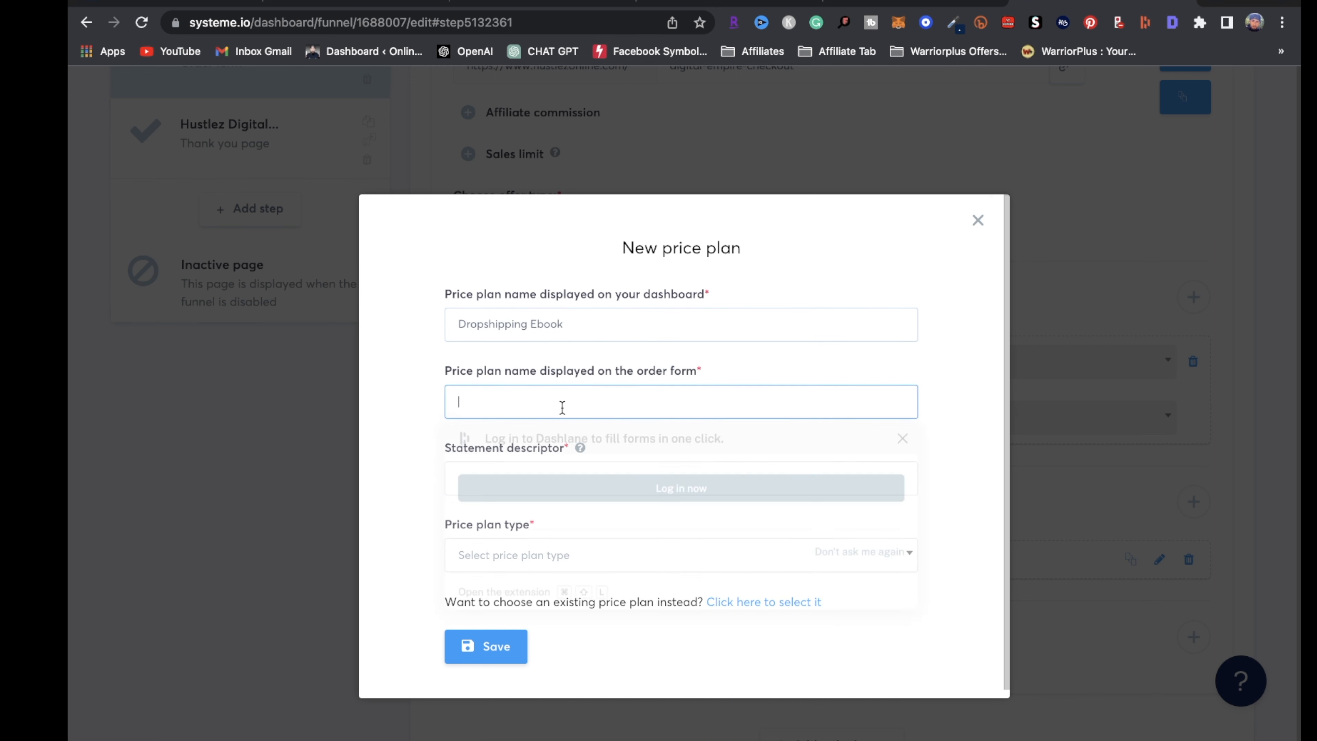
{"action": "key", "text": "ctrl+v"}
{"action": "left_click", "coordinate": [537, 480]}
{"action": "key", "text": "ctrl+v"}
{"action": "left_click", "coordinate": [556, 550]}
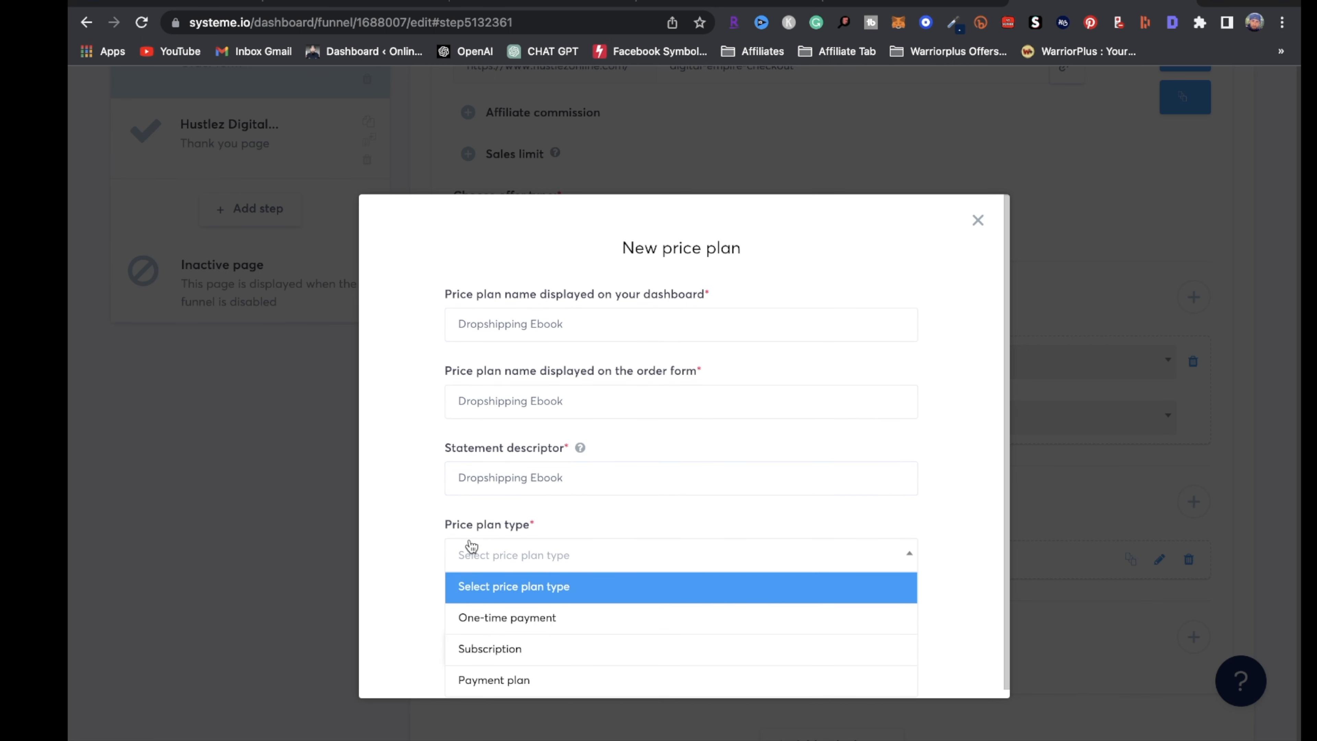
{"action": "left_click", "coordinate": [551, 618]}
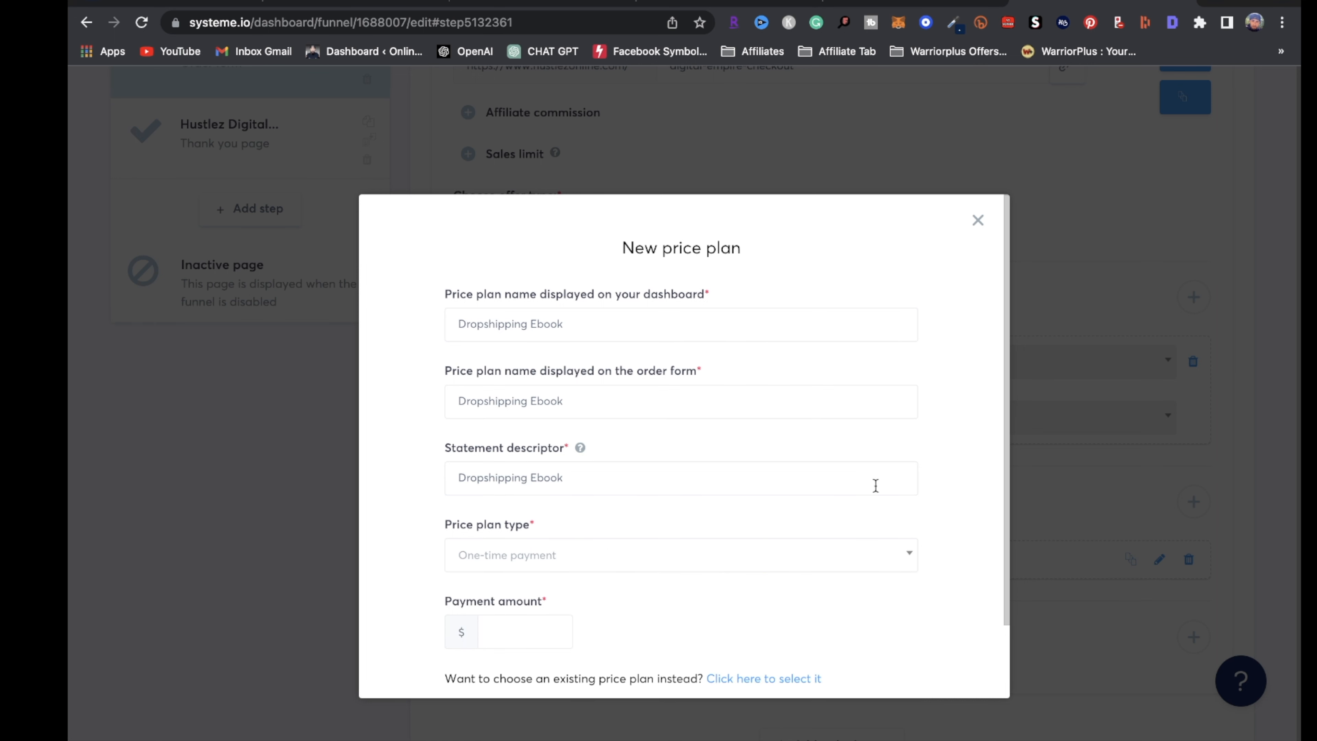
{"action": "scroll", "coordinate": [653, 633], "scroll_direction": "down", "scroll_amount": 2}
{"action": "left_click", "coordinate": [538, 552]}
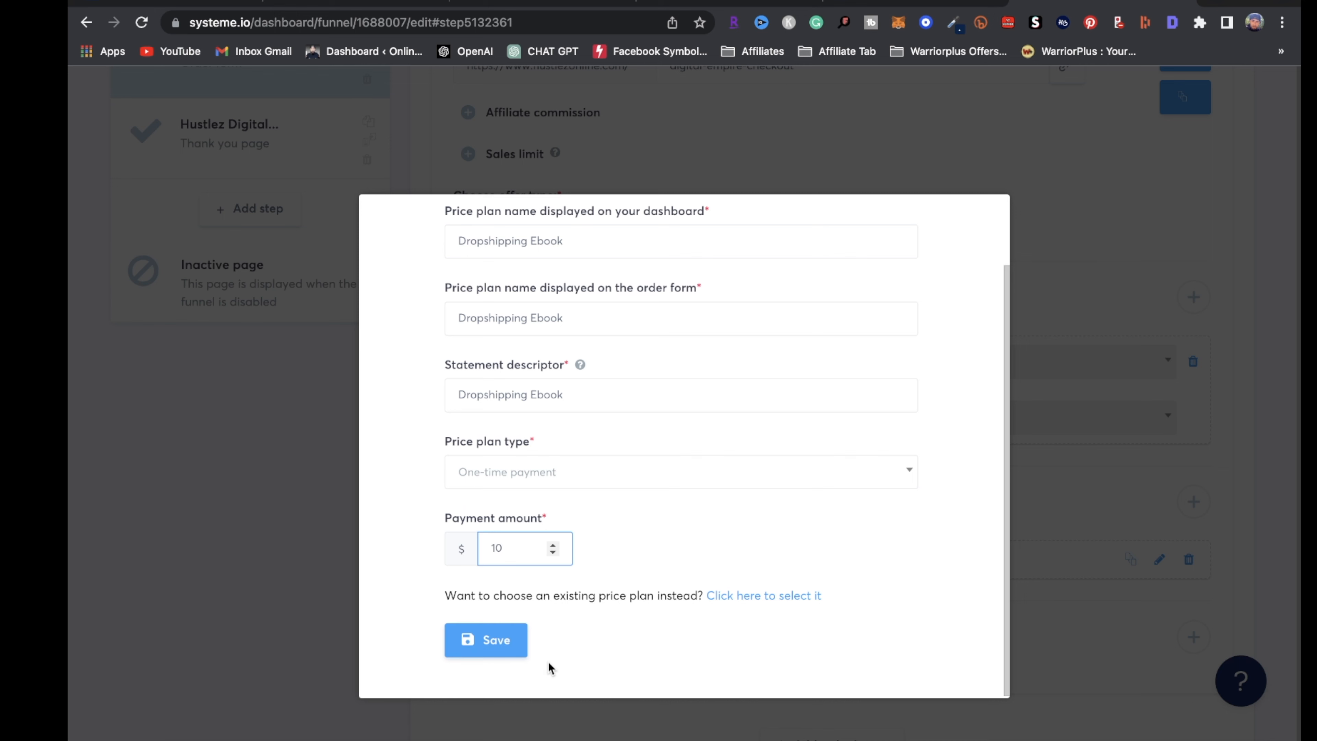
{"action": "left_click", "coordinate": [506, 642]}
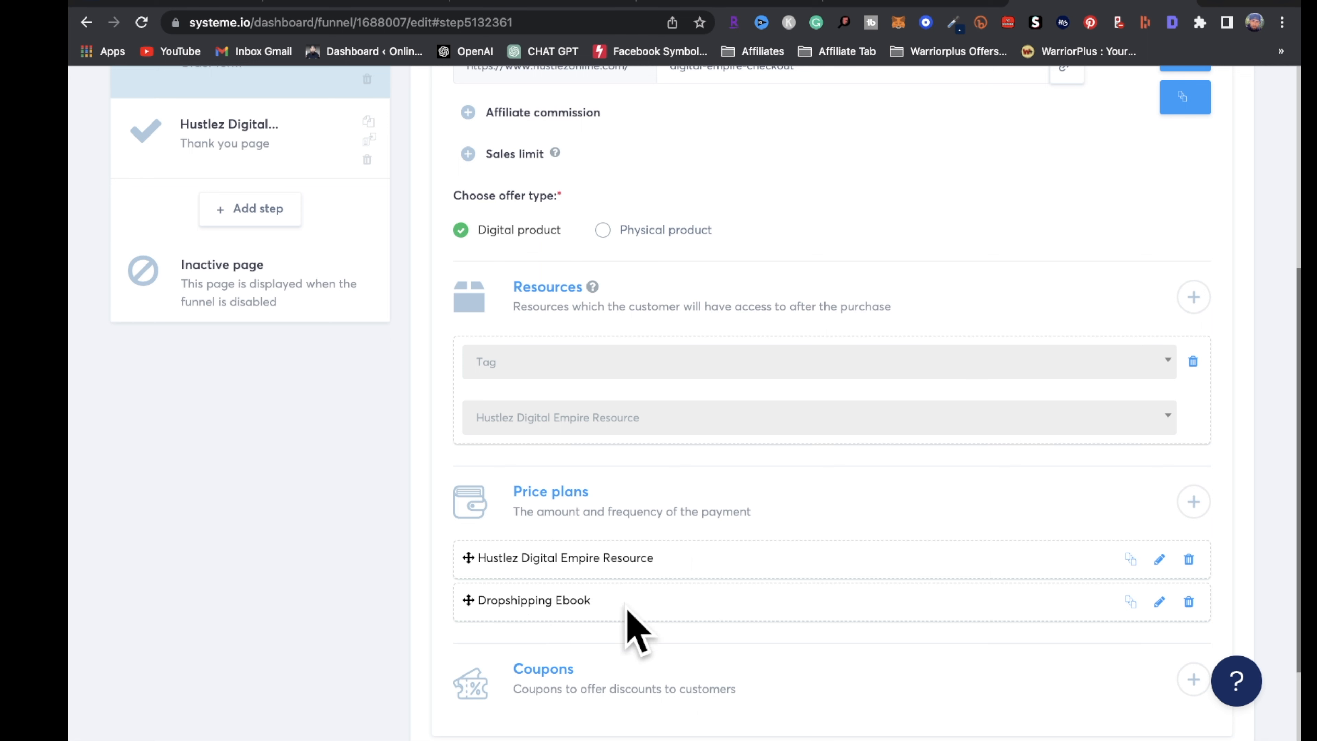
Remove the Dropshipping Ebook price plan from the checkout offer
{"action": "left_click", "coordinate": [1194, 602]}
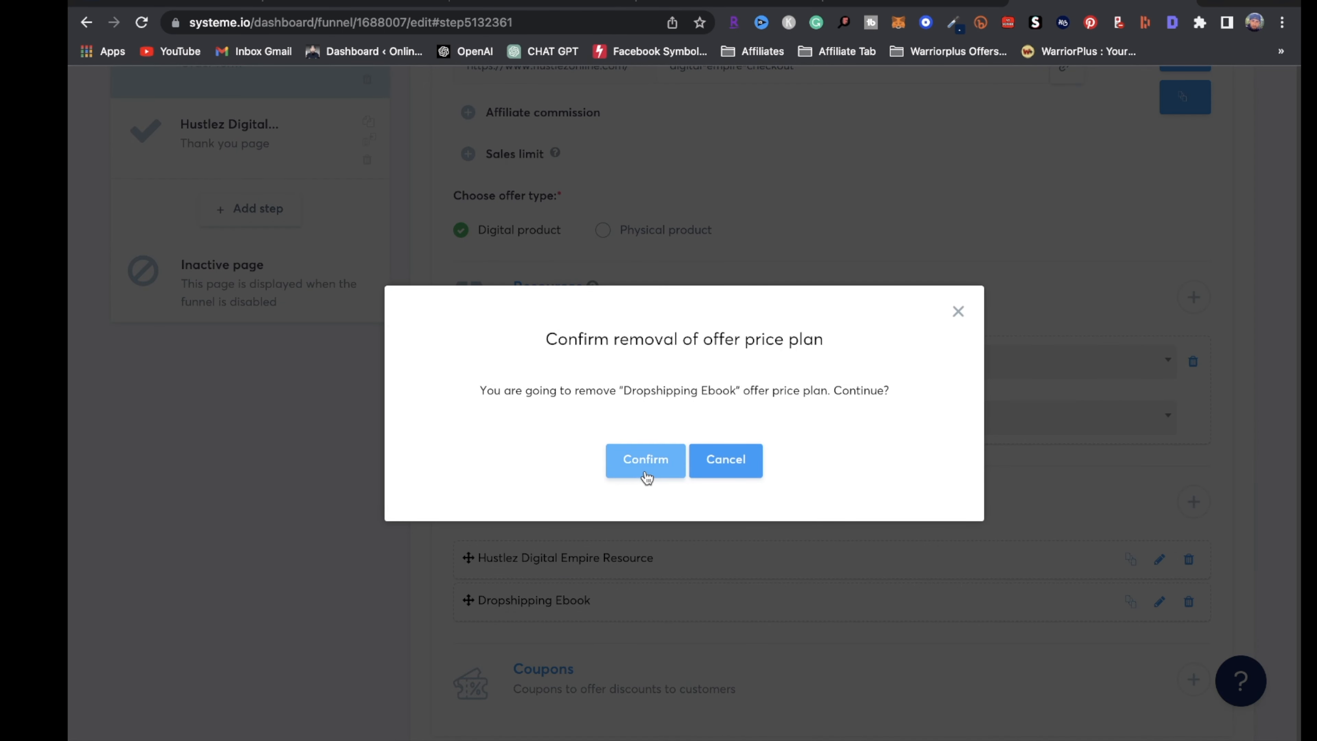
{"action": "left_click", "coordinate": [646, 460]}
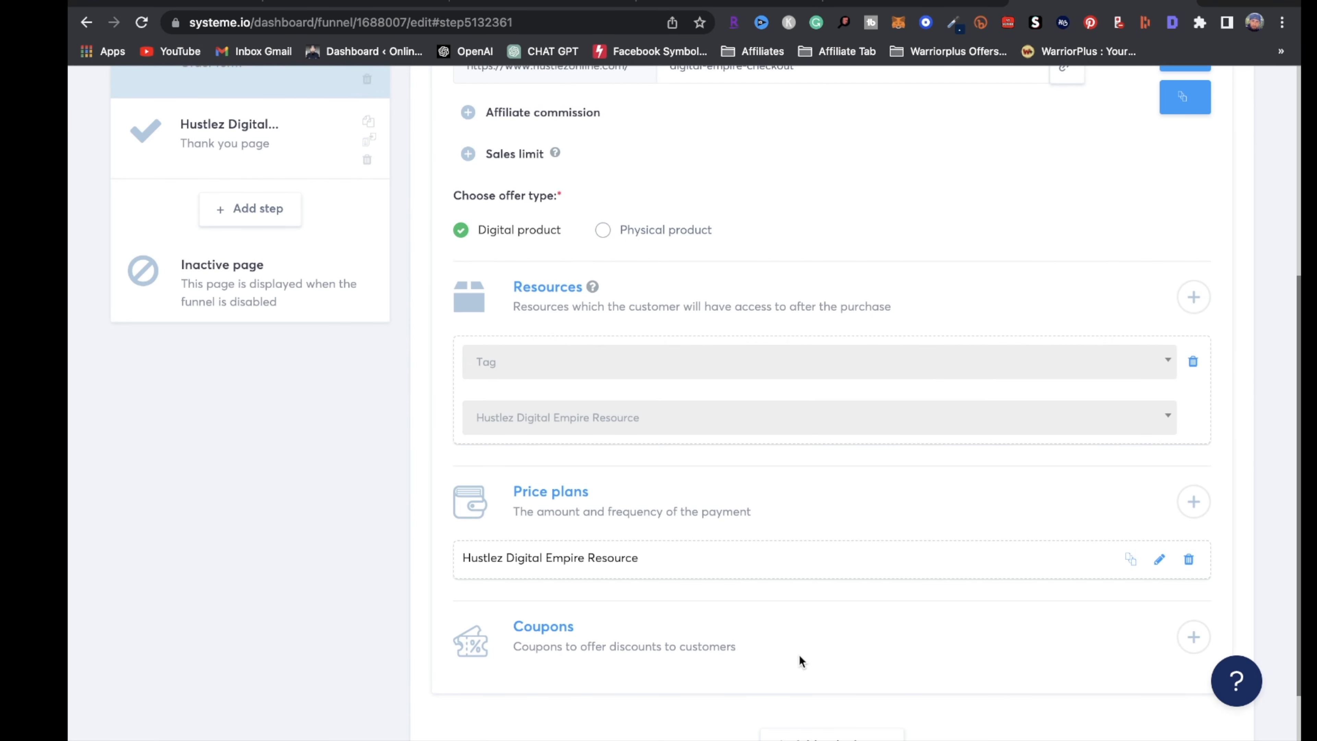
{"action": "scroll", "coordinate": [1019, 591], "scroll_direction": "up", "scroll_amount": 4}
{"action": "scroll", "coordinate": [1019, 591], "scroll_direction": "up", "scroll_amount": 1}
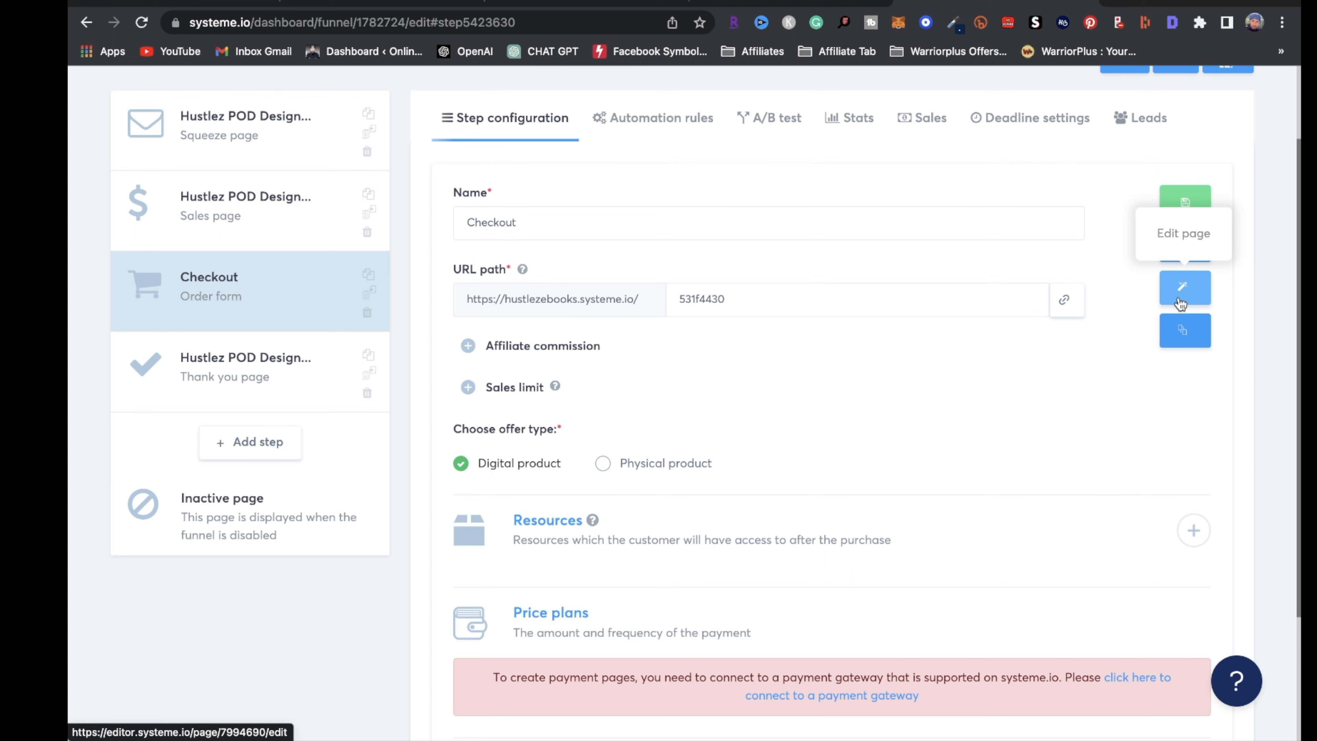
Open the checkout page editor and clear the product cover image
{"action": "left_click", "coordinate": [1192, 292]}
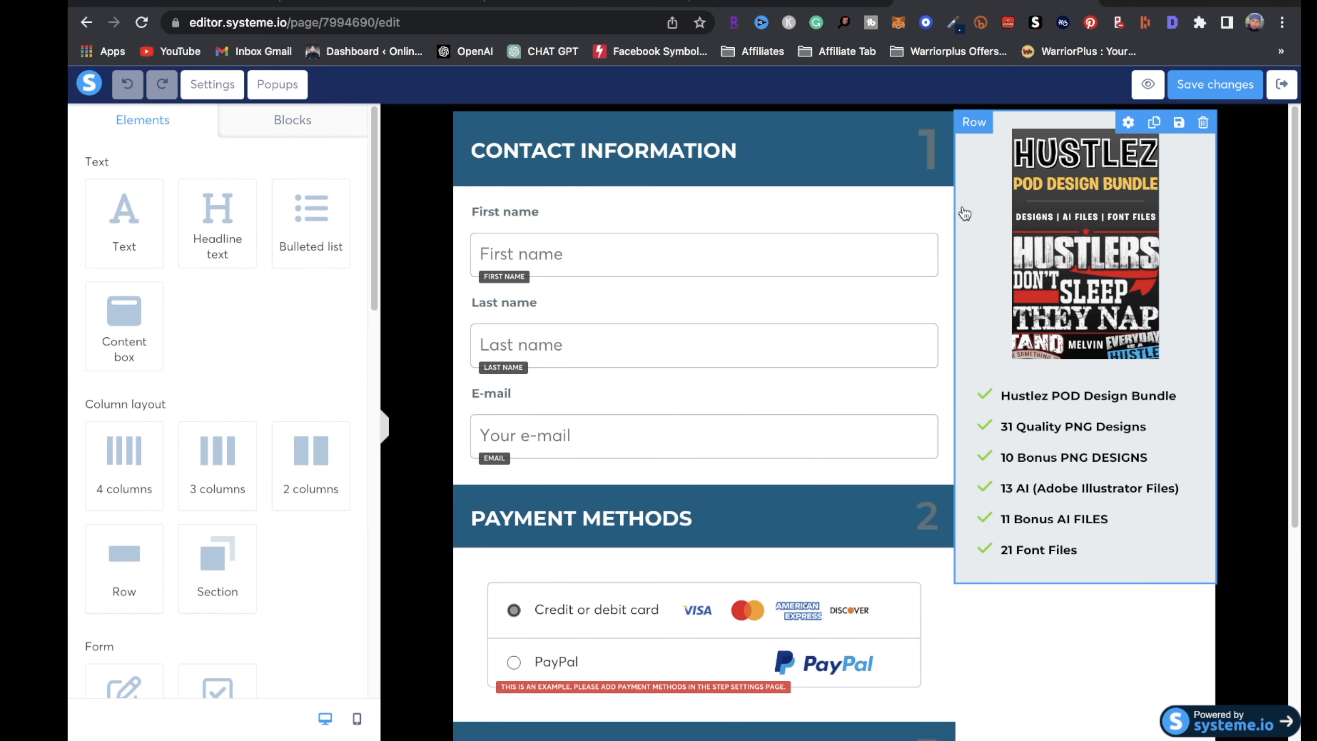
{"action": "left_click", "coordinate": [1086, 242]}
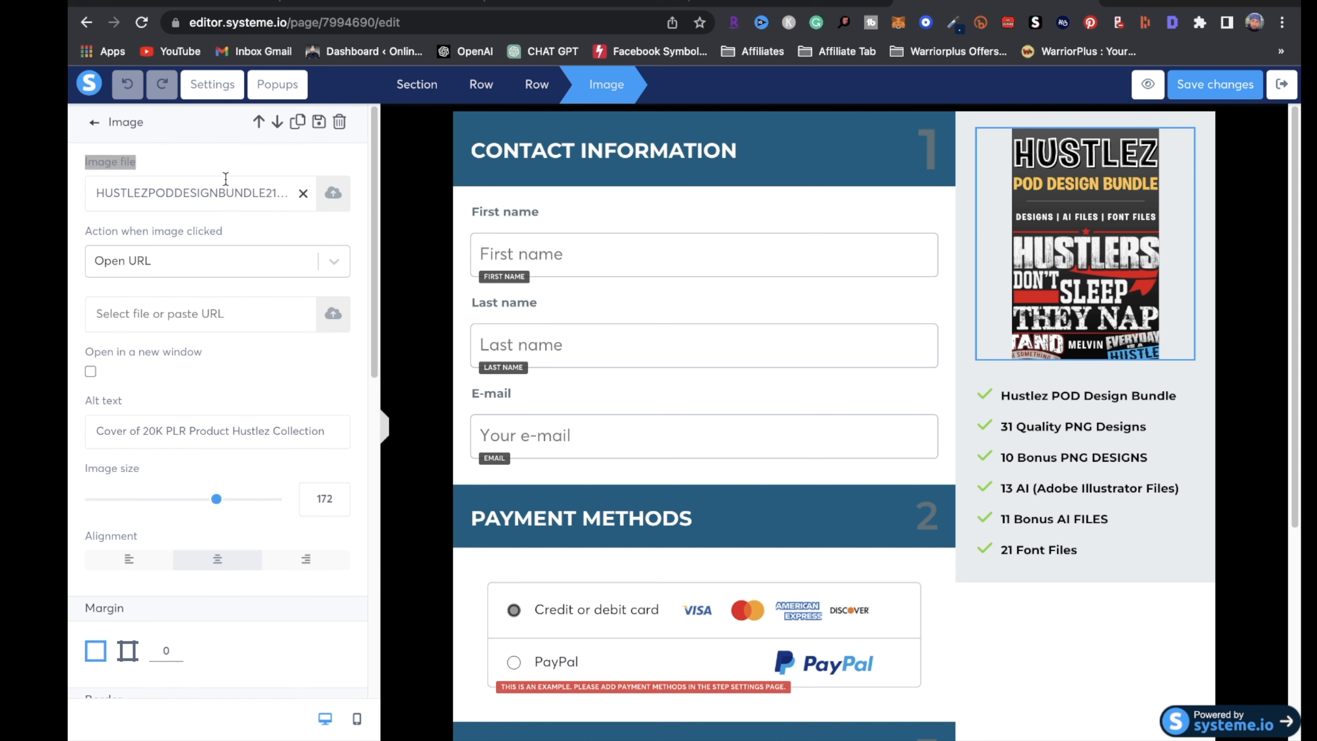
{"action": "left_click", "coordinate": [303, 194]}
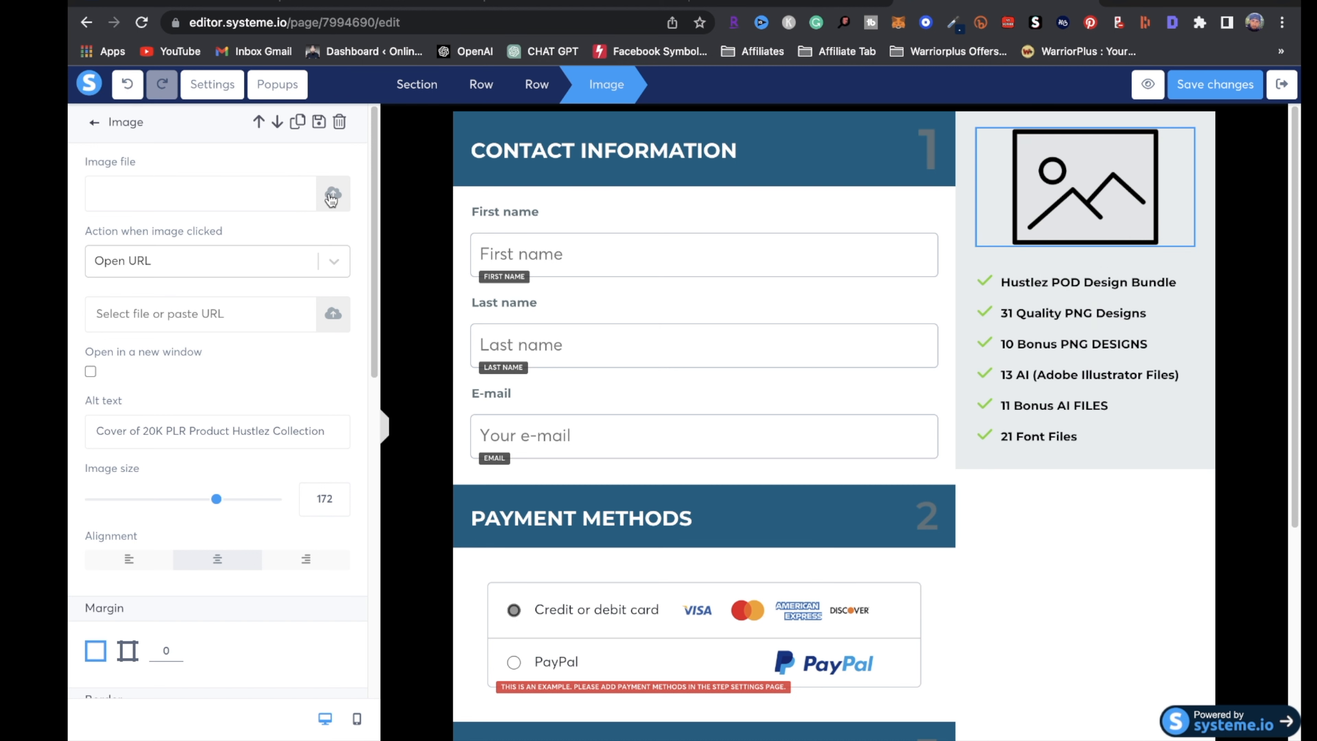
Delete the bullets from '21 Font Files' down, keeping the first three
{"action": "left_click", "coordinate": [1060, 300]}
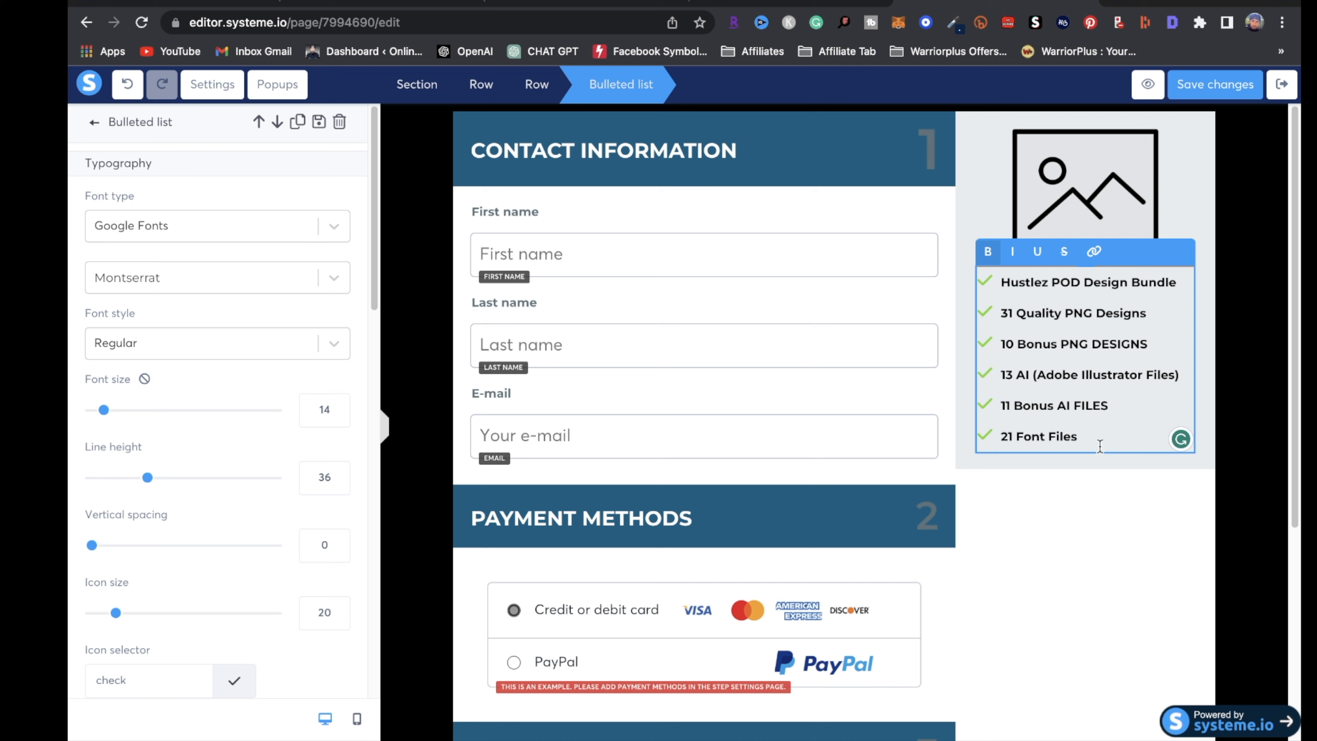
{"action": "left_click_drag", "start_coordinate": [1100, 446], "coordinate": [952, 430]}
{"action": "key", "text": "BackSpace"}
{"action": "key", "text": "BackSpace"}
{"action": "key", "text": "BackSpace"}
{"action": "key", "text": "BackSpace"}
{"action": "key", "text": "BackSpace"}
{"action": "key", "text": "BackSpace"}
{"action": "key", "text": "BackSpace"}
{"action": "key", "text": "BackSpace"}
{"action": "key", "text": "BackSpace"}
{"action": "key", "text": "BackSpace"}
{"action": "key", "text": "BackSpace"}
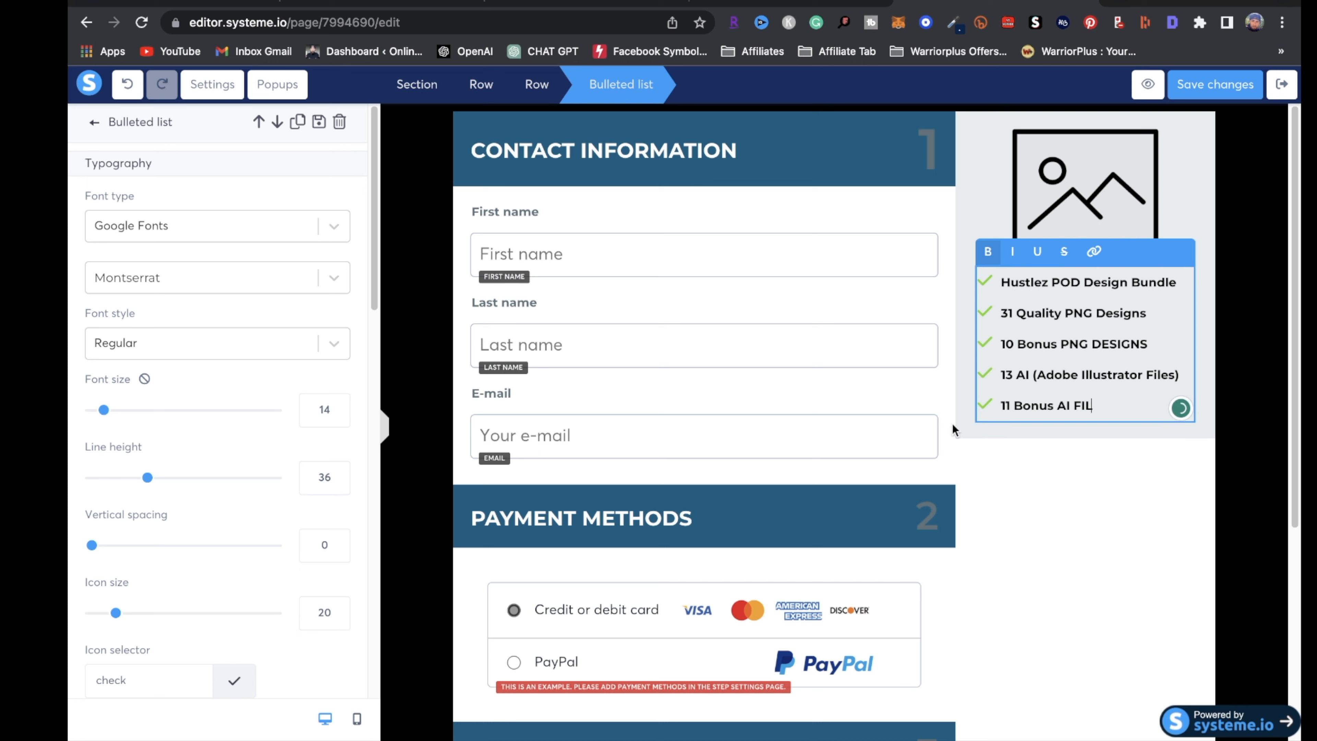
{"action": "key", "text": "BackSpace"}
{"action": "key", "text": "BackSpace"}
{"action": "key", "text": "BackSpace"}
{"action": "key", "text": "BackSpace"}
{"action": "key", "text": "BackSpace"}
{"action": "key", "text": "BackSpace"}
{"action": "key", "text": "BackSpace"}
{"action": "key", "text": "BackSpace"}
{"action": "key", "text": "BackSpace"}
{"action": "key", "text": "BackSpace"}
{"action": "key", "text": "BackSpace"}
{"action": "key", "text": "BackSpace"}
{"action": "key", "text": "BackSpace"}
{"action": "key", "text": "BackSpace"}
{"action": "key", "text": "BackSpace"}
{"action": "key", "text": "BackSpace"}
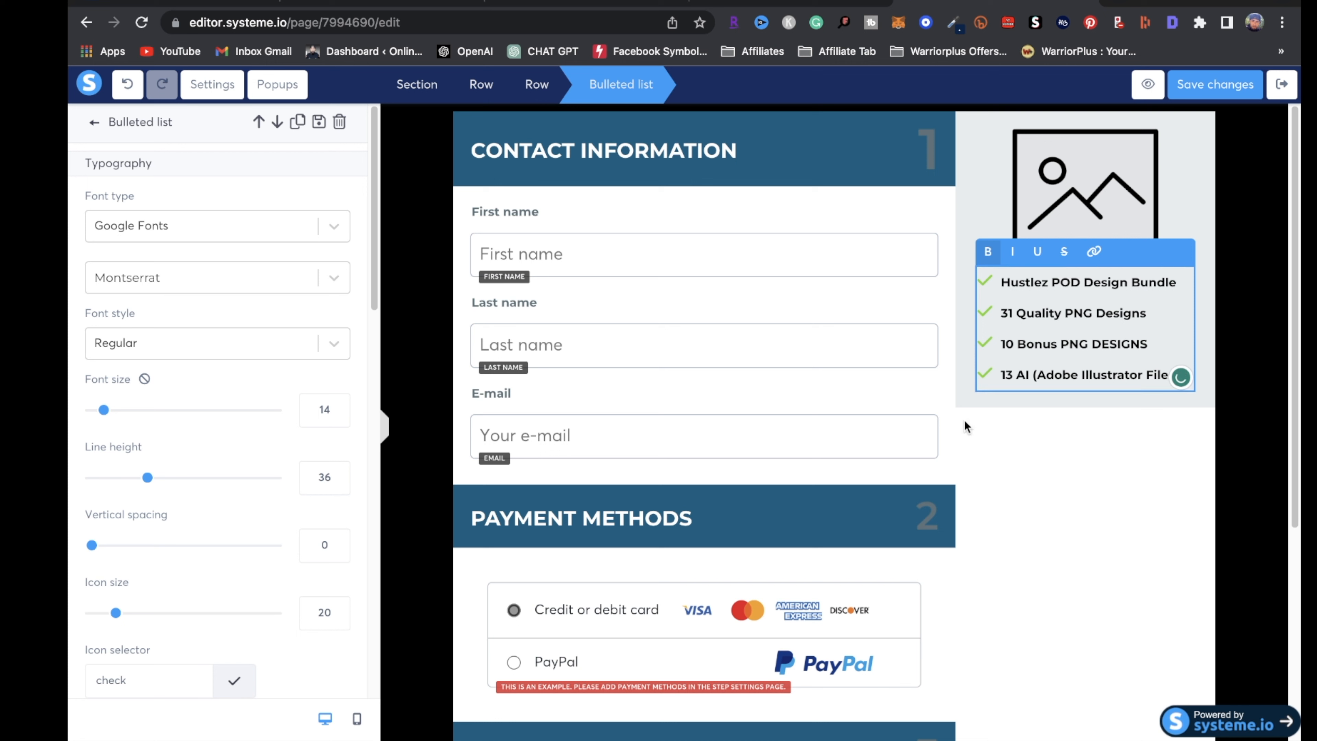
{"action": "key", "text": "BackSpace"}
{"action": "key", "text": "BackSpace"}
{"action": "key", "text": "BackSpace"}
{"action": "key", "text": "BackSpace"}
{"action": "key", "text": "BackSpace"}
{"action": "key", "text": "BackSpace"}
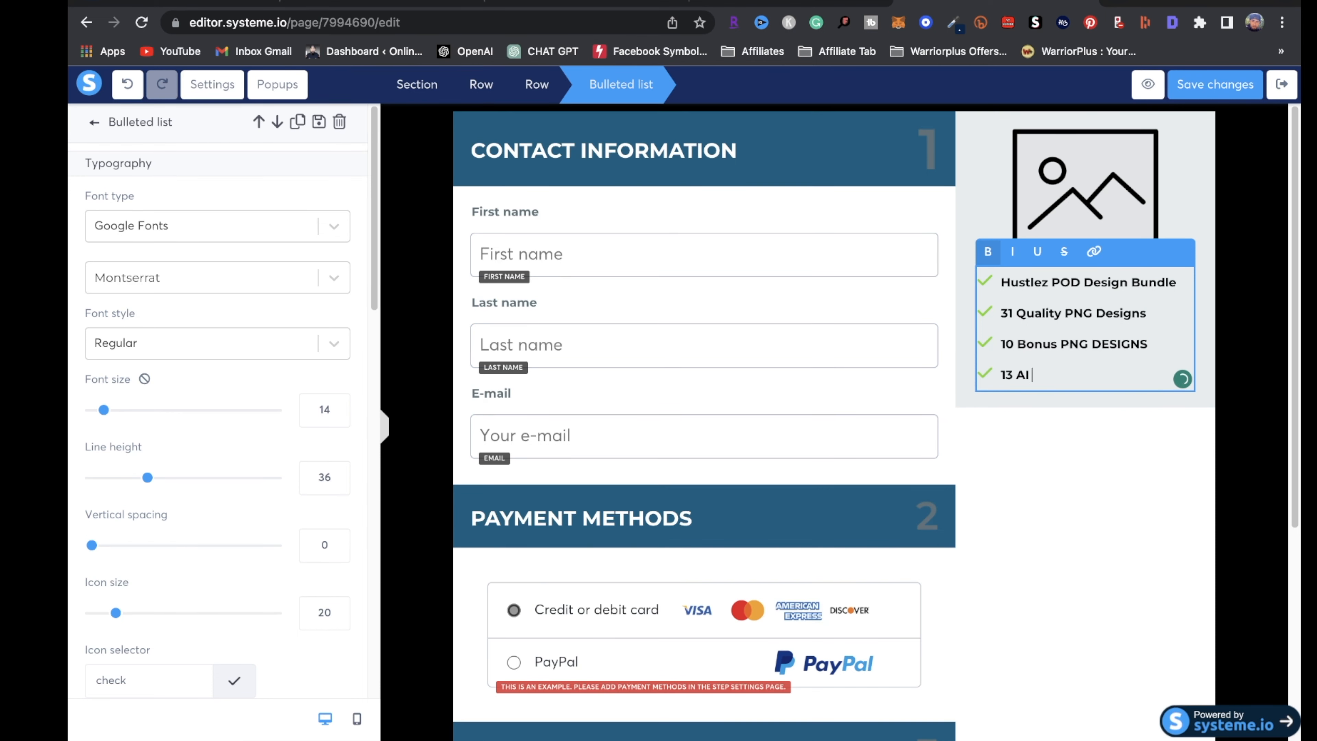
{"action": "key", "text": "BackSpace"}
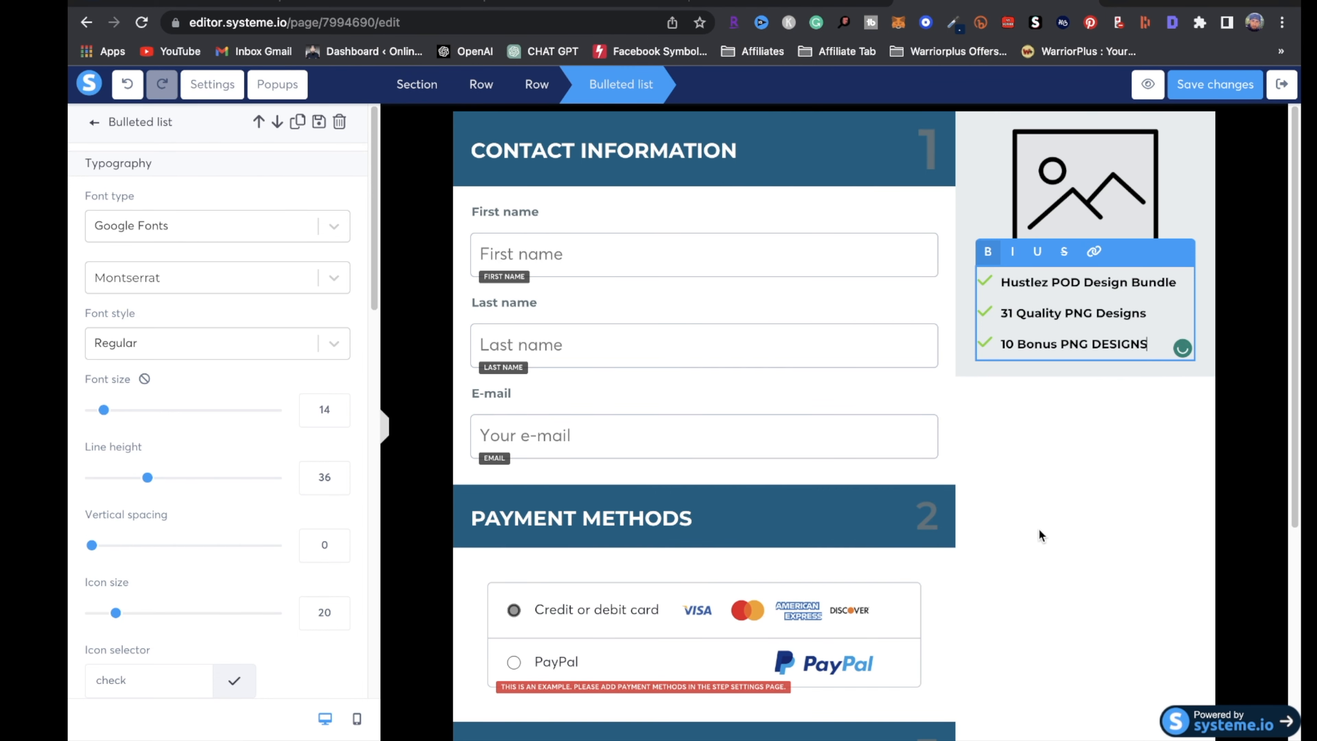
{"action": "left_click", "coordinate": [1041, 537]}
Save the checkout page changes and exit to the funnel steps
{"action": "scroll", "coordinate": [959, 565], "scroll_direction": "down", "scroll_amount": 5}
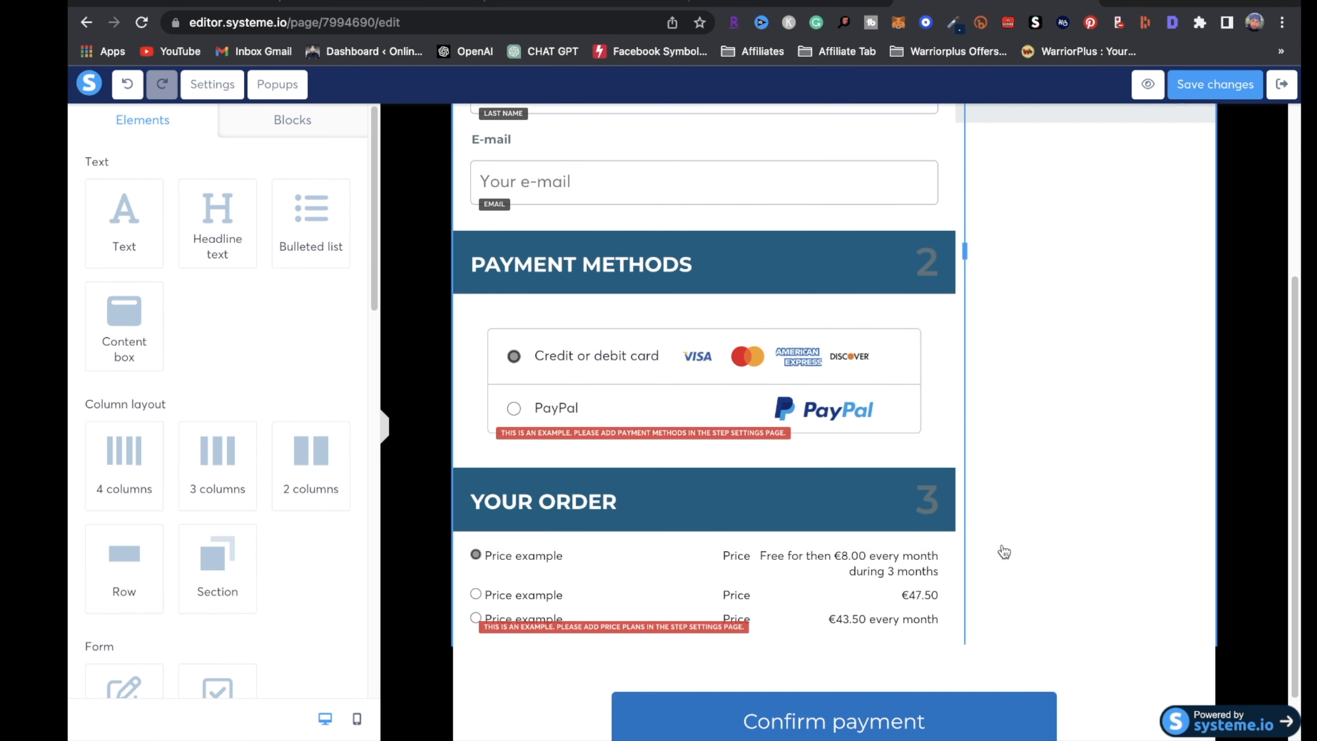
{"action": "scroll", "coordinate": [1043, 526], "scroll_direction": "up", "scroll_amount": 6}
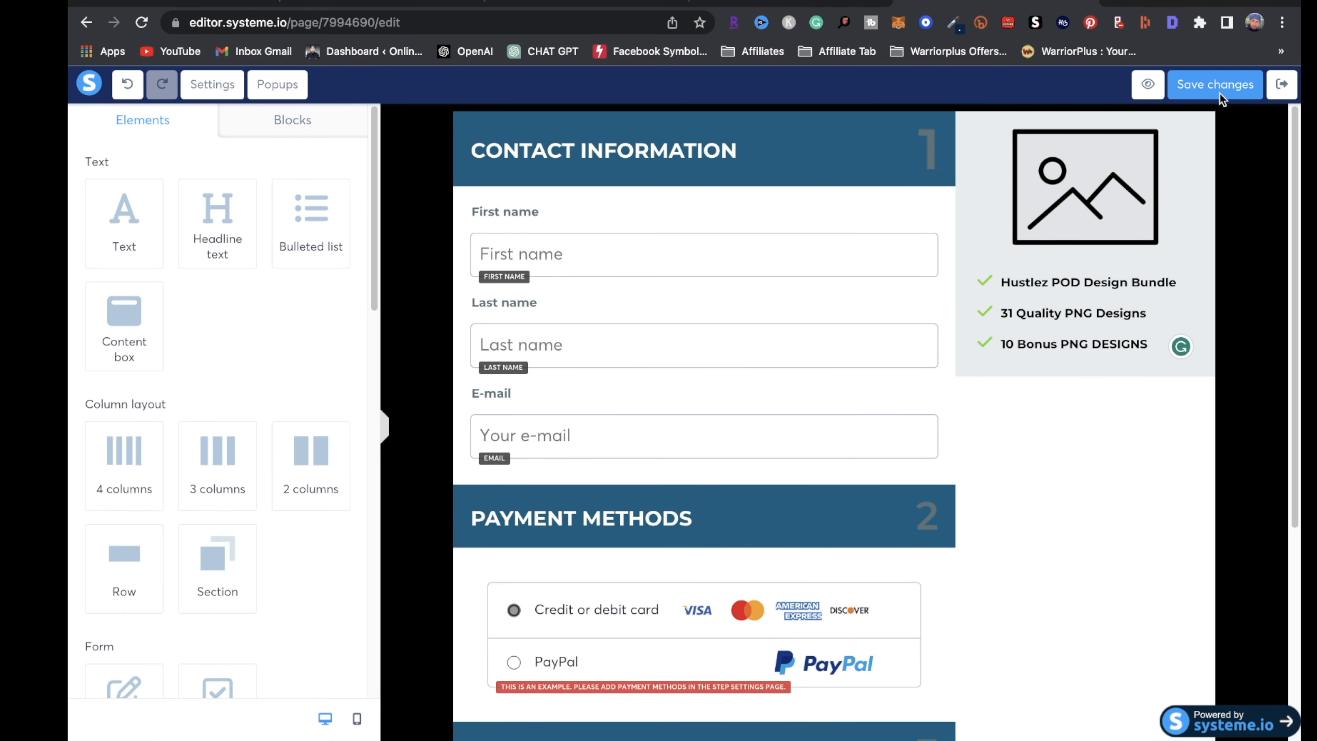
{"action": "left_click", "coordinate": [1257, 91]}
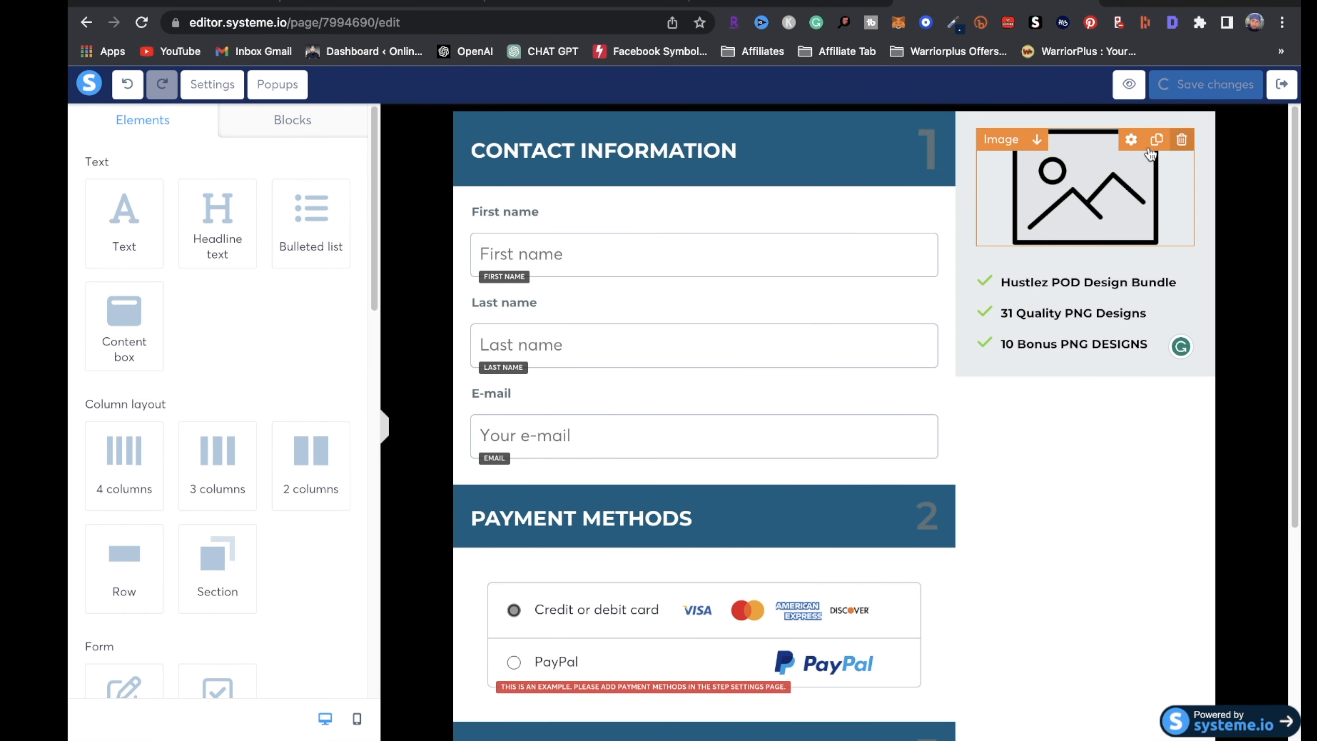
{"action": "left_click", "coordinate": [1282, 84]}
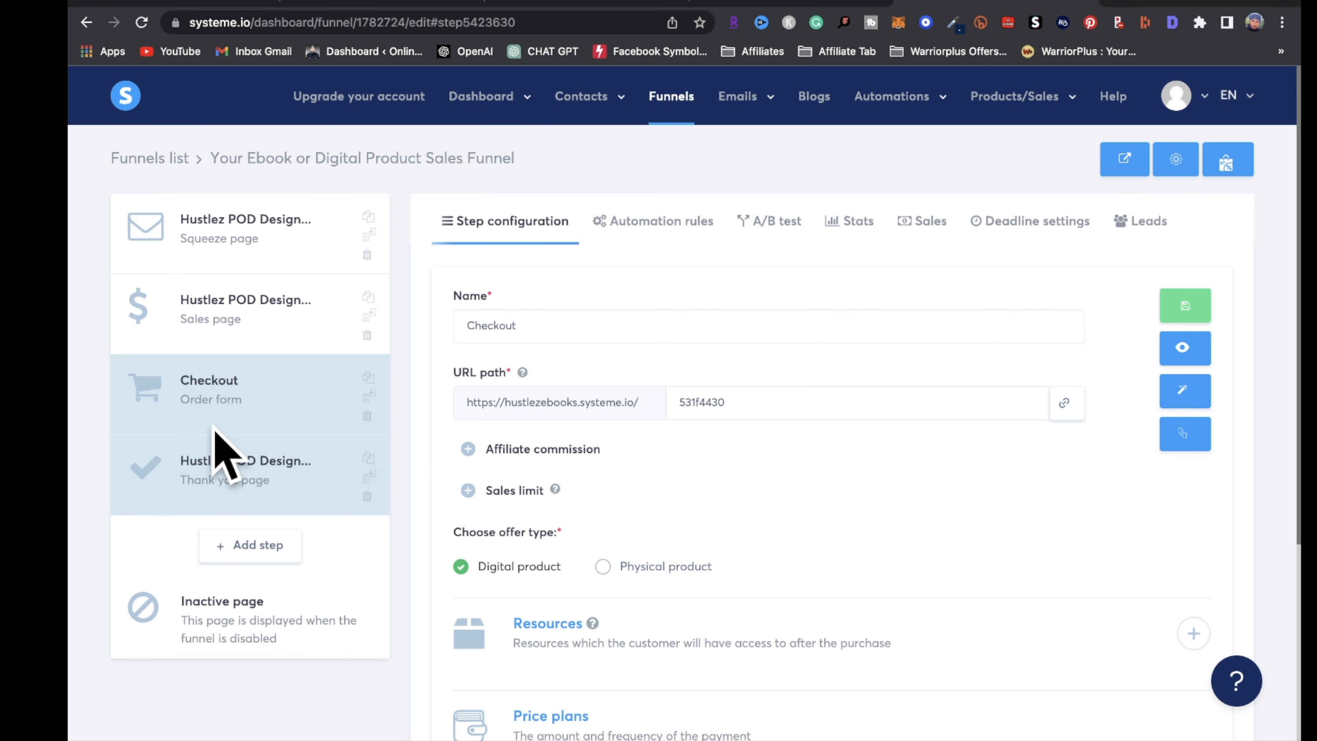
Open the thank-you page editor and inspect the 'Hustlez POD DESIGN BUNDLE' headline and designs image
{"action": "left_click", "coordinate": [251, 479]}
{"action": "triple_click", "coordinate": [674, 299]}
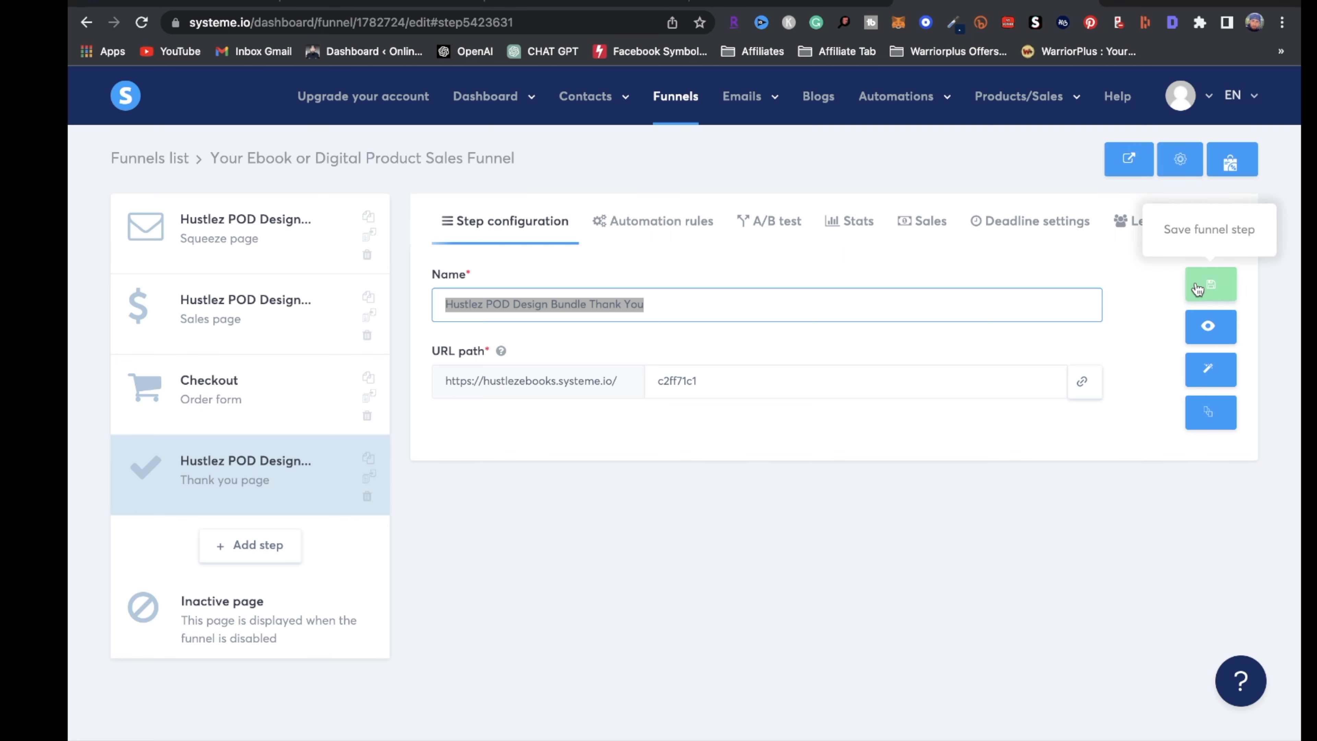
{"action": "left_click", "coordinate": [1208, 381]}
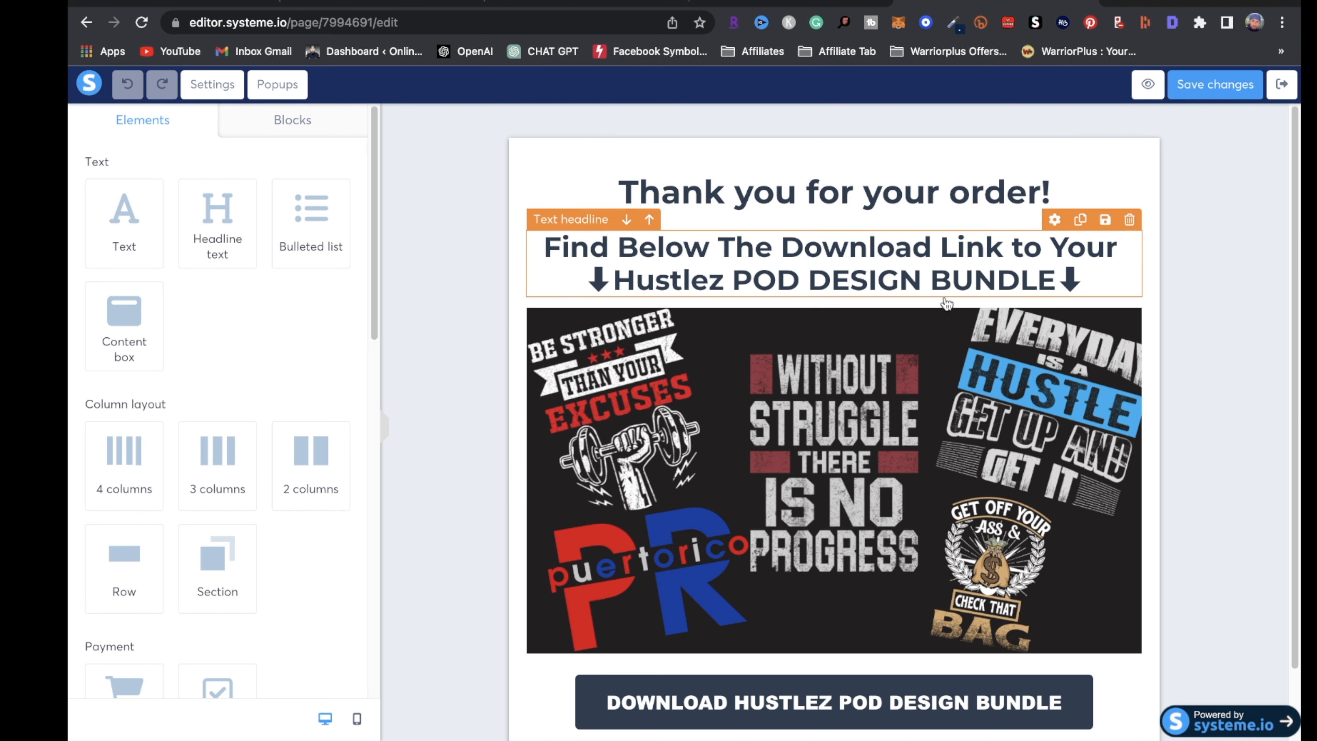
{"action": "left_click", "coordinate": [991, 276]}
{"action": "left_click", "coordinate": [1049, 276]}
{"action": "left_click_drag", "start_coordinate": [1049, 276], "coordinate": [609, 269]}
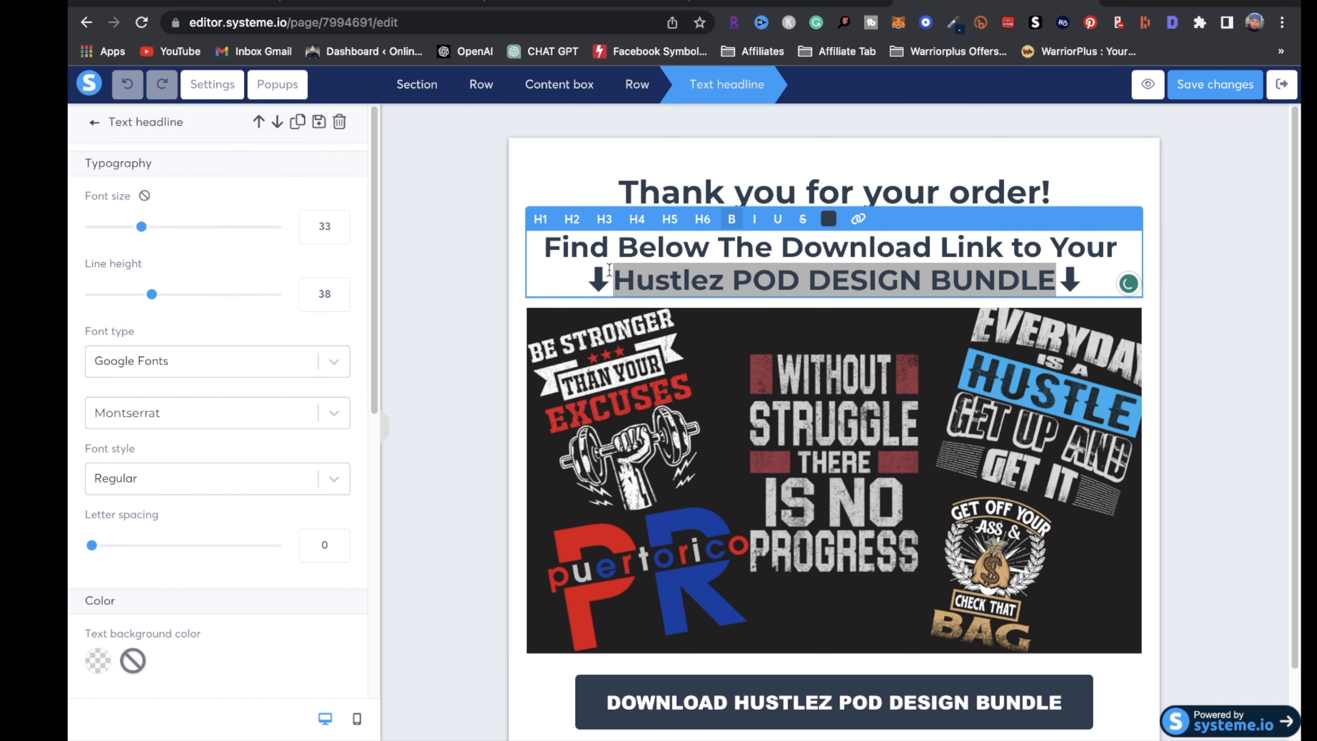
{"action": "left_click", "coordinate": [830, 417]}
{"action": "left_click", "coordinate": [830, 415]}
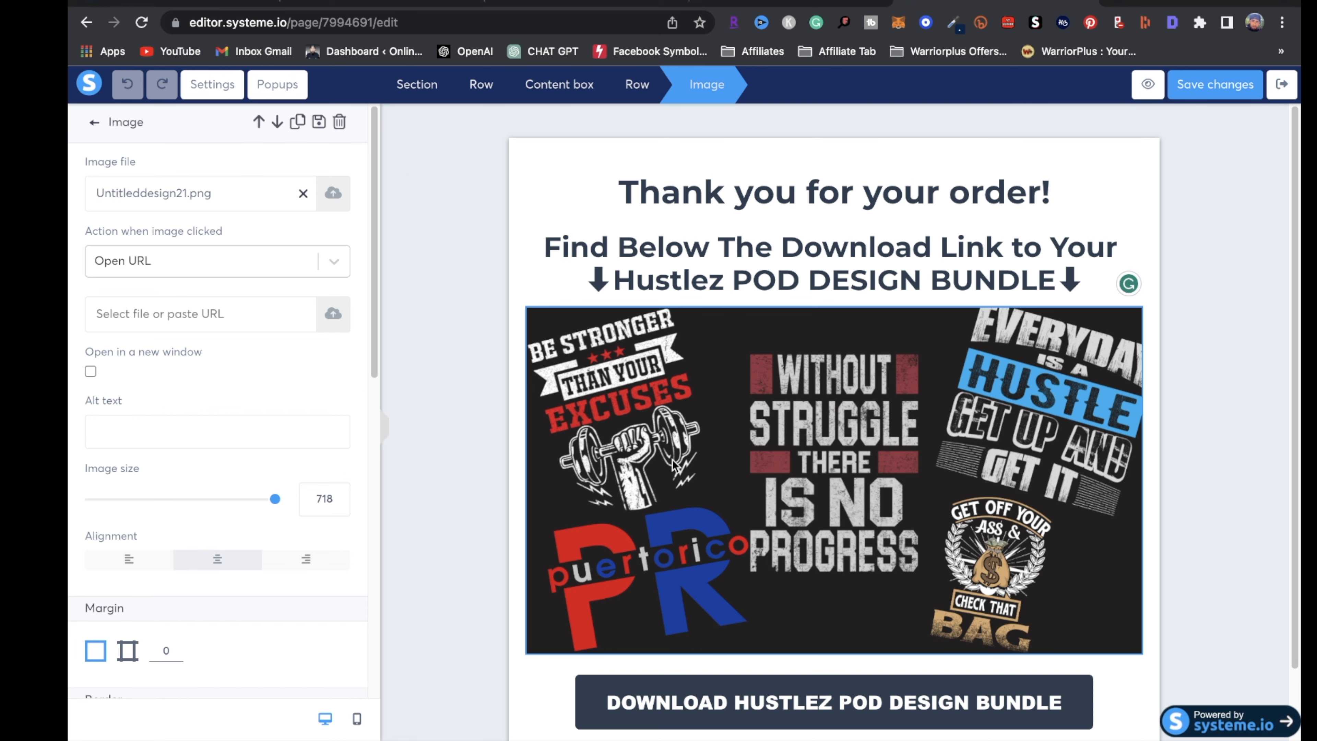
{"action": "left_click", "coordinate": [683, 705]}
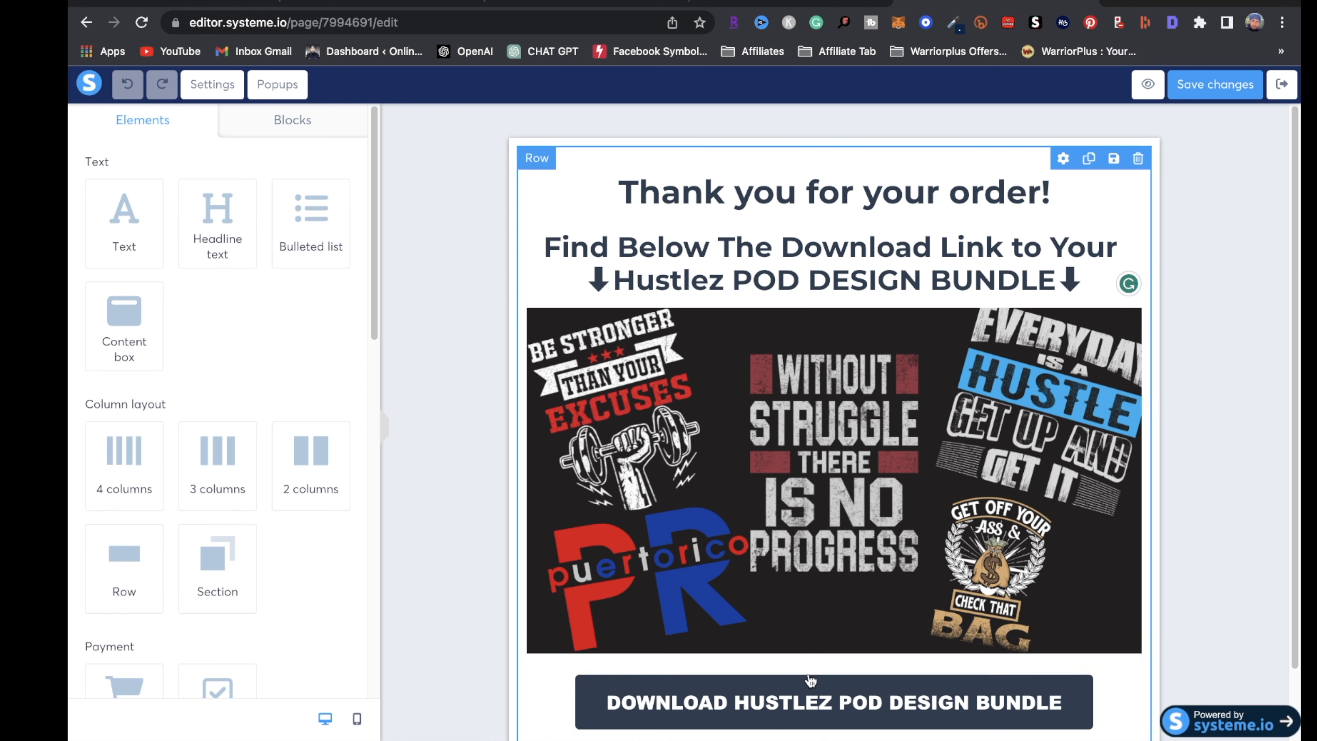
Change the download button label to 'DROPSHIPPING 101 EBOOK'
{"action": "left_click", "coordinate": [844, 705]}
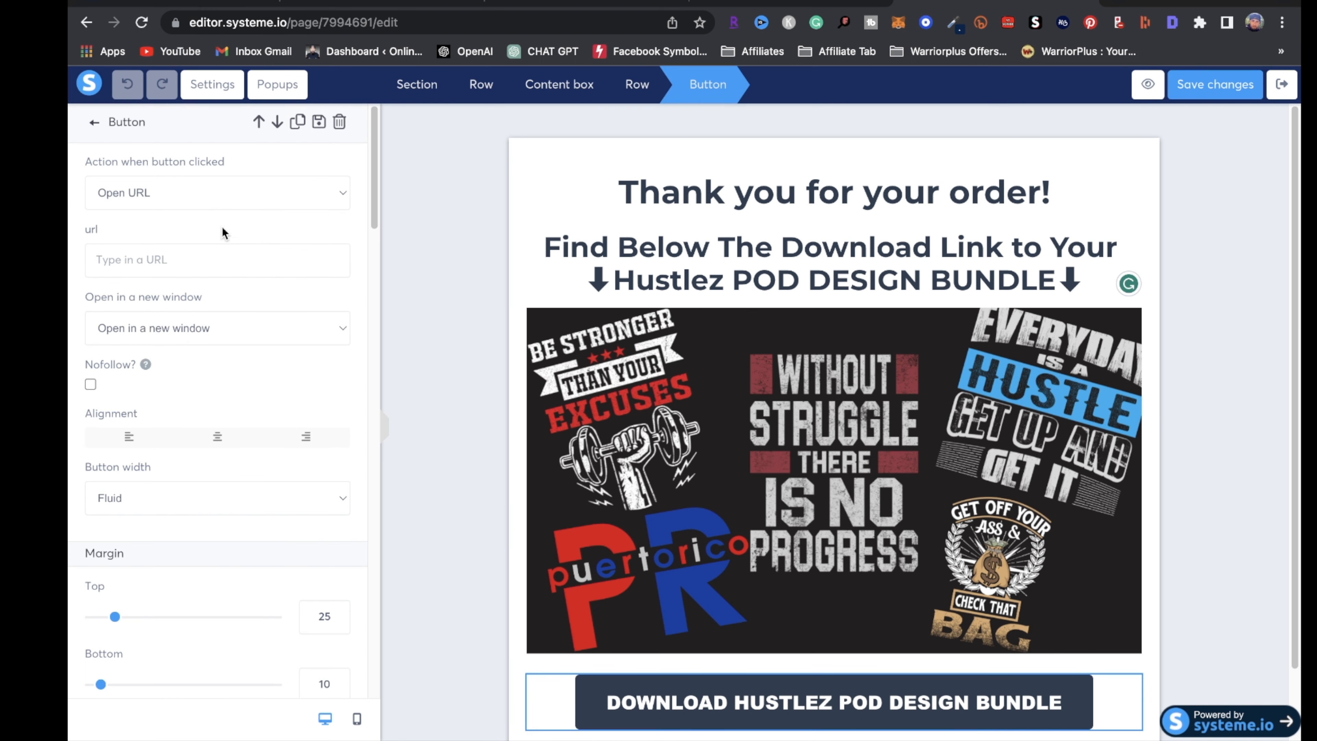
{"action": "scroll", "coordinate": [228, 283], "scroll_direction": "down", "scroll_amount": 10}
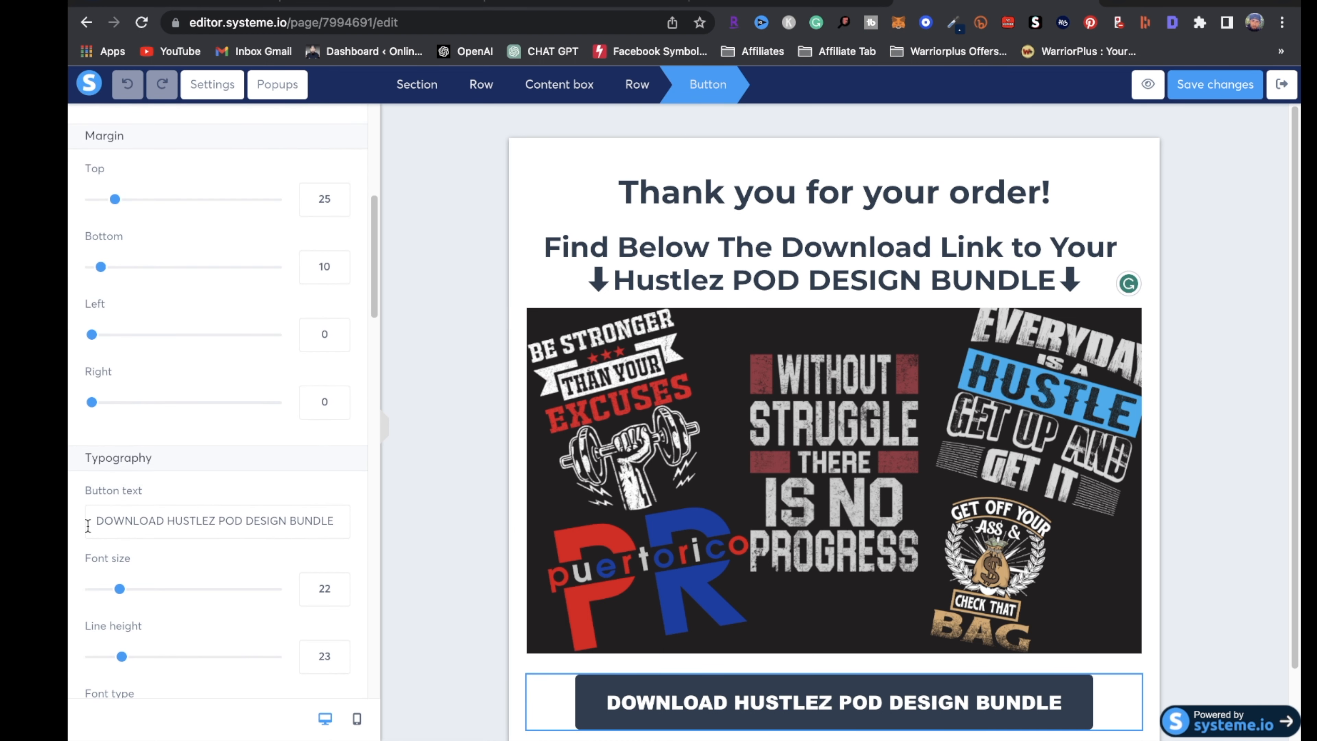
{"action": "left_click_drag", "start_coordinate": [96, 523], "coordinate": [286, 574]}
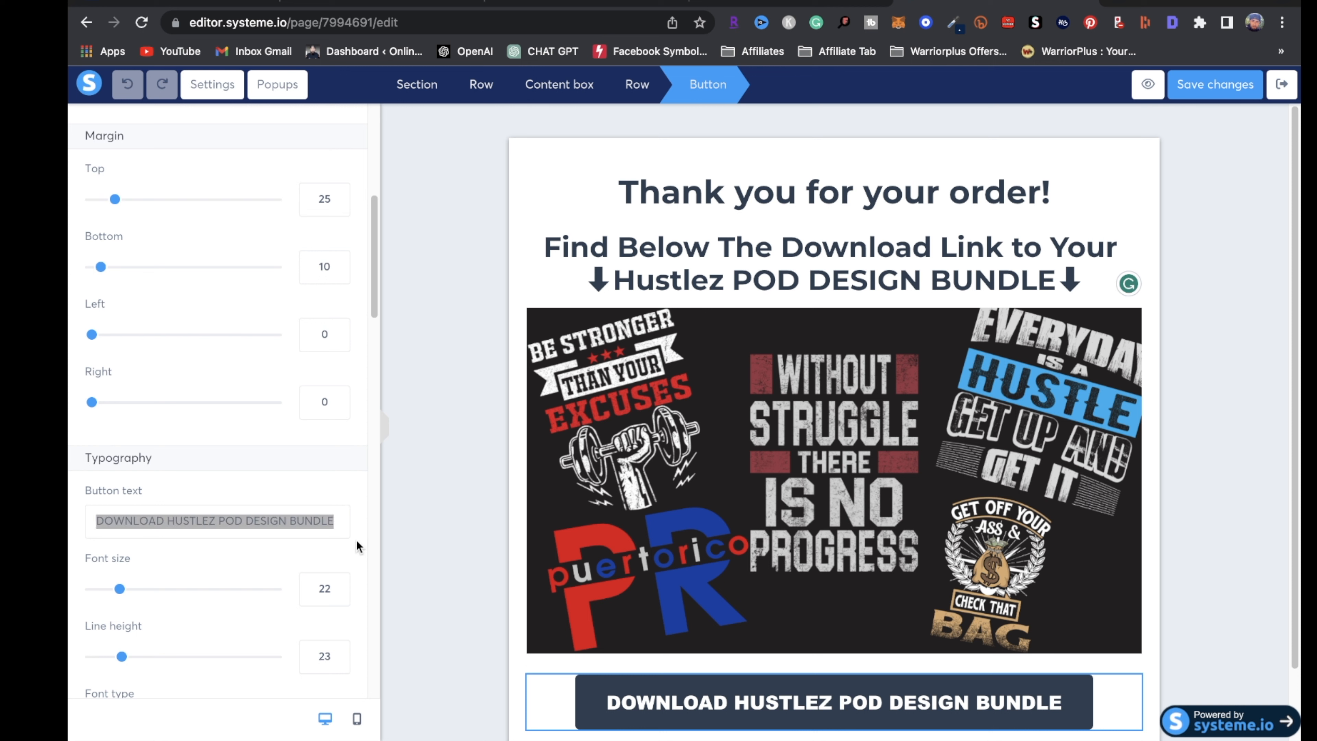
{"action": "key", "text": "BackSpace"}
{"action": "type", "text": "Drops"}
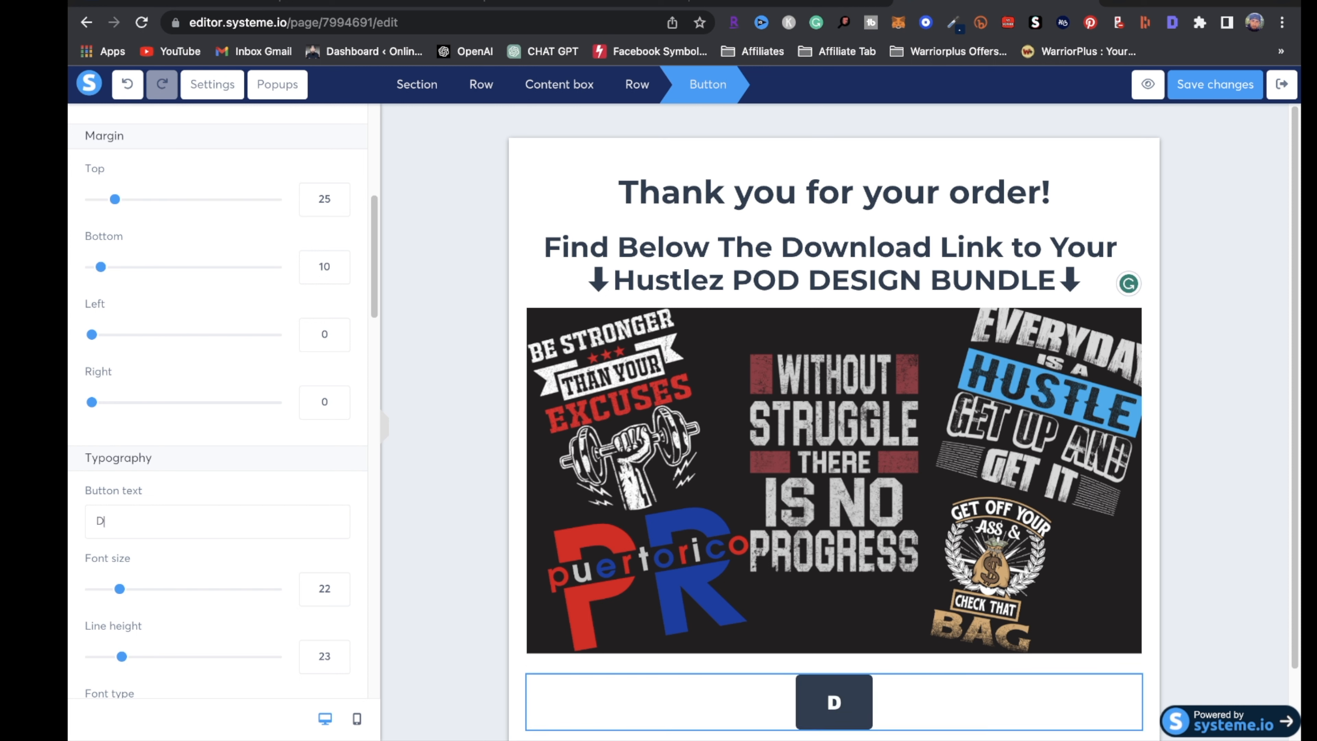
{"action": "key", "text": "BackSpace"}
{"action": "key", "text": "BackSpace"}
{"action": "key", "text": "BackSpace"}
{"action": "key", "text": "BackSpace"}
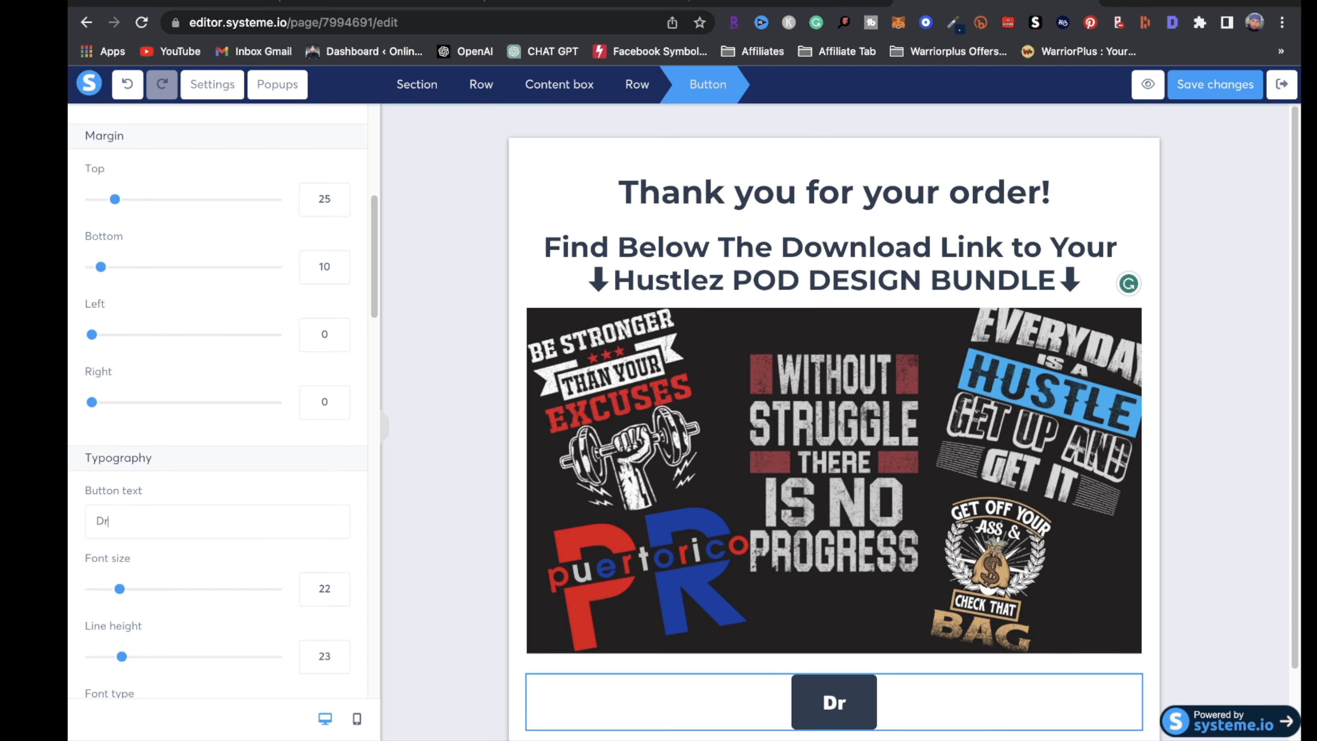
{"action": "type", "text": "ROPSHIP"}
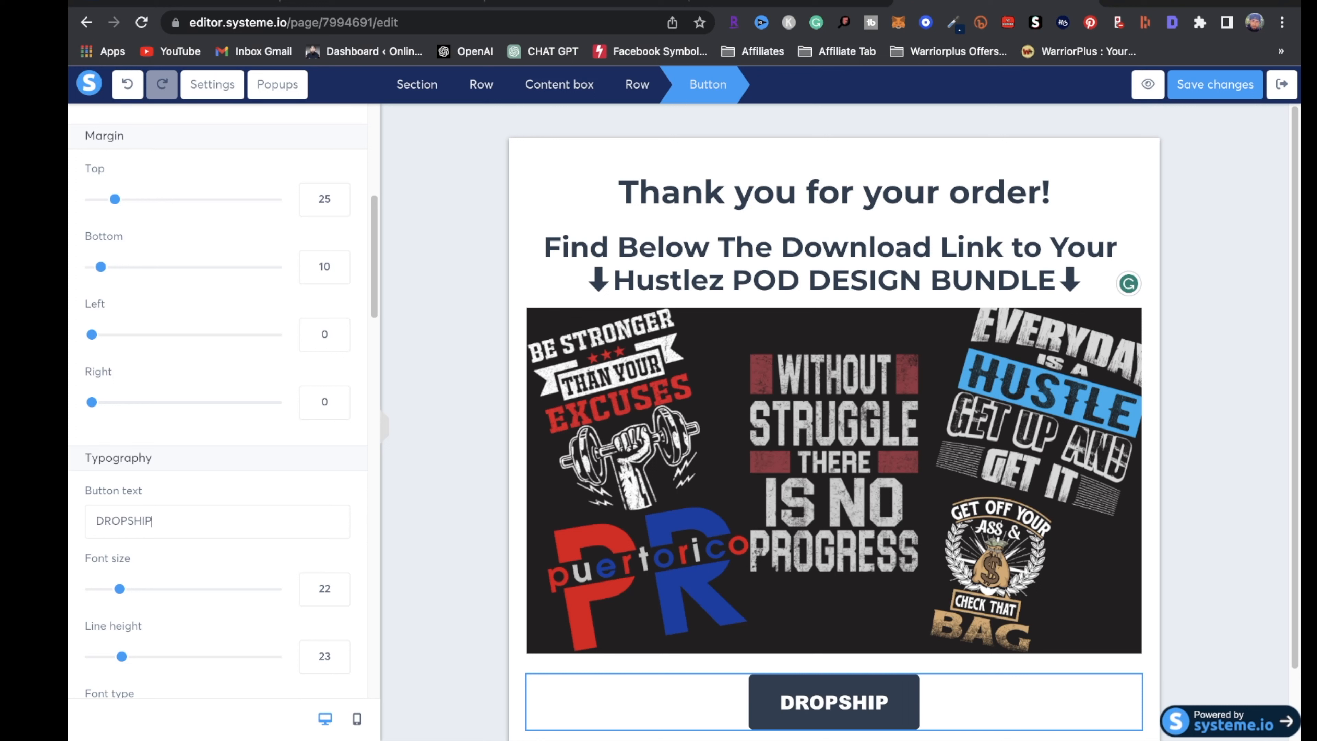
{"action": "type", "text": "PING 101"}
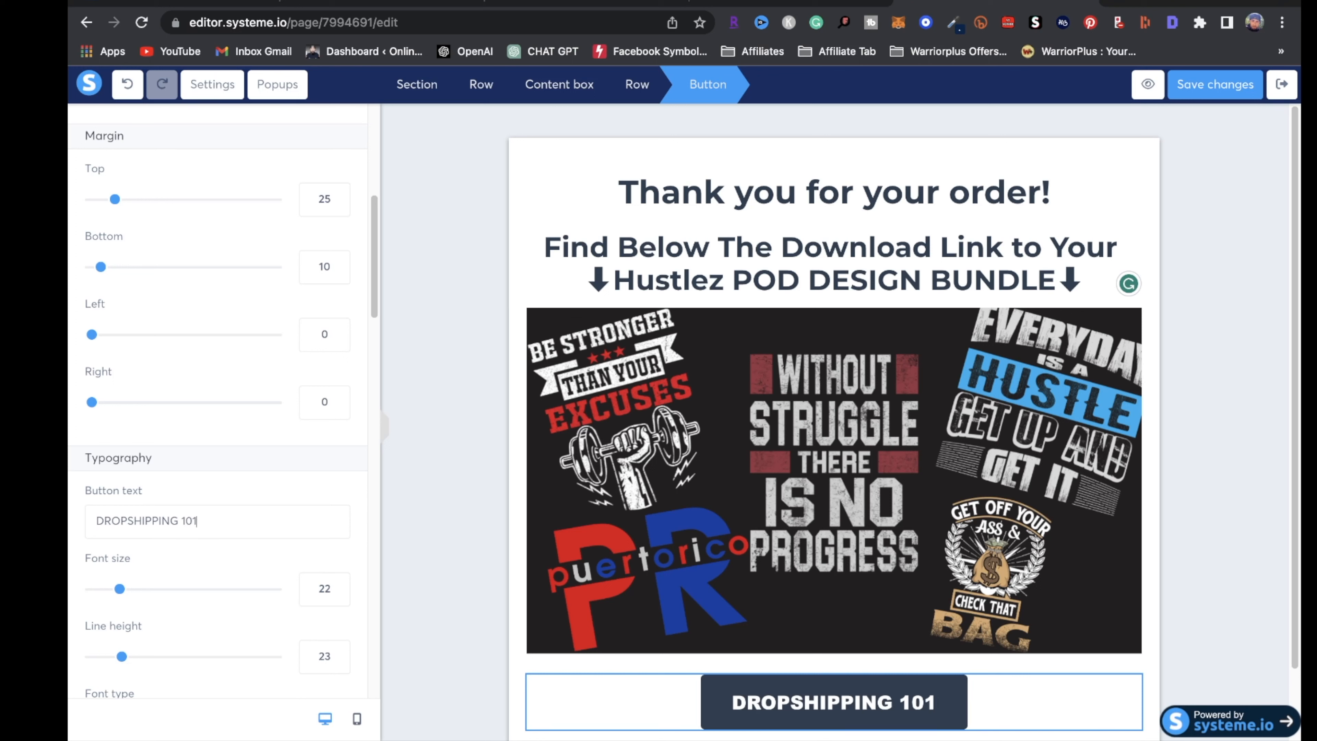
{"action": "type", "text": " EBOOK"}
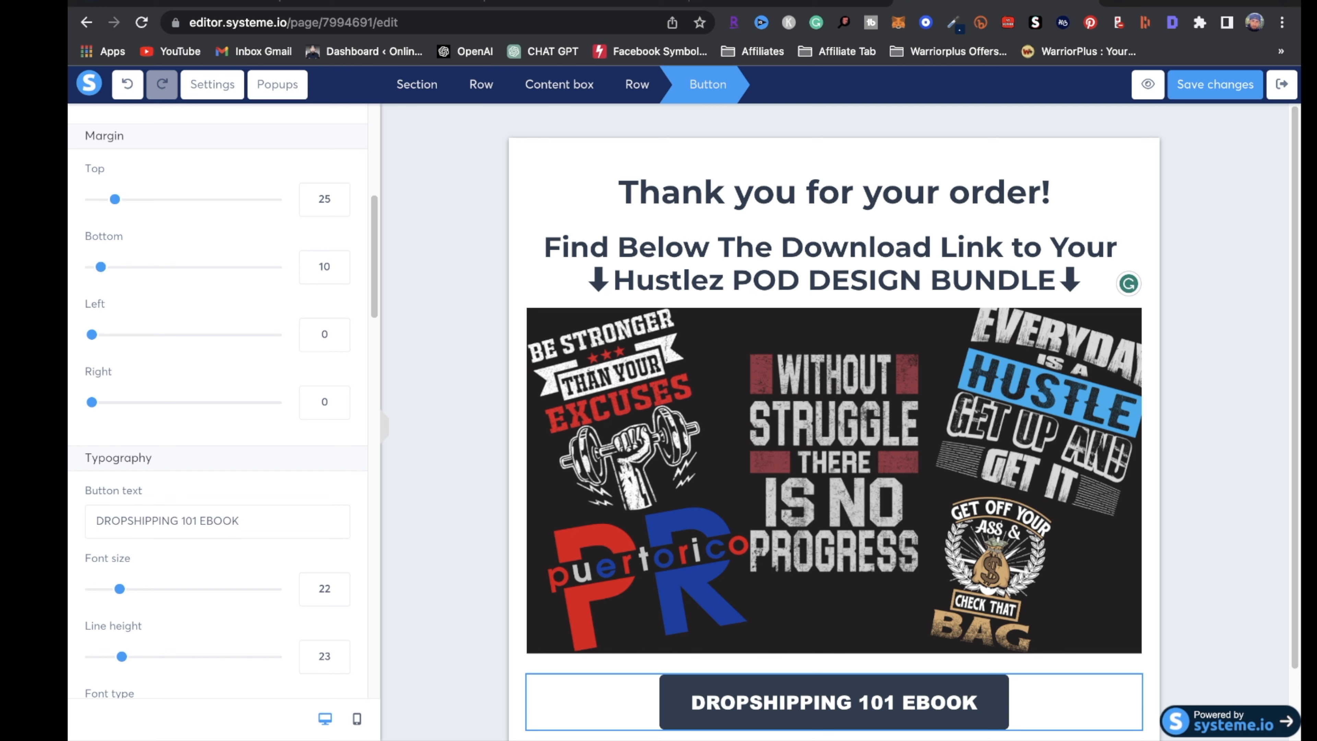
{"action": "scroll", "coordinate": [239, 371], "scroll_direction": "up", "scroll_amount": 8}
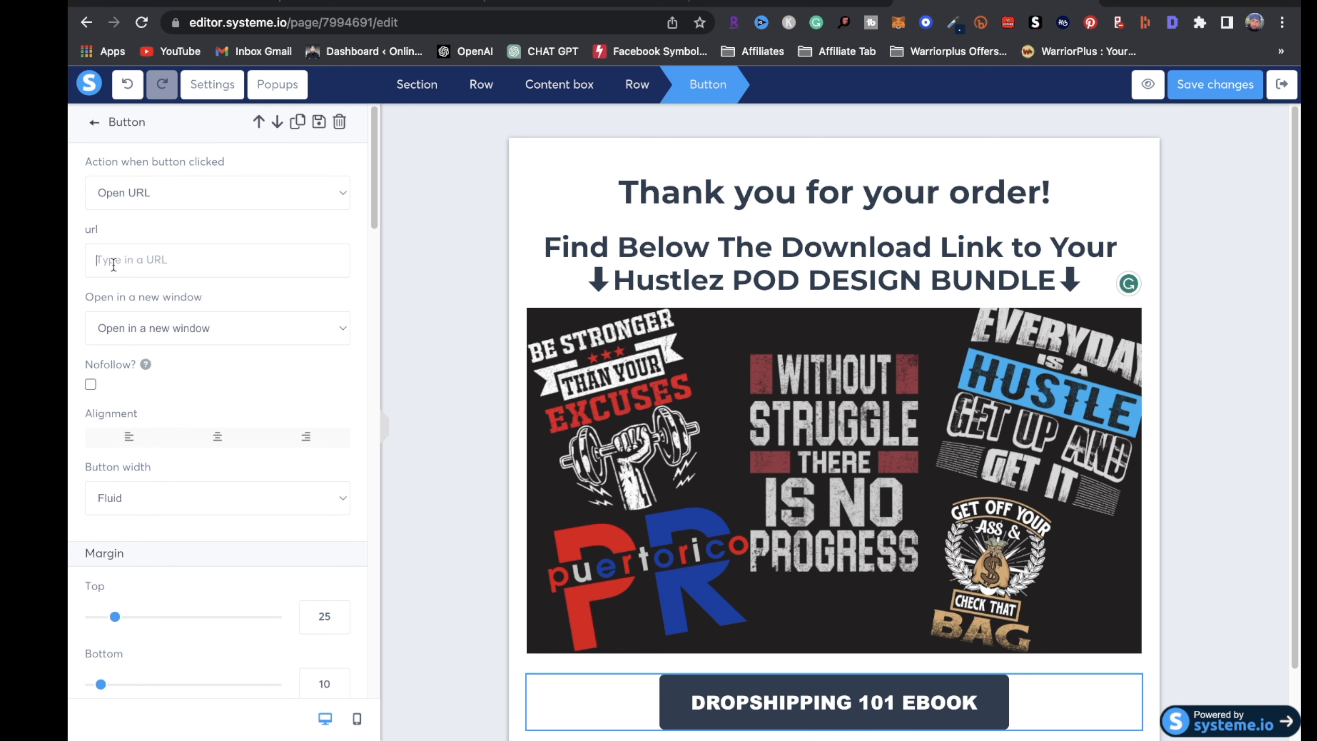
Copy the ebook PDF's shareable Google Drive link and return to the editor
{"action": "left_click", "coordinate": [355, 3]}
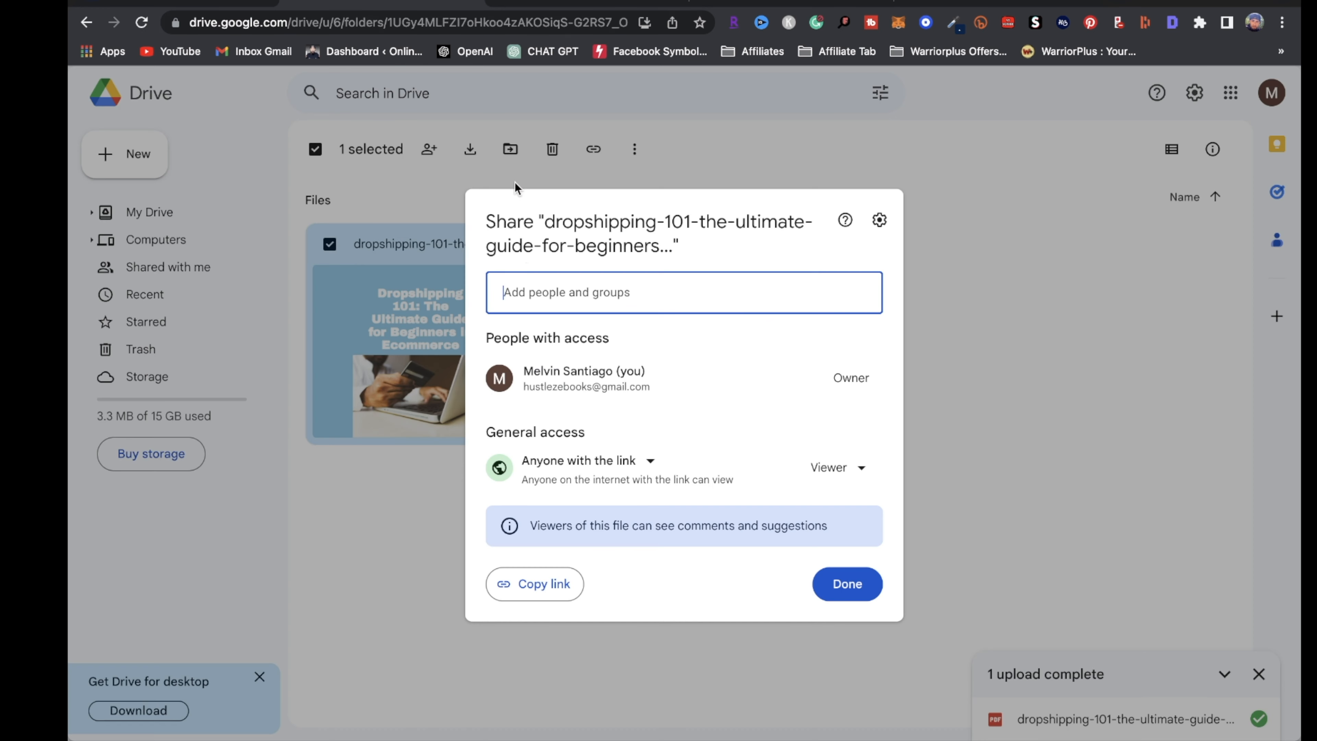
{"action": "left_click", "coordinate": [550, 585]}
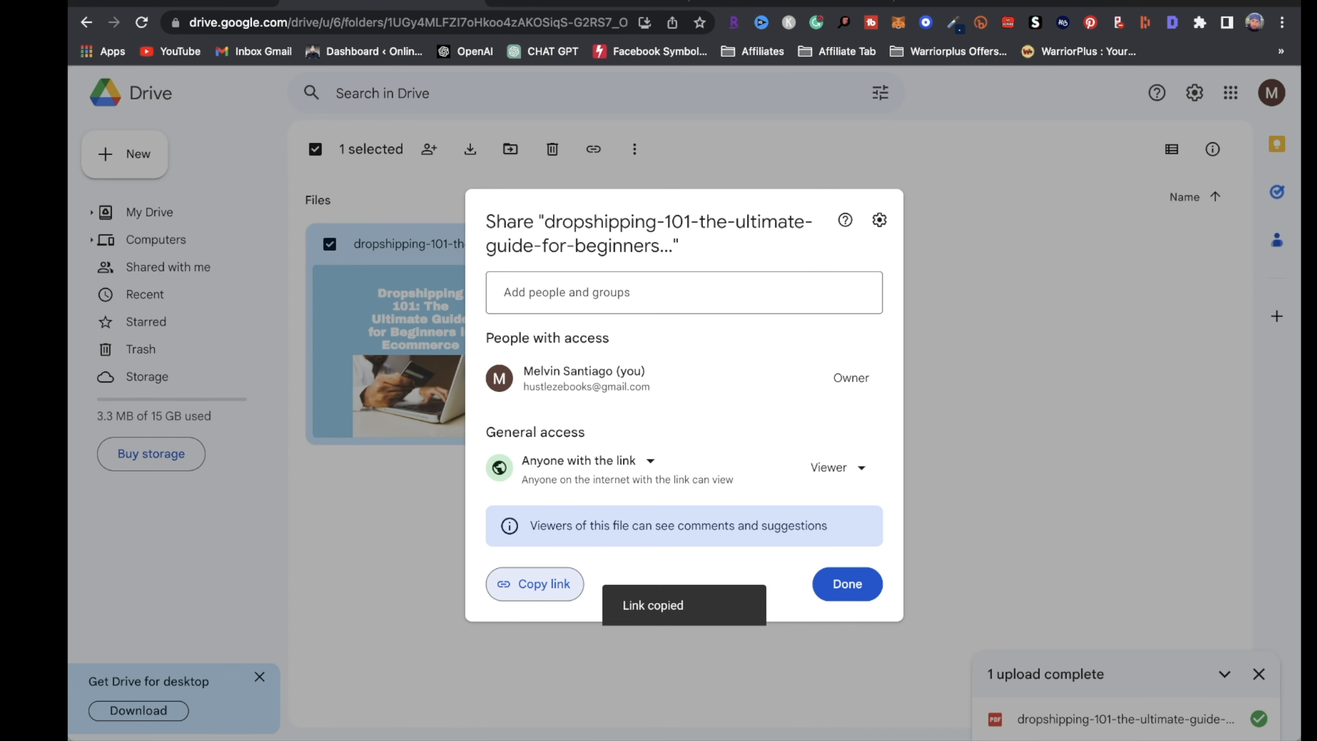
{"action": "left_click", "coordinate": [998, 3]}
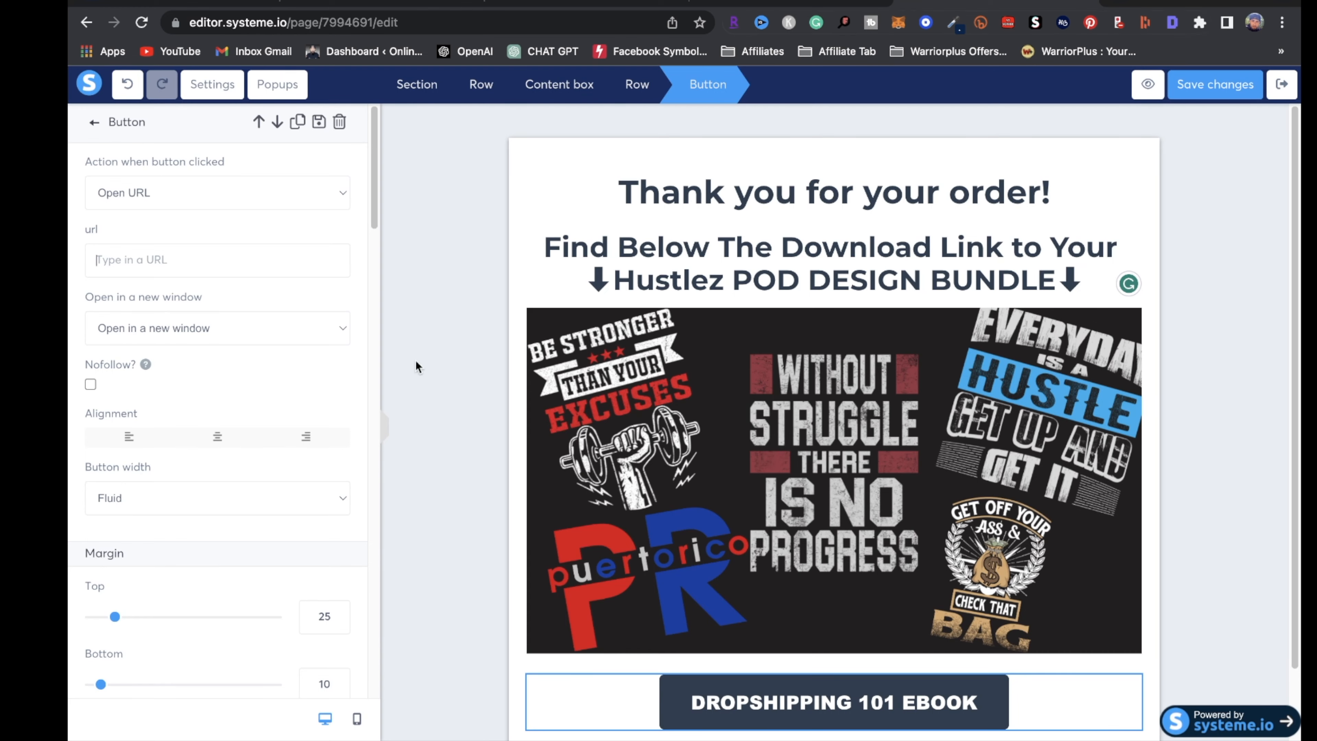
Paste the Drive link as the button's URL, save, and exit the editor choosing No, then Leave
{"action": "left_click", "coordinate": [140, 251]}
{"action": "key", "text": "ctrl+v"}
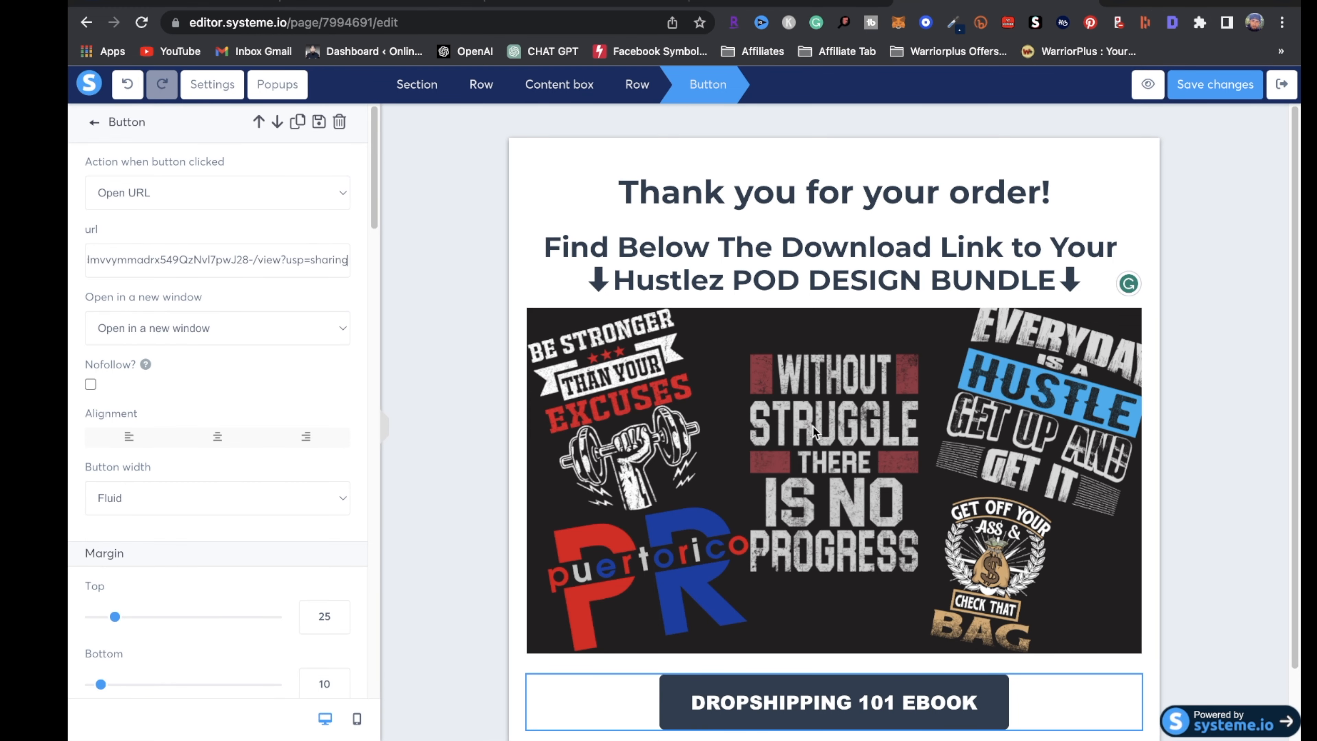
{"action": "left_click", "coordinate": [1217, 85]}
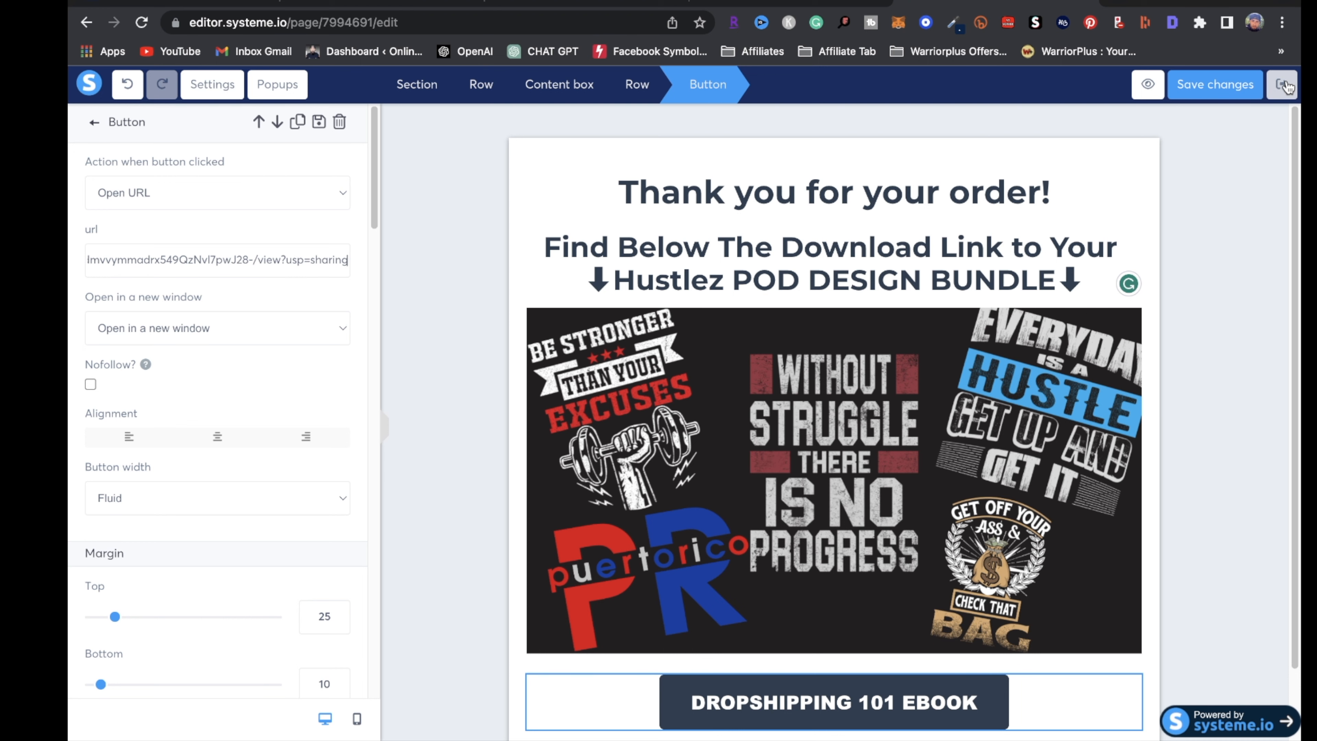
{"action": "left_click", "coordinate": [1279, 96]}
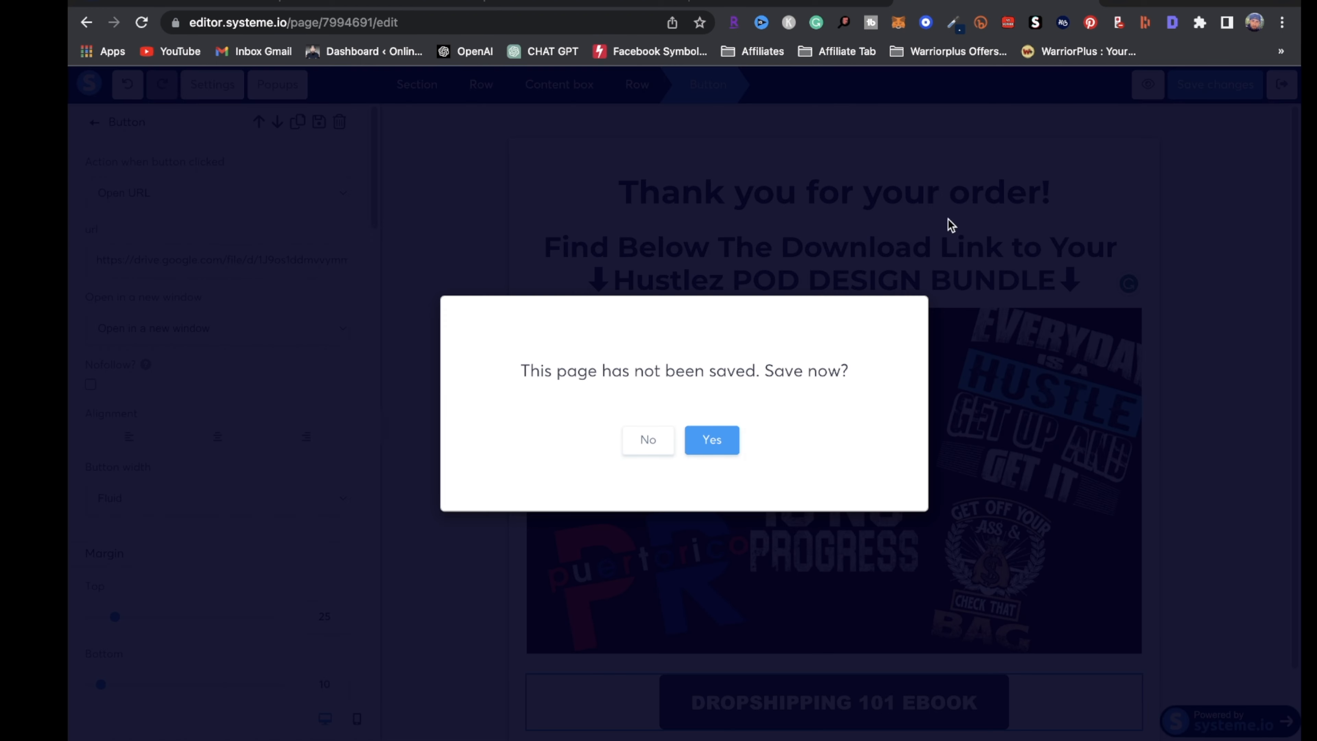
{"action": "left_click", "coordinate": [646, 438]}
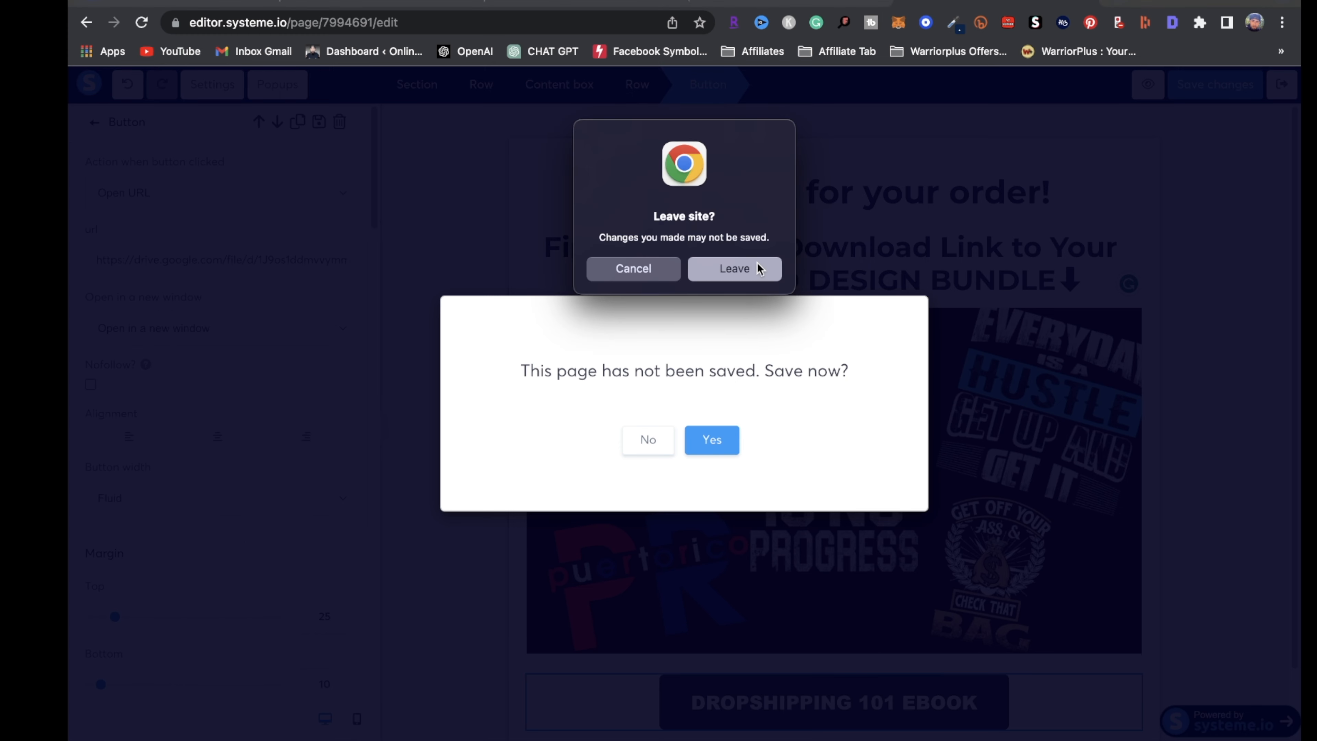
{"action": "left_click", "coordinate": [776, 275]}
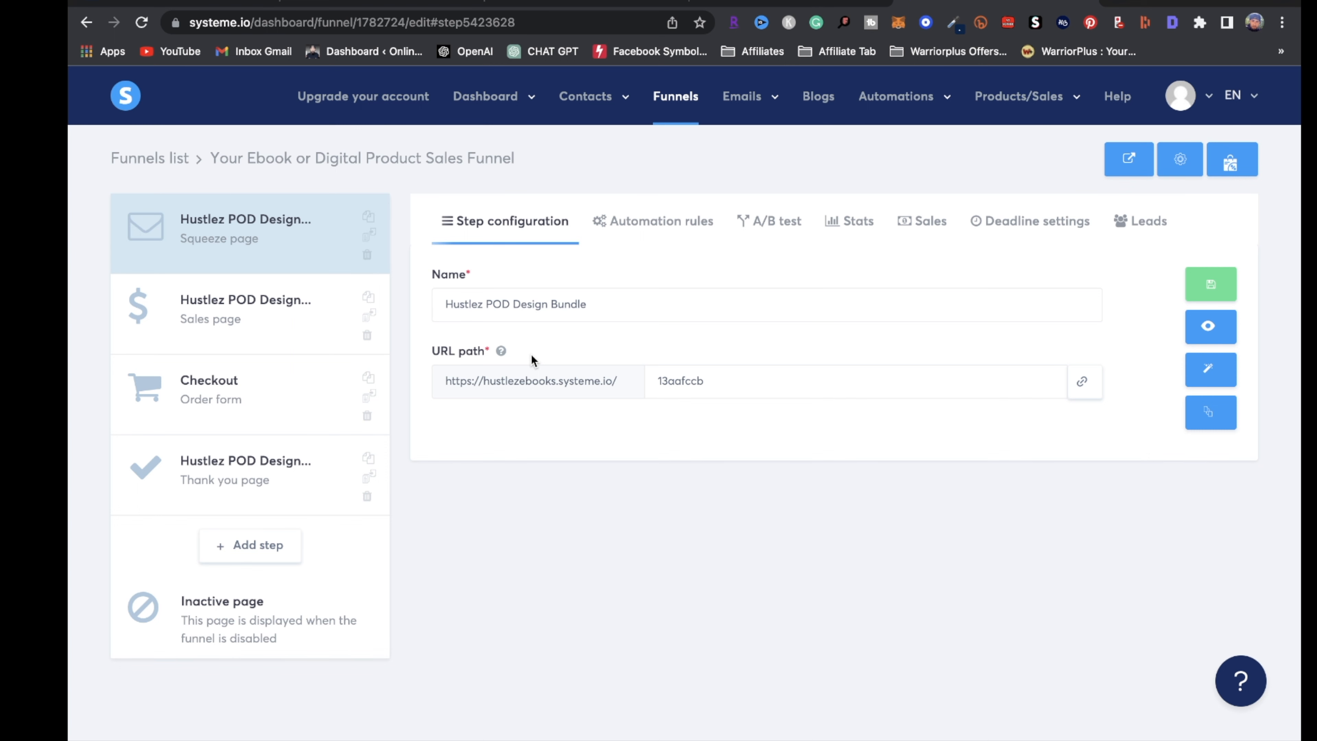
Change the funnel's name in its settings to 'Dropshipping Funnel', save, and go back to Funnels
{"action": "left_click", "coordinate": [1187, 161]}
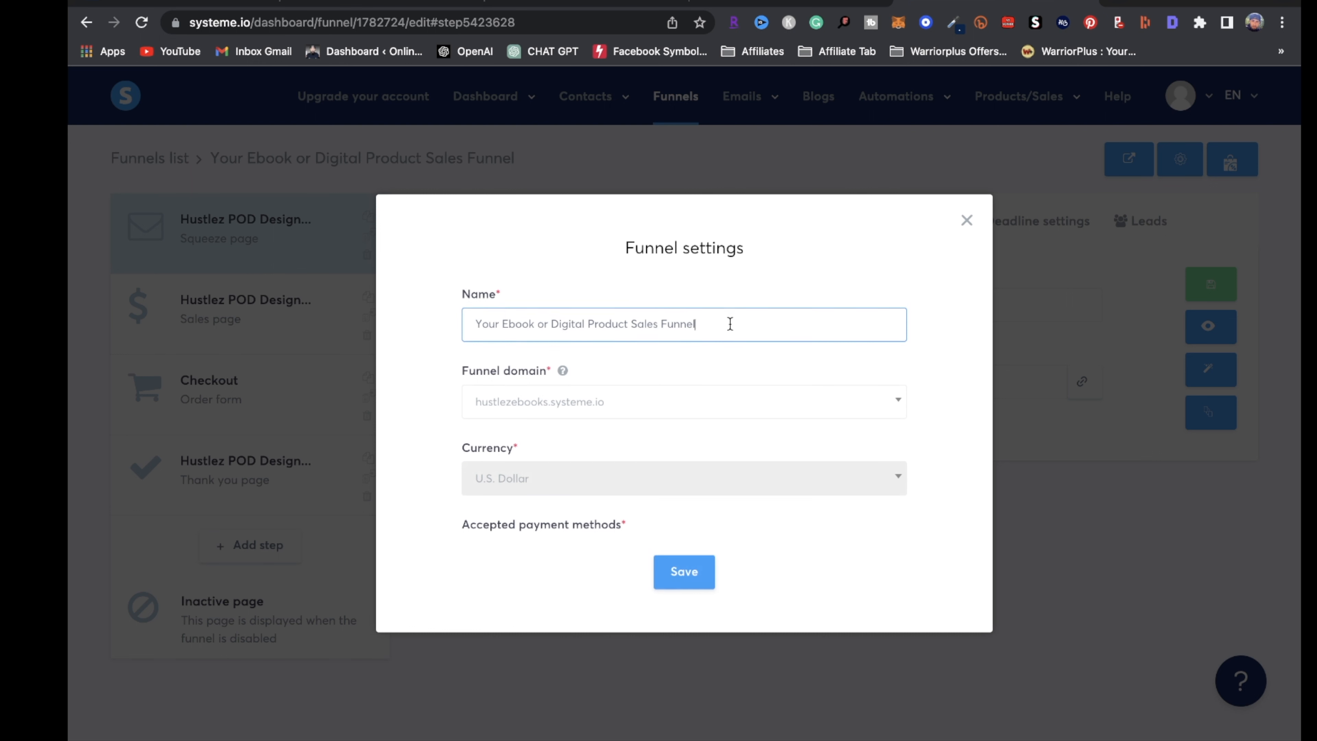
{"action": "left_click_drag", "start_coordinate": [722, 320], "coordinate": [150, 176]}
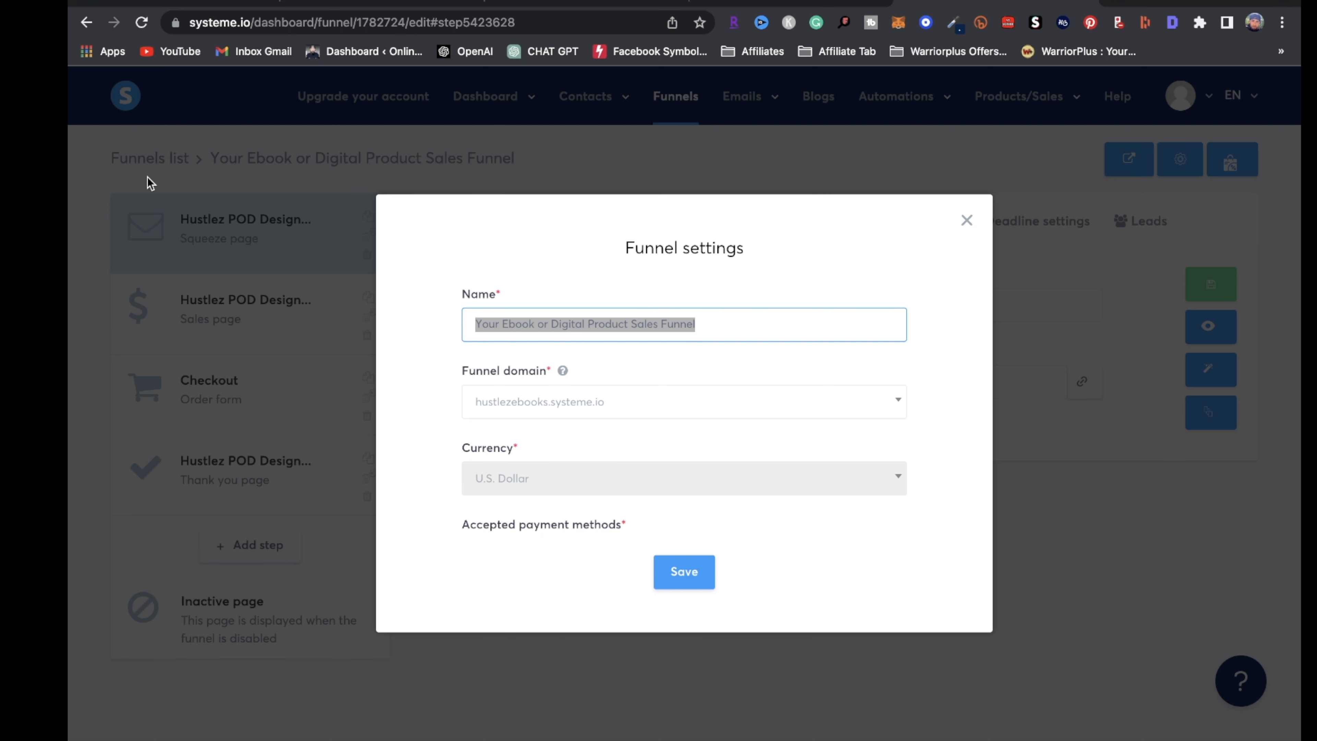
{"action": "type", "text": "Dropshipping Fu"}
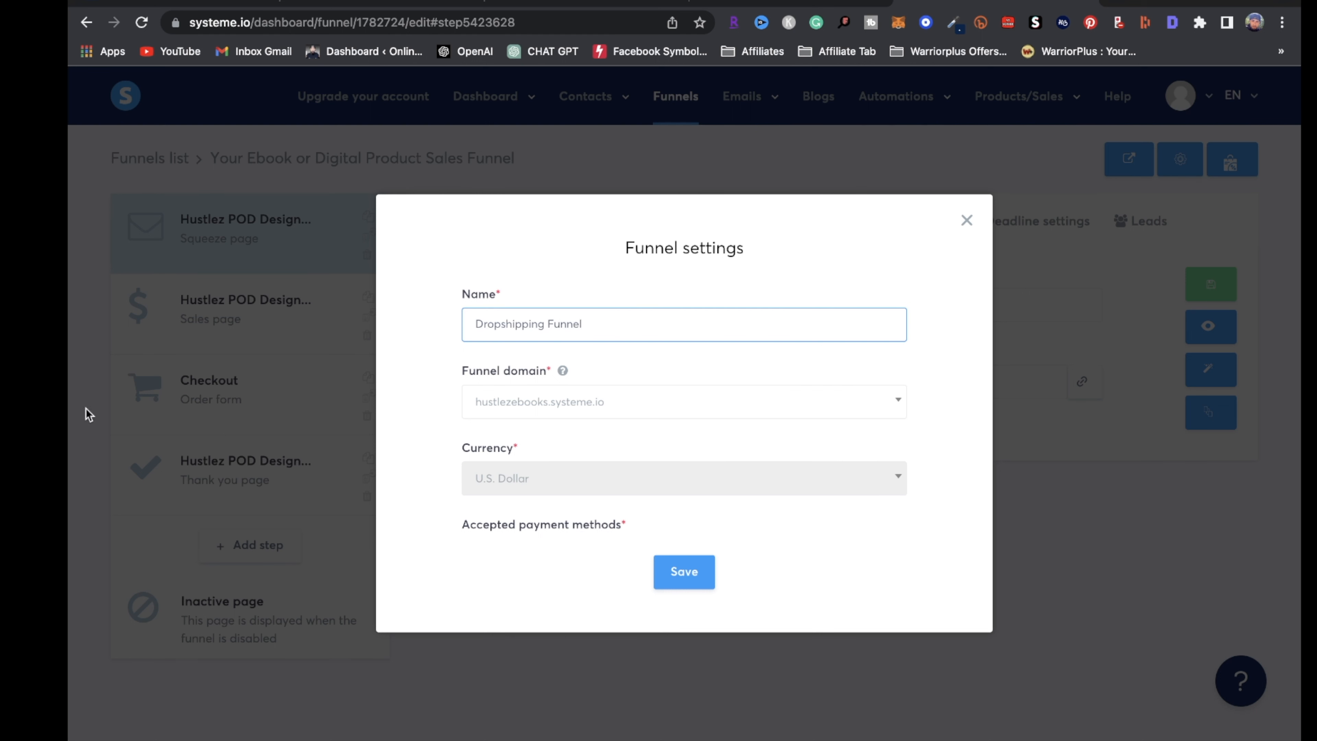
{"action": "left_click", "coordinate": [683, 573]}
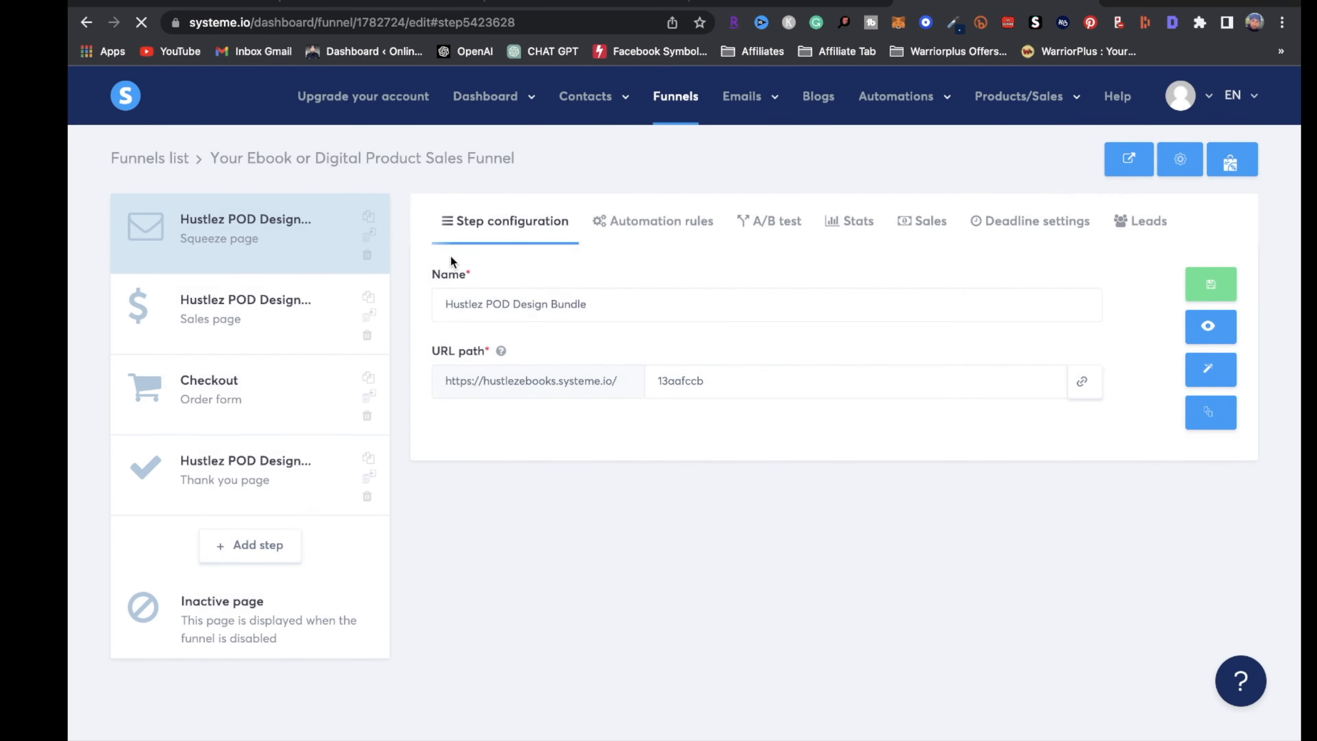
{"action": "left_click", "coordinate": [1249, 151]}
{"action": "left_click", "coordinate": [148, 160]}
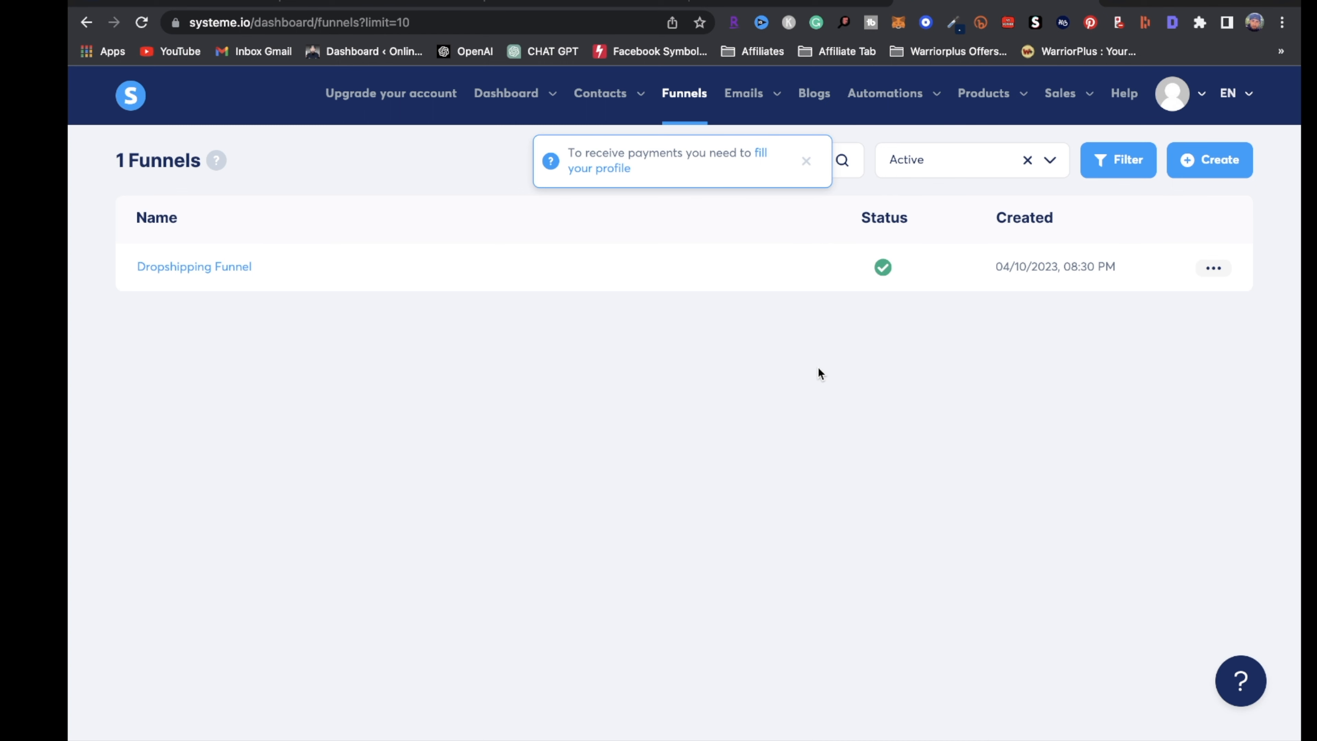
Duplicate Dropshipping Funnel and open the resulting copy
{"action": "left_click", "coordinate": [1213, 269]}
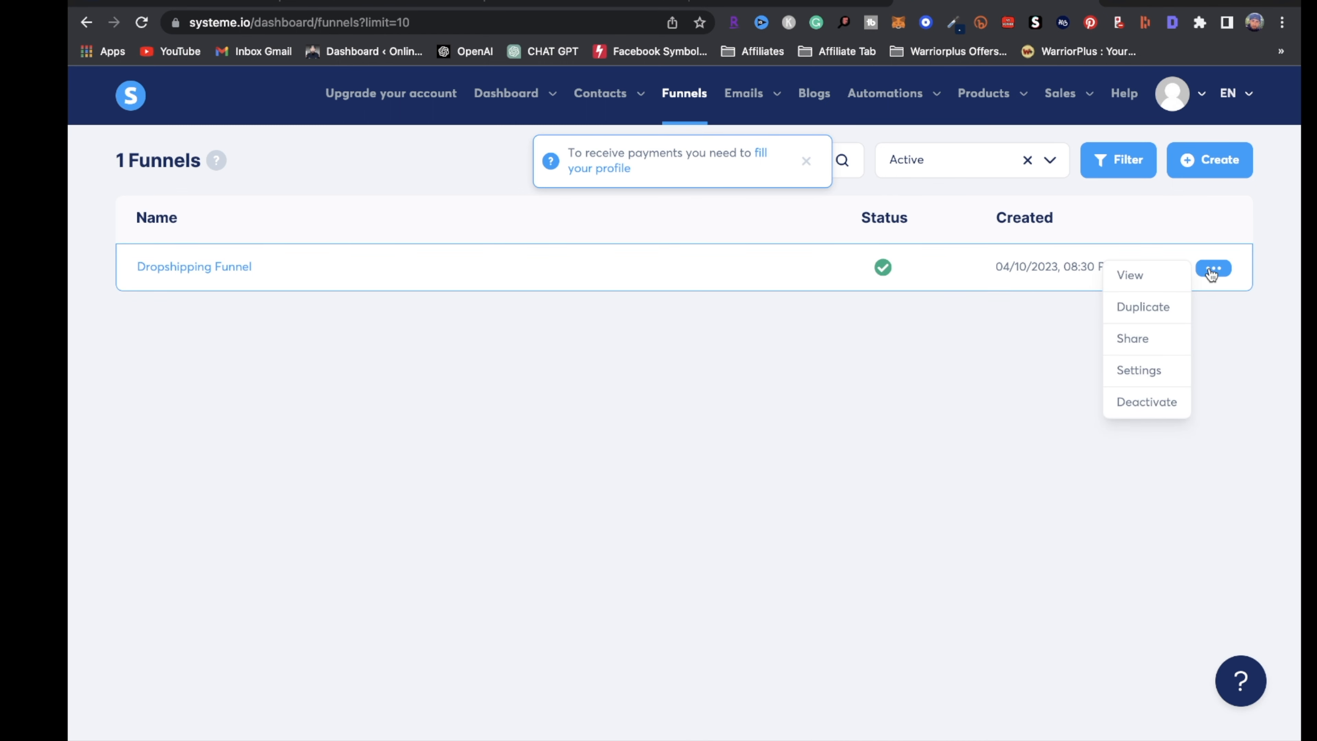
{"action": "left_click", "coordinate": [1165, 311]}
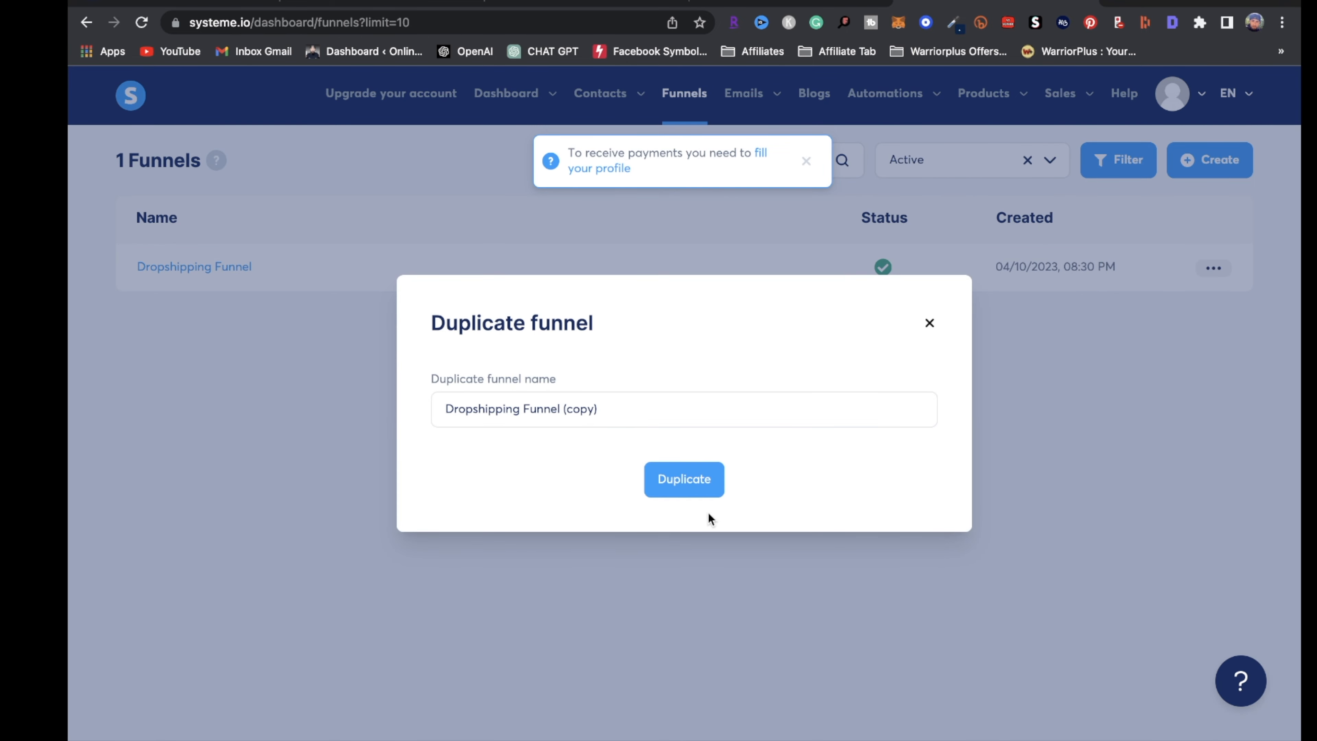
{"action": "left_click", "coordinate": [687, 490]}
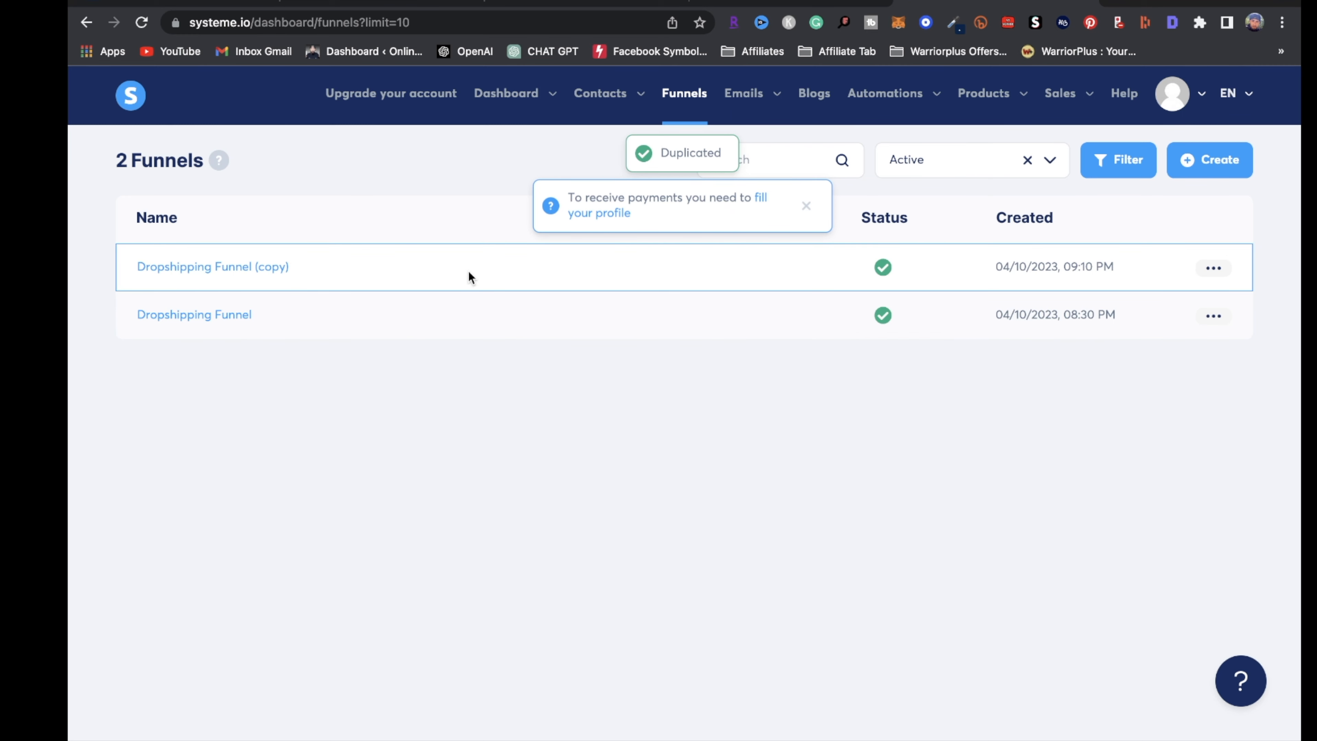
{"action": "left_click", "coordinate": [200, 278]}
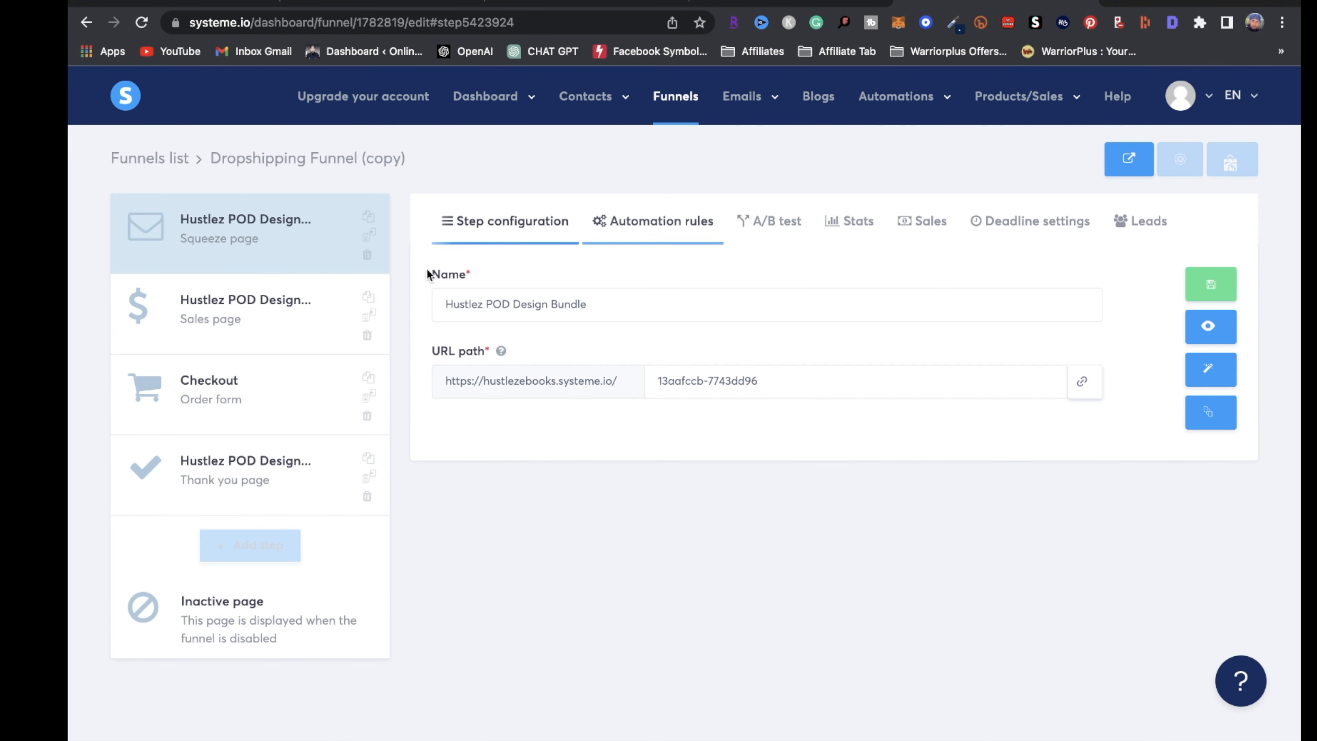
Rename the copy to 'POD Funnel', save, and return to the funnels list
{"action": "left_click", "coordinate": [1179, 159]}
{"action": "left_click_drag", "start_coordinate": [625, 326], "coordinate": [342, 274]}
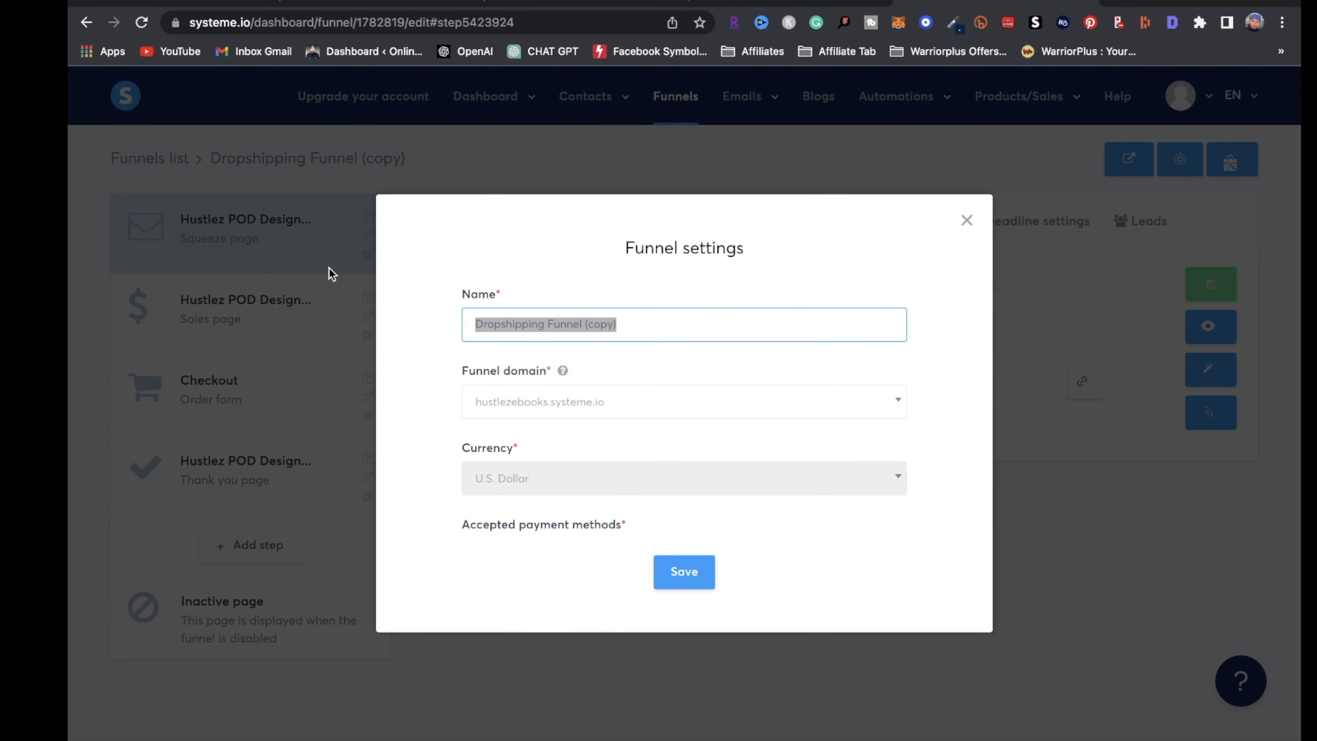
{"action": "left_click", "coordinate": [604, 323]}
{"action": "key", "text": "BackSpace"}
{"action": "key", "text": "BackSpace"}
{"action": "key", "text": "BackSpace"}
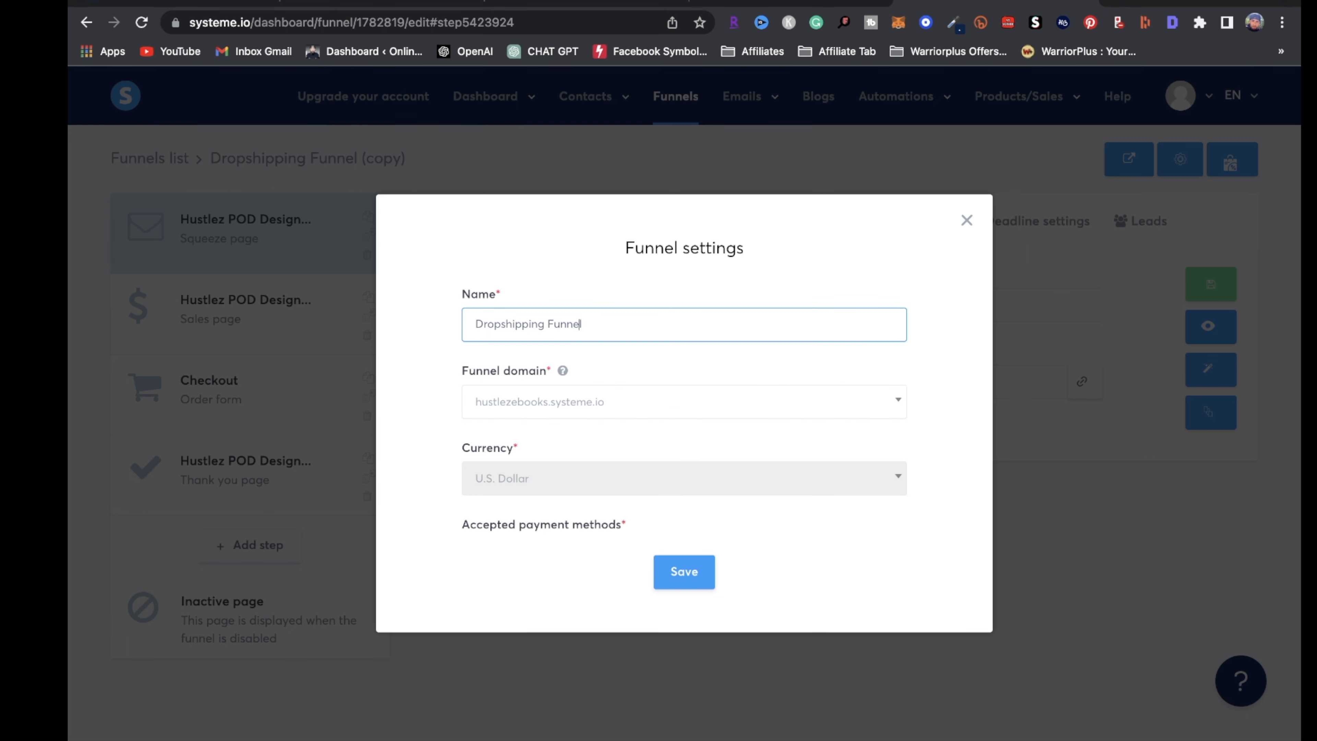
{"action": "key", "text": "BackSpace"}
{"action": "key", "text": "BackSpace"}
{"action": "key", "text": "BackSpace"}
{"action": "key", "text": "BackSpace"}
{"action": "key", "text": "BackSpace"}
{"action": "key", "text": "BackSpace"}
{"action": "key", "text": "BackSpace"}
{"action": "key", "text": "BackSpace"}
{"action": "key", "text": "BackSpace"}
{"action": "key", "text": "BackSpace"}
{"action": "key", "text": "BackSpace"}
{"action": "key", "text": "BackSpace"}
{"action": "type", "text": "POD"}
{"action": "left_click", "coordinate": [683, 591]}
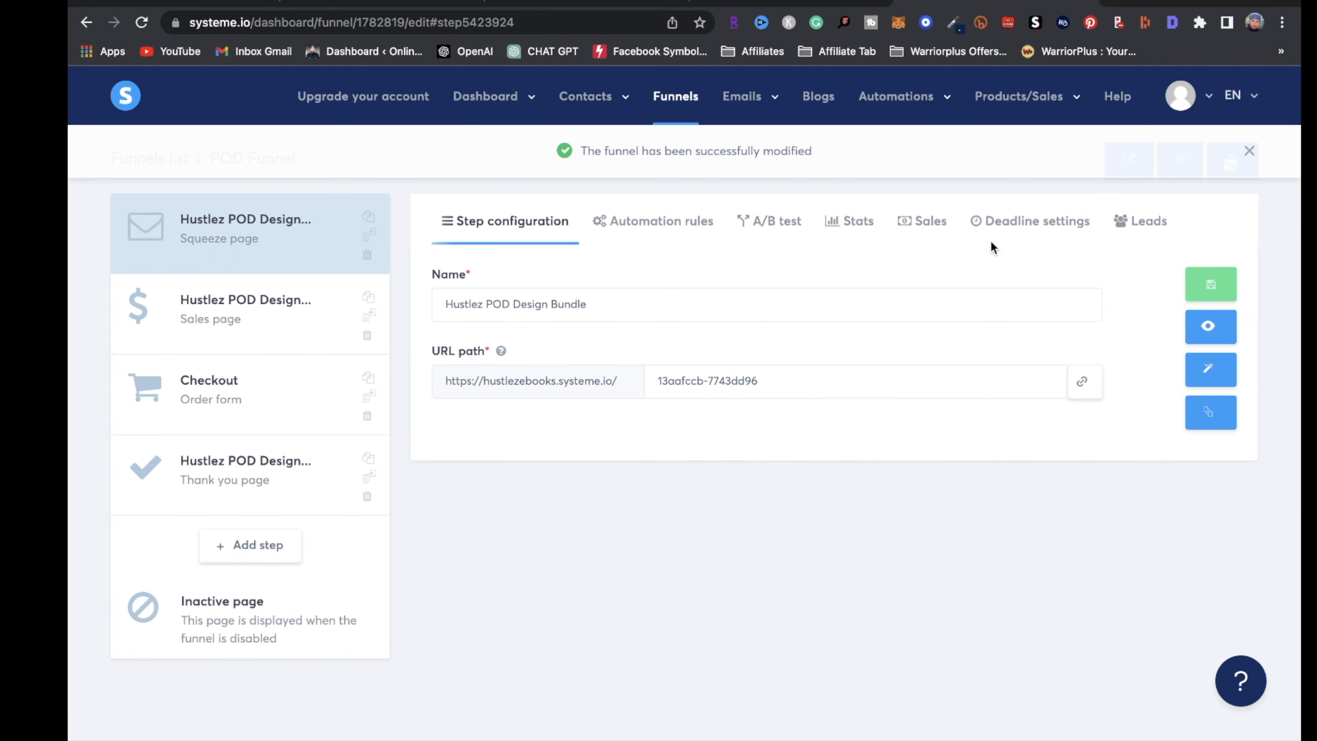
{"action": "left_click", "coordinate": [674, 96]}
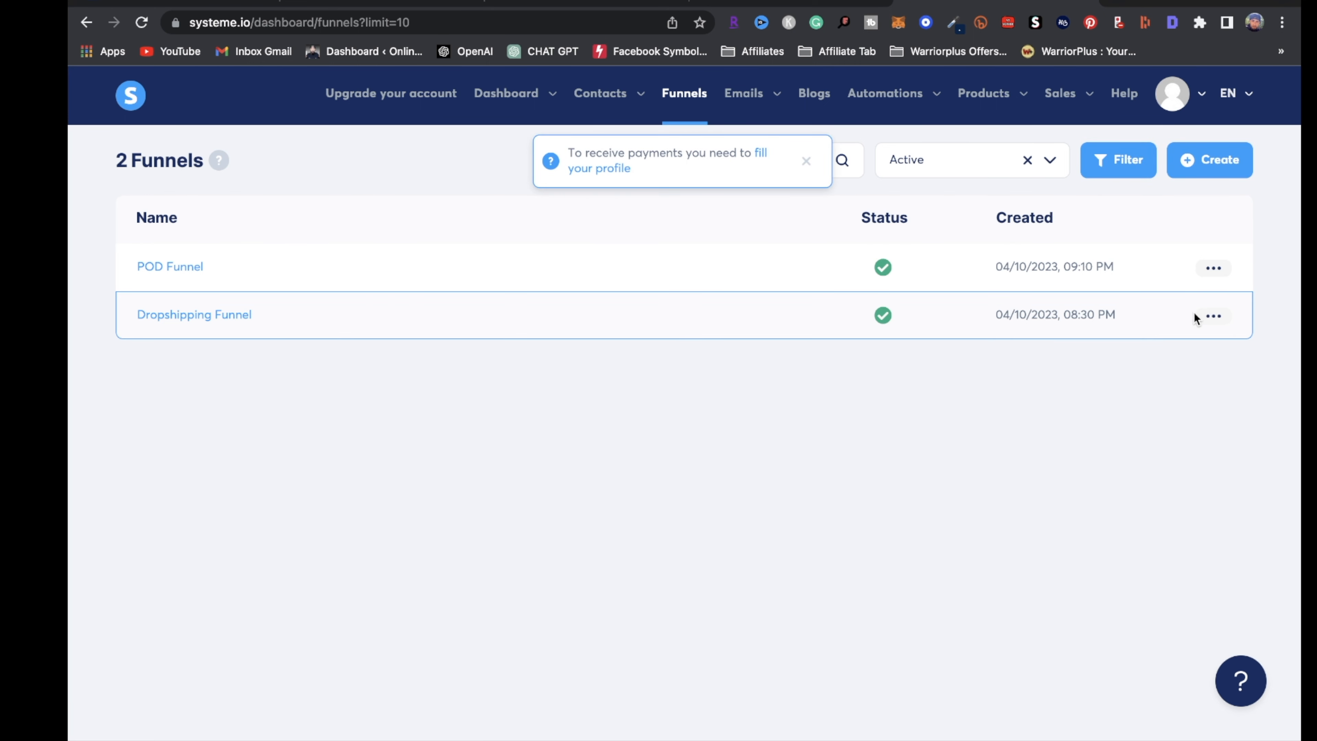
Create a 'Dropshipping Funnel 2.0' duplicate, open it, and return to the funnels list
{"action": "left_click", "coordinate": [1213, 316]}
{"action": "left_click", "coordinate": [1171, 355]}
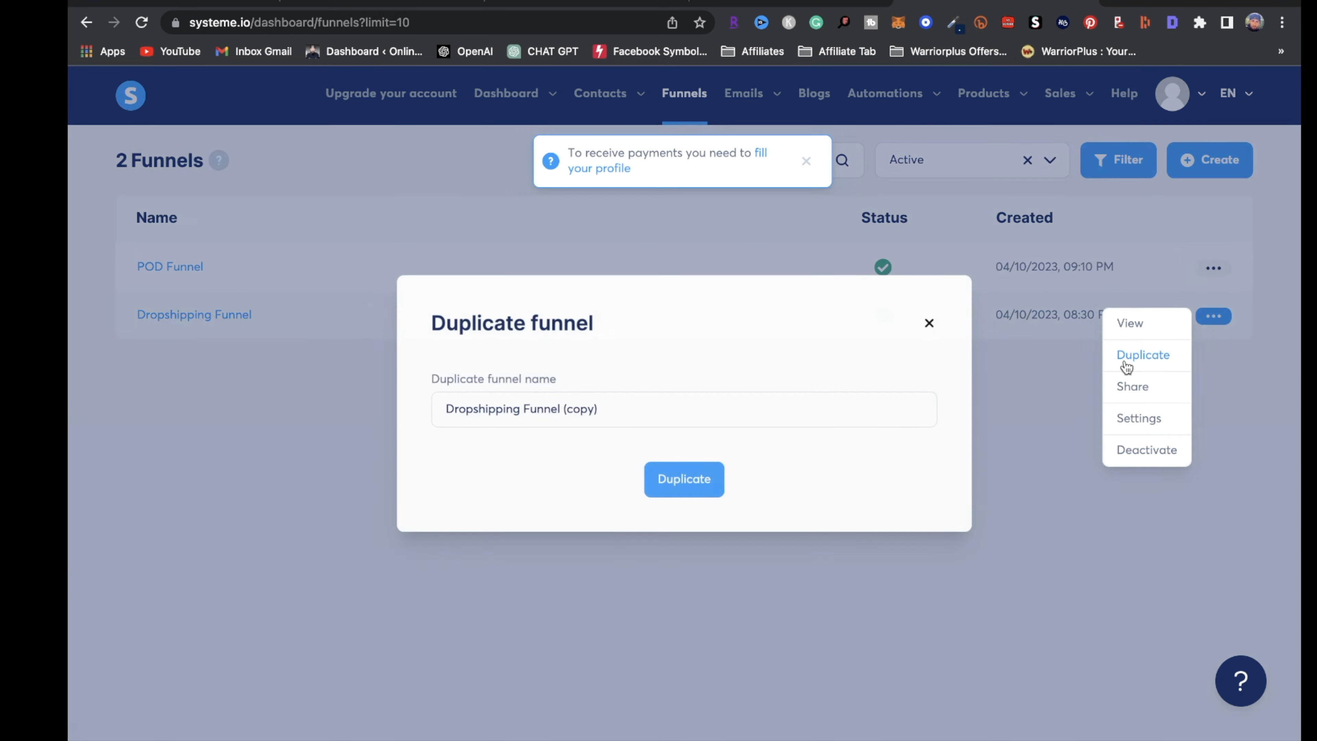
{"action": "left_click", "coordinate": [585, 408]}
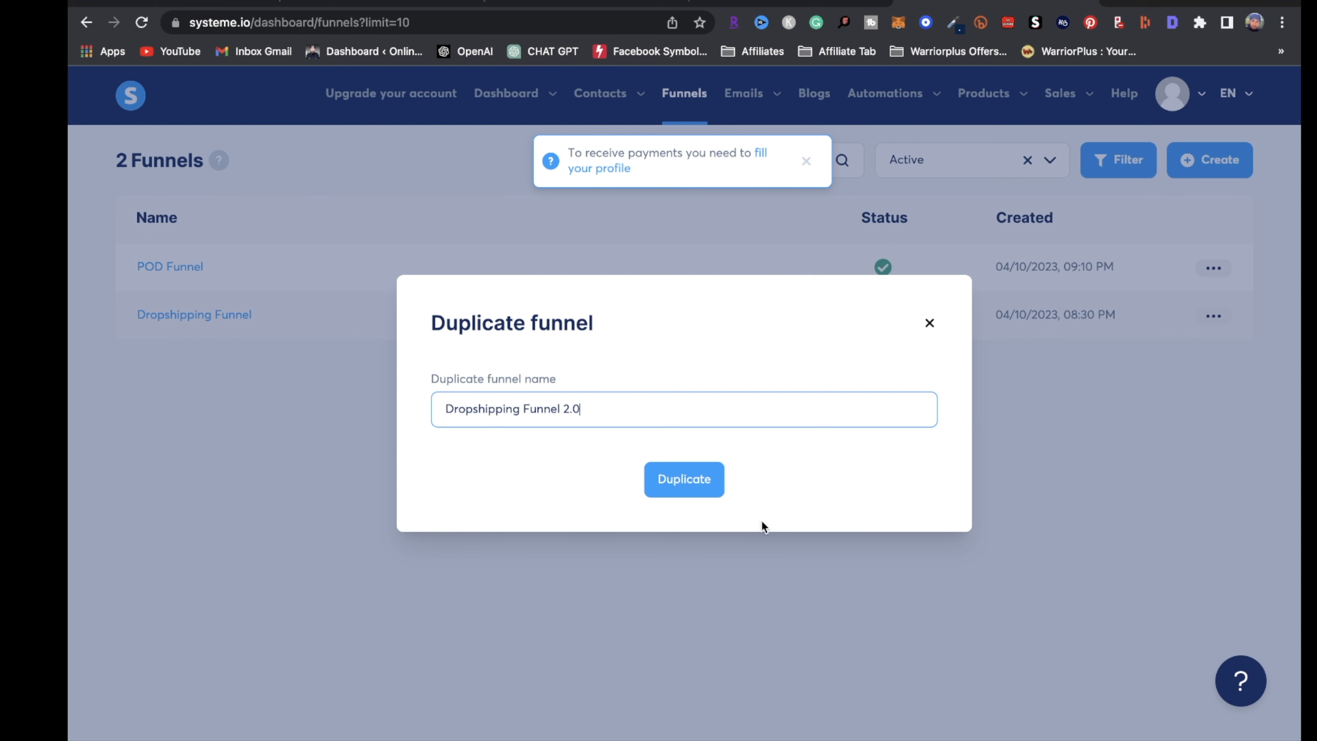
{"action": "left_click", "coordinate": [679, 488]}
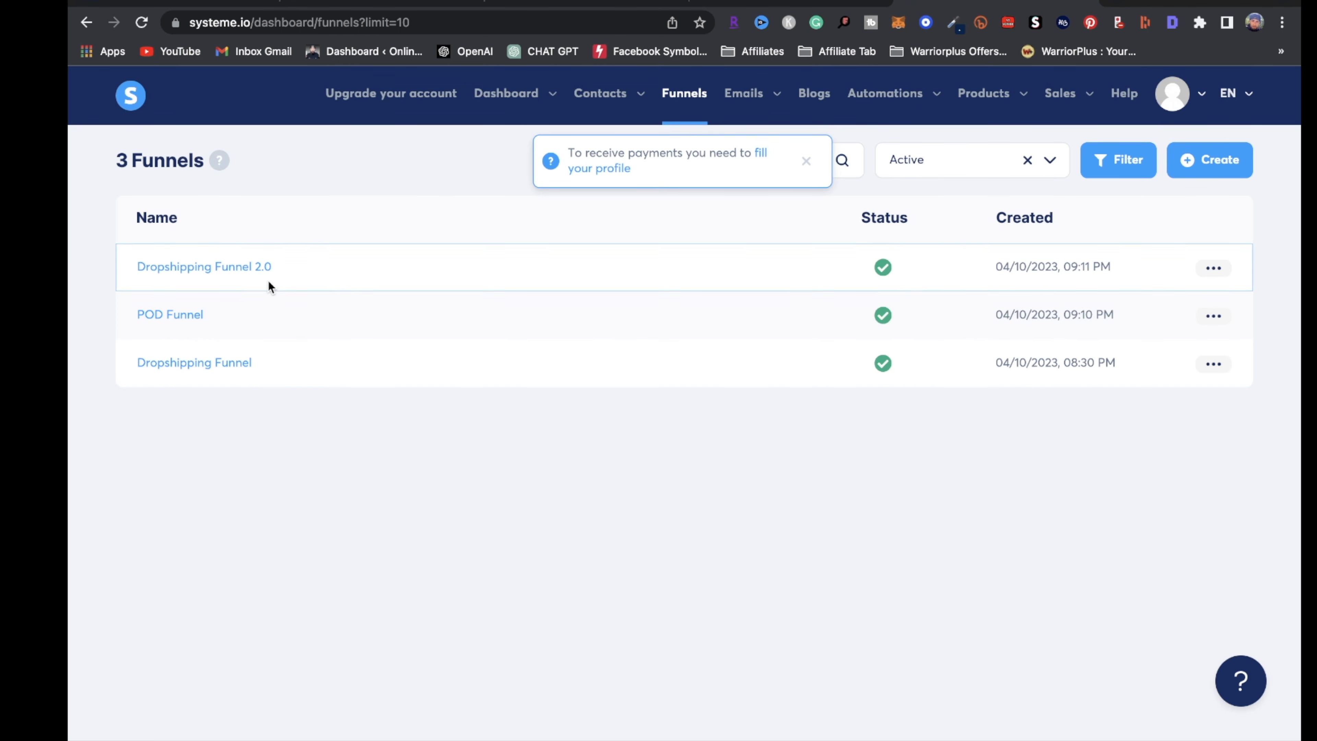
{"action": "left_click", "coordinate": [231, 267]}
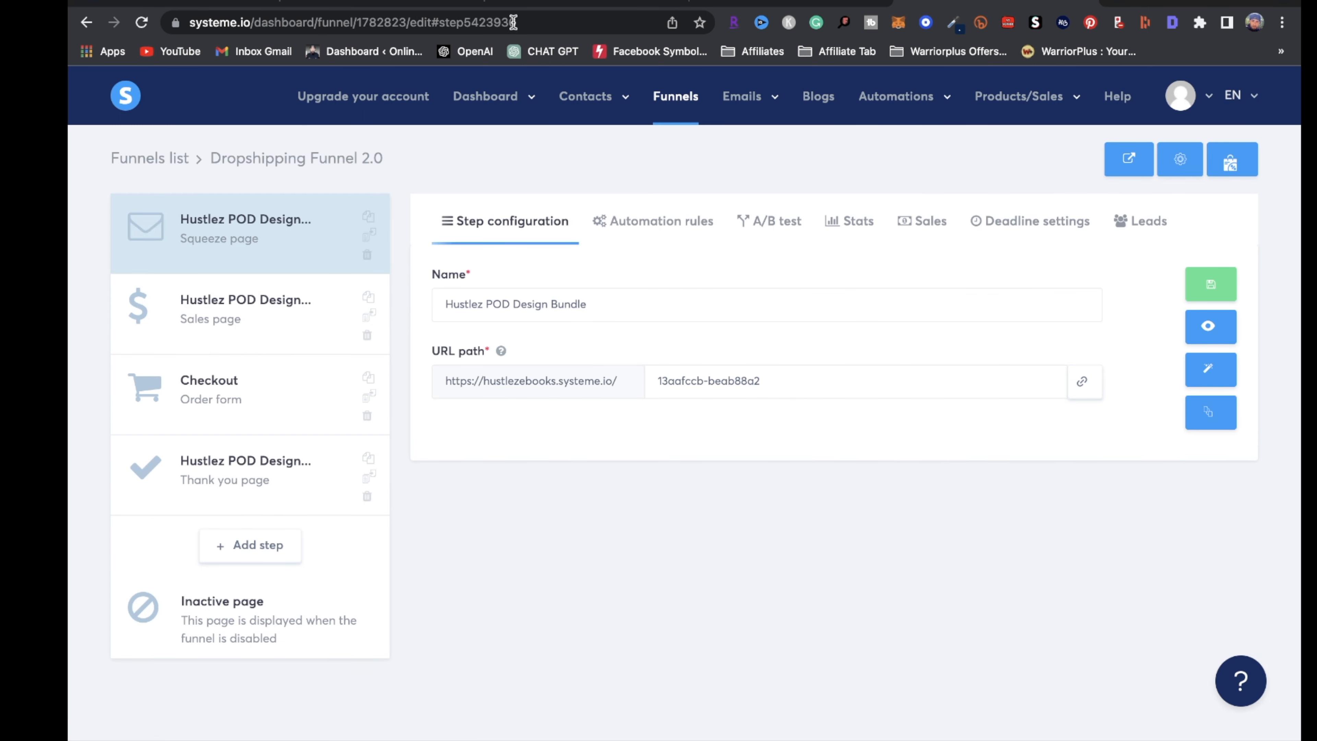
{"action": "left_click", "coordinate": [675, 104]}
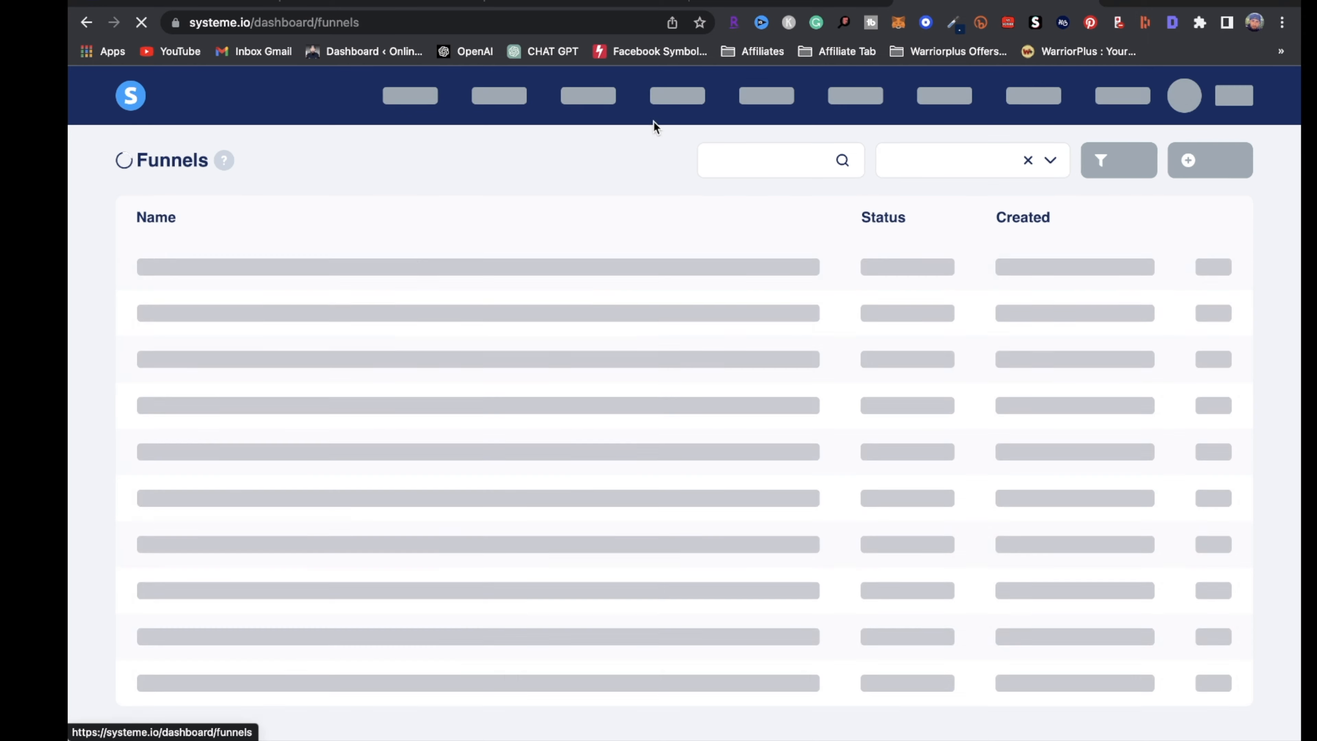
Deactivate Dropshipping Funnel 2.0 and POD Funnel
{"action": "left_click", "coordinate": [1214, 268]}
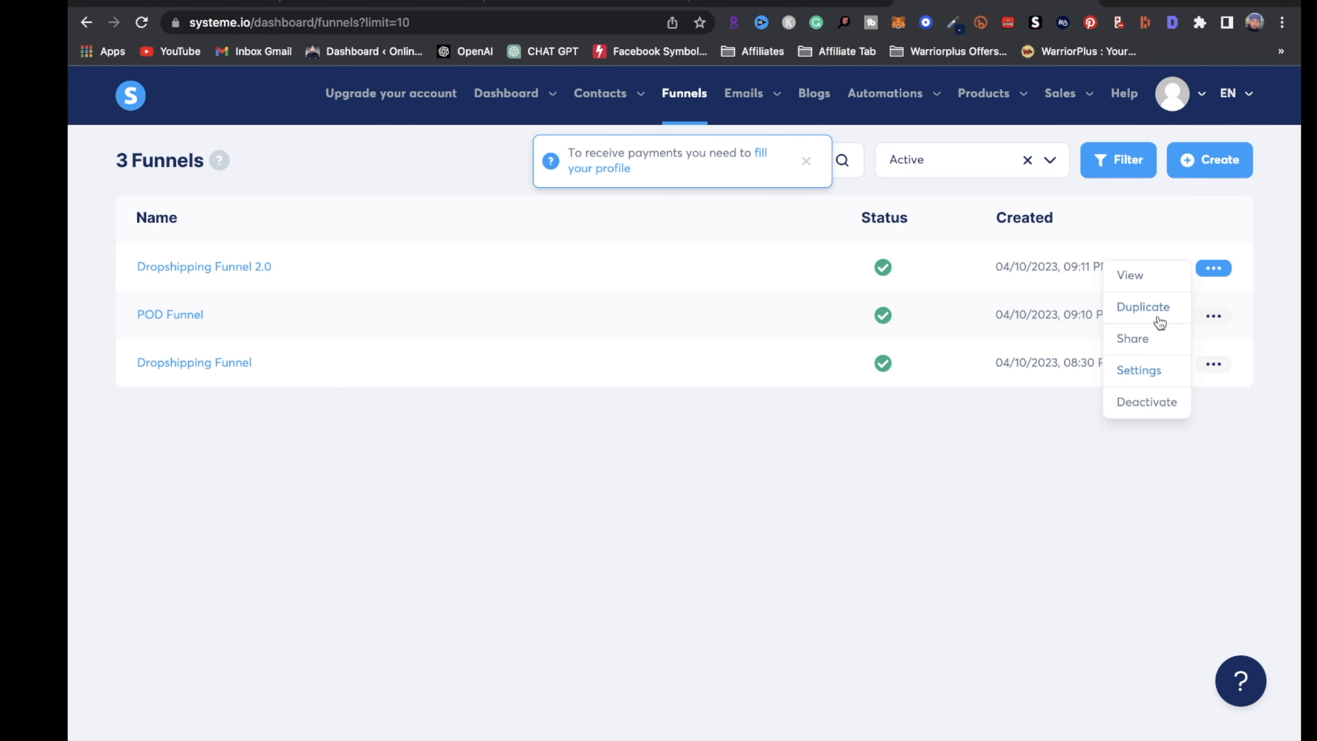
{"action": "left_click", "coordinate": [1161, 407]}
{"action": "left_click", "coordinate": [538, 470]}
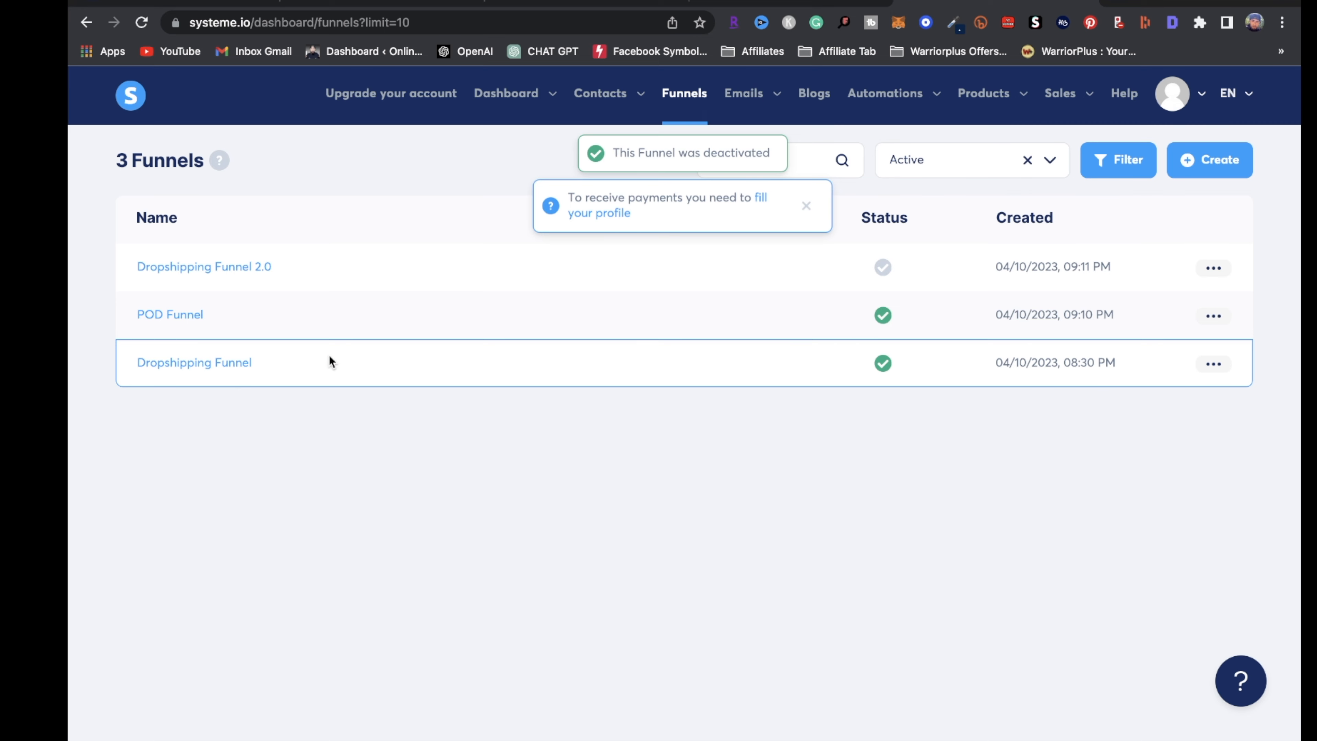
{"action": "left_click", "coordinate": [1203, 325]}
{"action": "left_click", "coordinate": [1157, 457]}
{"action": "left_click", "coordinate": [645, 460]}
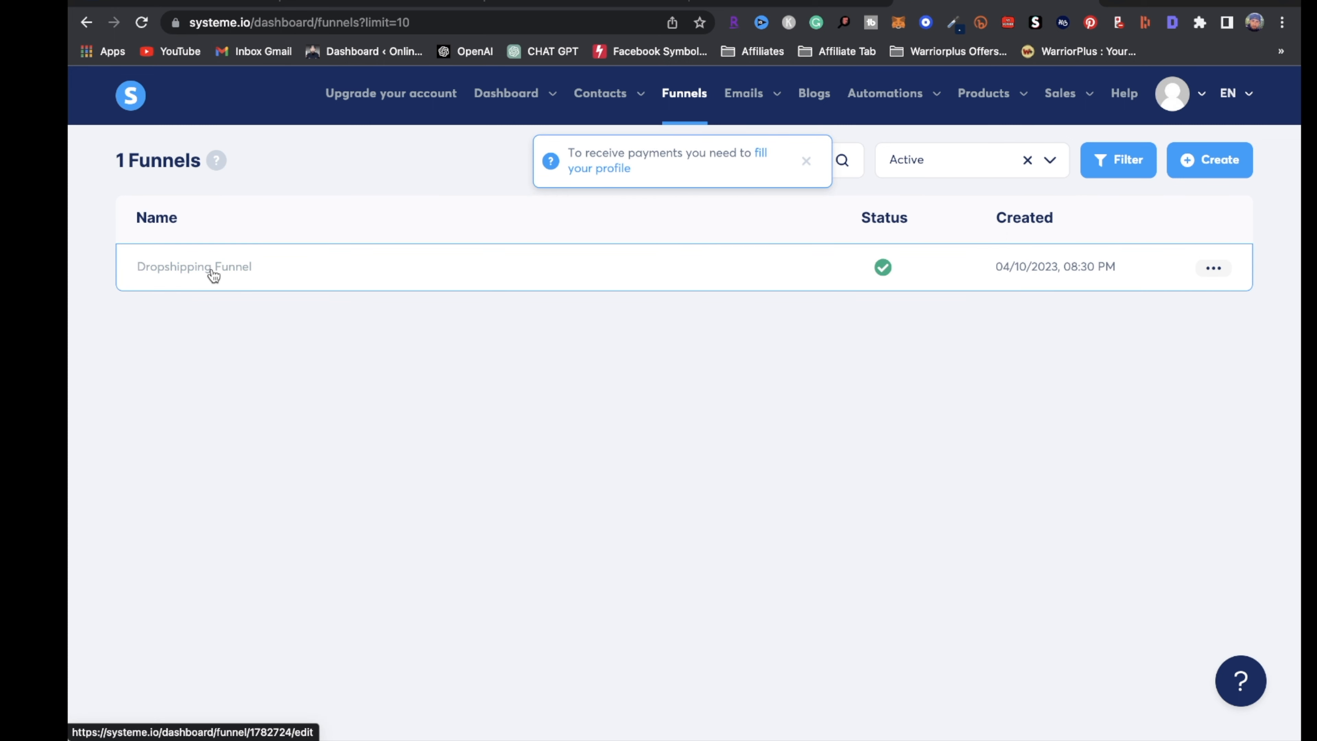
Add a squeeze-page automation rule triggered by funnel step form subscription
{"action": "left_click", "coordinate": [213, 267]}
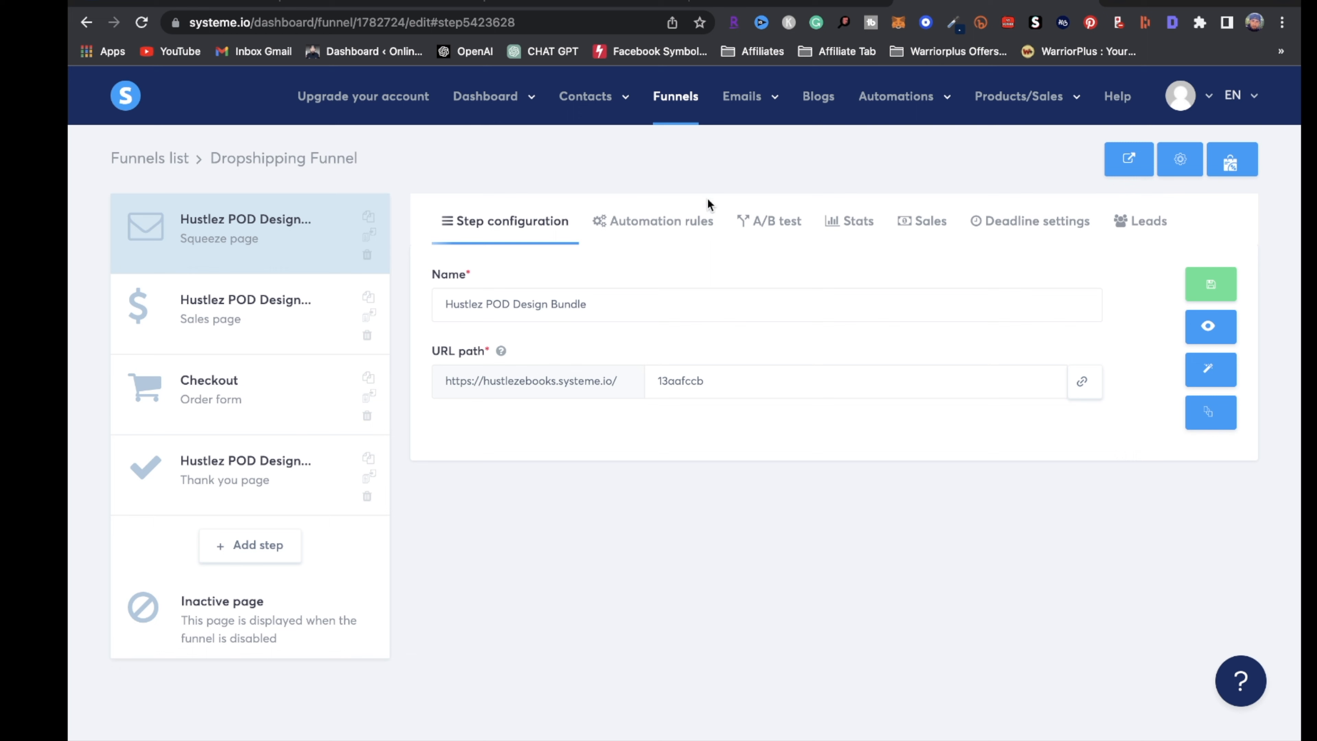
{"action": "left_click", "coordinate": [676, 234]}
{"action": "left_click", "coordinate": [1198, 285]}
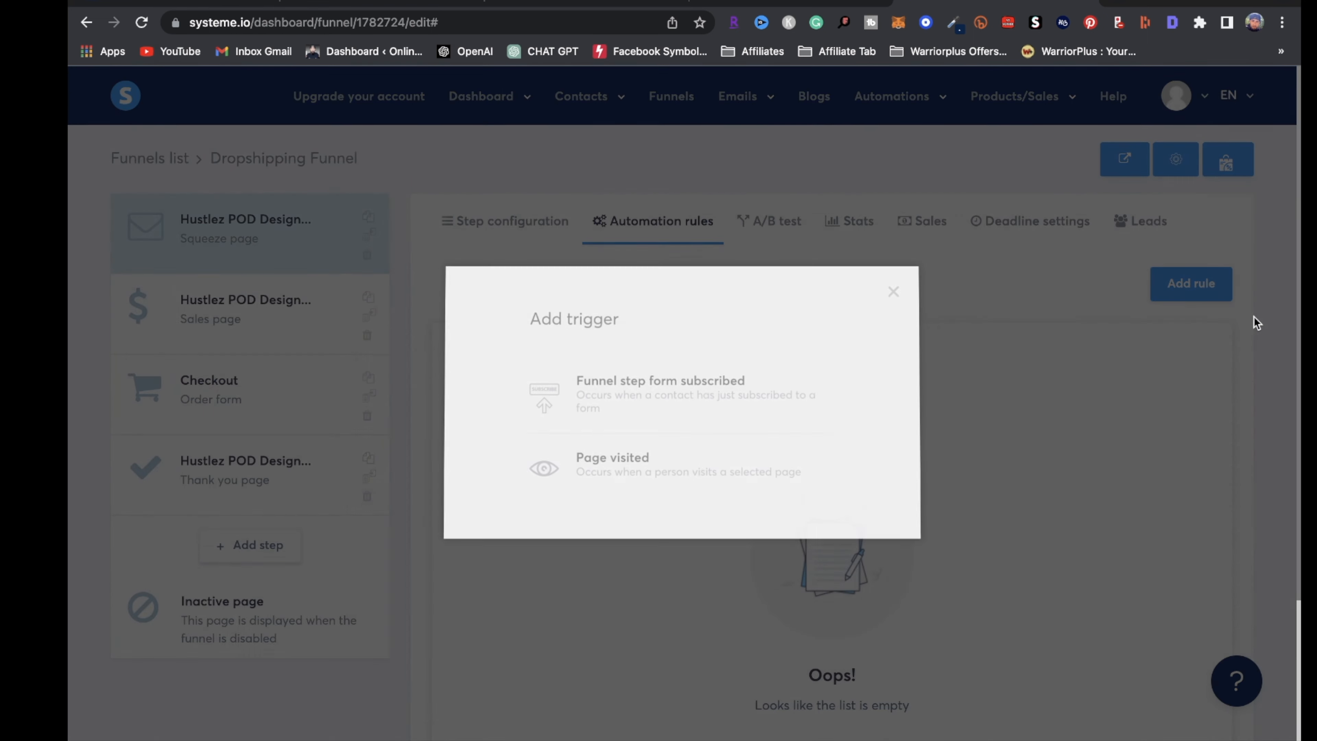
{"action": "left_click", "coordinate": [710, 400]}
Give the rule an 'Add a tag' action with the Dropshipping tag and save it
{"action": "left_click", "coordinate": [1034, 304]}
{"action": "scroll", "coordinate": [625, 333], "scroll_direction": "down", "scroll_amount": 4}
{"action": "left_click", "coordinate": [625, 333]}
{"action": "left_click", "coordinate": [1159, 404]}
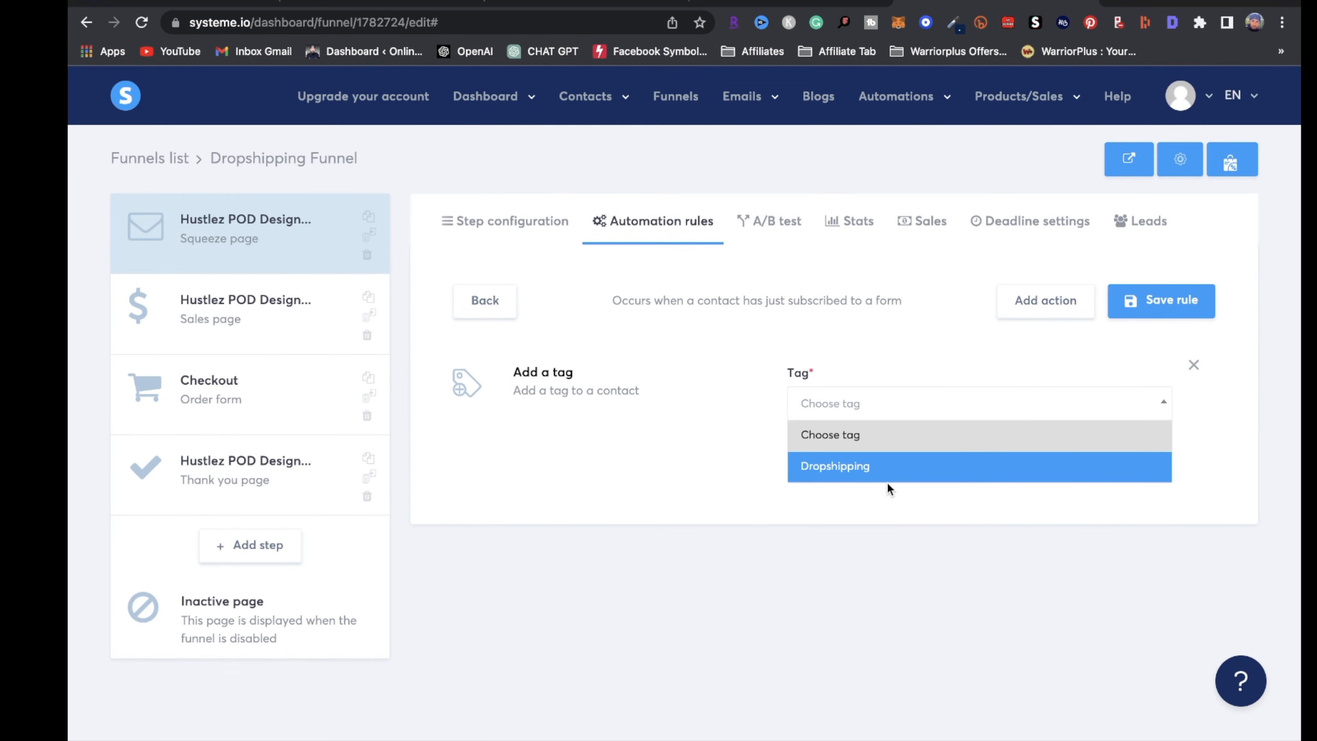
{"action": "left_click", "coordinate": [848, 468]}
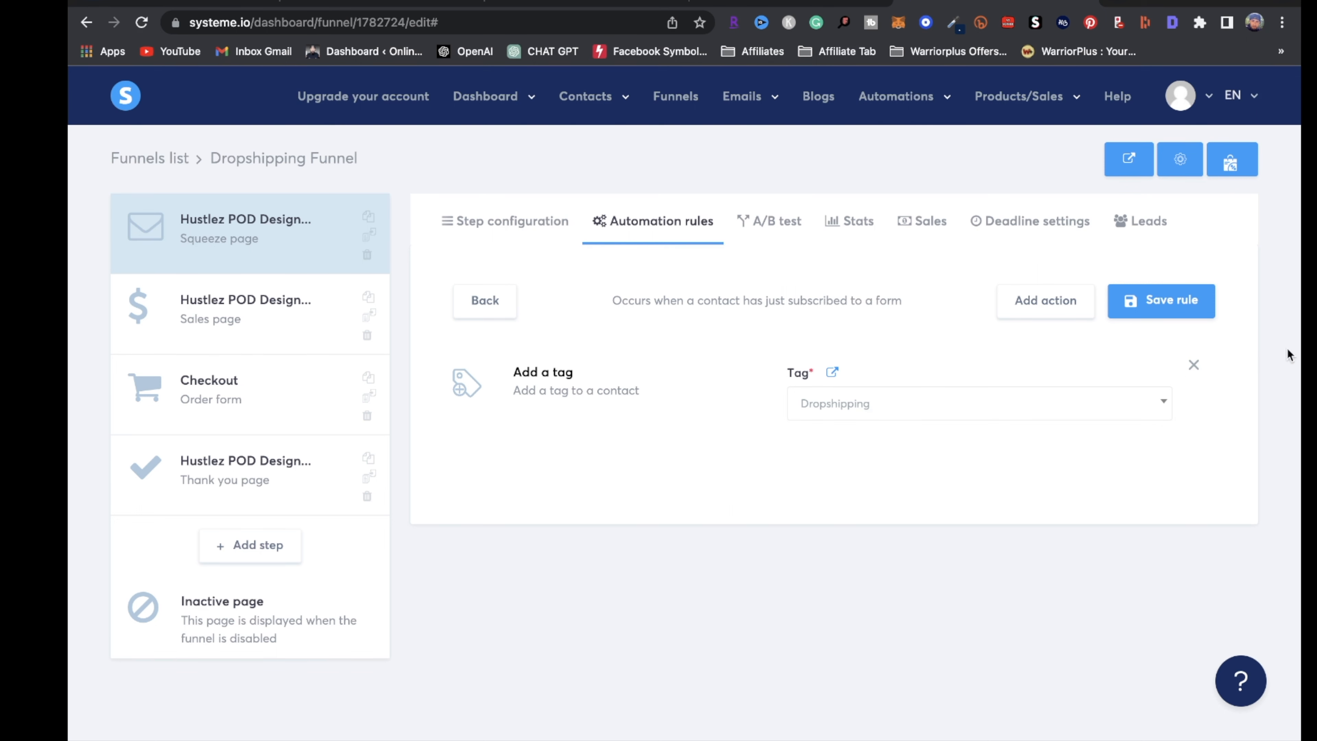
{"action": "left_click", "coordinate": [1161, 301]}
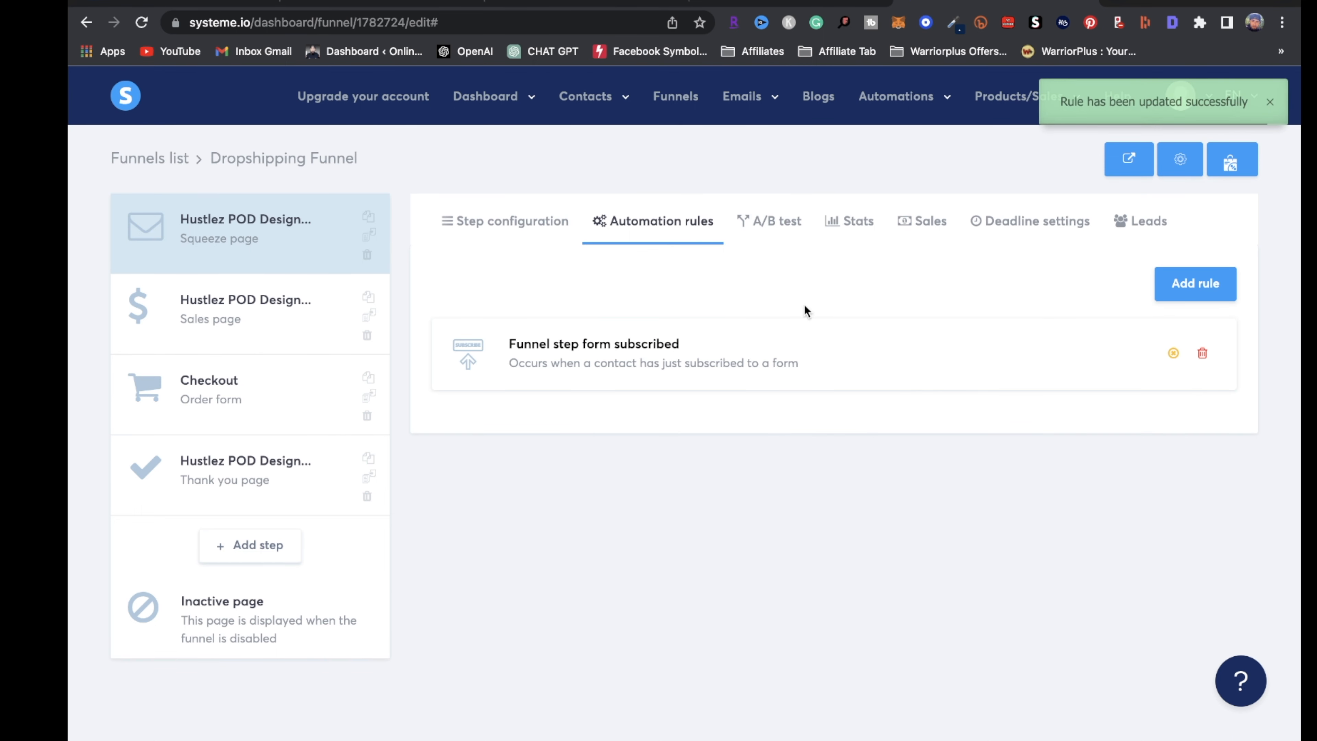
{"action": "mouse_move", "coordinate": [490, 104]}
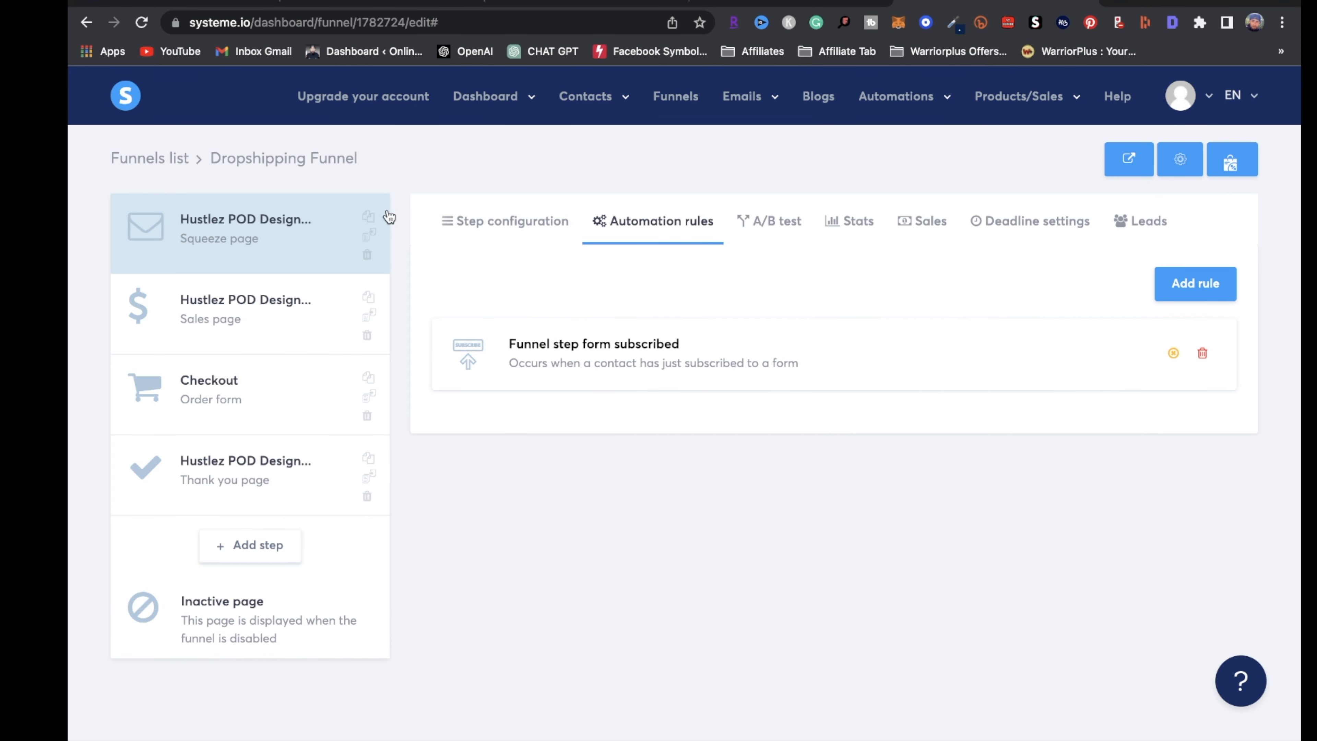
{"action": "mouse_move", "coordinate": [584, 98]}
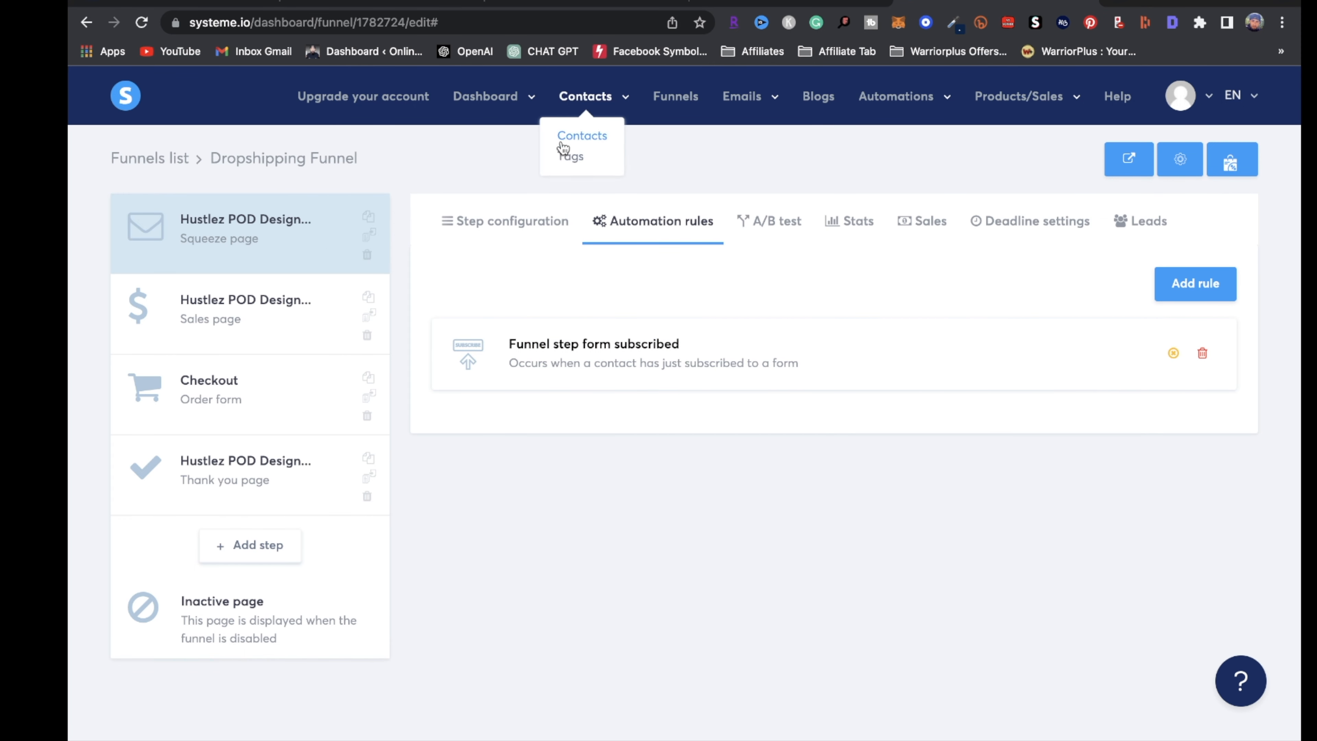
After visiting Contacts, copy the Dropshipping Funnel squeeze page URL and open a new tab
{"action": "left_click", "coordinate": [575, 134]}
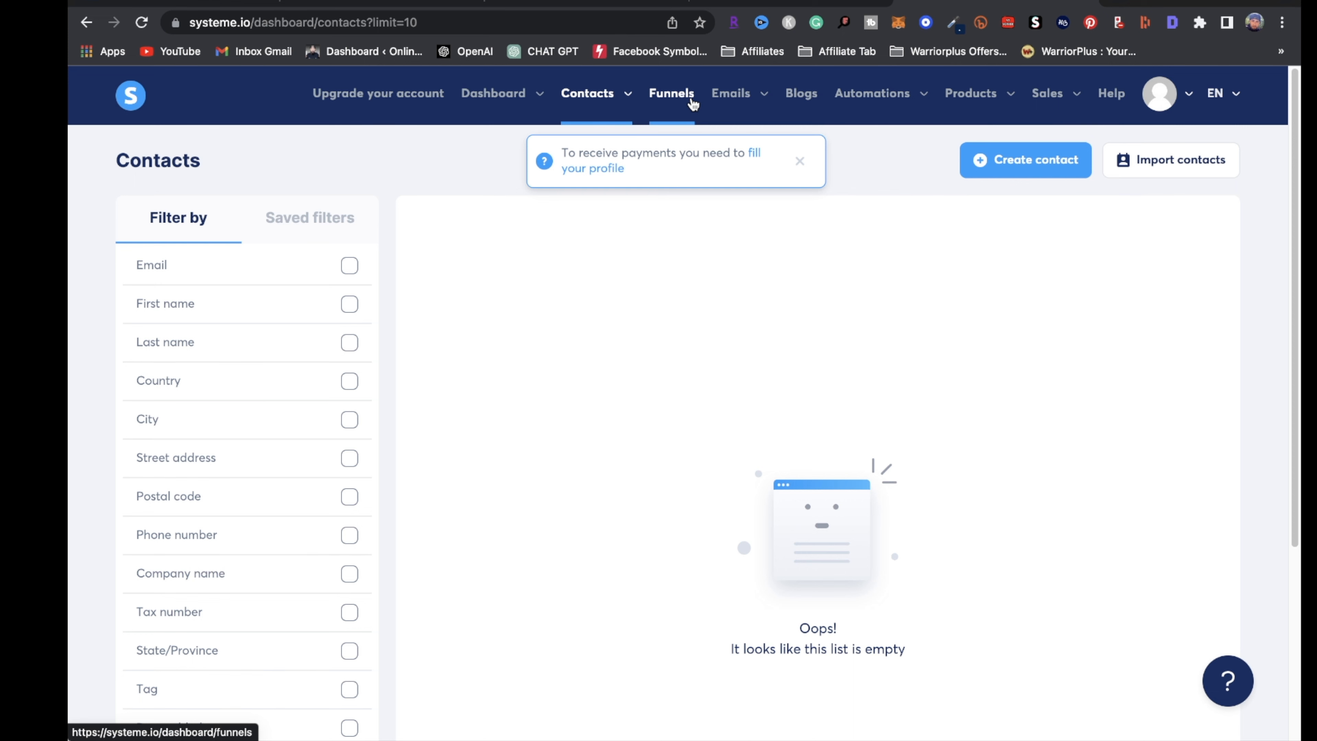
{"action": "left_click", "coordinate": [693, 103]}
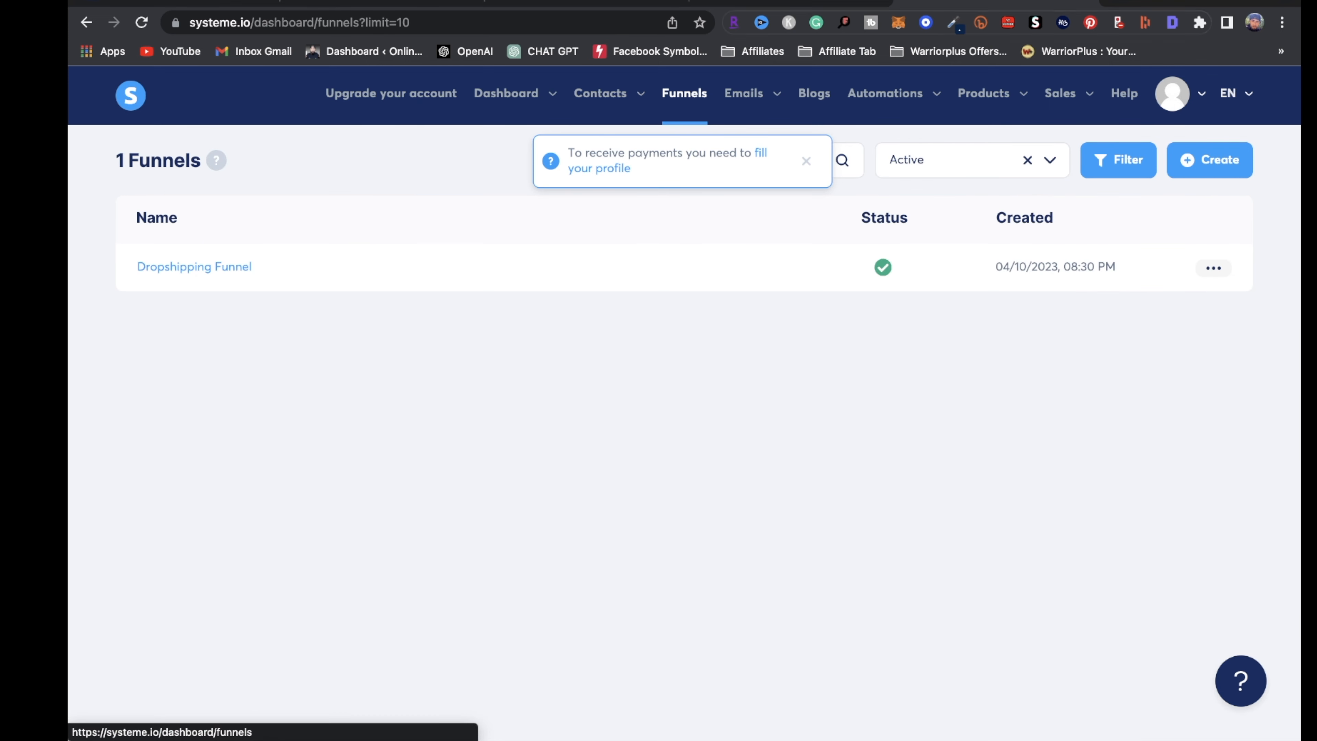
{"action": "left_click", "coordinate": [194, 310]}
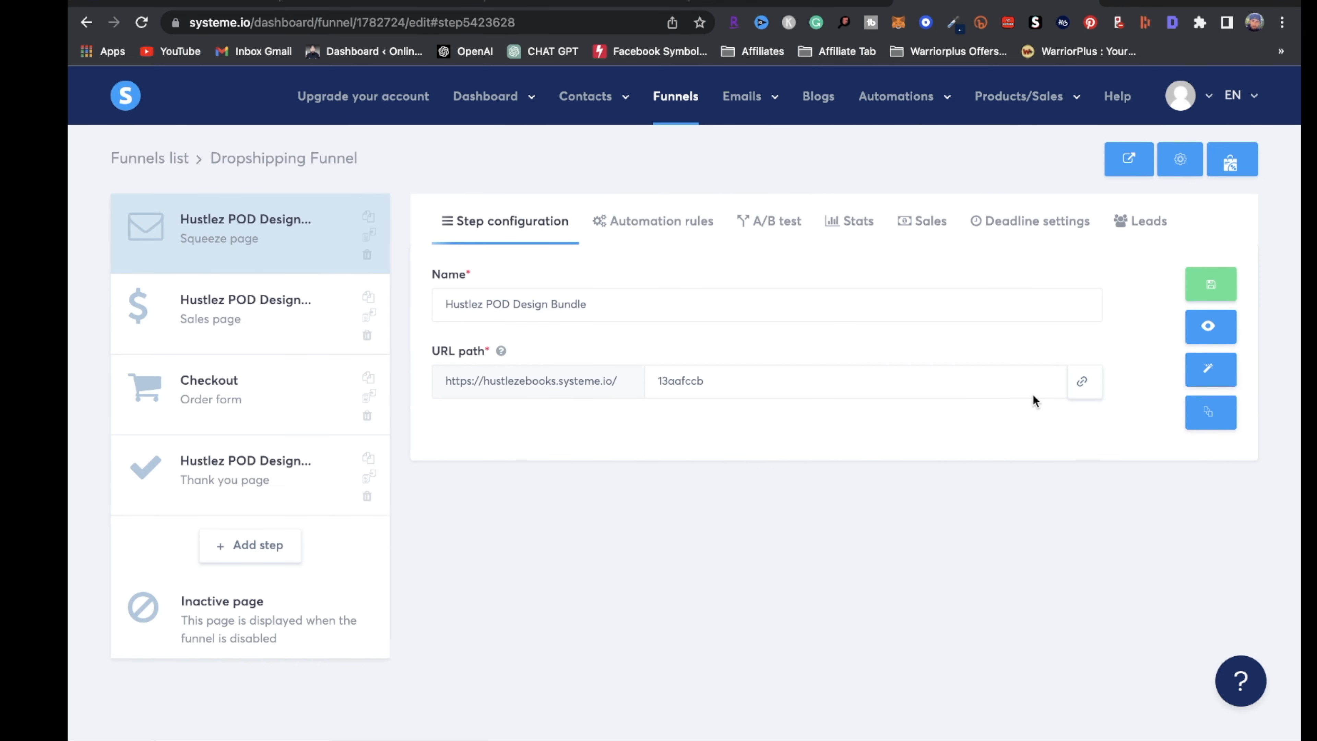
{"action": "left_click", "coordinate": [1084, 384]}
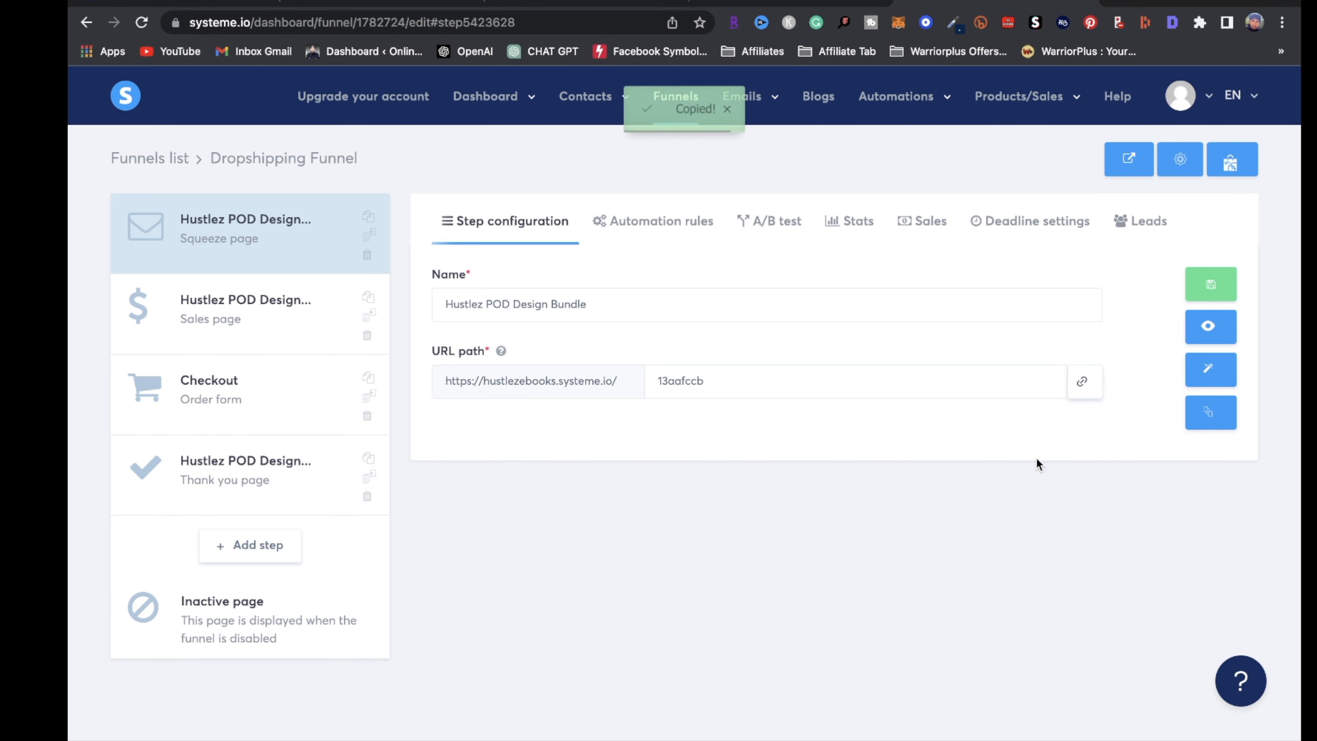
{"action": "left_click", "coordinate": [1116, 2]}
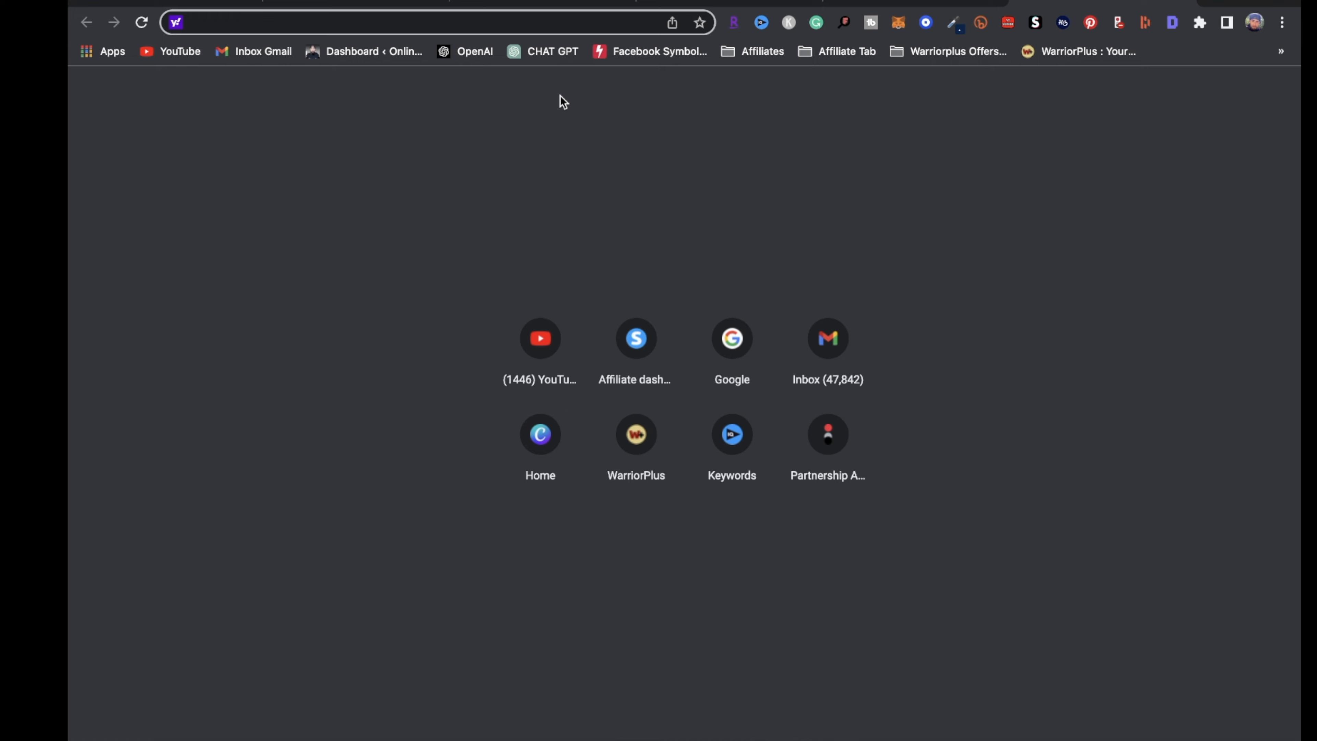
Load the live squeeze page and submit the opt-in form with a name and e-mail address
{"action": "key", "text": "super+v"}
{"action": "key", "text": "Return"}
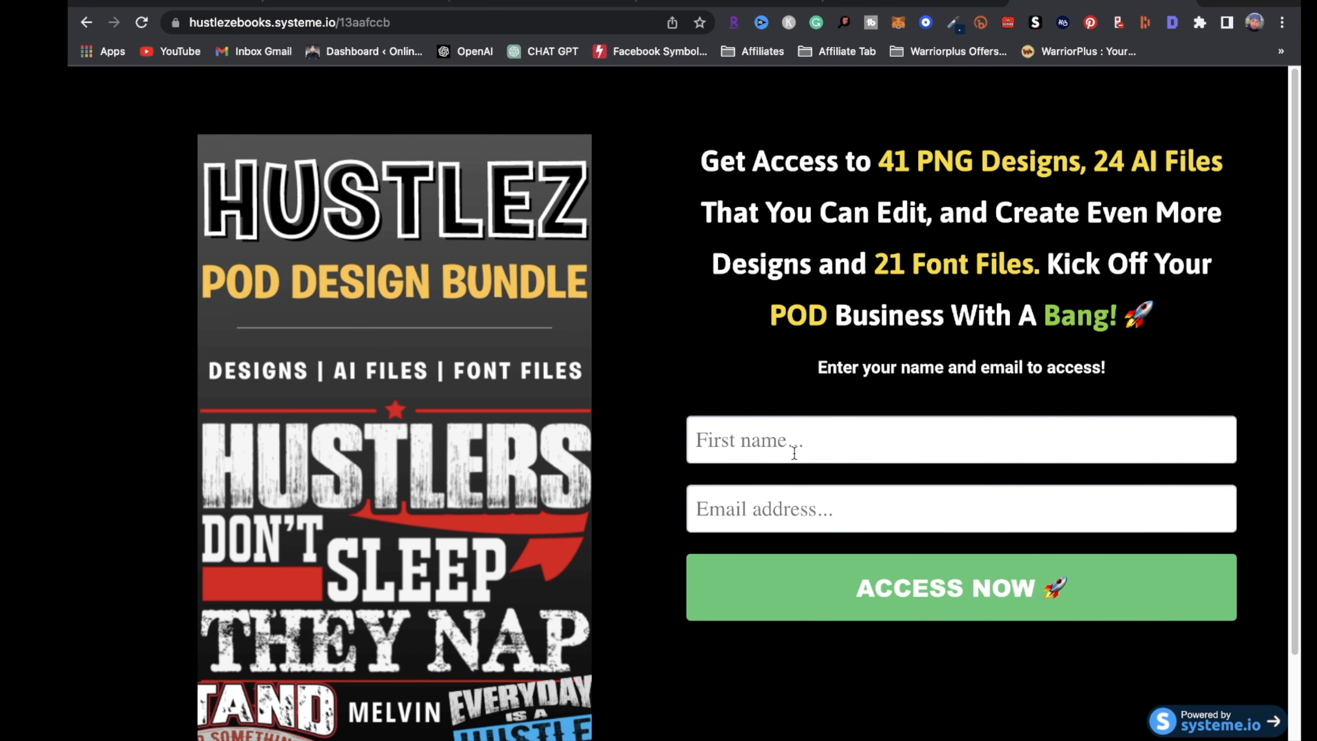
{"action": "left_click", "coordinate": [743, 439]}
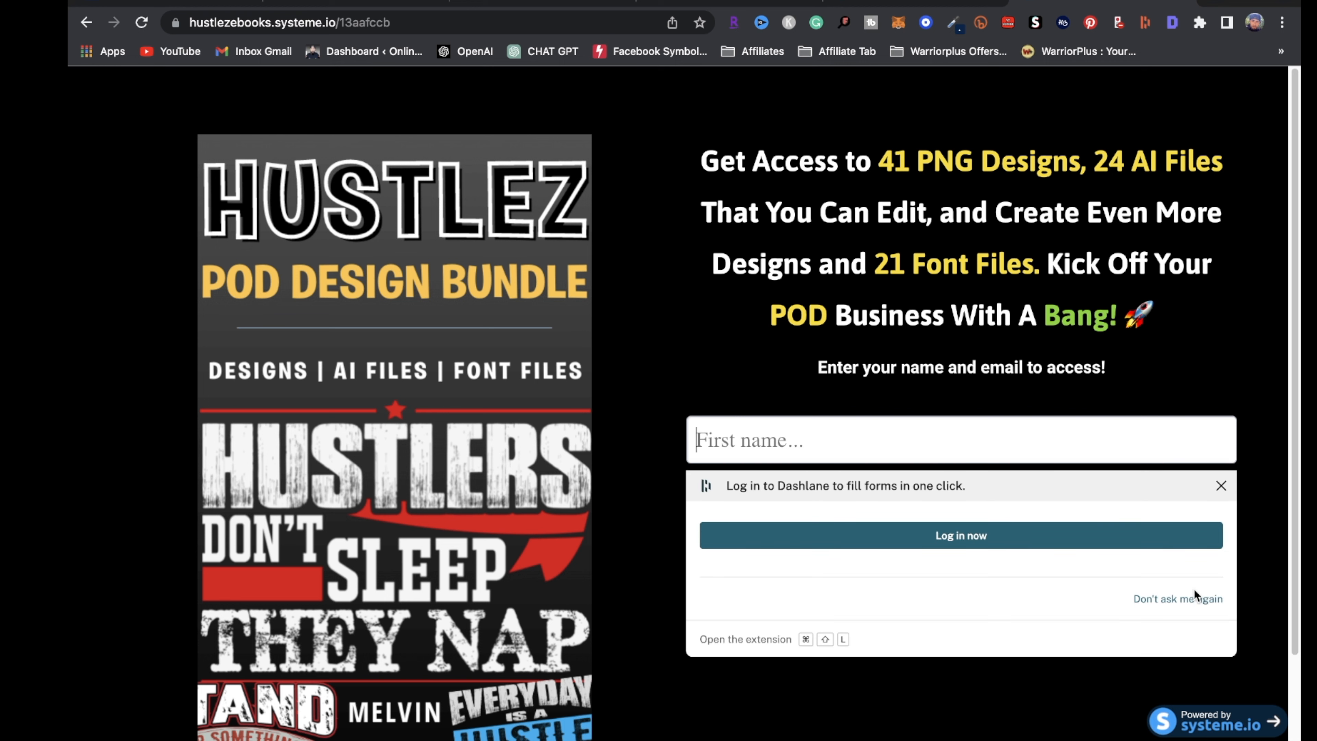
{"action": "type", "text": "MELVIN"}
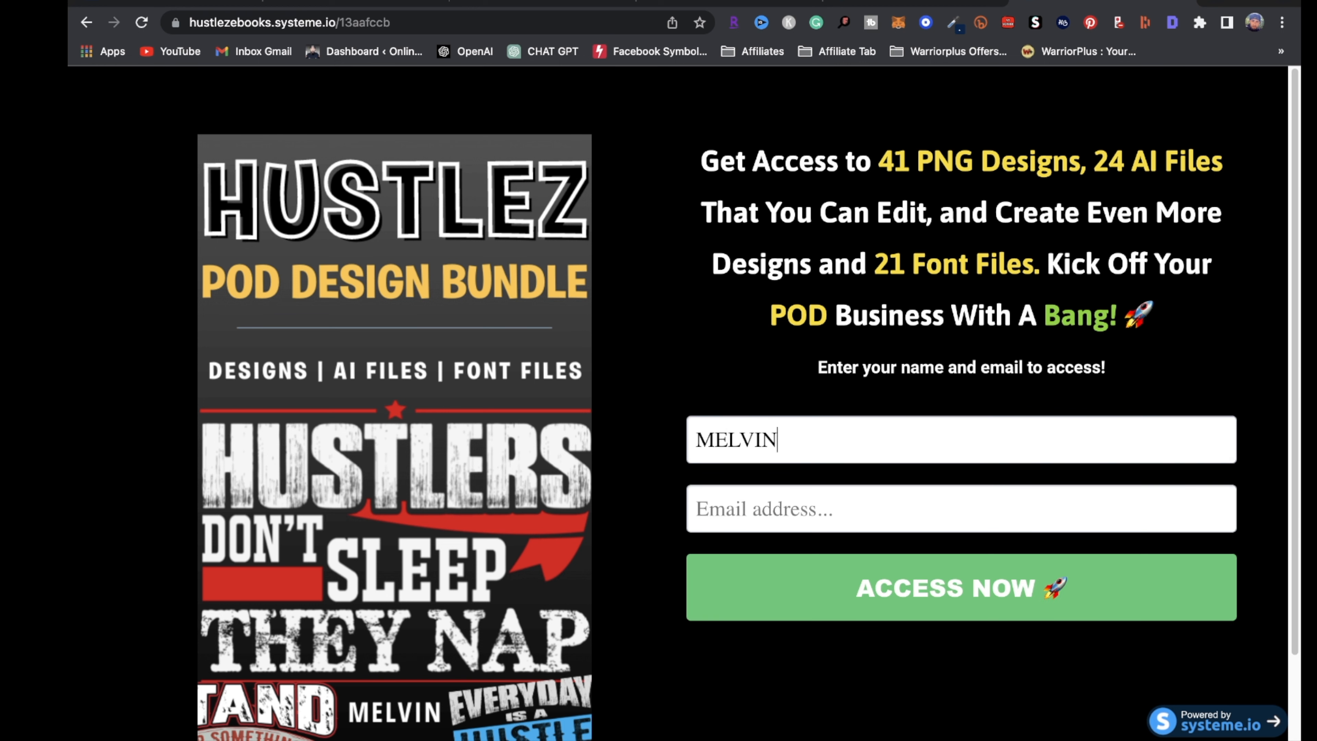
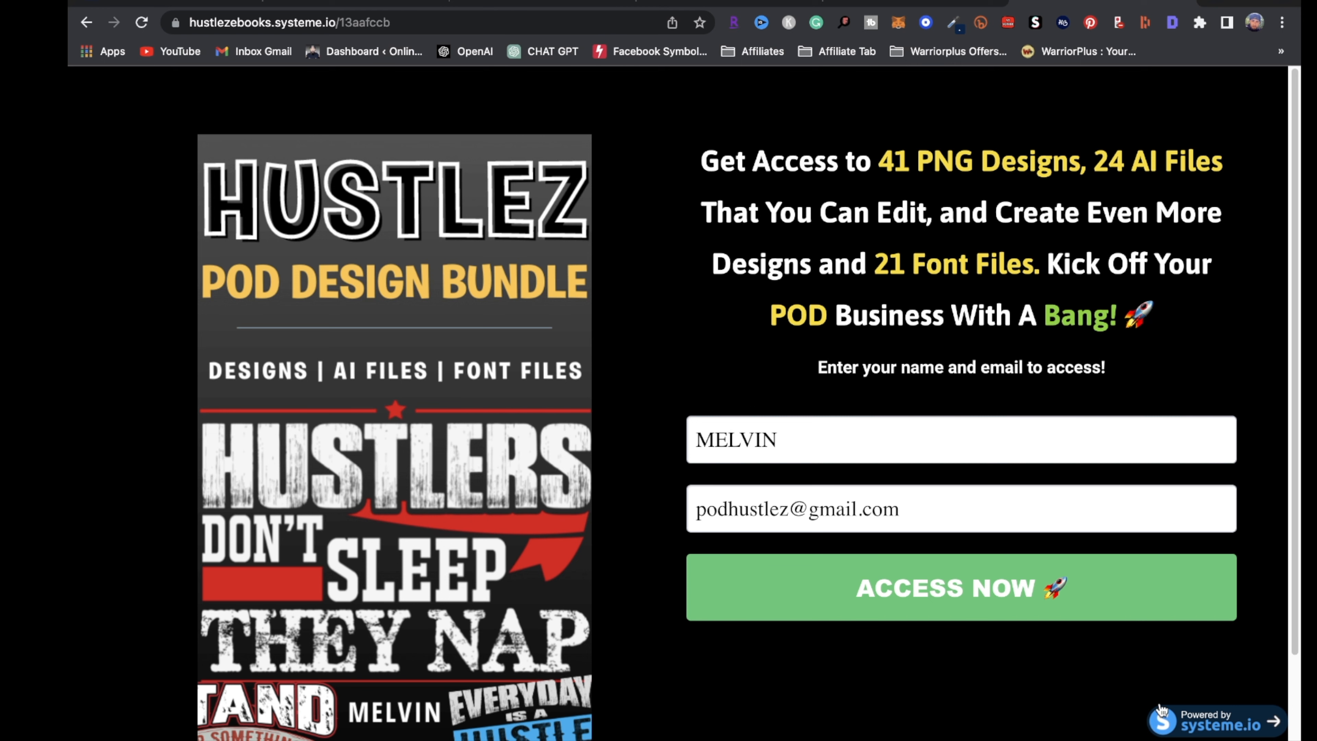
{"action": "left_click", "coordinate": [1006, 571]}
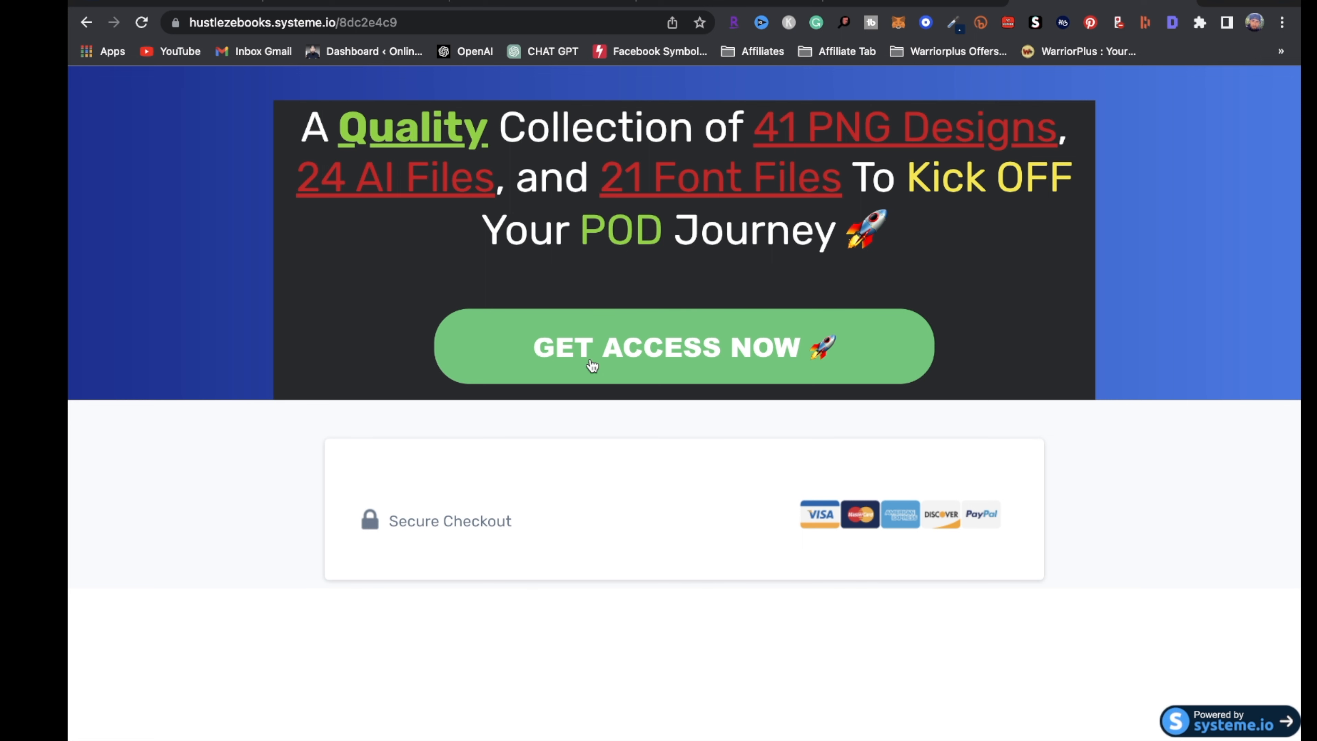
Continue through checkout, view the thank-you page, and return to the funnel editor tab
{"action": "left_click", "coordinate": [675, 357]}
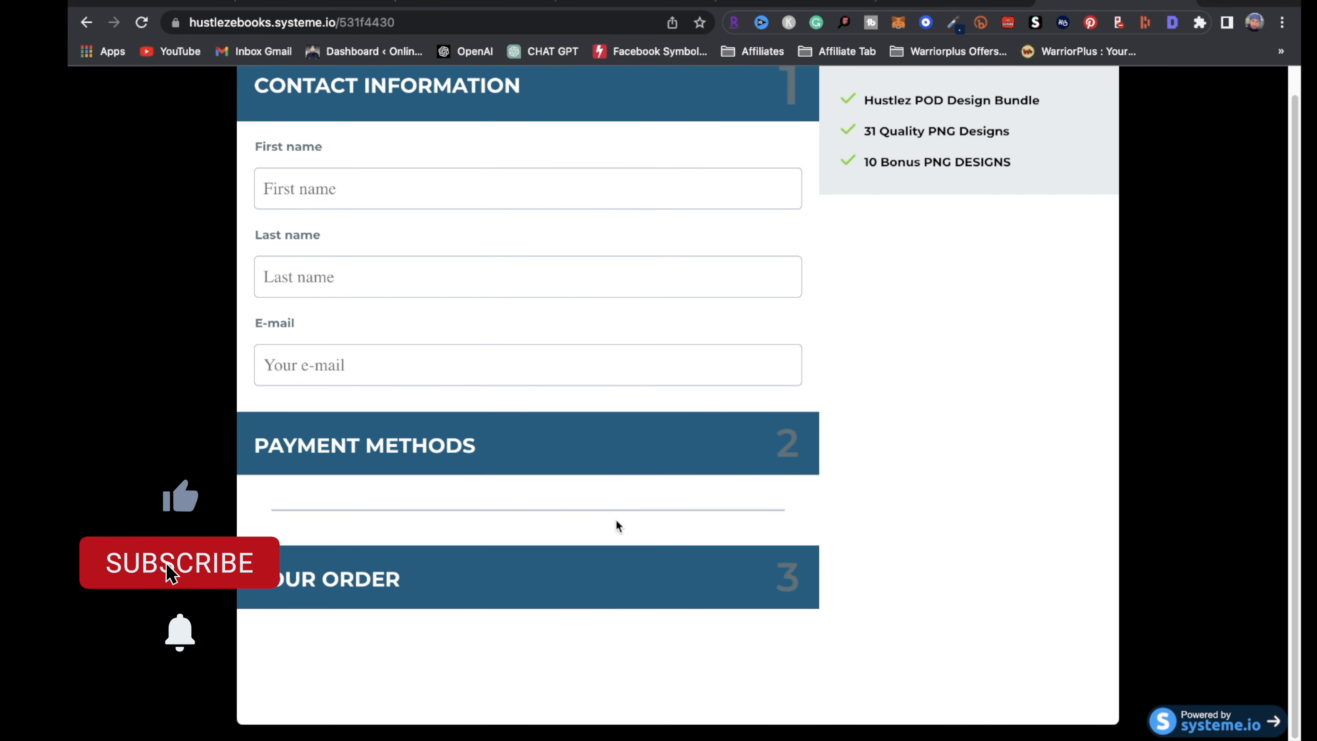
{"action": "scroll", "coordinate": [616, 520], "scroll_direction": "up", "scroll_amount": 1}
{"action": "left_click", "coordinate": [959, 3]}
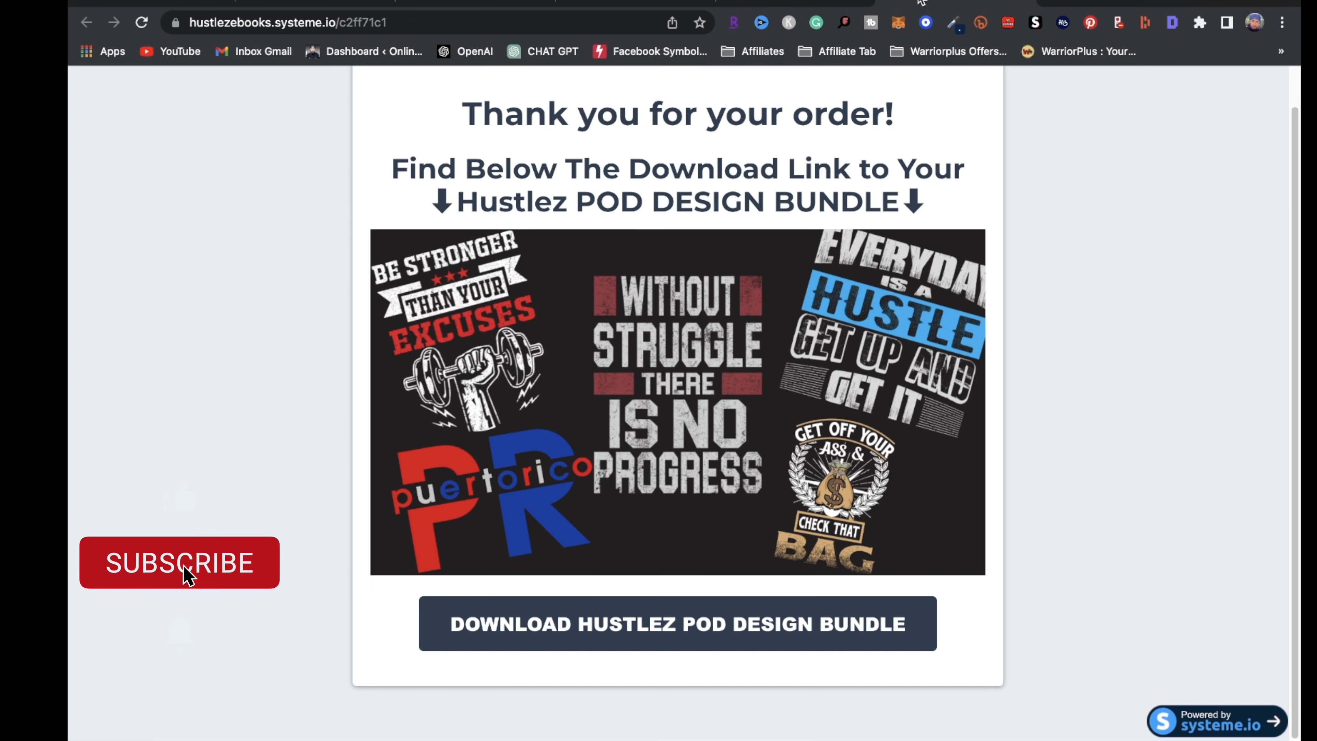
{"action": "scroll", "coordinate": [726, 242], "scroll_direction": "up", "scroll_amount": 1}
{"action": "left_click", "coordinate": [848, 16]}
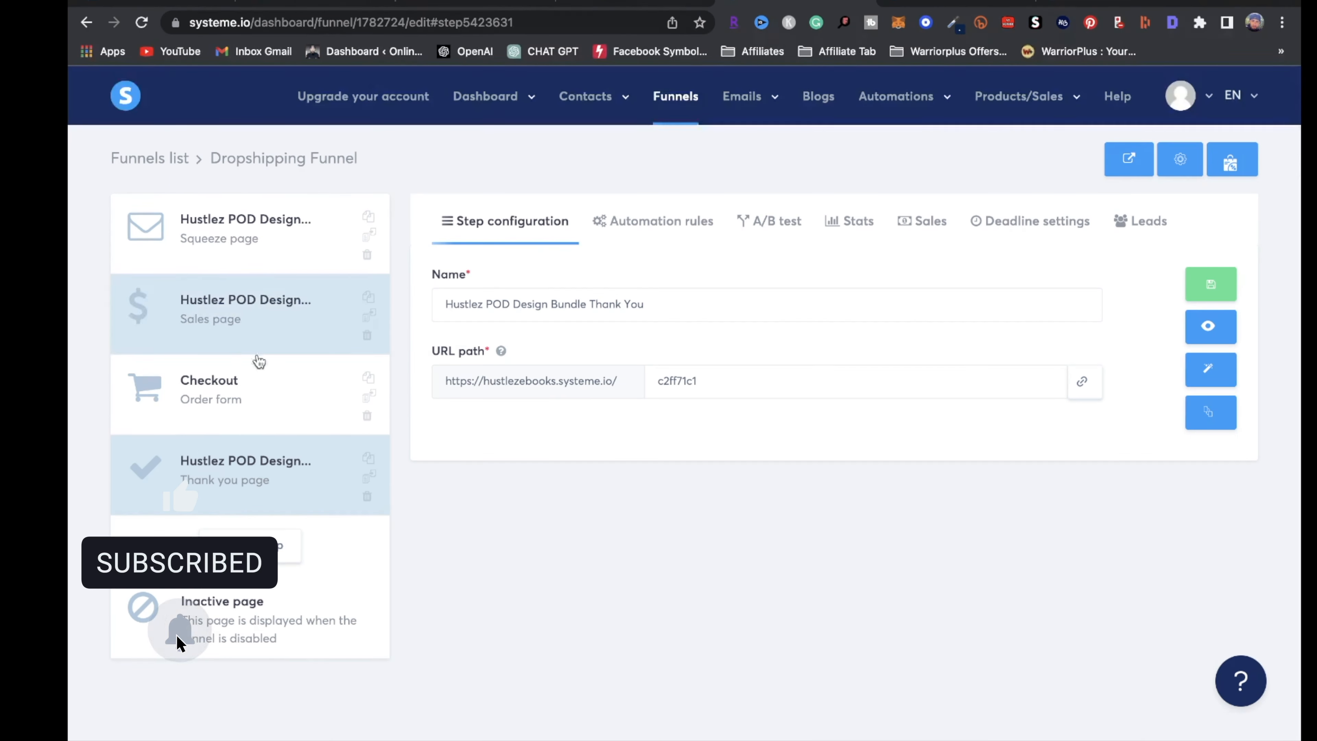
Open the Checkout step's page in the editor and compare it with the live thank-you and checkout tabs
{"action": "left_click", "coordinate": [234, 413]}
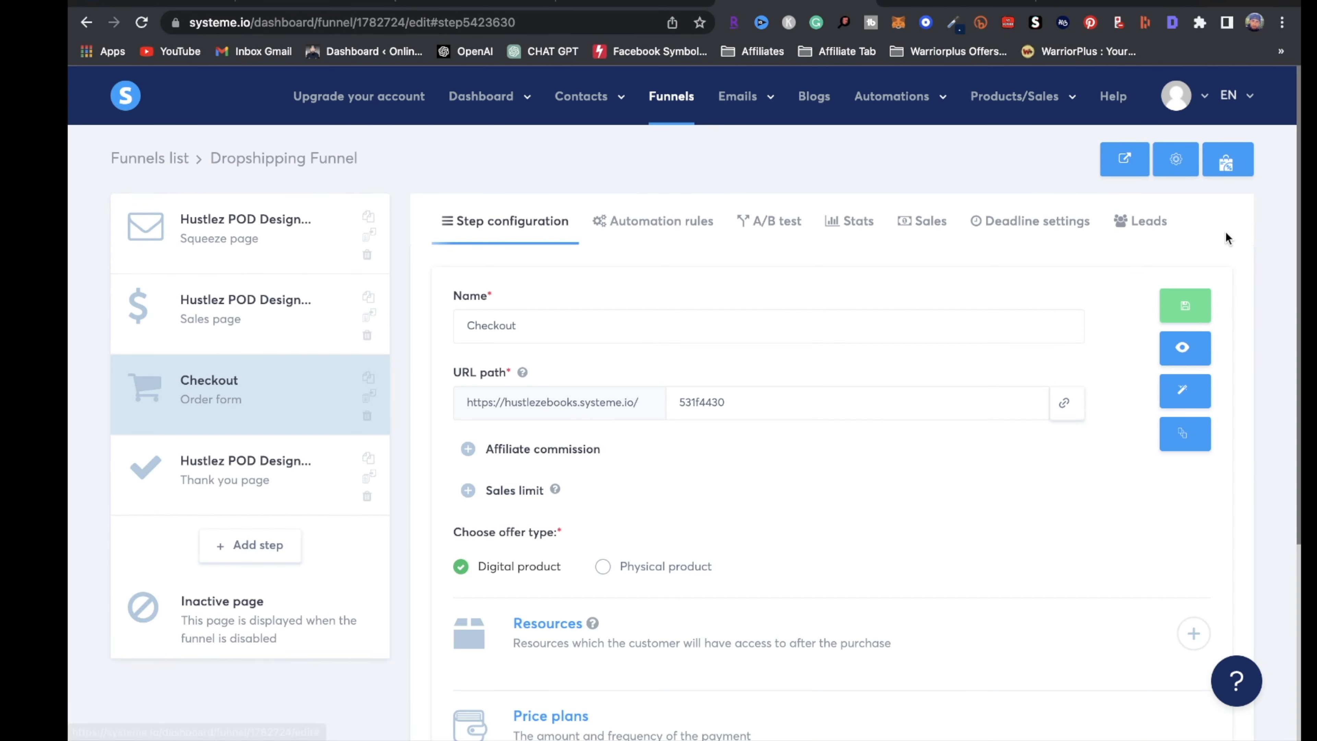
{"action": "left_click", "coordinate": [1184, 390]}
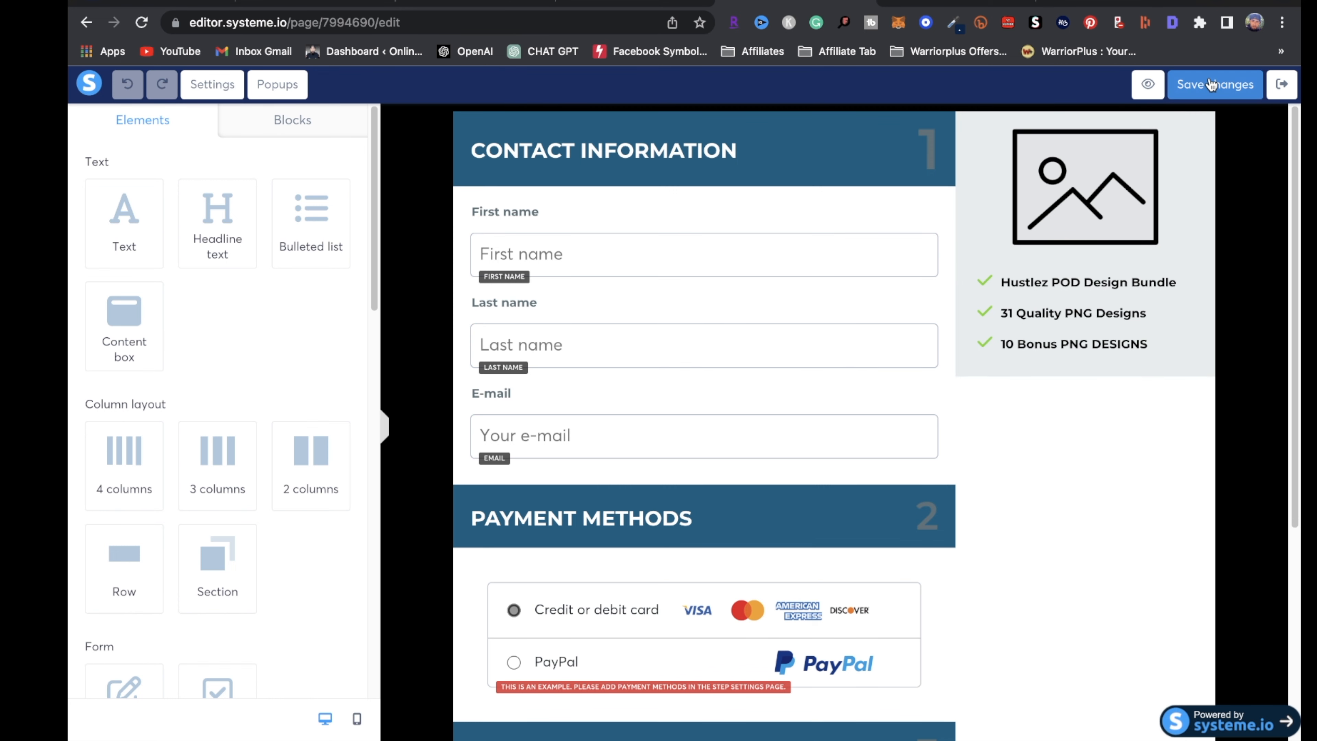
{"action": "scroll", "coordinate": [804, 415], "scroll_direction": "down", "scroll_amount": 5}
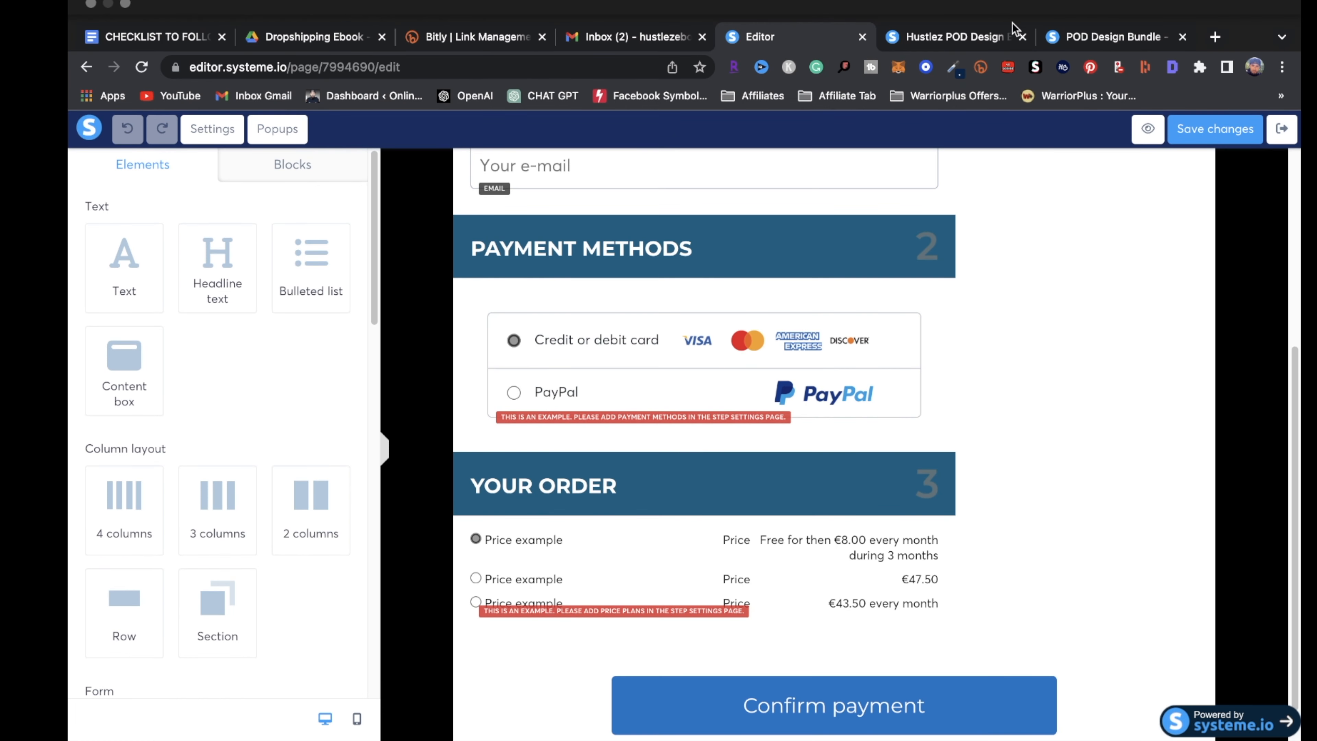
{"action": "left_click", "coordinate": [986, 41]}
{"action": "left_click", "coordinate": [1086, 36]}
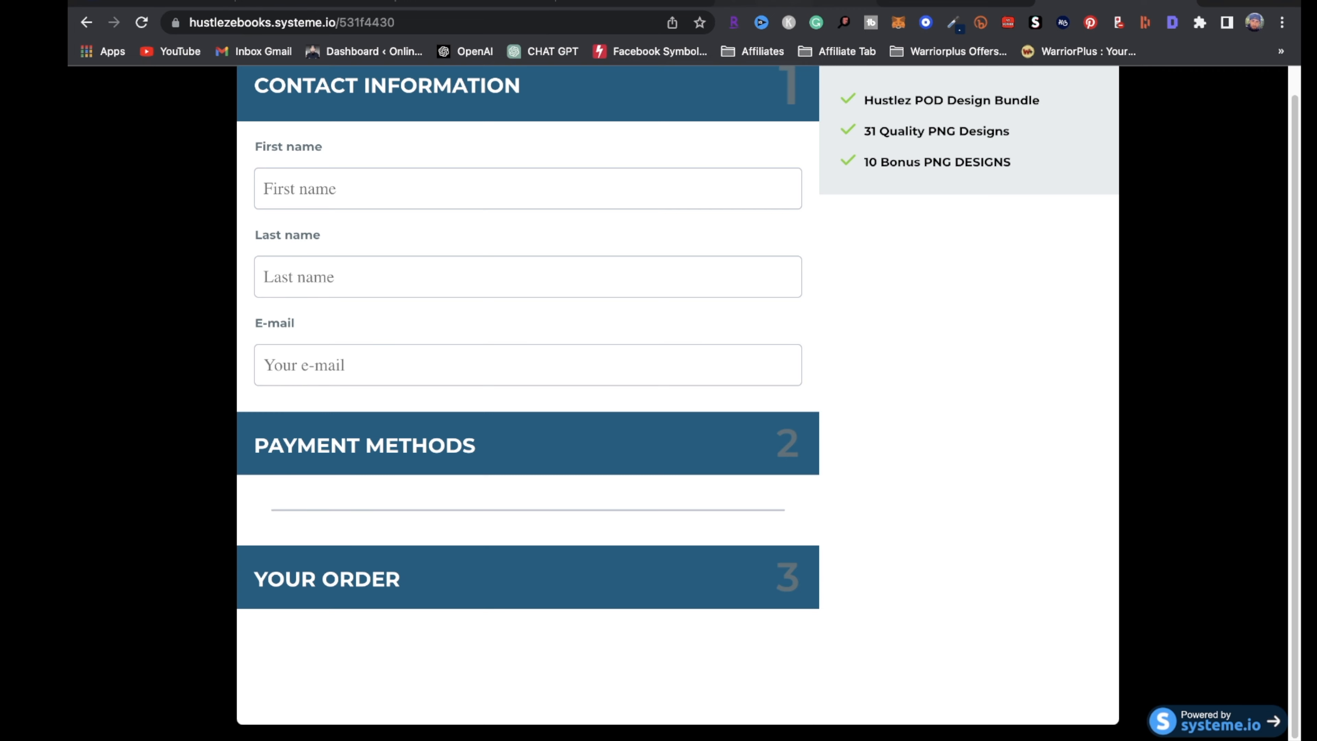
{"action": "left_click", "coordinate": [778, 2]}
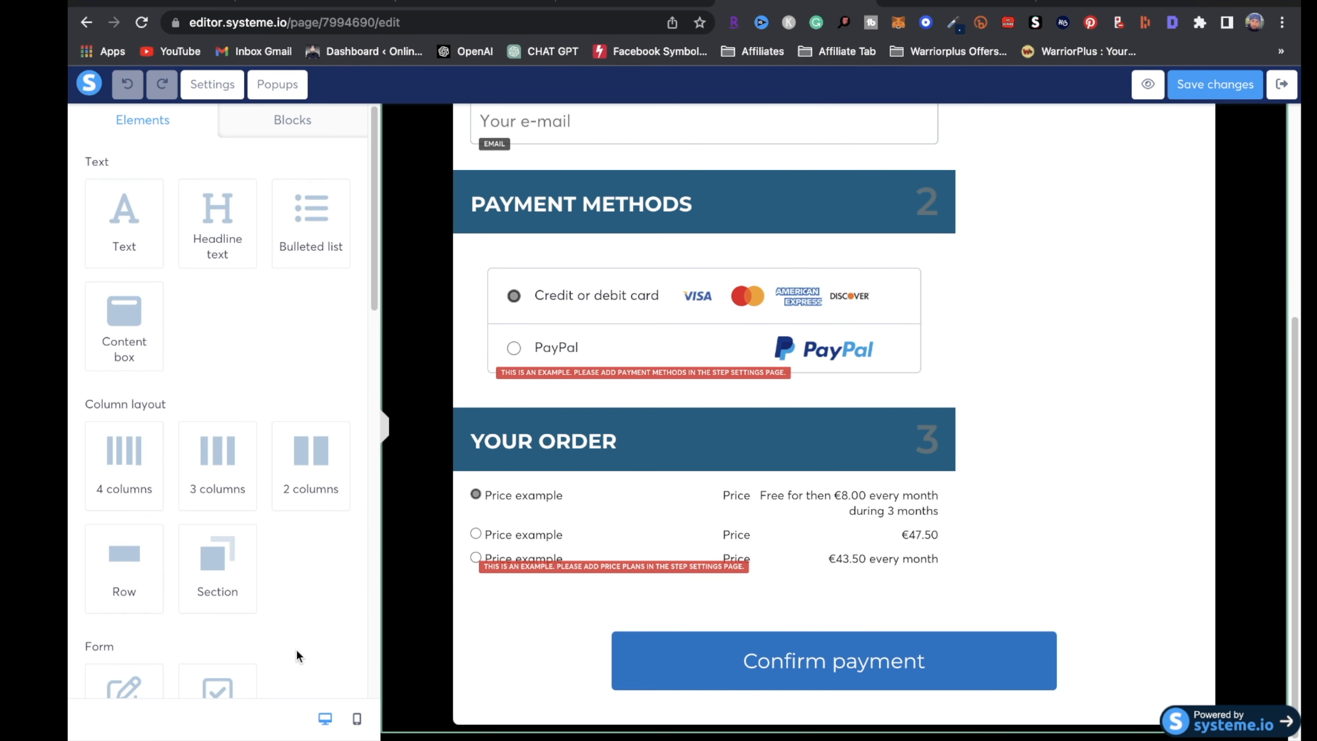
Check the live thank-you page again, then exit the checkout editor to the funnel dashboard
{"action": "left_click", "coordinate": [954, 2]}
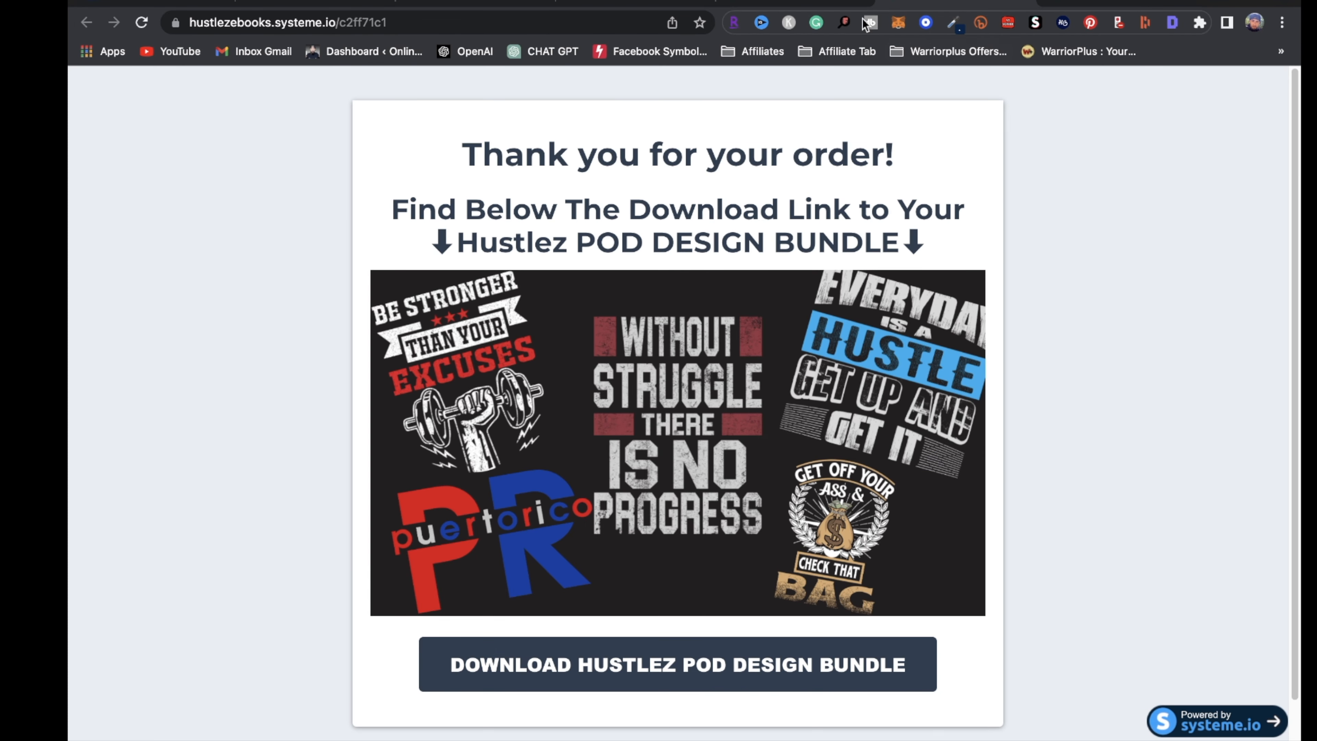
{"action": "left_click", "coordinate": [843, 2]}
{"action": "scroll", "coordinate": [151, 369], "scroll_direction": "down", "scroll_amount": 4}
{"action": "scroll", "coordinate": [370, 562], "scroll_direction": "up", "scroll_amount": 4}
{"action": "scroll", "coordinate": [1167, 306], "scroll_direction": "up", "scroll_amount": 1}
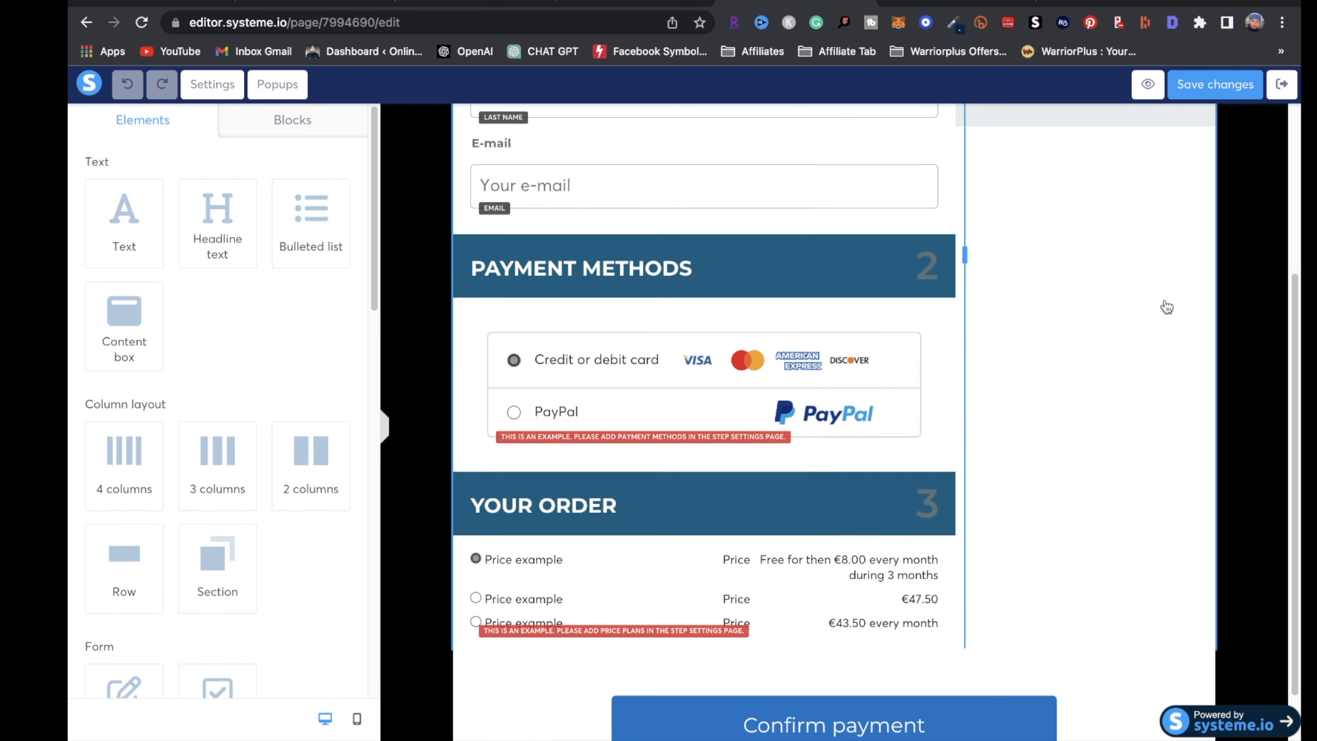
{"action": "scroll", "coordinate": [1167, 307], "scroll_direction": "up", "scroll_amount": 4}
{"action": "left_click", "coordinate": [1281, 84]}
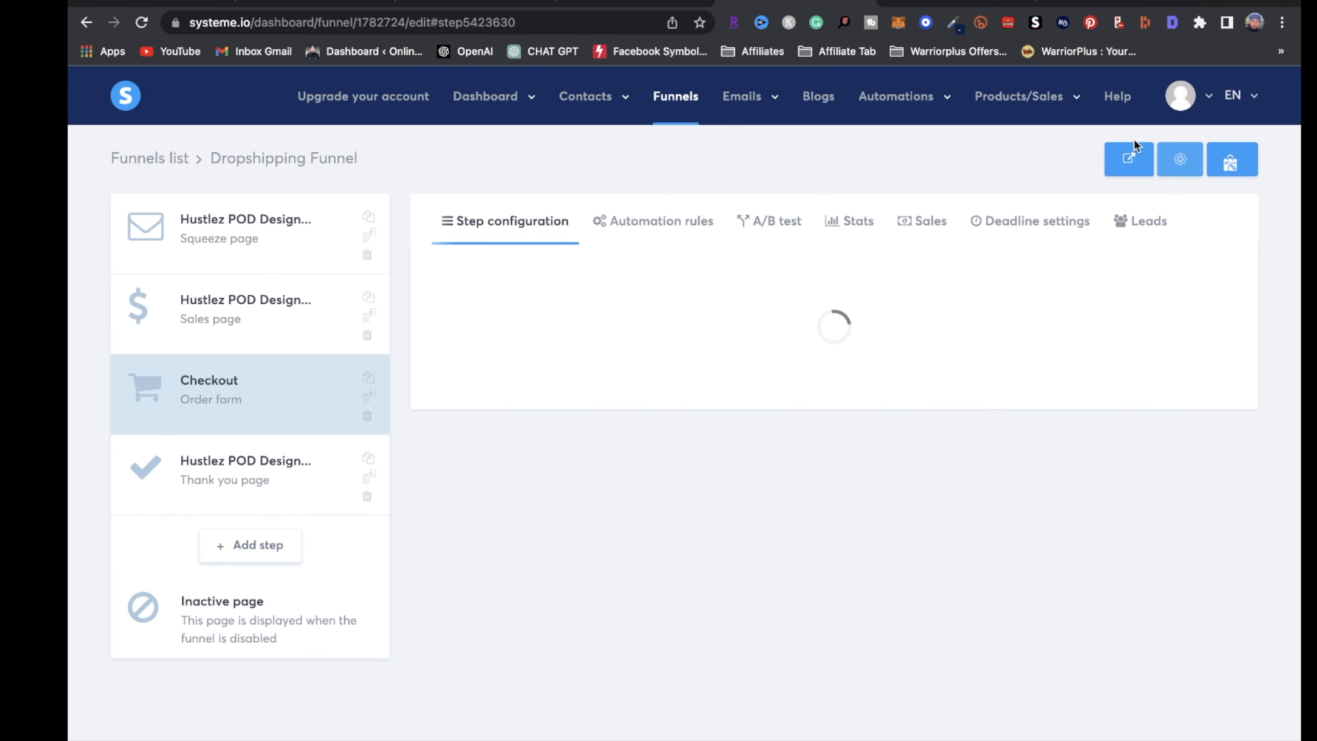
{"action": "mouse_move", "coordinate": [579, 114]}
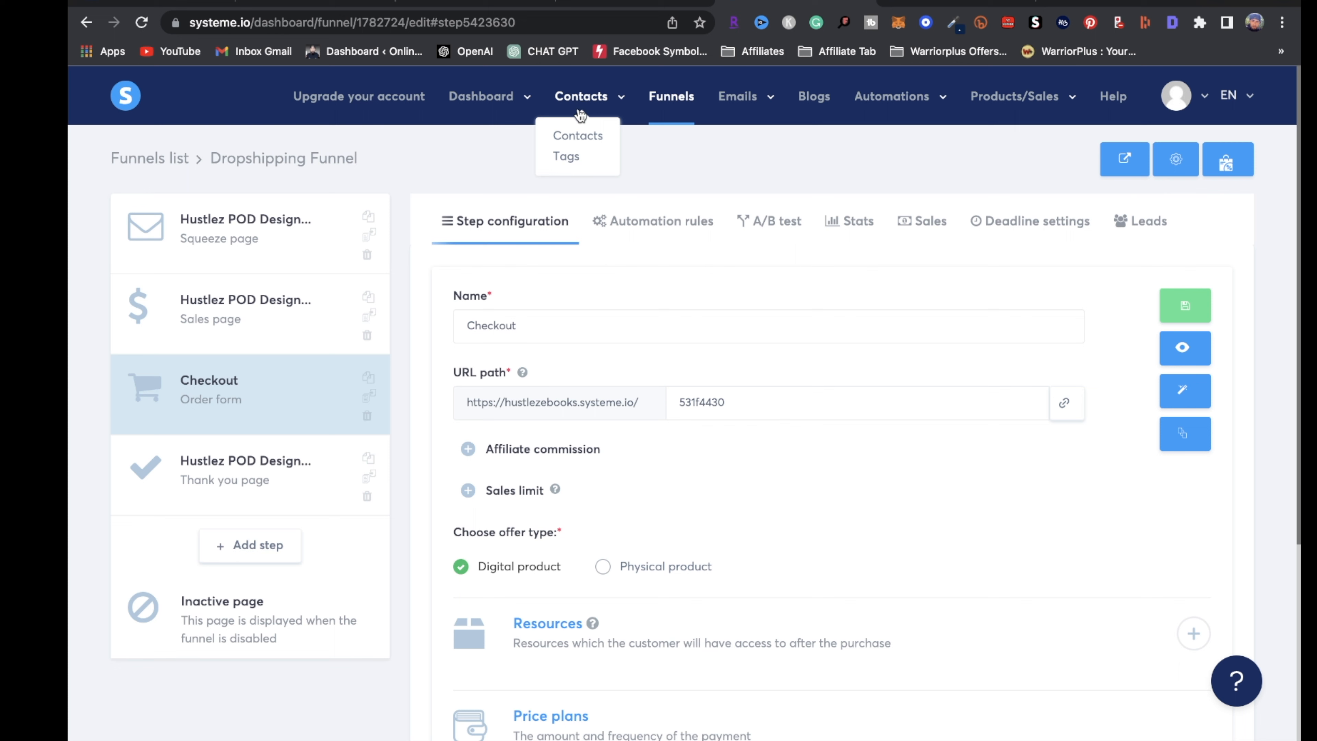
Go from the contacts list to account Settings and show the Payment gateways page
{"action": "left_click", "coordinate": [591, 142]}
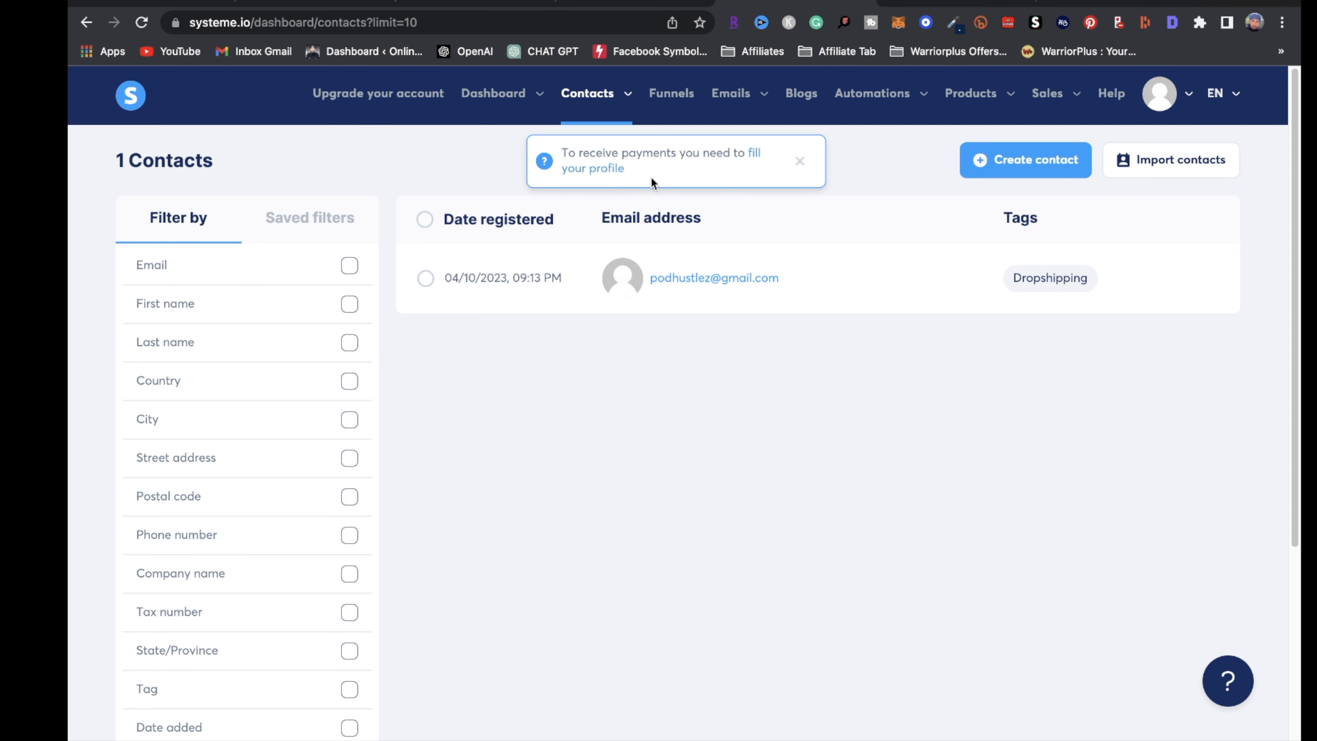
{"action": "mouse_move", "coordinate": [1192, 97]}
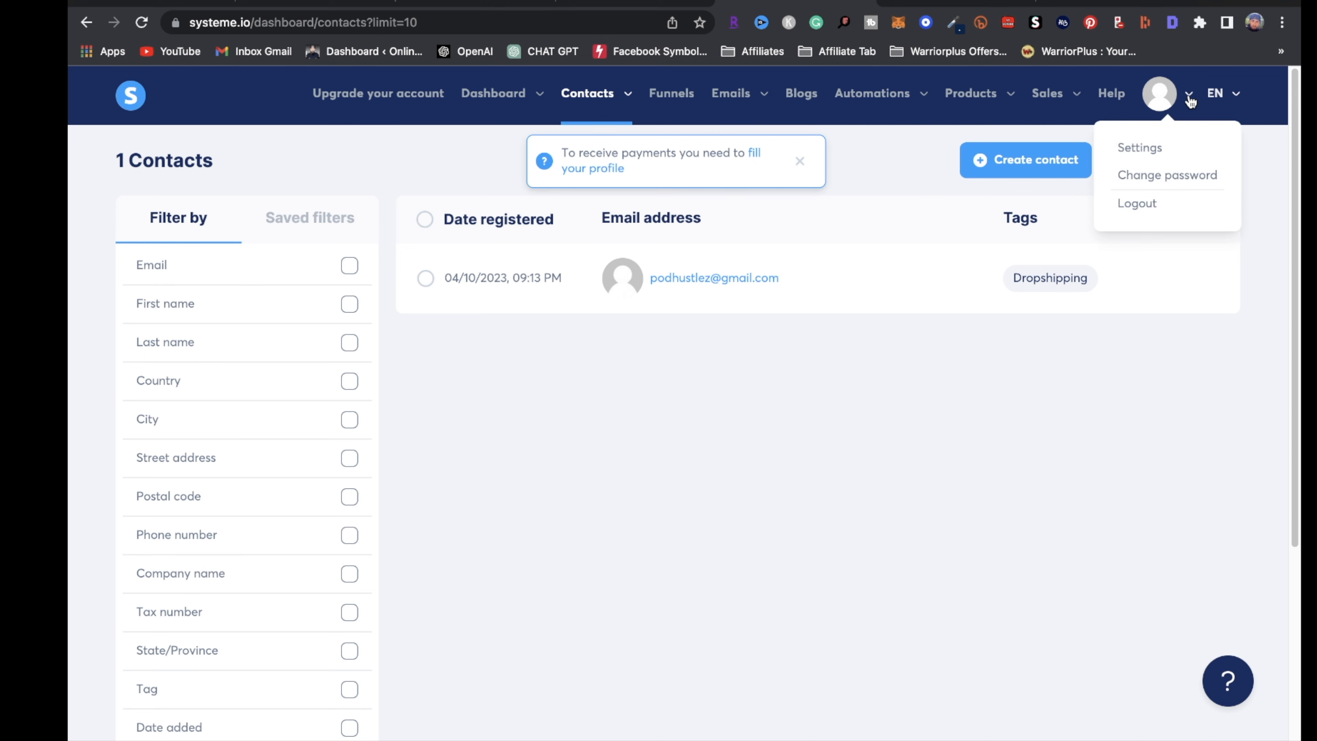
{"action": "left_click", "coordinate": [1136, 149]}
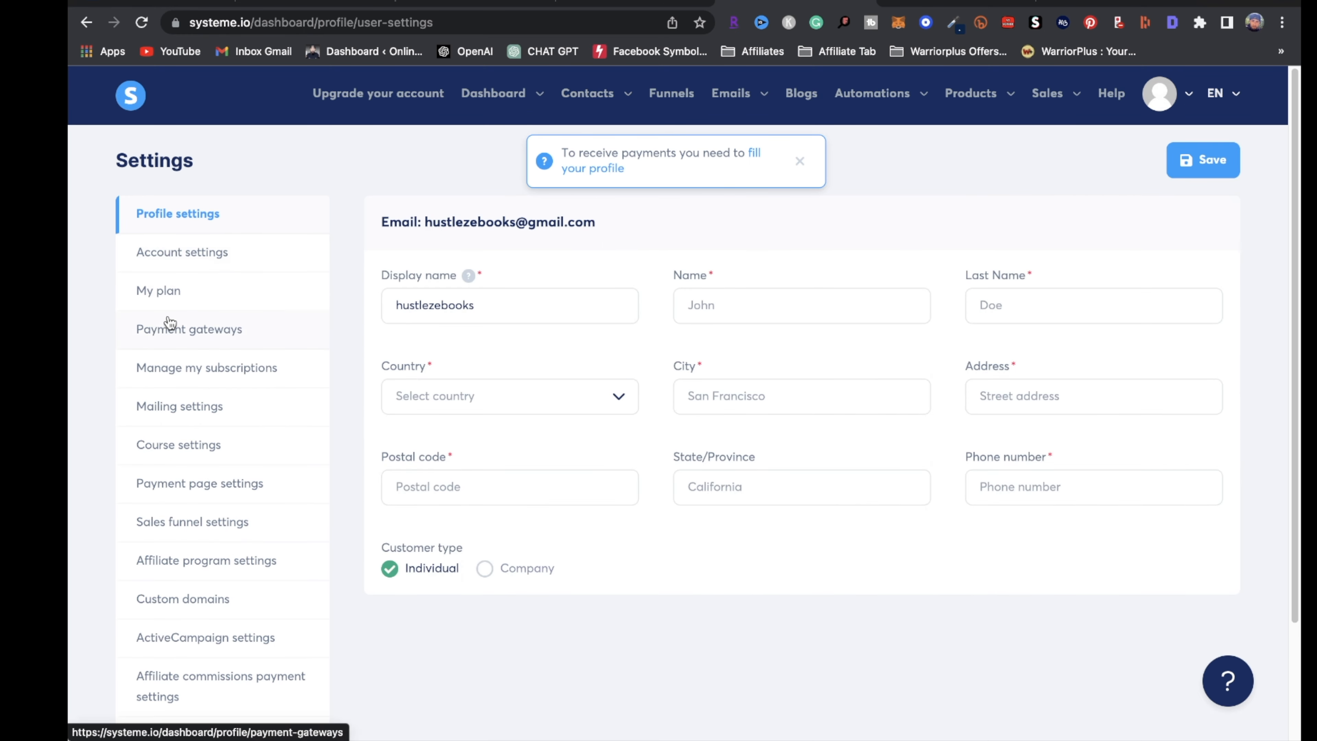
{"action": "left_click", "coordinate": [186, 330]}
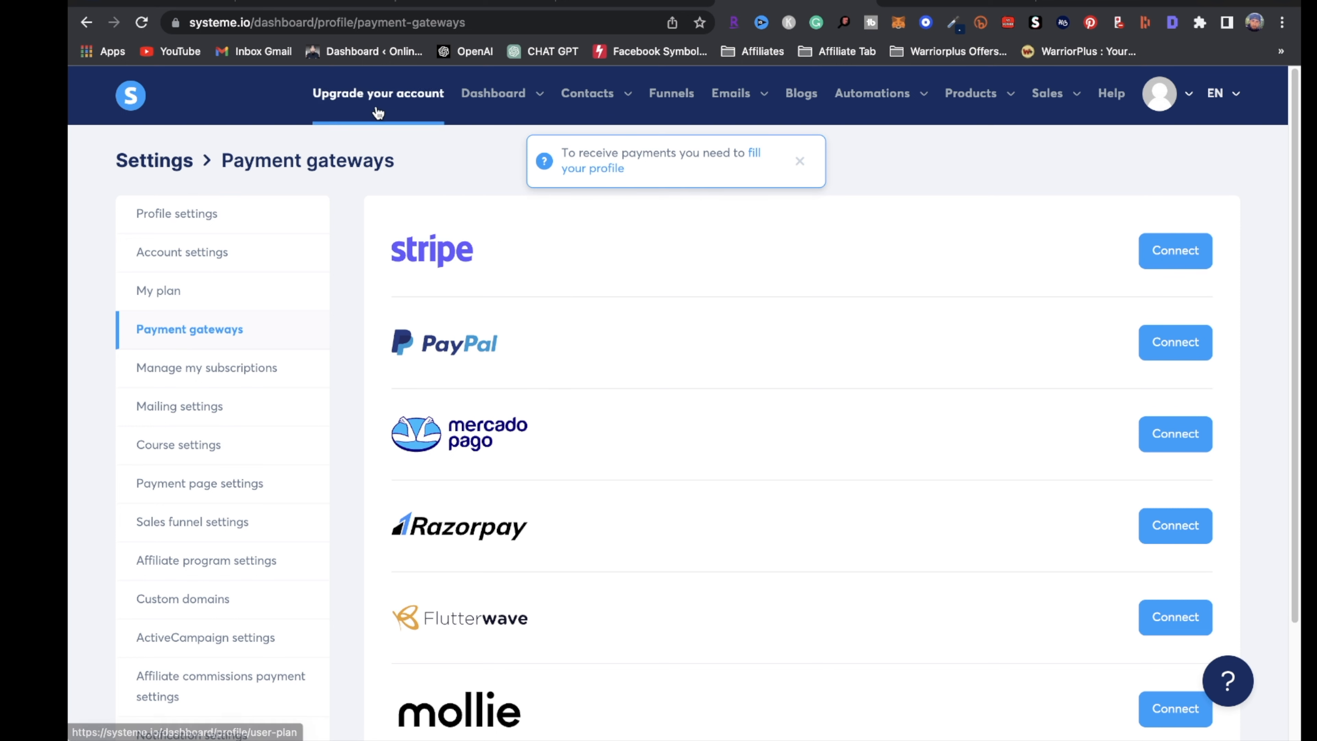
Open My plan and highlight the Freemium plan's Blogs limit of 0/1
{"action": "left_click", "coordinate": [362, 94]}
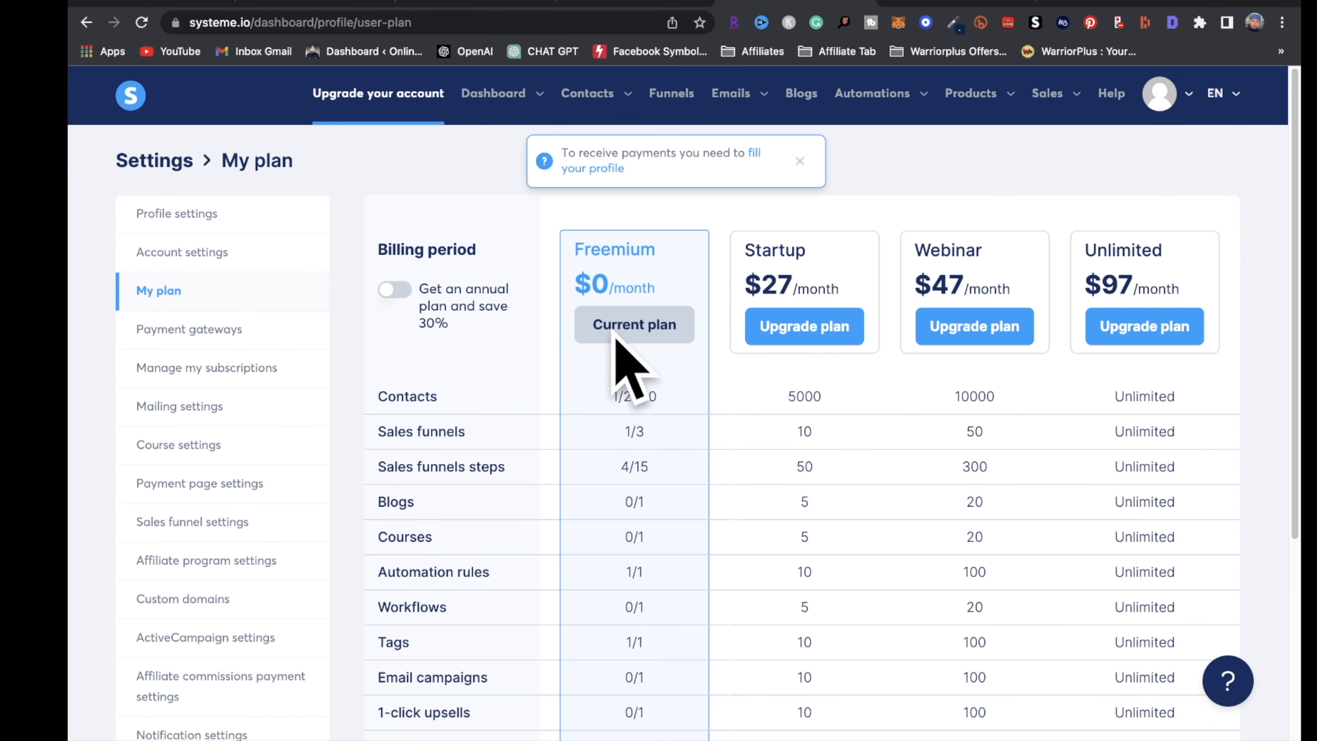
{"action": "scroll", "coordinate": [463, 455], "scroll_direction": "down", "scroll_amount": 1}
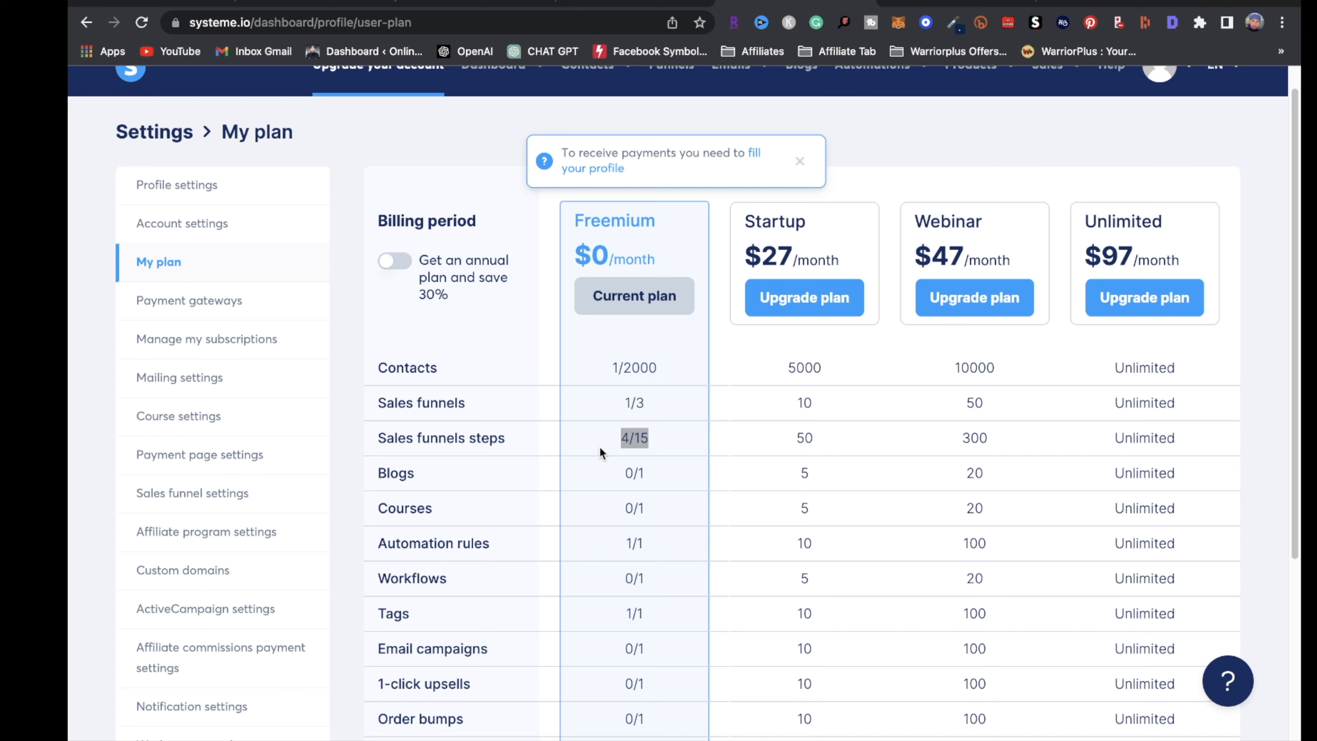
{"action": "scroll", "coordinate": [455, 505], "scroll_direction": "down", "scroll_amount": 1}
{"action": "double_click", "coordinate": [674, 450]}
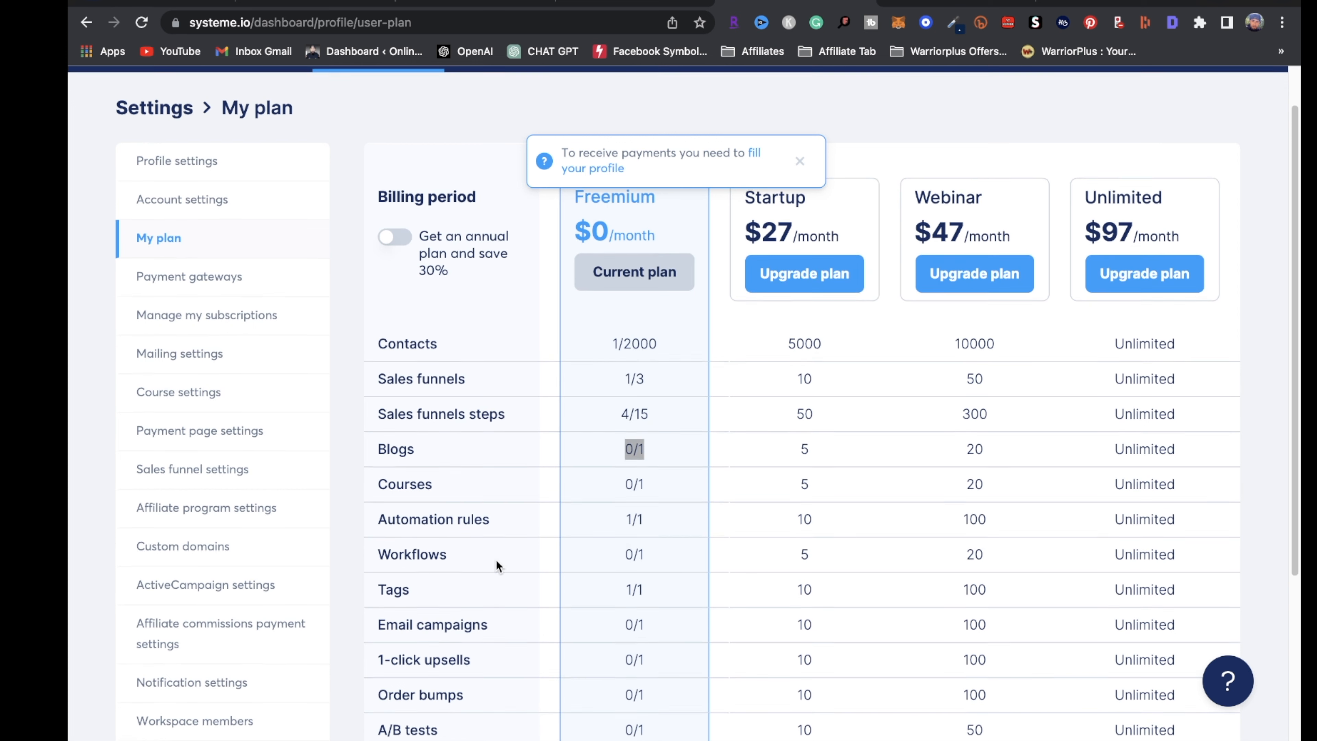
Scroll the plan comparison table and highlight the Unlimited plan's $97/month price
{"action": "scroll", "coordinate": [626, 544], "scroll_direction": "down", "scroll_amount": 3}
{"action": "scroll", "coordinate": [626, 543], "scroll_direction": "down", "scroll_amount": 1}
{"action": "scroll", "coordinate": [773, 109], "scroll_direction": "up", "scroll_amount": 4}
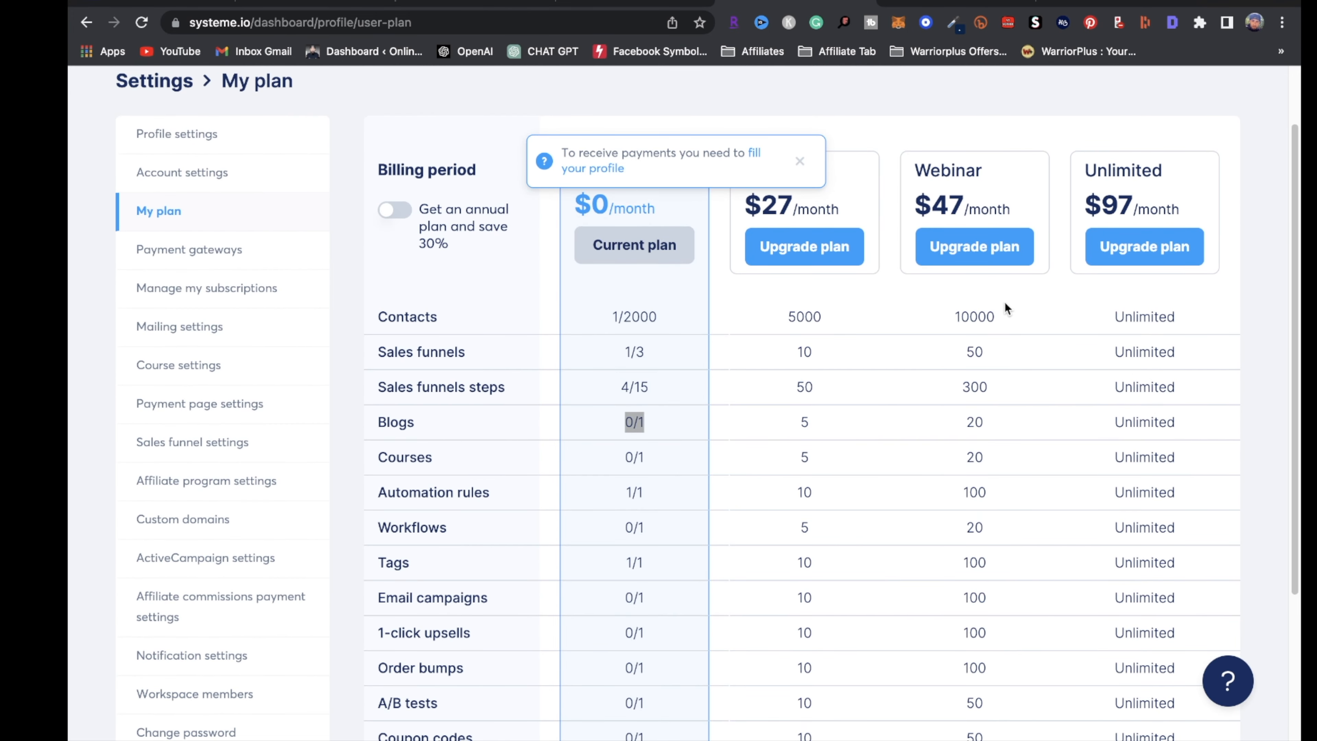
{"action": "scroll", "coordinate": [974, 389], "scroll_direction": "down", "scroll_amount": 3}
{"action": "scroll", "coordinate": [974, 389], "scroll_direction": "up", "scroll_amount": 1}
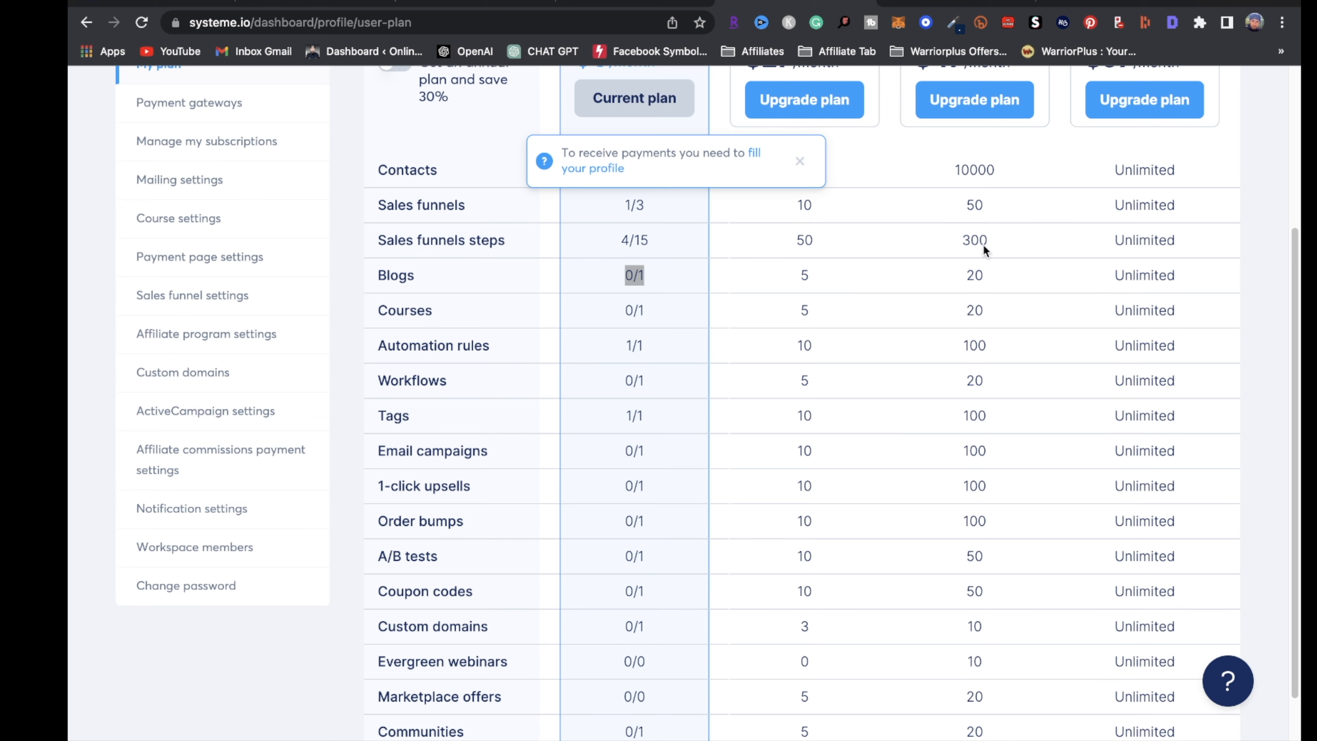
{"action": "scroll", "coordinate": [983, 245], "scroll_direction": "up", "scroll_amount": 5}
{"action": "left_click_drag", "start_coordinate": [1204, 279], "coordinate": [1060, 280]}
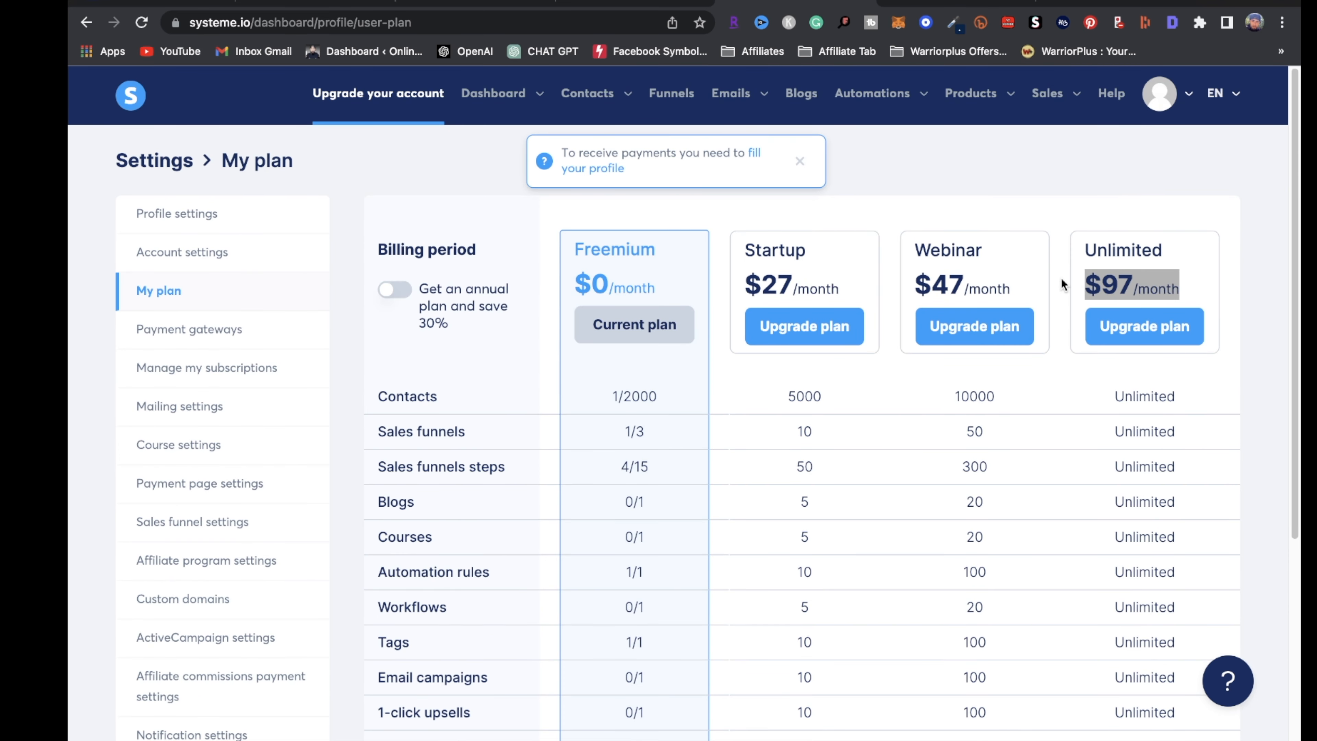
{"action": "scroll", "coordinate": [770, 608], "scroll_direction": "down", "scroll_amount": 8}
{"action": "scroll", "coordinate": [294, 259], "scroll_direction": "up", "scroll_amount": 8}
Open the Dropshipping Funnel and load its copied squeeze page link in the other tab
{"action": "left_click", "coordinate": [685, 98]}
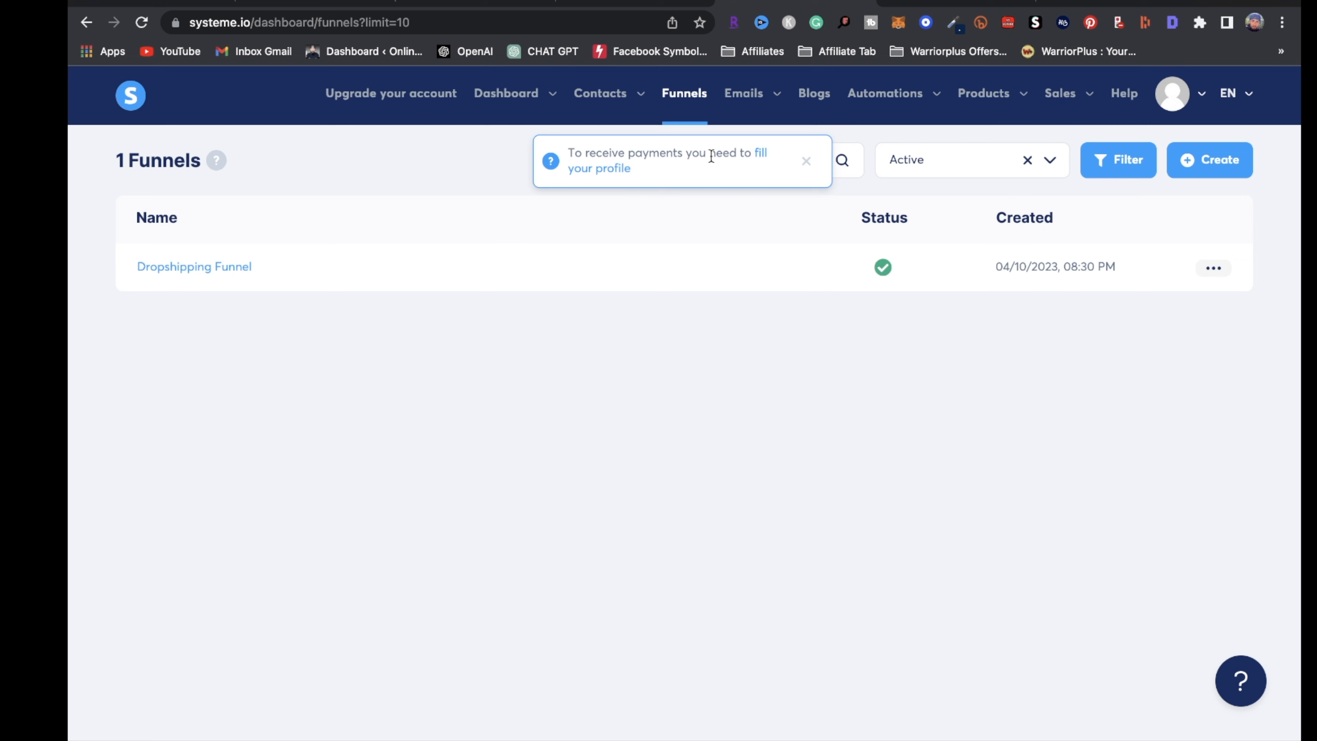
{"action": "left_click", "coordinate": [230, 268]}
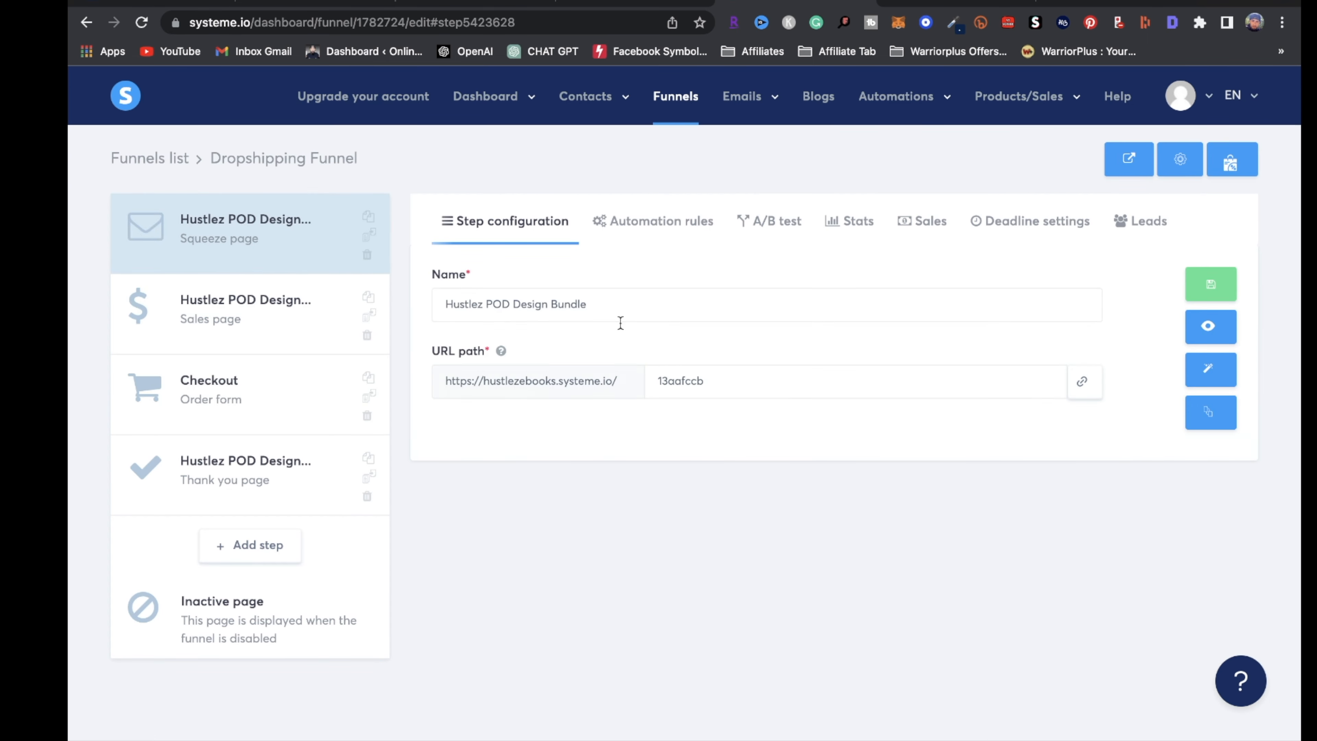
{"action": "left_click", "coordinate": [1081, 381]}
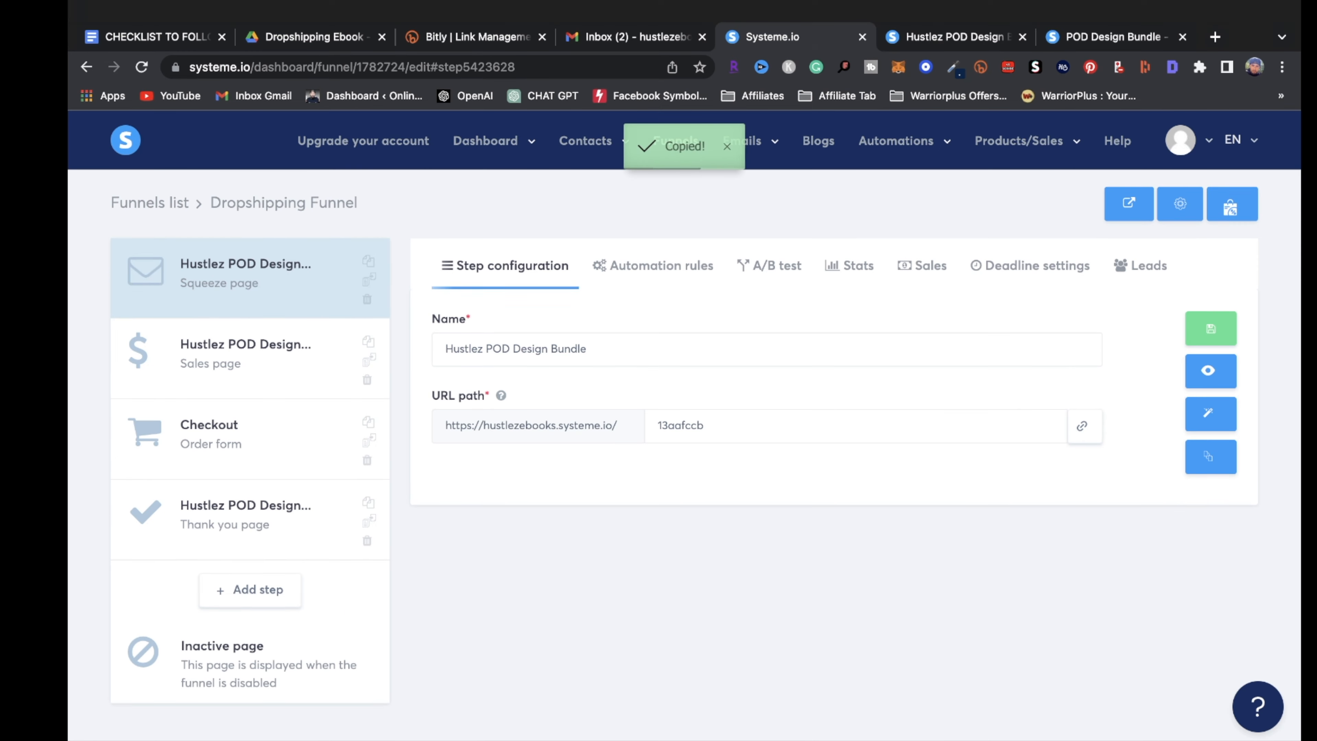
{"action": "left_click", "coordinate": [943, 42]}
{"action": "left_click", "coordinate": [519, 67]}
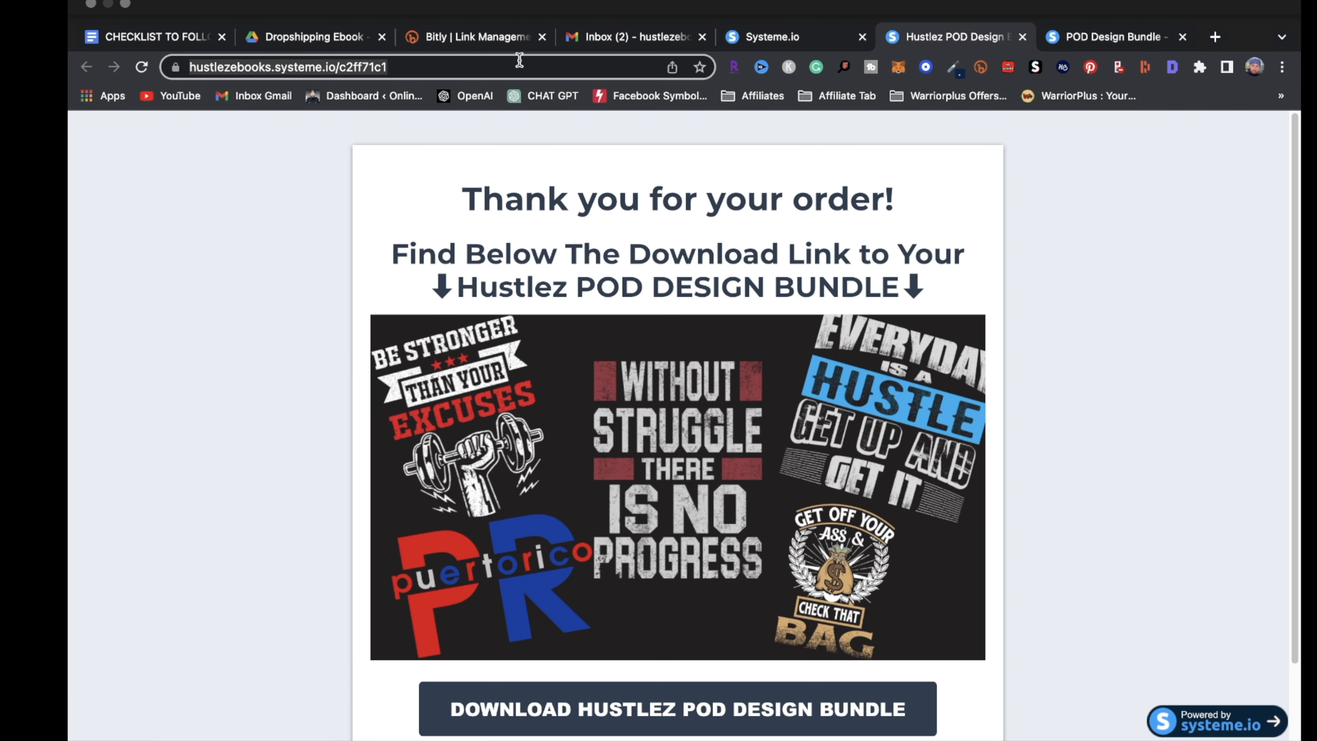
{"action": "key", "text": "super+v"}
{"action": "key", "text": "Return"}
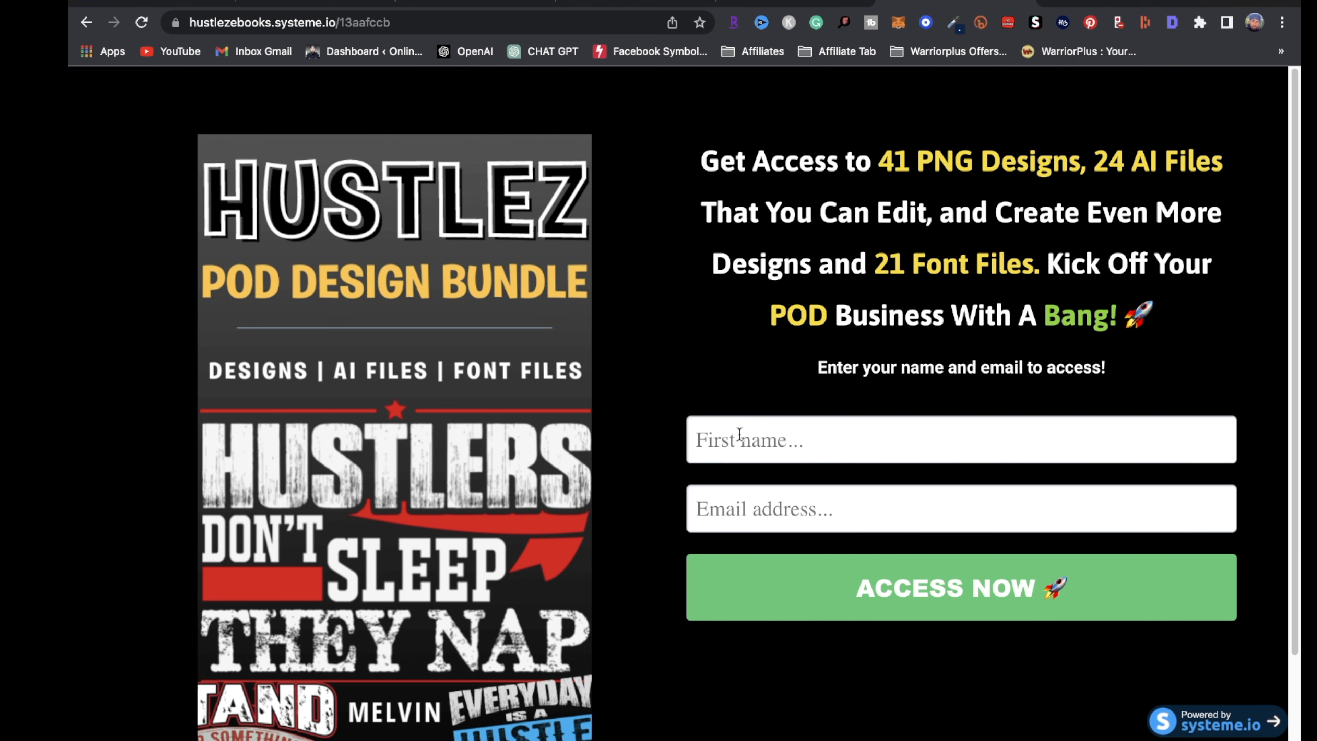
Select the Sales page step and preview the live sales page
{"action": "left_click", "coordinate": [777, 5]}
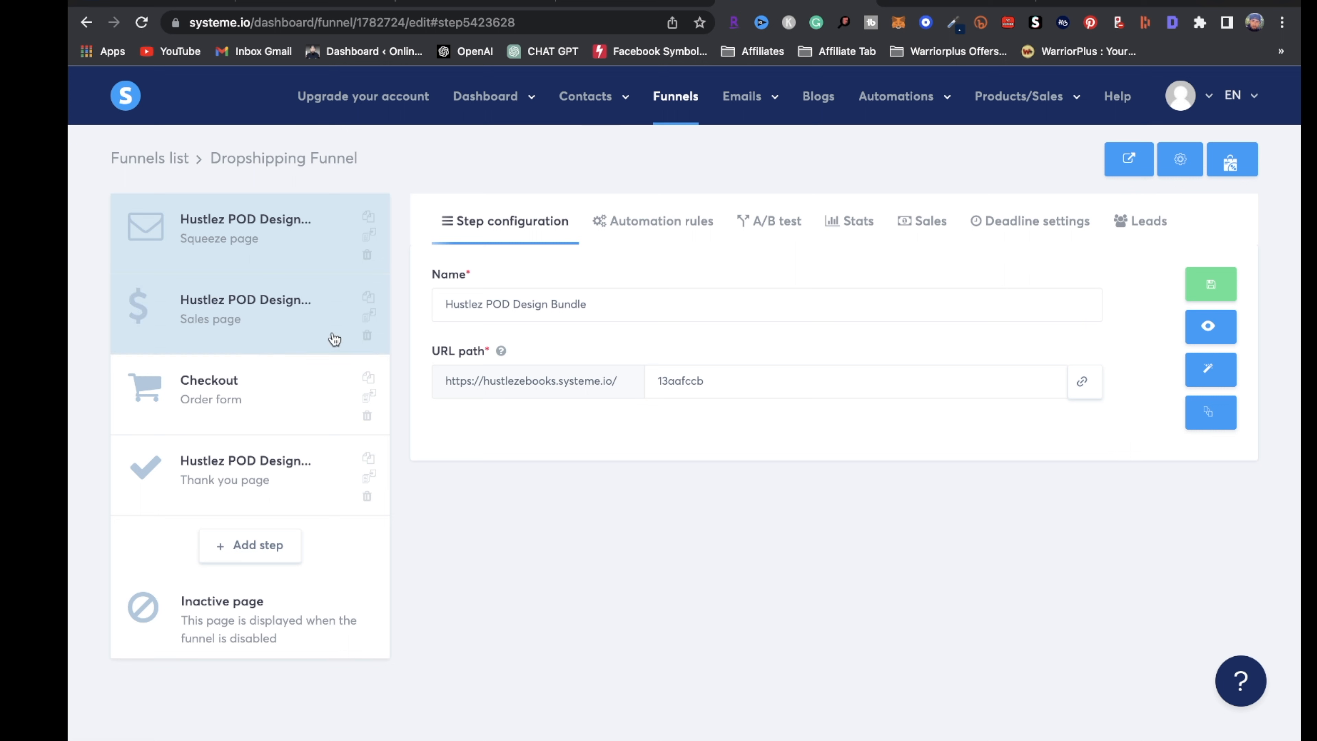
{"action": "left_click", "coordinate": [251, 335]}
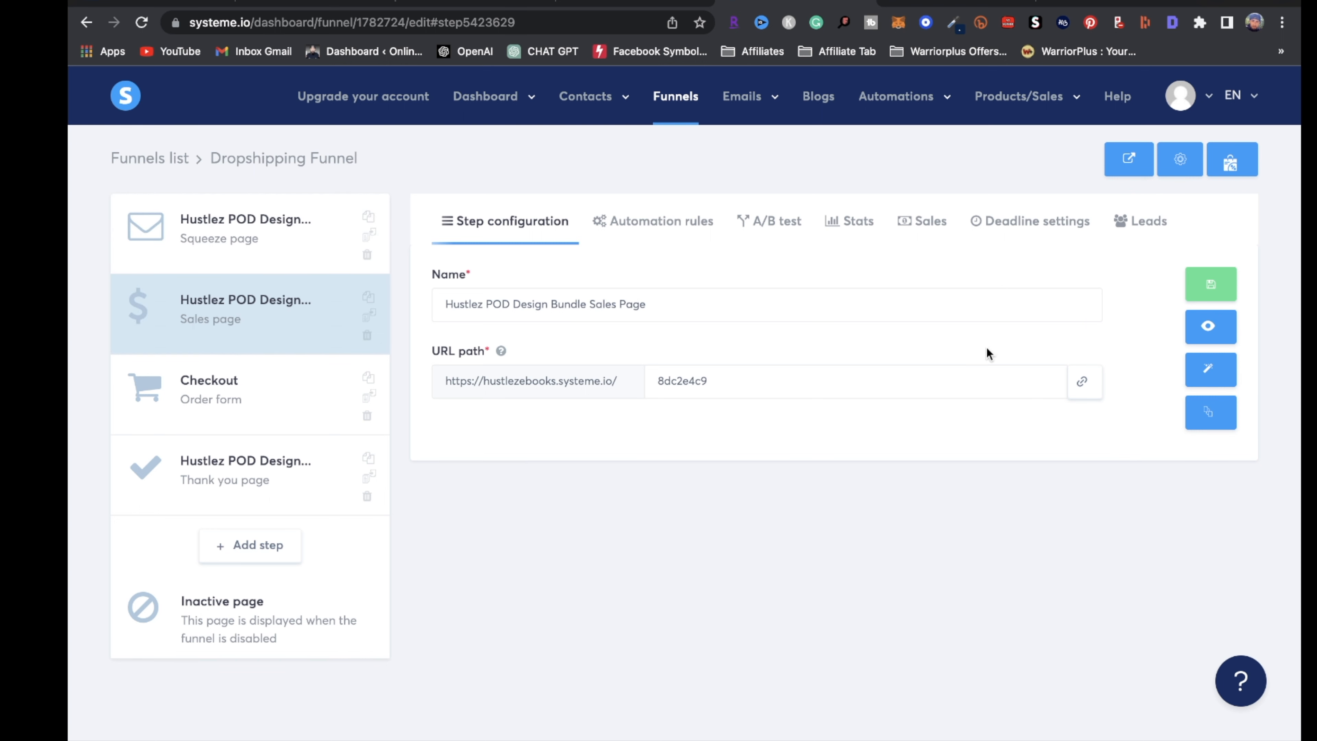
{"action": "left_click", "coordinate": [1225, 335]}
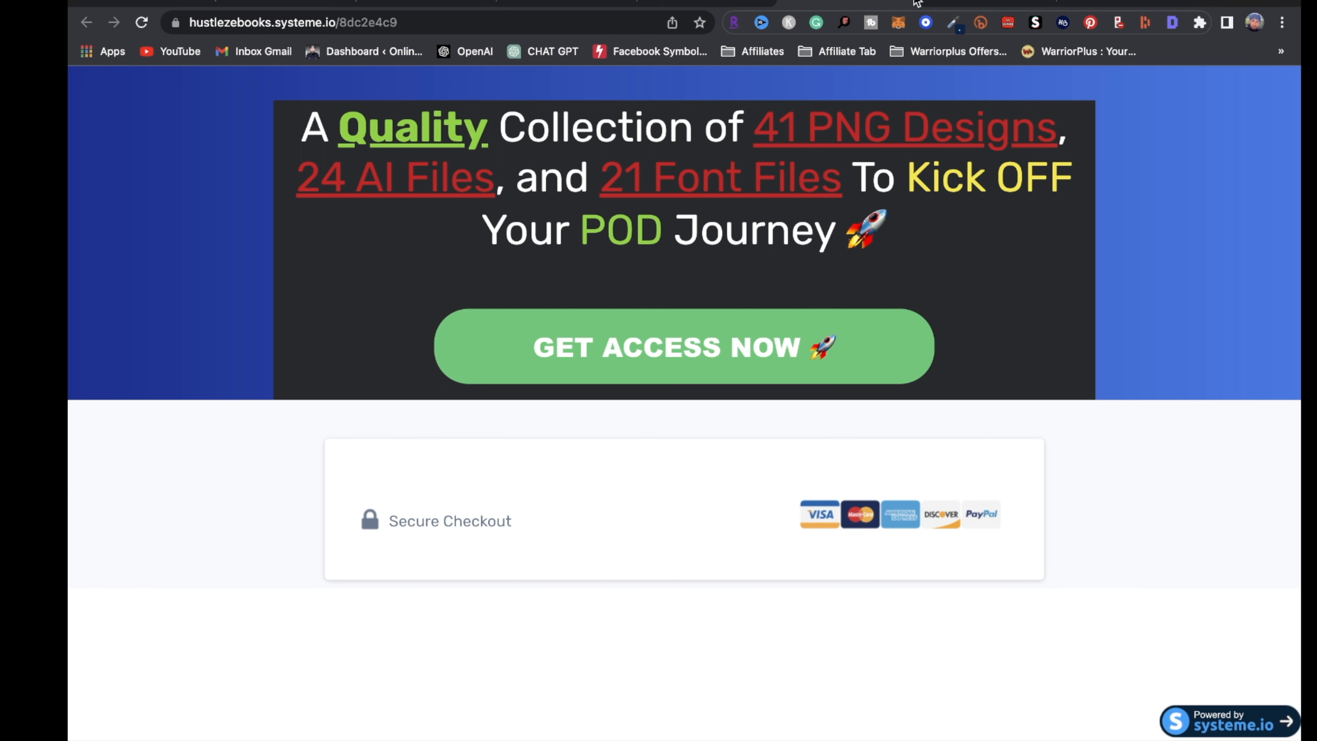
{"action": "left_click", "coordinate": [711, 3]}
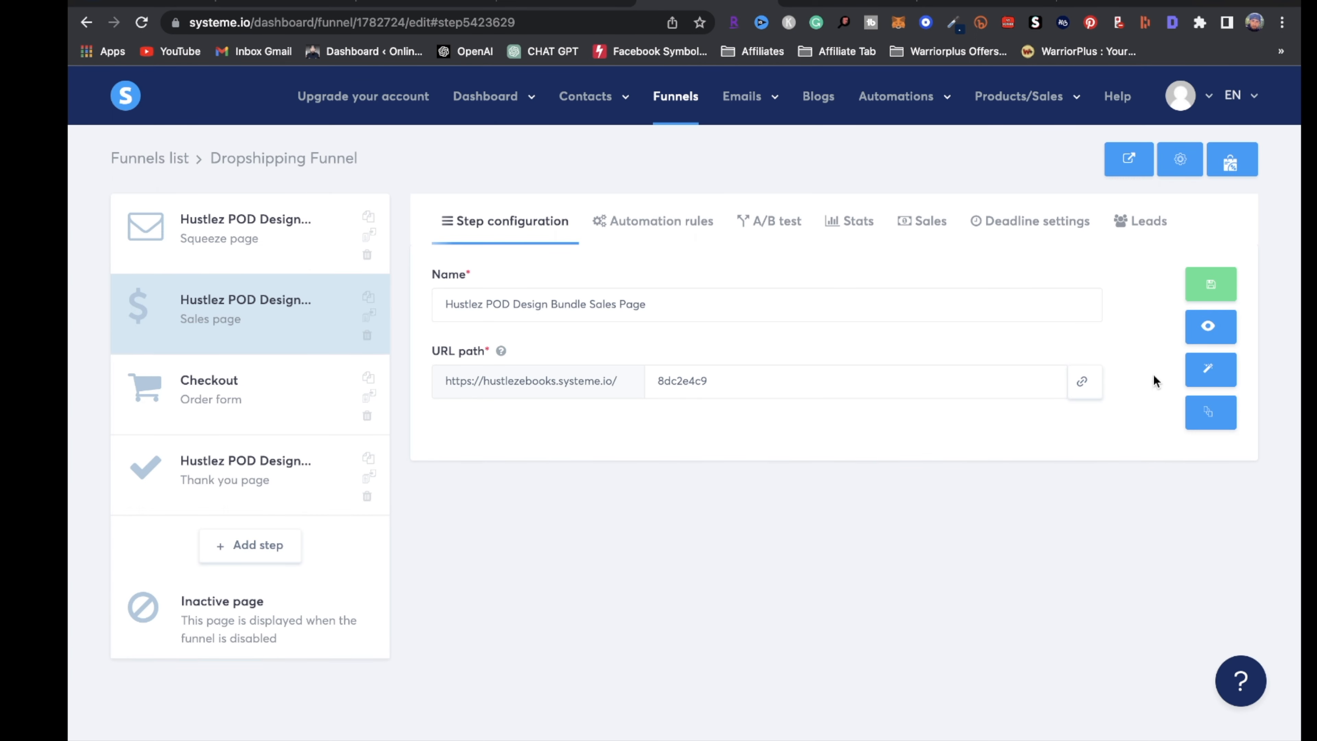
Look over the sales page in the editor, exit, and view the live sales page again
{"action": "left_click", "coordinate": [1208, 368]}
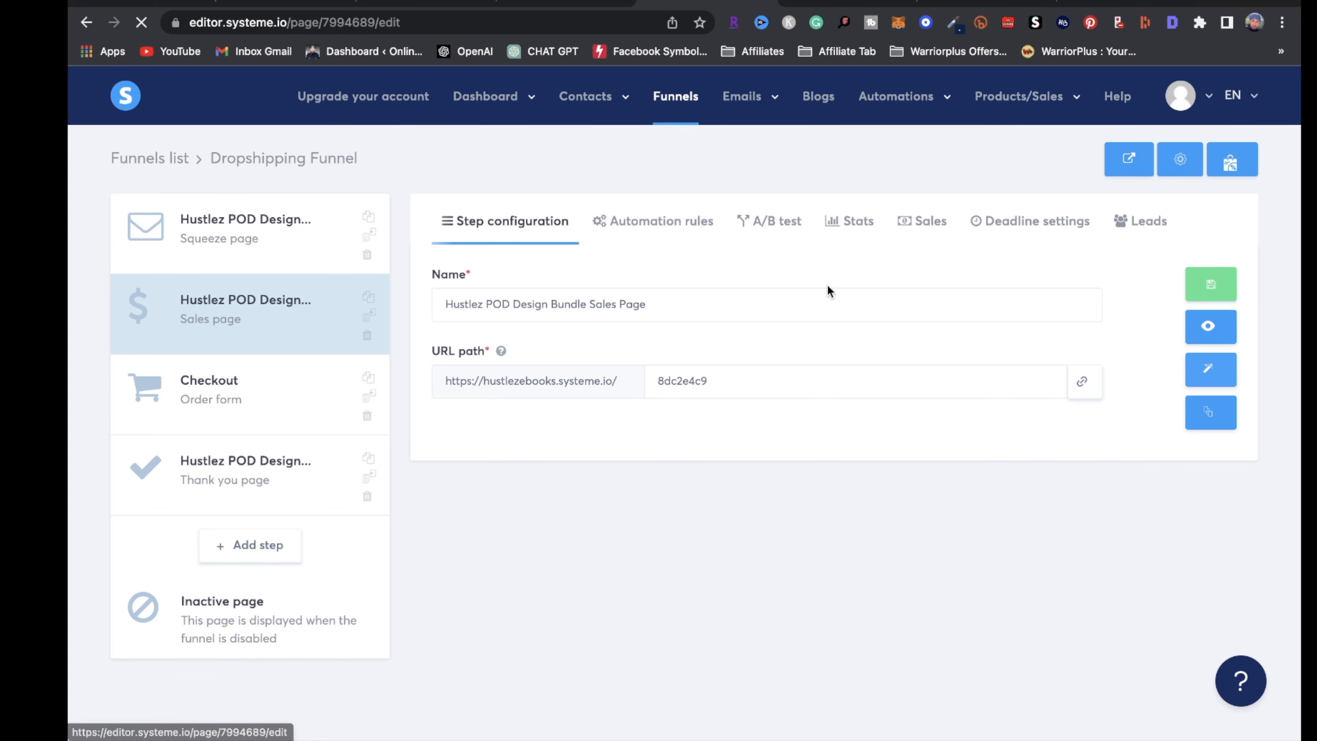
{"action": "scroll", "coordinate": [876, 451], "scroll_direction": "down", "scroll_amount": 5}
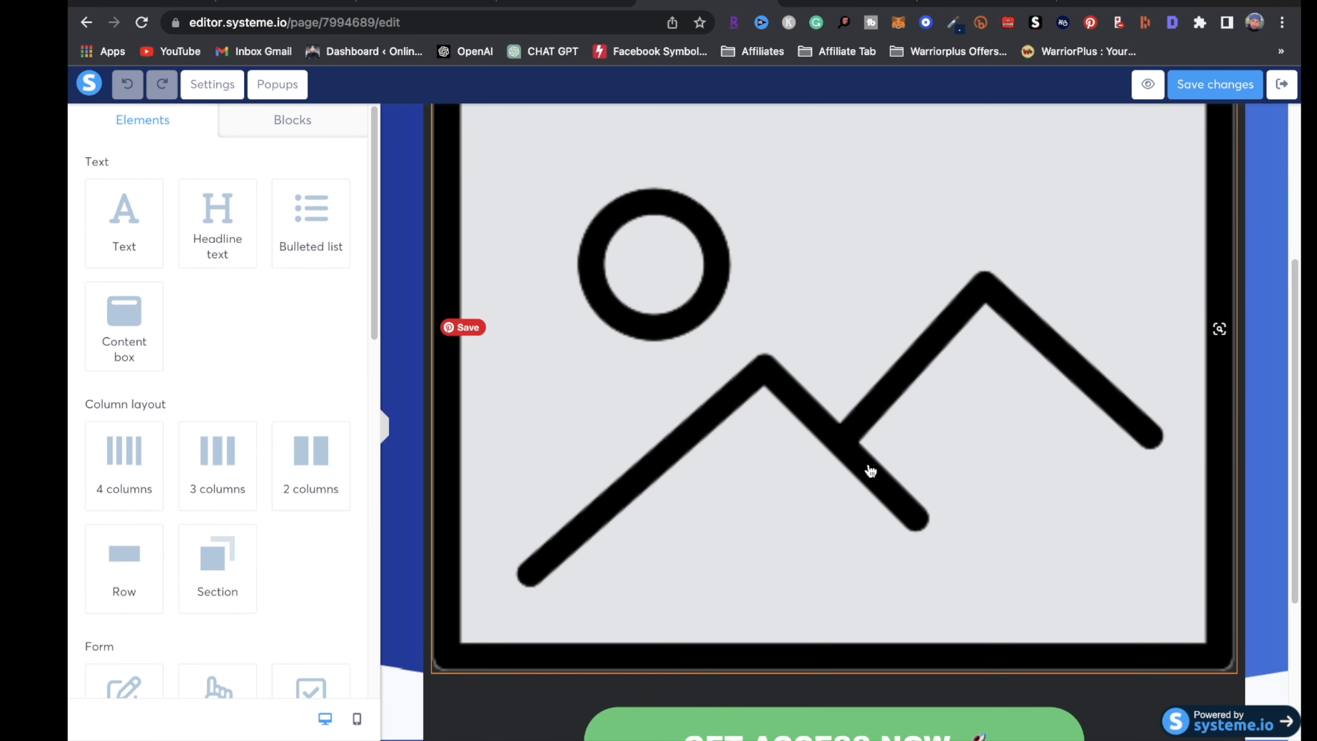
{"action": "scroll", "coordinate": [870, 471], "scroll_direction": "down", "scroll_amount": 2}
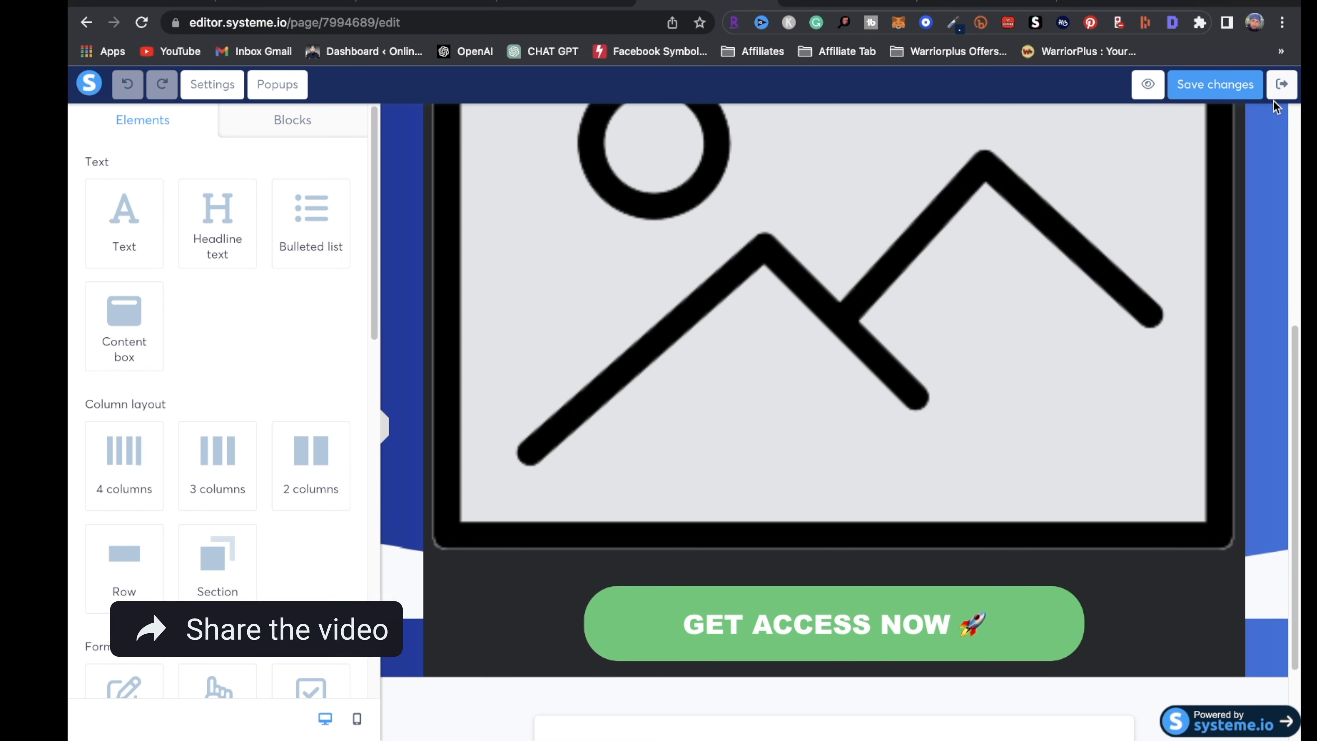
{"action": "left_click", "coordinate": [1280, 86]}
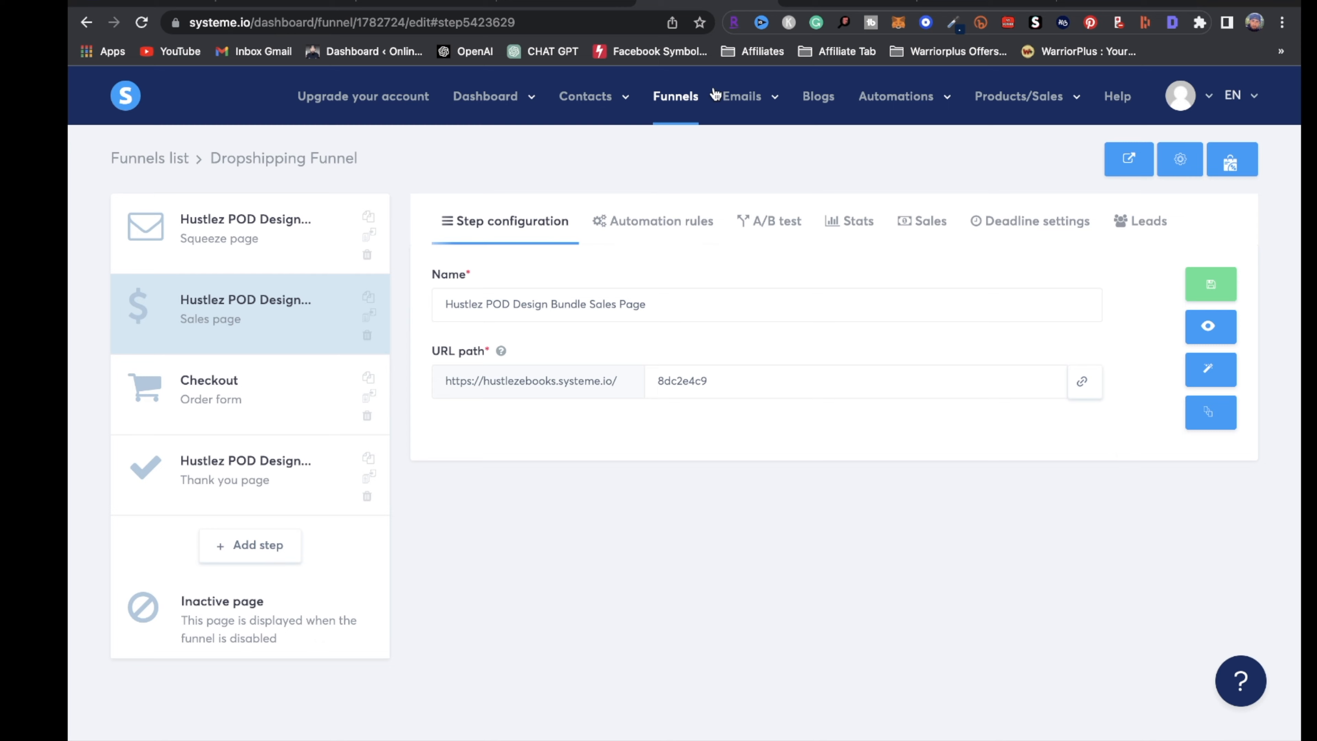
{"action": "left_click", "coordinate": [856, 2]}
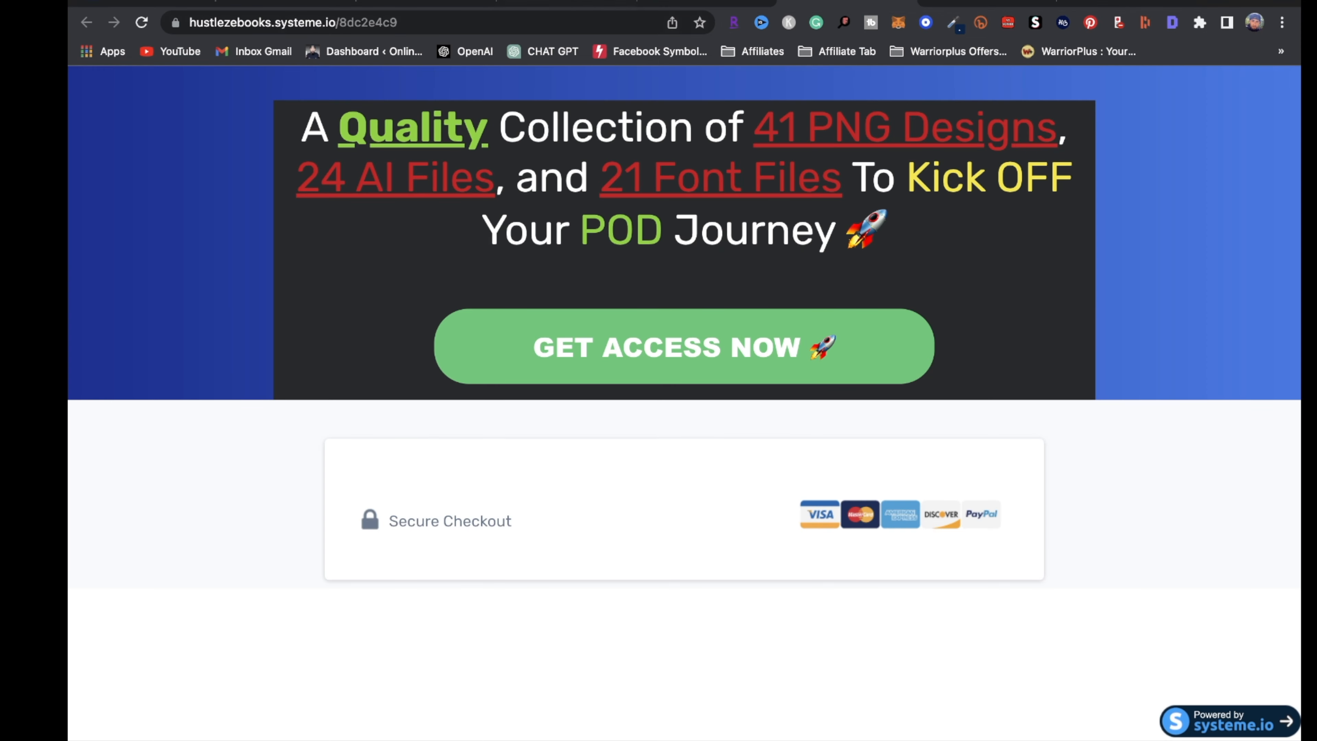
{"action": "left_click", "coordinate": [705, 4]}
Select the Checkout step and preview the live checkout page
{"action": "left_click", "coordinate": [280, 410]}
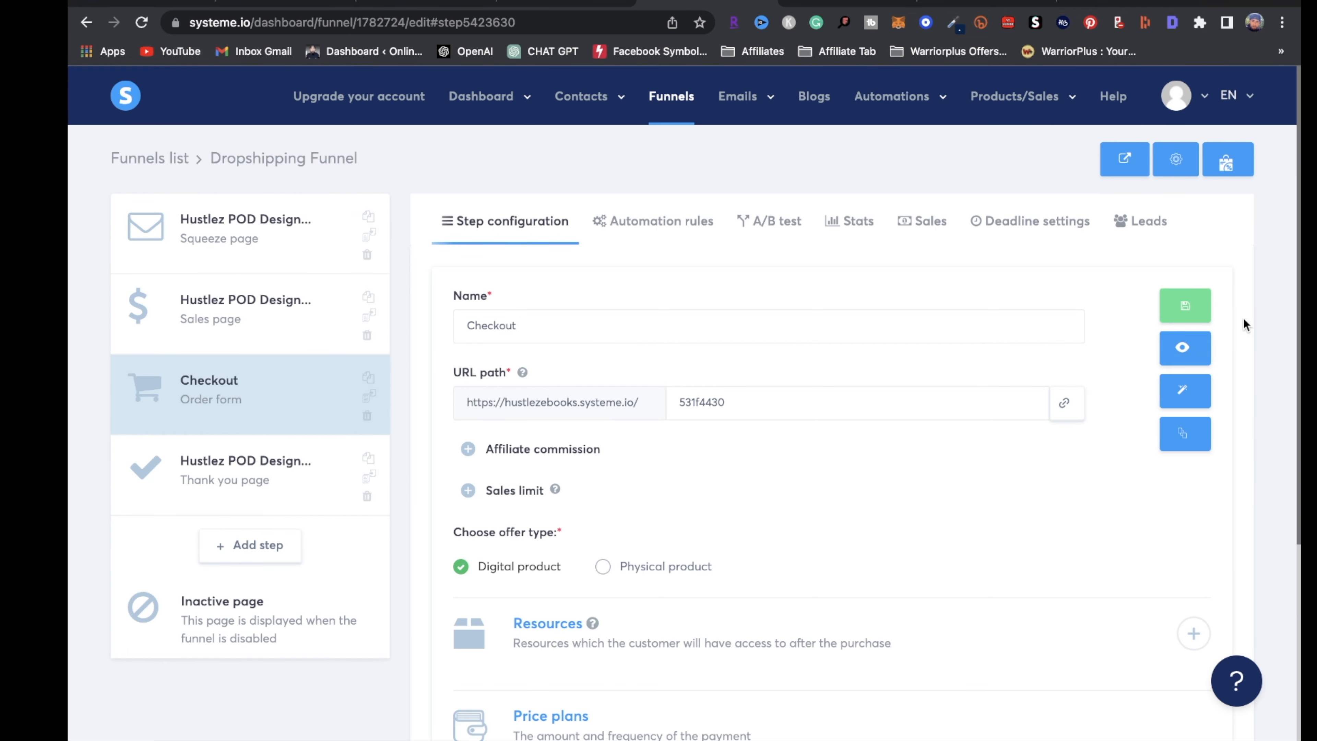
{"action": "left_click", "coordinate": [1182, 346]}
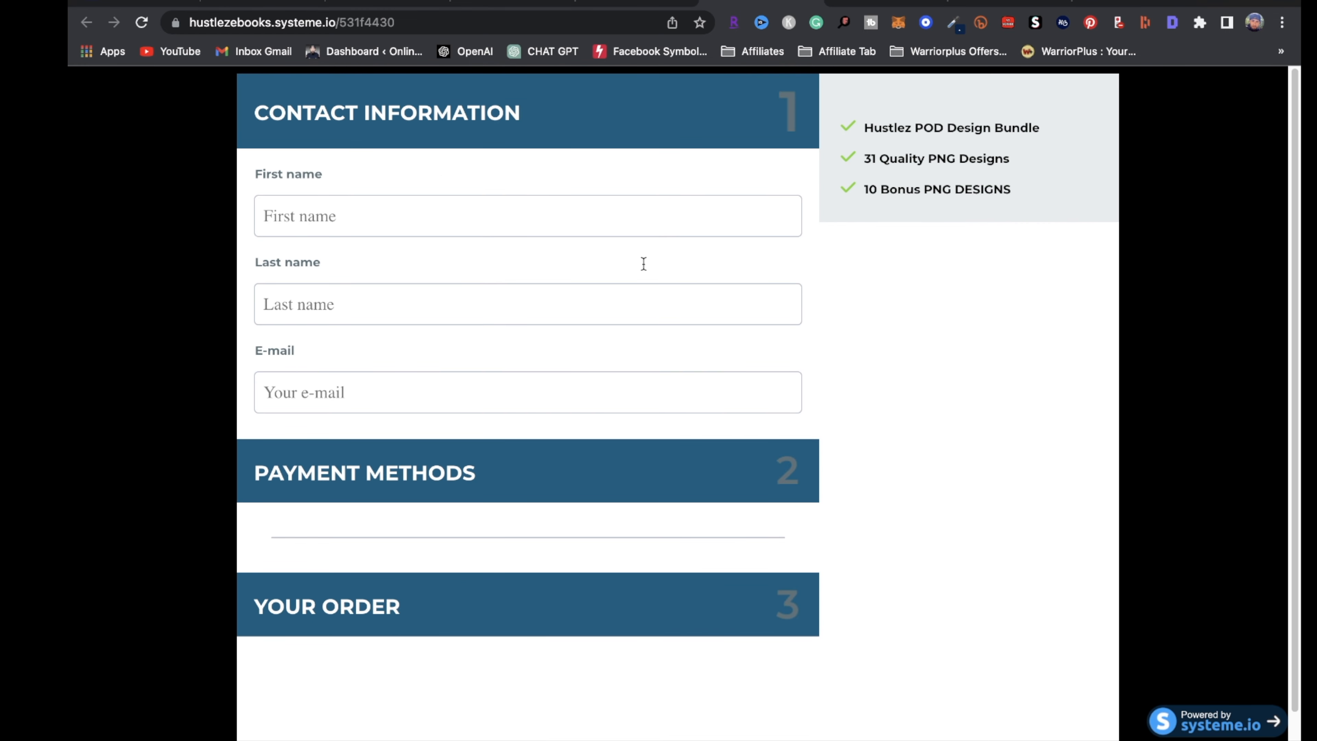
{"action": "left_click", "coordinate": [695, 7]}
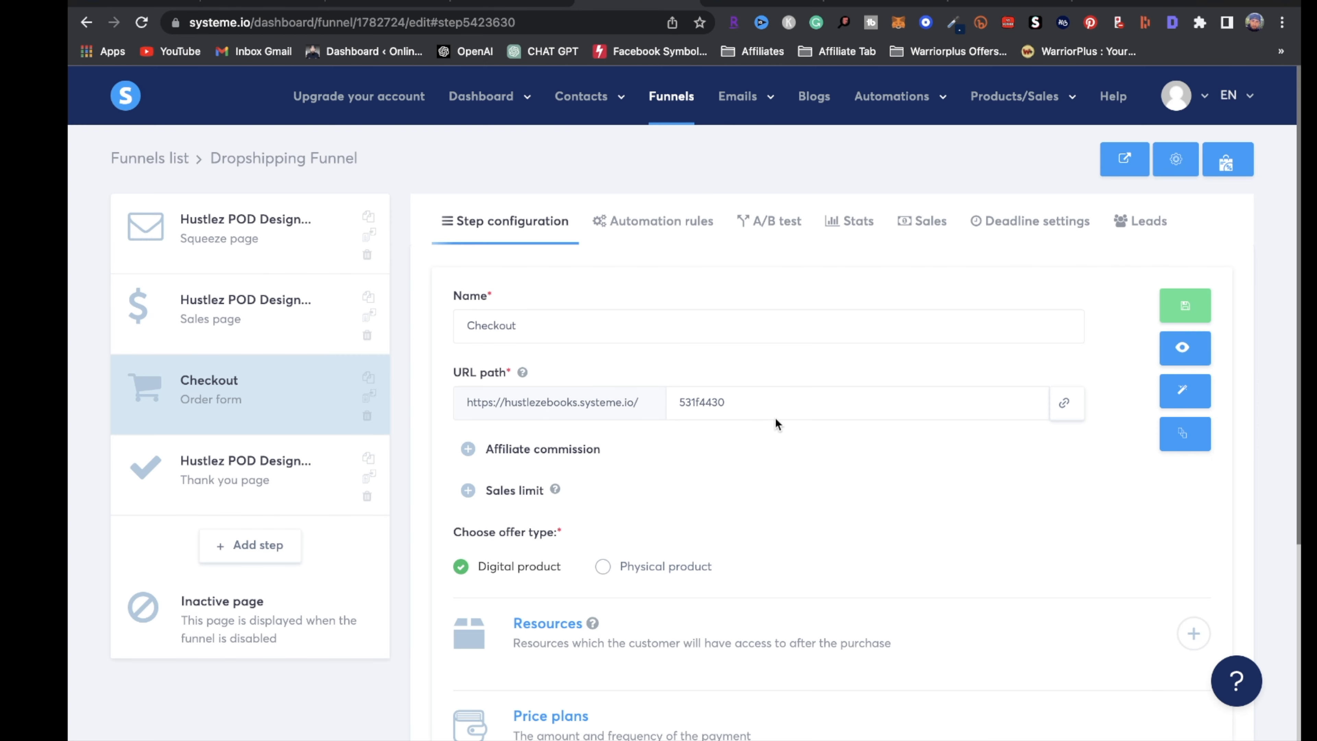
Scroll through the checkout page in the page editor, then exit the editor
{"action": "left_click", "coordinate": [1193, 399]}
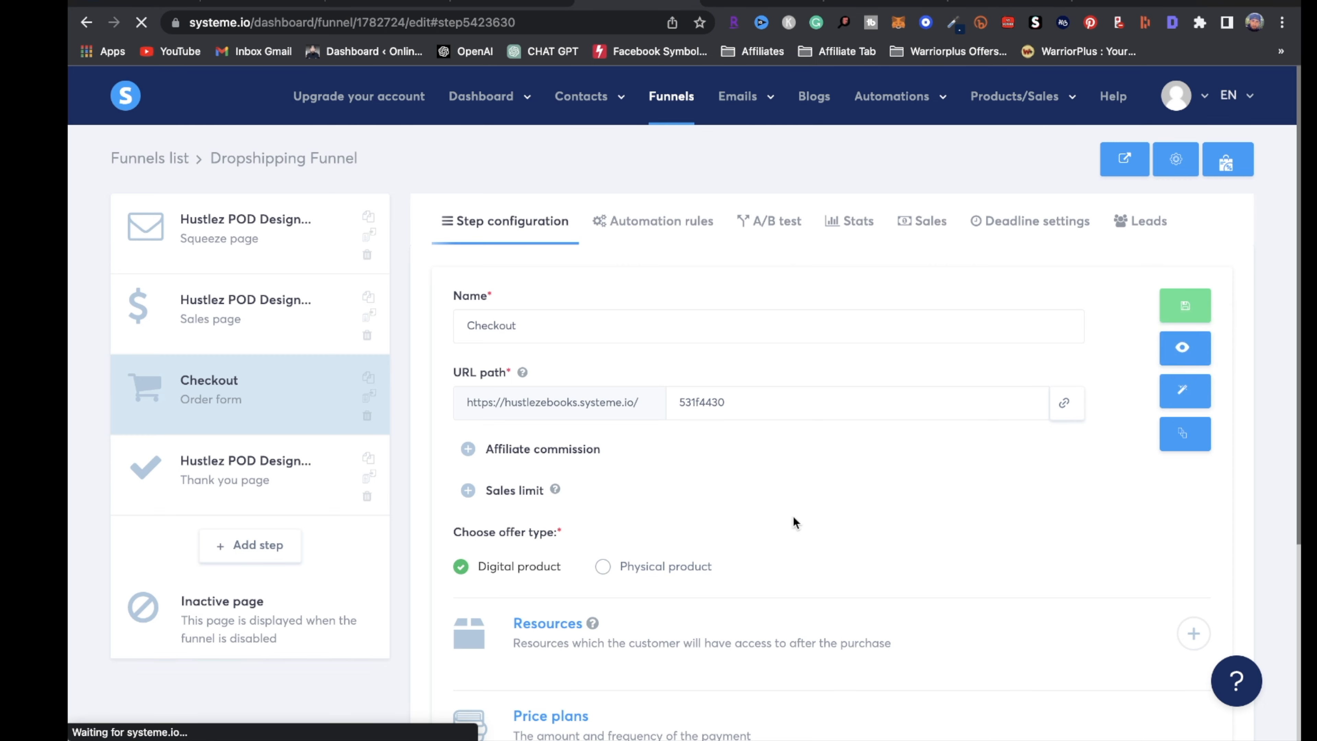
{"action": "scroll", "coordinate": [726, 596], "scroll_direction": "down", "scroll_amount": 6}
{"action": "scroll", "coordinate": [779, 602], "scroll_direction": "up", "scroll_amount": 6}
{"action": "scroll", "coordinate": [839, 540], "scroll_direction": "down", "scroll_amount": 5}
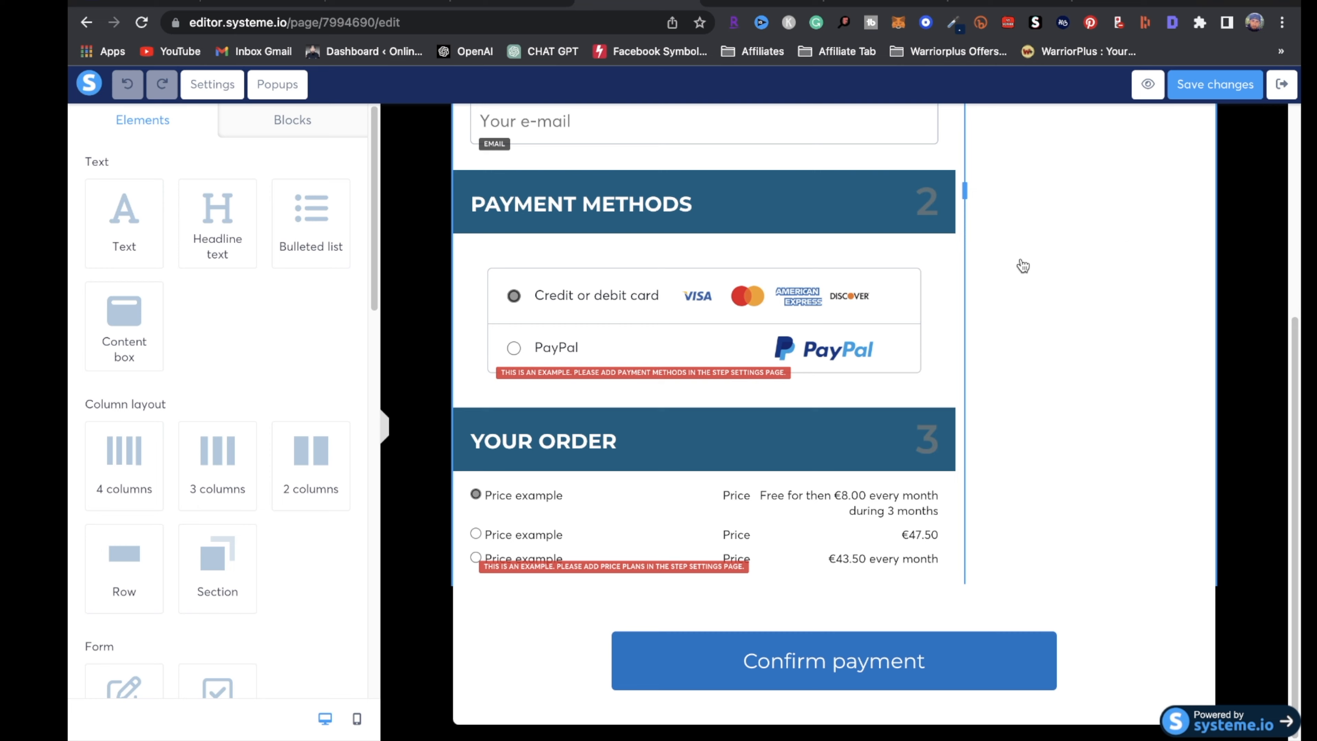
{"action": "scroll", "coordinate": [1008, 412], "scroll_direction": "up", "scroll_amount": 5}
{"action": "scroll", "coordinate": [829, 493], "scroll_direction": "down", "scroll_amount": 3}
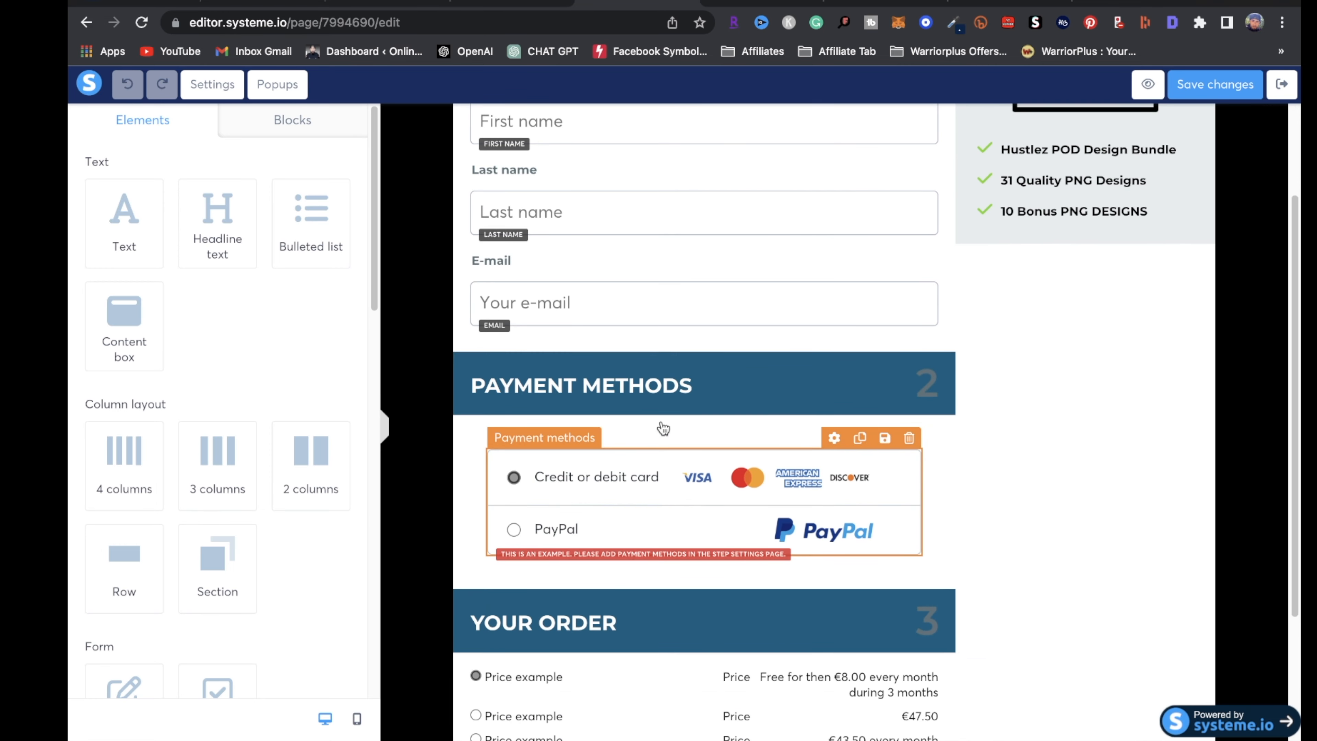
{"action": "left_click", "coordinate": [1270, 87]}
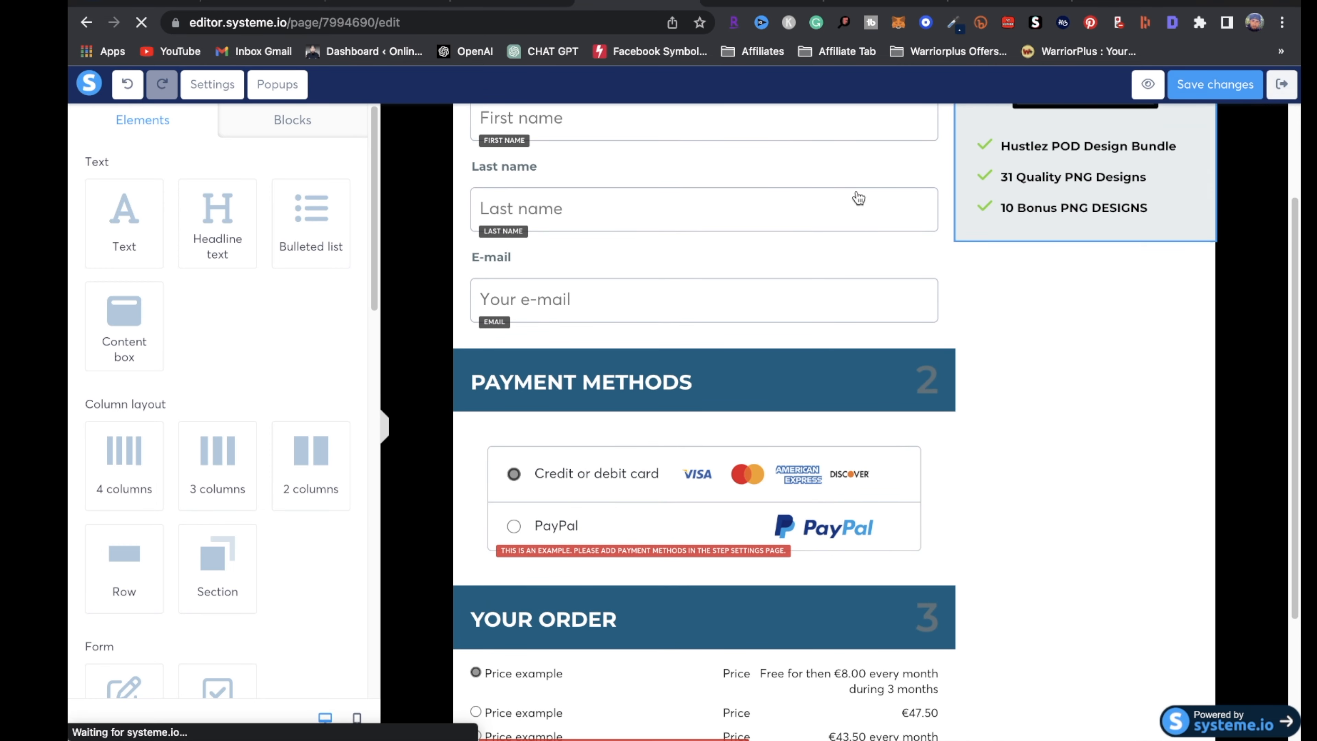
Preview the Thank you page step live, then open it in the page editor
{"action": "left_click", "coordinate": [301, 503]}
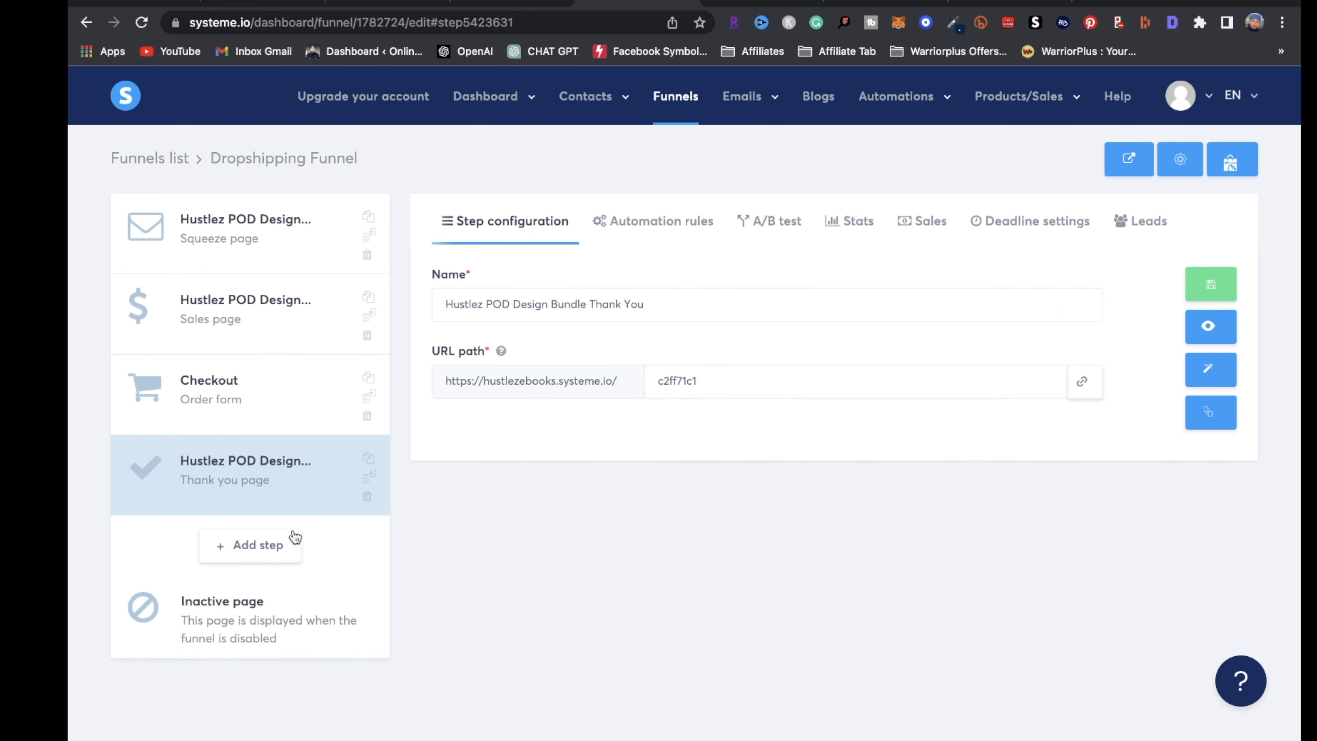
{"action": "left_click", "coordinate": [222, 480]}
{"action": "left_click", "coordinate": [1221, 336]}
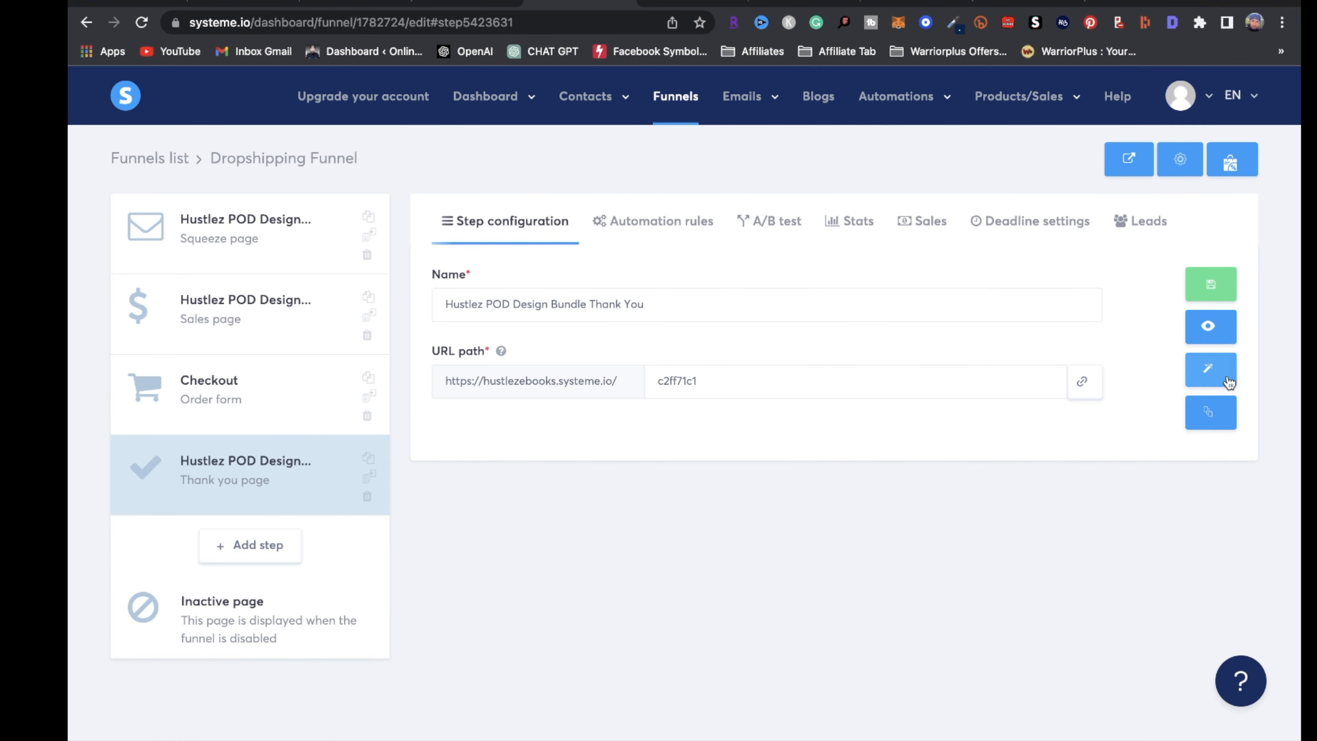
{"action": "left_click", "coordinate": [1227, 382]}
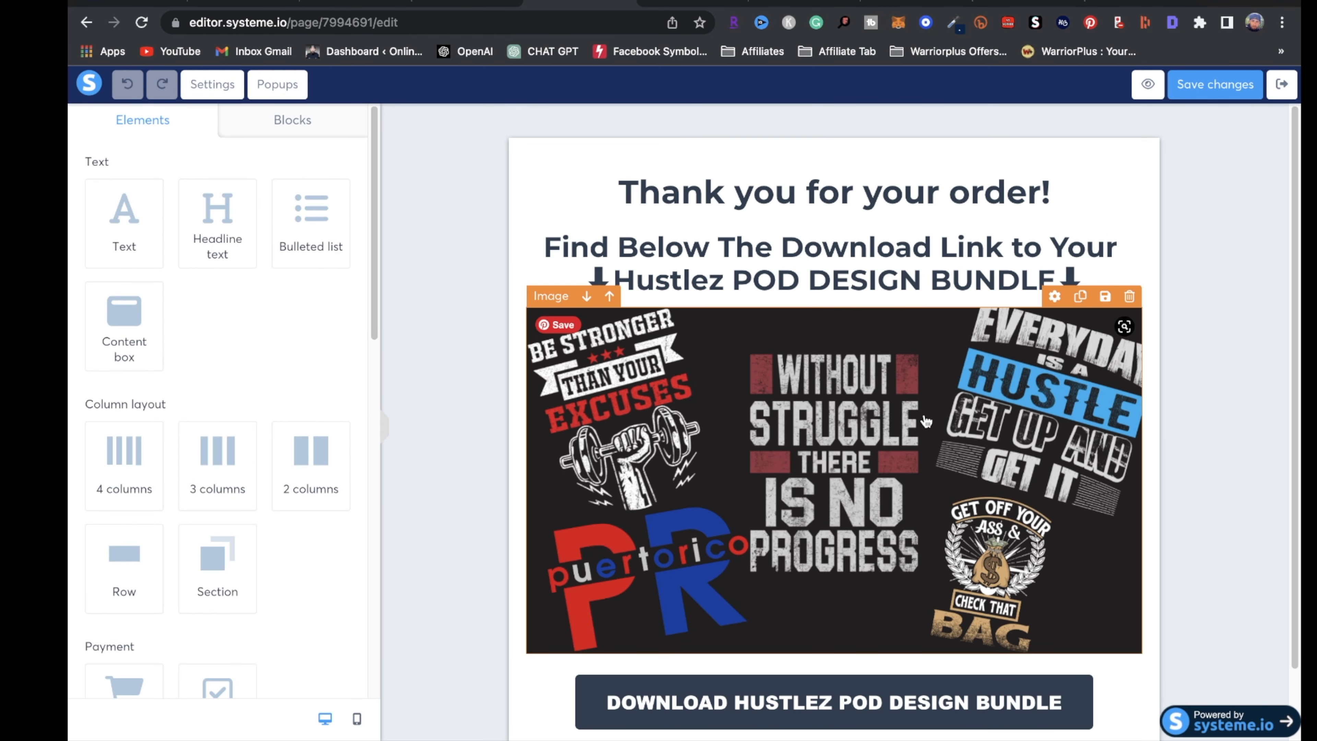
Scroll the thank-you page and select its download button
{"action": "scroll", "coordinate": [917, 417], "scroll_direction": "down", "scroll_amount": 2}
{"action": "left_click", "coordinate": [797, 627]}
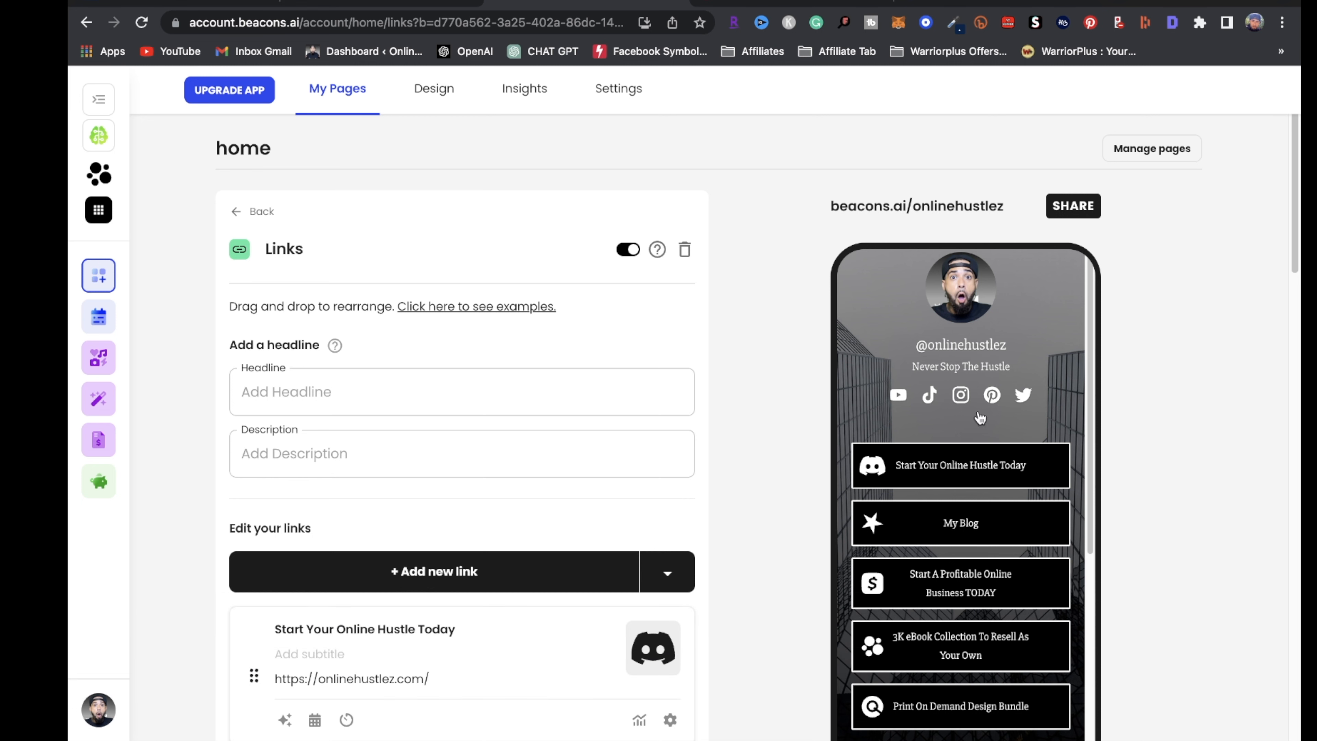
Highlight the beacons.ai/onlinehustlez page address in Beacons.ai
{"action": "scroll", "coordinate": [980, 418], "scroll_direction": "up", "scroll_amount": 1}
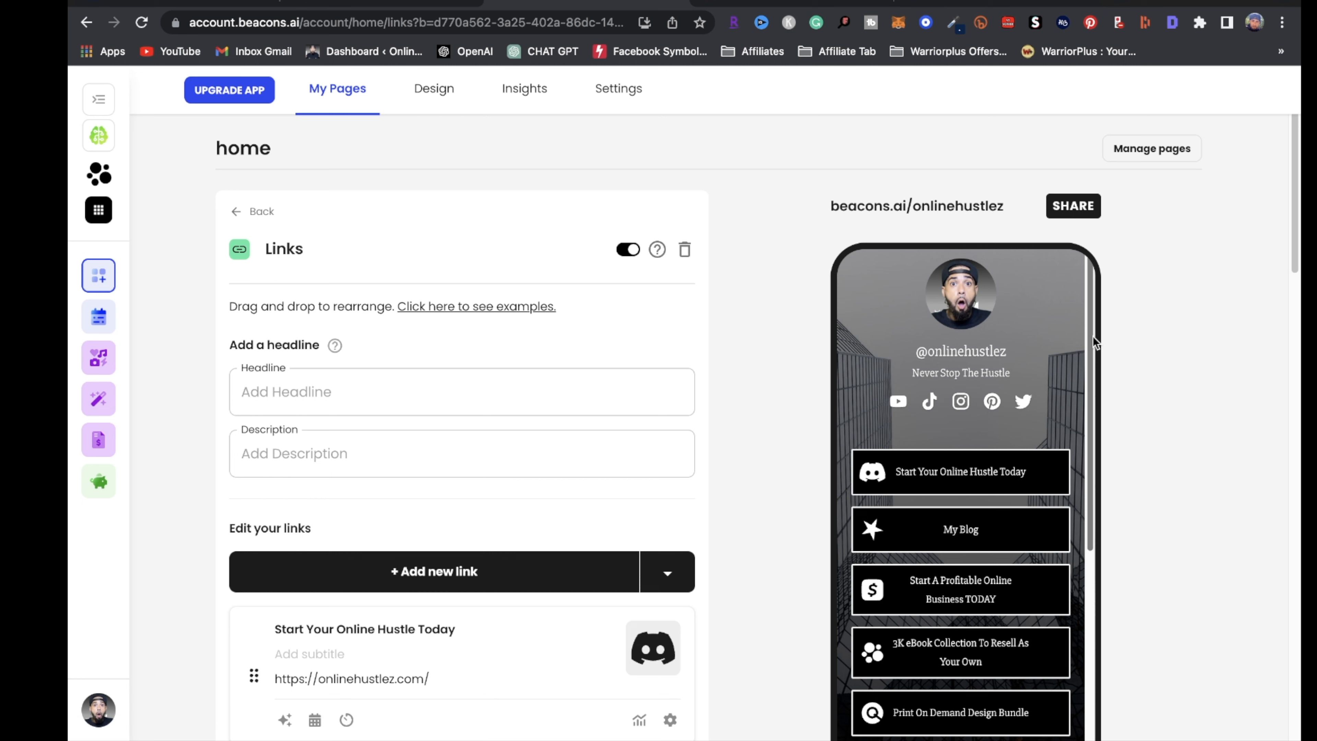
{"action": "scroll", "coordinate": [1011, 457], "scroll_direction": "down", "scroll_amount": 1}
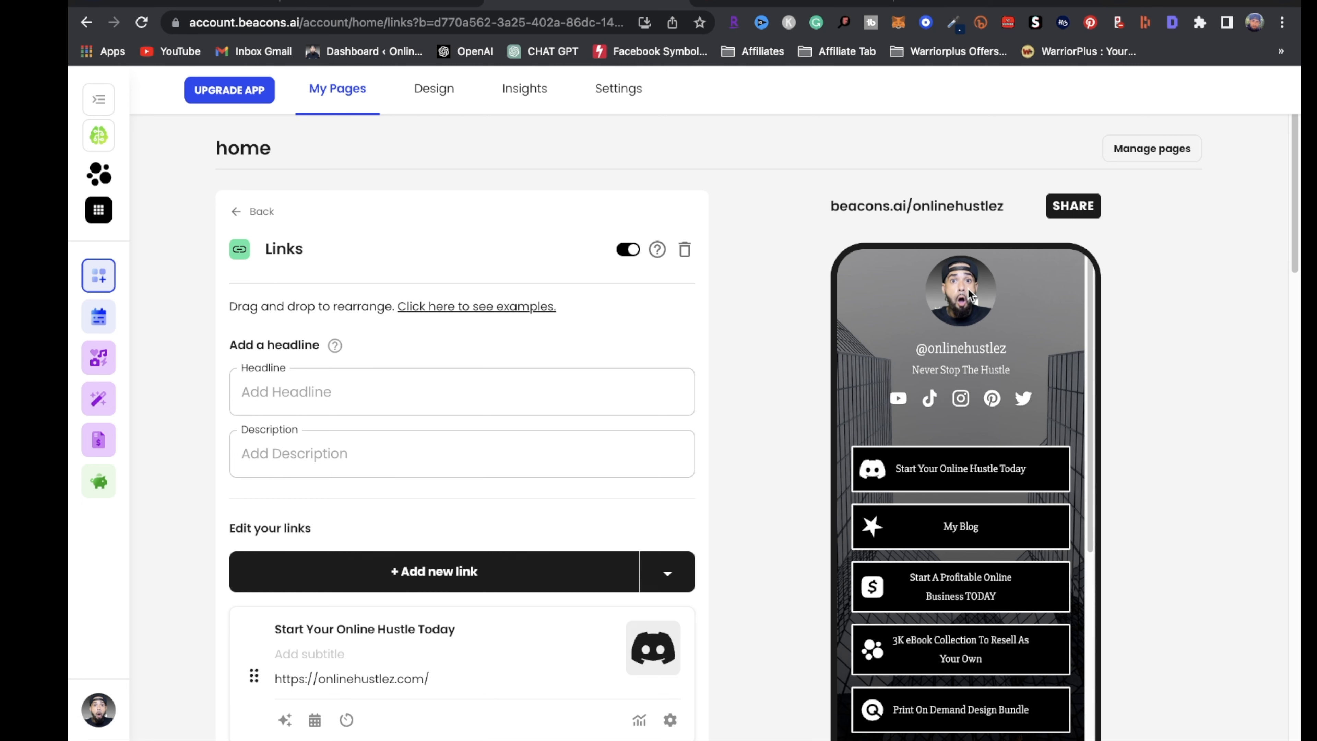
{"action": "left_click_drag", "start_coordinate": [826, 204], "coordinate": [1003, 218]}
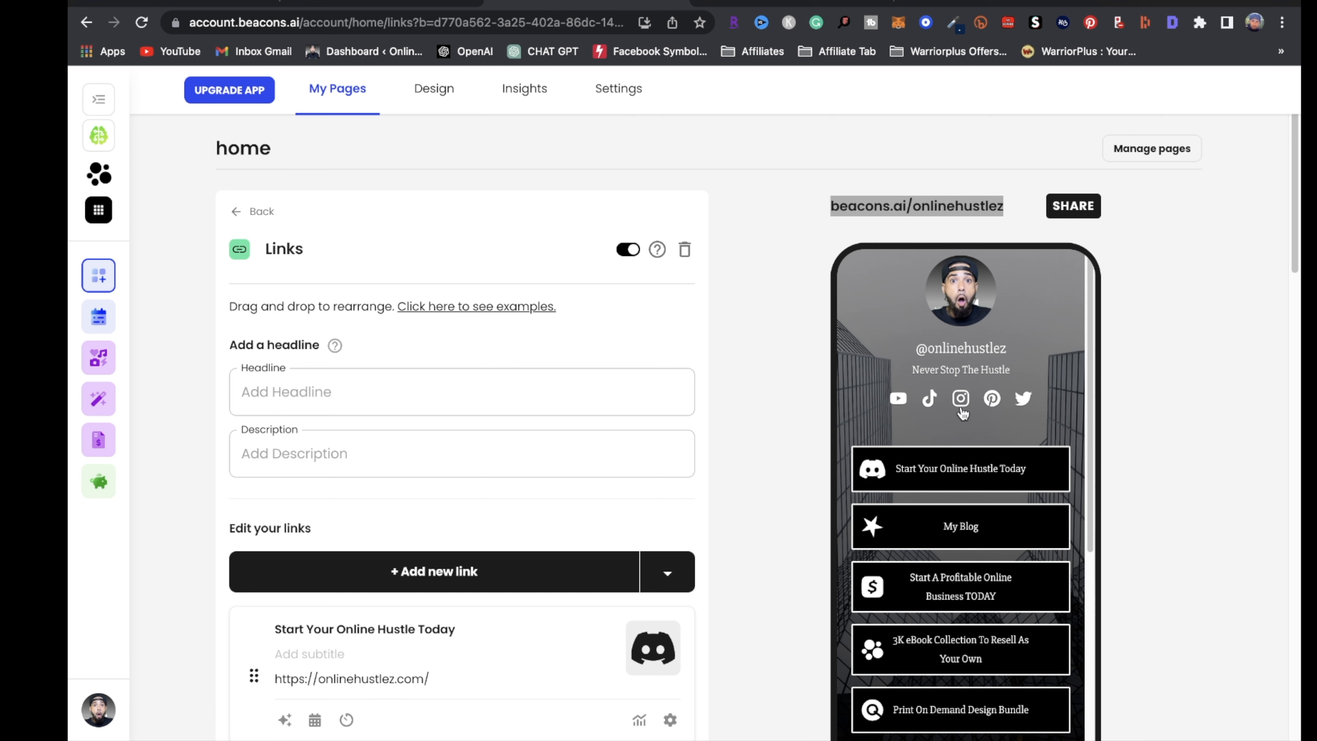
{"action": "left_click", "coordinate": [900, 404]}
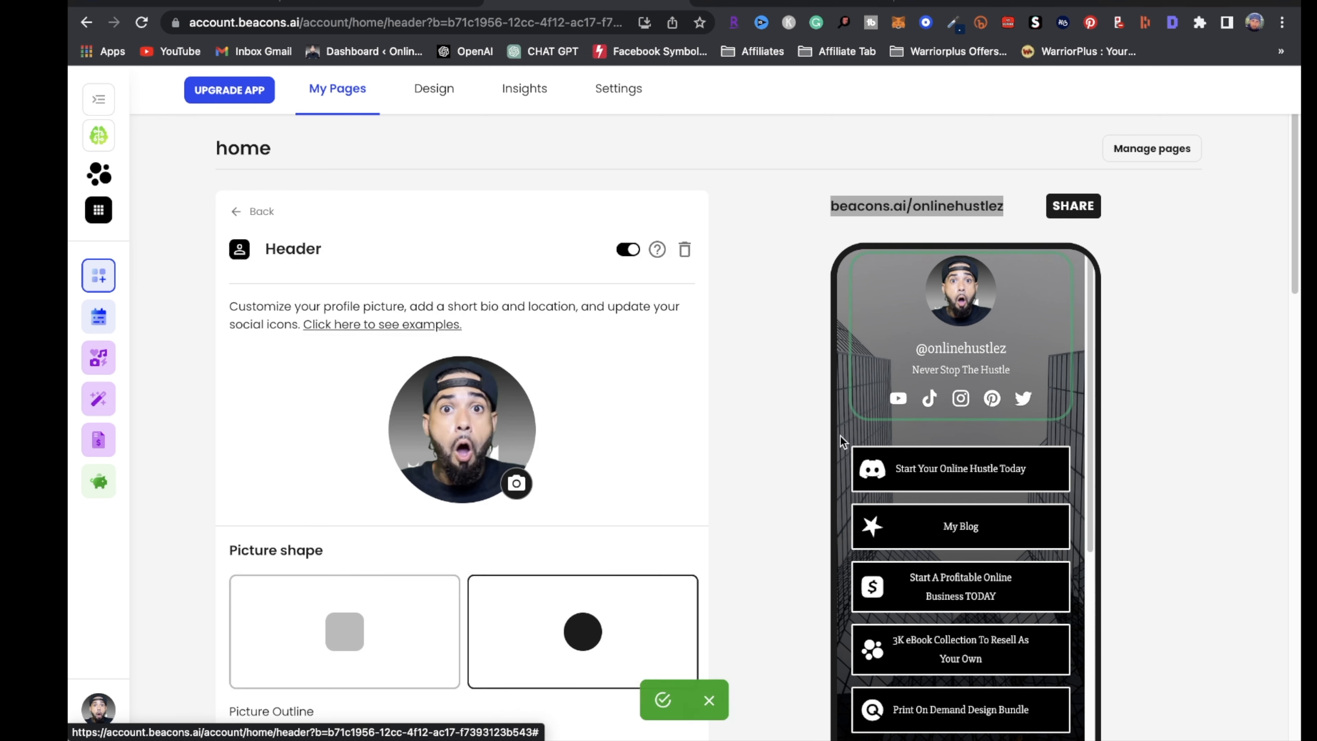
{"action": "scroll", "coordinate": [547, 515], "scroll_direction": "down", "scroll_amount": 10}
{"action": "scroll", "coordinate": [547, 515], "scroll_direction": "down", "scroll_amount": 5}
{"action": "left_click", "coordinate": [378, 410]}
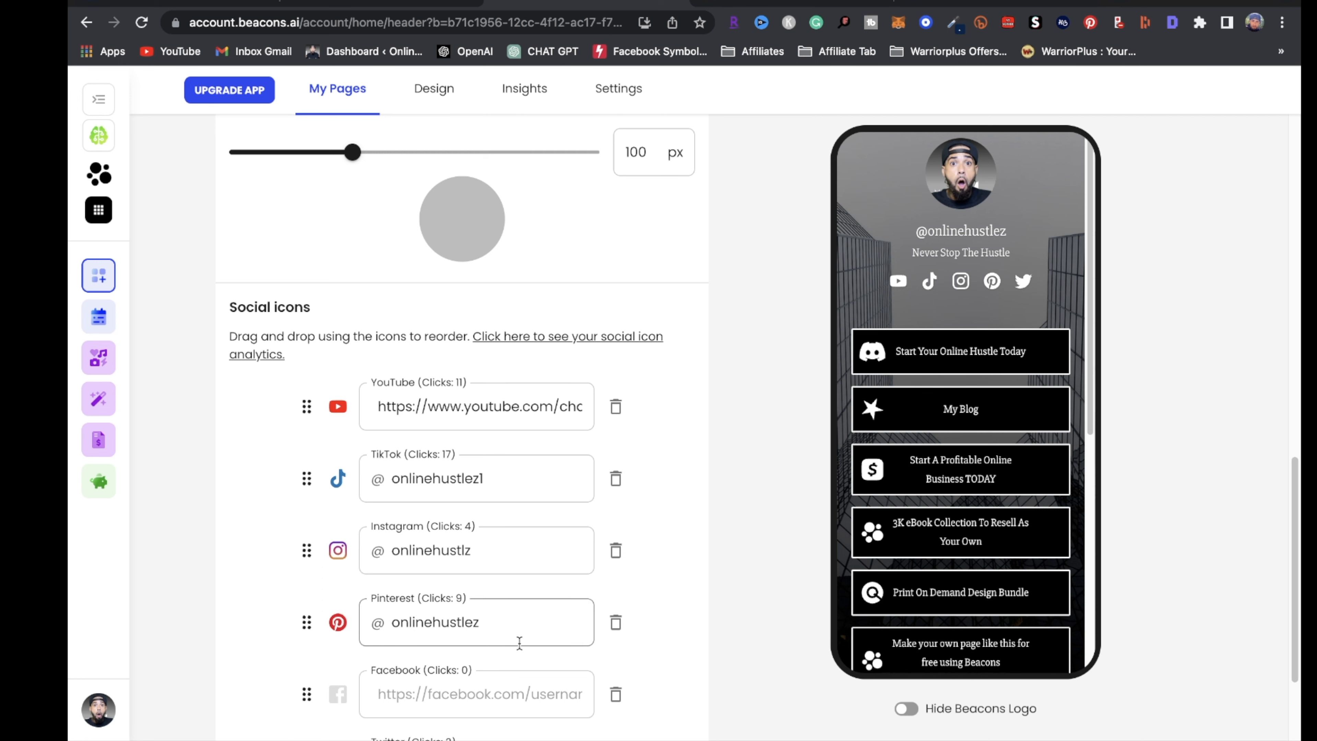
{"action": "scroll", "coordinate": [519, 644], "scroll_direction": "down", "scroll_amount": 3}
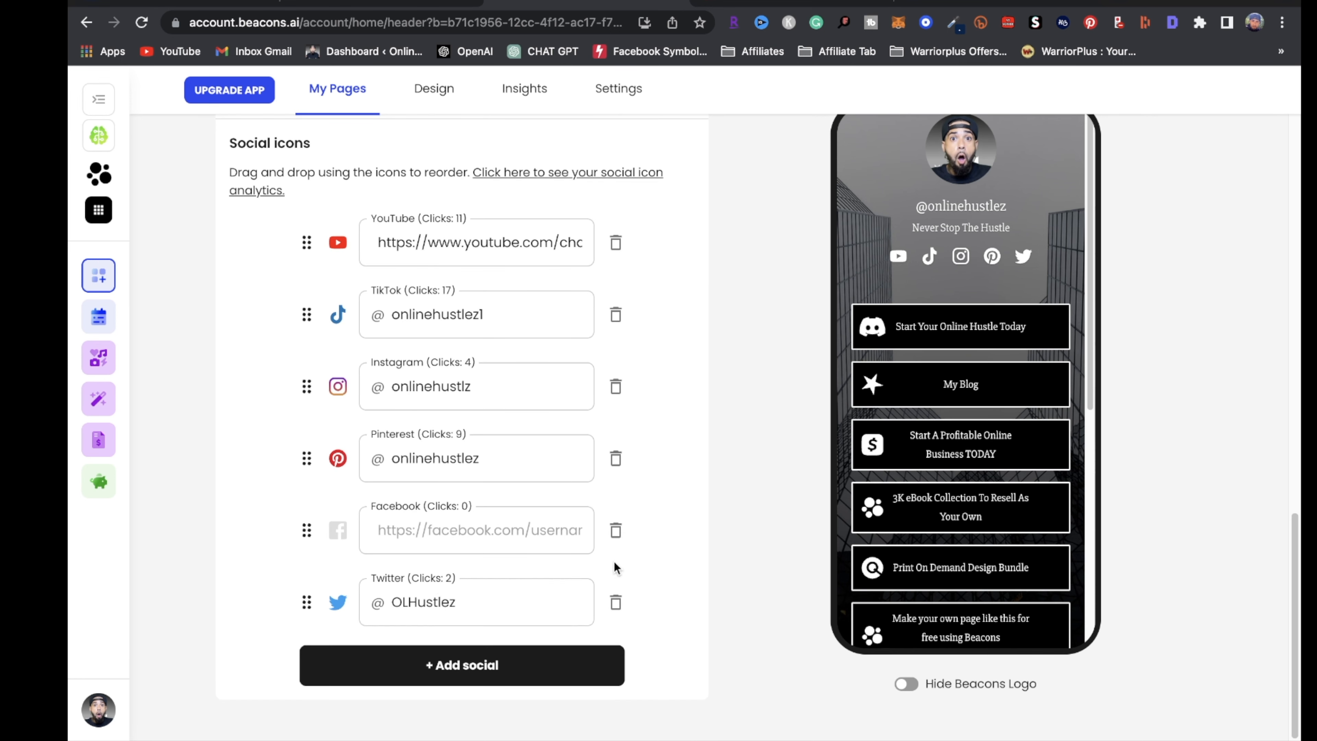
{"action": "scroll", "coordinate": [606, 570], "scroll_direction": "up", "scroll_amount": 2}
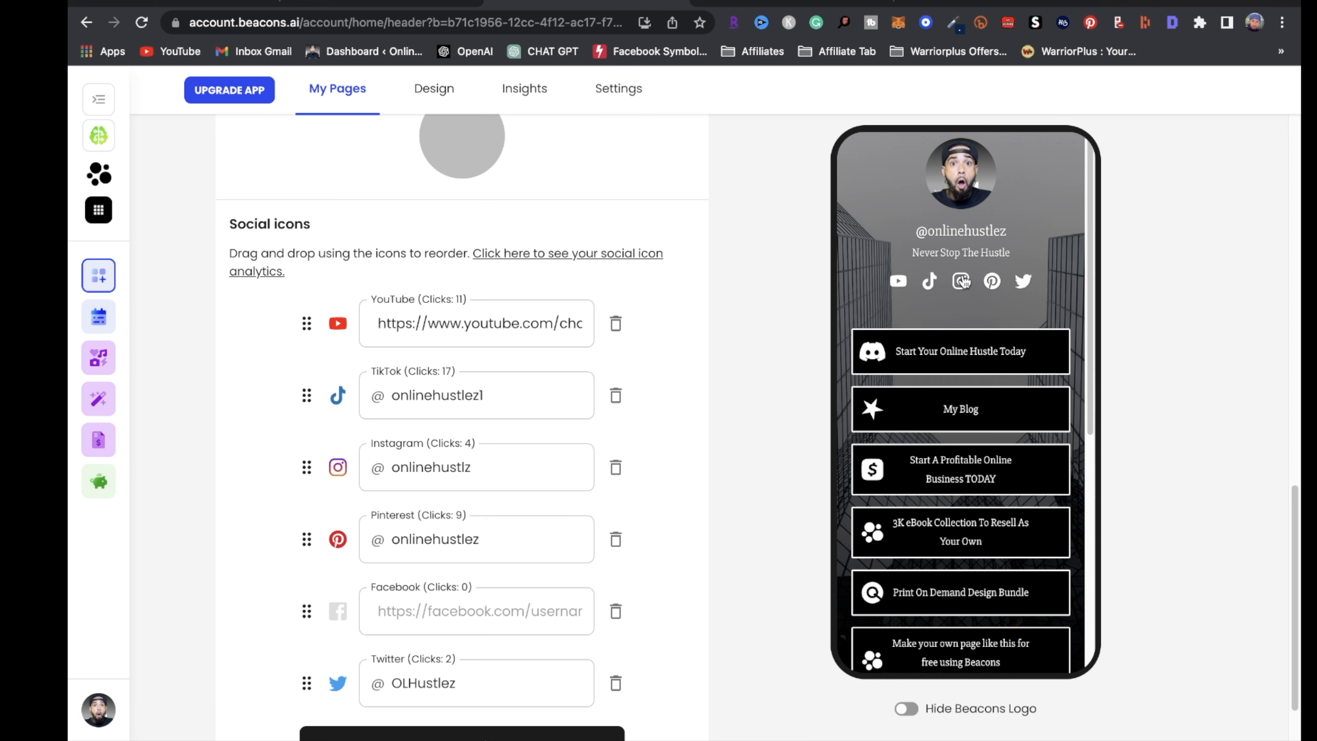
{"action": "scroll", "coordinate": [904, 209], "scroll_direction": "up", "scroll_amount": 1}
{"action": "scroll", "coordinate": [900, 204], "scroll_direction": "up", "scroll_amount": 15}
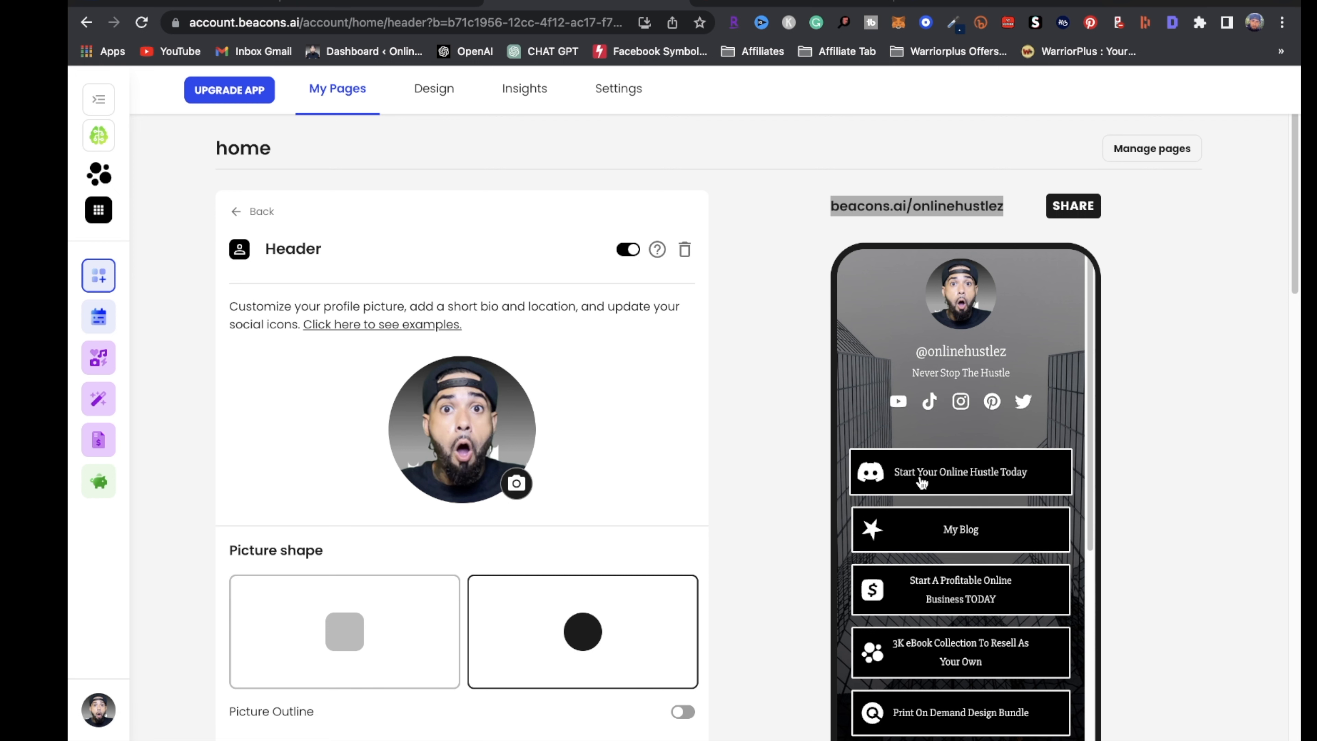
Delete the Start Your Online Hustle Today link via its gear menu and confirm
{"action": "left_click", "coordinate": [973, 487]}
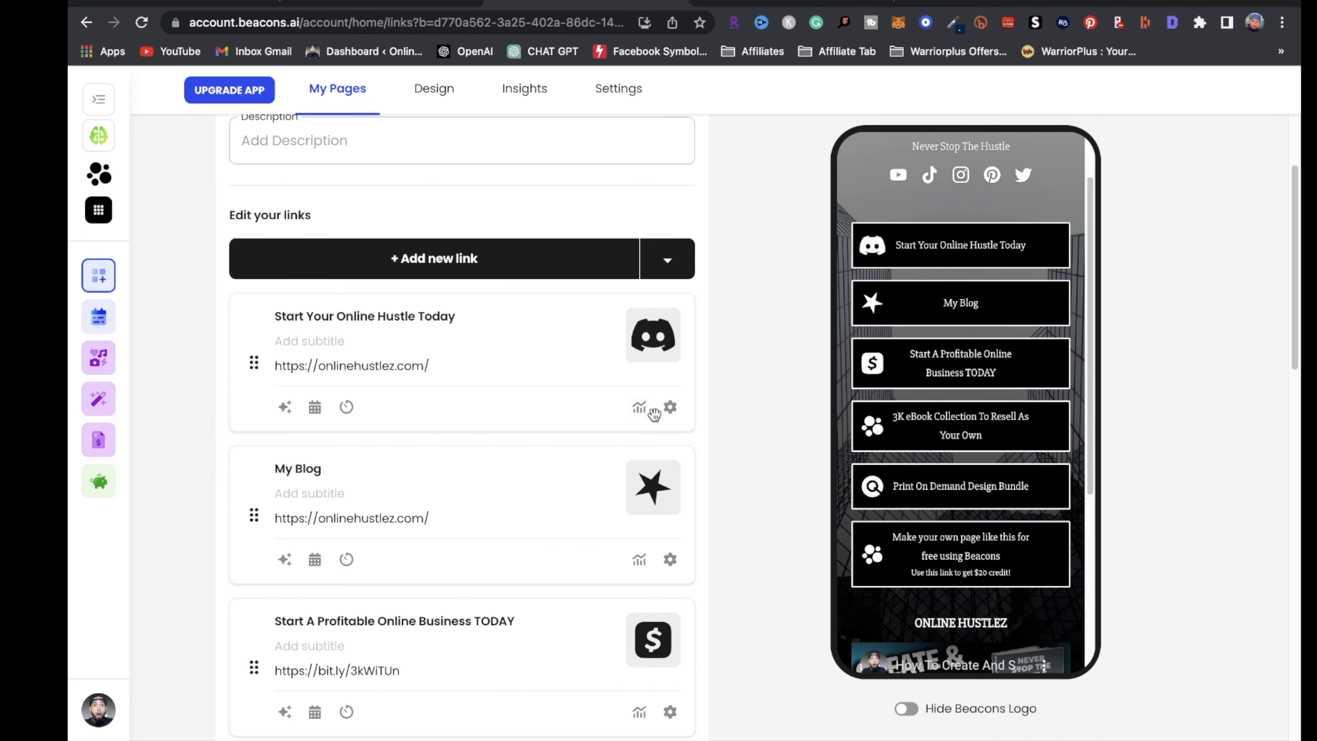
{"action": "left_click", "coordinate": [670, 407]}
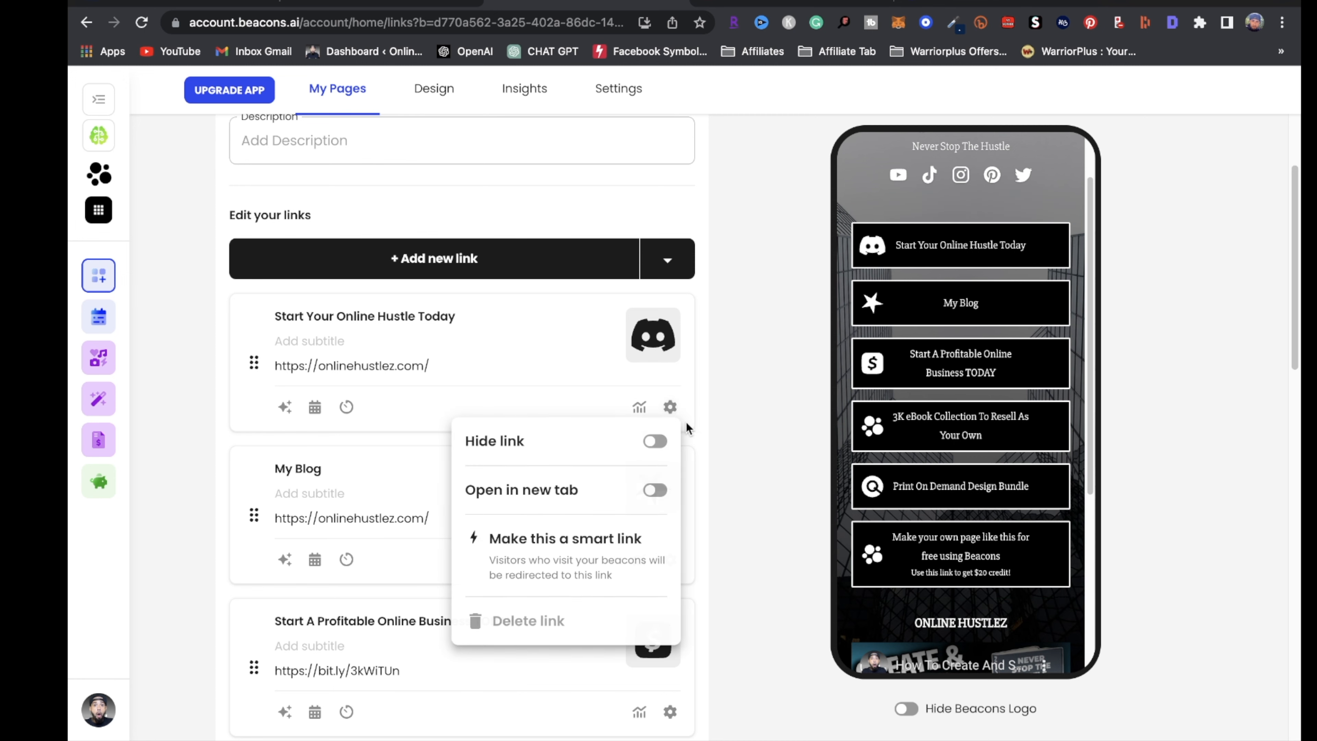
{"action": "left_click", "coordinate": [519, 620]}
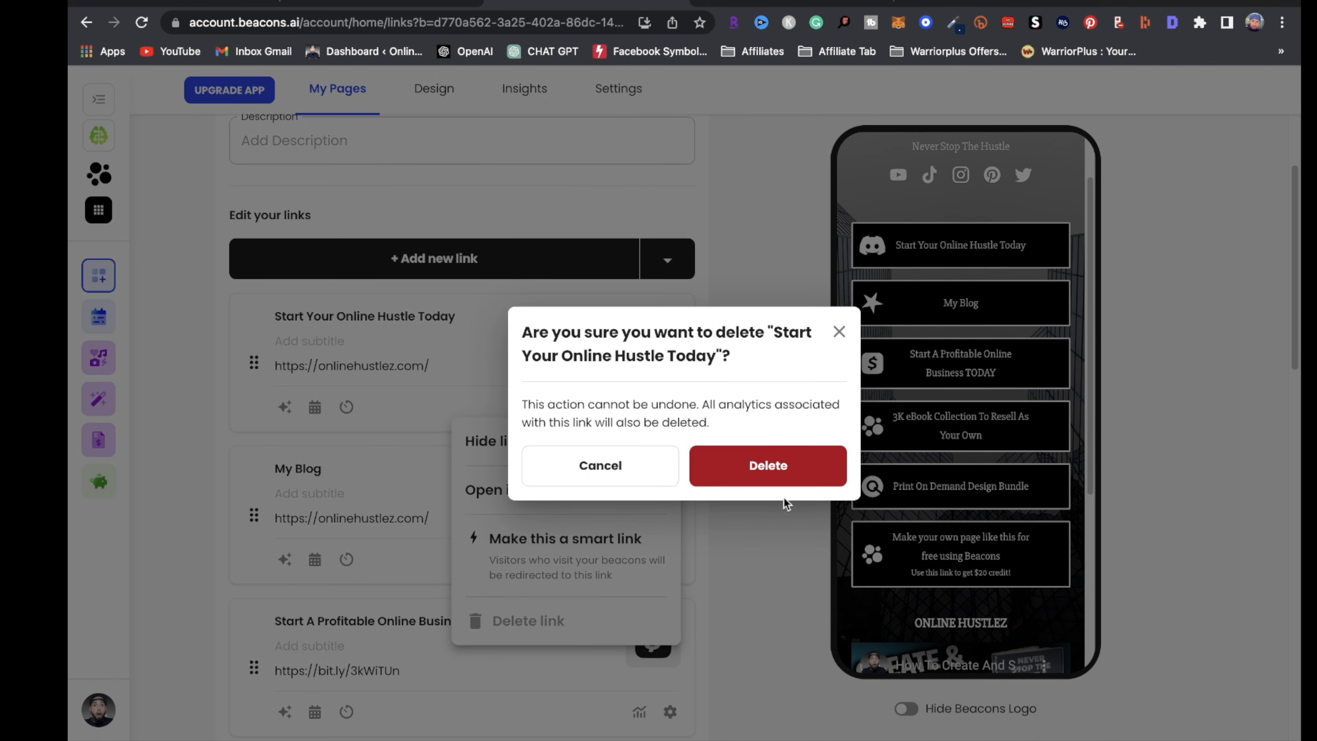
{"action": "left_click", "coordinate": [788, 478]}
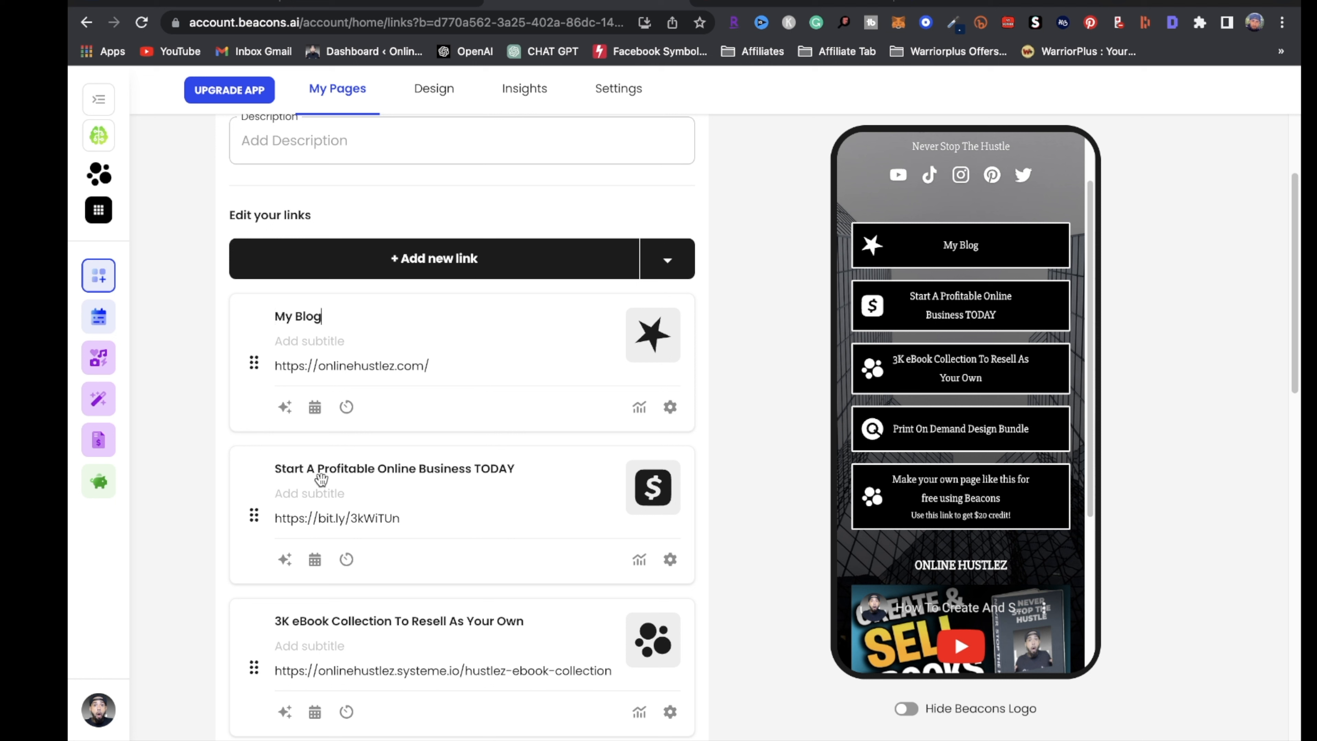
{"action": "left_click", "coordinate": [527, 468]}
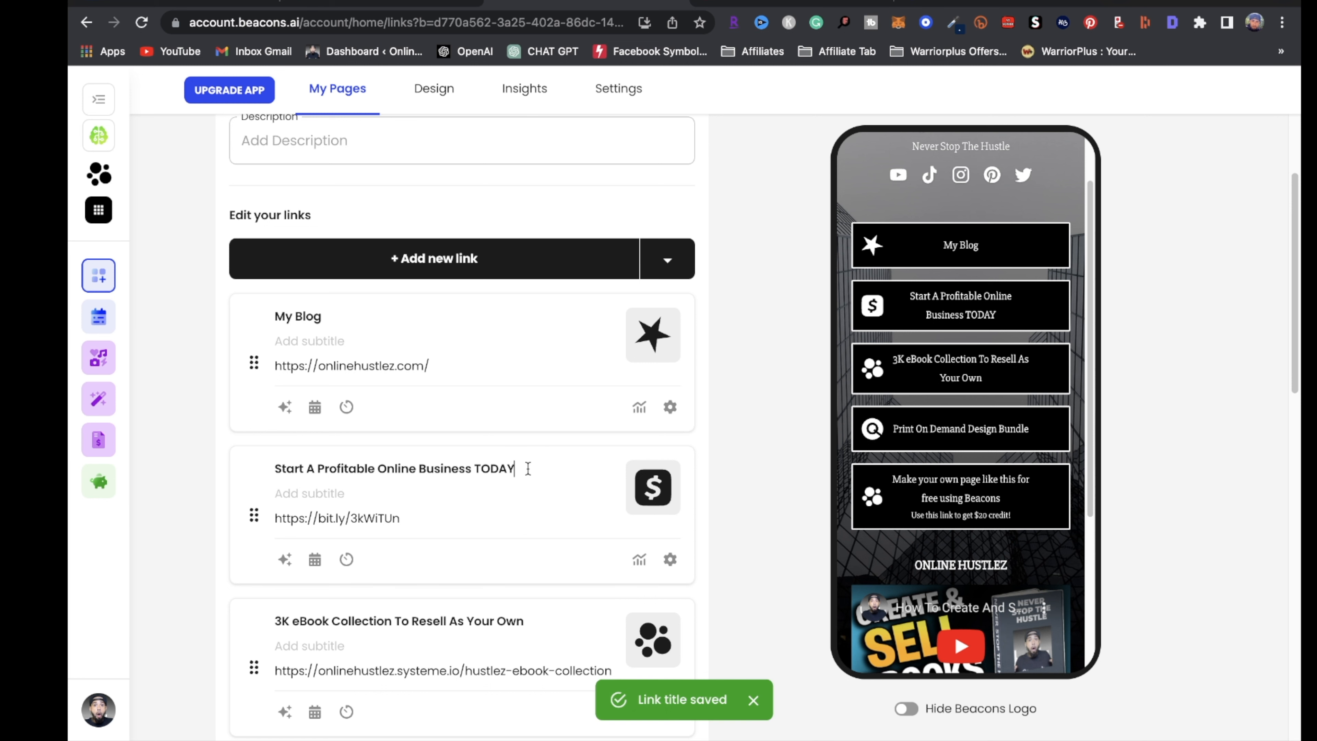
{"action": "scroll", "coordinate": [514, 356], "scroll_direction": "up", "scroll_amount": 3}
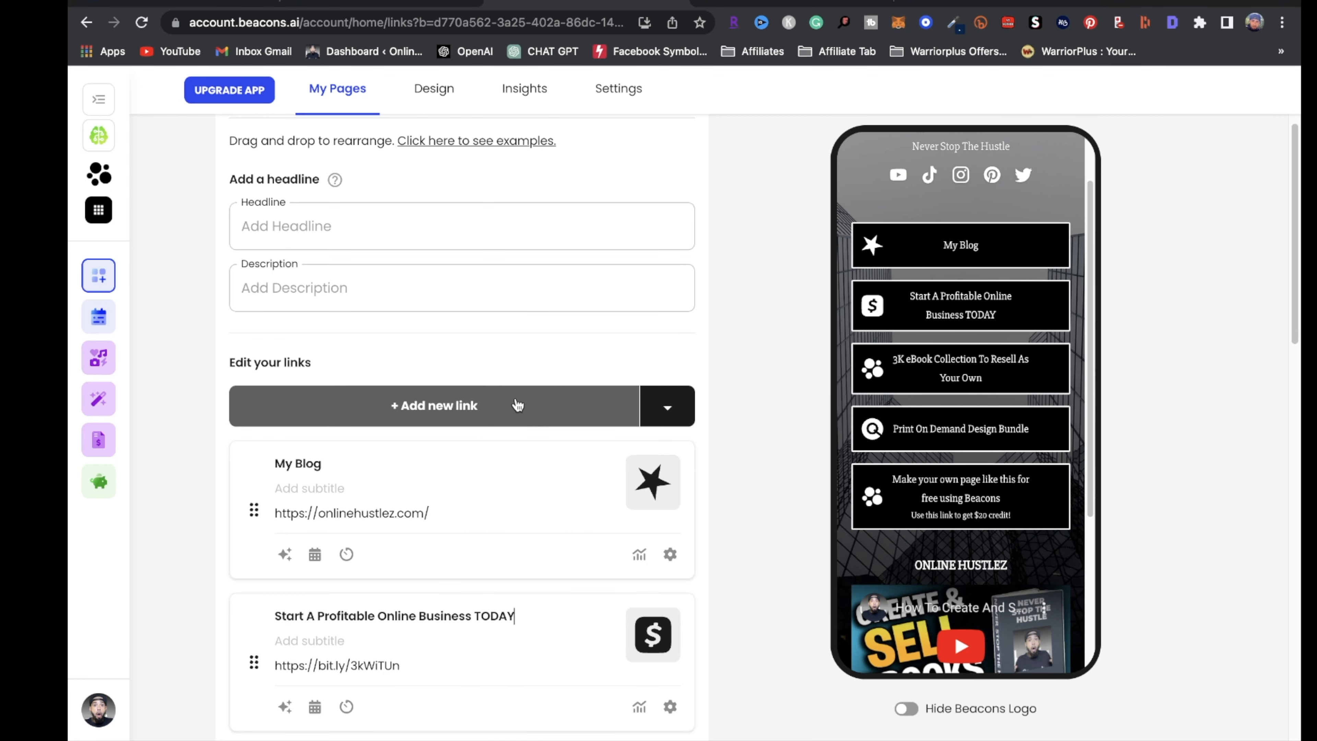
Add a new top link titled 'Dropshipping' and move to its URL field
{"action": "left_click", "coordinate": [445, 417]}
{"action": "left_click", "coordinate": [362, 465]}
{"action": "type", "text": "D"}
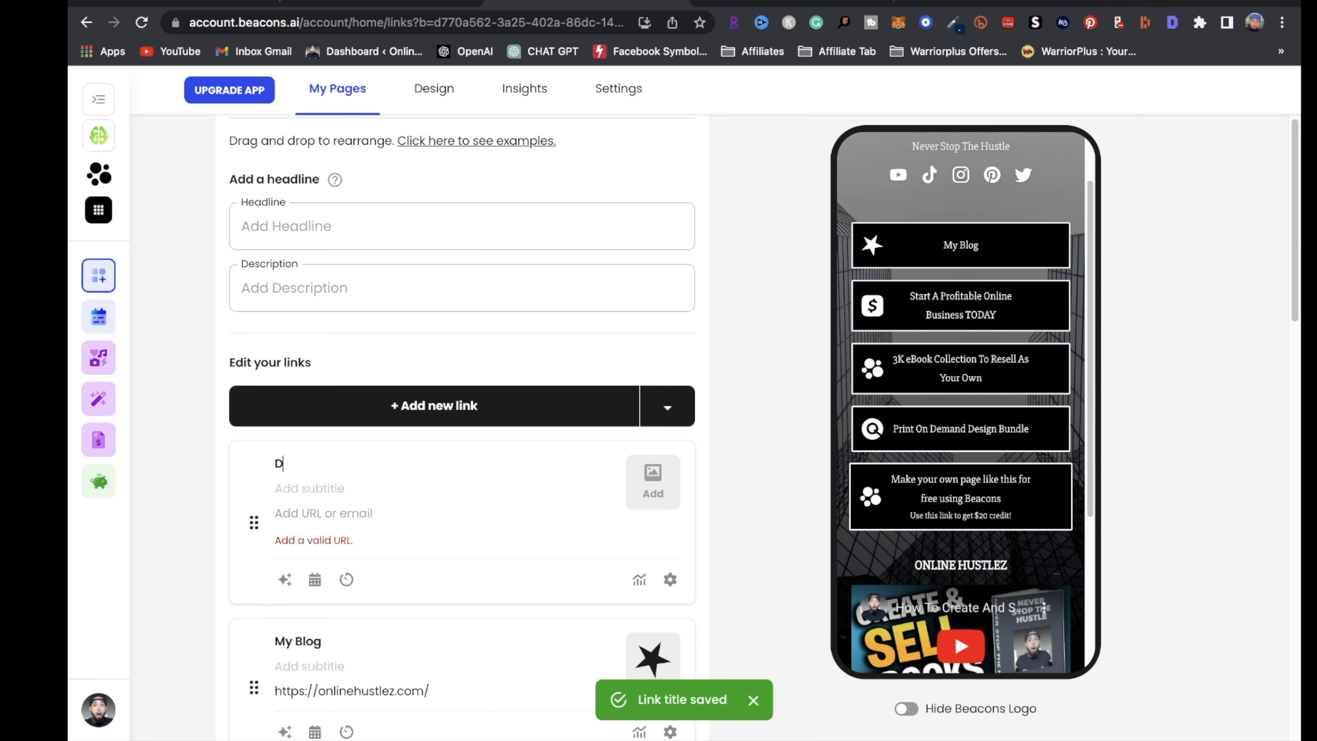
{"action": "type", "text": "ropshipping 101"}
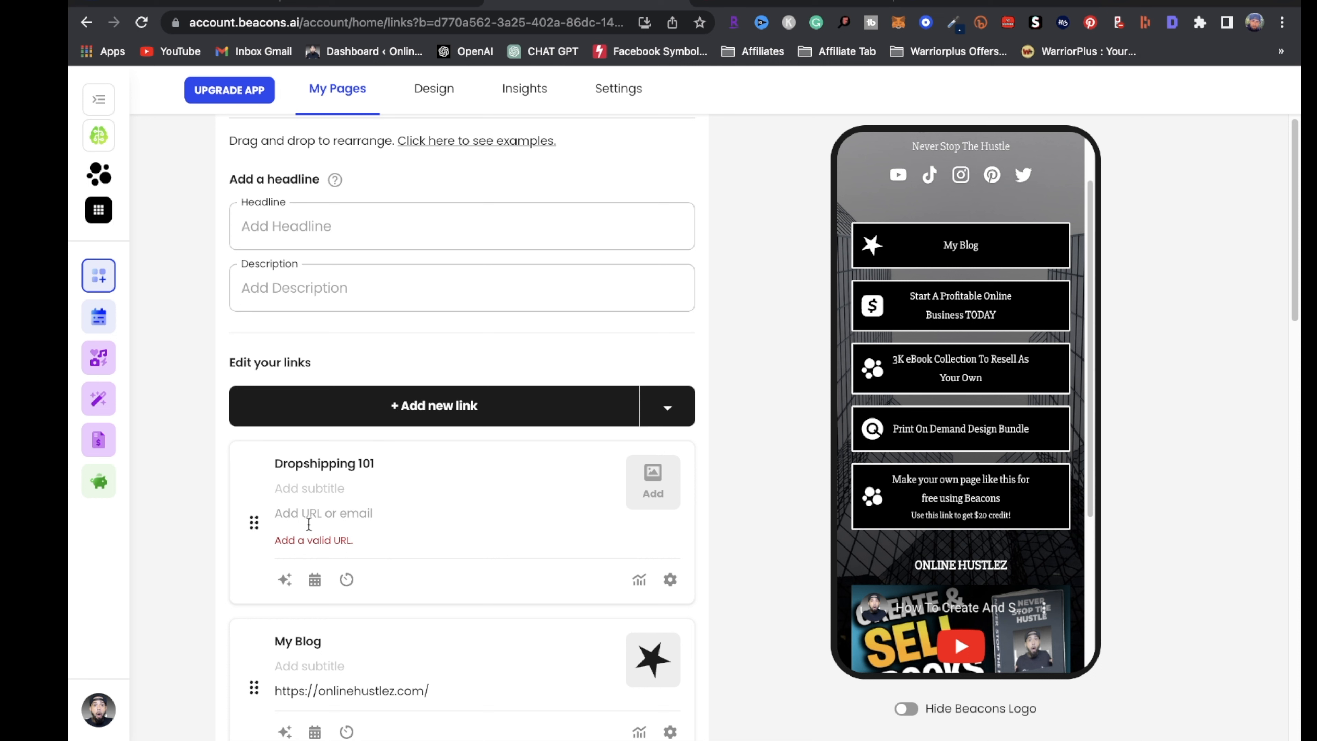
{"action": "left_click", "coordinate": [322, 520]}
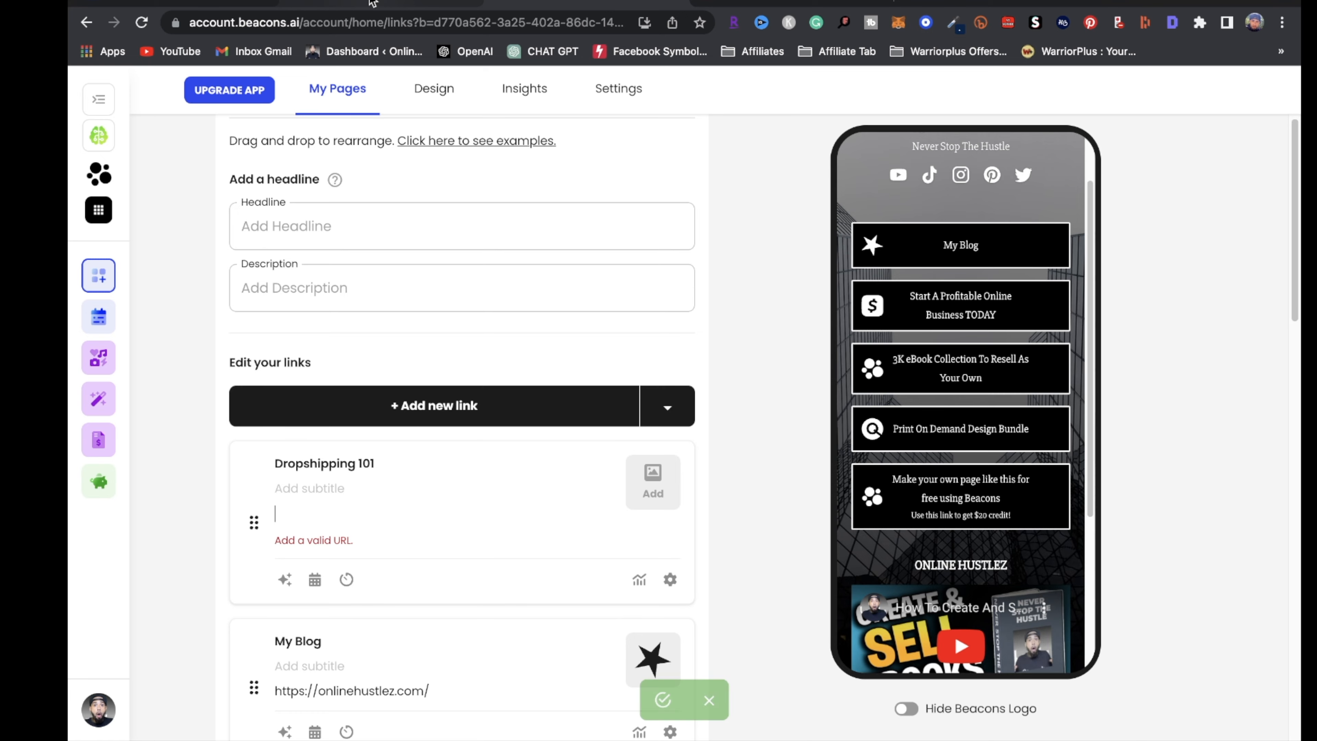
Copy the funnel's Squeeze page URL in Systeme.io and return to Beacons.ai
{"action": "left_click", "coordinate": [369, 3]}
{"action": "left_click", "coordinate": [238, 234]}
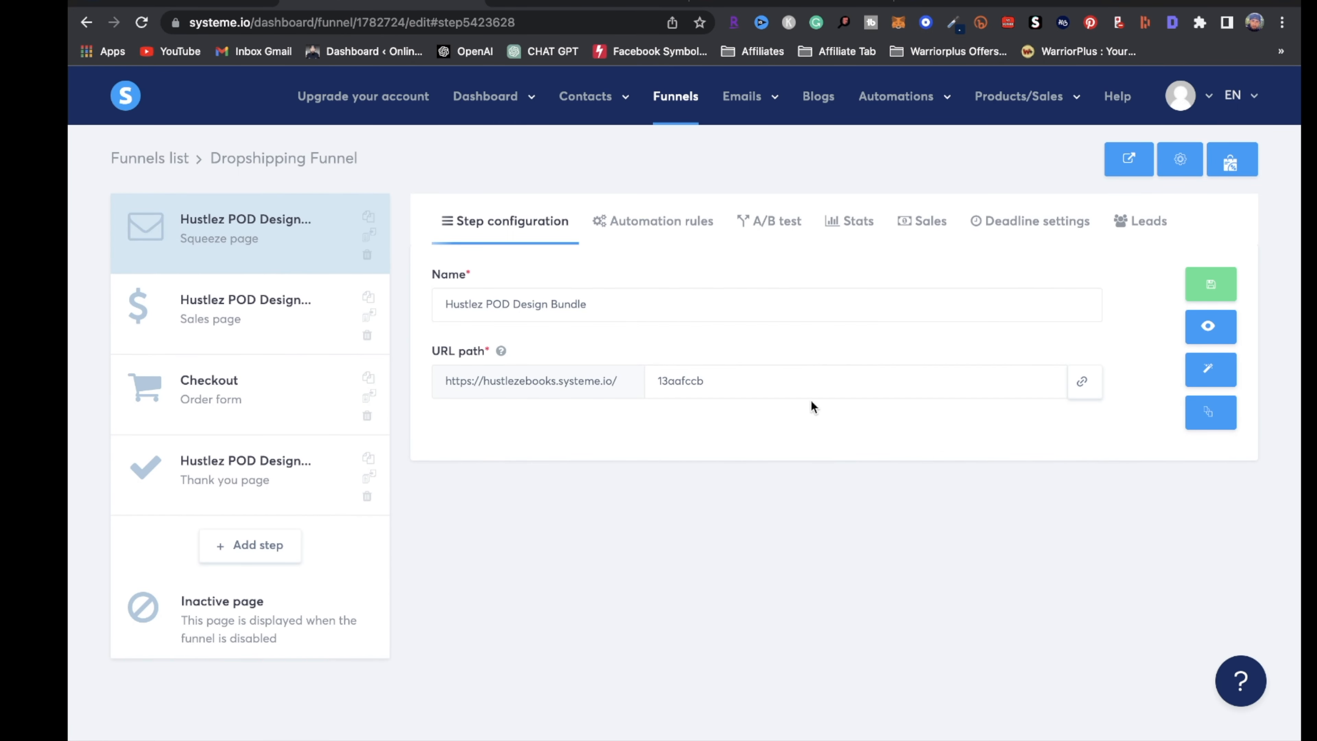
{"action": "left_click", "coordinate": [1088, 394]}
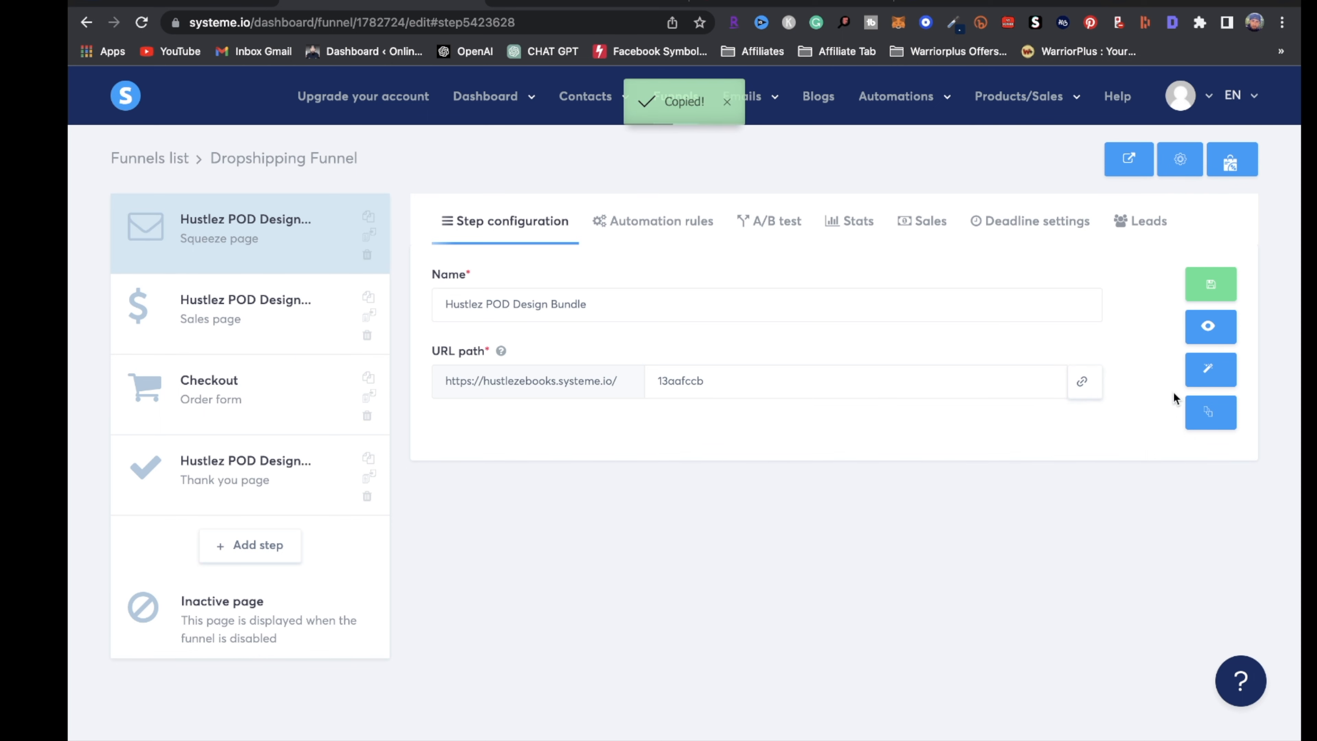
{"action": "left_click", "coordinate": [571, 8]}
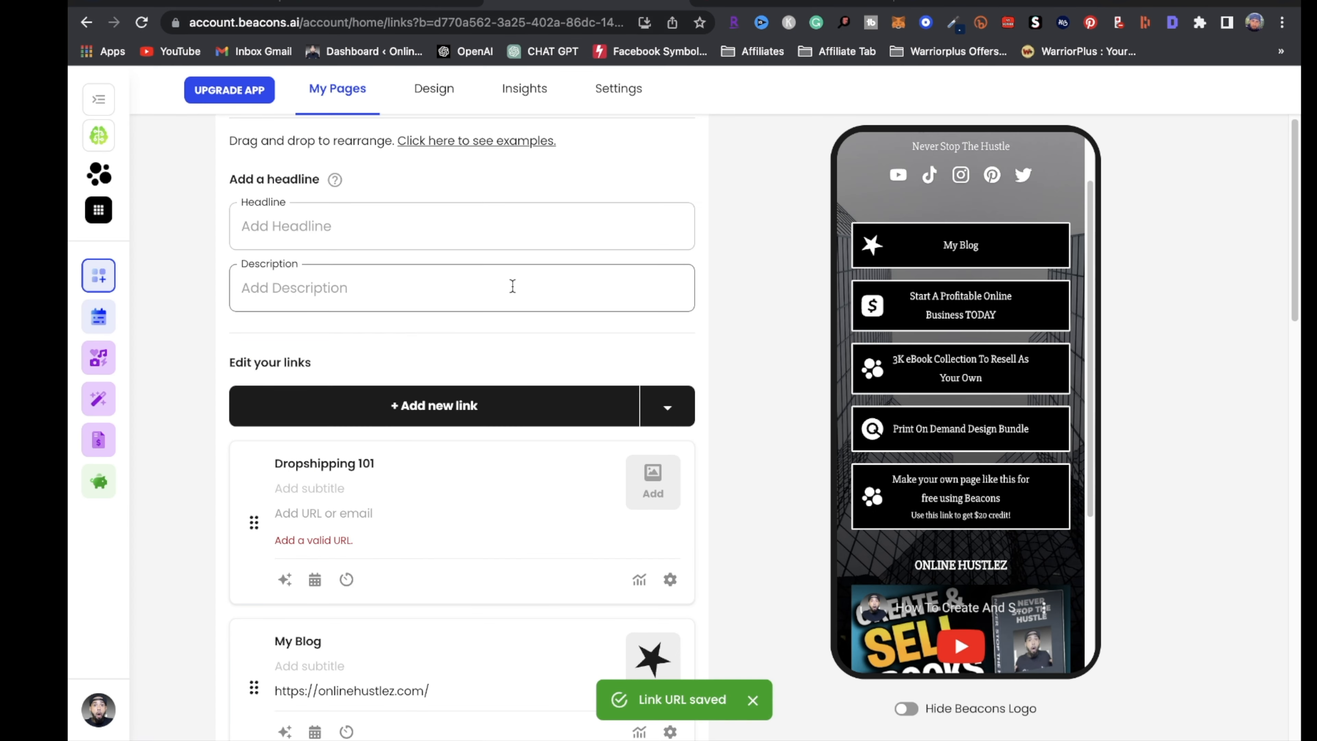
{"action": "left_click", "coordinate": [315, 515]}
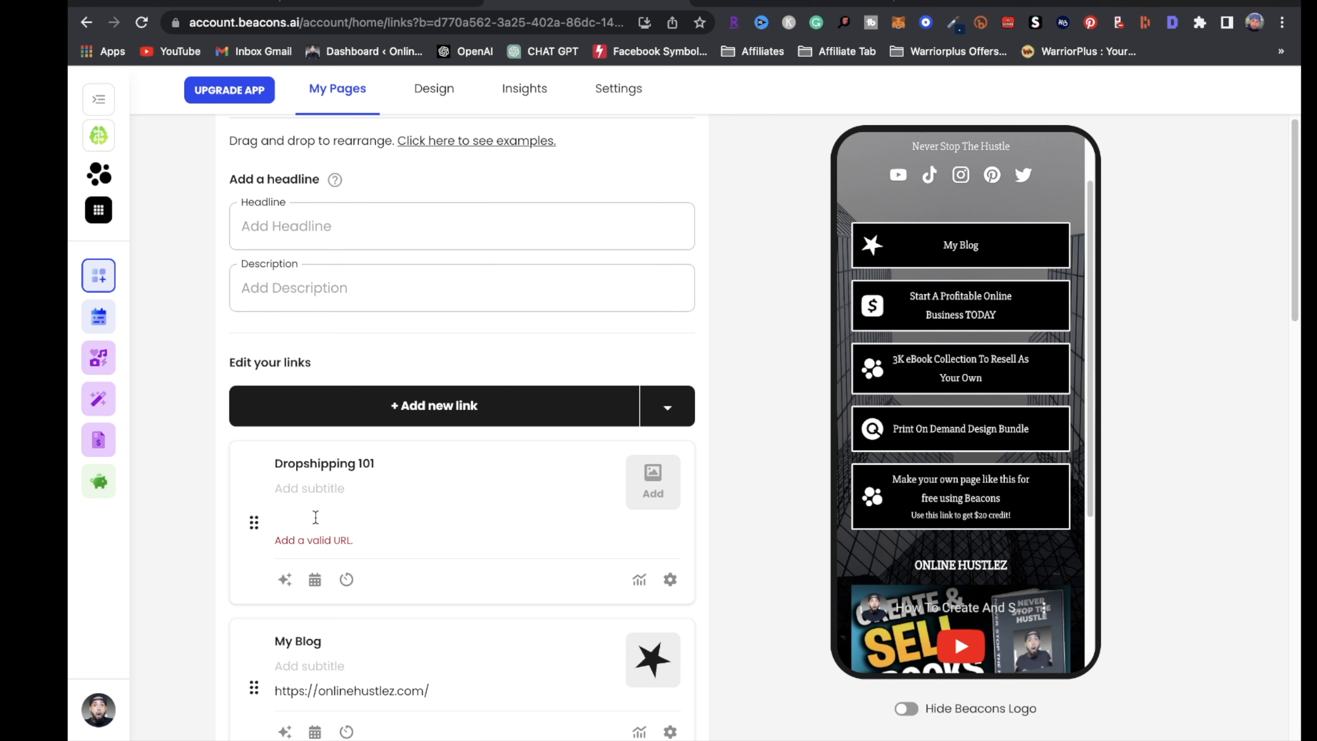
{"action": "key", "text": "ctrl+v"}
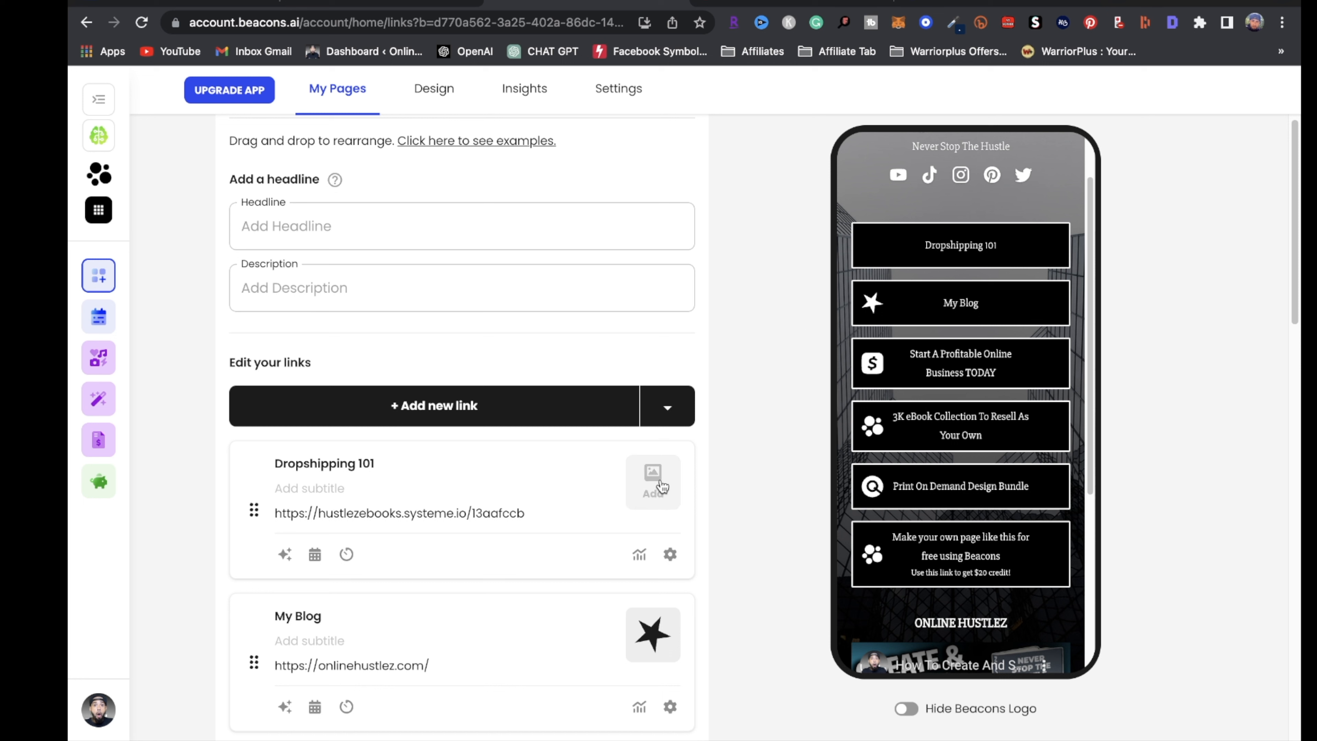
{"action": "left_click", "coordinate": [662, 486]}
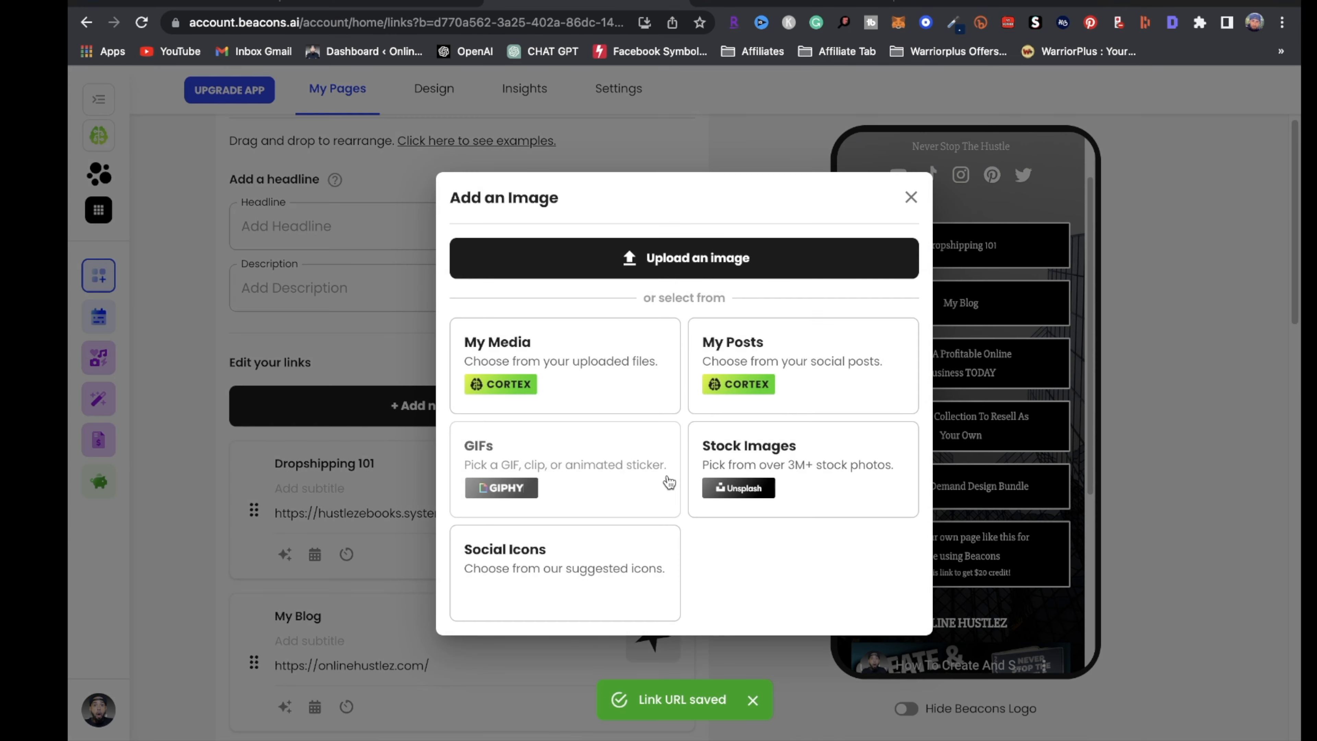
{"action": "left_click", "coordinate": [507, 573]}
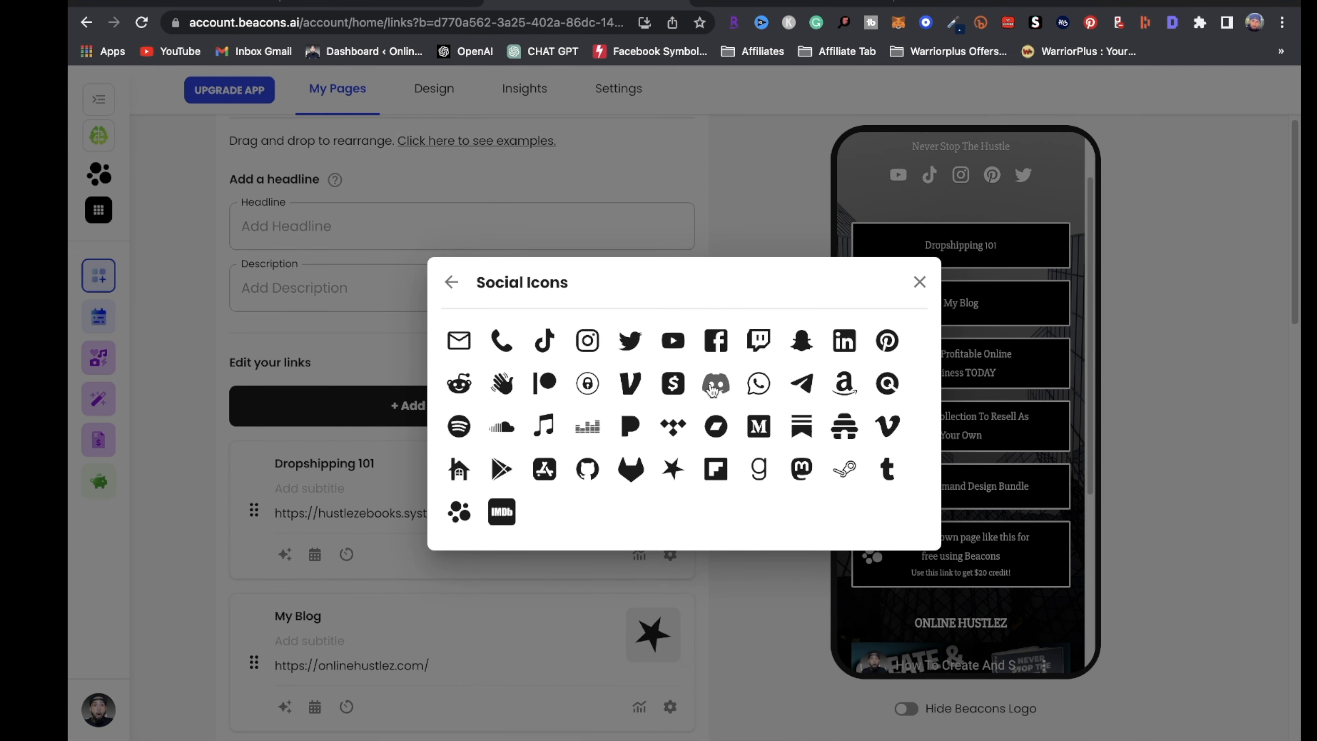
{"action": "left_click", "coordinate": [716, 383]}
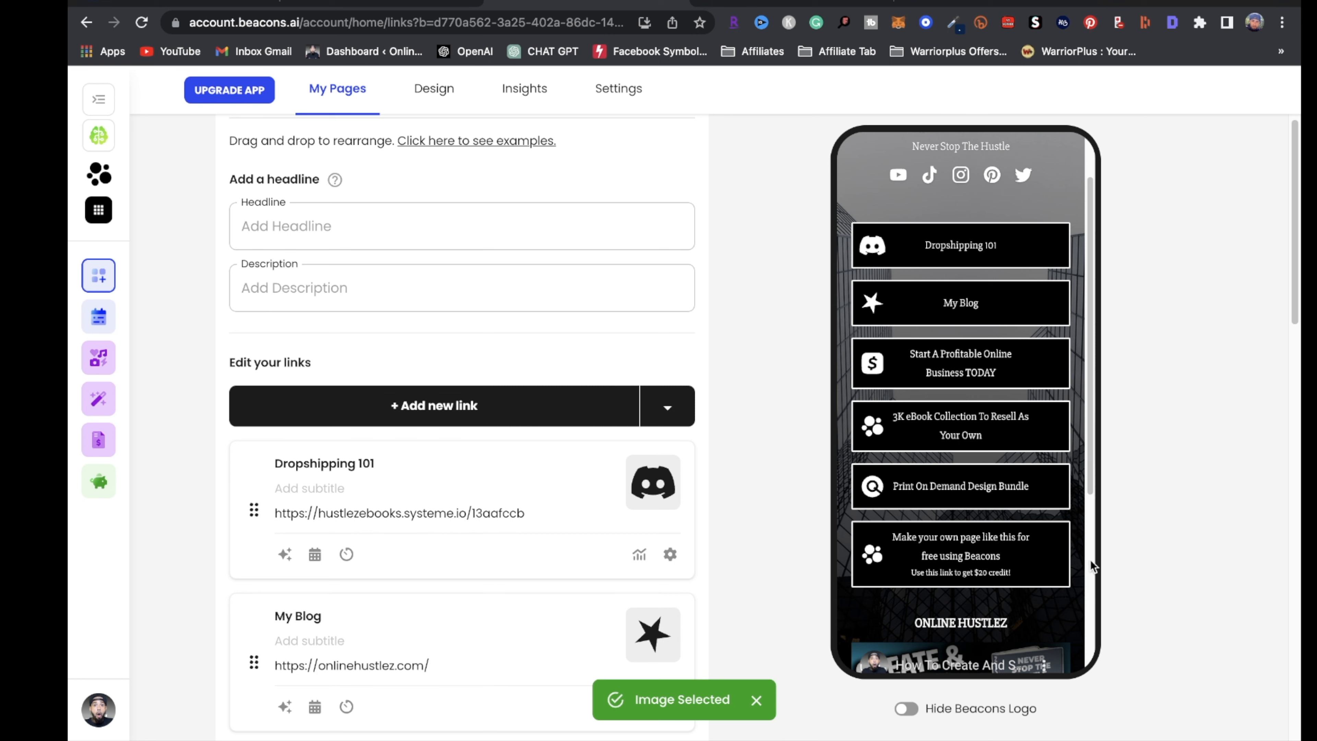
{"action": "scroll", "coordinate": [700, 622], "scroll_direction": "down", "scroll_amount": 1}
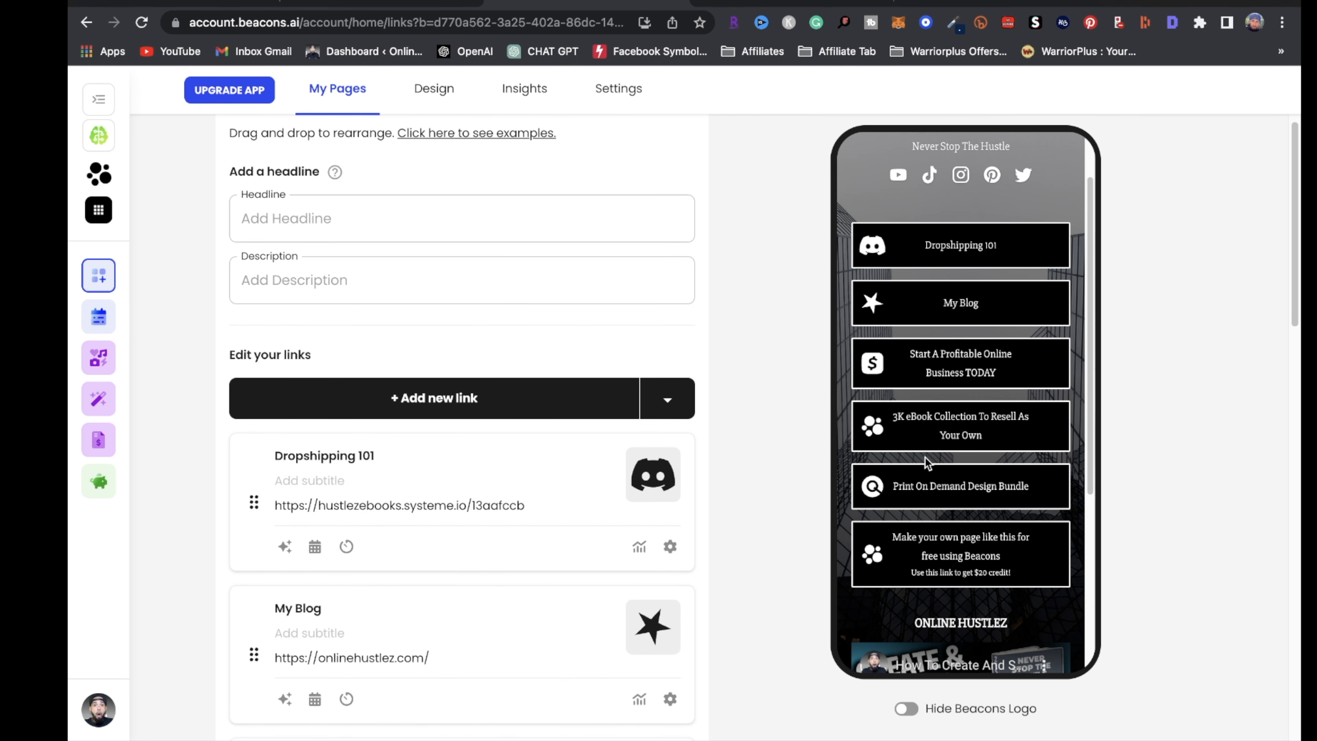
{"action": "scroll", "coordinate": [962, 527], "scroll_direction": "down", "scroll_amount": 4}
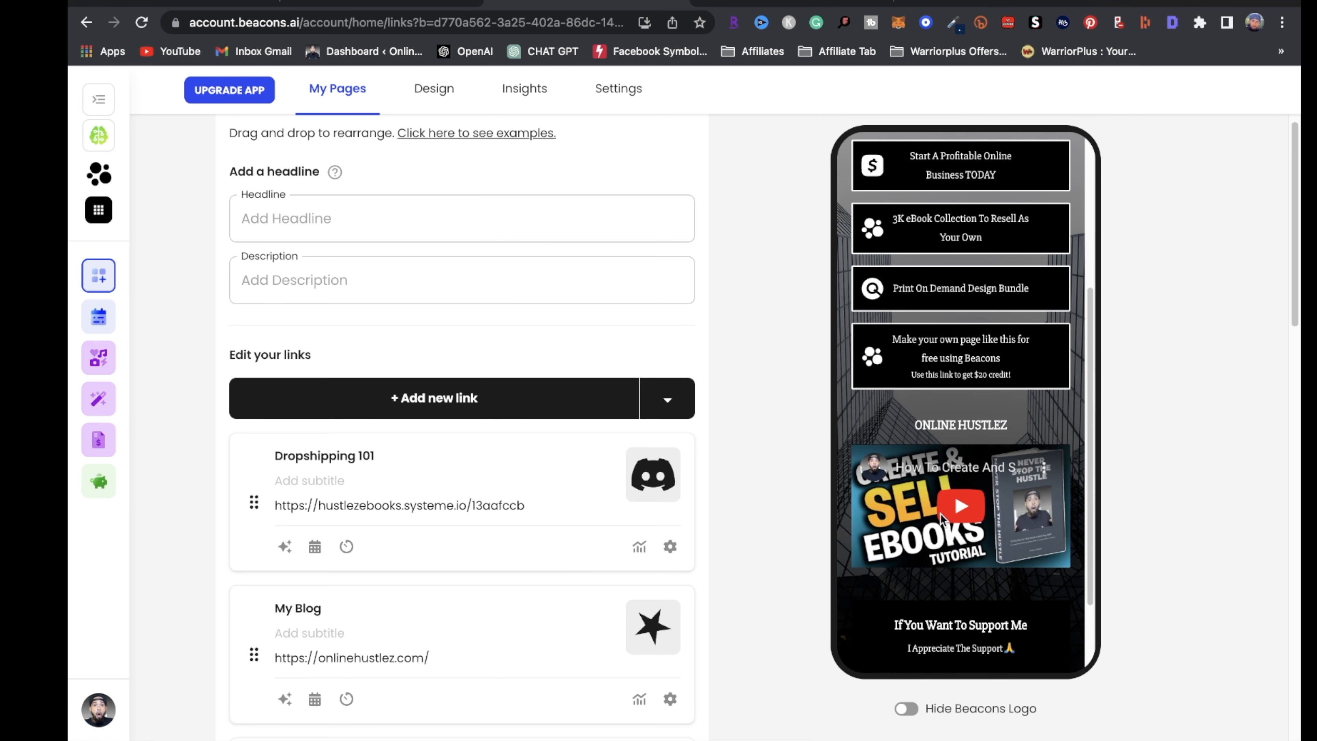
{"action": "scroll", "coordinate": [1021, 538], "scroll_direction": "down", "scroll_amount": 1}
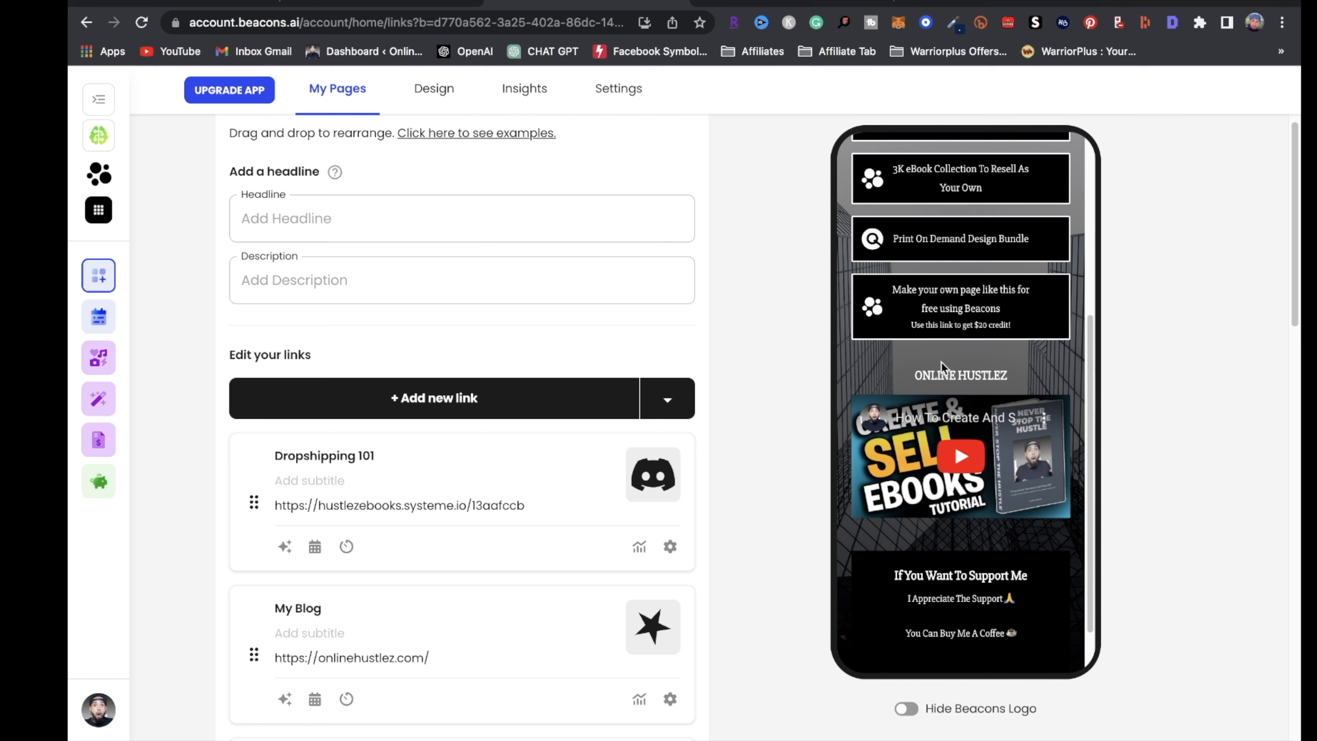
{"action": "scroll", "coordinate": [995, 534], "scroll_direction": "down", "scroll_amount": 2}
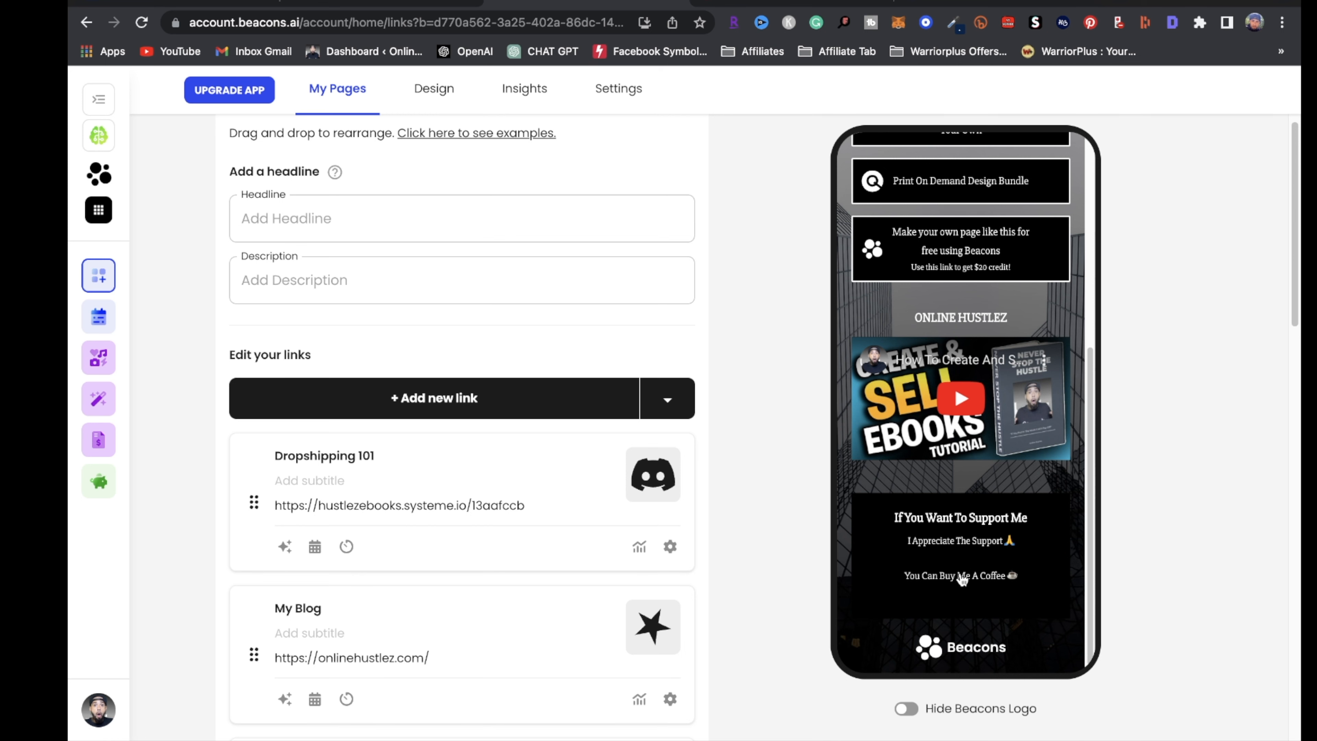
{"action": "scroll", "coordinate": [996, 568], "scroll_direction": "down", "scroll_amount": 1}
{"action": "scroll", "coordinate": [988, 566], "scroll_direction": "up", "scroll_amount": 9}
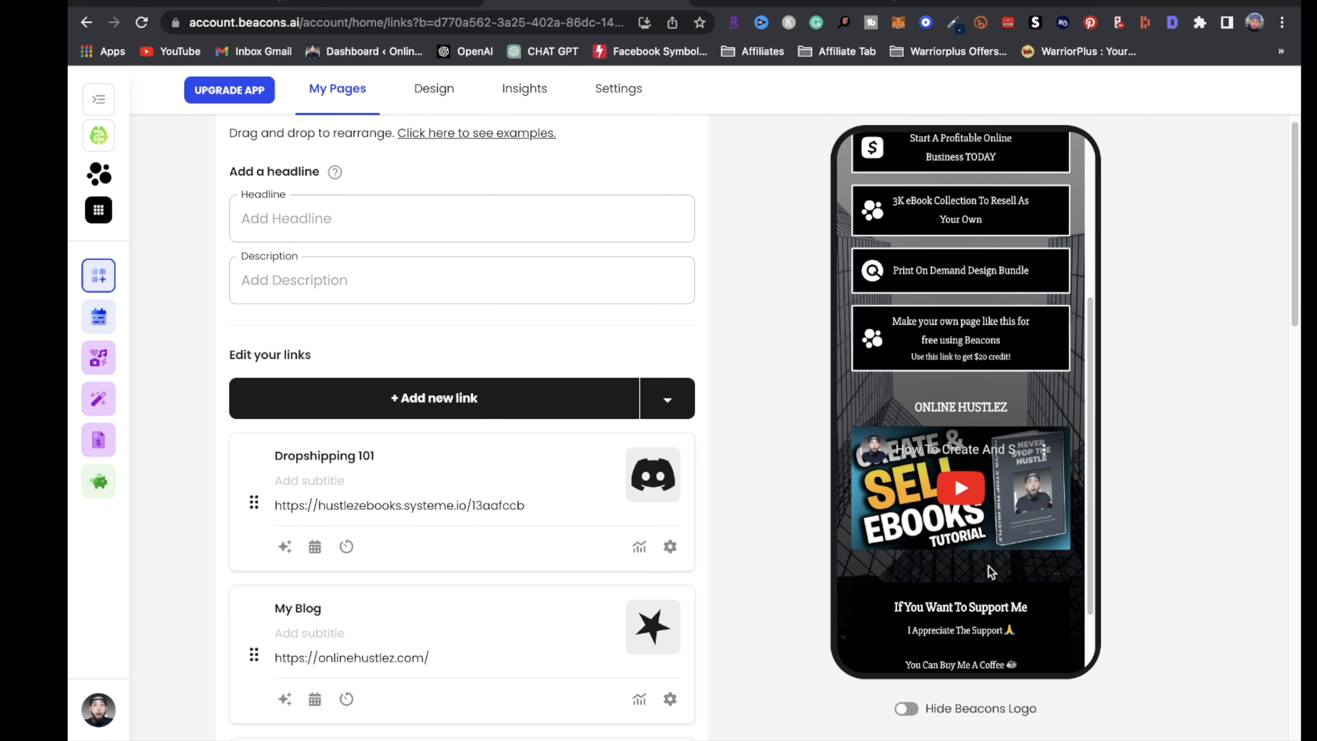
{"action": "scroll", "coordinate": [359, 453], "scroll_direction": "up", "scroll_amount": 3}
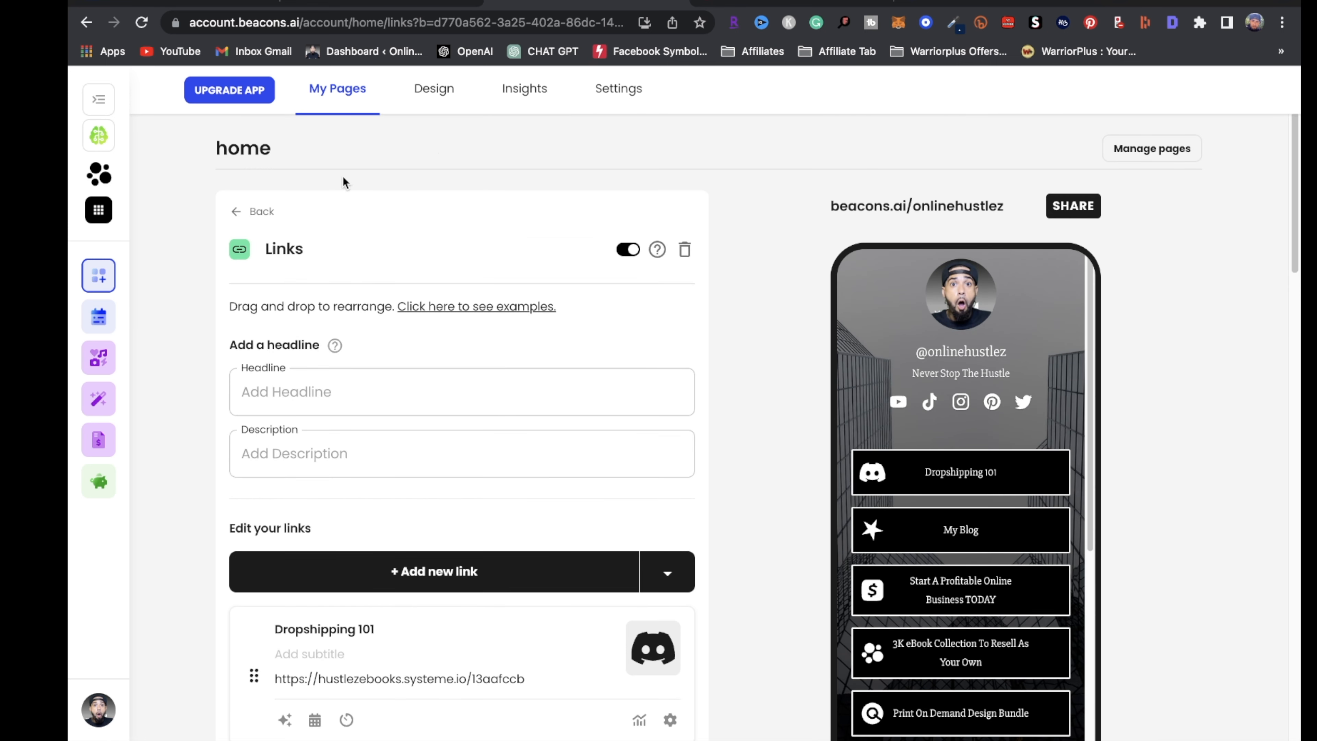
Review the page's Insights traffic in/out and link charts
{"action": "left_click", "coordinate": [524, 92]}
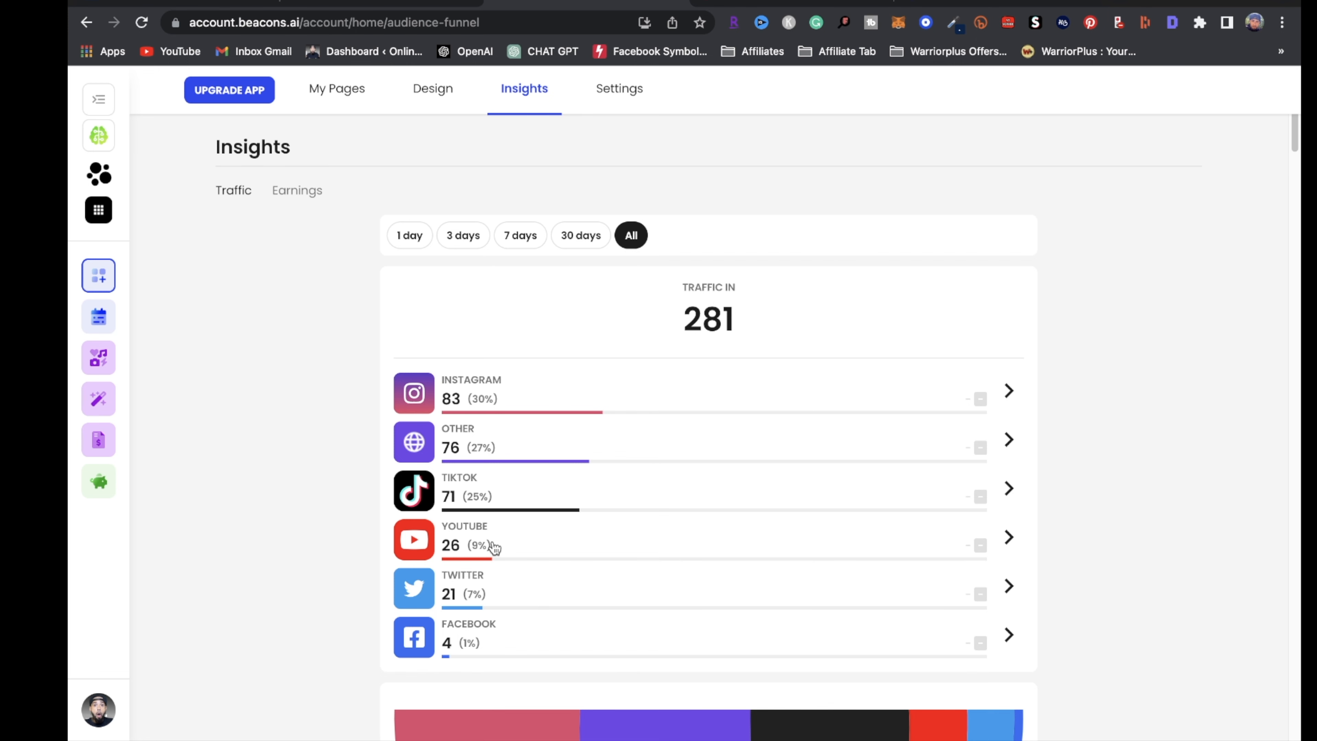
{"action": "scroll", "coordinate": [548, 596], "scroll_direction": "down", "scroll_amount": 10}
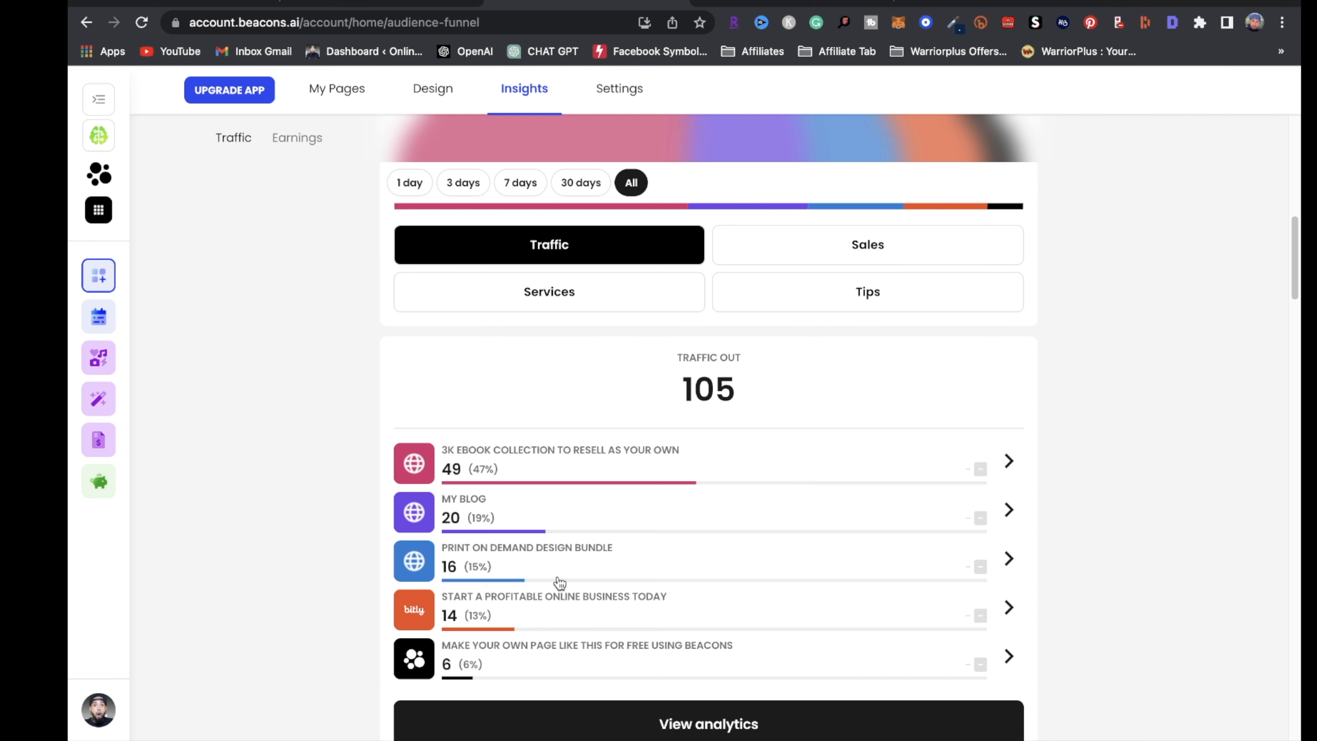
{"action": "scroll", "coordinate": [599, 583], "scroll_direction": "down", "scroll_amount": 5}
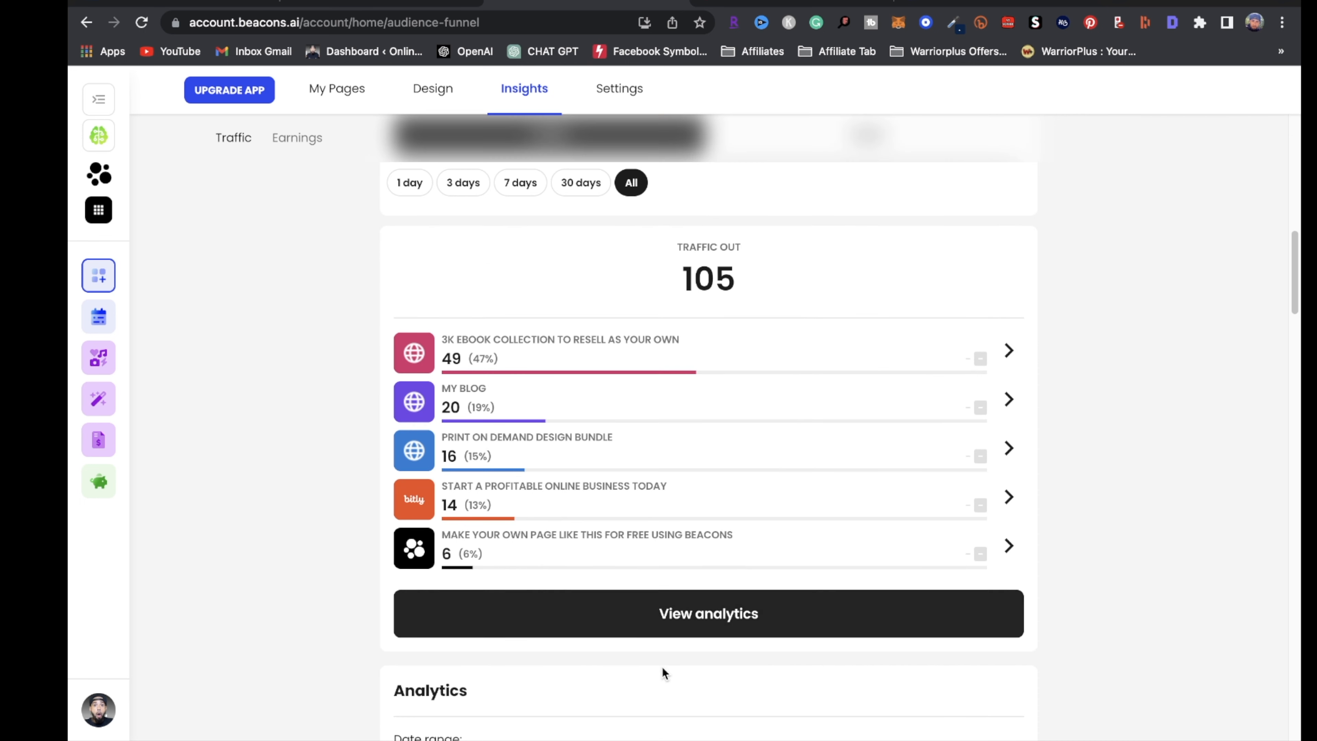
{"action": "scroll", "coordinate": [618, 505], "scroll_direction": "down", "scroll_amount": 20}
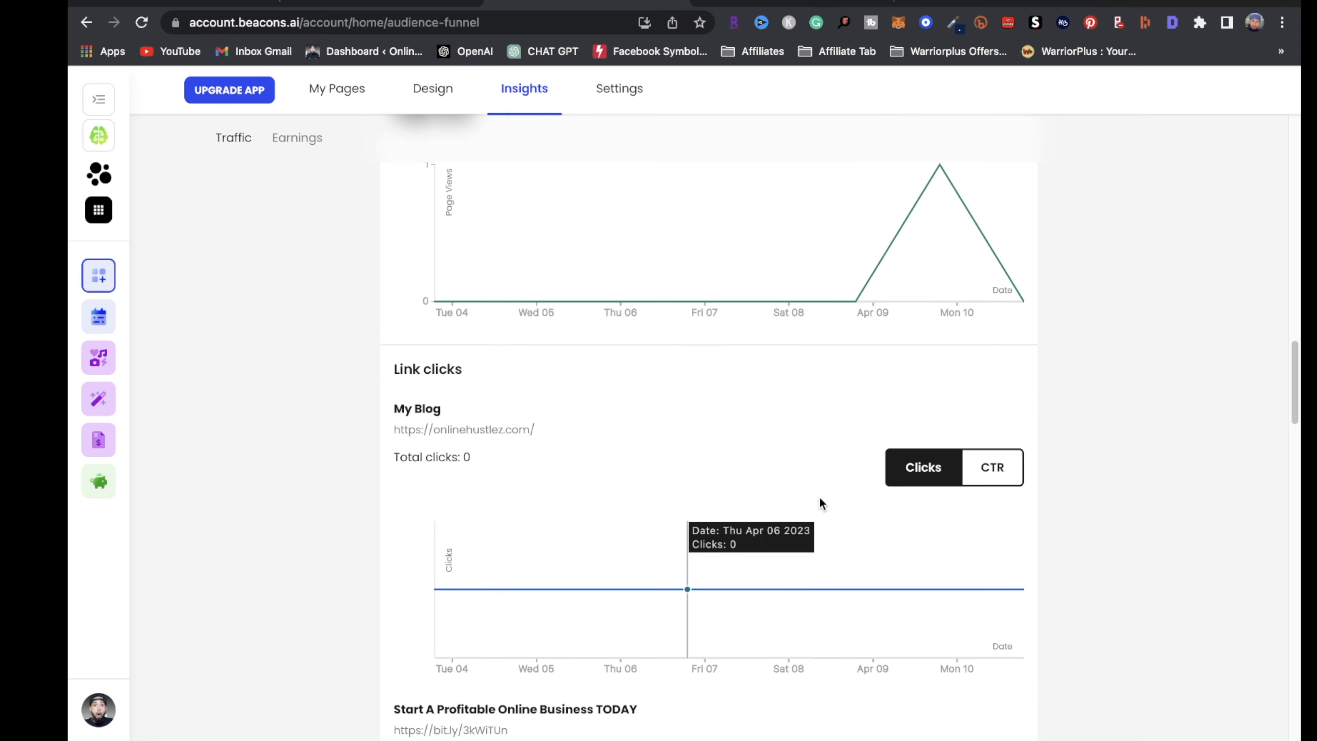
{"action": "scroll", "coordinate": [823, 500], "scroll_direction": "up", "scroll_amount": 20}
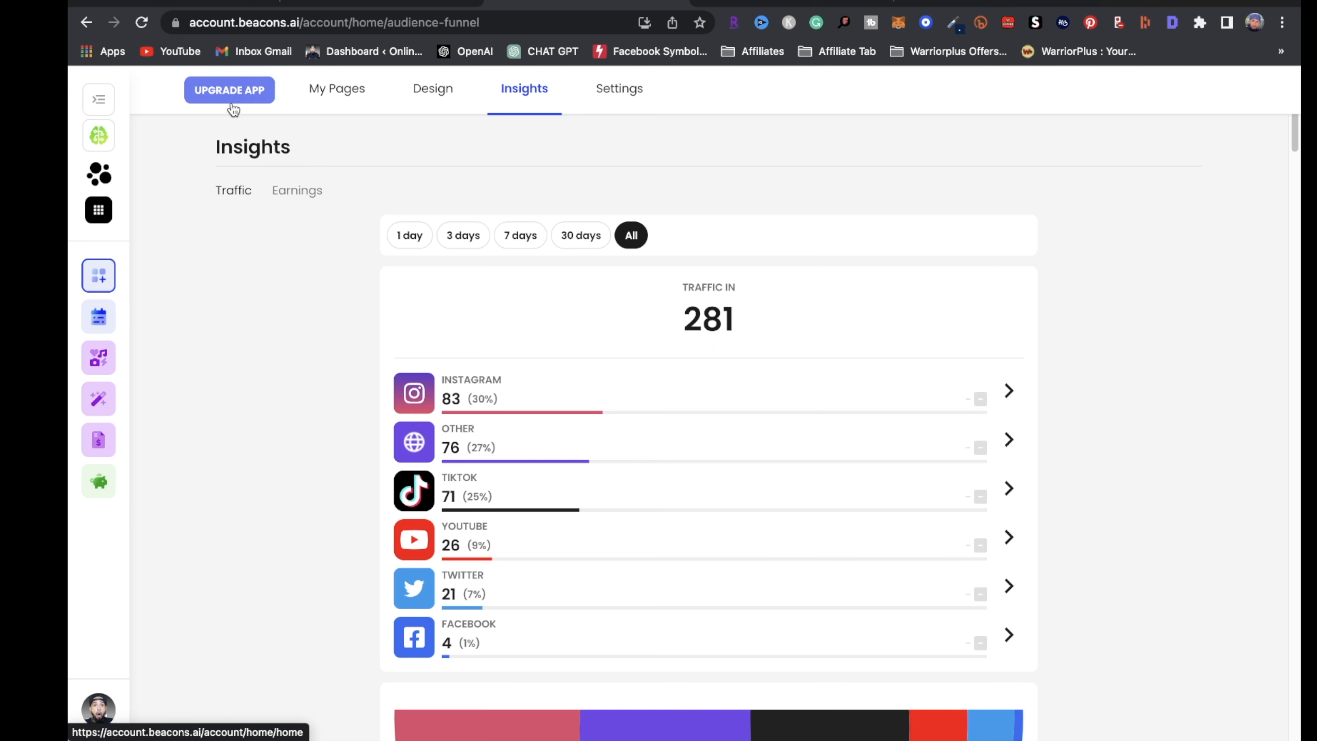
Open the live beacons.ai page and follow its Dropshipping 101 link
{"action": "left_click", "coordinate": [344, 93]}
{"action": "left_click", "coordinate": [911, 207]}
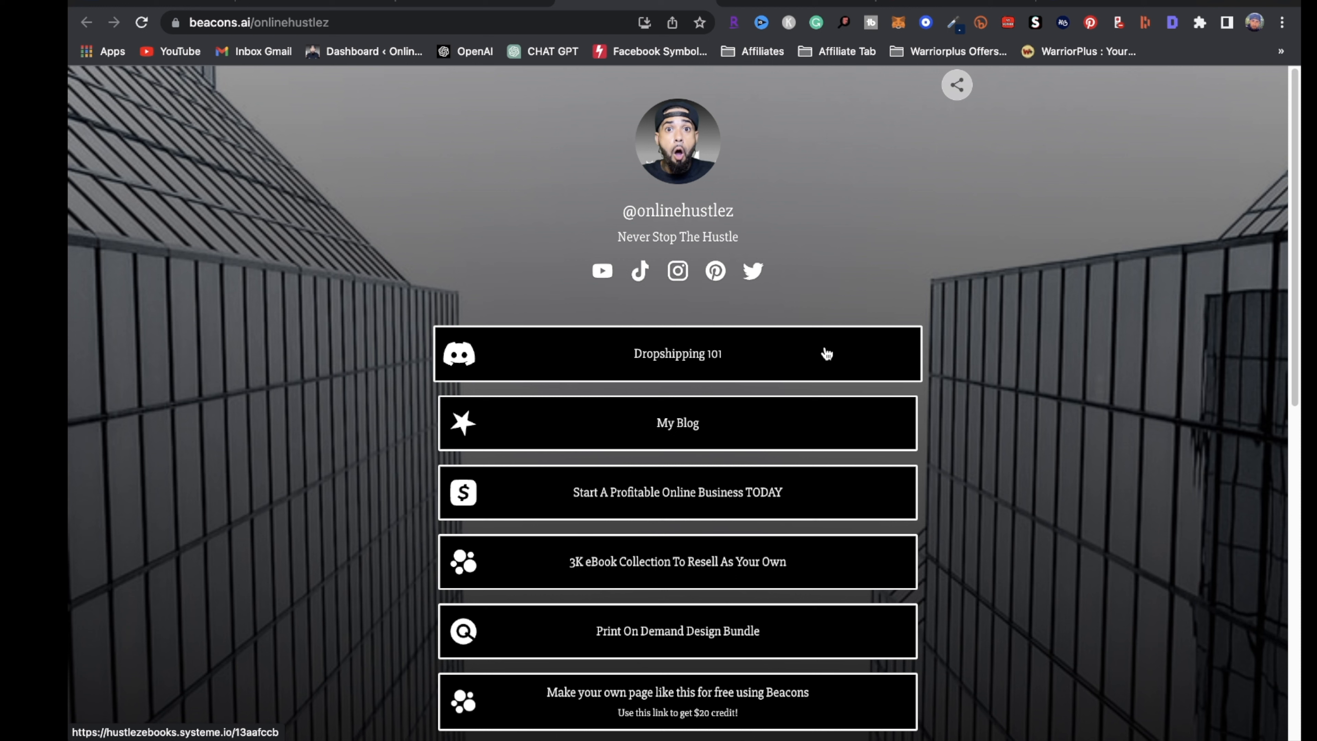
{"action": "left_click", "coordinate": [679, 365]}
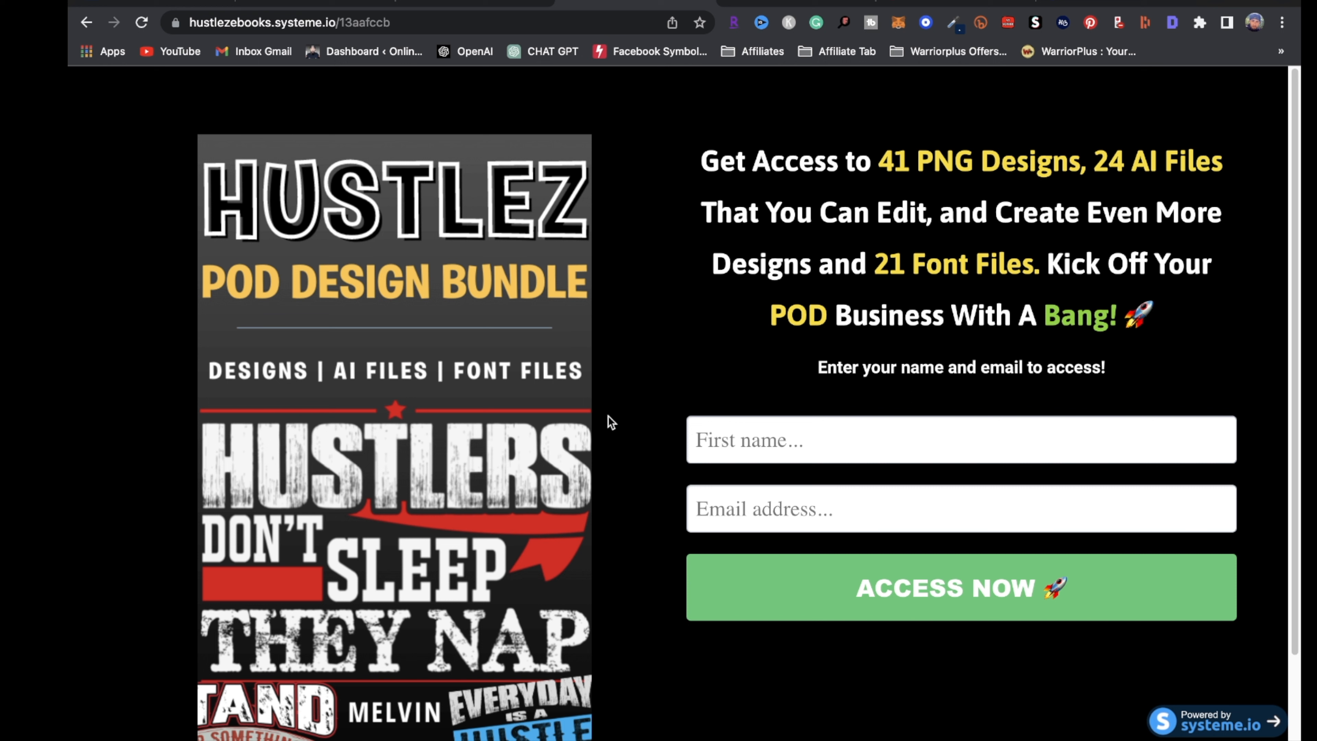
Enter a first name and email address in the opt-in form and submit ACCESS NOW
{"action": "left_click", "coordinate": [867, 451]}
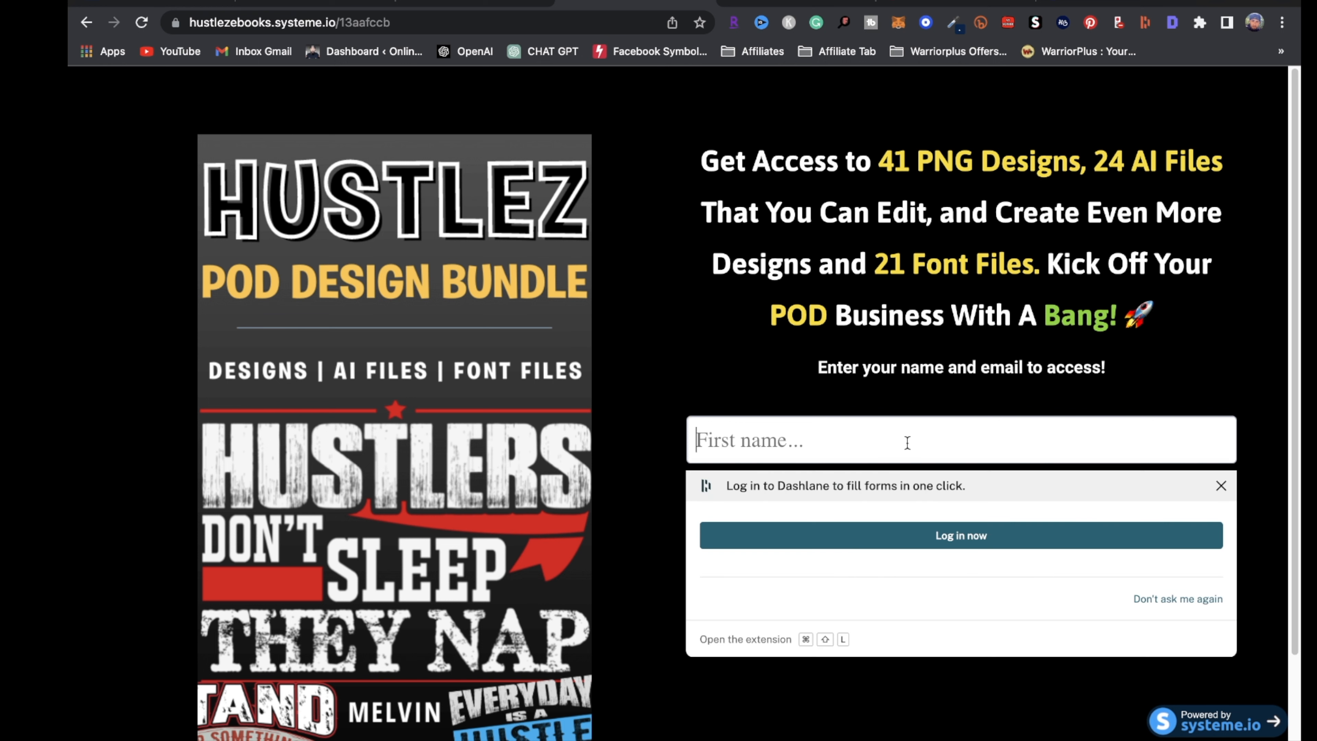
{"action": "type", "text": "melvin"}
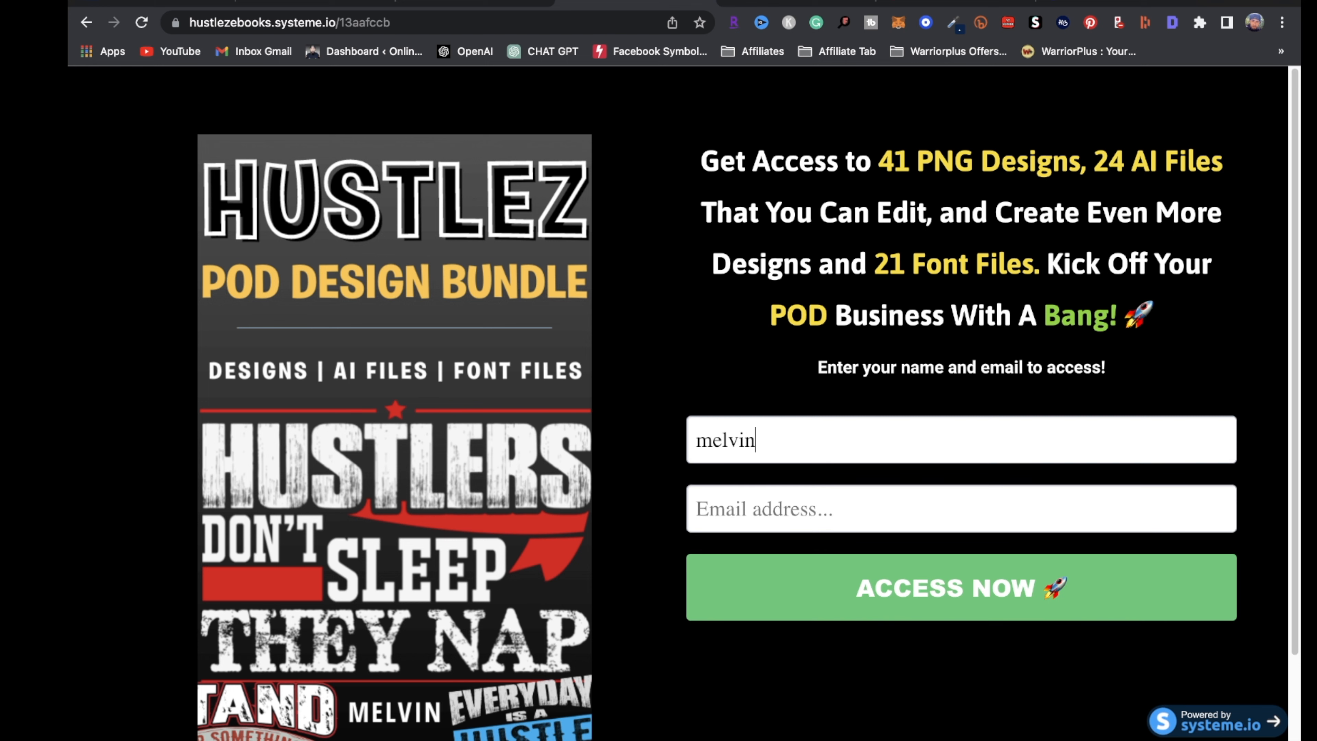
{"action": "key", "text": "Tab"}
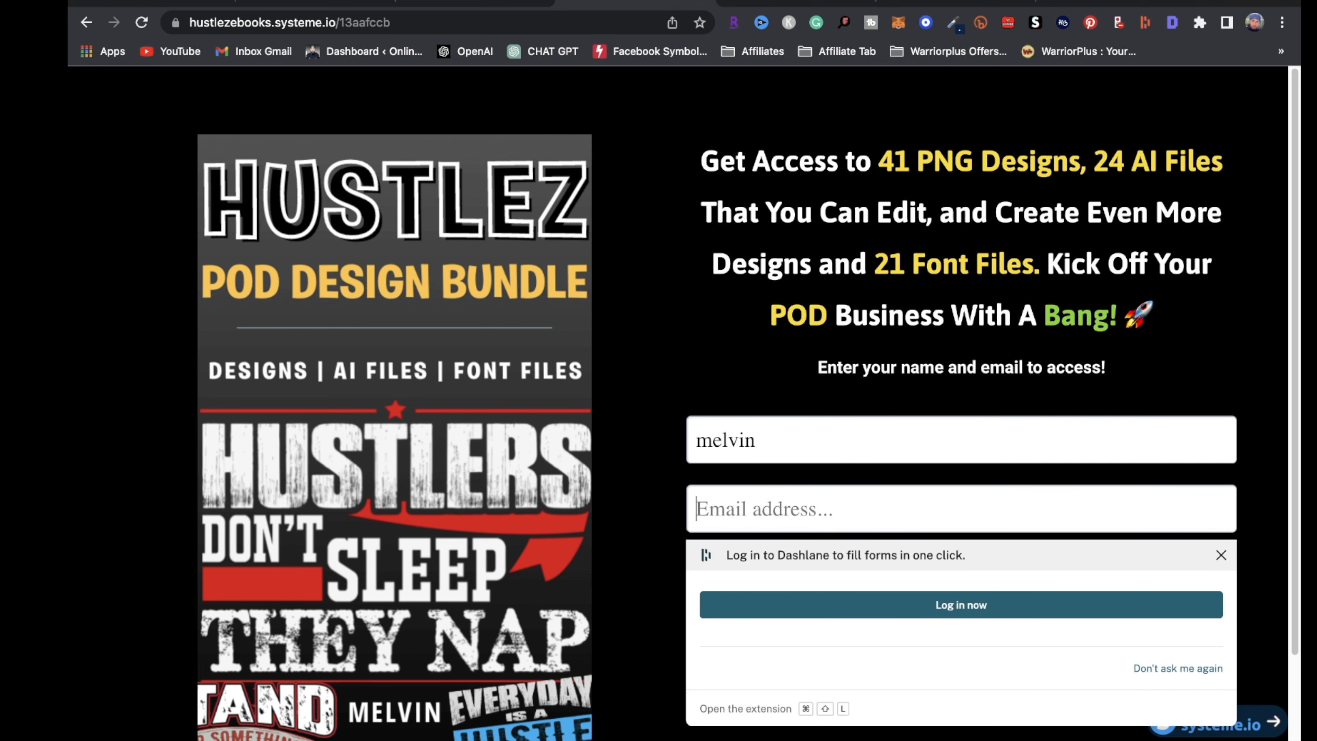
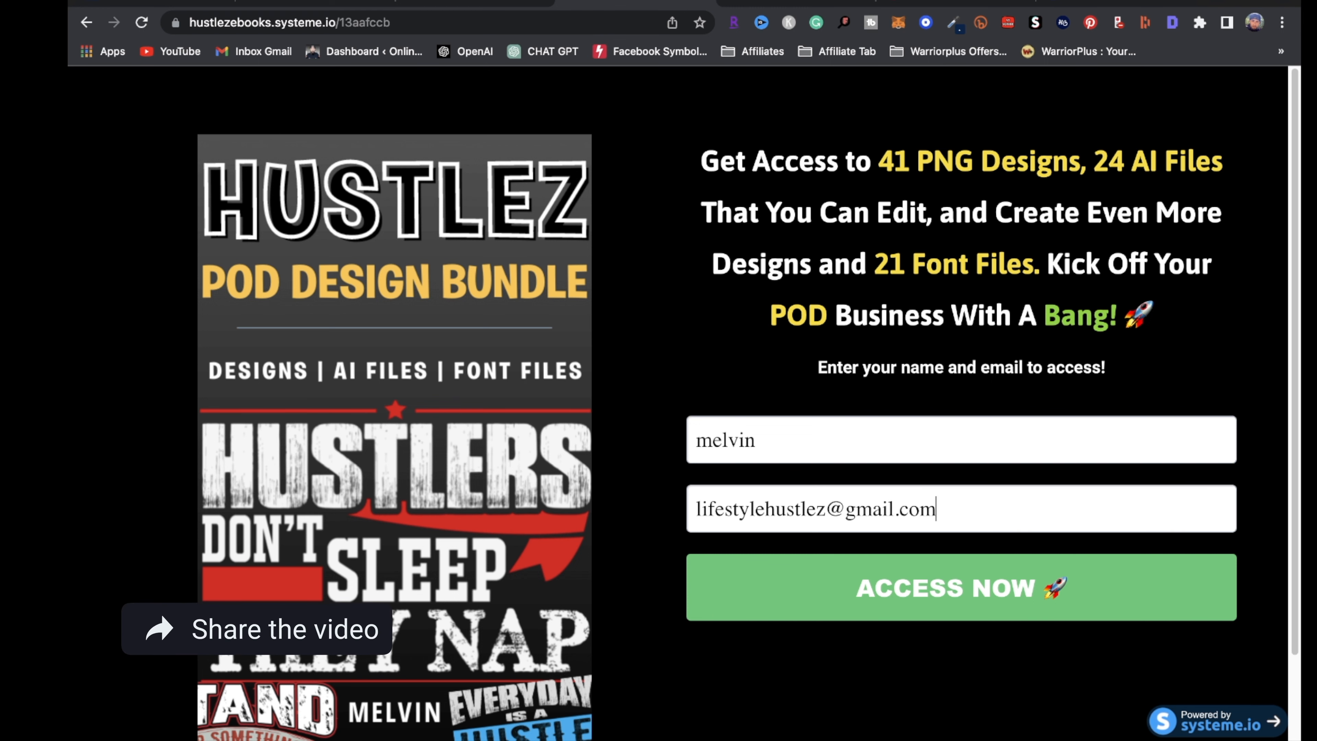
{"action": "left_click", "coordinate": [950, 596]}
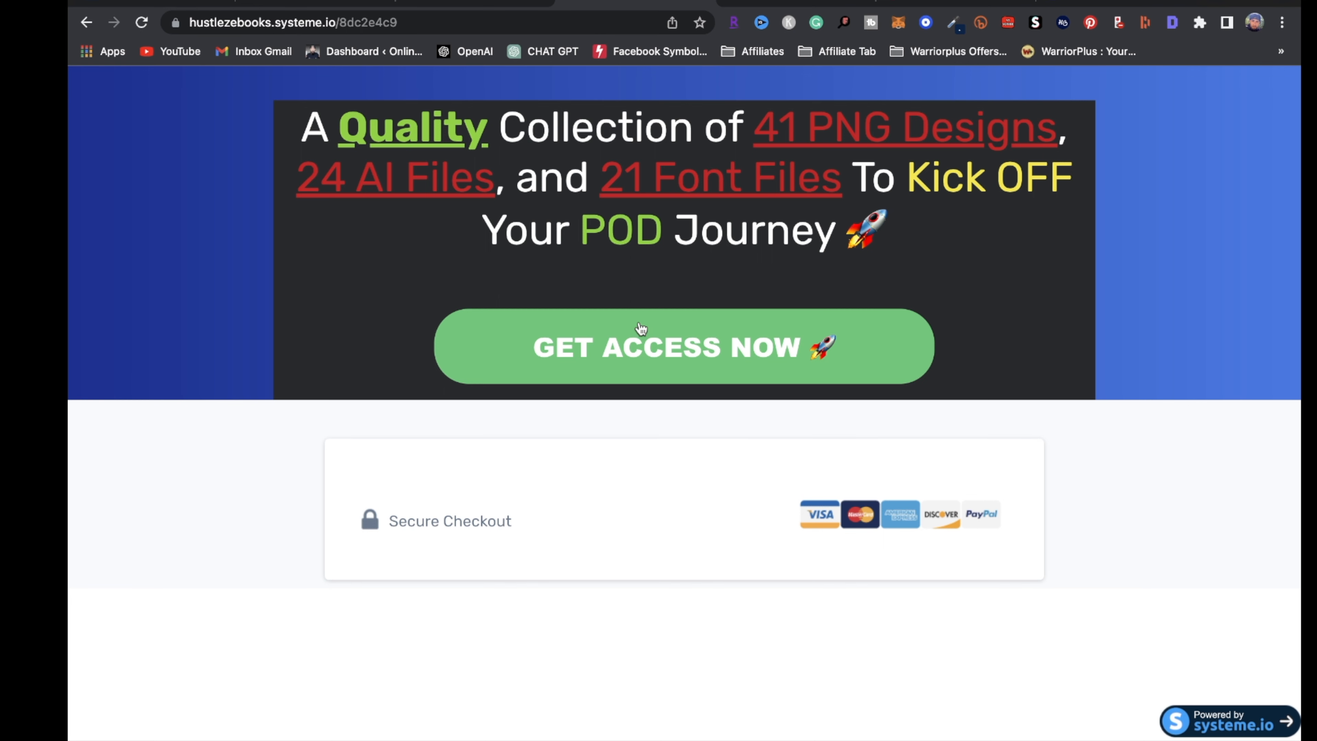
Open the Hustlez POD Design Bundle checkout page, review its form, and return to the Beacons tab
{"action": "left_click", "coordinate": [657, 360]}
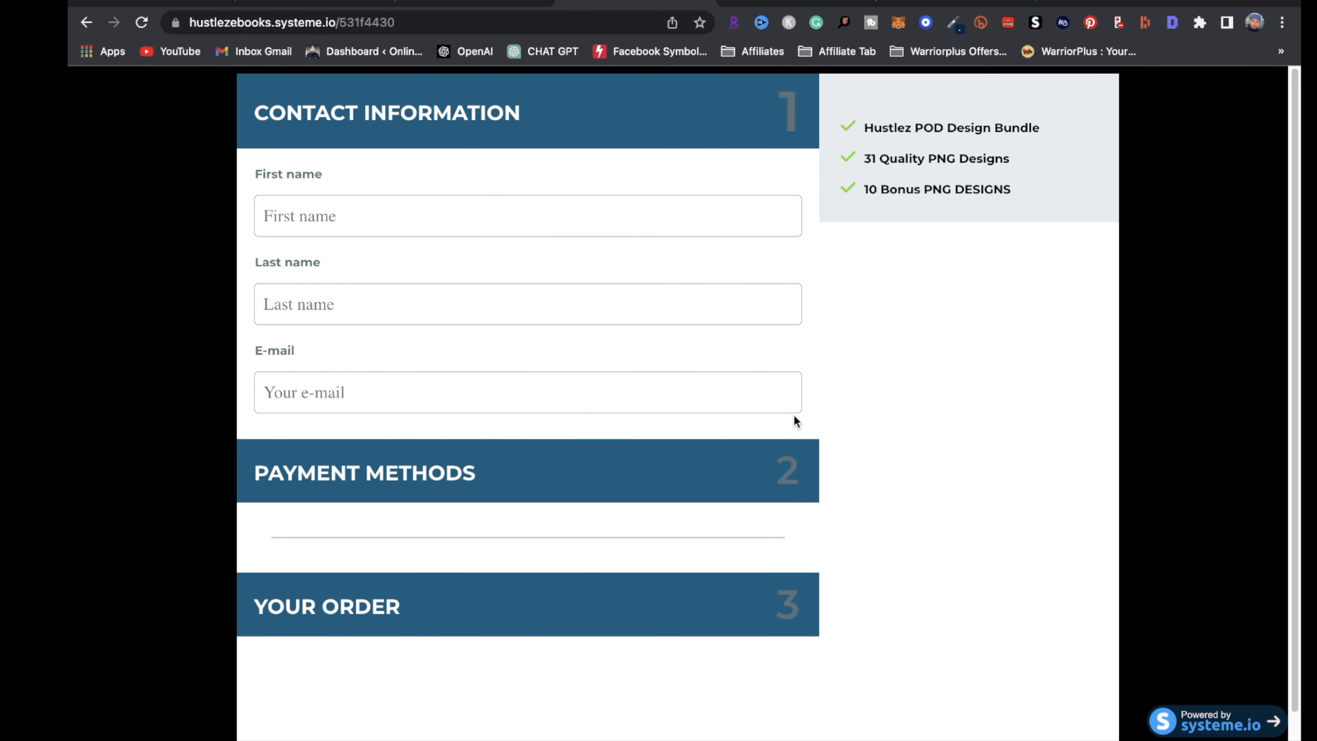
{"action": "scroll", "coordinate": [831, 580], "scroll_direction": "down", "scroll_amount": 1}
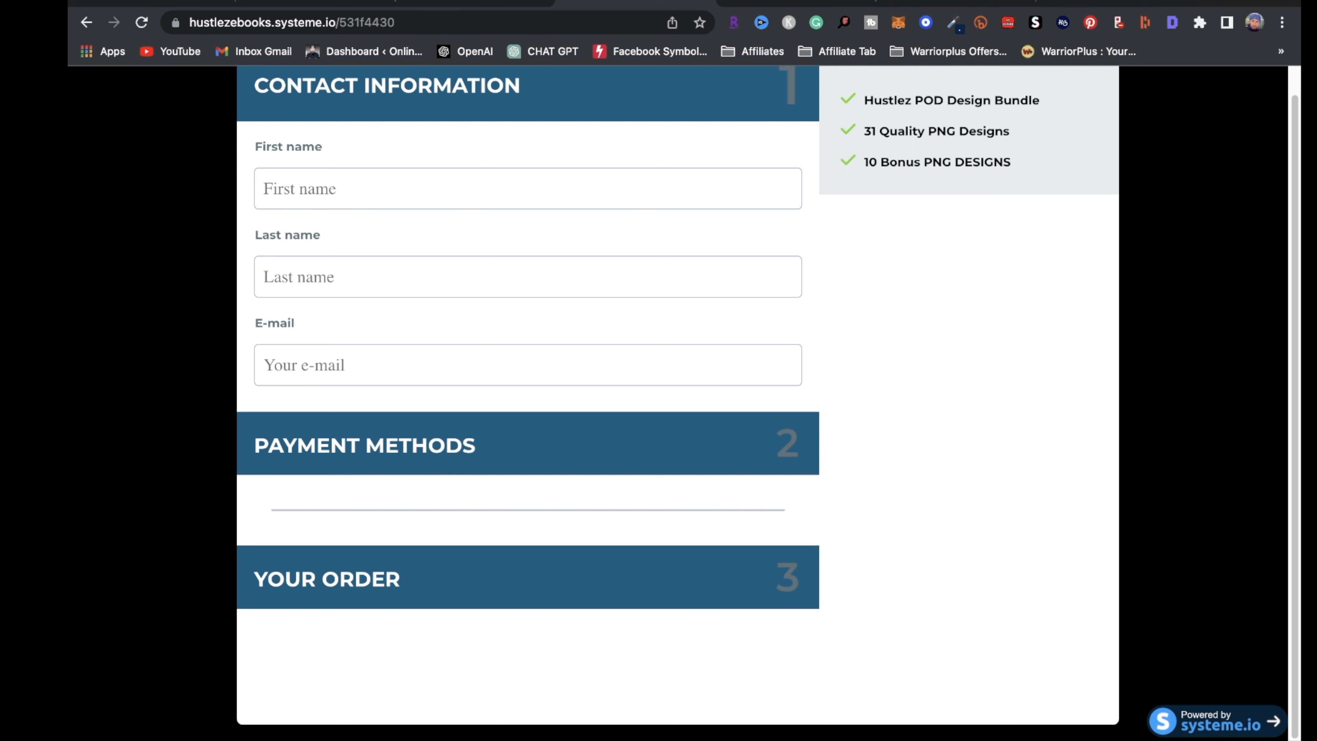
{"action": "left_click", "coordinate": [495, 3]}
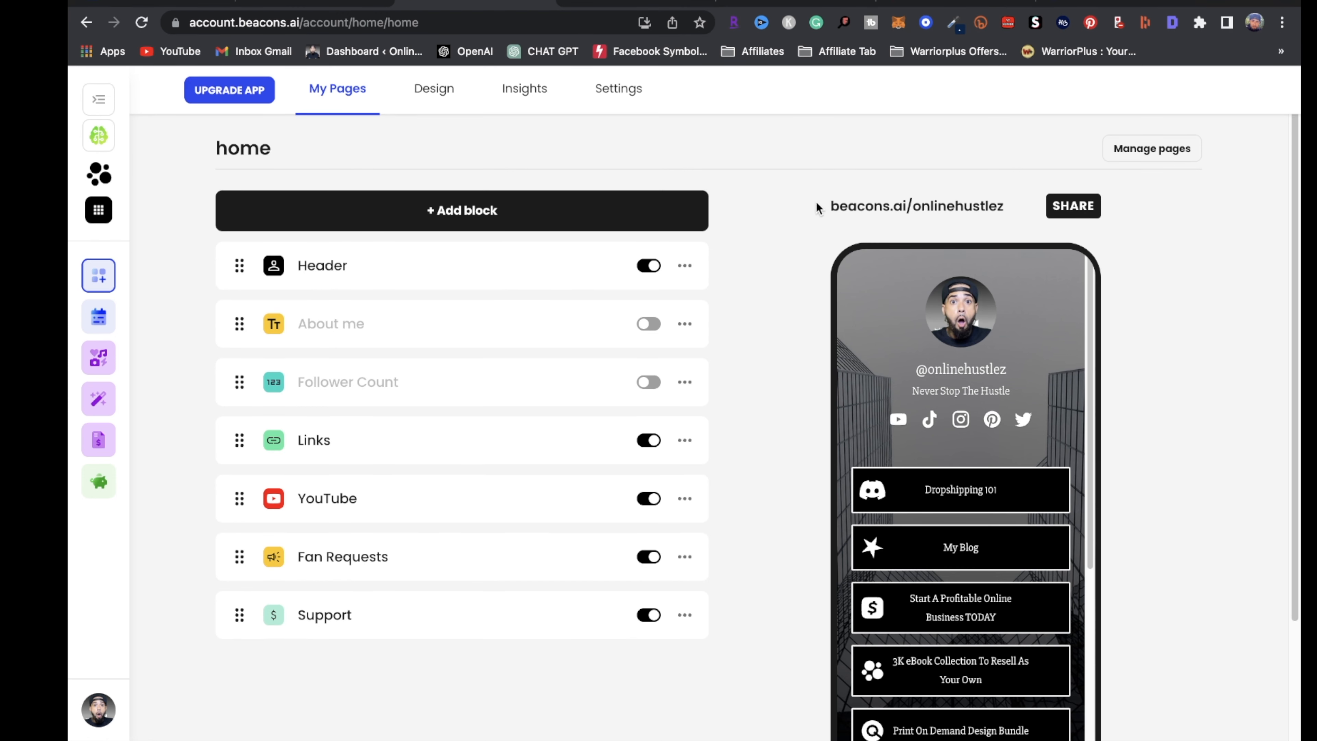
Select the beacons.ai/onlinehustlez page address and switch to the live public page
{"action": "left_click_drag", "start_coordinate": [822, 254], "coordinate": [986, 248]}
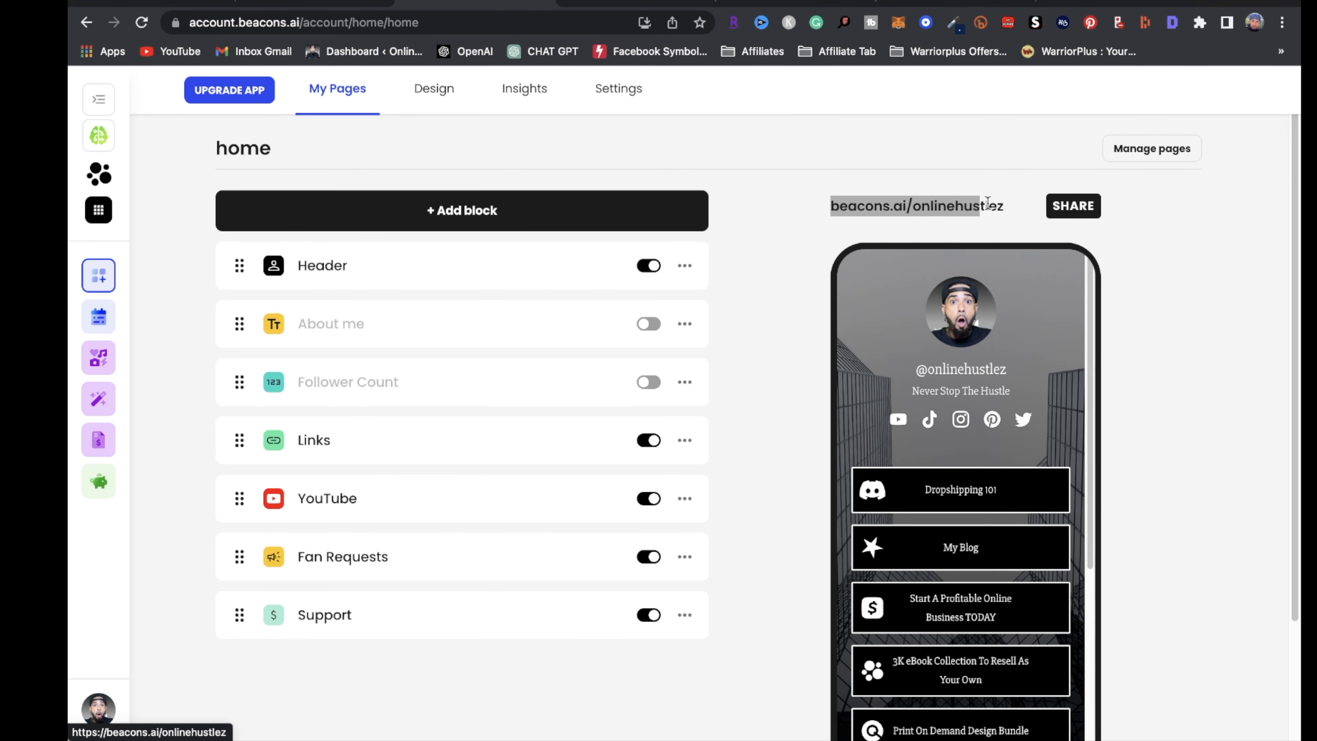
{"action": "left_click_drag", "start_coordinate": [987, 202], "coordinate": [1005, 218]}
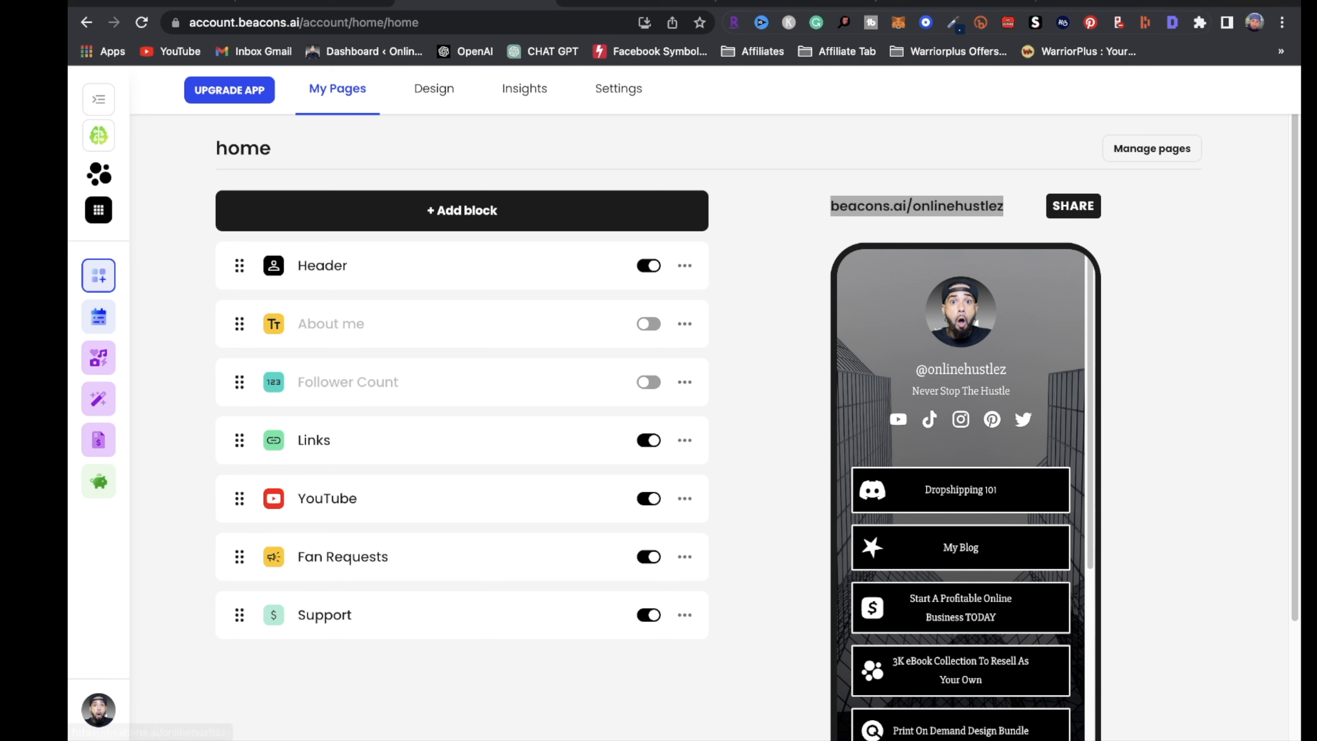
{"action": "left_click", "coordinate": [711, 6]}
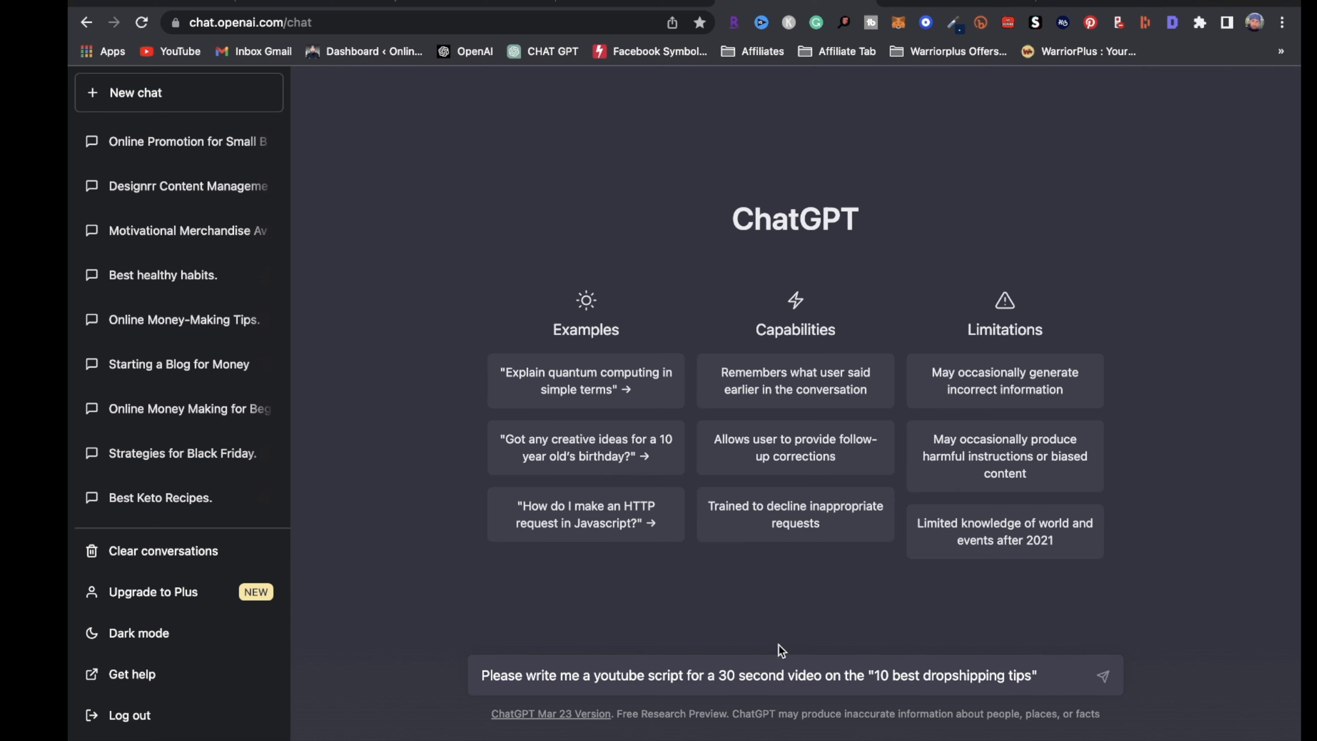
Send the 30-second dropshipping script prompt, then ask ChatGPT for 10 dropshipping tips for beginners
{"action": "left_click", "coordinate": [1105, 676]}
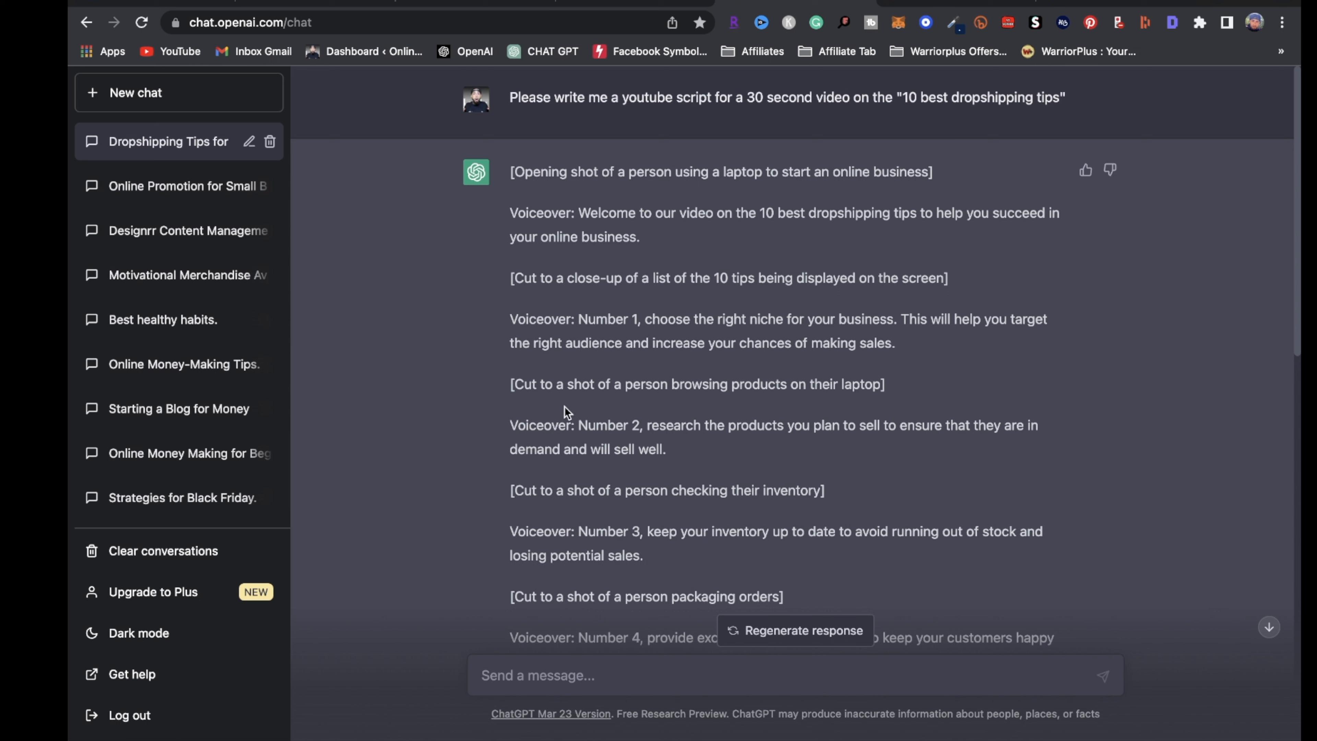
{"action": "left_click", "coordinate": [591, 676]}
{"action": "type", "text": "please give me 10"}
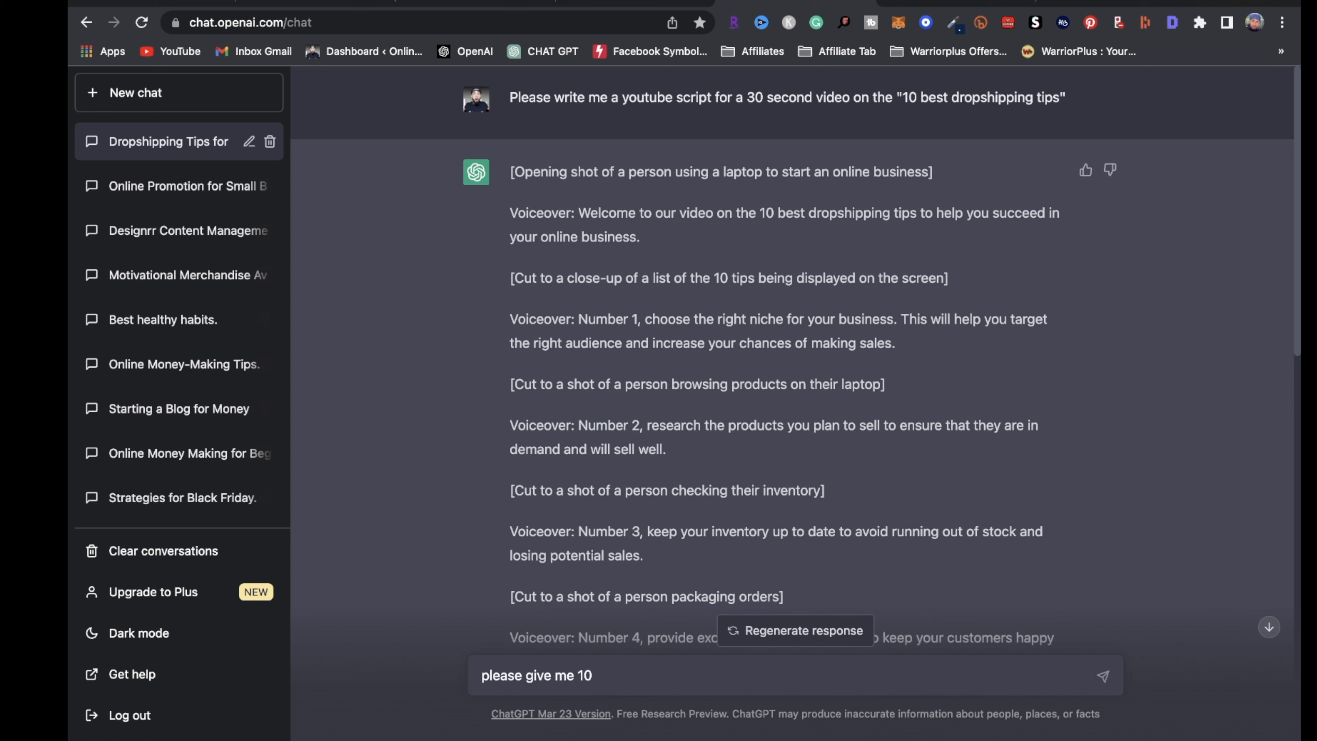
{"action": "type", "text": " dropshipping tips for beginne"}
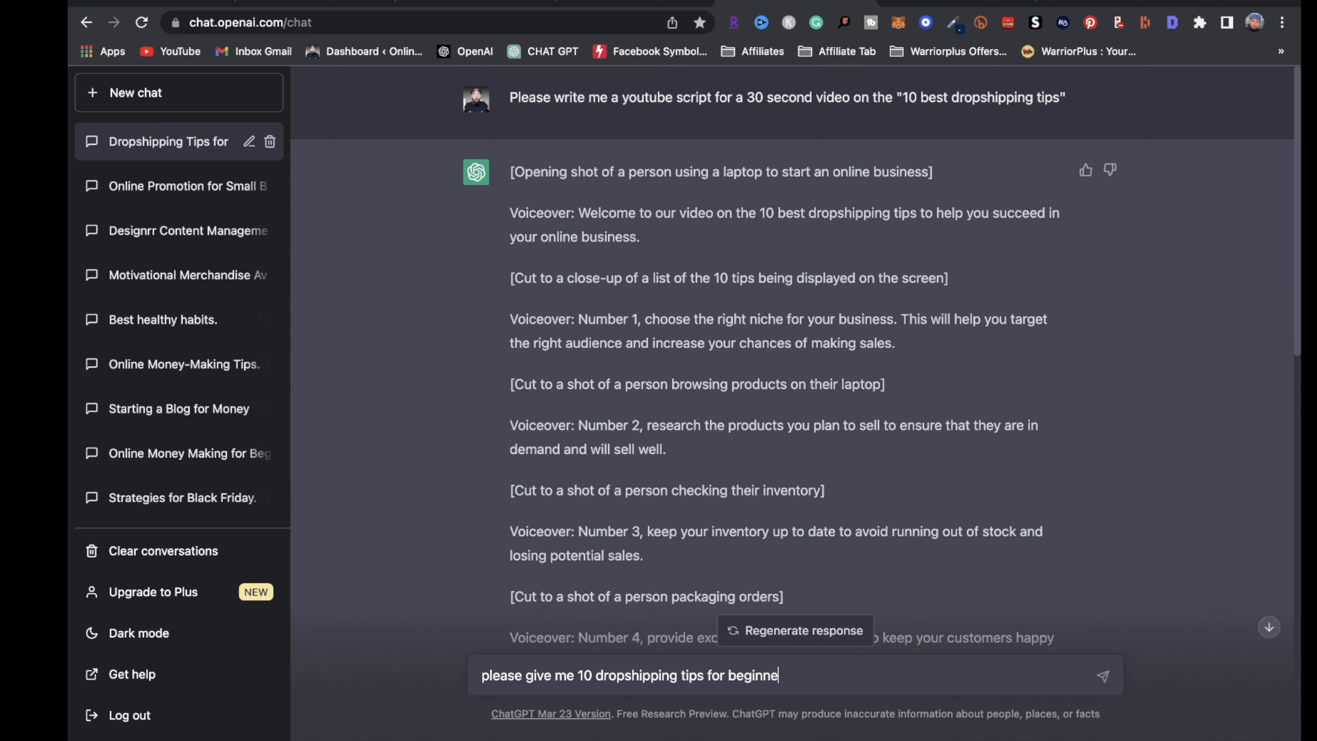
{"action": "key", "text": "Return"}
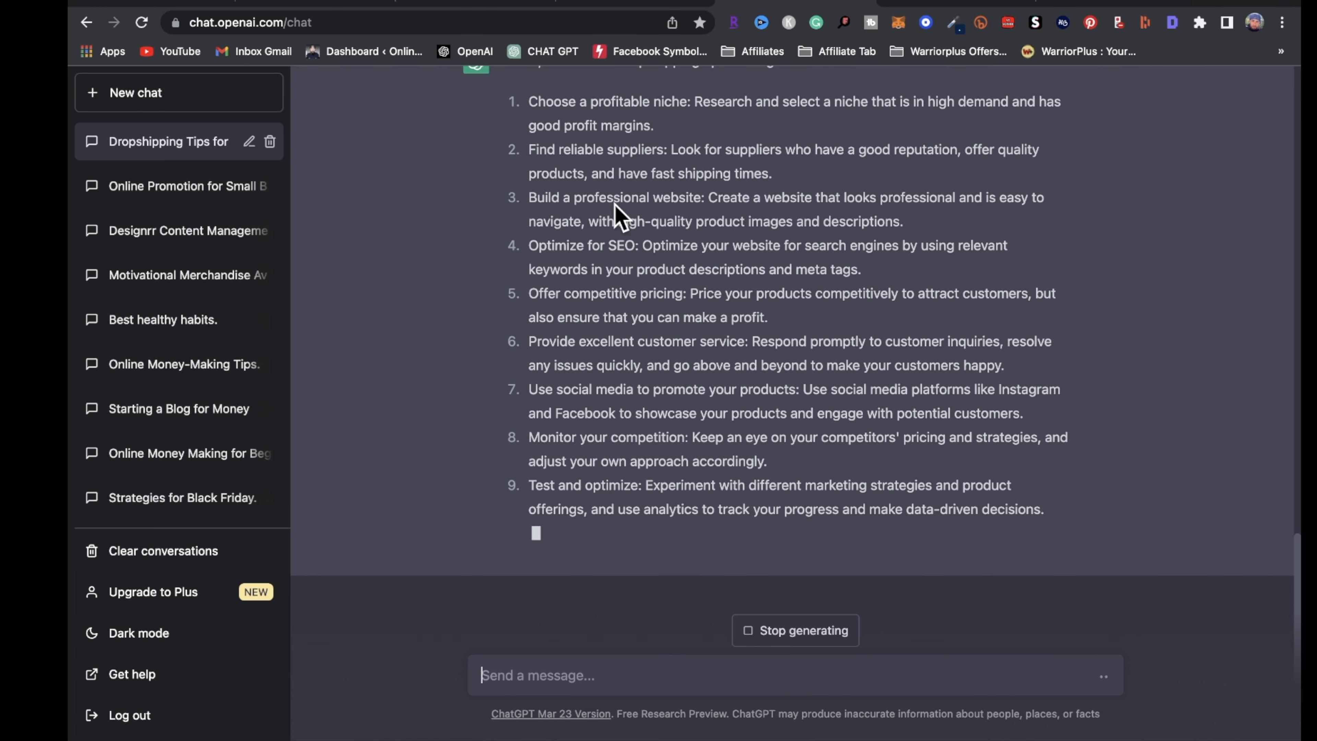
{"action": "scroll", "coordinate": [667, 332], "scroll_direction": "up", "scroll_amount": 1}
{"action": "scroll", "coordinate": [667, 332], "scroll_direction": "up", "scroll_amount": 3}
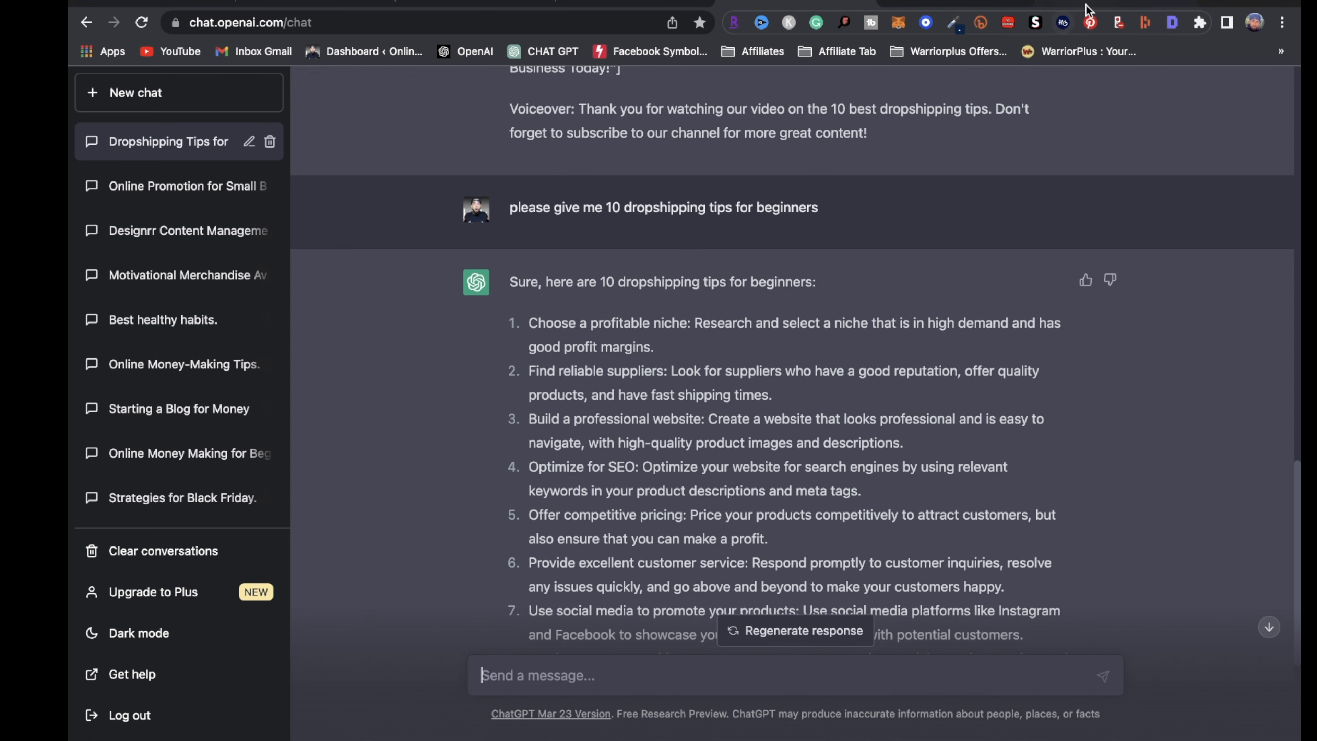
Load the InVideo site in a new browser tab
{"action": "left_click", "coordinate": [1219, 1]}
{"action": "type", "text": "invideo"}
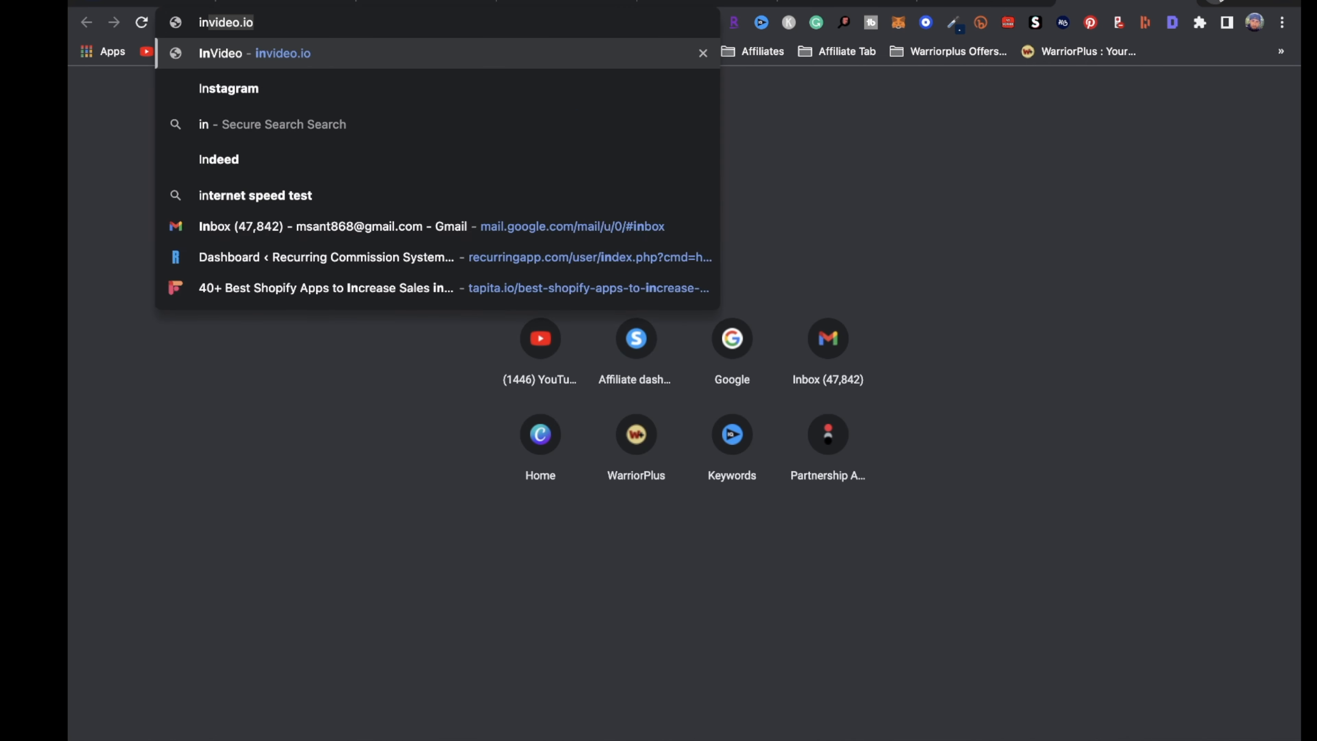
{"action": "key", "text": "Return"}
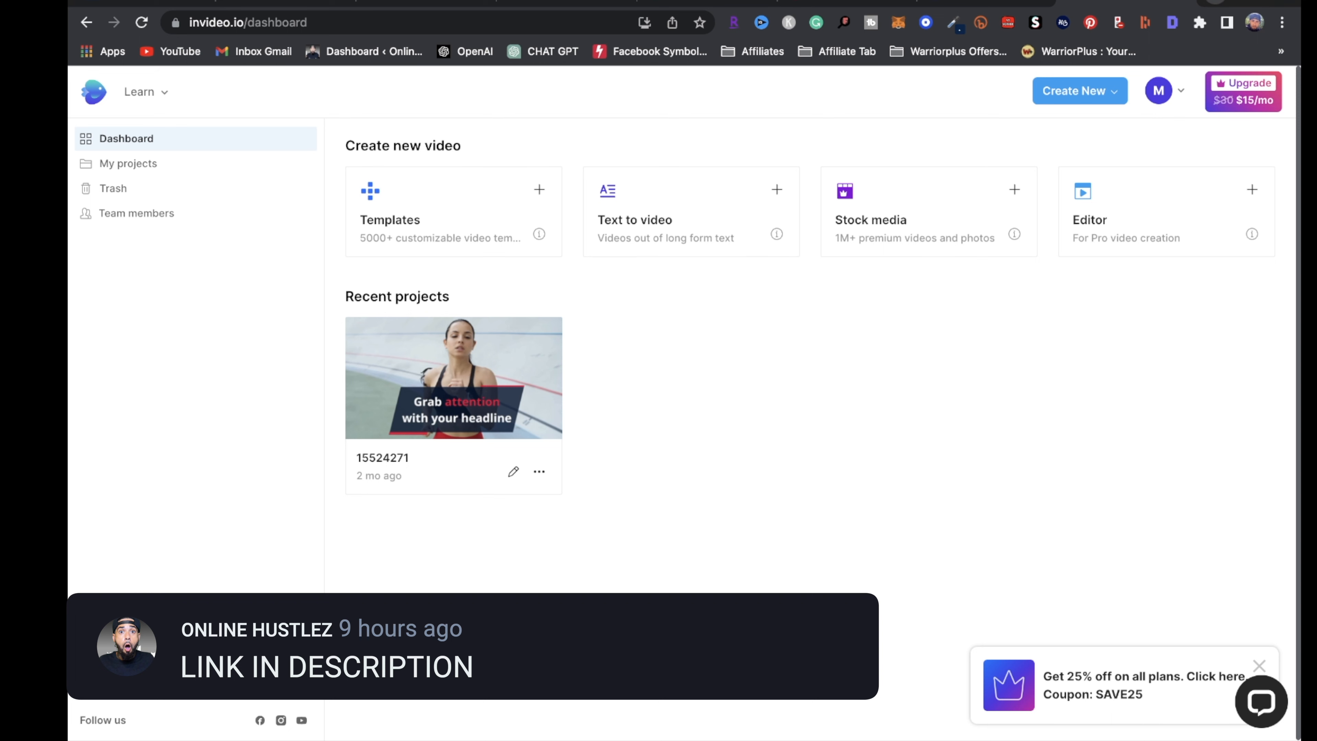
Open the Pictory login page in another tab, then return to the InVideo dashboard
{"action": "left_click", "coordinate": [1210, 2]}
{"action": "type", "text": "PICtory.ai"}
{"action": "key", "text": "Return"}
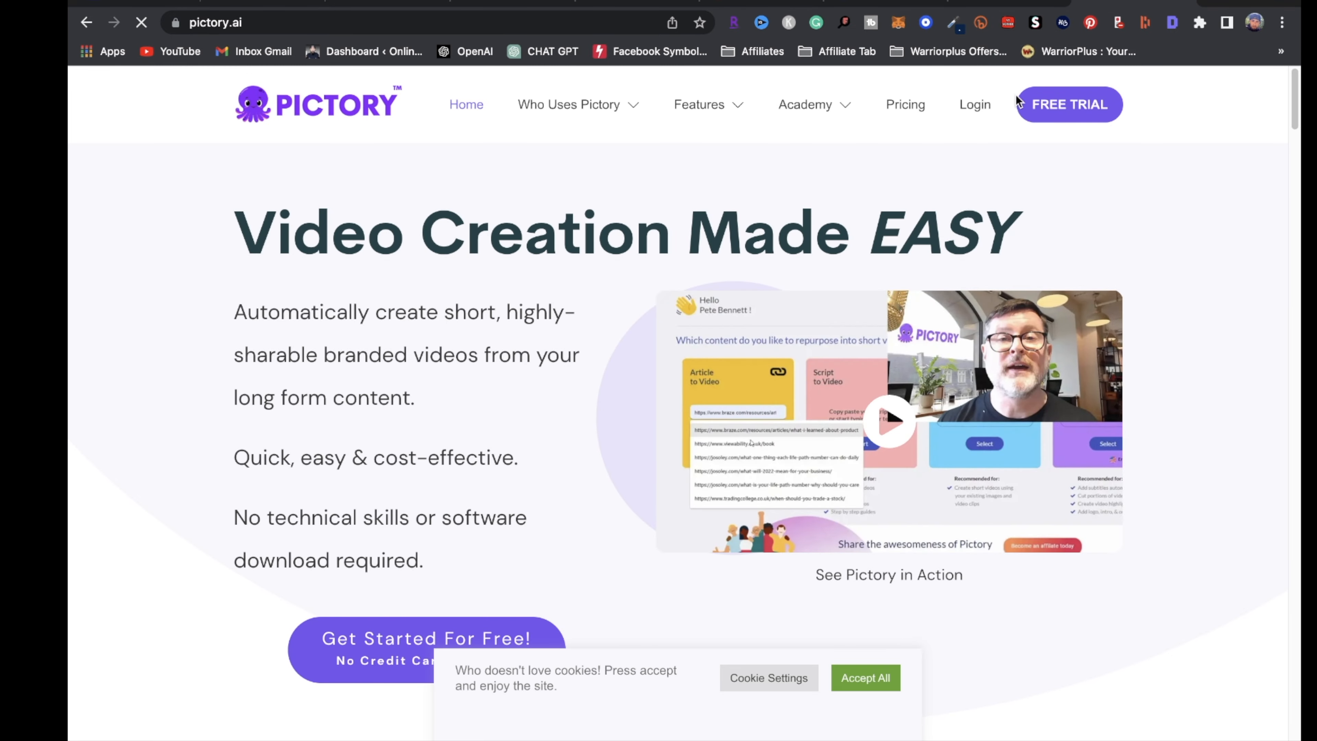
{"action": "left_click", "coordinate": [973, 107]}
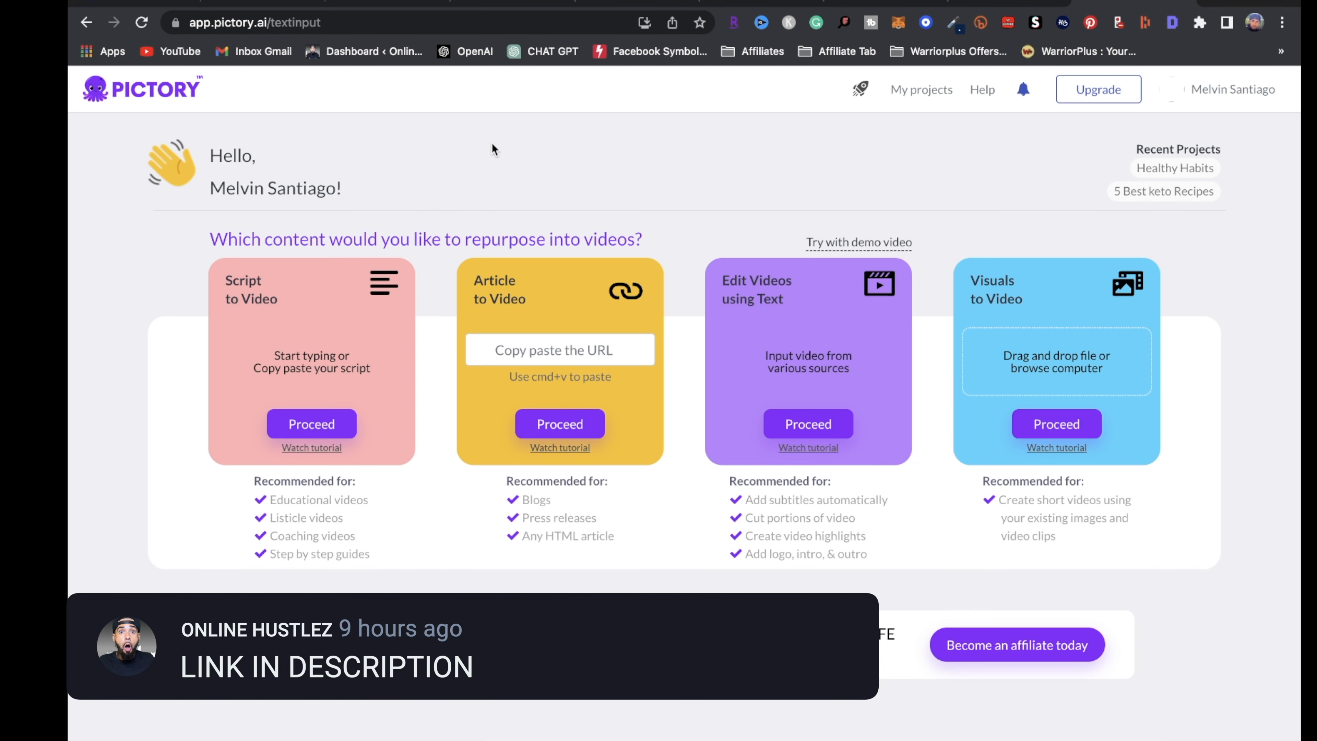
{"action": "left_click", "coordinate": [1014, 2]}
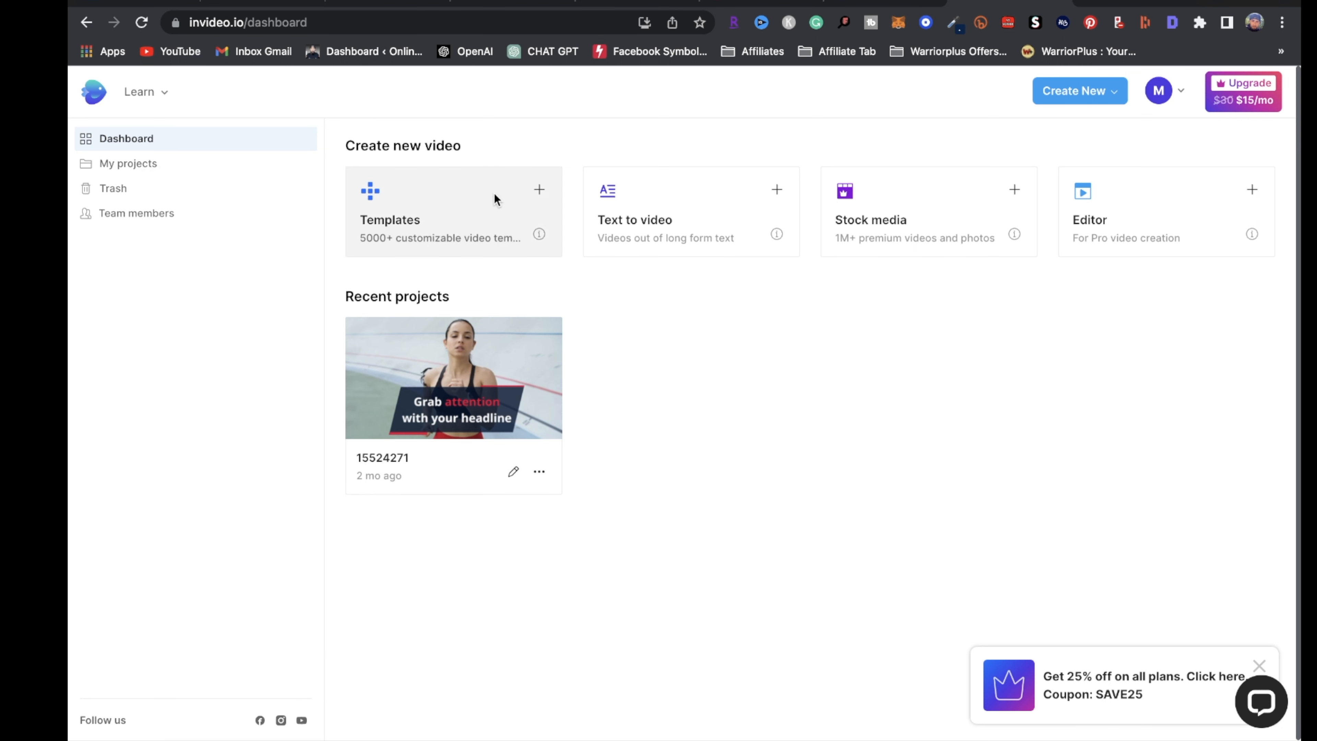
Start a Text to video project from the Informational Technology Video template in Portrait (9:16)
{"action": "left_click", "coordinate": [639, 233]}
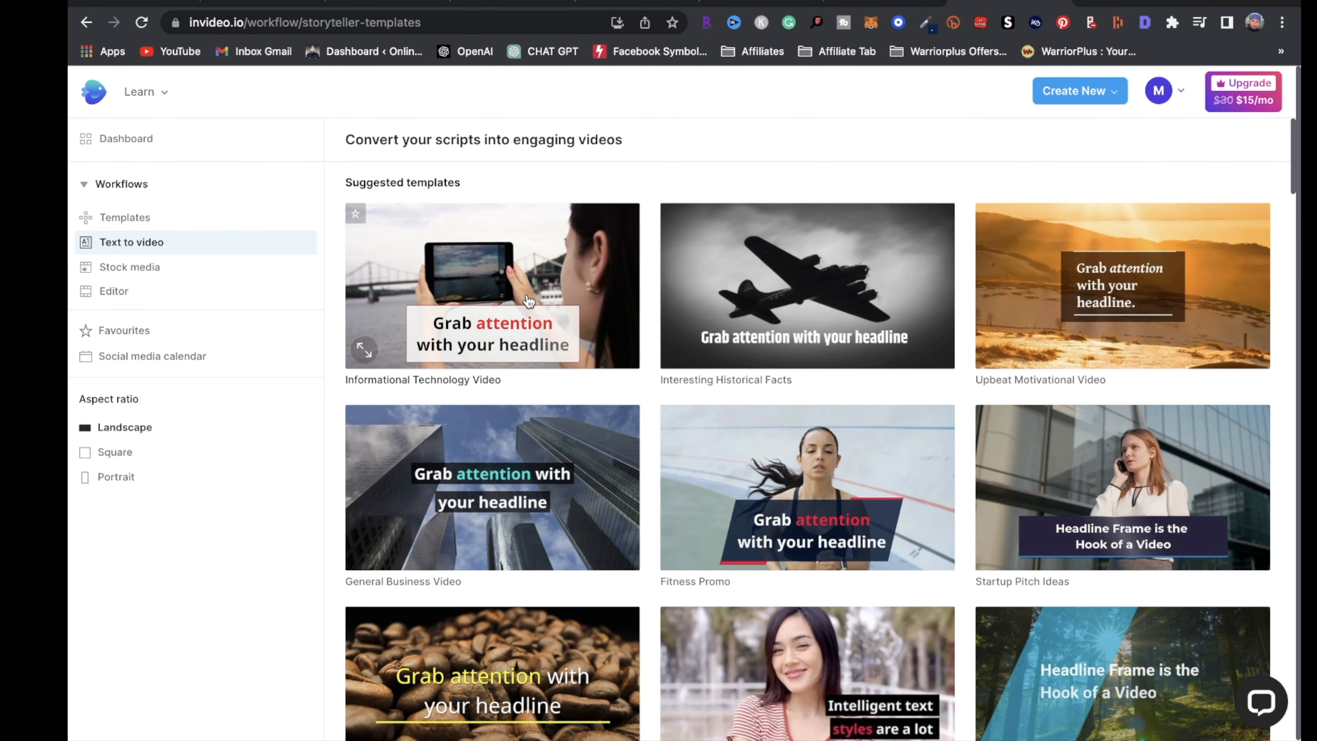
{"action": "left_click", "coordinate": [526, 301]}
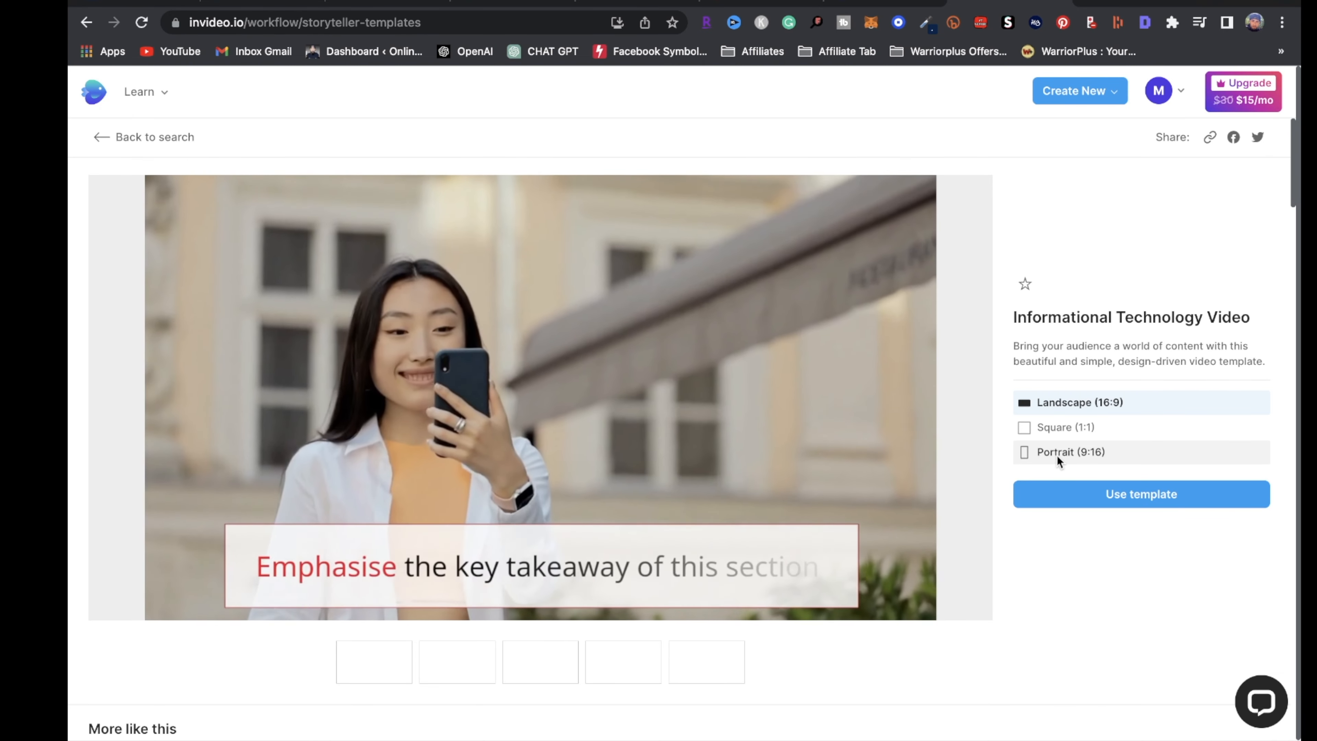
{"action": "left_click", "coordinate": [1056, 455]}
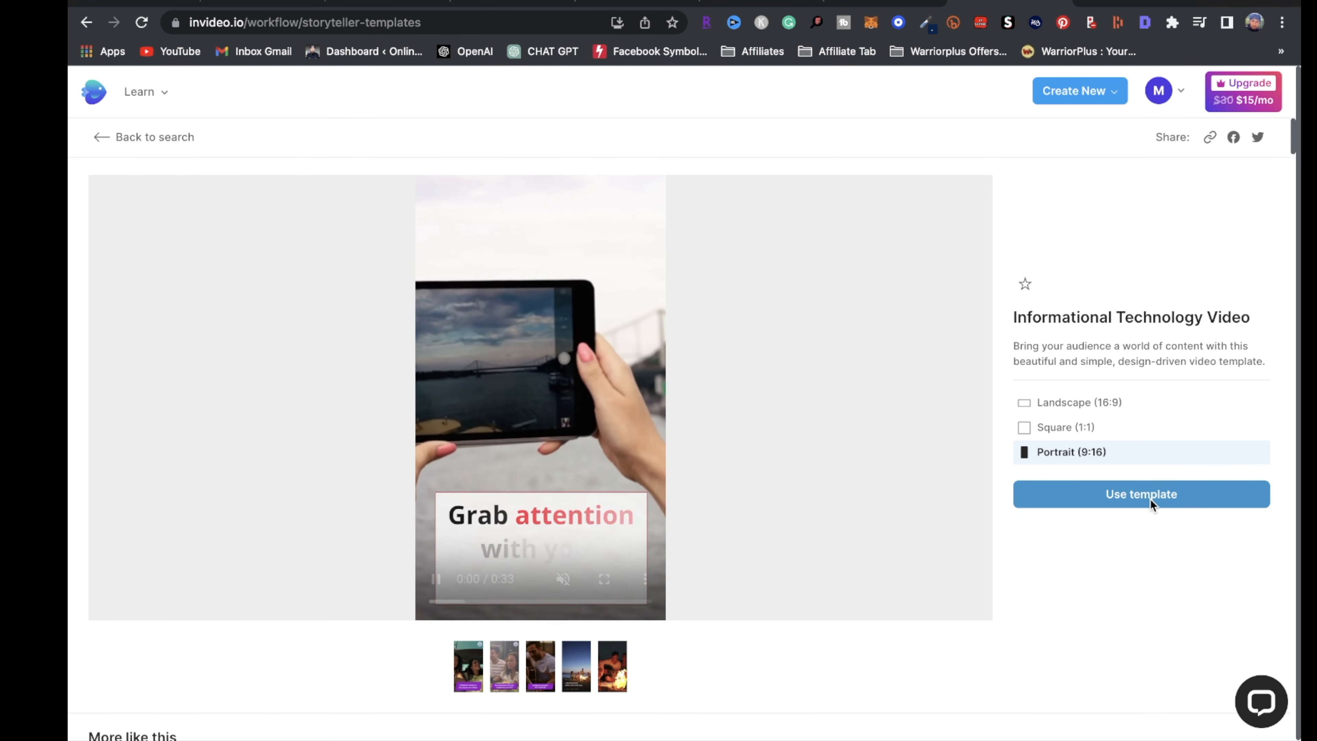
{"action": "left_click", "coordinate": [1160, 494]}
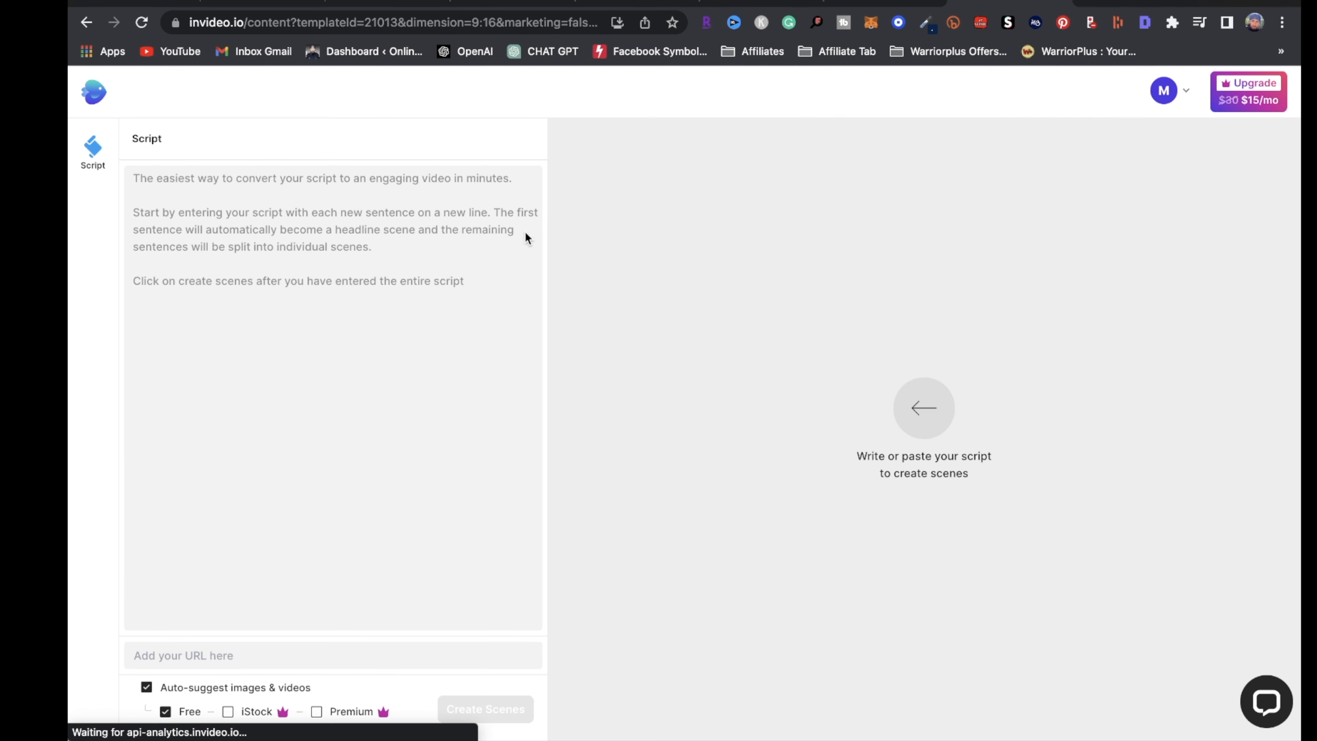
{"action": "left_click", "coordinate": [160, 176]}
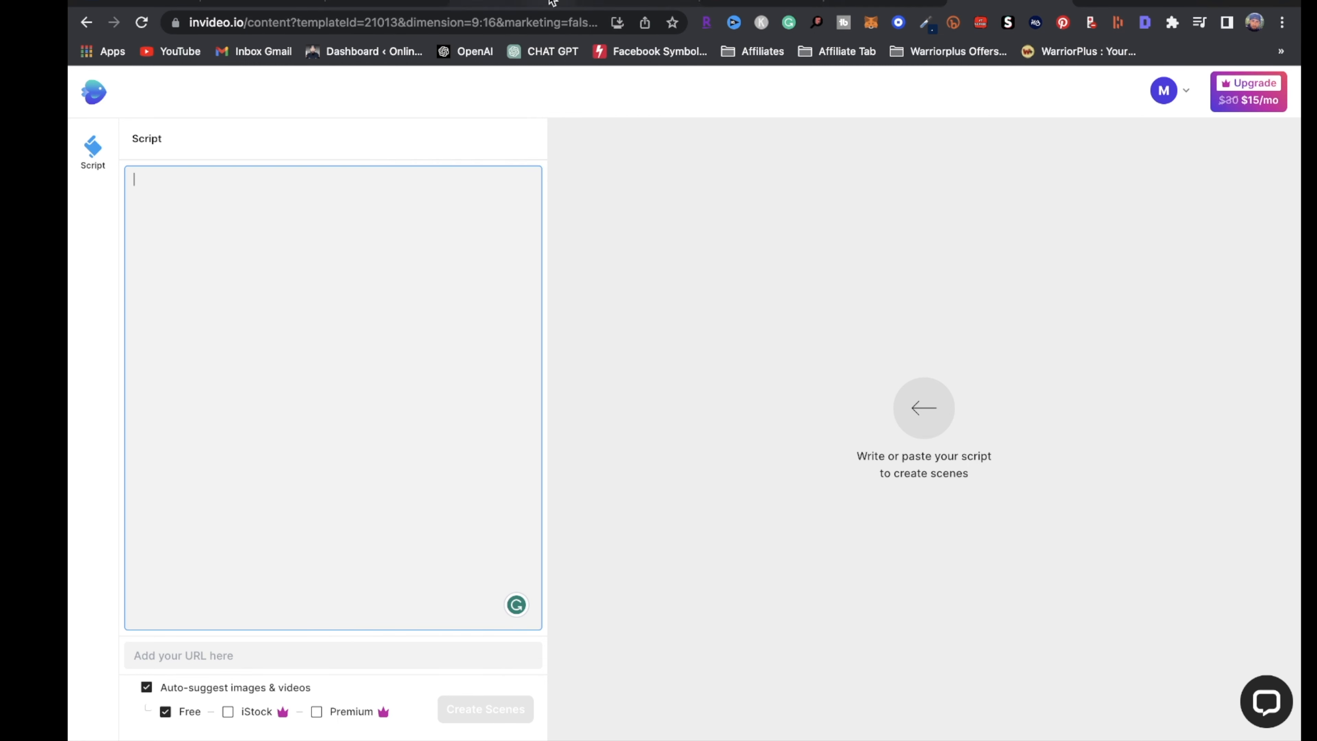
Paste the ChatGPT heading into the script as the title '10 Dropshipping Tips For Beginners'
{"action": "left_click", "coordinate": [625, 4]}
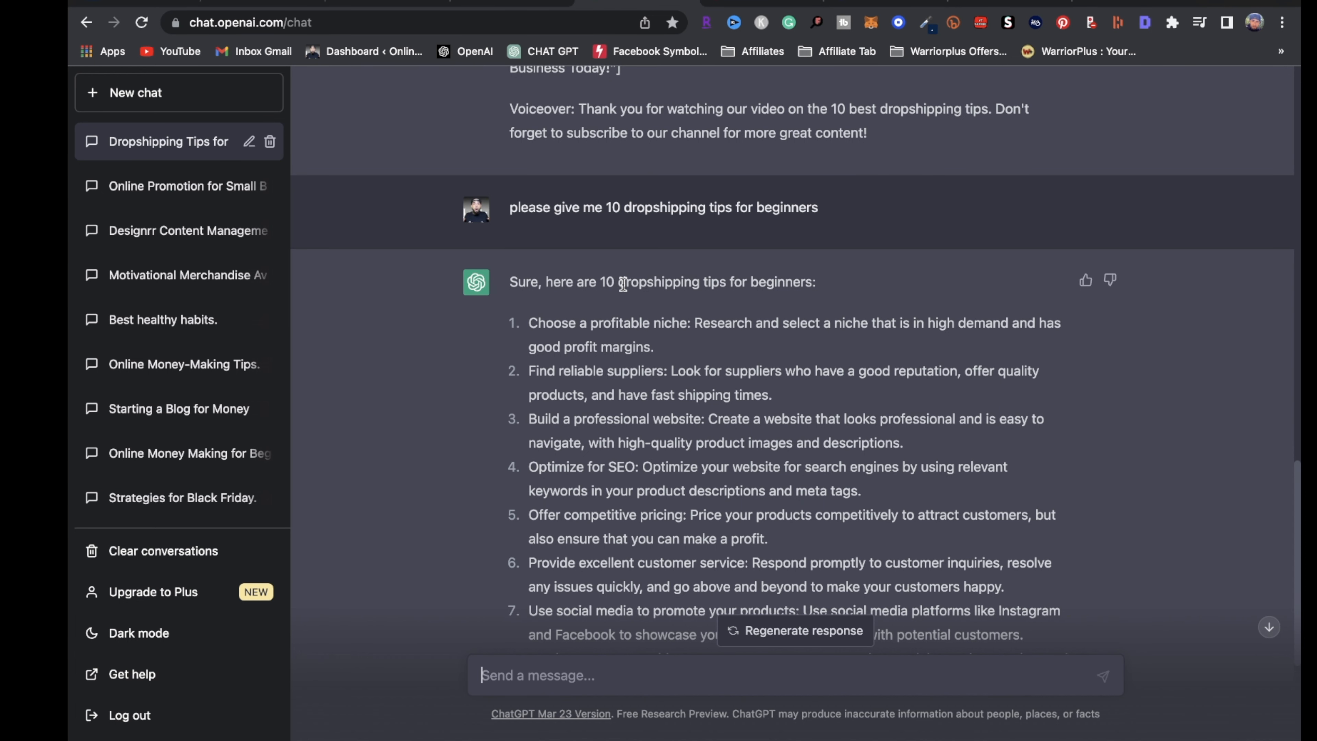
{"action": "left_click_drag", "start_coordinate": [603, 282], "coordinate": [781, 280]}
{"action": "left_click", "coordinate": [971, 3]}
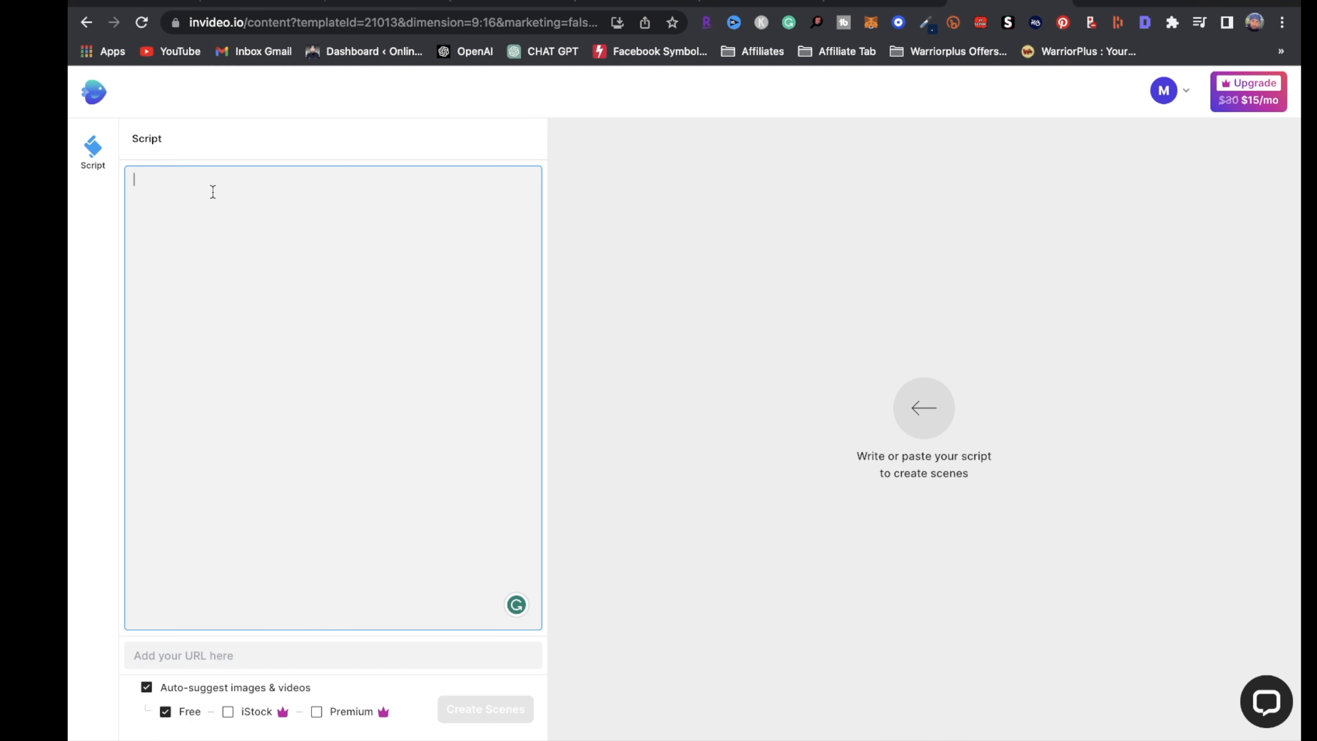
{"action": "type", "text": "10 dropshipping tips for beginners"}
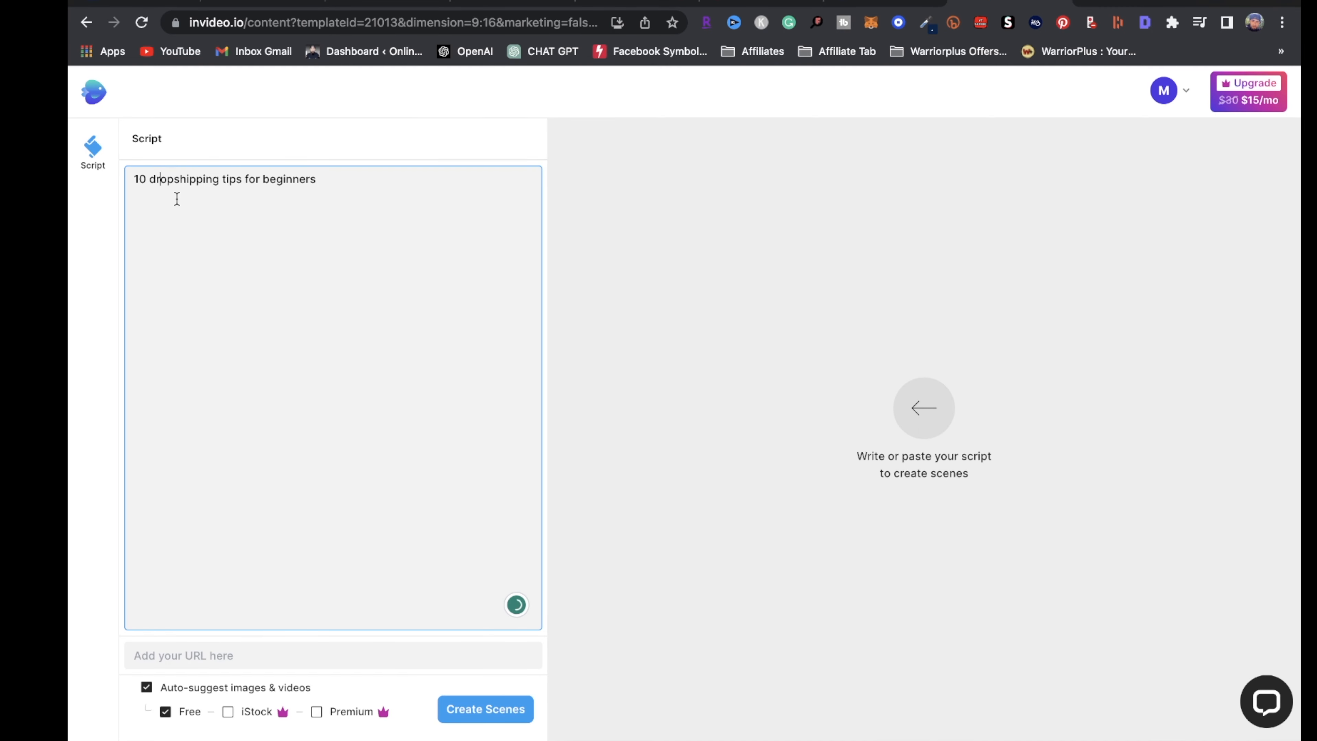
{"action": "left_click", "coordinate": [156, 178]}
{"action": "key", "text": "BackSpace"}
{"action": "type", "text": "D"}
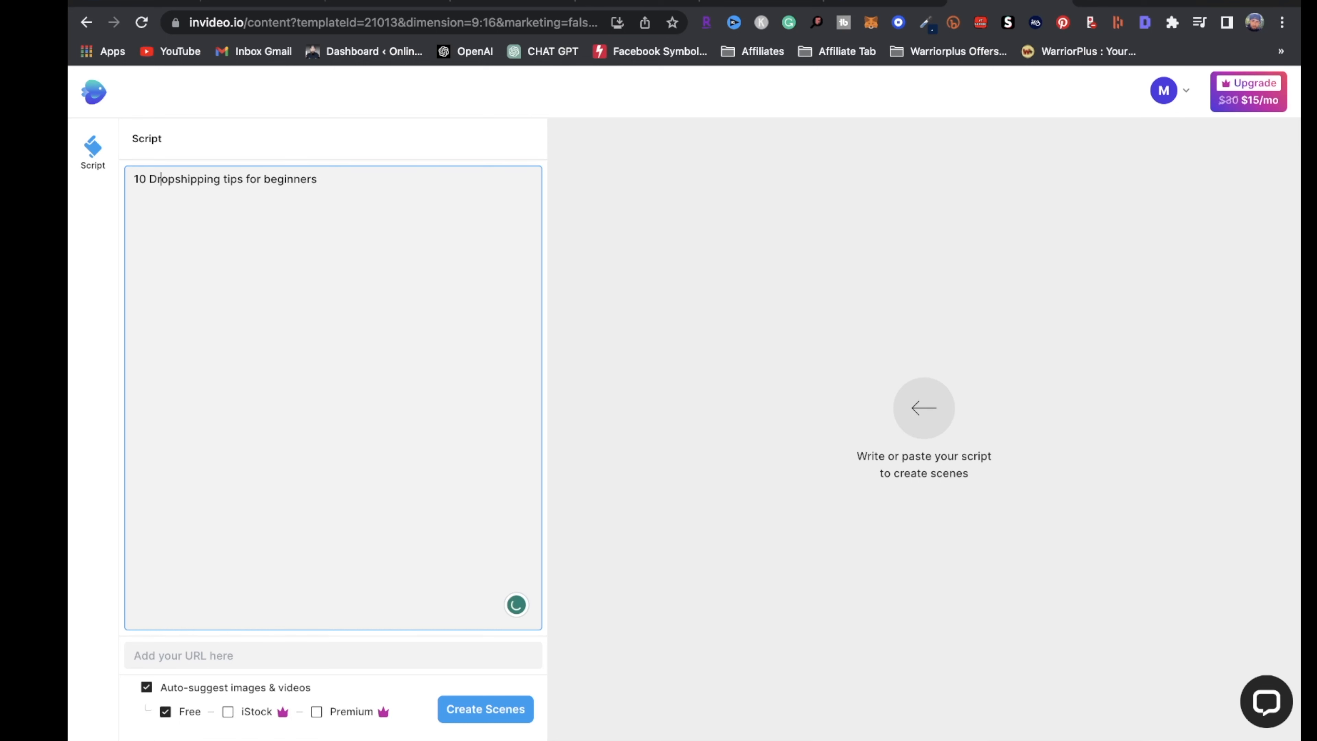
{"action": "key", "text": "Return"}
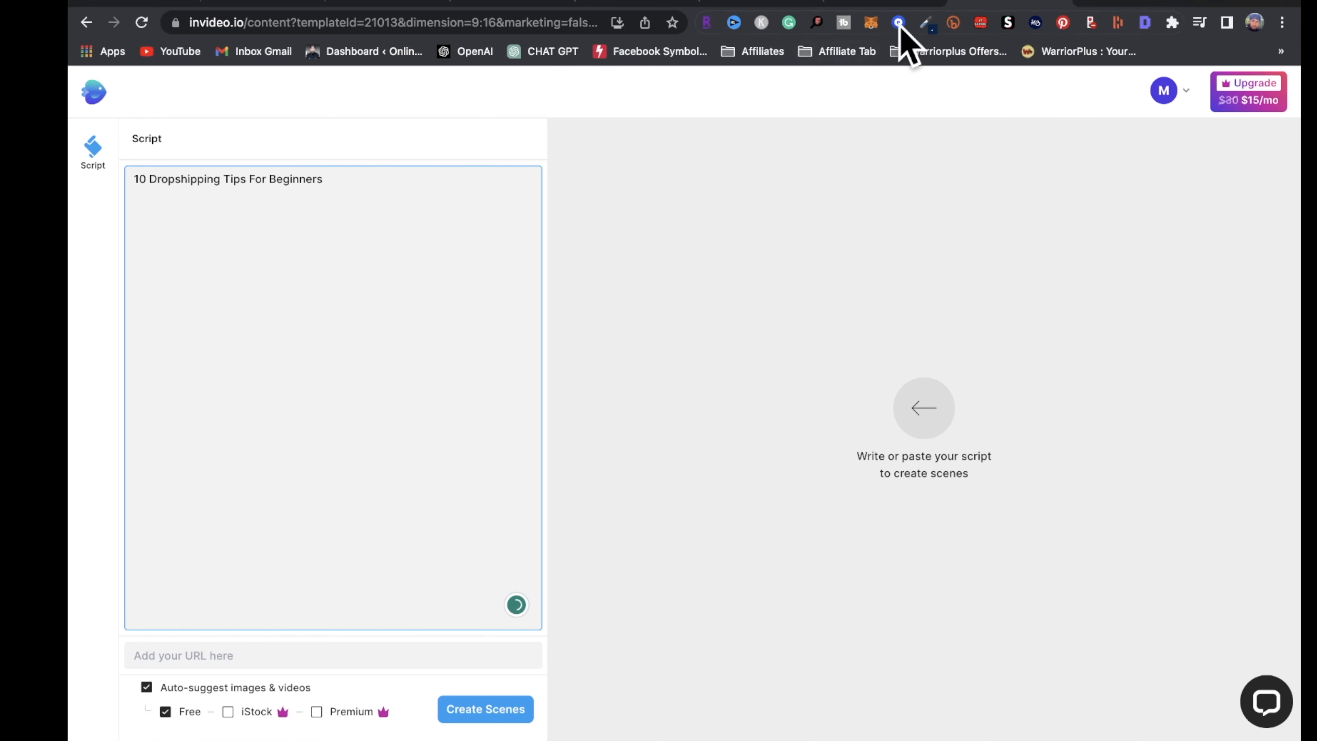
Paste the ten ChatGPT tips under the title, number the first tip, and create scenes
{"action": "left_click", "coordinate": [669, 2]}
{"action": "scroll", "coordinate": [868, 440], "scroll_direction": "down", "scroll_amount": 1}
{"action": "scroll", "coordinate": [876, 467], "scroll_direction": "down", "scroll_amount": 3}
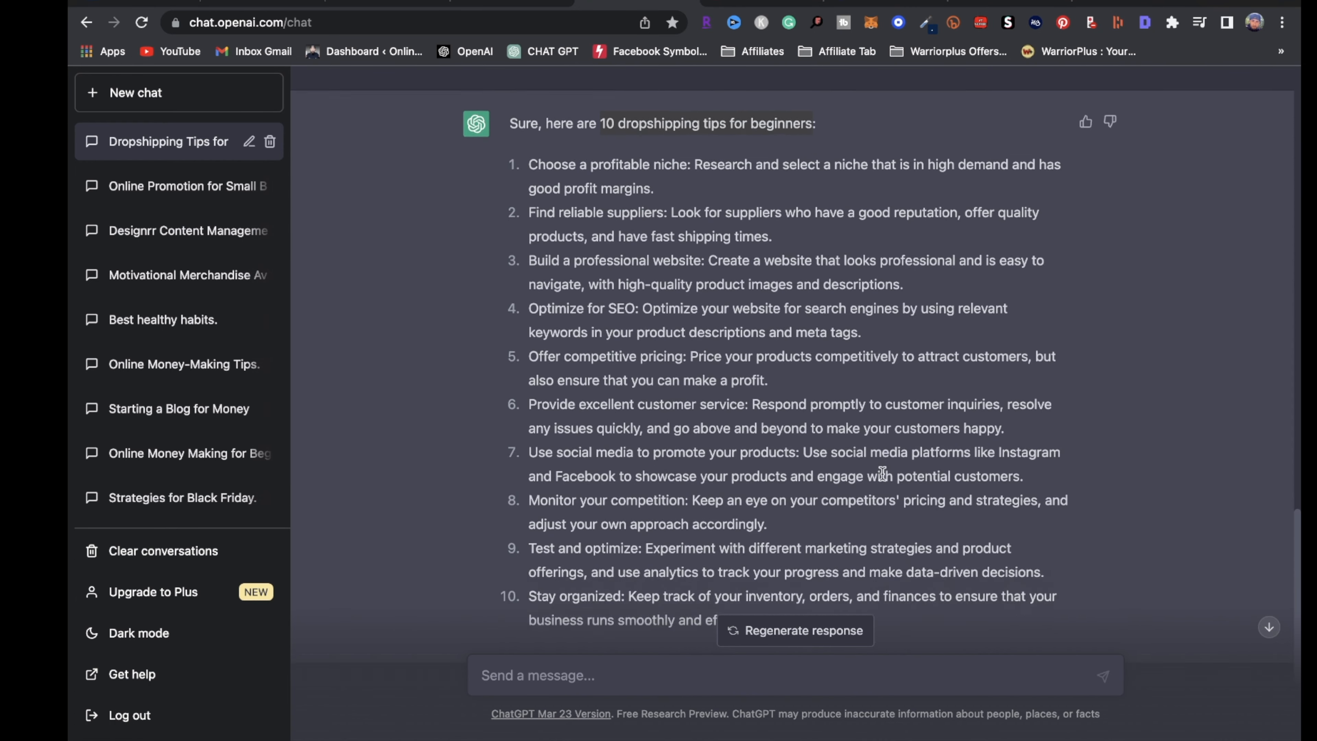
{"action": "left_click_drag", "start_coordinate": [807, 545], "coordinate": [570, 176]}
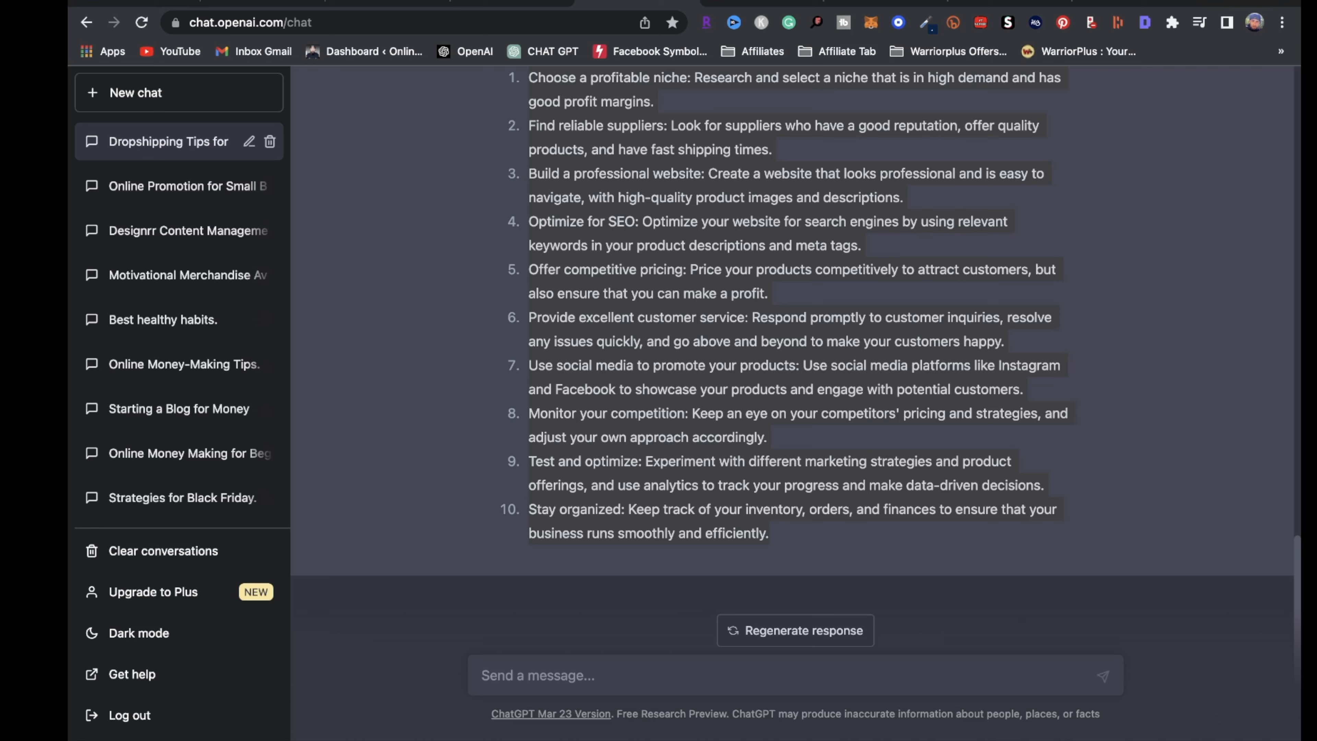
{"action": "left_click", "coordinate": [993, 2]}
{"action": "key", "text": "super+v"}
{"action": "scroll", "coordinate": [332, 337], "scroll_direction": "up", "scroll_amount": 8}
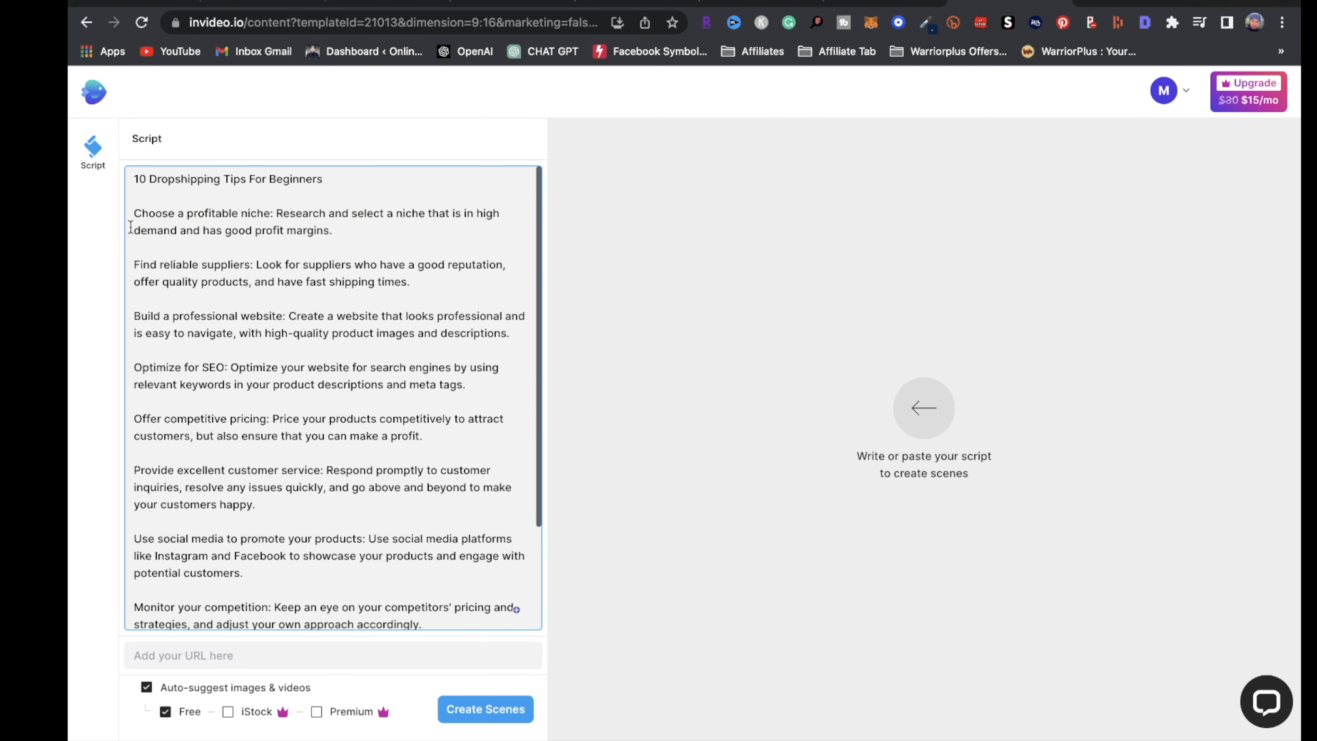
{"action": "left_click", "coordinate": [134, 213]}
{"action": "type", "text": "1."}
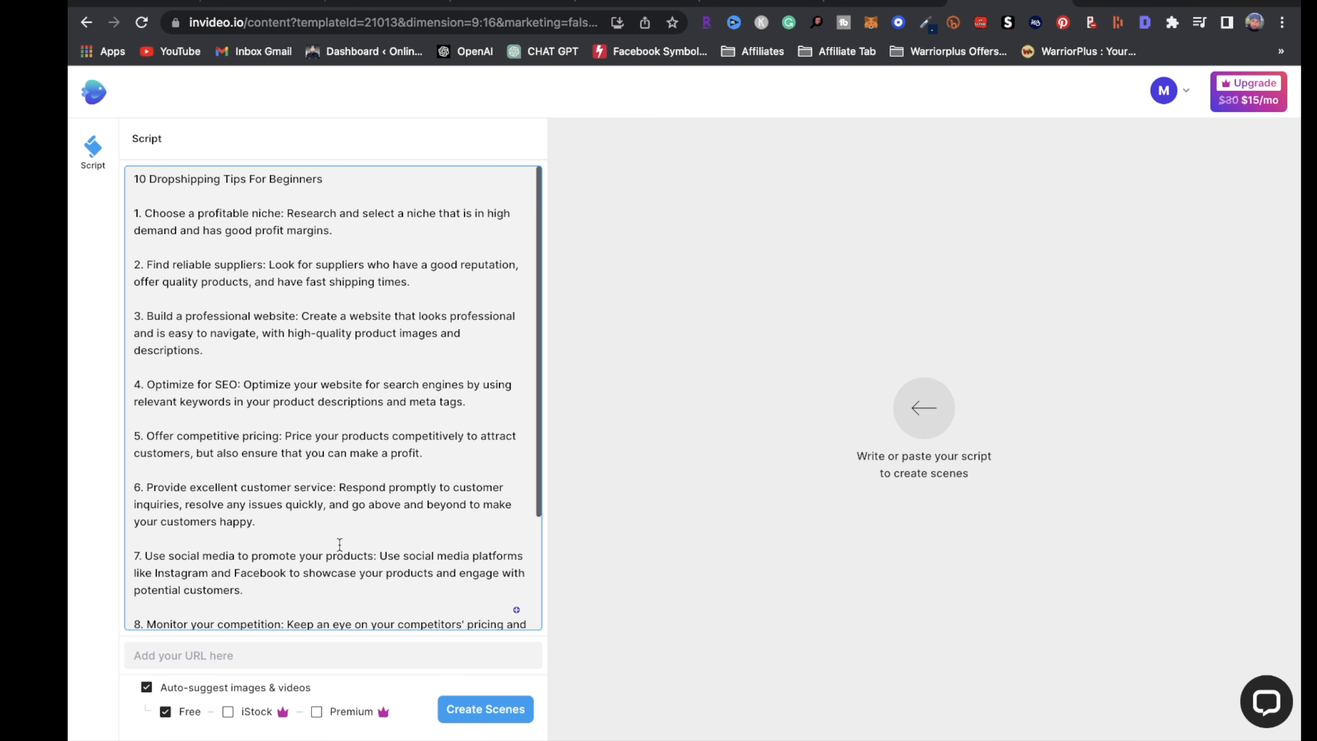
{"action": "left_click", "coordinate": [508, 708]}
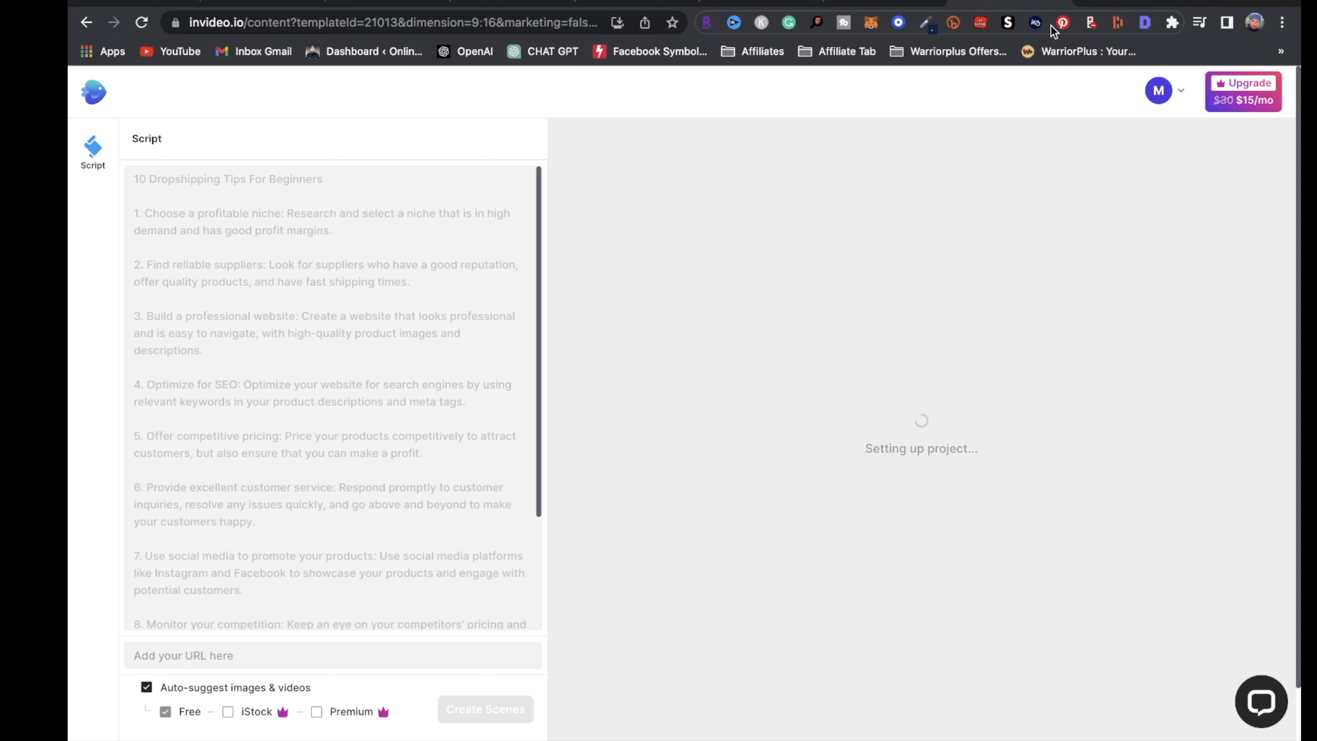
Start an empty Pictory Script to Video project, then return to the ChatGPT dropshipping chat
{"action": "left_click", "coordinate": [1112, 4]}
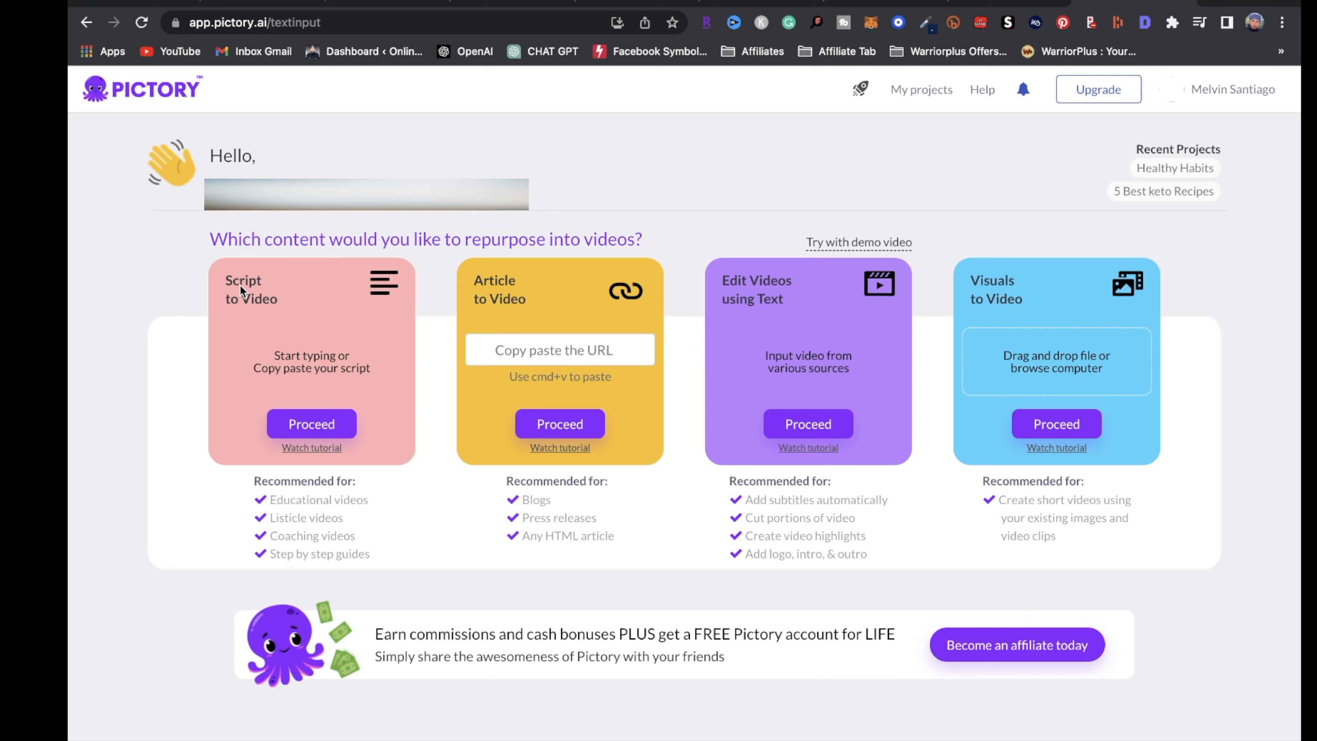
{"action": "left_click", "coordinate": [332, 426]}
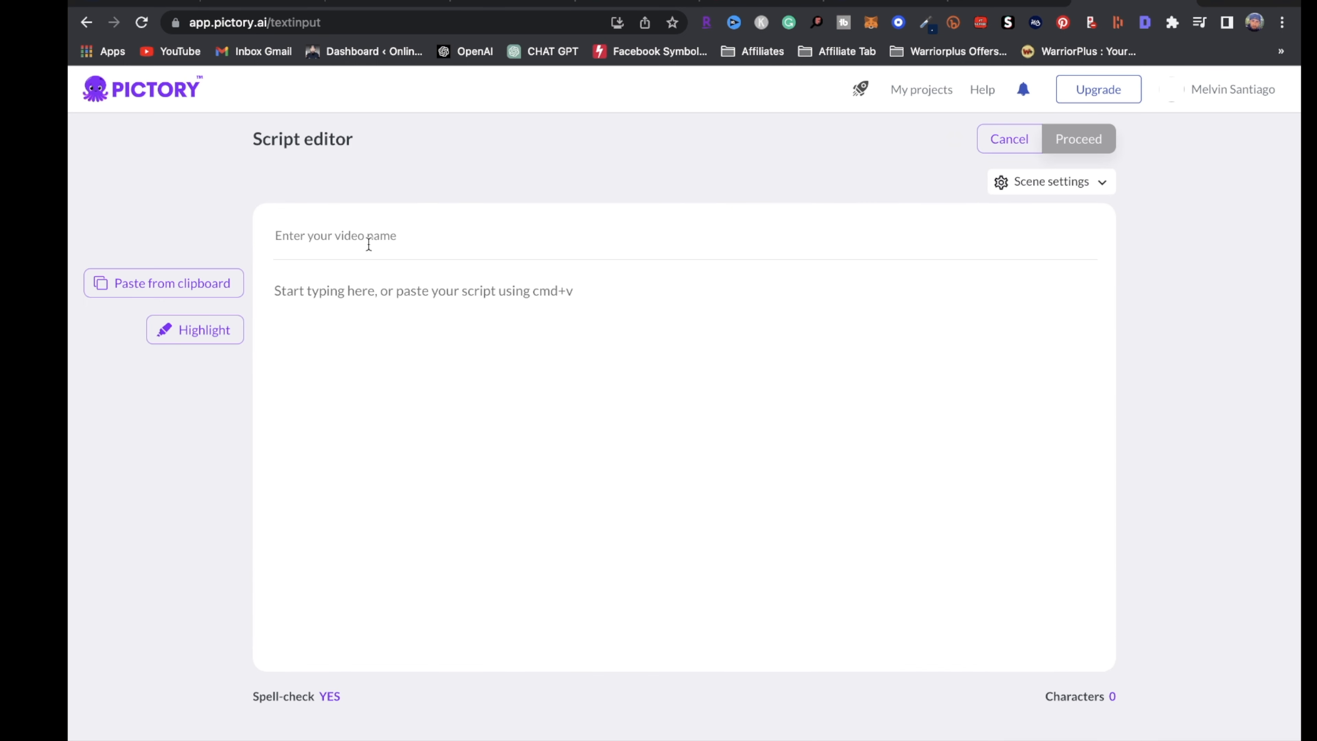
{"action": "left_click", "coordinate": [638, 7]}
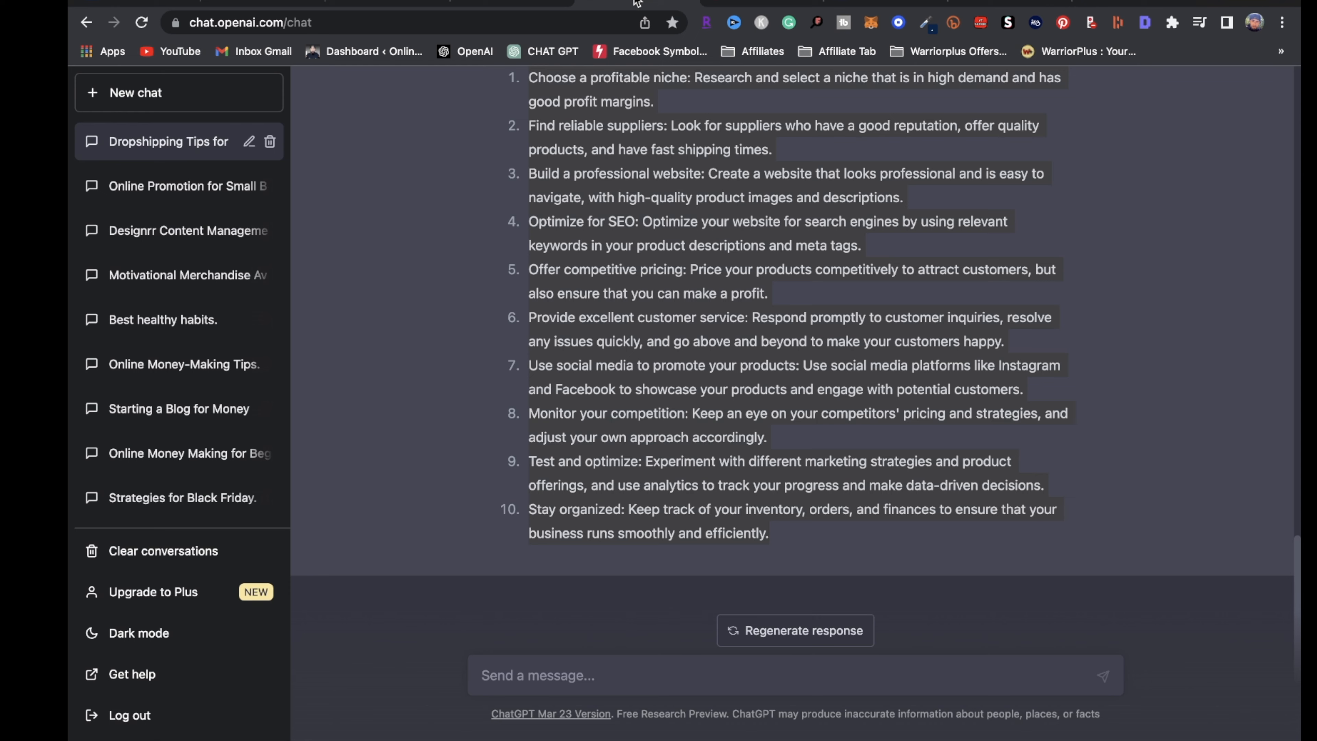
{"action": "scroll", "coordinate": [780, 326], "scroll_direction": "up", "scroll_amount": 12}
{"action": "scroll", "coordinate": [976, 505], "scroll_direction": "down", "scroll_amount": 5}
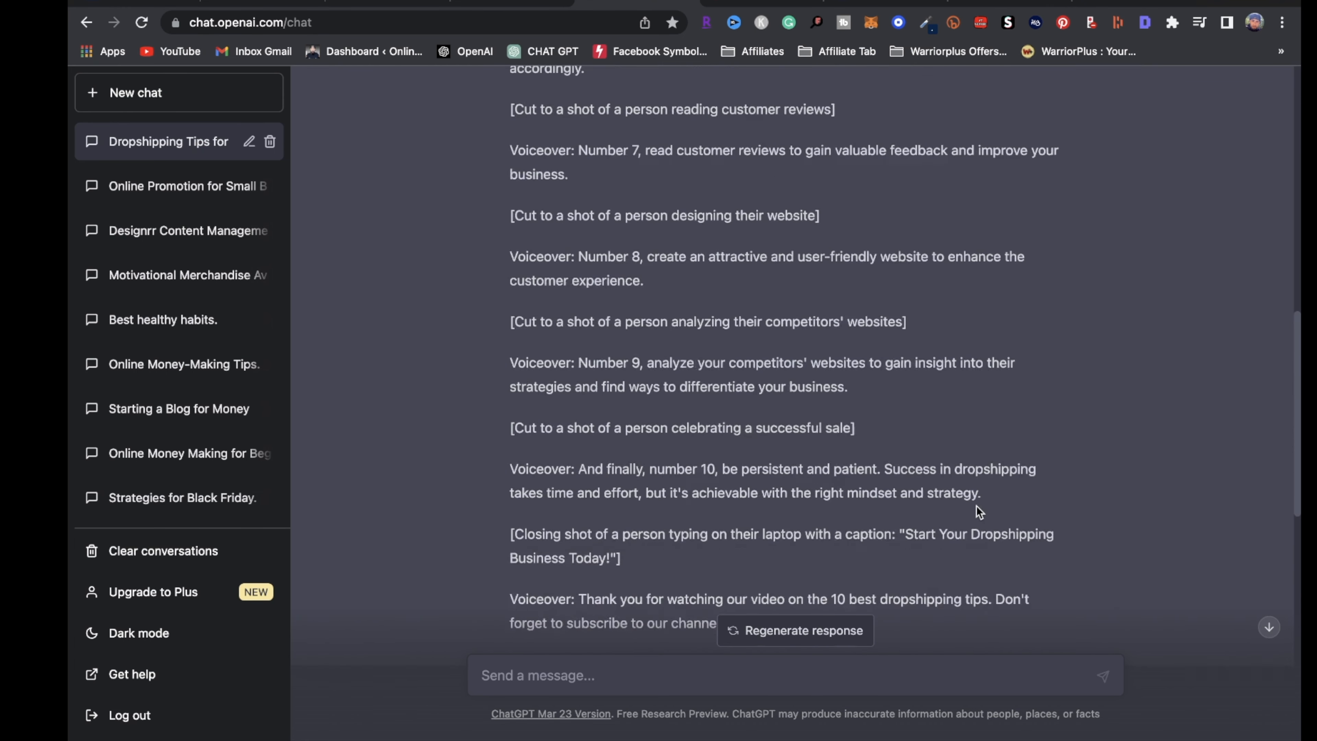
Name the Pictory video '10 Dropshipping Tips For Beginners' from the copied ChatGPT heading
{"action": "left_click", "coordinate": [813, 484]}
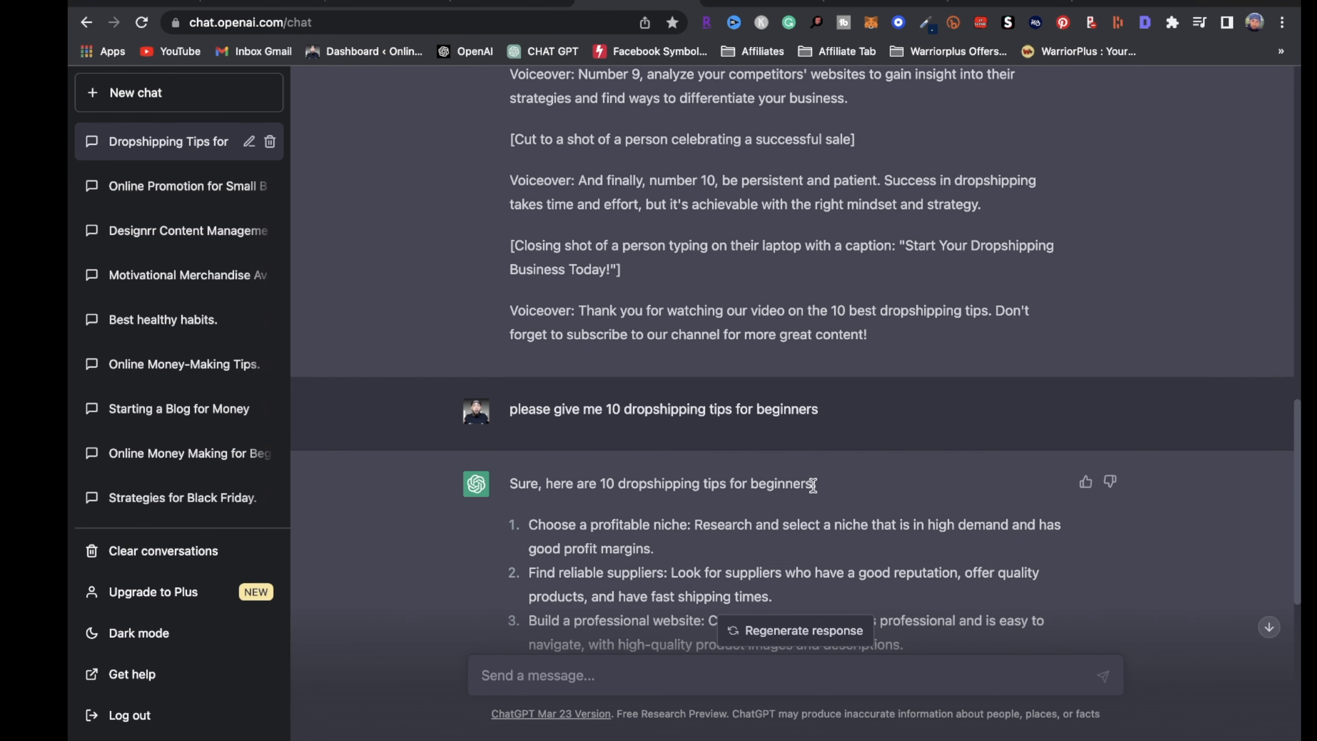
{"action": "left_click_drag", "start_coordinate": [692, 474], "coordinate": [607, 489]}
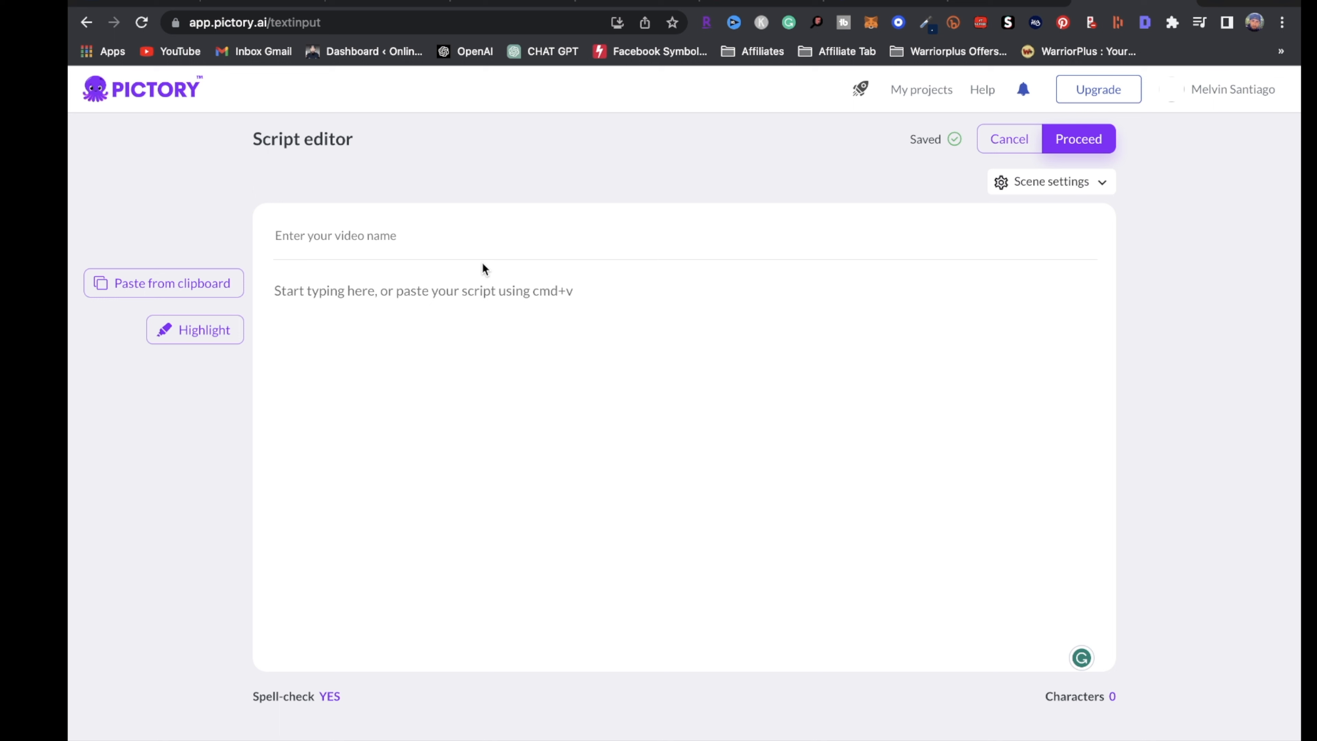
{"action": "left_click", "coordinate": [483, 263]}
{"action": "type", "text": "10 dropshipping tips for beginners"}
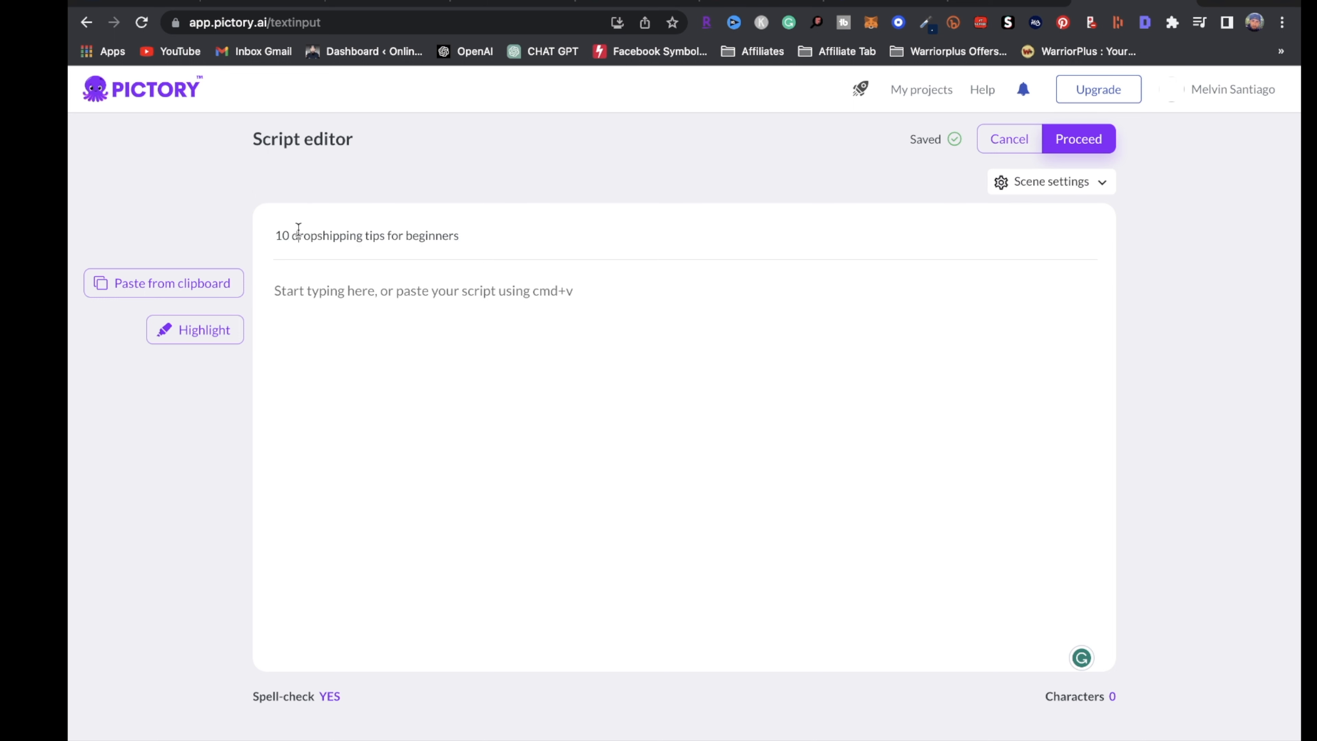
{"action": "key", "text": "BackSpace"}
{"action": "type", "text": "D"}
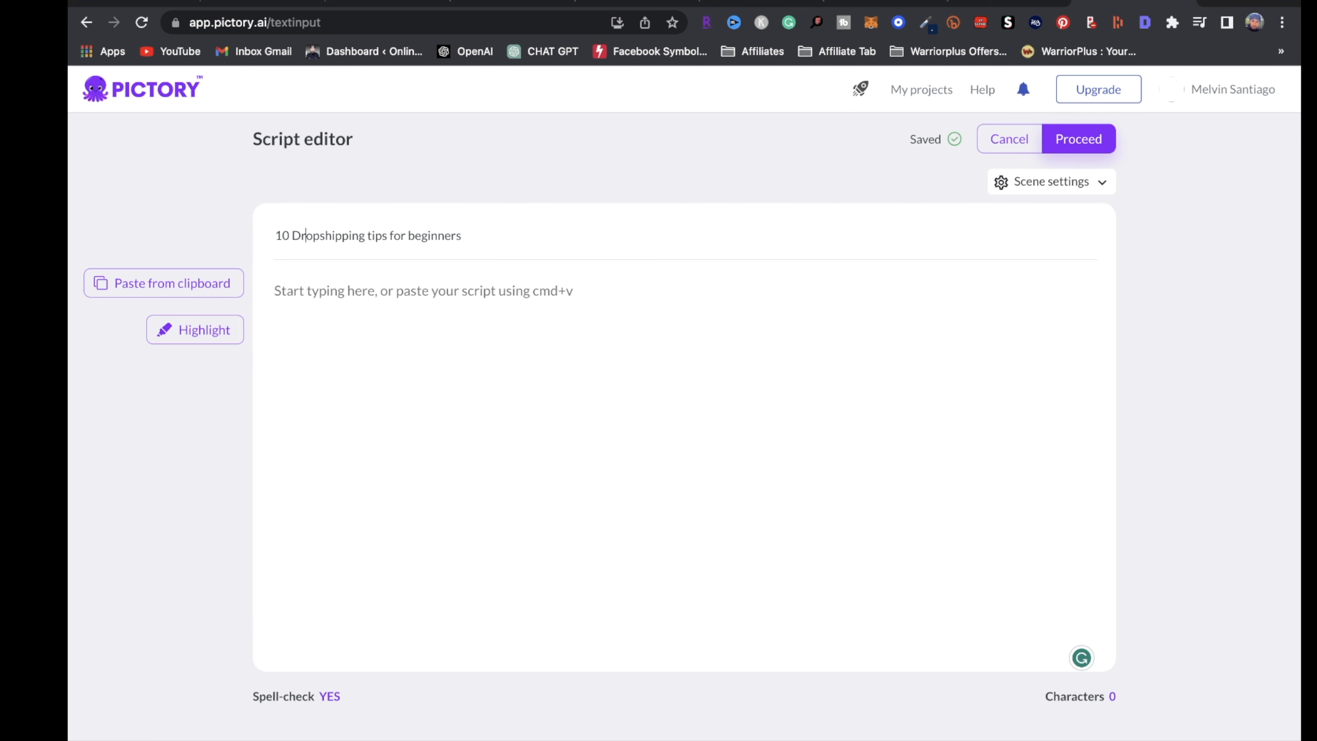
Paste the ten dropshipping tips into the script body and number the first tip
{"action": "left_click", "coordinate": [298, 293]}
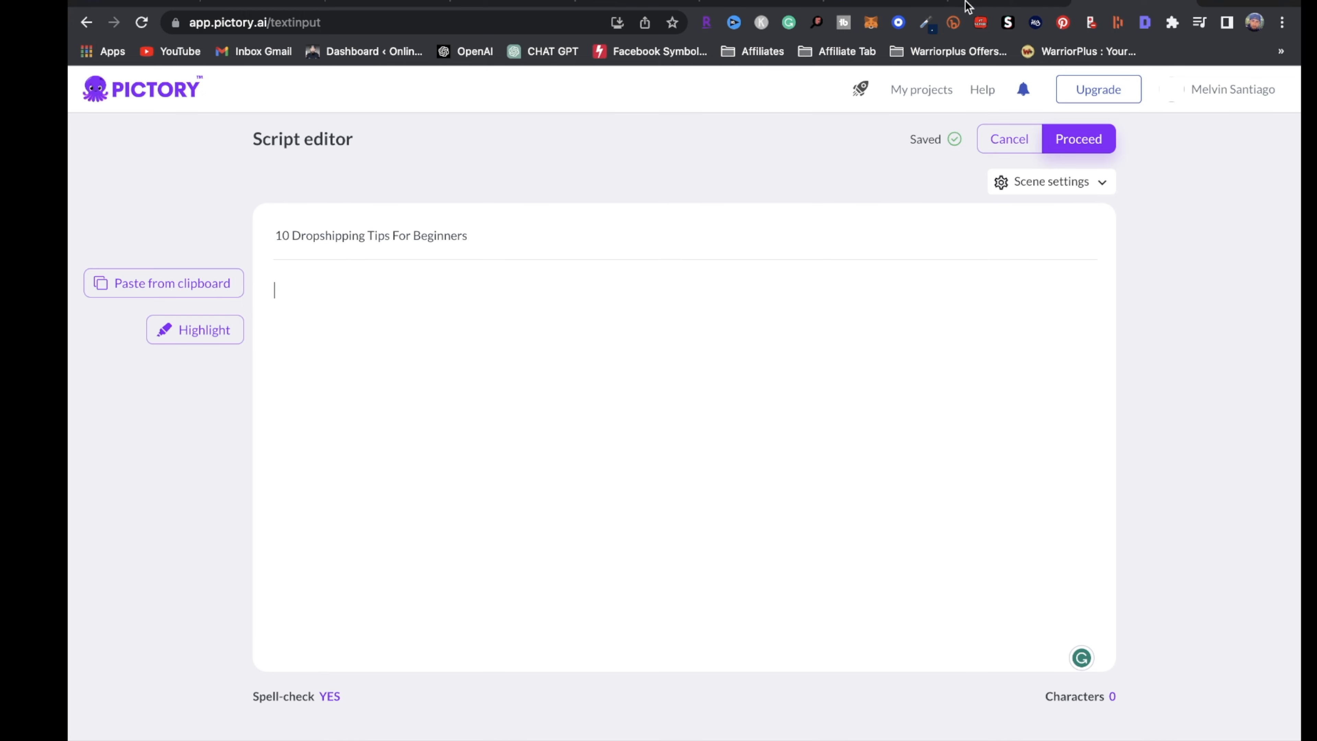
{"action": "type", "text": "Choose a profitable niche: Research and select a niche that is in high demand and has good profit margins. Find reliable suppliers: Look for suppliers who have a good reputation, offer quality products, and have fast shipping times. Build a professional website: Create a website that looks professional and is easy to navigate, with high-quality product images and descriptions. Optimize for SEO: Optimize your website for search engines by using relevant keywords in your product descriptions and meta tags. Offer competitive pricing: Price your products competitively to attract customers, but also ensure that you can make a profit. Provide excellent customer service: Respond promptly to customer inquiries, resolve any issues quickly, and go above and beyond to make your customers happy. Use social media to promote your products: Use social media platforms like Instagram and Facebook to showcase your products and engage with potential customers. Monitor your competition: Keep an eye on your competitors' pricing and strategies, and adjust your own approach accordingly. Test and optimize: Experiment with different marketing strategies and product offerings, and use analytics to track your progress and make data-driven decisions. Stay organized: Keep track of your inventory, orders, and finances to ensure that your business runs smoothly and efficiently."}
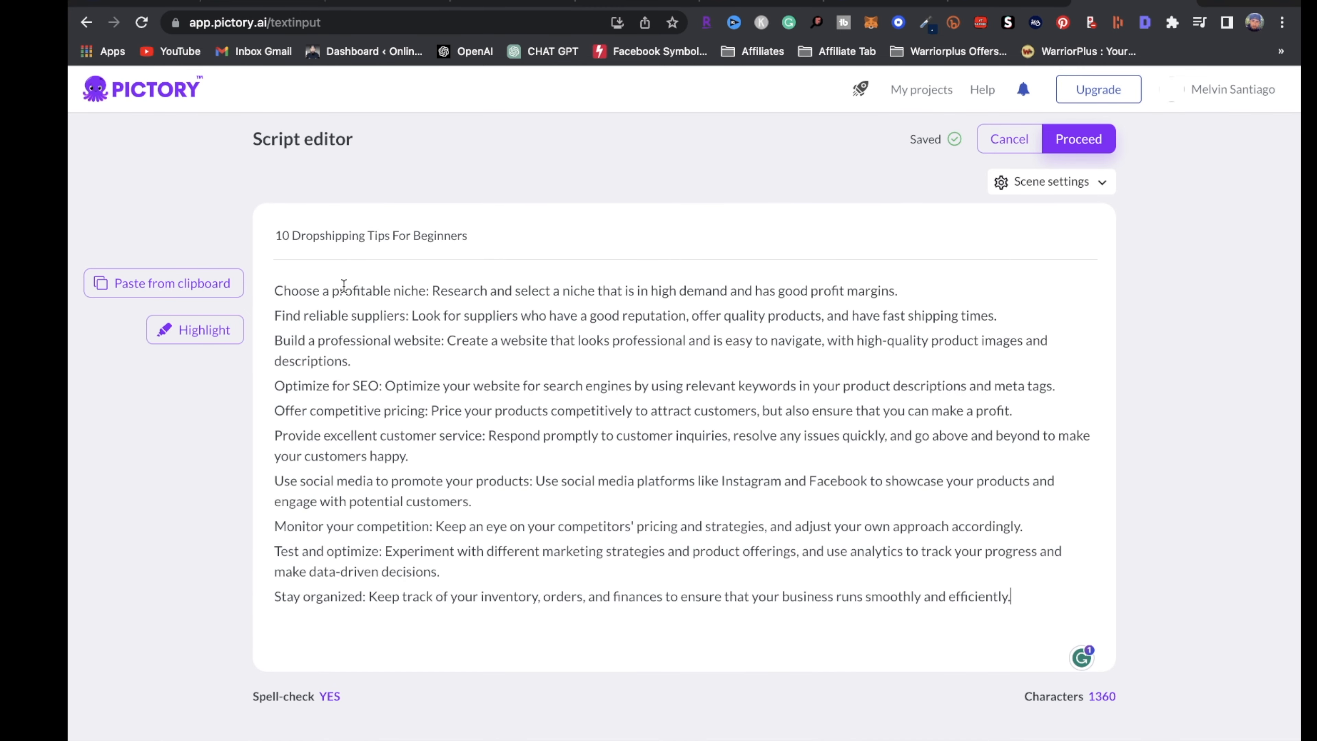
{"action": "left_click", "coordinate": [277, 292]}
{"action": "type", "text": "1."}
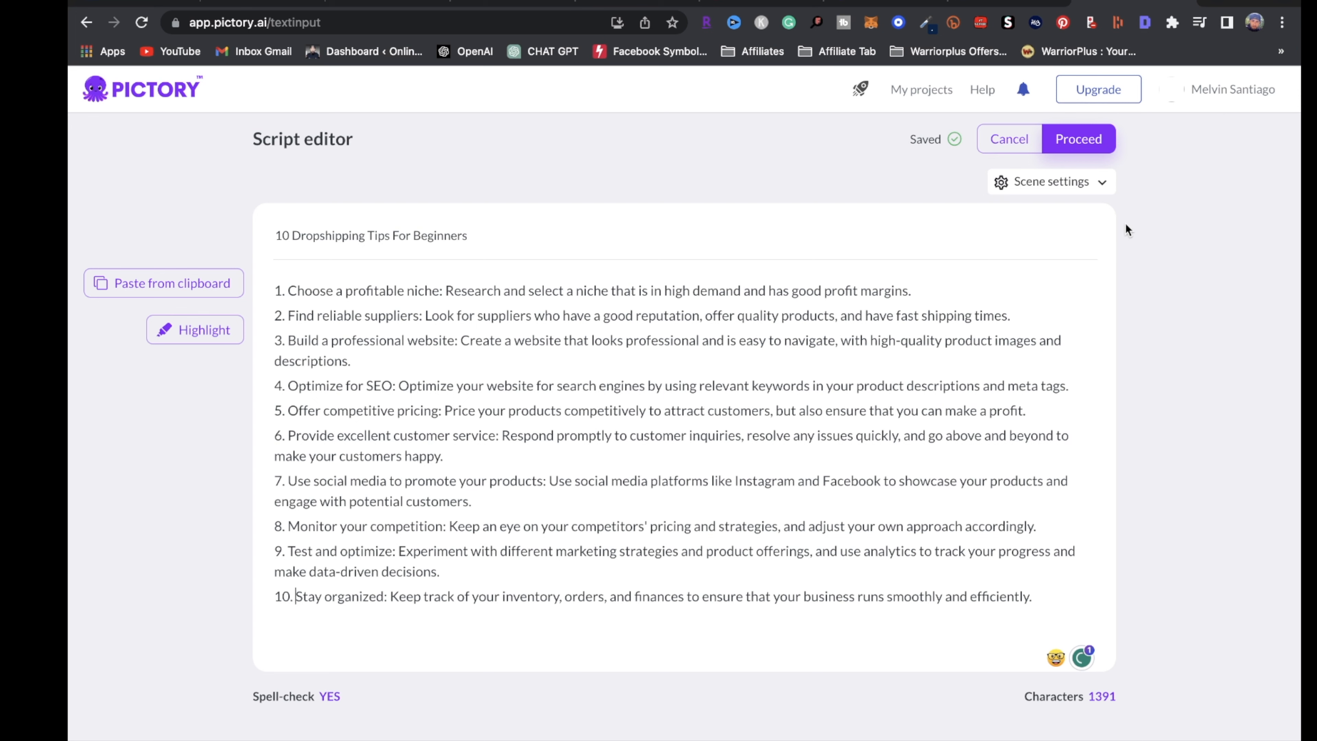
Choose the Lemon template with a 9:16 aspect ratio and continue to build the storyboard
{"action": "left_click", "coordinate": [1088, 145]}
{"action": "mouse_move", "coordinate": [285, 410]}
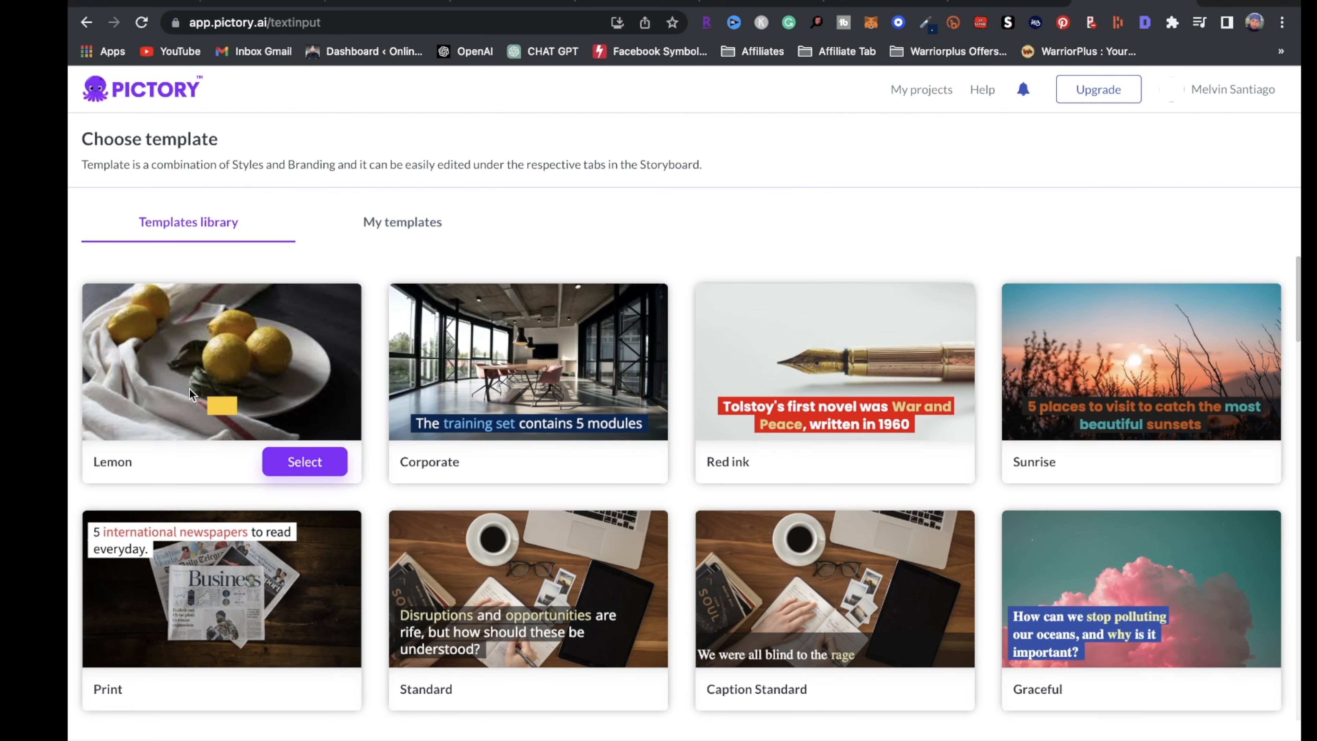
{"action": "left_click", "coordinate": [307, 473]}
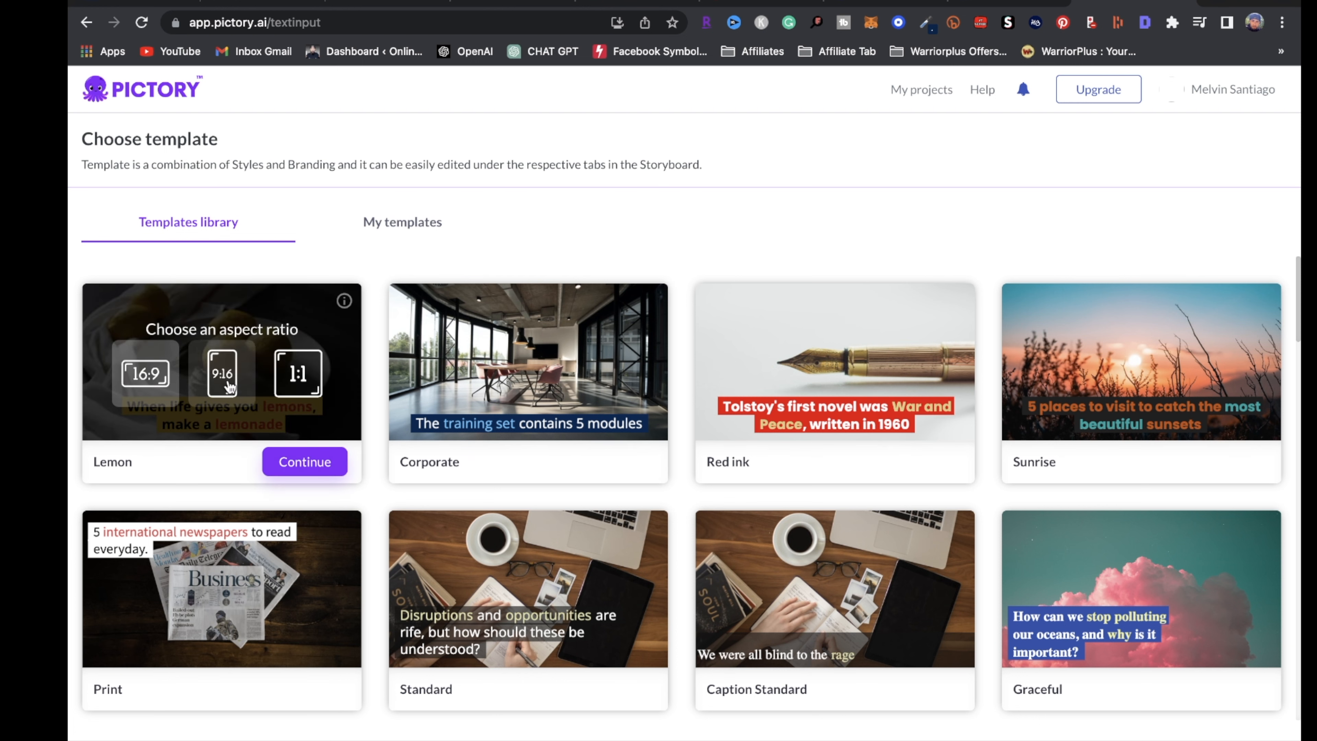
{"action": "left_click", "coordinate": [230, 386]}
{"action": "left_click", "coordinate": [303, 461]}
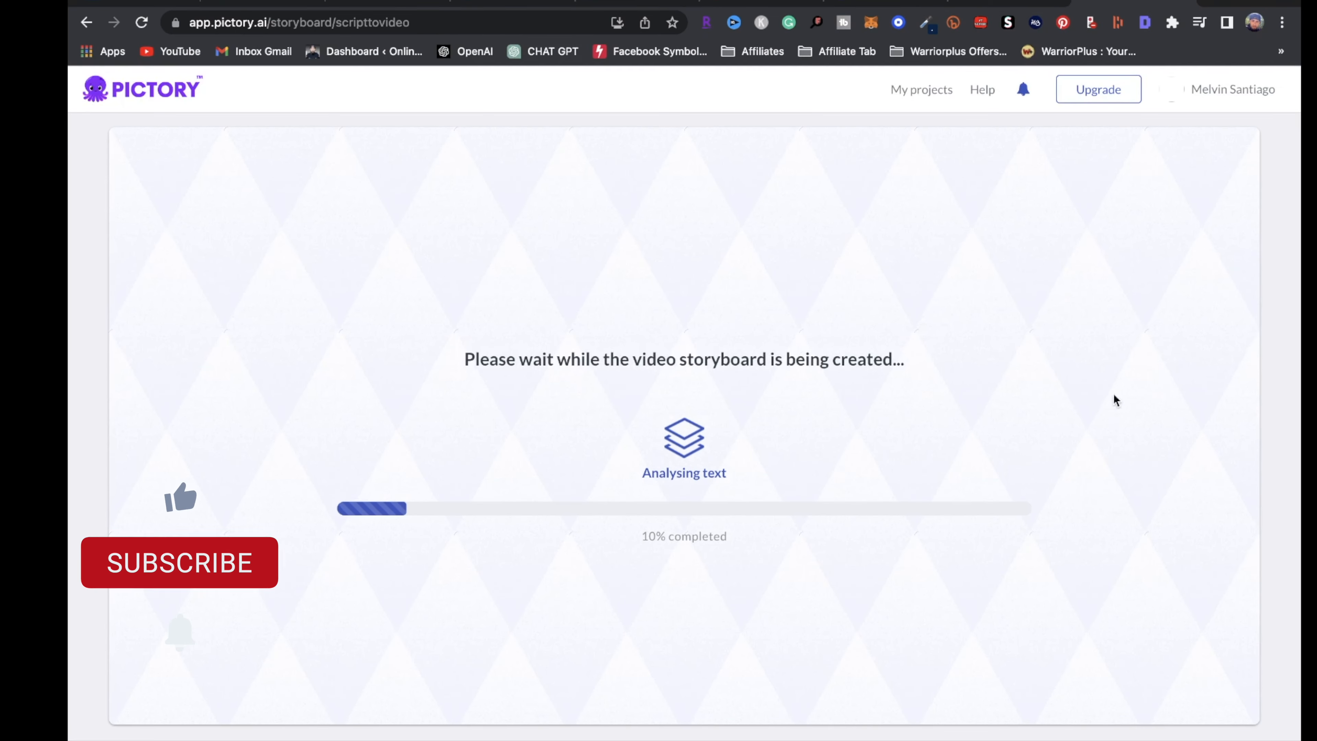
Review the InVideo storyboard and open the font list for scene 1's title text
{"action": "left_click", "coordinate": [1010, 37]}
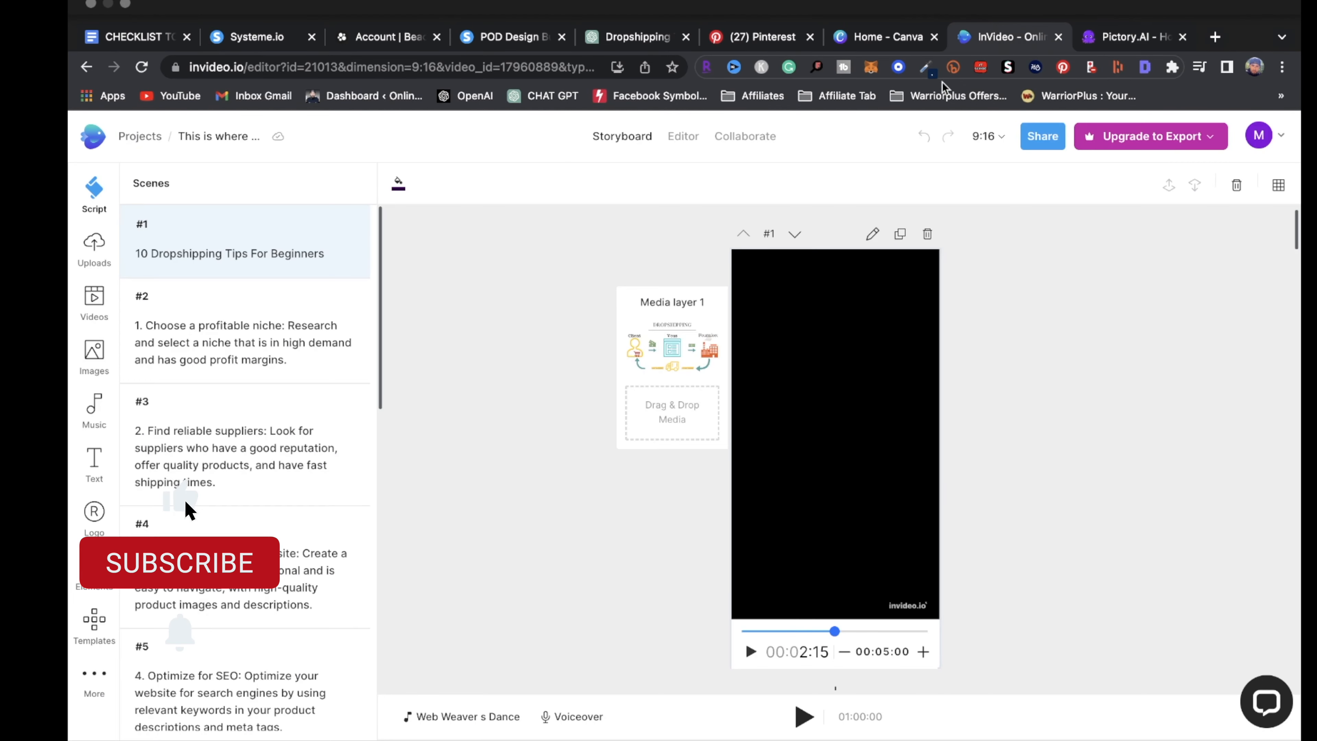
{"action": "scroll", "coordinate": [805, 425], "scroll_direction": "down", "scroll_amount": 10}
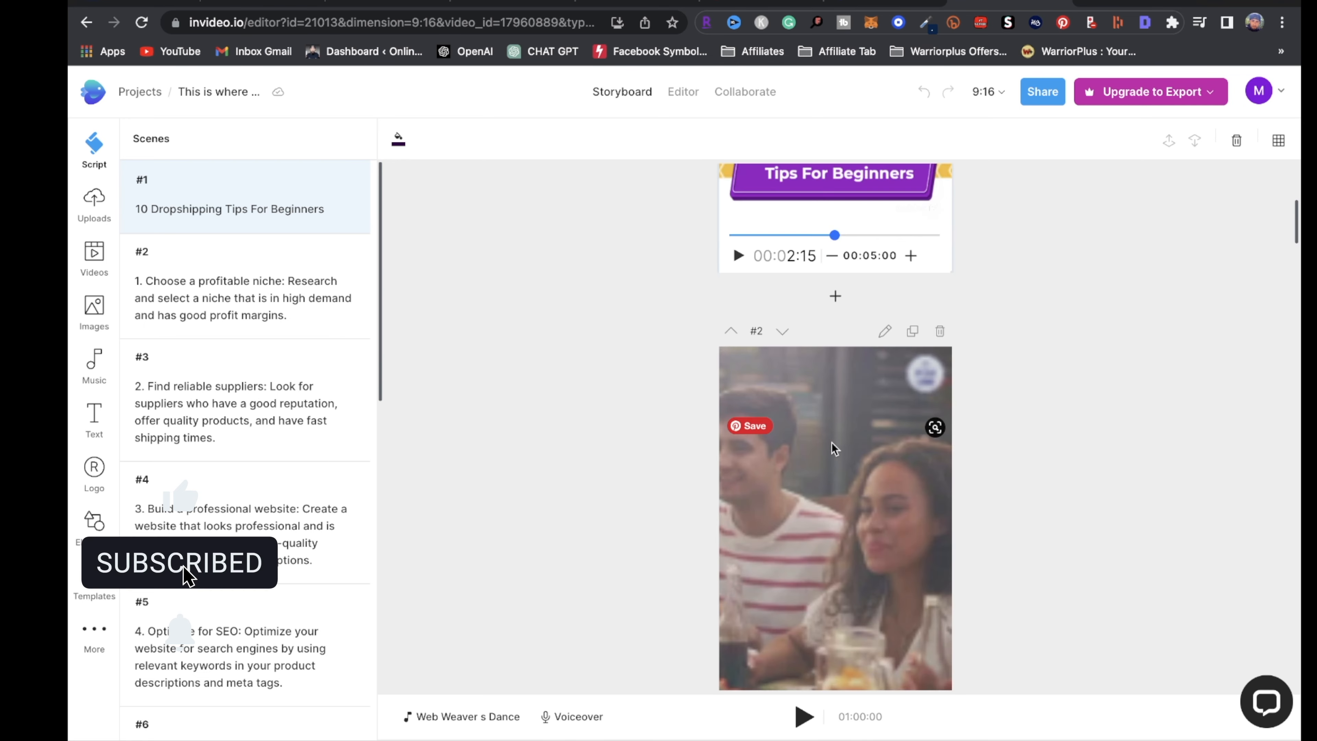
{"action": "scroll", "coordinate": [839, 442], "scroll_direction": "up", "scroll_amount": 5}
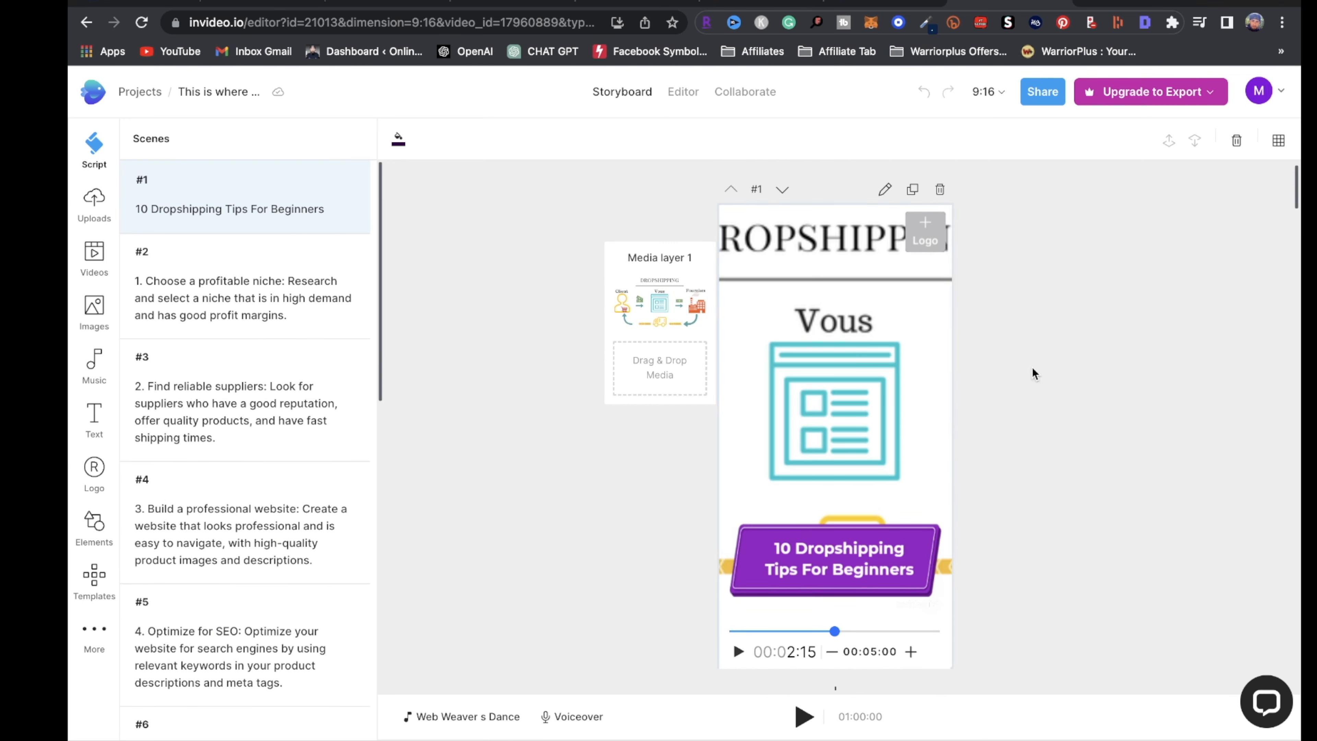
{"action": "scroll", "coordinate": [903, 556], "scroll_direction": "down", "scroll_amount": 2}
{"action": "scroll", "coordinate": [902, 555], "scroll_direction": "up", "scroll_amount": 2}
{"action": "left_click", "coordinate": [905, 554]}
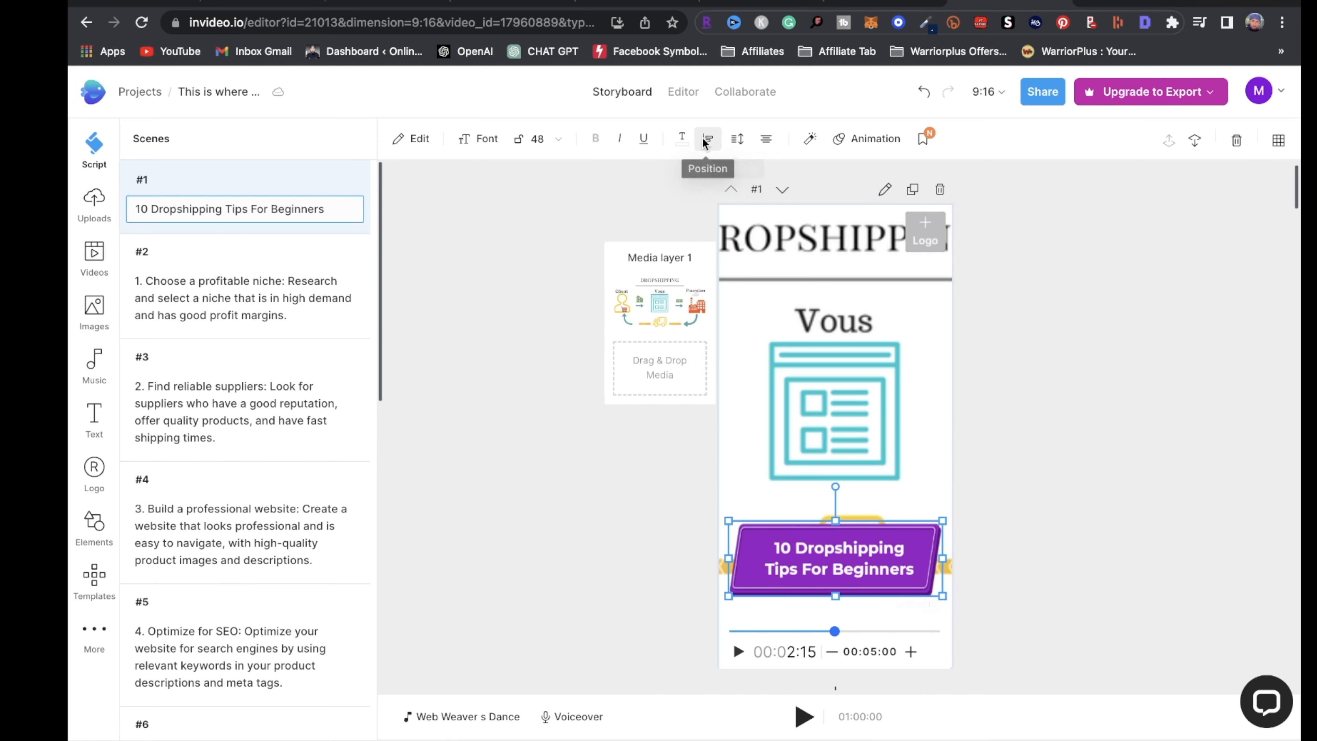
{"action": "left_click", "coordinate": [413, 138]}
{"action": "left_click", "coordinate": [469, 151]}
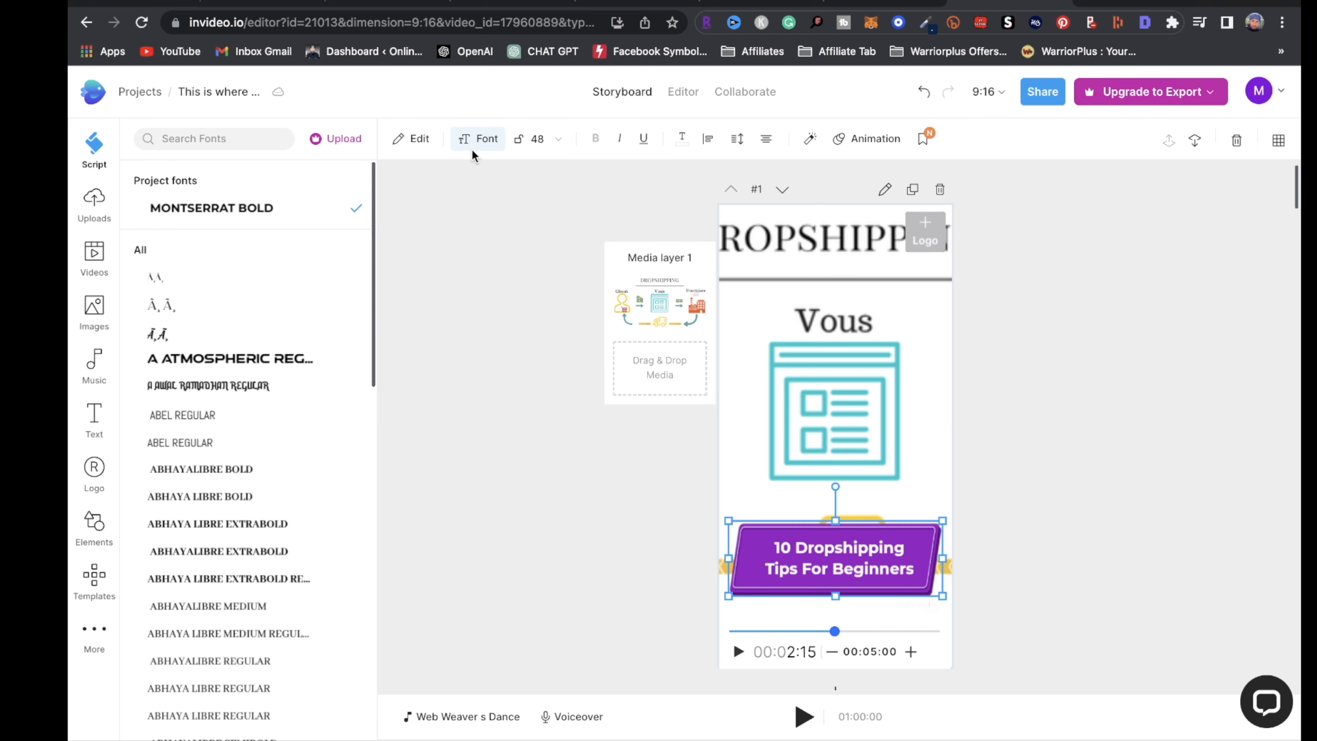
Delete scene 1's background image layer, leaving a plain purple background behind the title
{"action": "left_click", "coordinate": [835, 335]}
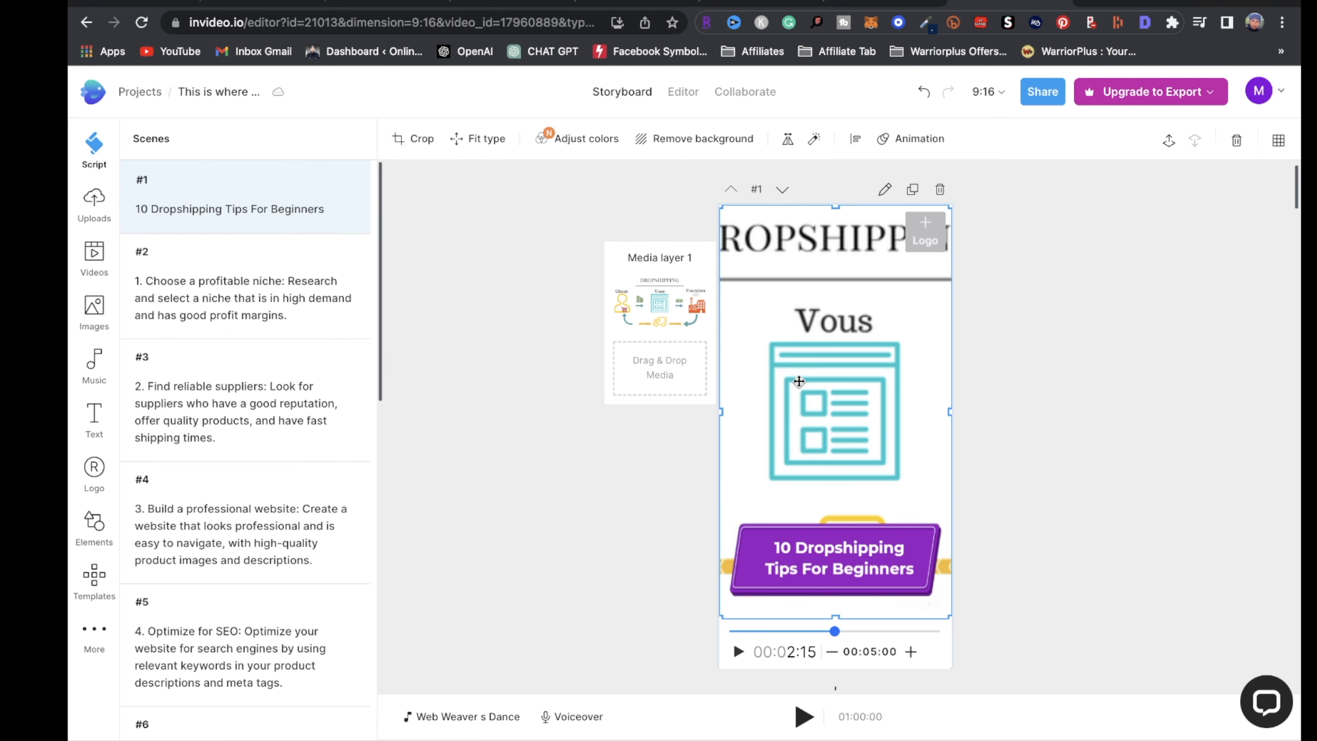
{"action": "mouse_move", "coordinate": [688, 310]}
{"action": "left_click", "coordinate": [692, 289]}
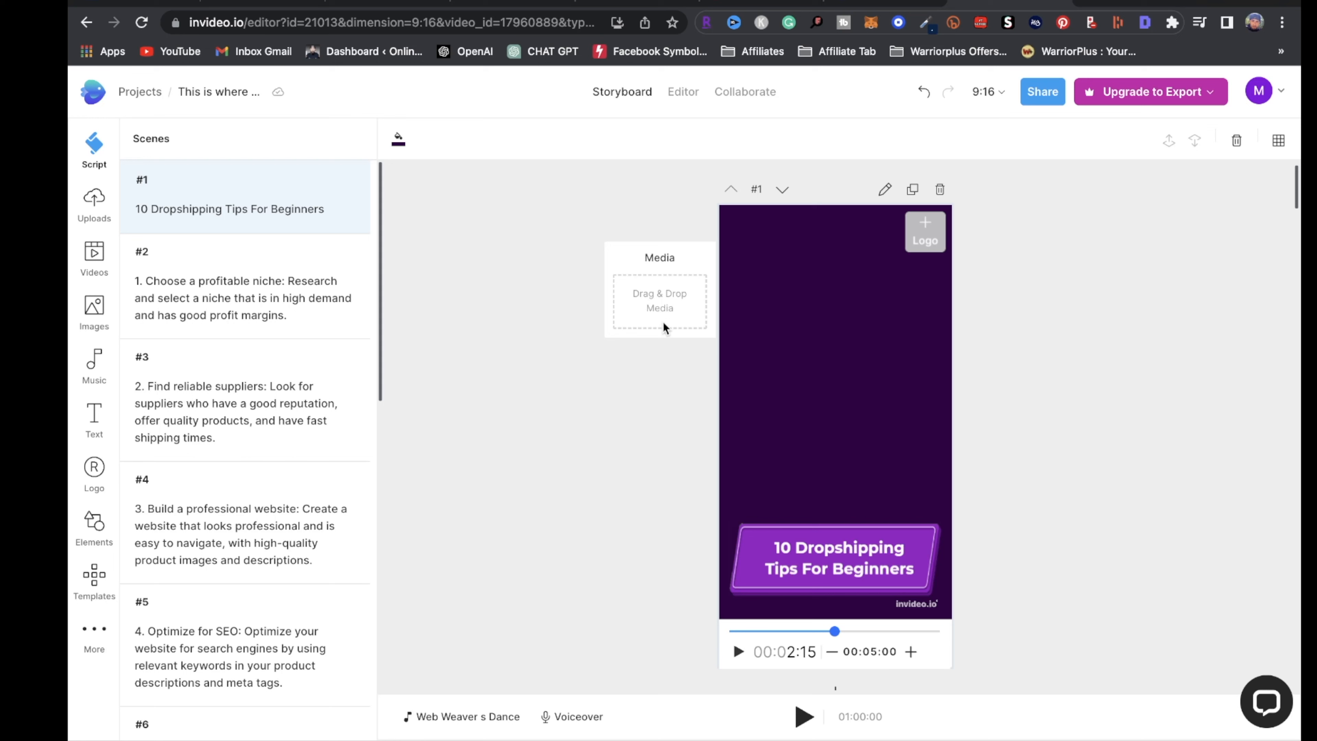
Search the stock image library for 'ecommerce' photos
{"action": "left_click", "coordinate": [667, 306]}
{"action": "left_click", "coordinate": [205, 171]}
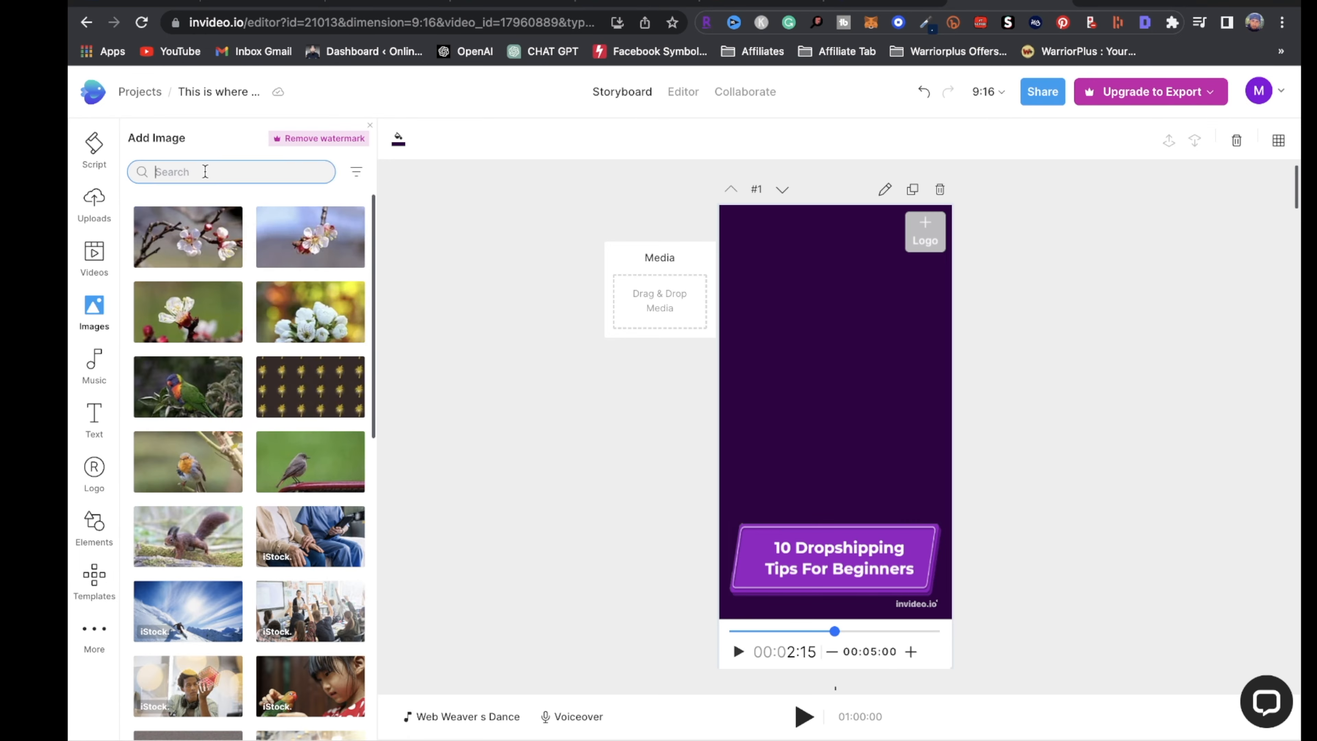
{"action": "type", "text": "dr"}
{"action": "key", "text": "BackSpace"}
{"action": "key", "text": "BackSpace"}
{"action": "type", "text": "e"}
{"action": "key", "text": "Return"}
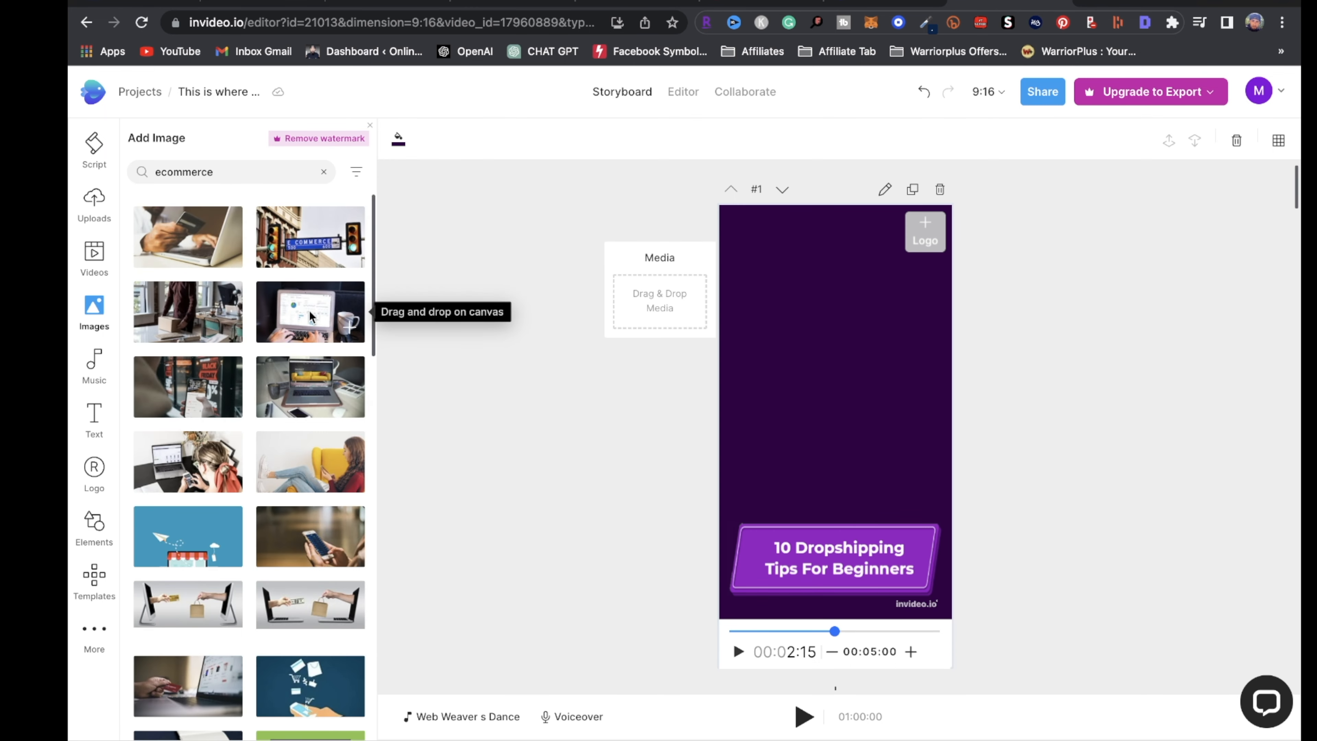
Place the laptop photo on scene #1, enlarge it, and position it above the title
{"action": "left_click_drag", "start_coordinate": [310, 315], "coordinate": [831, 306]}
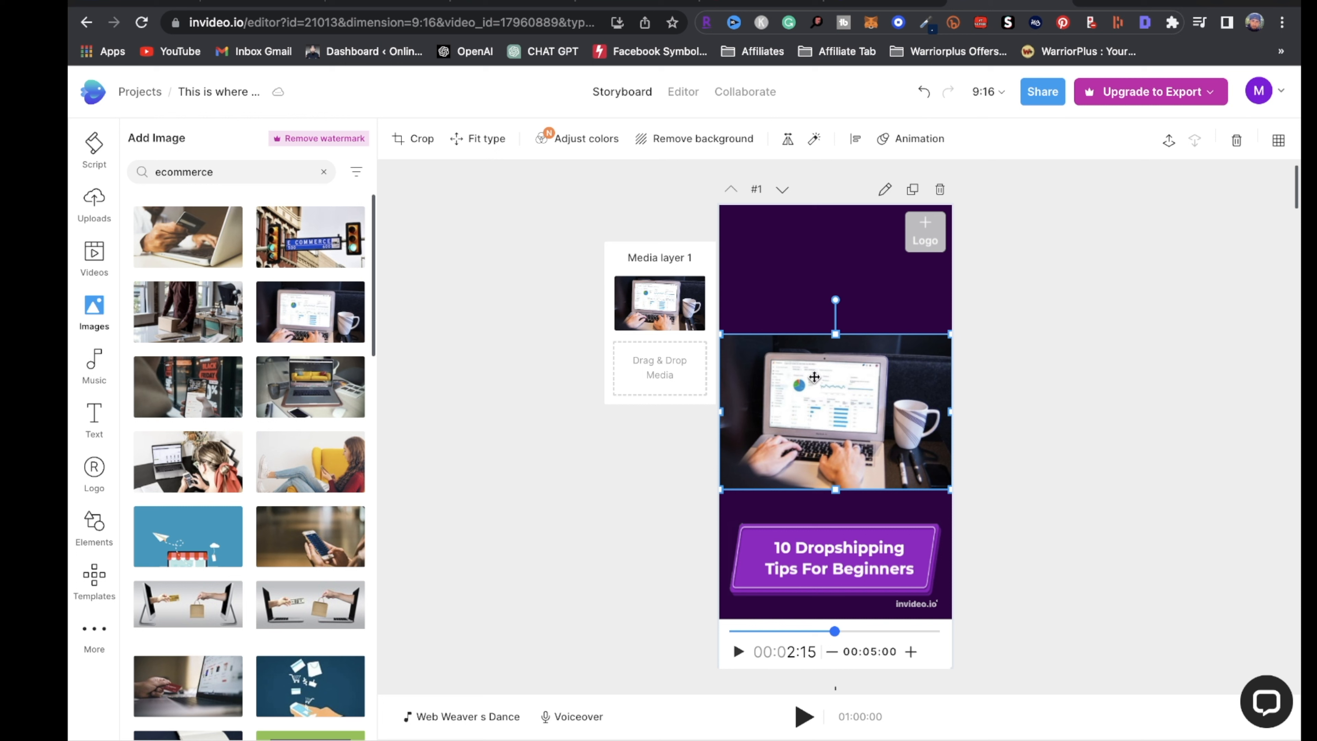
{"action": "left_click_drag", "start_coordinate": [720, 334], "coordinate": [507, 160]}
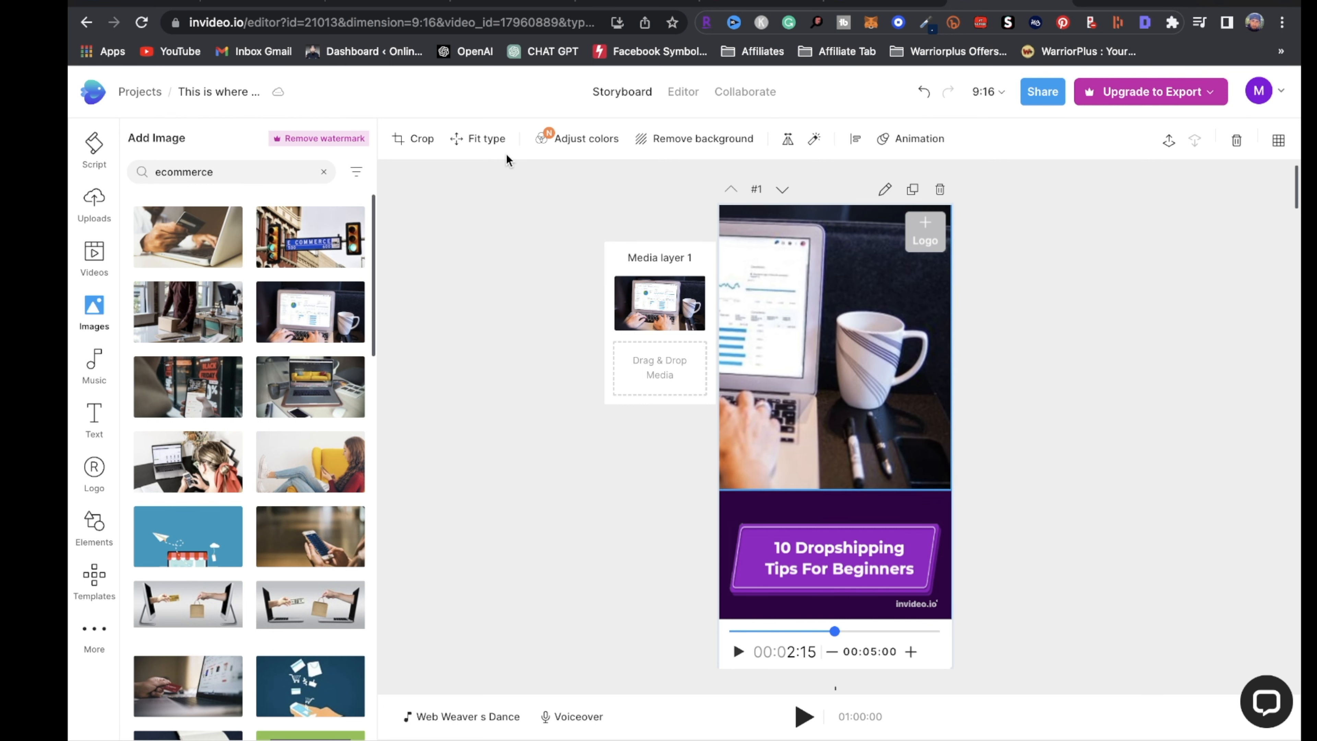
{"action": "left_click_drag", "start_coordinate": [830, 339], "coordinate": [1019, 386]}
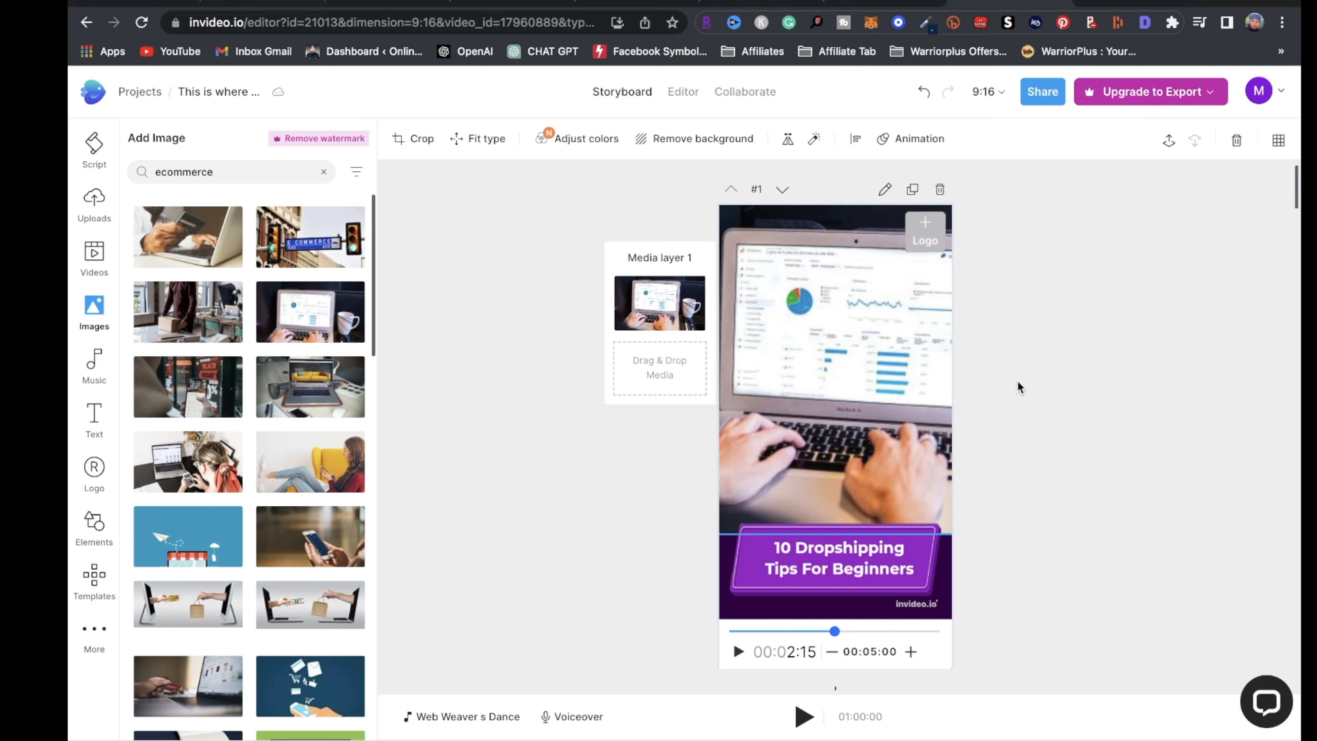
{"action": "left_click", "coordinate": [874, 552]}
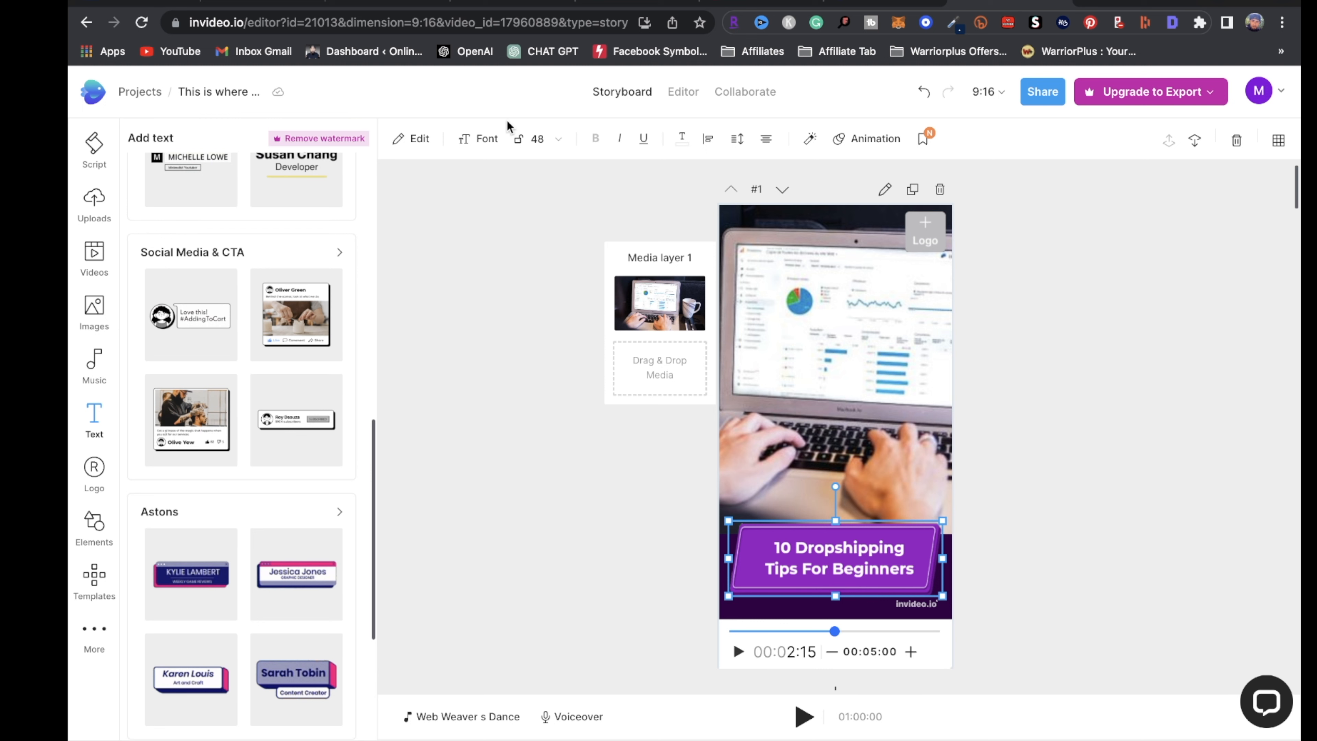
Scroll the storyboard to scene #2 and bring up the stock Images panel
{"action": "scroll", "coordinate": [893, 464], "scroll_direction": "down", "scroll_amount": 5}
{"action": "scroll", "coordinate": [894, 461], "scroll_direction": "down", "scroll_amount": 10}
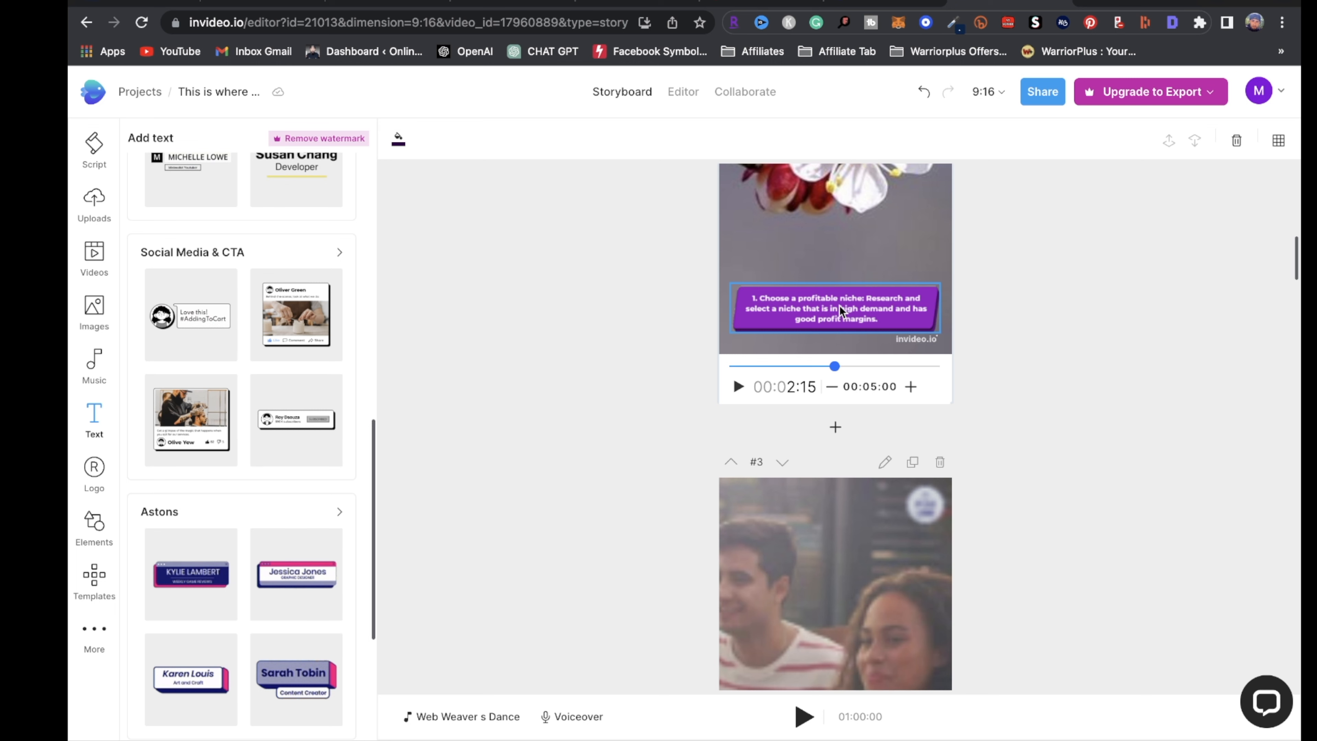
{"action": "scroll", "coordinate": [862, 347], "scroll_direction": "up", "scroll_amount": 5}
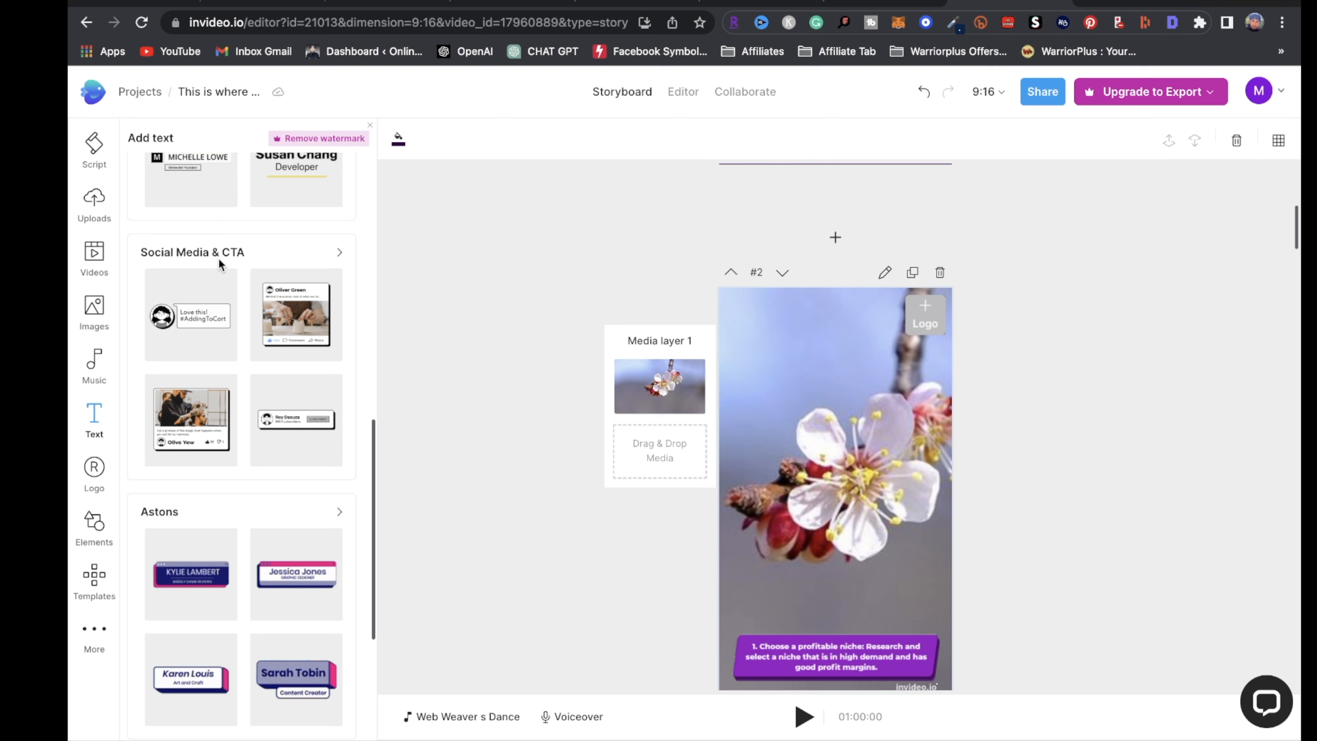
{"action": "scroll", "coordinate": [220, 264], "scroll_direction": "up", "scroll_amount": 10}
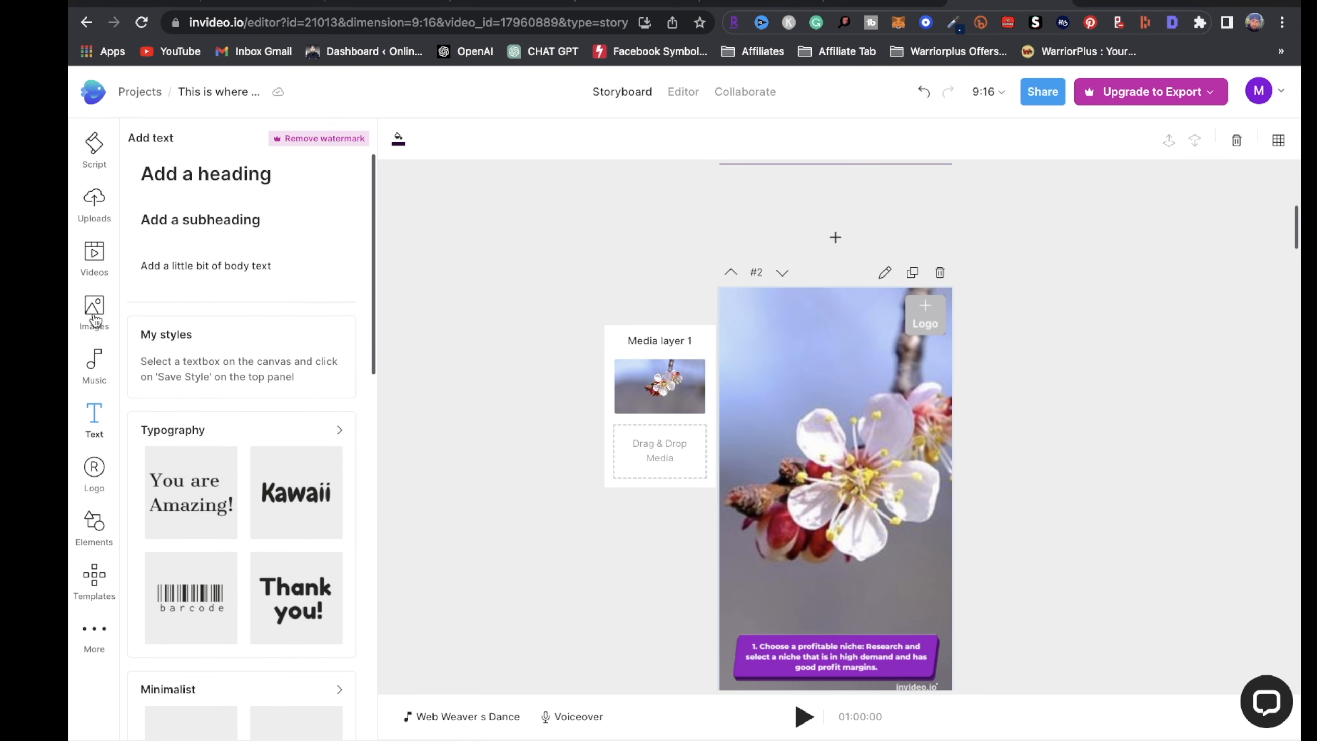
{"action": "left_click", "coordinate": [94, 311]}
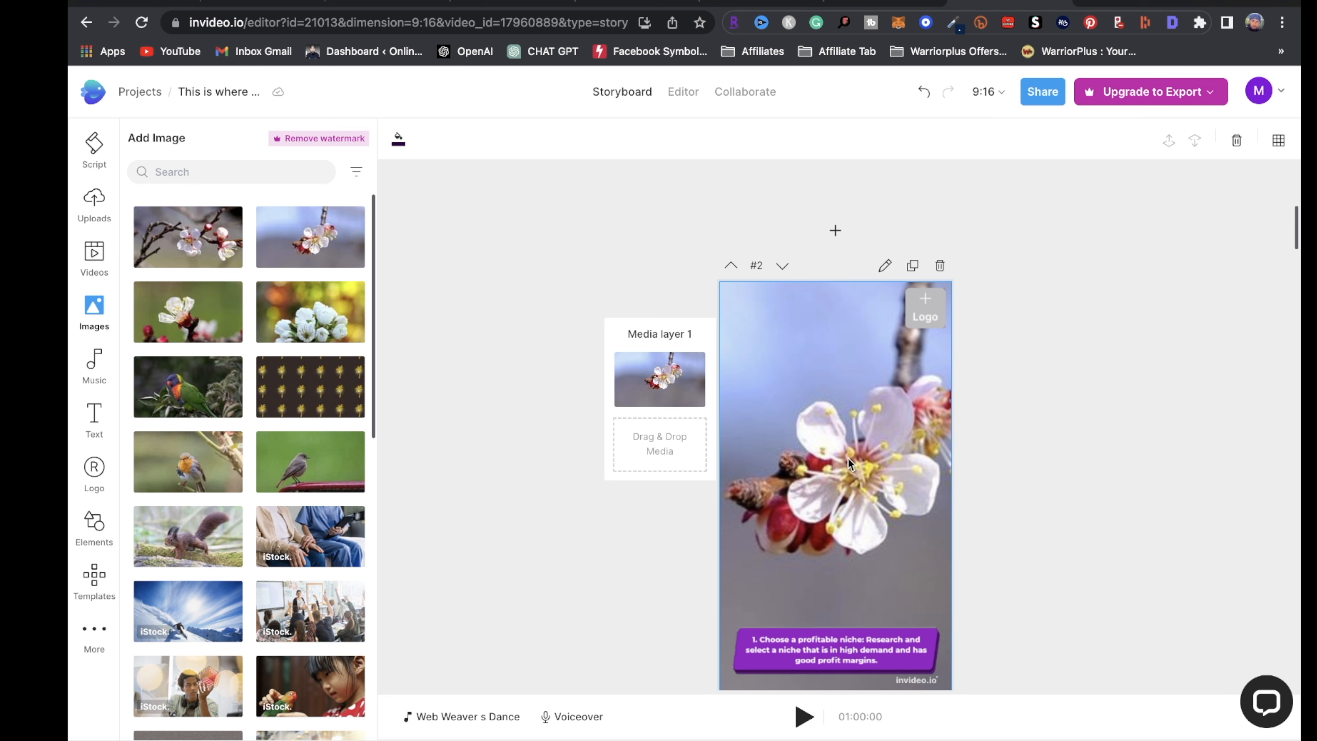
{"action": "scroll", "coordinate": [886, 534], "scroll_direction": "up", "scroll_amount": 5}
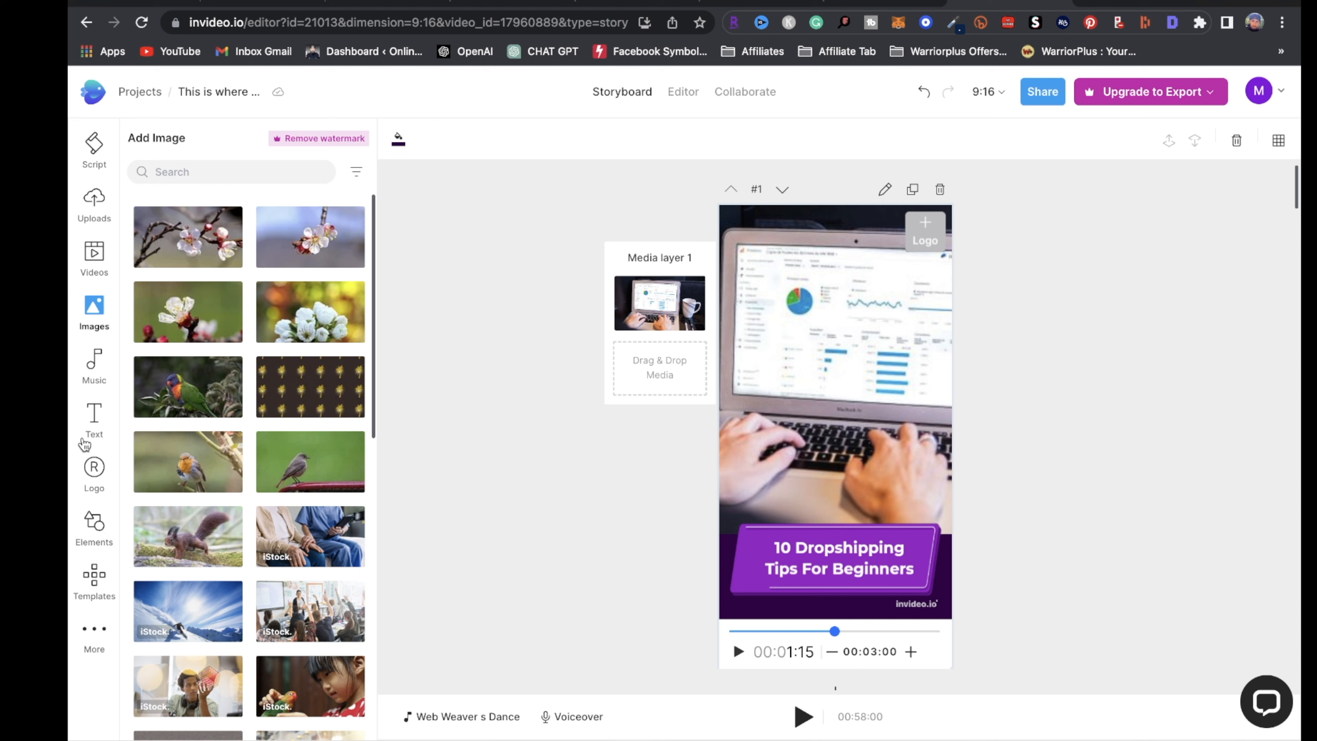
Browse the Text, Logo and Elements panels for scene #2
{"action": "left_click", "coordinate": [102, 423]}
{"action": "left_click", "coordinate": [115, 498]}
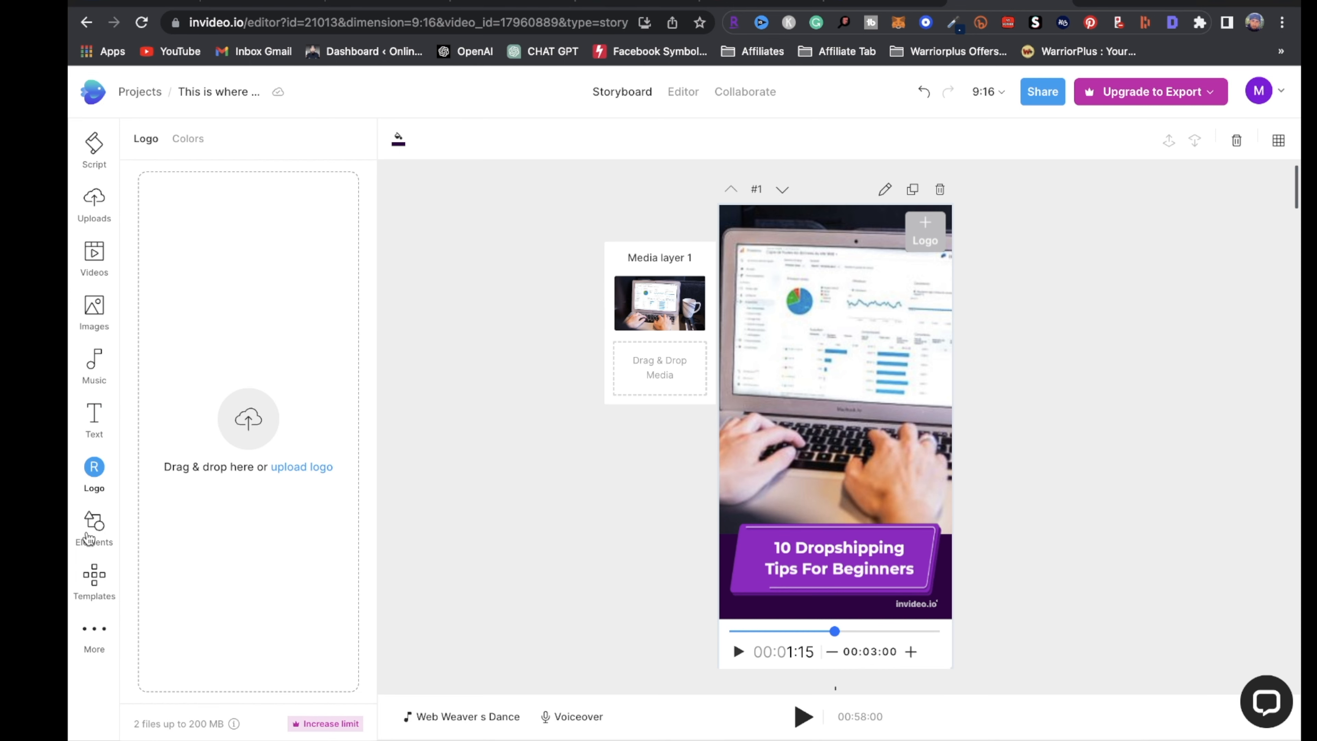
{"action": "left_click", "coordinate": [84, 535]}
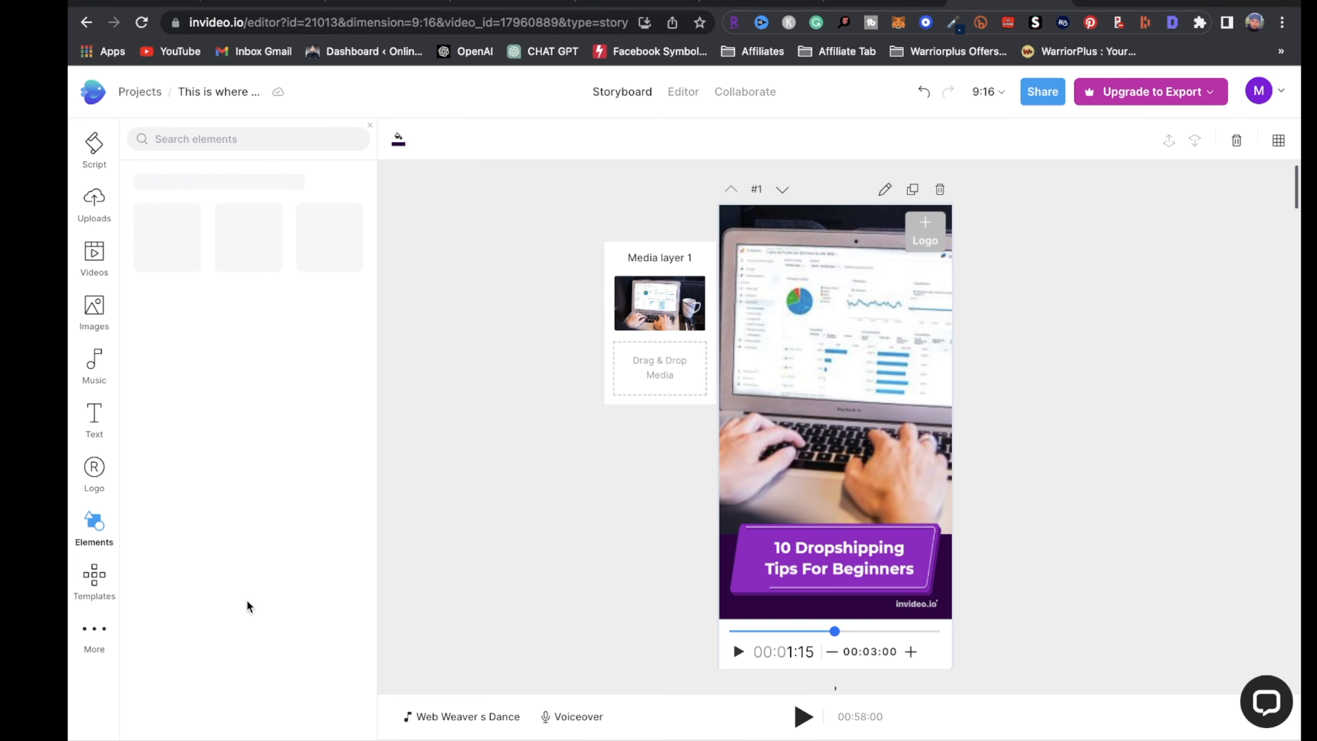
{"action": "scroll", "coordinate": [622, 609], "scroll_direction": "down", "scroll_amount": 5}
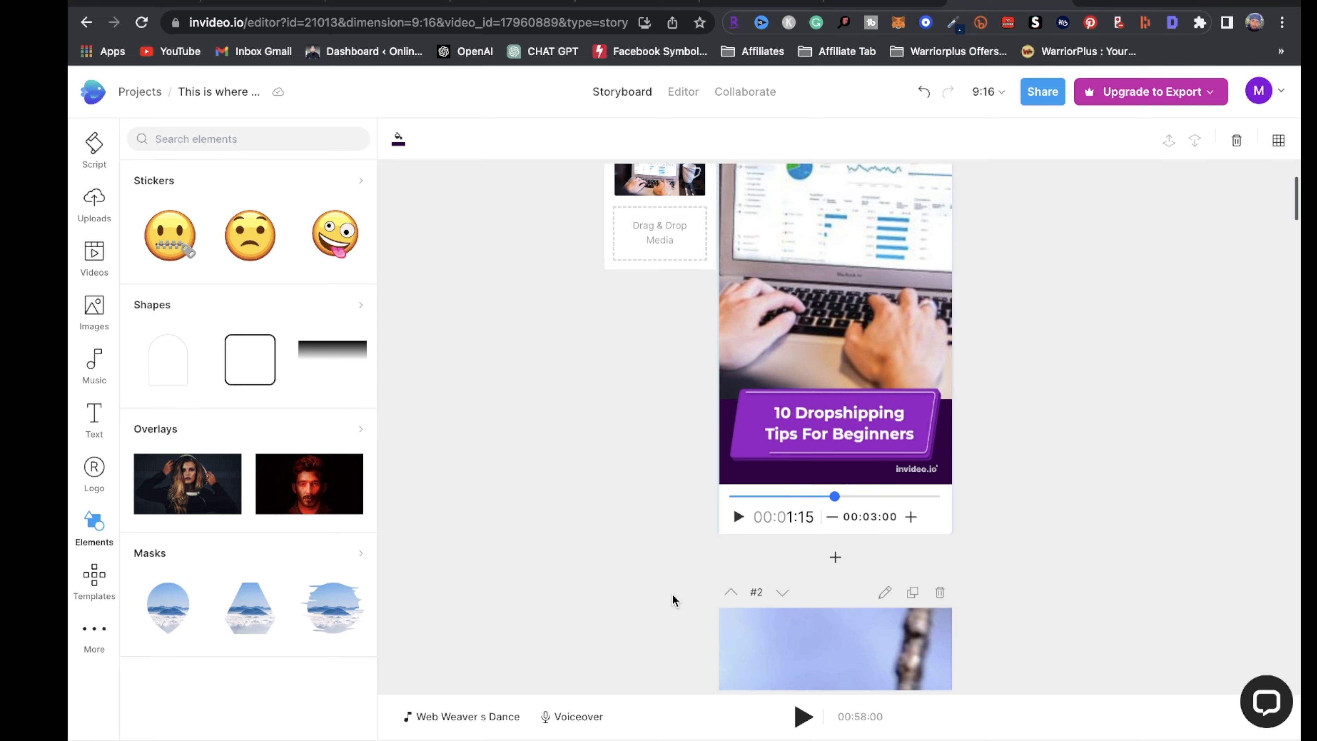
{"action": "scroll", "coordinate": [614, 441], "scroll_direction": "up", "scroll_amount": 5}
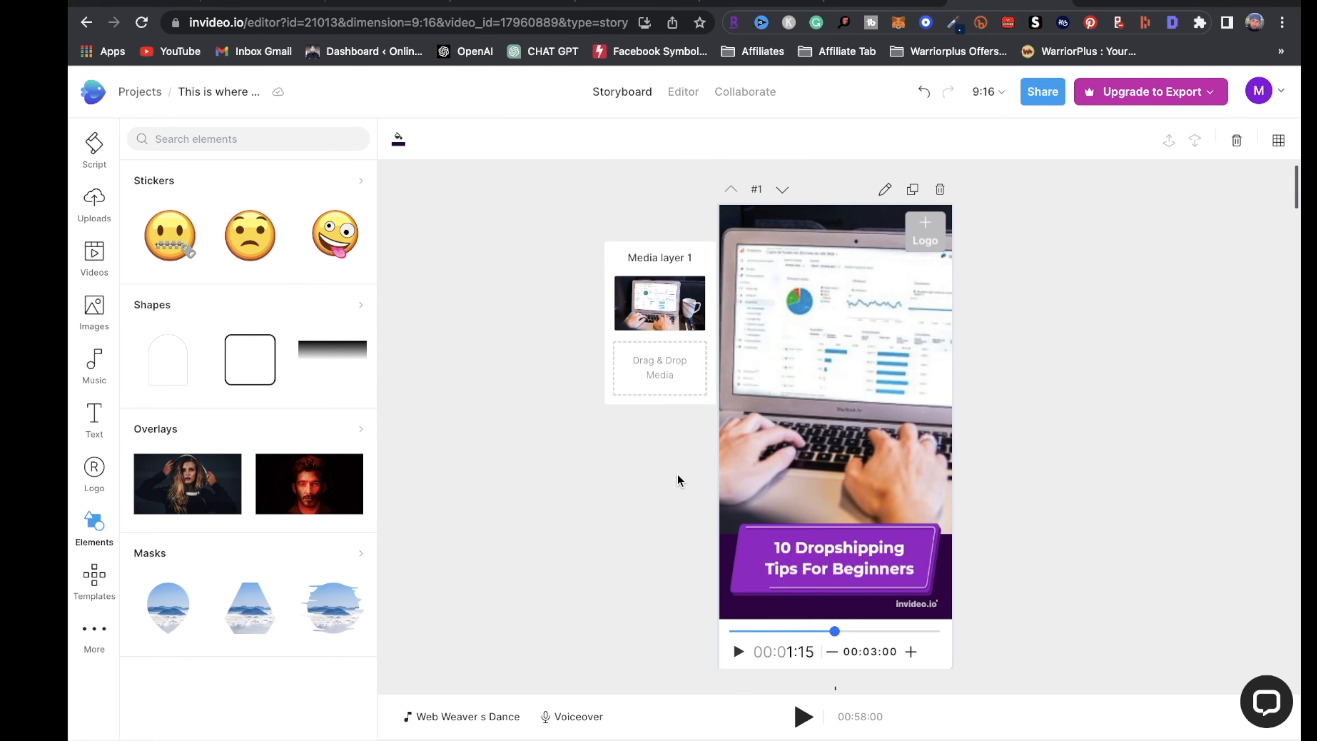
{"action": "scroll", "coordinate": [658, 493], "scroll_direction": "down", "scroll_amount": 10}
{"action": "scroll", "coordinate": [830, 363], "scroll_direction": "up", "scroll_amount": 5}
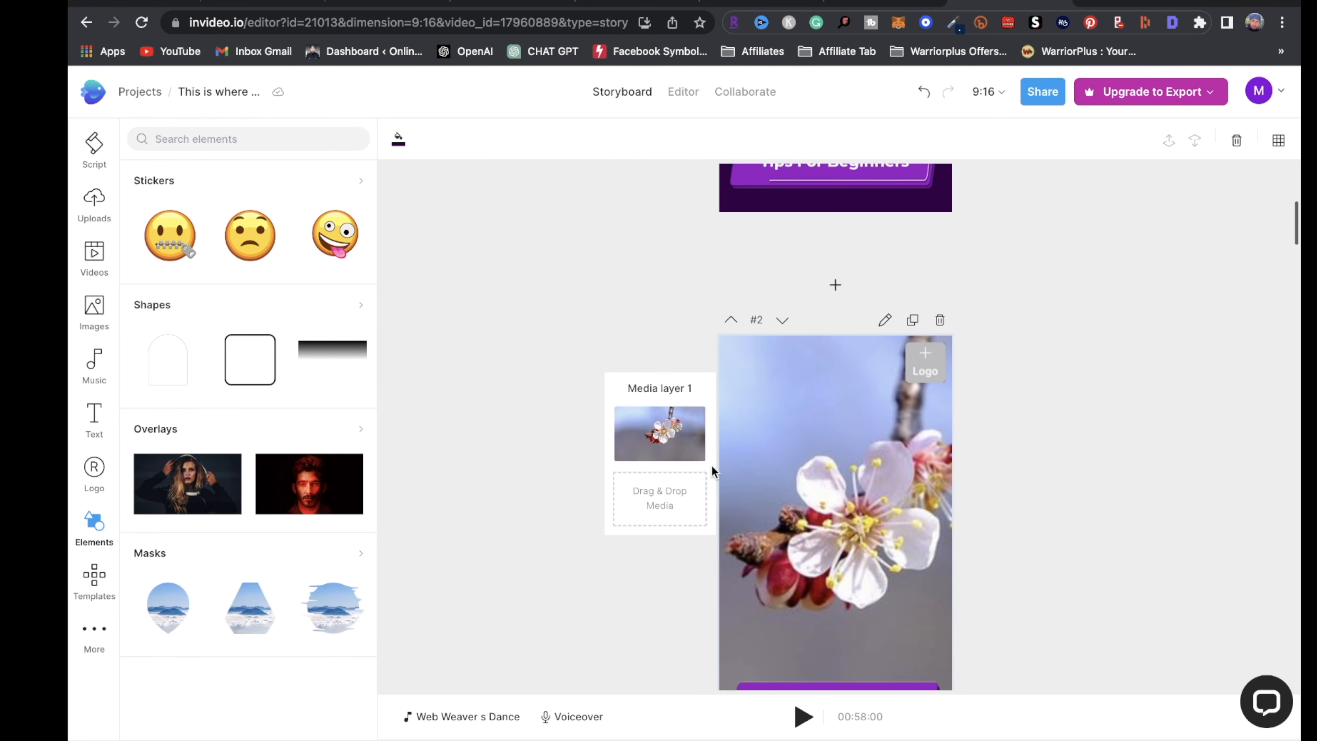
{"action": "left_click", "coordinate": [692, 420]}
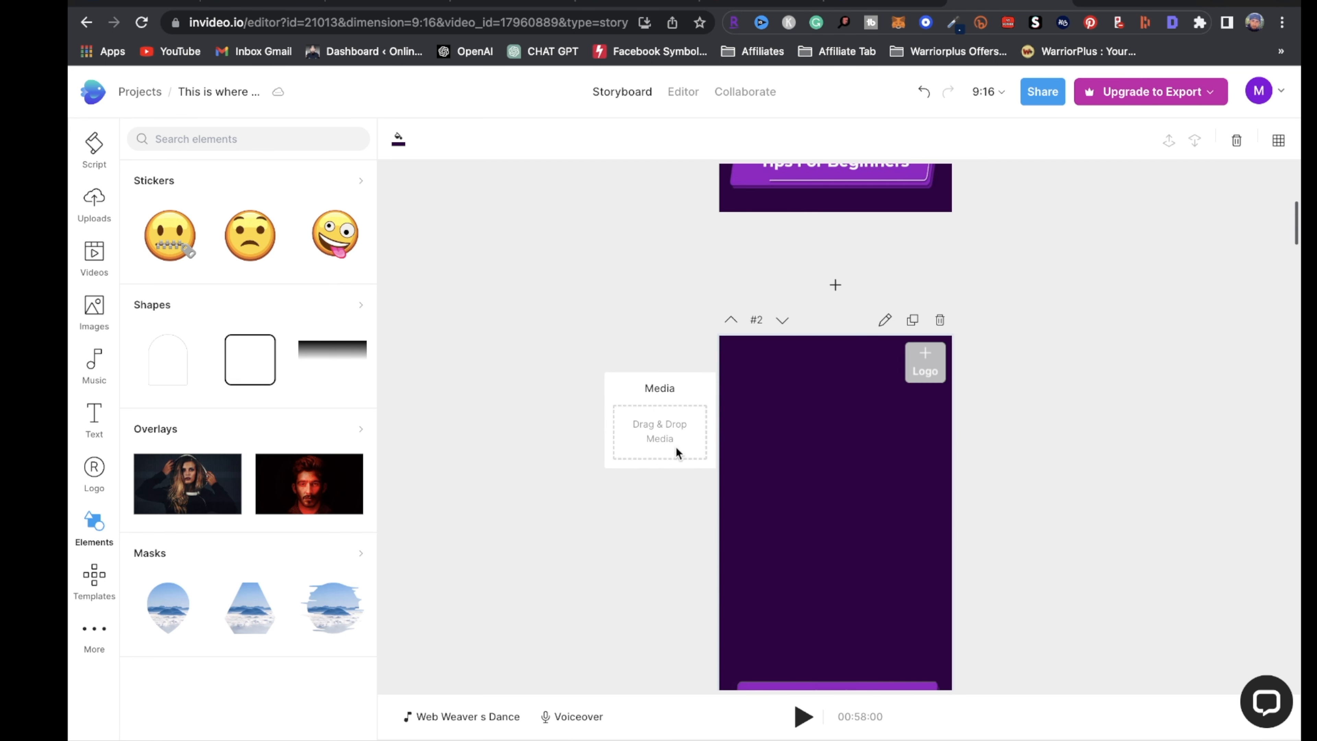
{"action": "scroll", "coordinate": [917, 523], "scroll_direction": "down", "scroll_amount": 4}
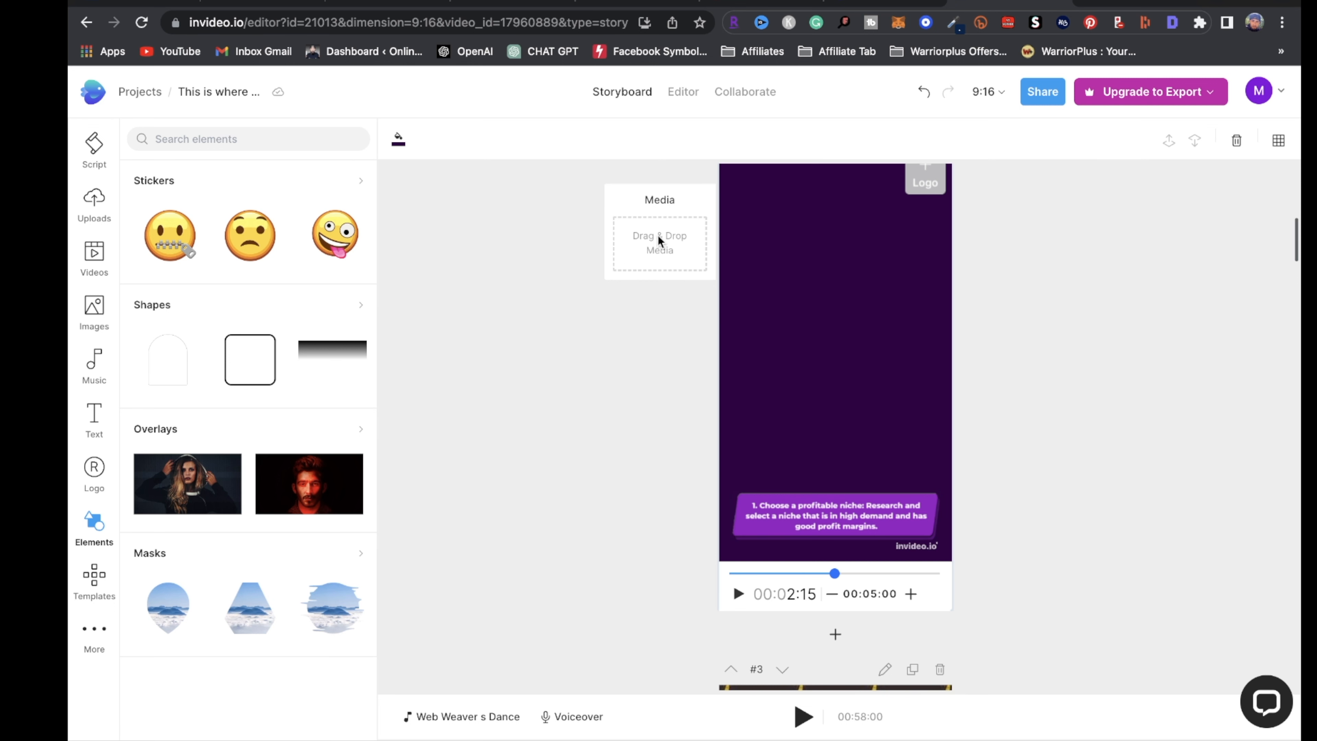
{"action": "scroll", "coordinate": [830, 467], "scroll_direction": "down", "scroll_amount": 1}
{"action": "scroll", "coordinate": [836, 460], "scroll_direction": "up", "scroll_amount": 8}
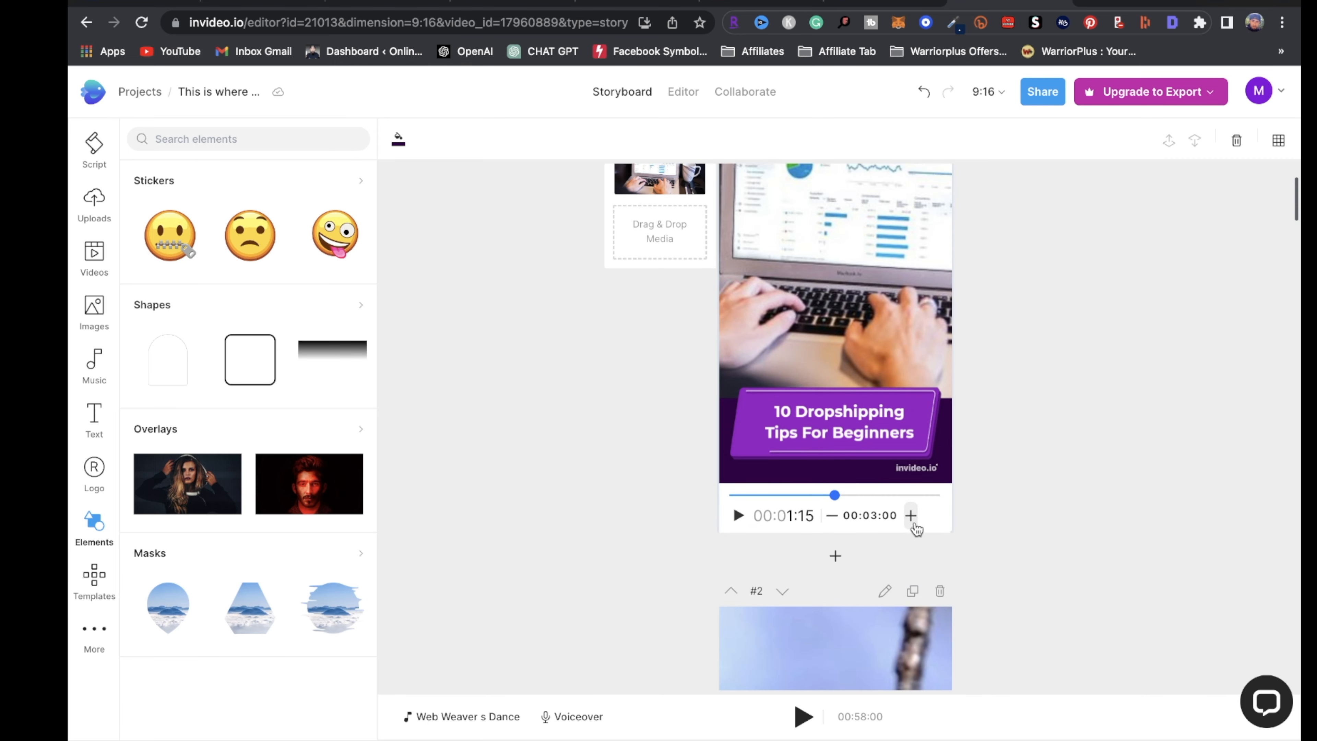
{"action": "left_click", "coordinate": [912, 516]}
{"action": "left_click", "coordinate": [911, 516]}
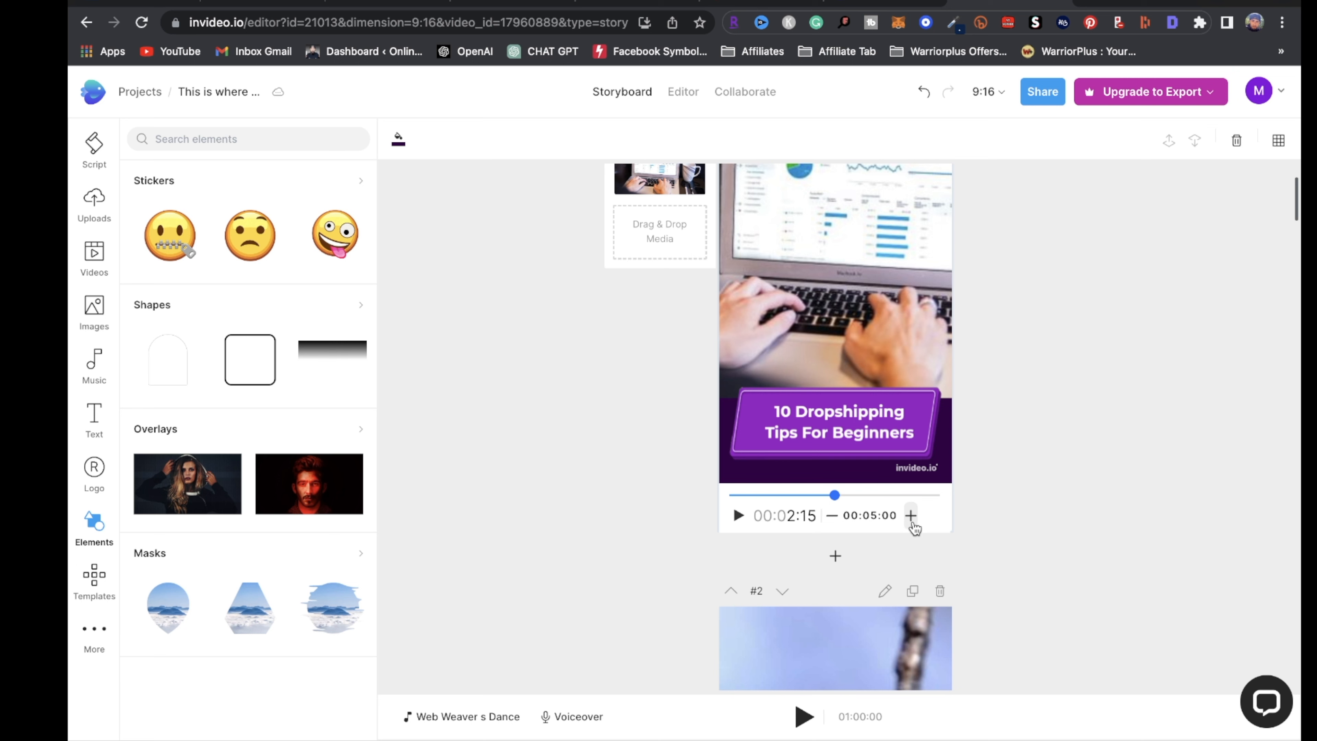
{"action": "left_click", "coordinate": [832, 517]}
{"action": "left_click", "coordinate": [832, 516]}
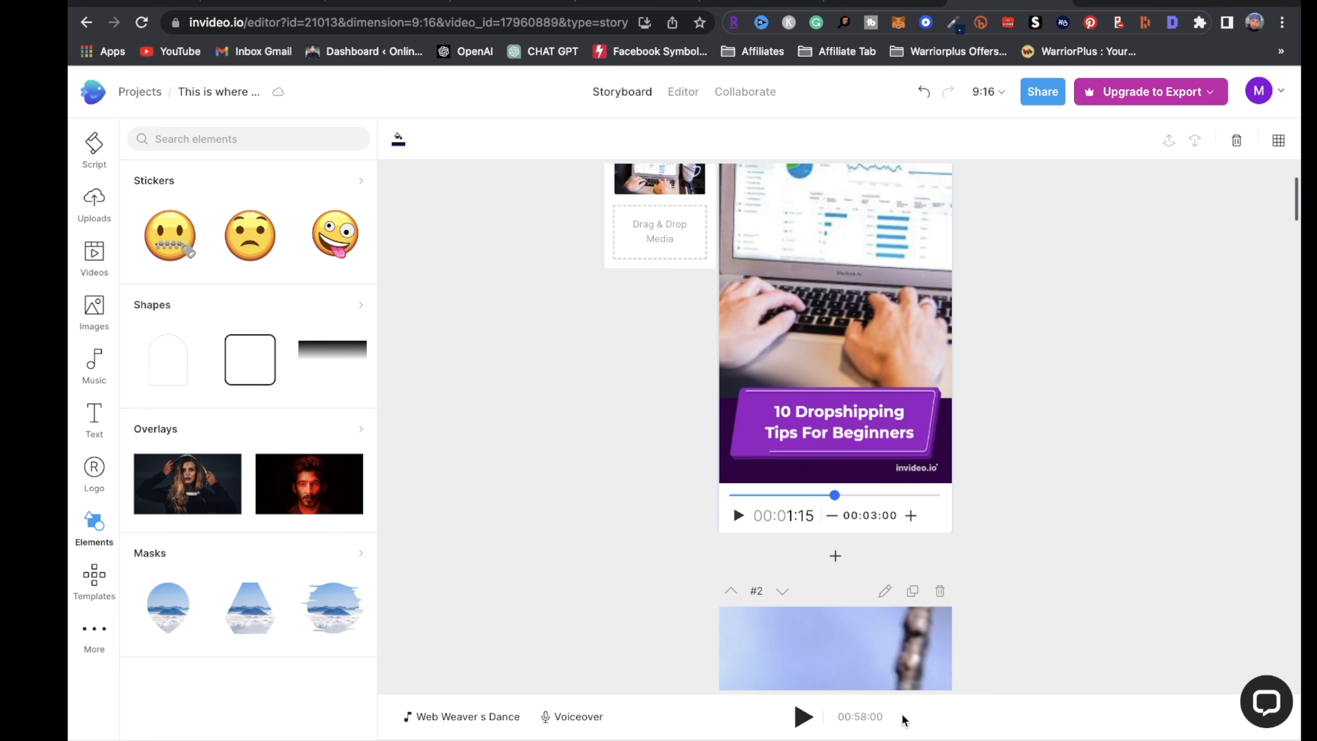
{"action": "scroll", "coordinate": [965, 619], "scroll_direction": "down", "scroll_amount": 2}
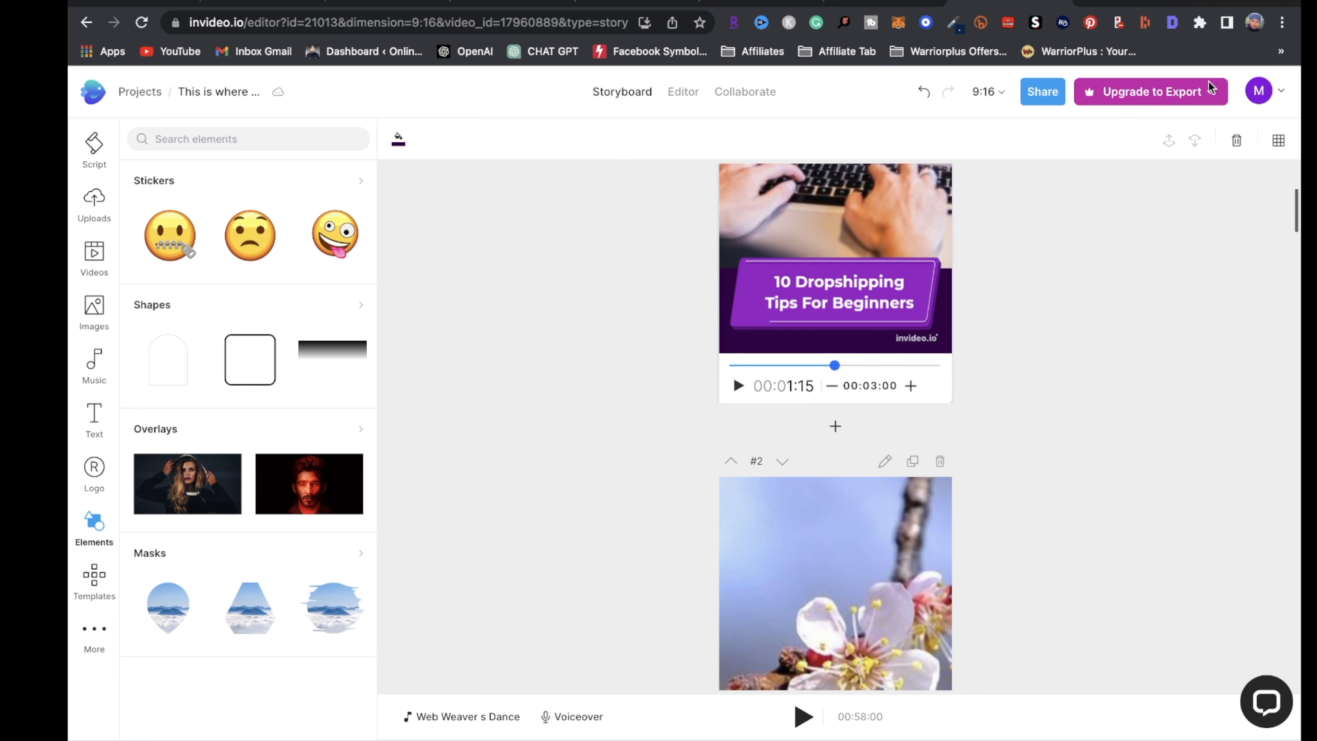
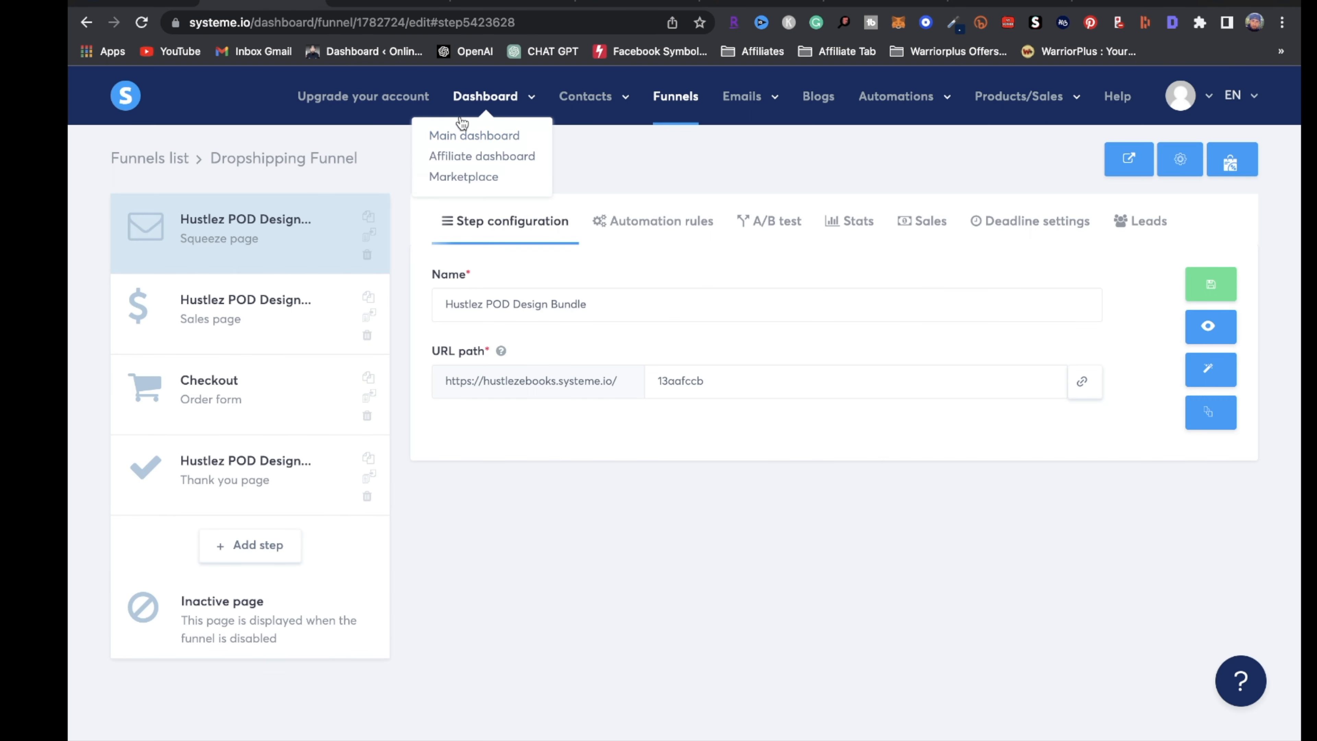
Open the systeme.io Contacts list, which shows the 2 contacts tagged Dropshipping
{"action": "mouse_move", "coordinate": [585, 96]}
{"action": "left_click", "coordinate": [582, 135]}
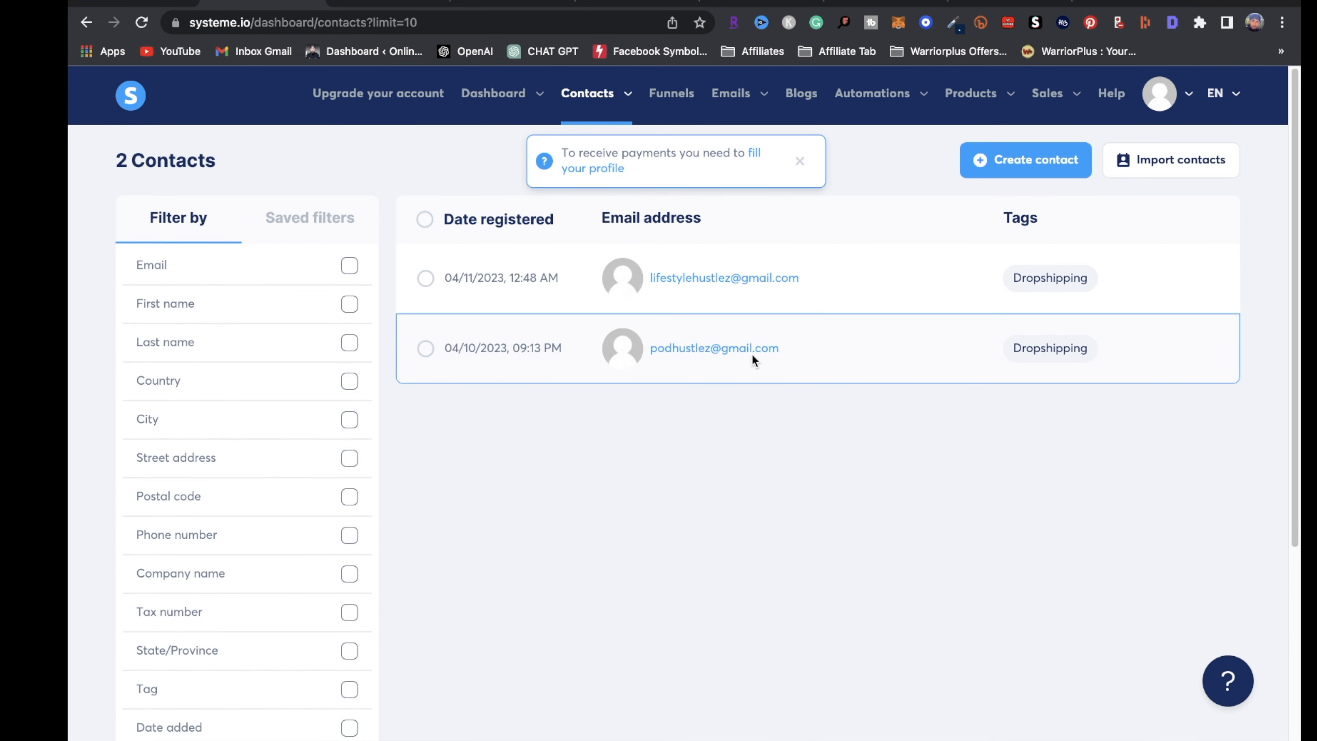
Dismiss the payment-profile notice and go to the Newsletters list
{"action": "mouse_move", "coordinate": [744, 99]}
{"action": "left_click", "coordinate": [799, 161]}
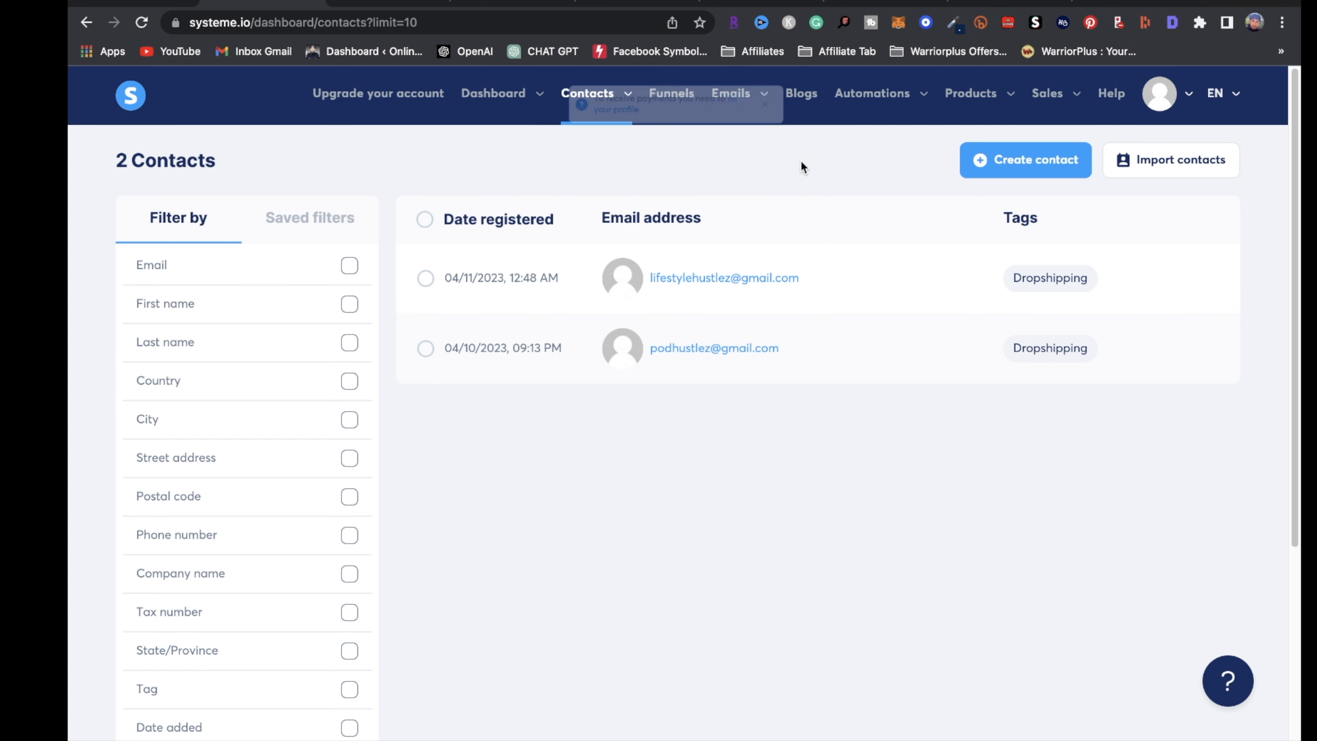
{"action": "left_click", "coordinate": [740, 110]}
{"action": "mouse_move", "coordinate": [740, 109]}
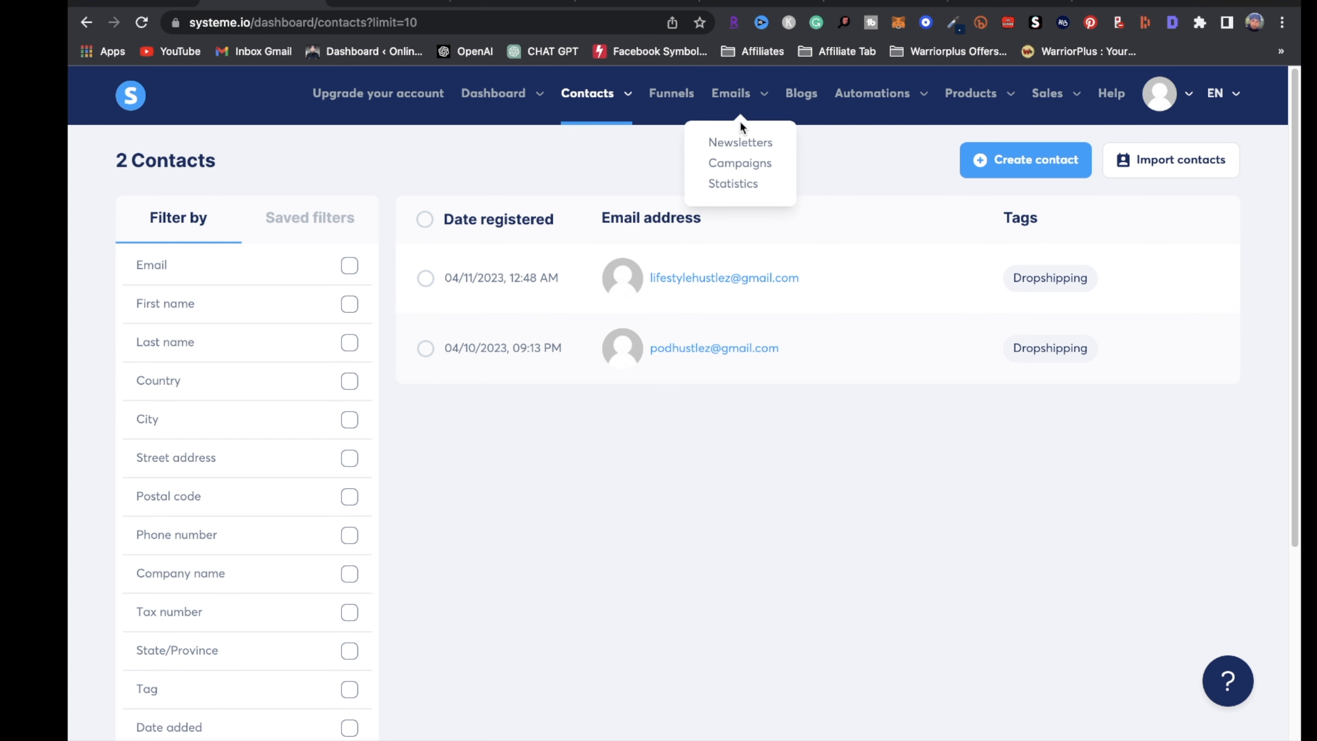
{"action": "left_click", "coordinate": [745, 143]}
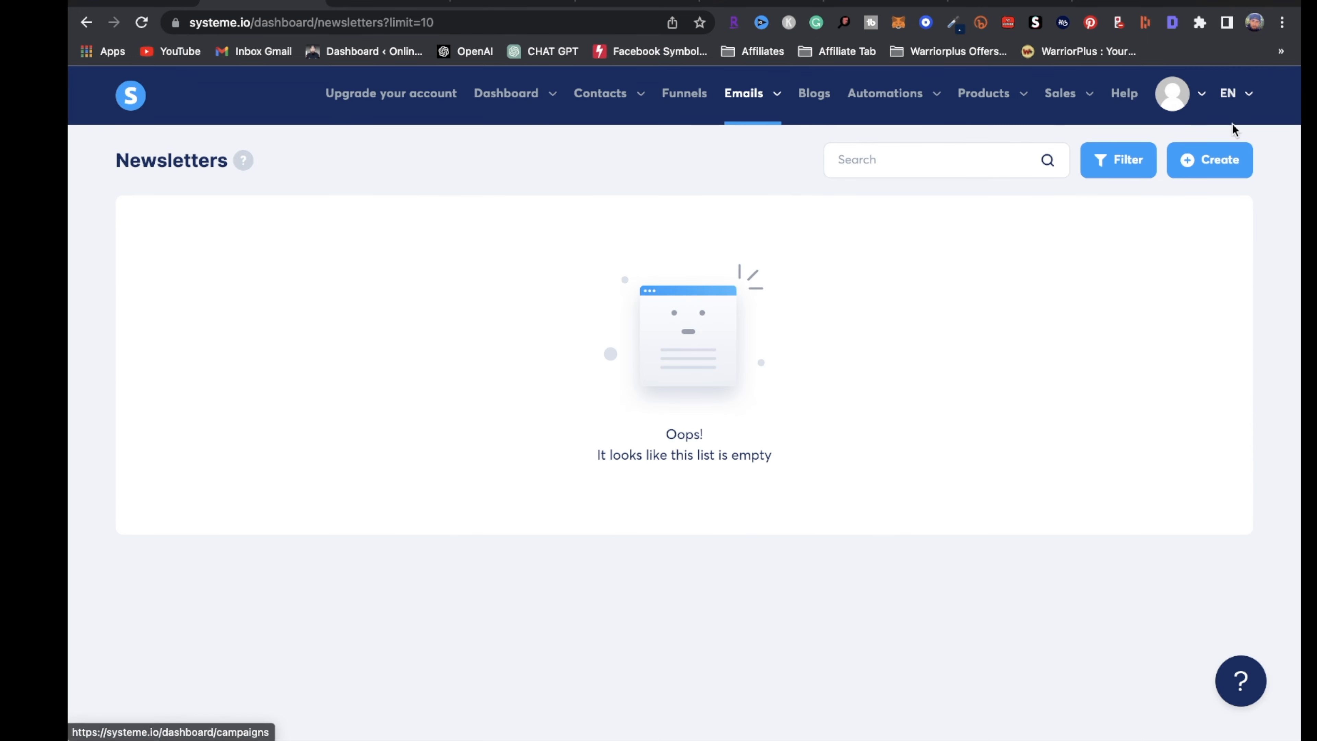
Create a classic-editor newsletter 'Struggling With Your Online Business?' with a sender name, then open it
{"action": "left_click", "coordinate": [1211, 160]}
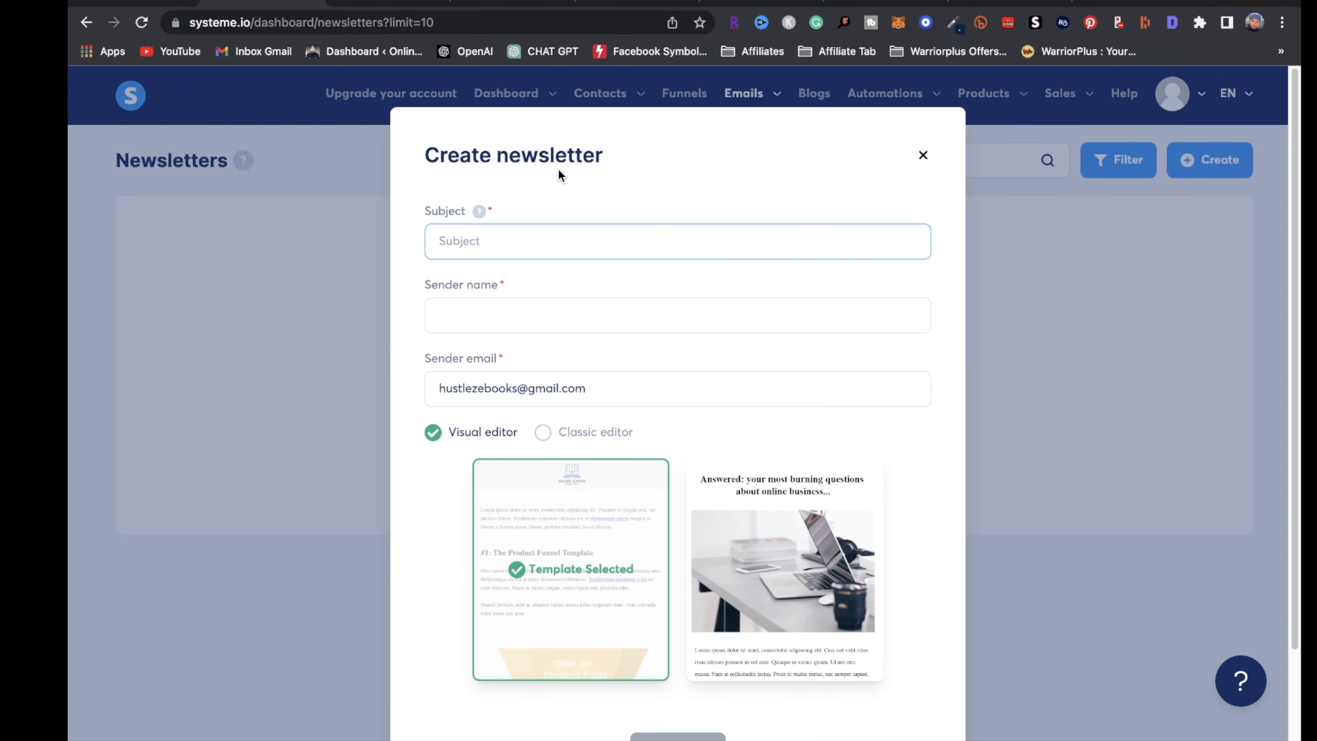
{"action": "type", "text": "Struggling With Your Online Business?"}
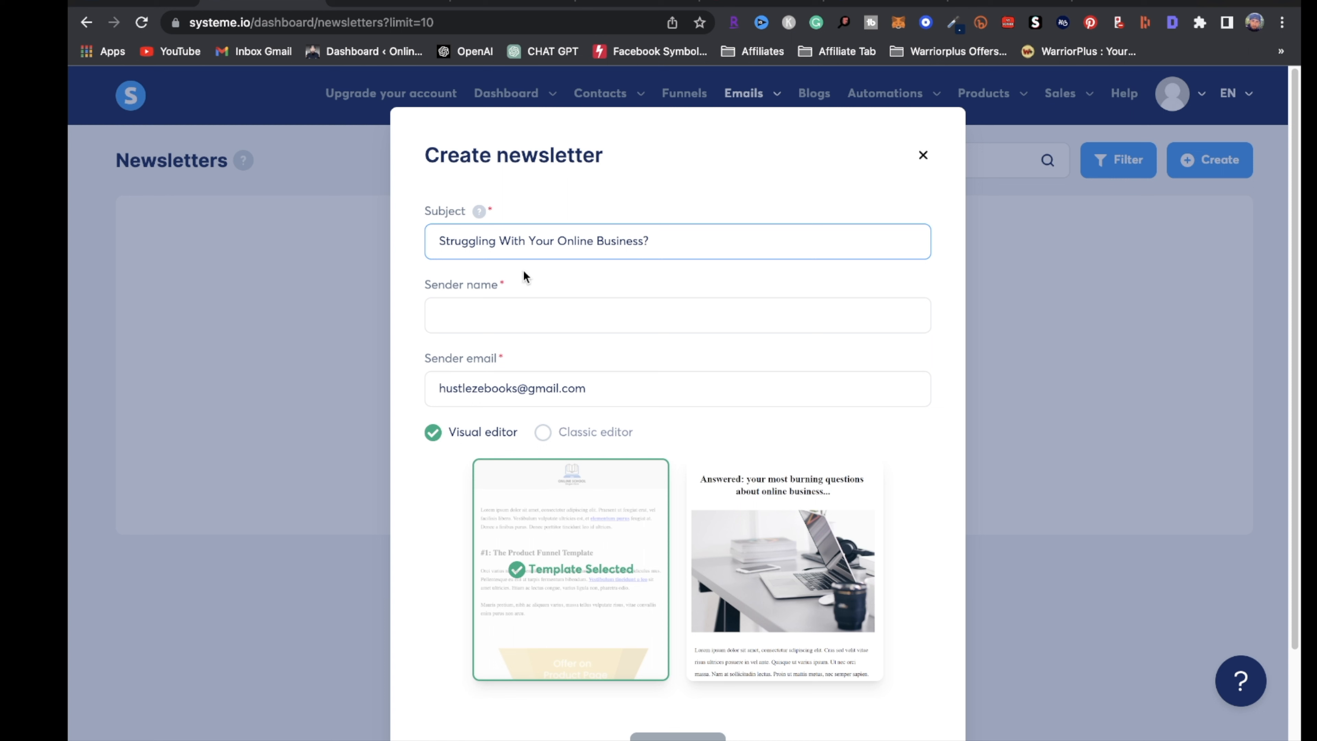
{"action": "left_click", "coordinate": [479, 324]}
{"action": "type", "text": "Melvin"}
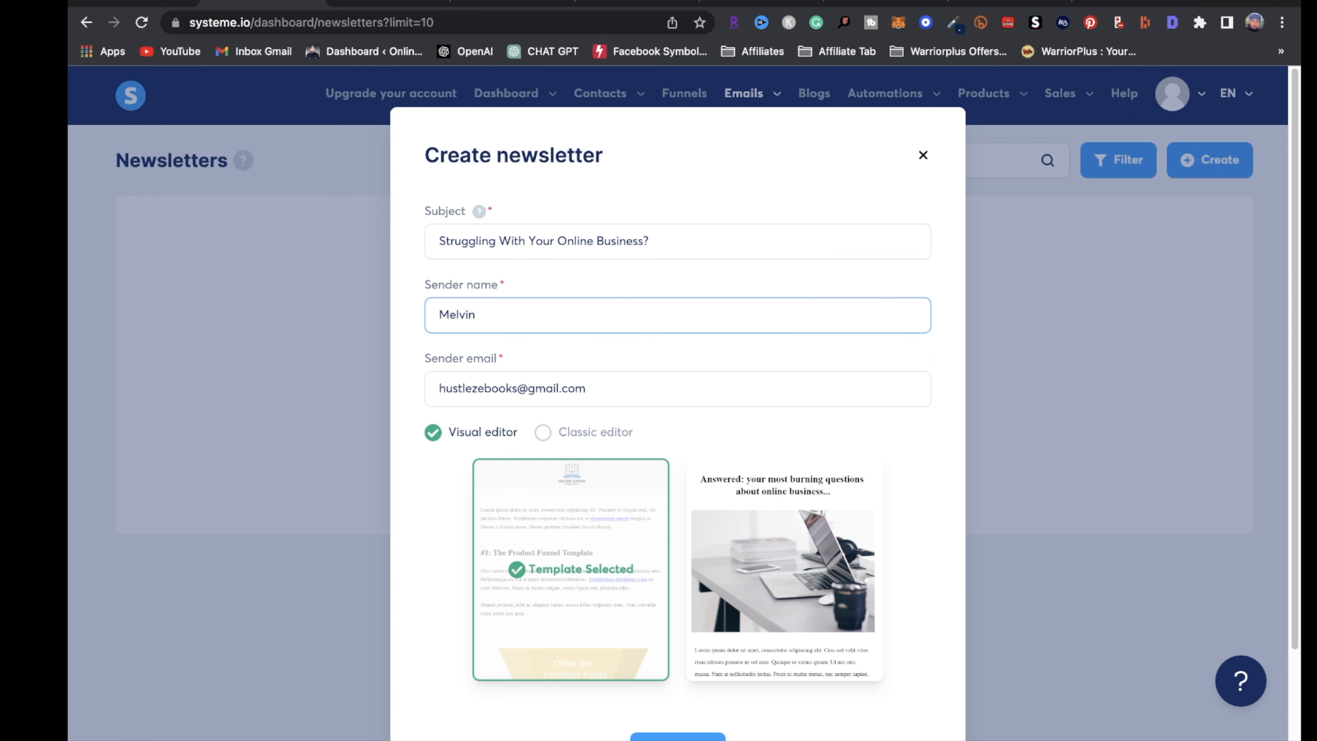
{"action": "left_click", "coordinate": [542, 432]}
{"action": "left_click", "coordinate": [673, 588]}
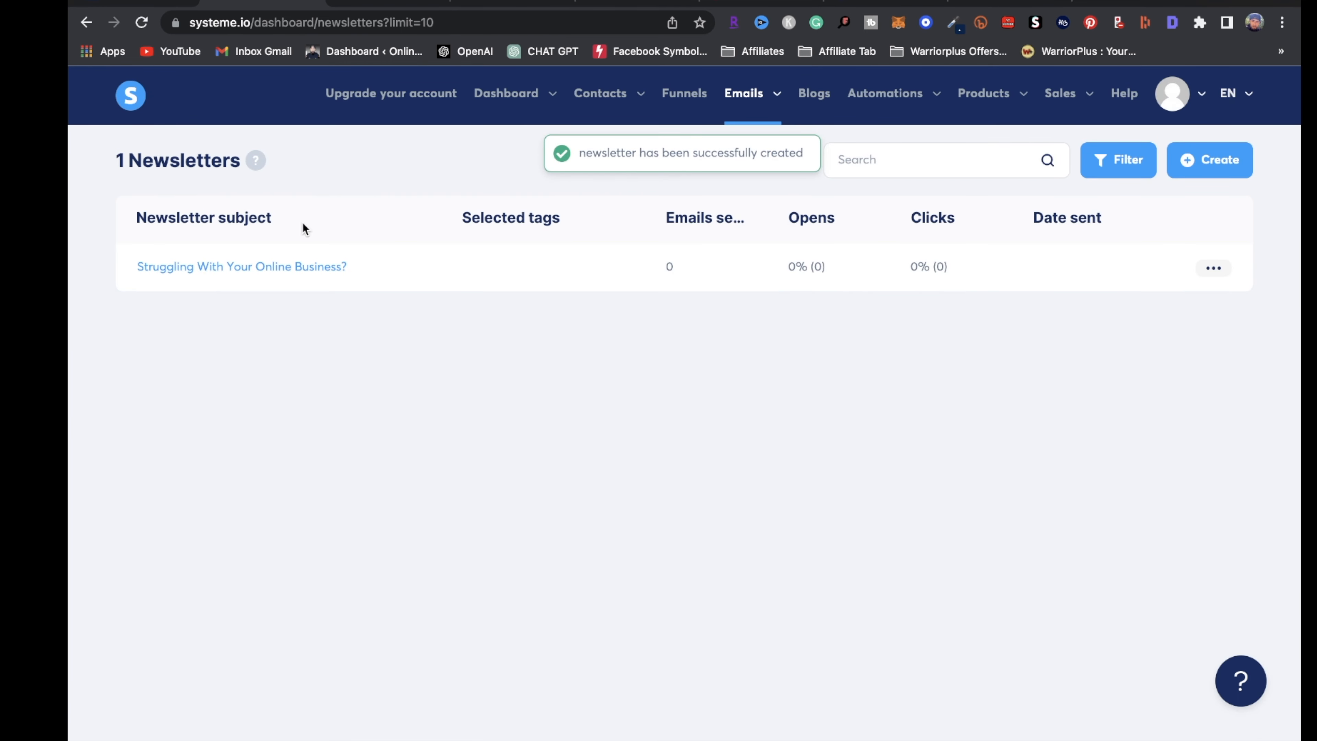
{"action": "left_click", "coordinate": [297, 267]}
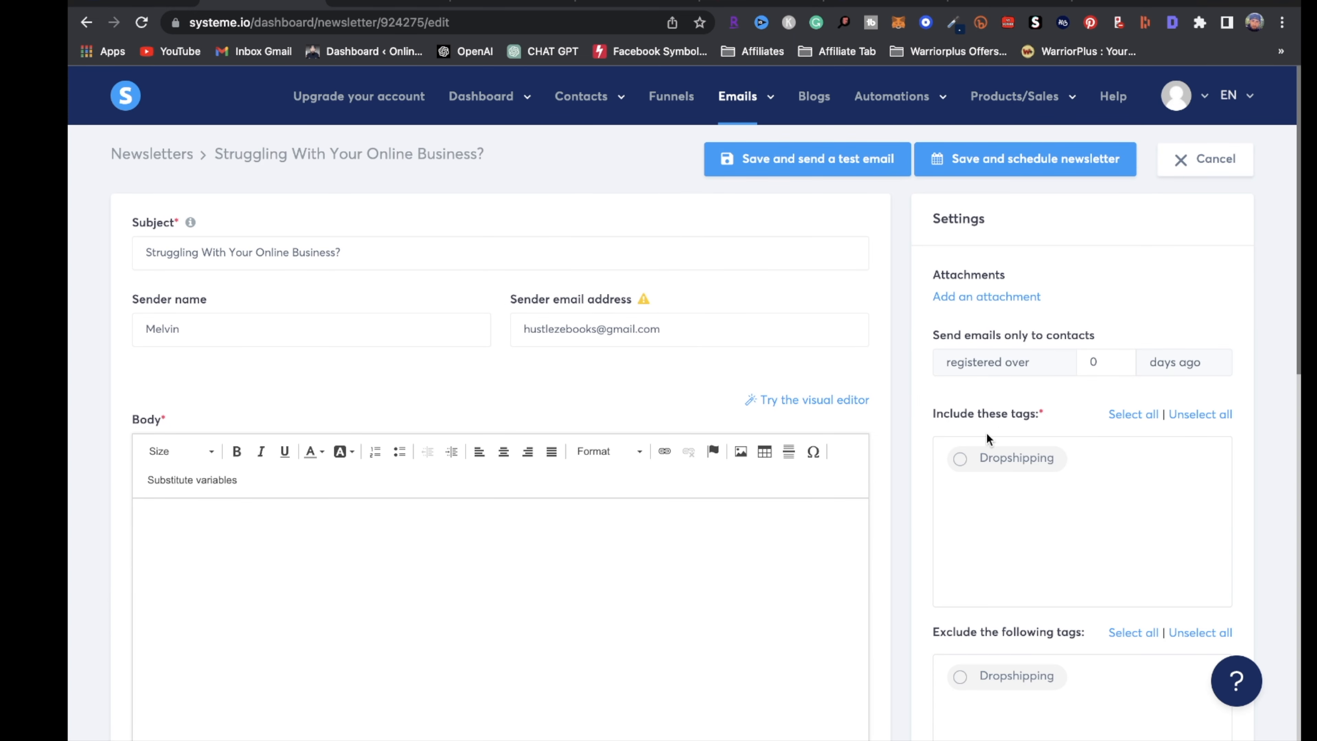
Include contacts tagged Dropshipping as the newsletter's recipients
{"action": "scroll", "coordinate": [1052, 420], "scroll_direction": "down", "scroll_amount": 3}
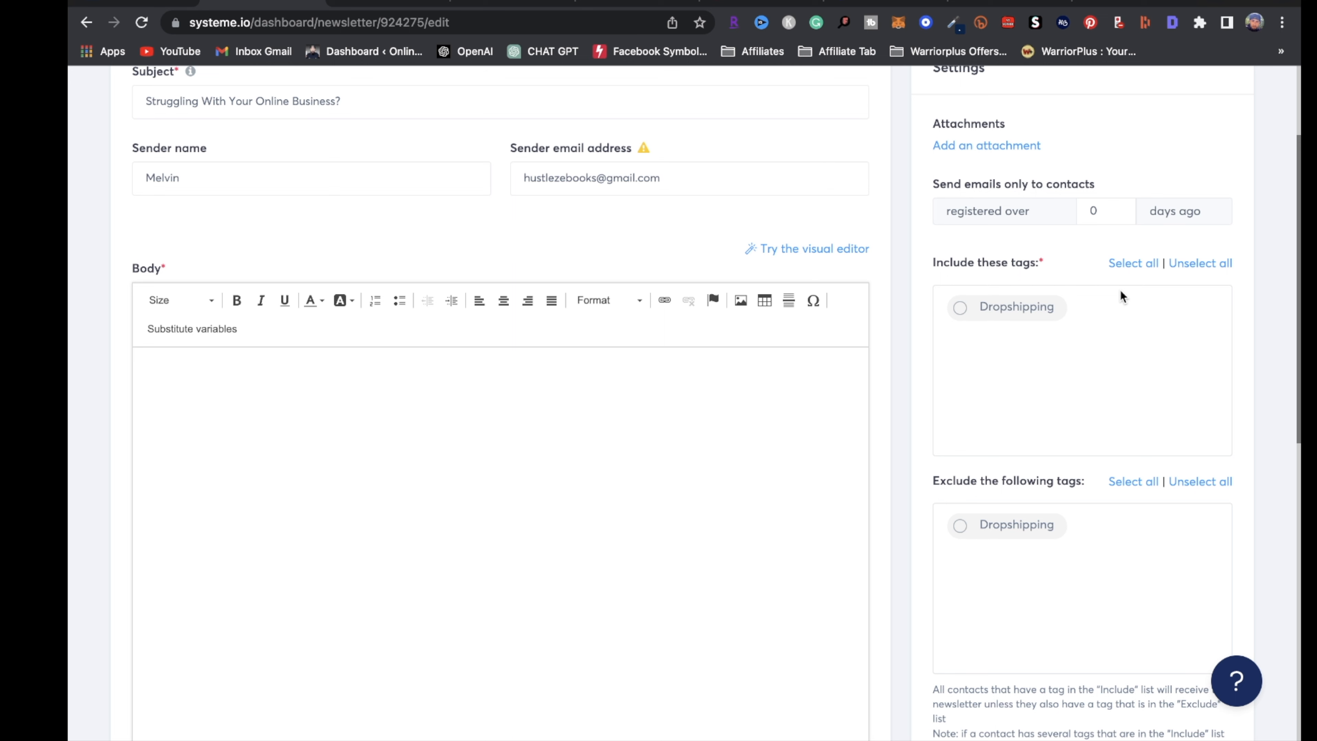
{"action": "scroll", "coordinate": [1099, 312], "scroll_direction": "up", "scroll_amount": 1}
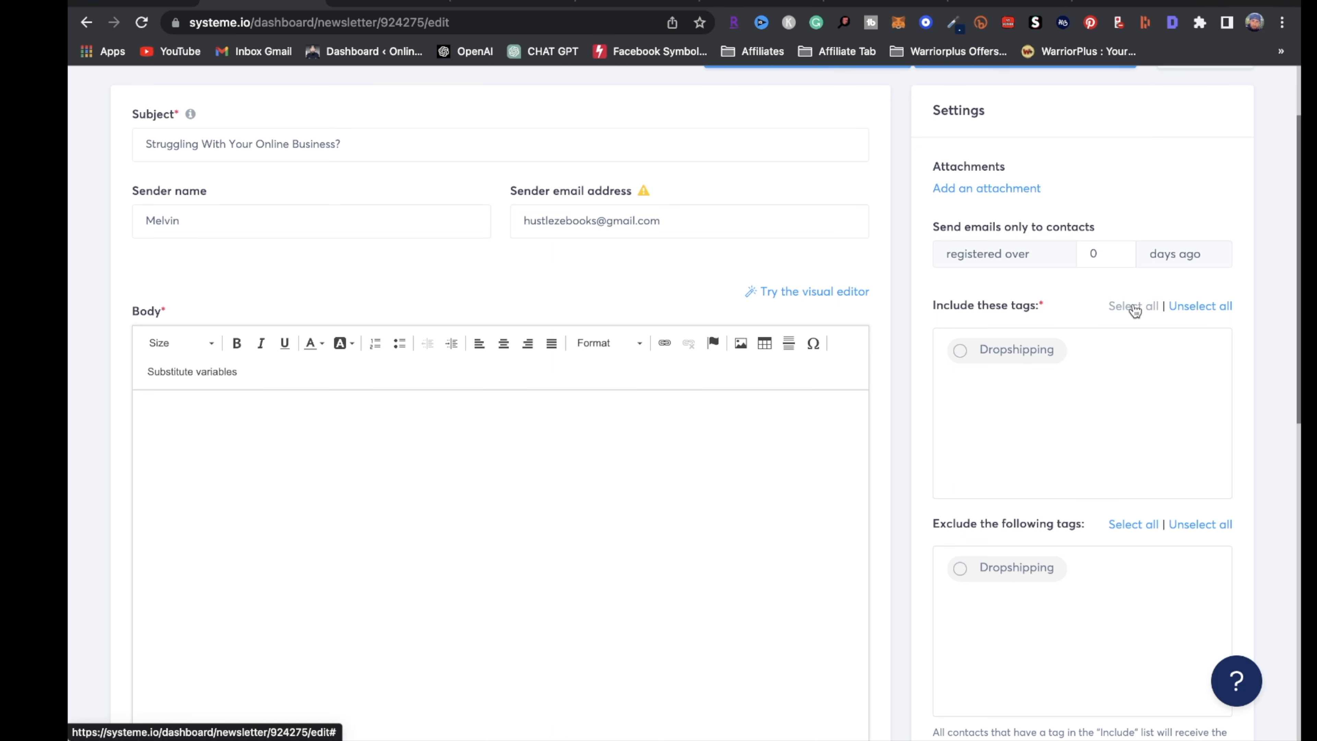
{"action": "left_click", "coordinate": [962, 353]}
Start the newsletter body with 'Hey {first_name},' using the copied substitute
{"action": "left_click", "coordinate": [283, 442]}
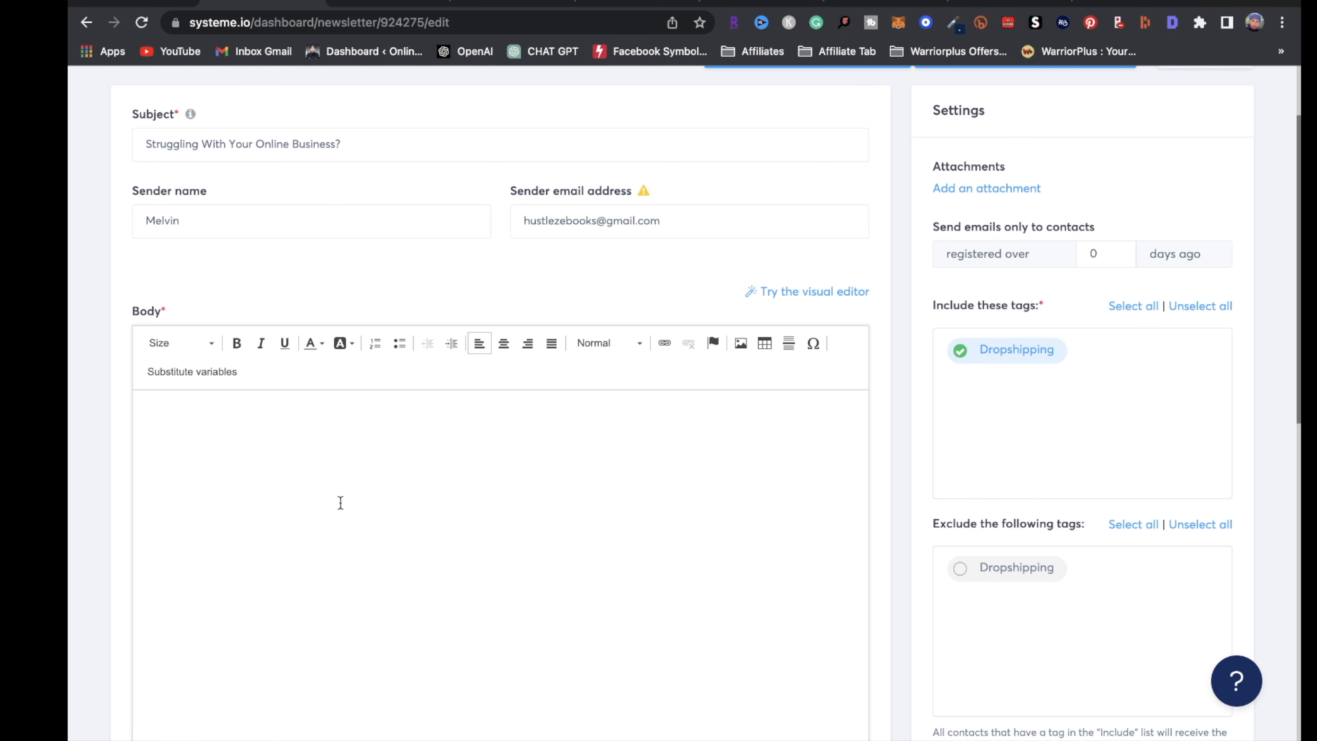
{"action": "type", "text": "Hey"}
{"action": "scroll", "coordinate": [1032, 493], "scroll_direction": "down", "scroll_amount": 8}
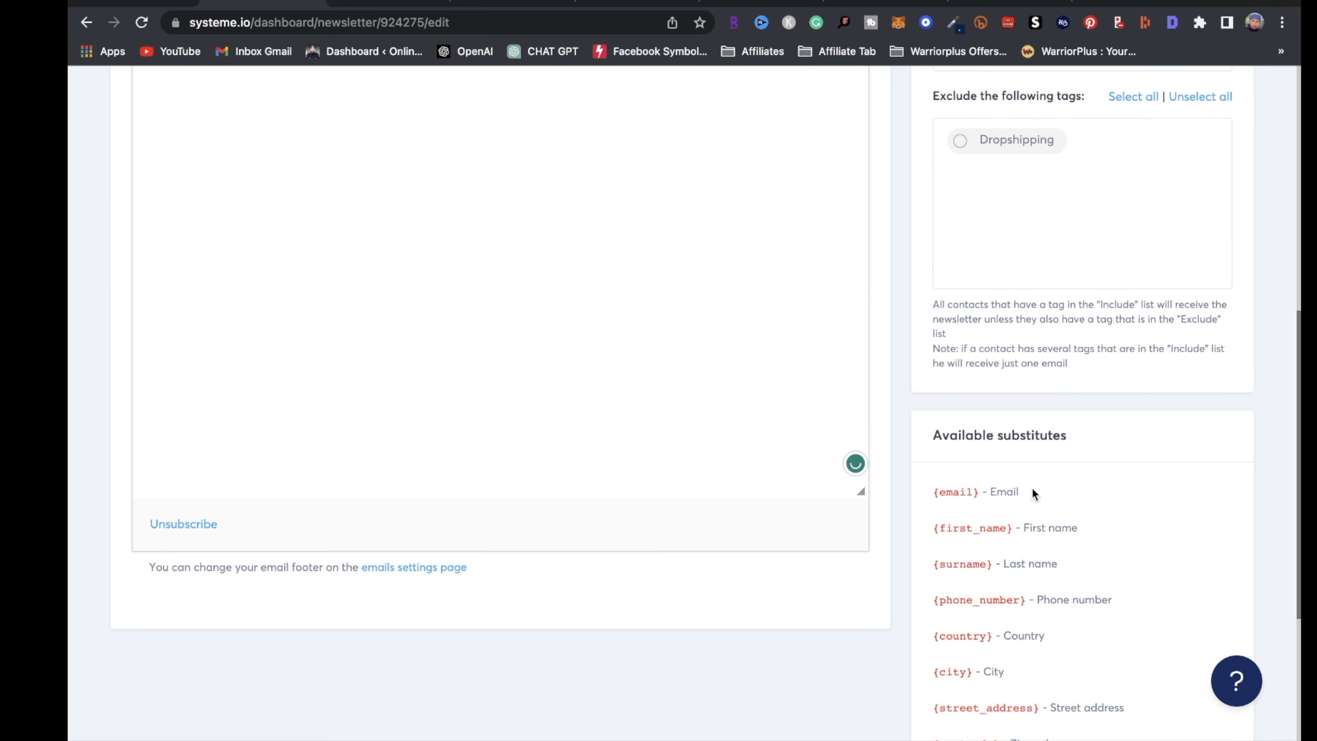
{"action": "left_click_drag", "start_coordinate": [1009, 528], "coordinate": [932, 529]}
{"action": "key", "text": "ctrl+c"}
{"action": "scroll", "coordinate": [735, 341], "scroll_direction": "up", "scroll_amount": 9}
{"action": "left_click", "coordinate": [233, 428]}
{"action": "key", "text": "ctrl+v"}
{"action": "type", "text": ","}
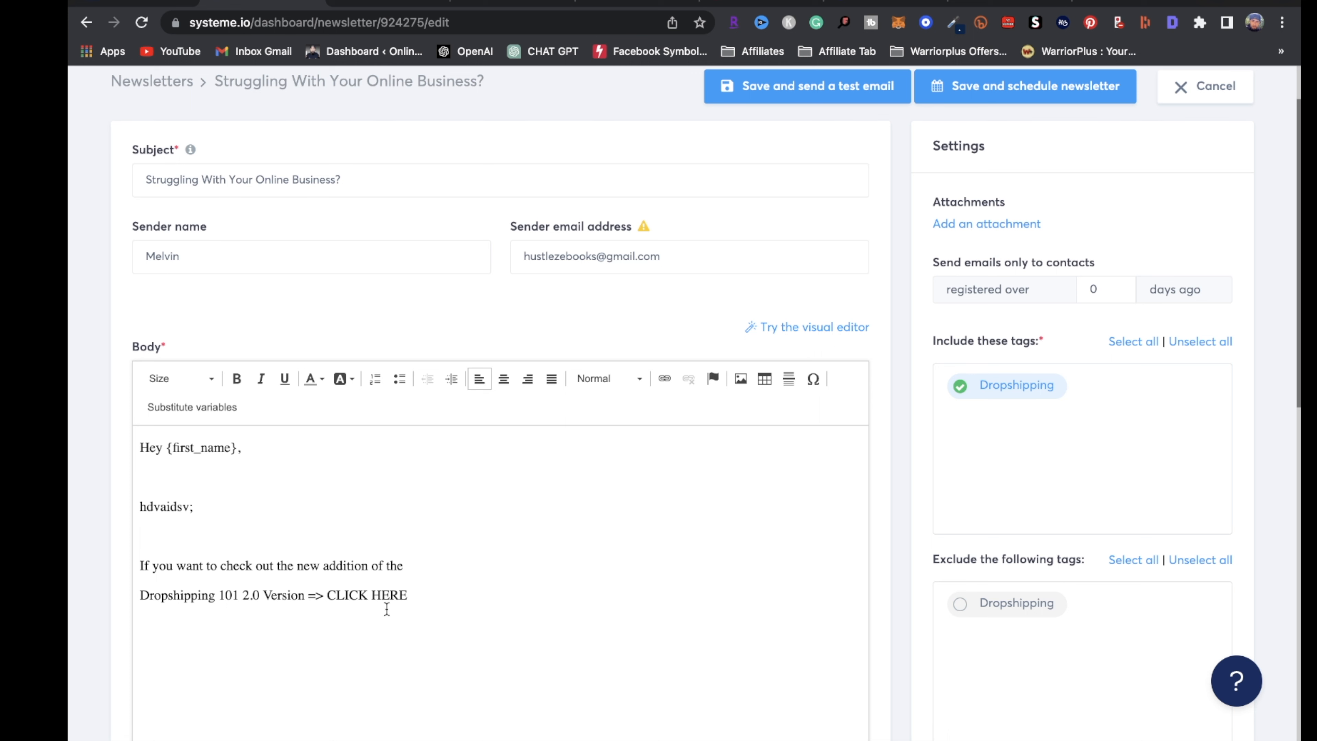
Select CLICK HERE, open its link dialog, and duplicate the browser tab
{"action": "left_click_drag", "start_coordinate": [413, 597], "coordinate": [326, 597]}
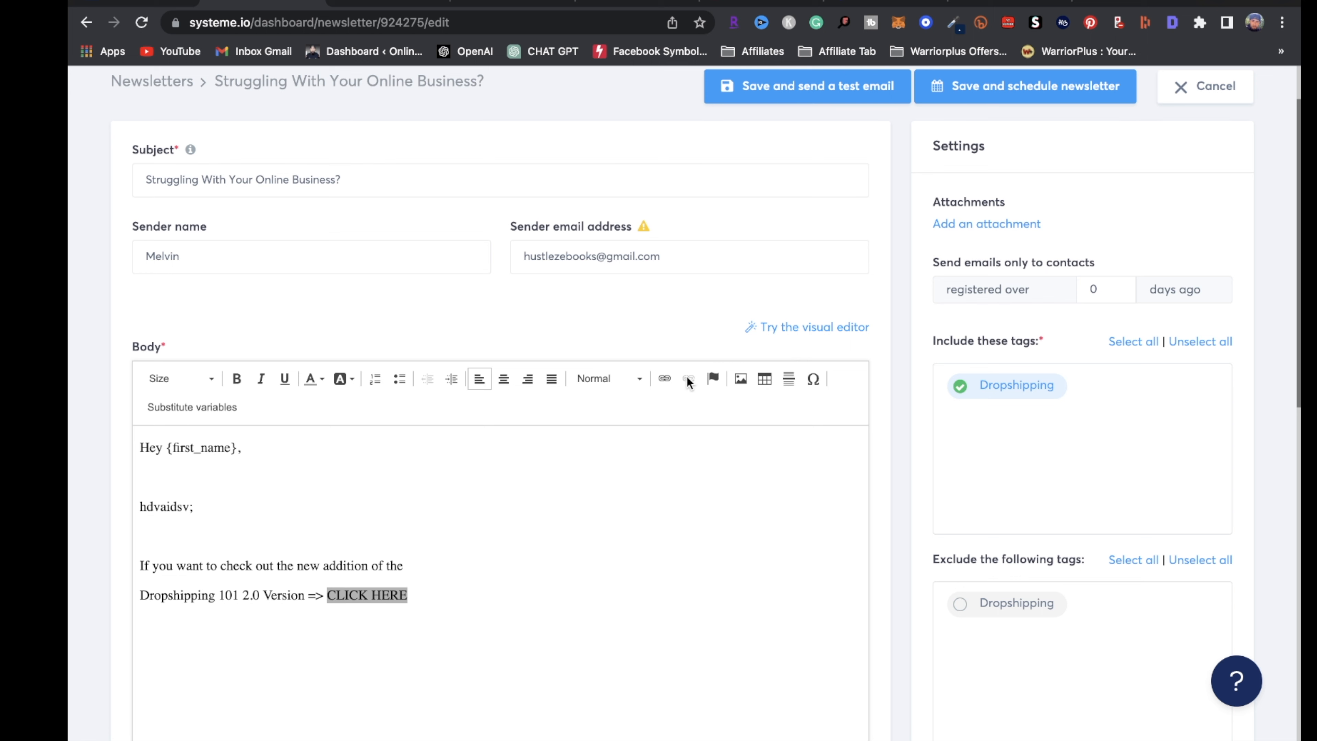
{"action": "left_click", "coordinate": [664, 382]}
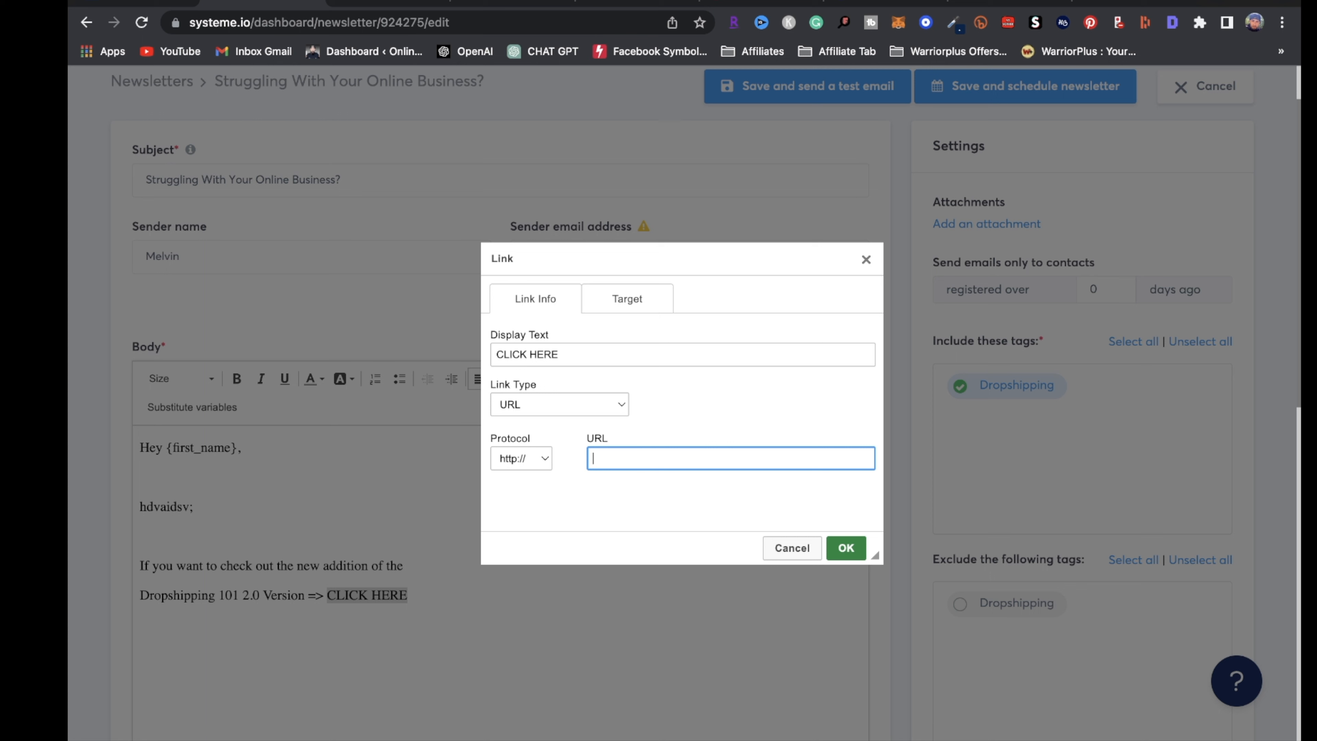
{"action": "right_click", "coordinate": [266, 2]}
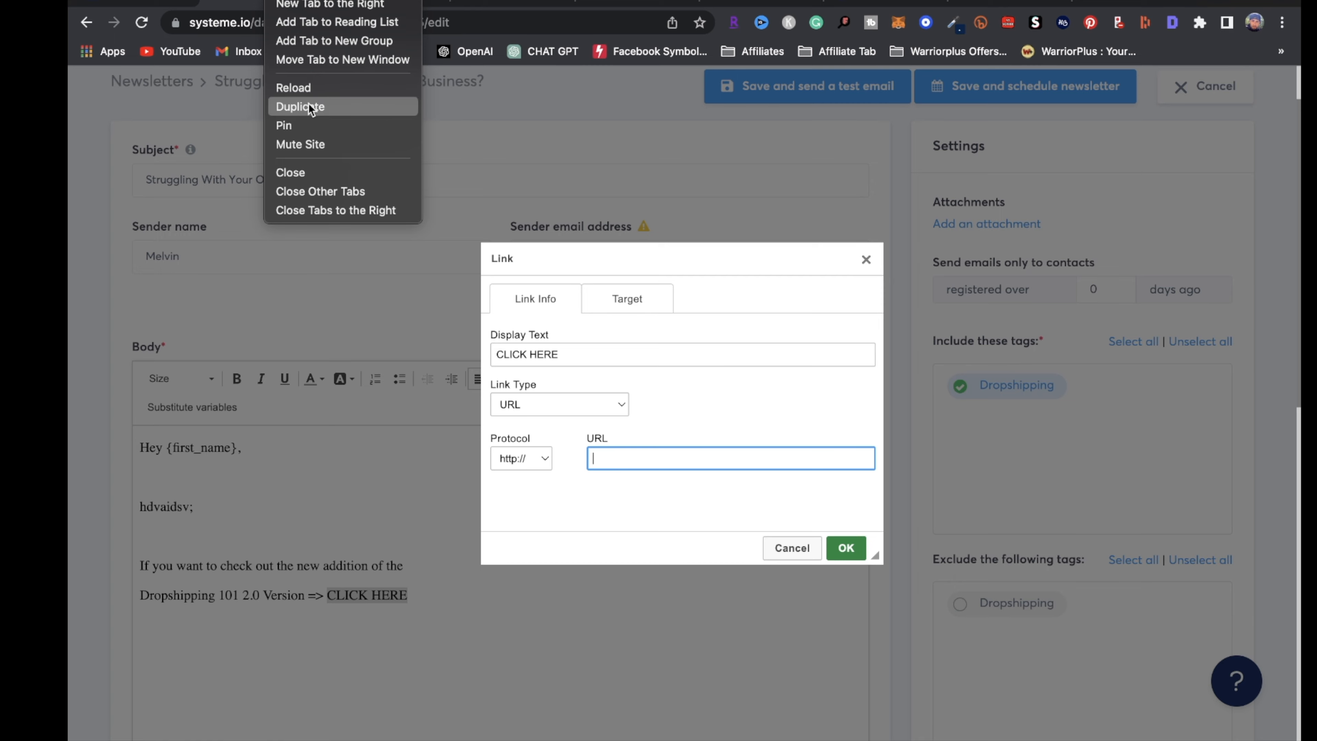
{"action": "left_click", "coordinate": [309, 103]}
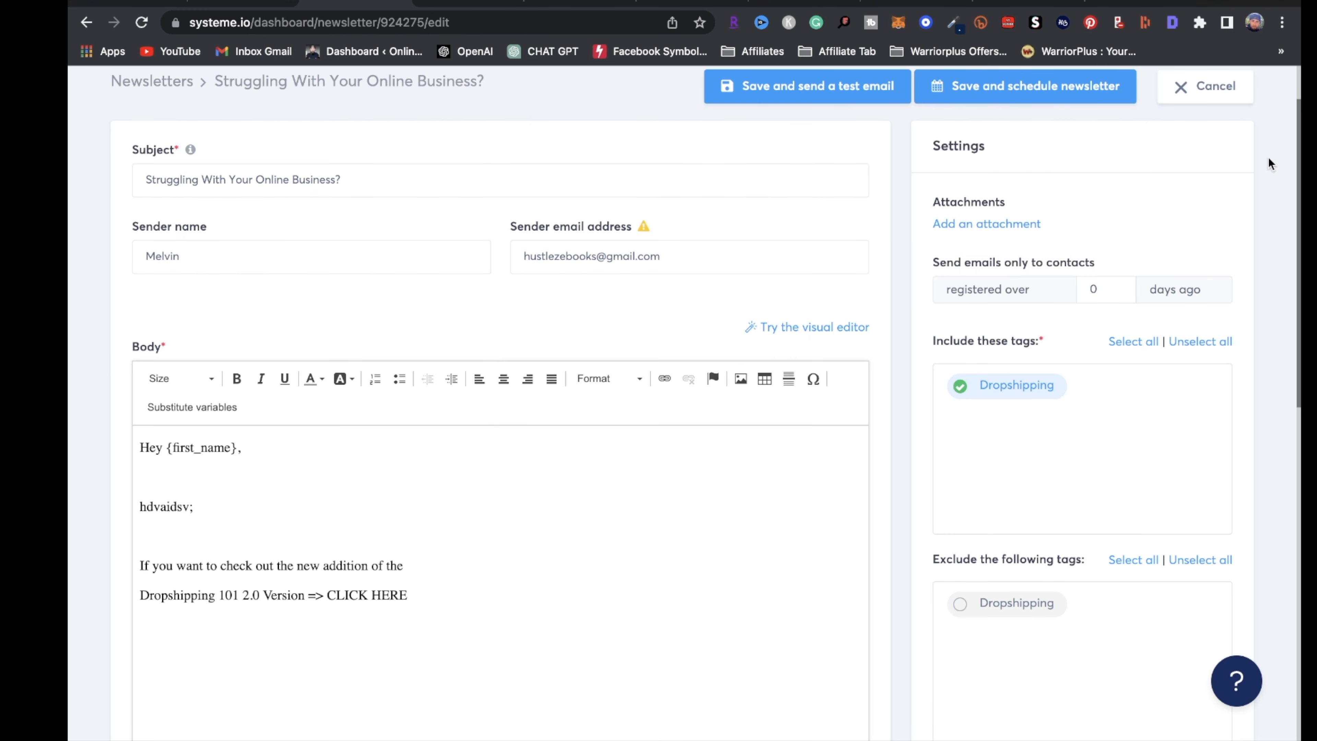
Paste the Dropshipping Funnel checkout URL hustlezebooks.systeme.io/531f4430 as the link address
{"action": "left_click", "coordinate": [1203, 86]}
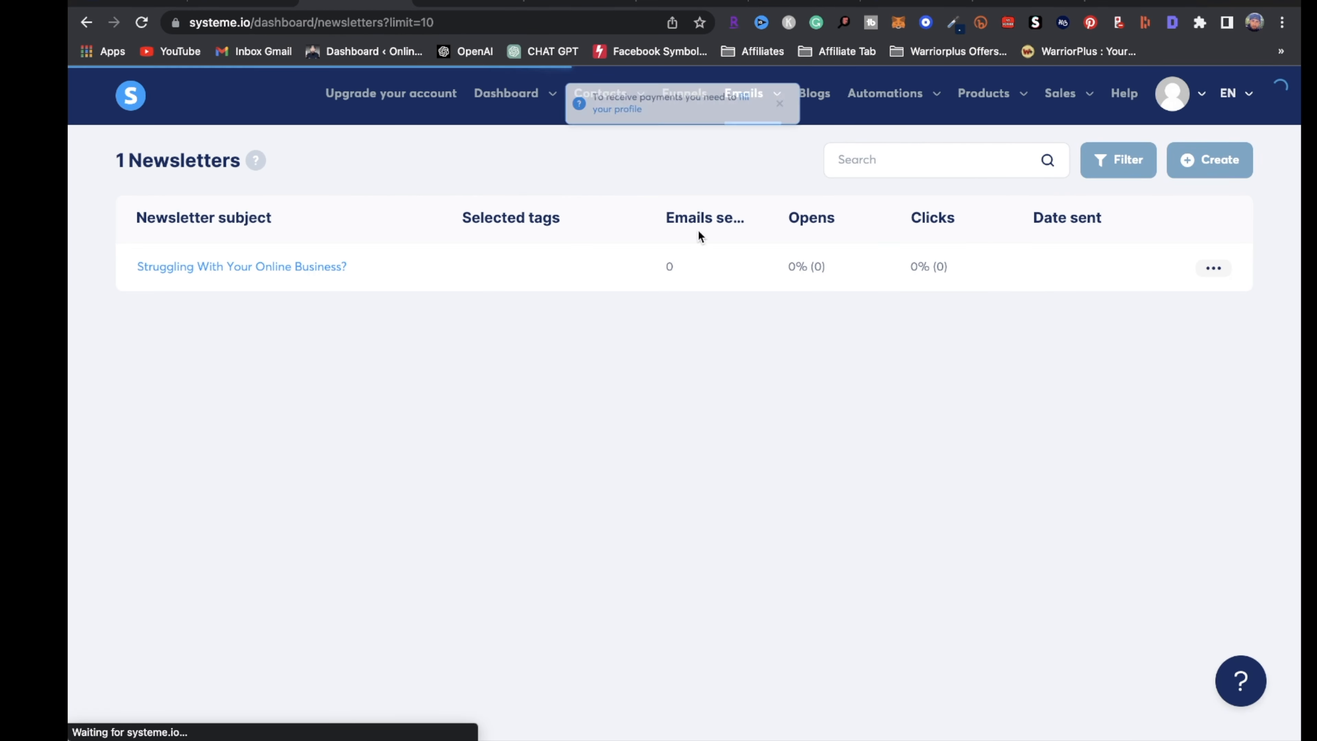
{"action": "left_click", "coordinate": [690, 95]}
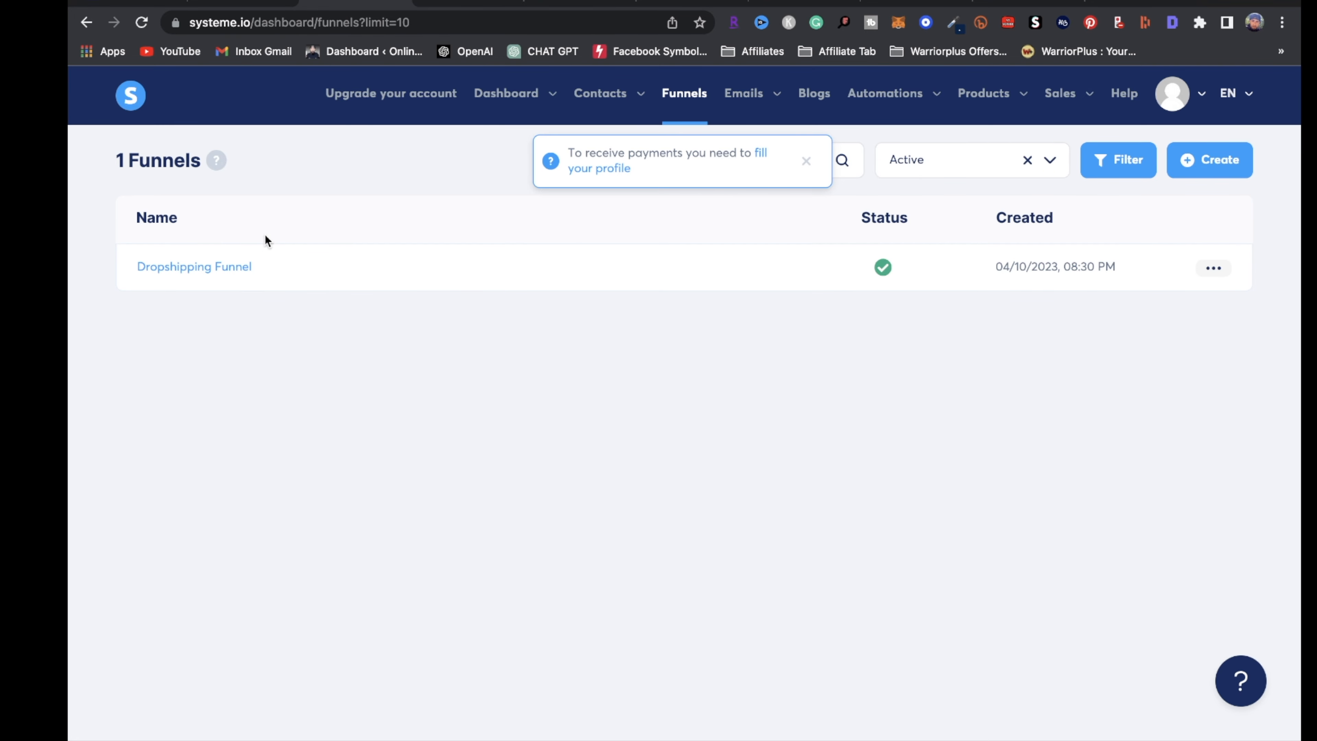
{"action": "left_click", "coordinate": [217, 275]}
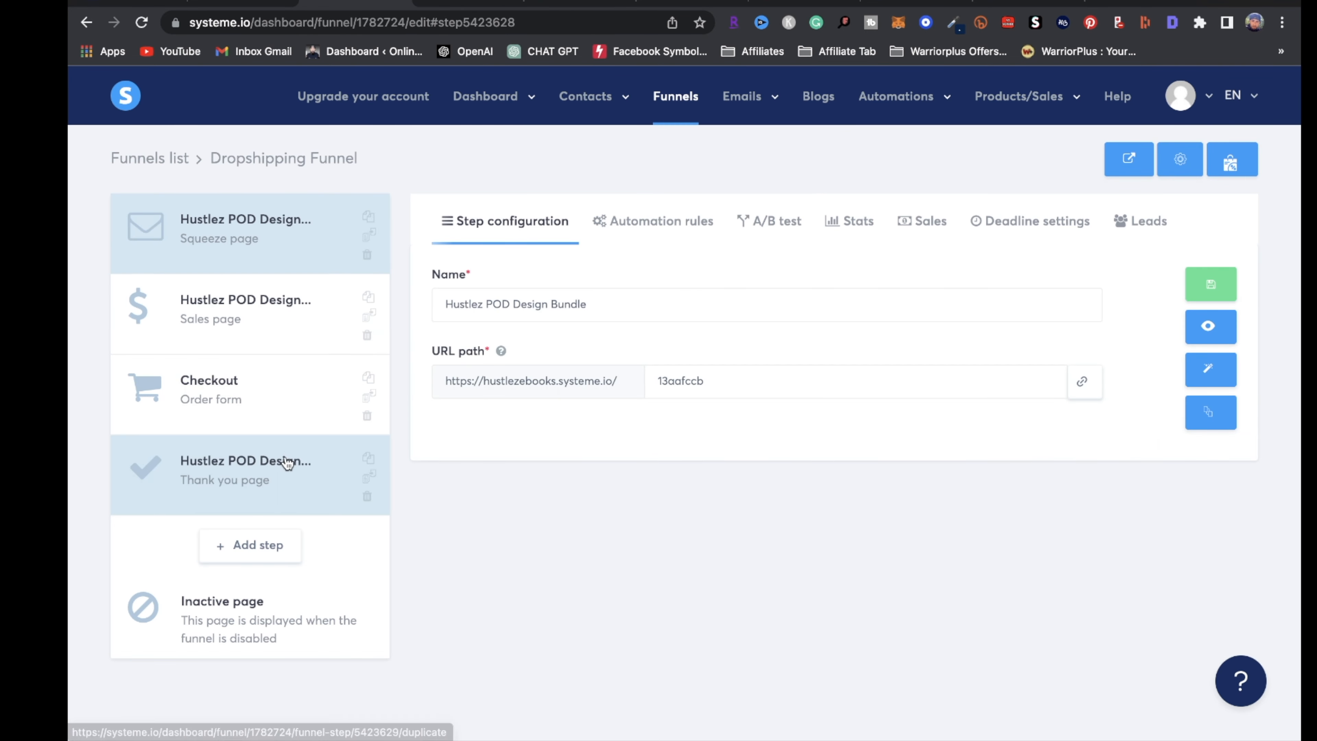
{"action": "left_click", "coordinate": [222, 409]}
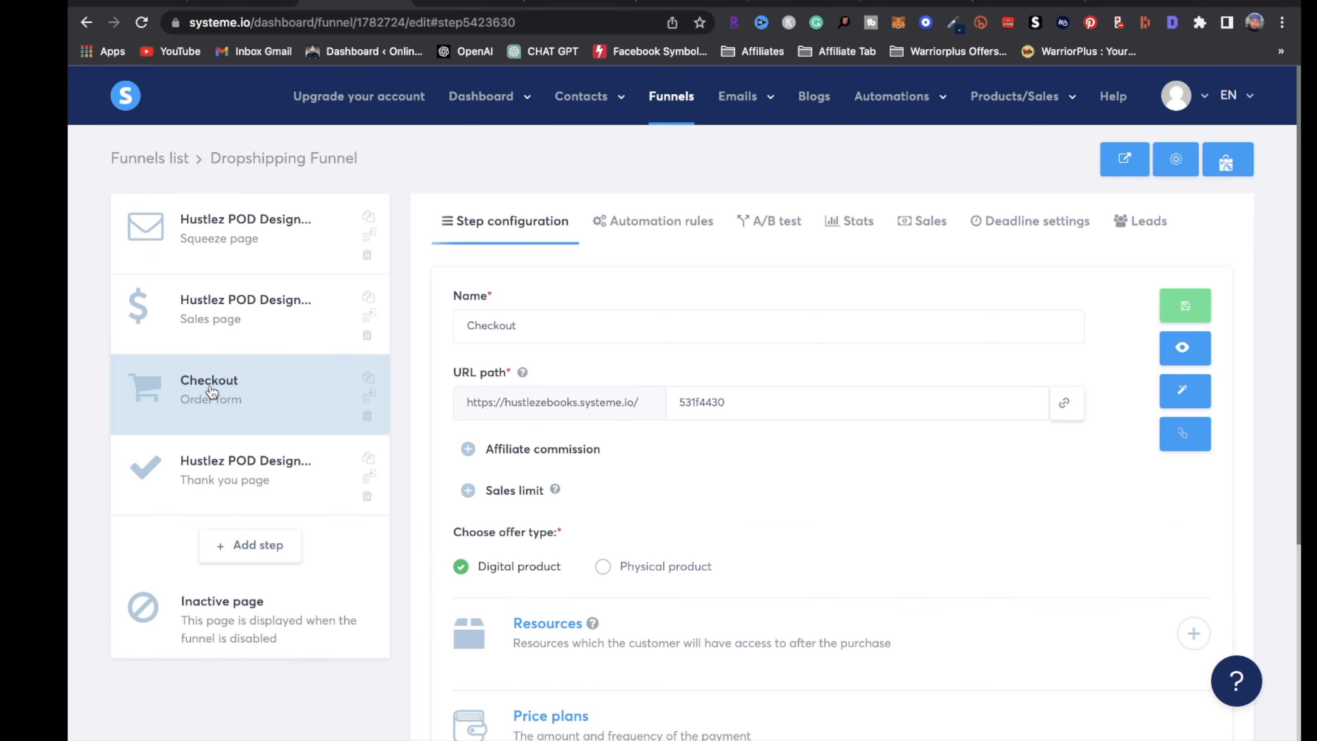
{"action": "left_click_drag", "start_coordinate": [452, 373], "coordinate": [508, 374]}
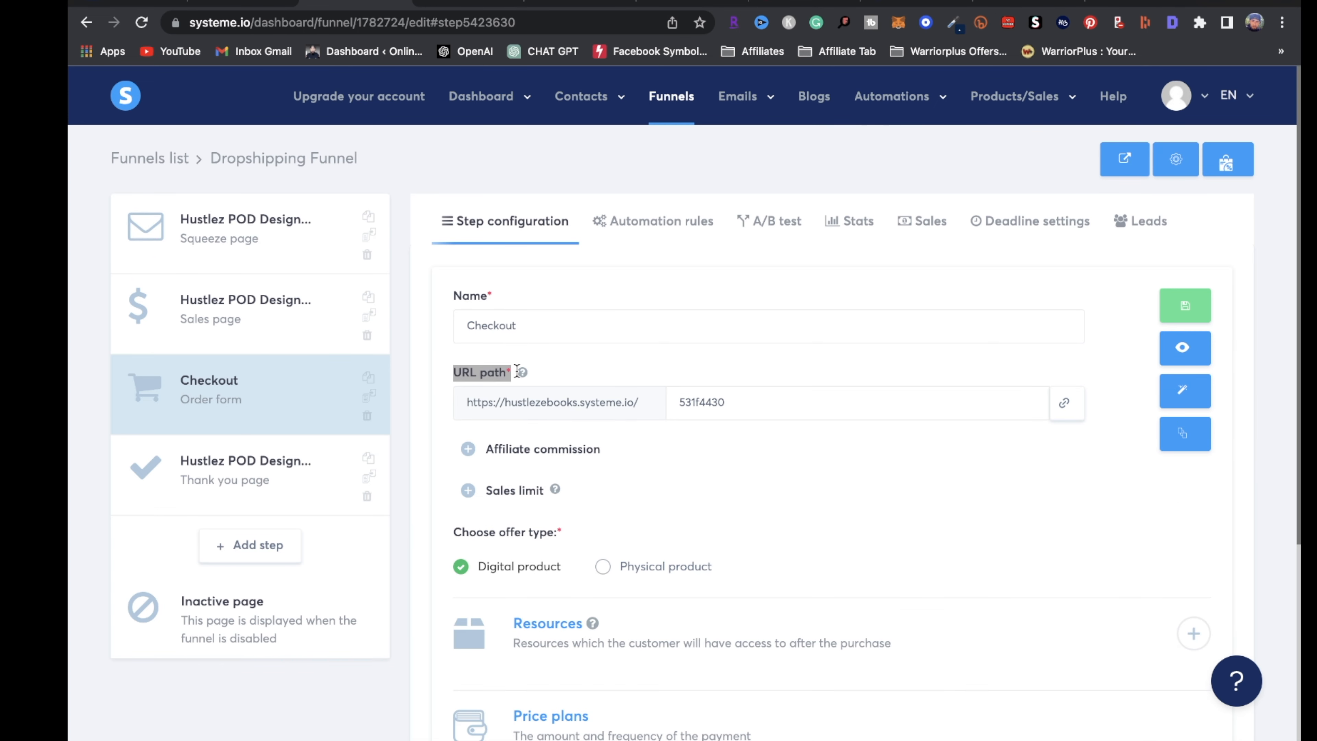
{"action": "left_click", "coordinate": [1063, 402]}
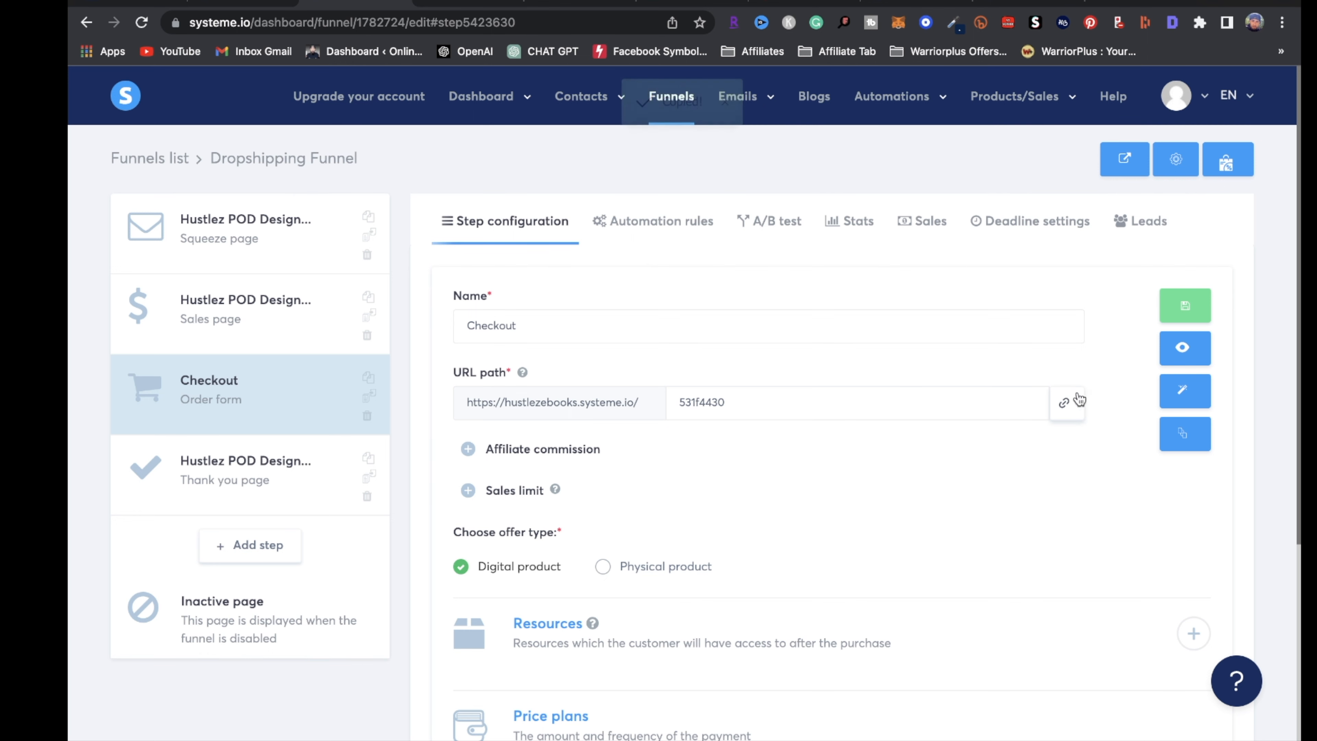
{"action": "left_click", "coordinate": [259, 1]}
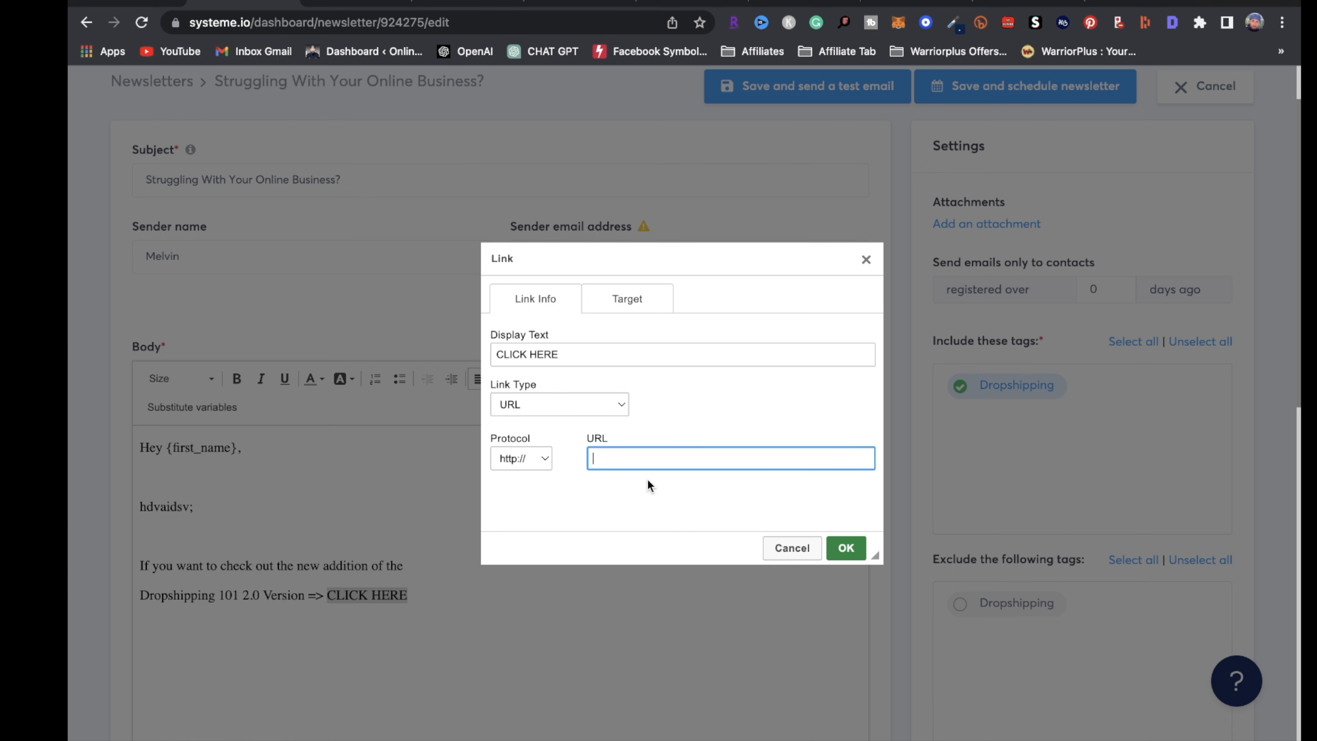
{"action": "key", "text": "ctrl+v"}
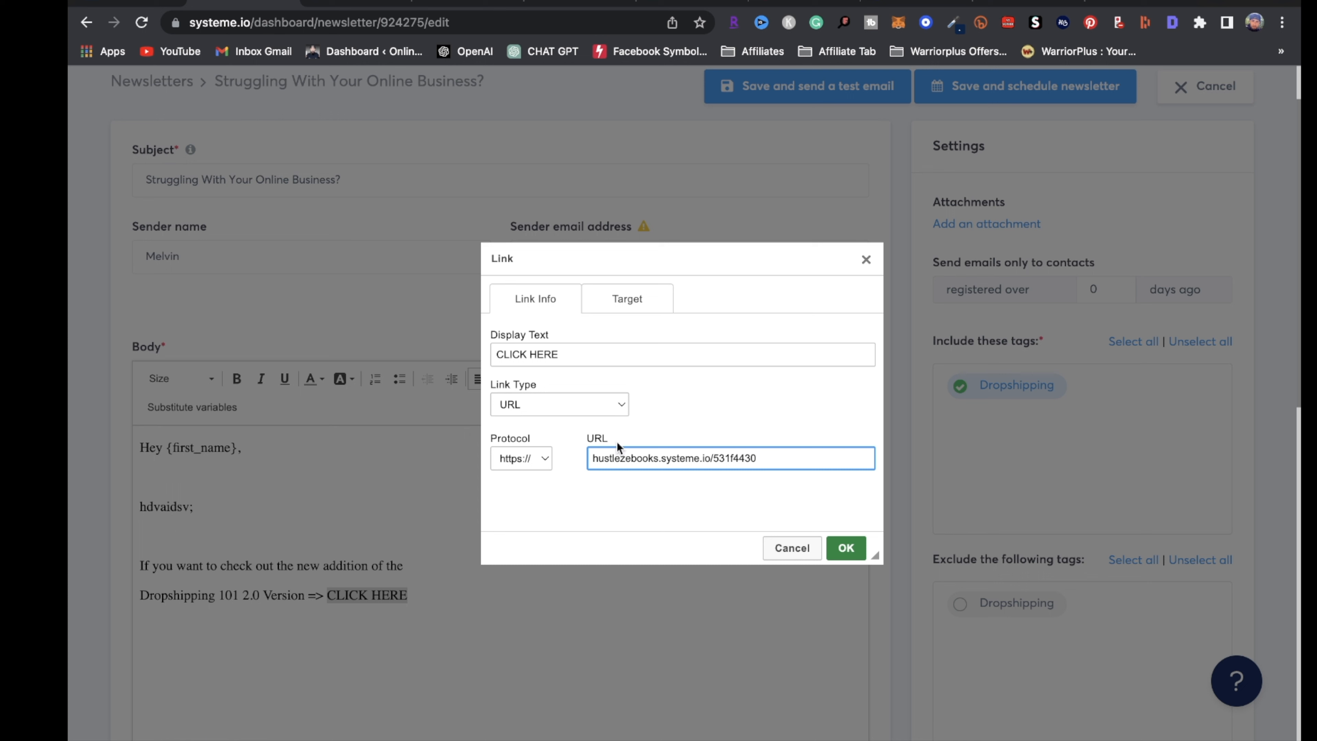
Apply the CLICK HERE link and insert a blank line above the link paragraph
{"action": "left_click", "coordinate": [845, 546]}
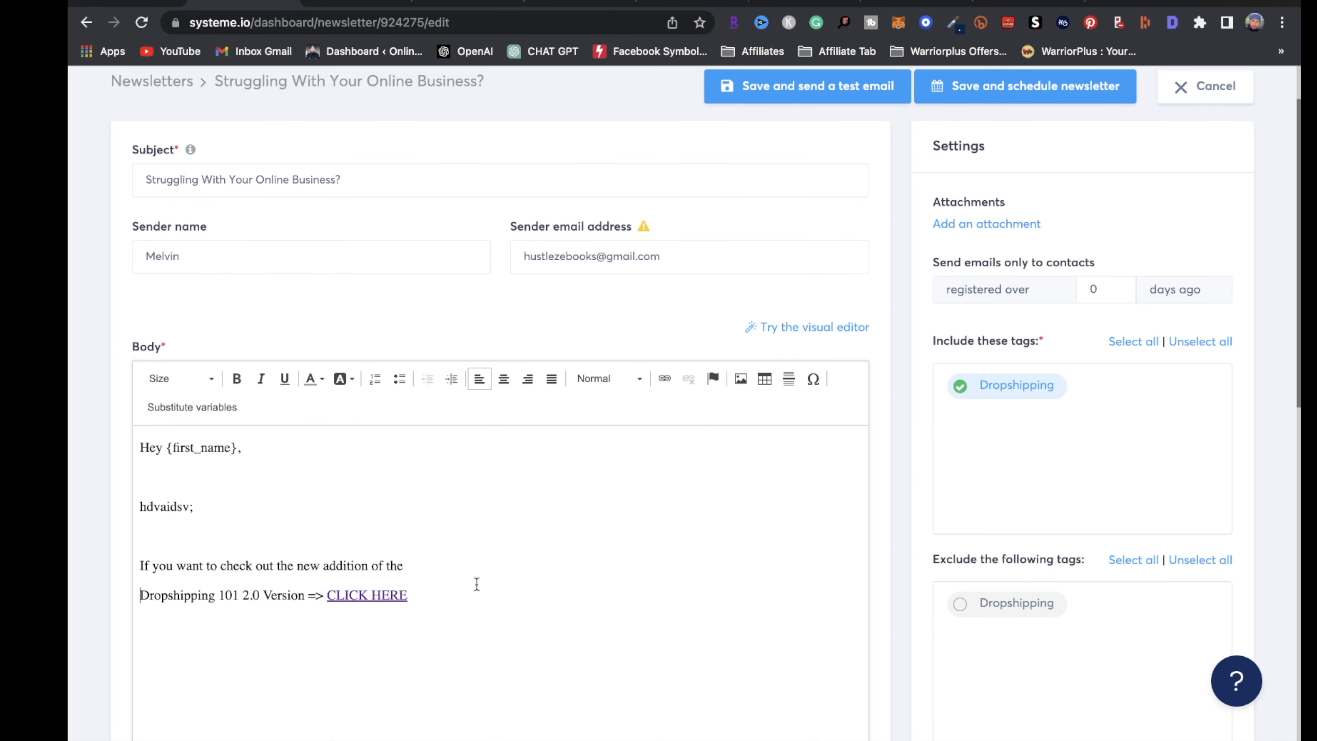
{"action": "left_click", "coordinate": [475, 585]}
{"action": "left_click", "coordinate": [433, 546]}
{"action": "key", "text": "Return"}
{"action": "key", "text": "Return"}
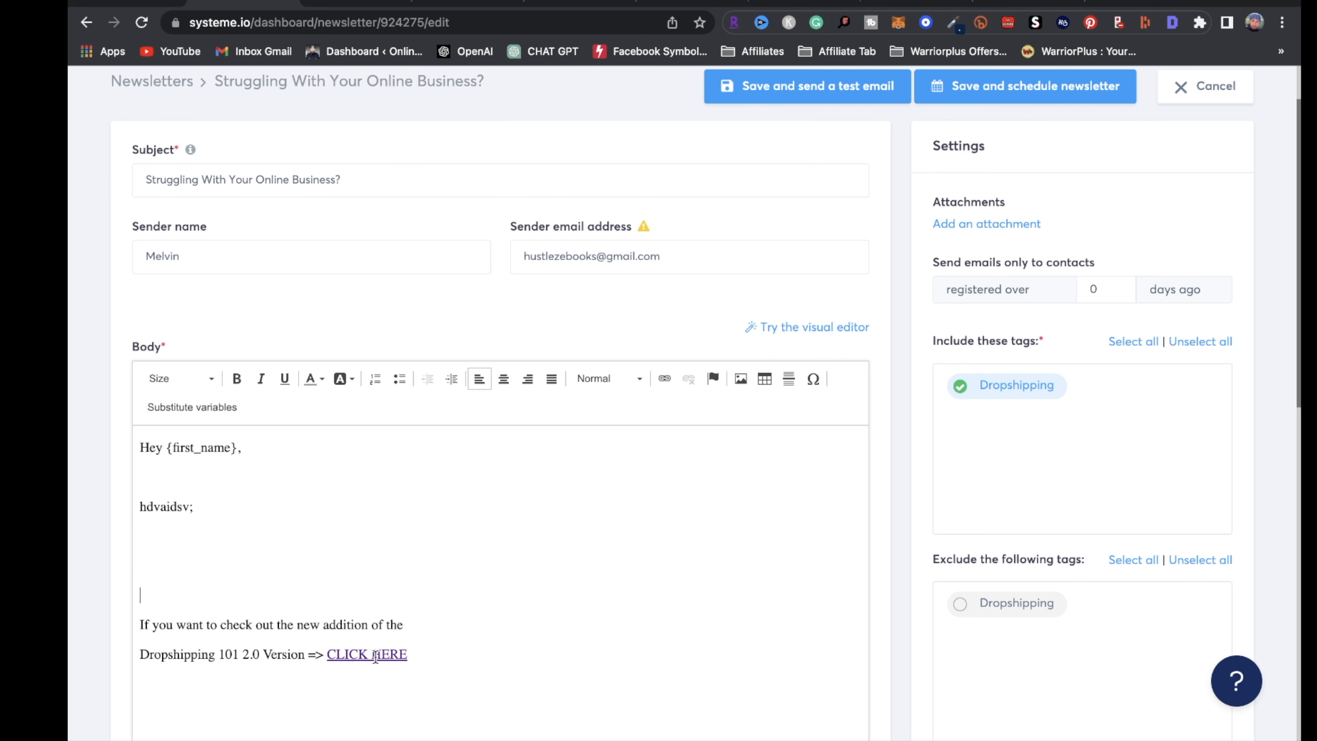
Review the newsletter body and check the CLICK HERE link
{"action": "scroll", "coordinate": [476, 389], "scroll_direction": "up", "scroll_amount": 2}
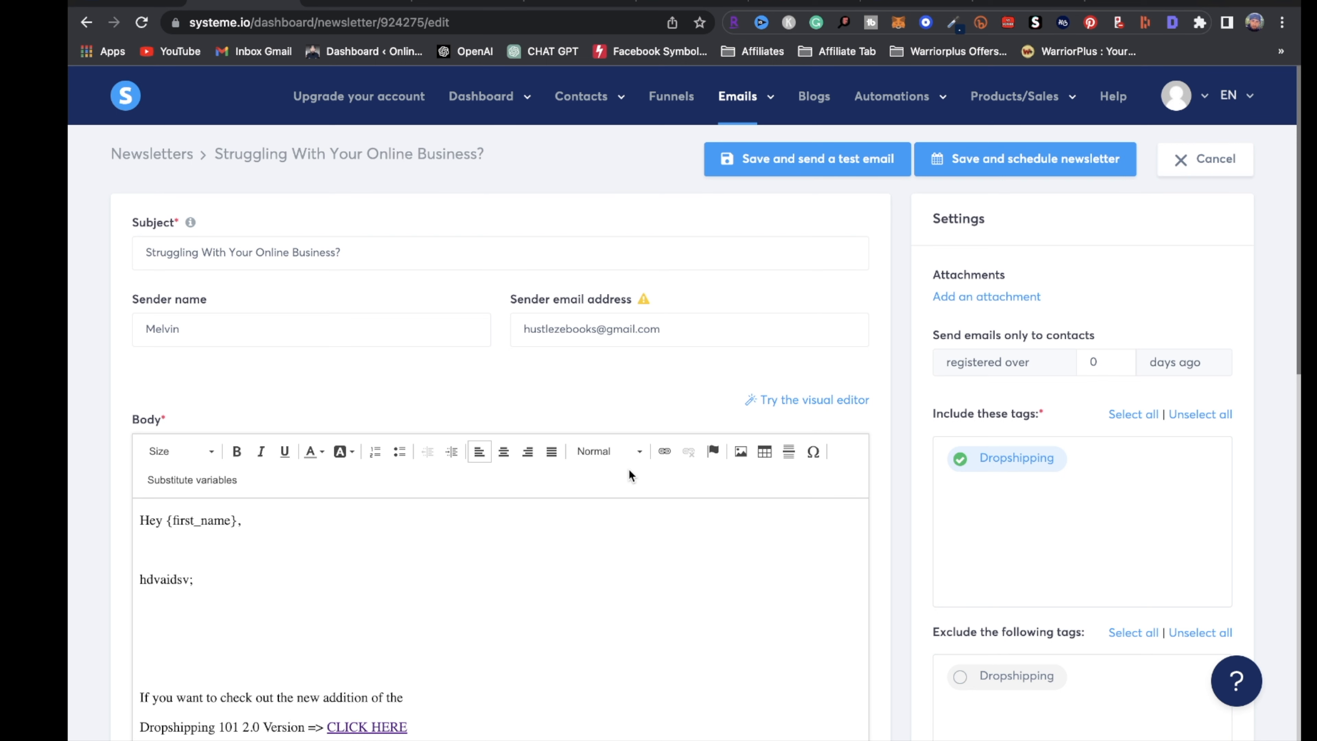
{"action": "scroll", "coordinate": [555, 547], "scroll_direction": "down", "scroll_amount": 3}
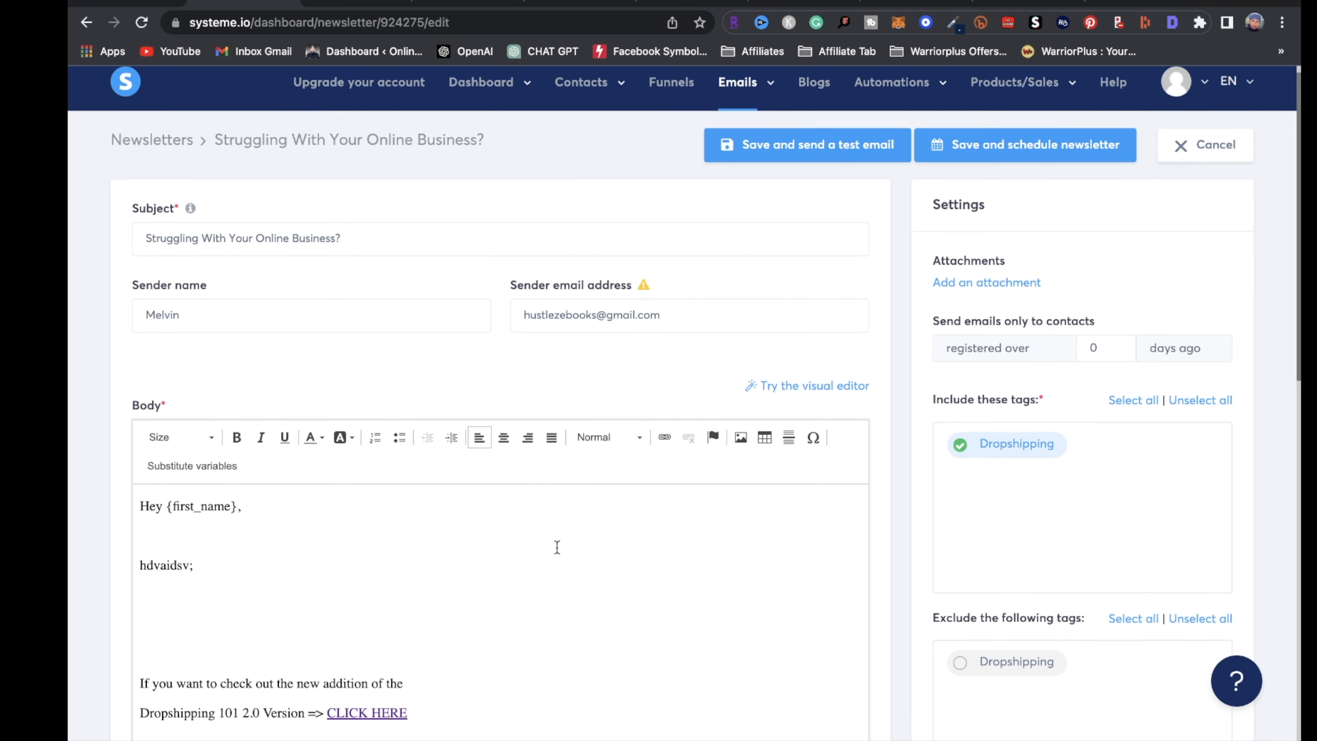
{"action": "left_click", "coordinate": [395, 567]}
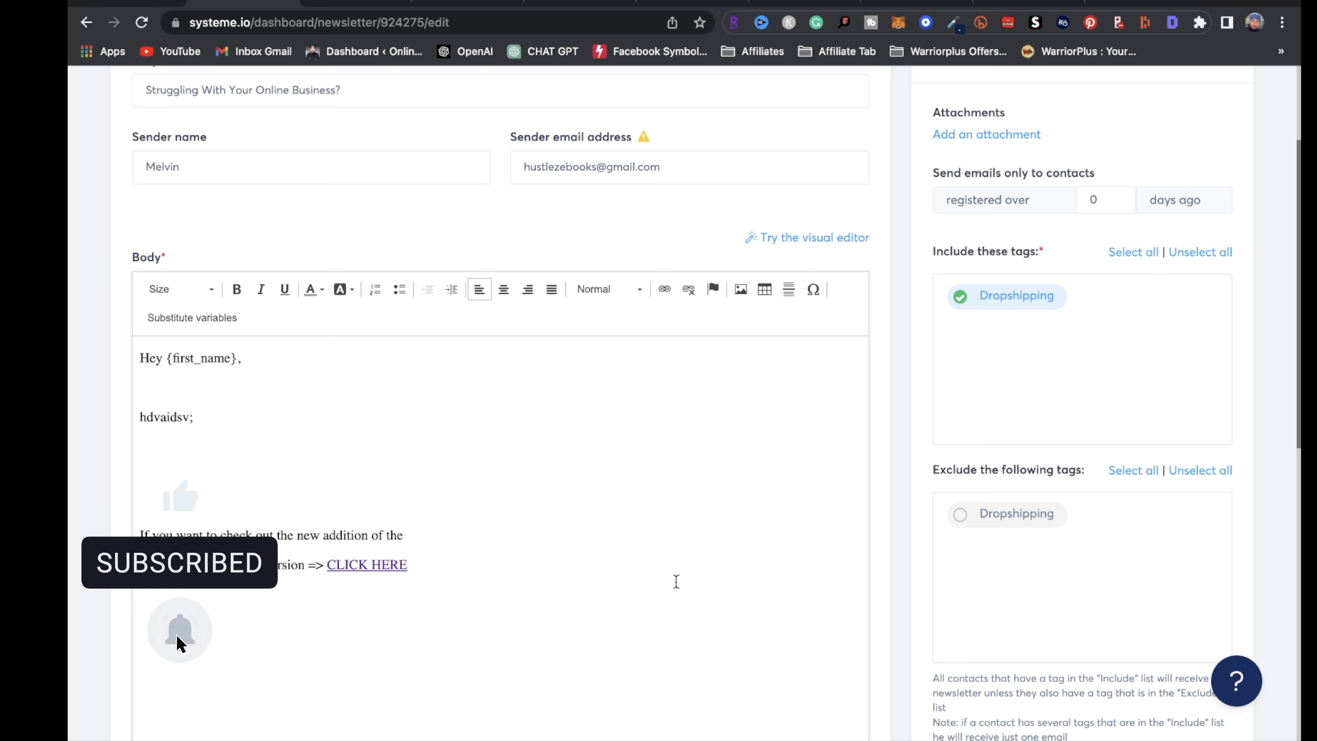
{"action": "scroll", "coordinate": [744, 588], "scroll_direction": "down", "scroll_amount": 8}
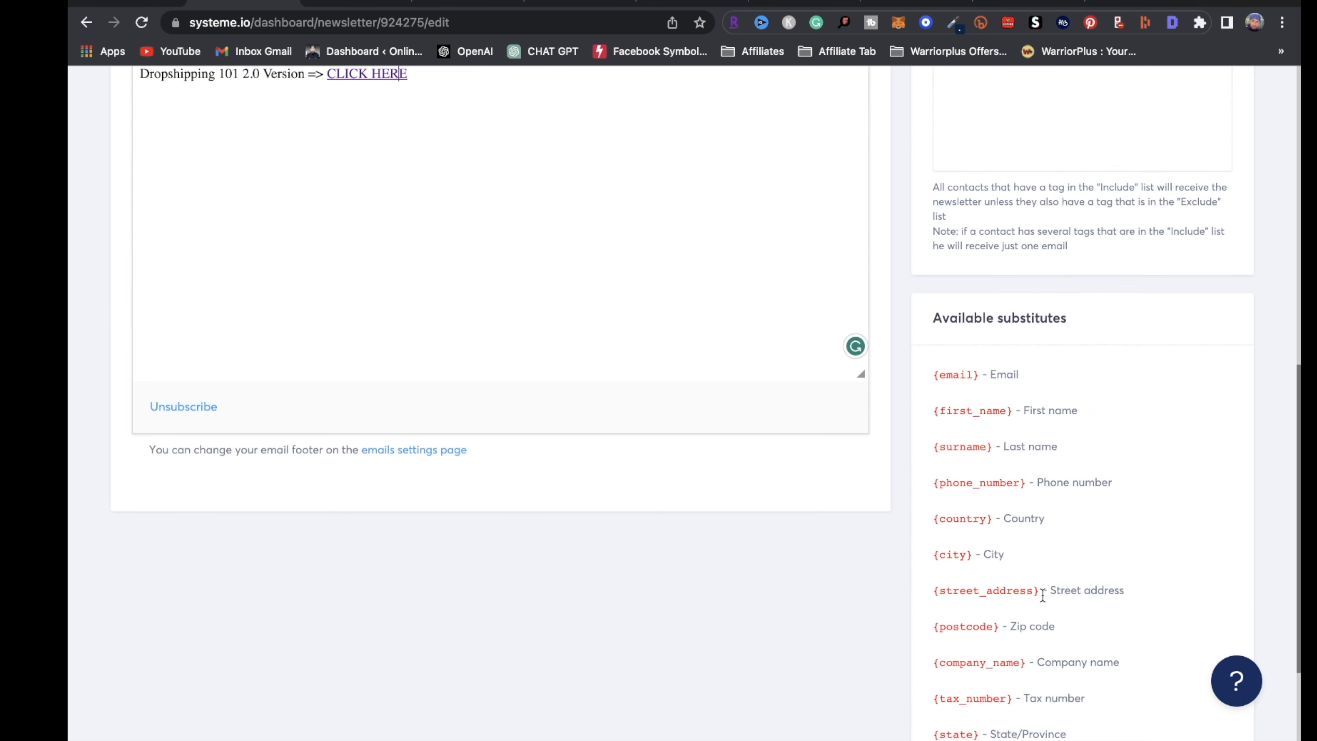
{"action": "scroll", "coordinate": [1041, 594], "scroll_direction": "up", "scroll_amount": 12}
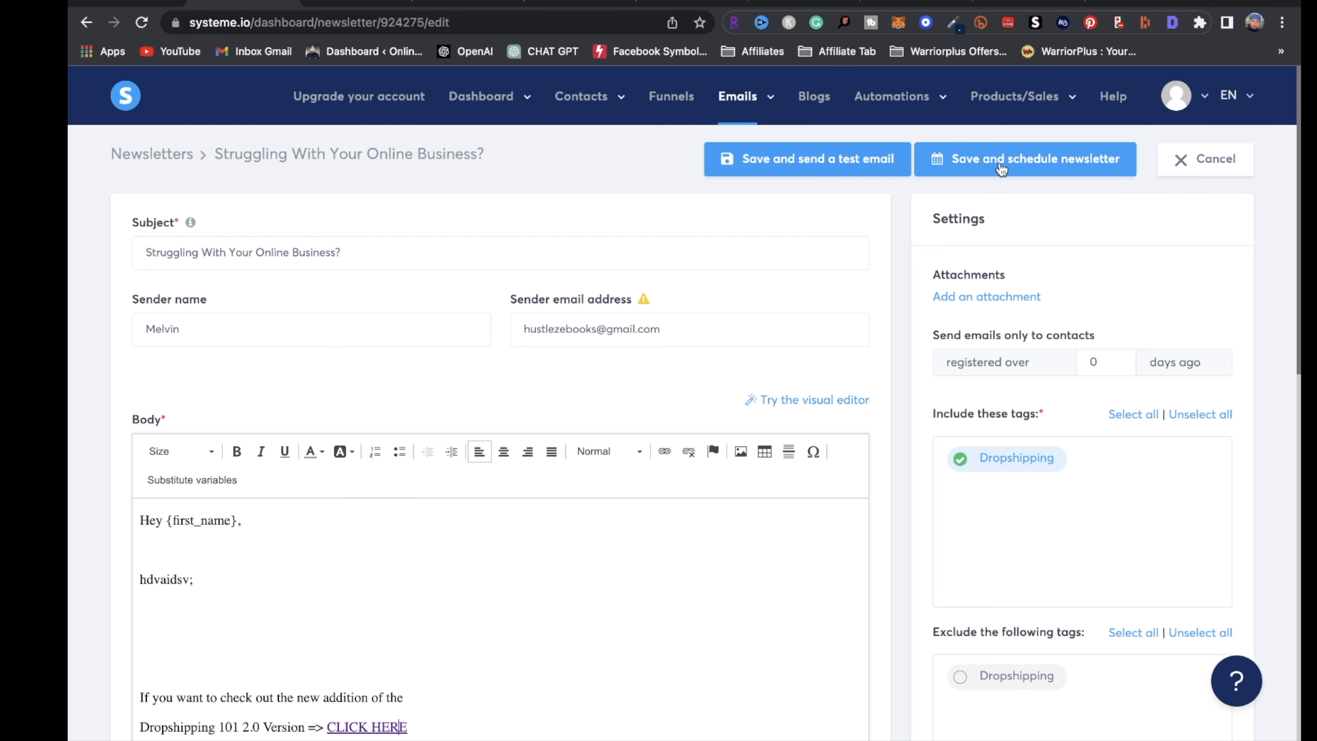
Save the newsletter, set it to send April 12 at hour 8, then switch to Pictory
{"action": "left_click", "coordinate": [1013, 171]}
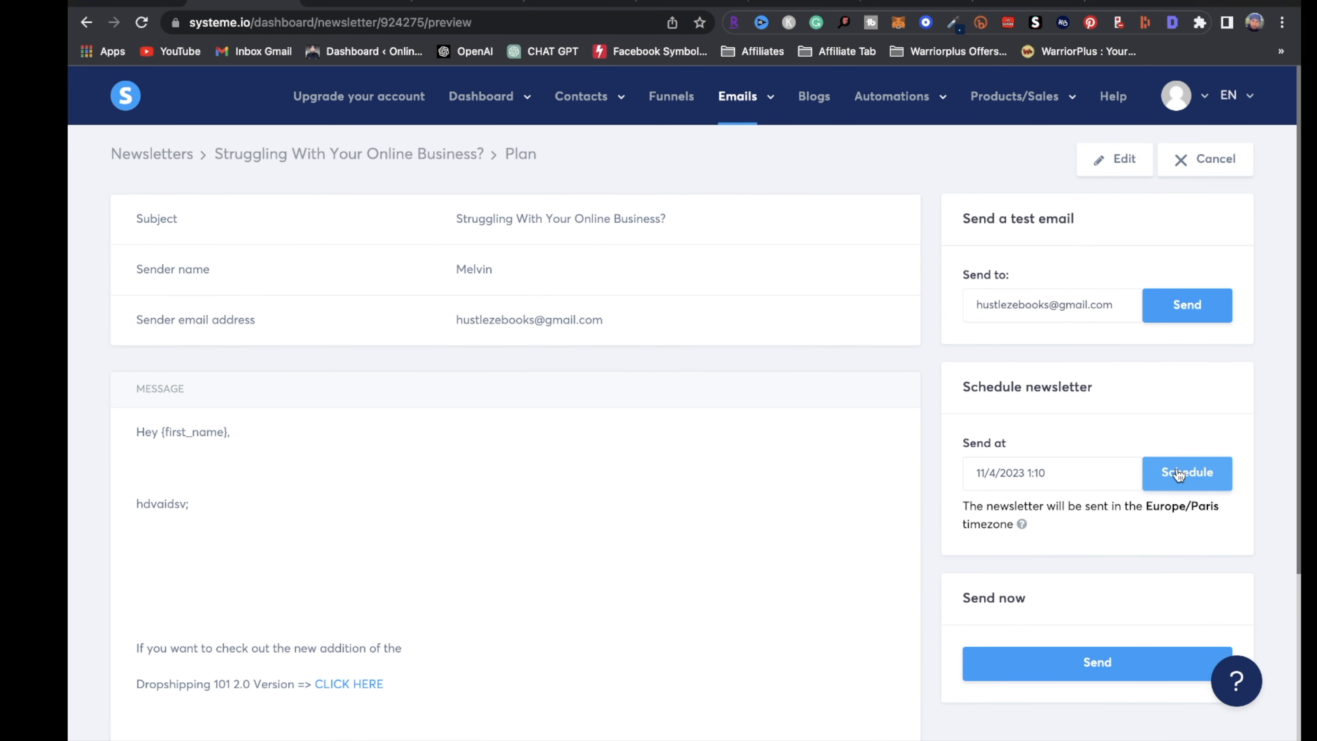
{"action": "left_click", "coordinate": [1016, 474]}
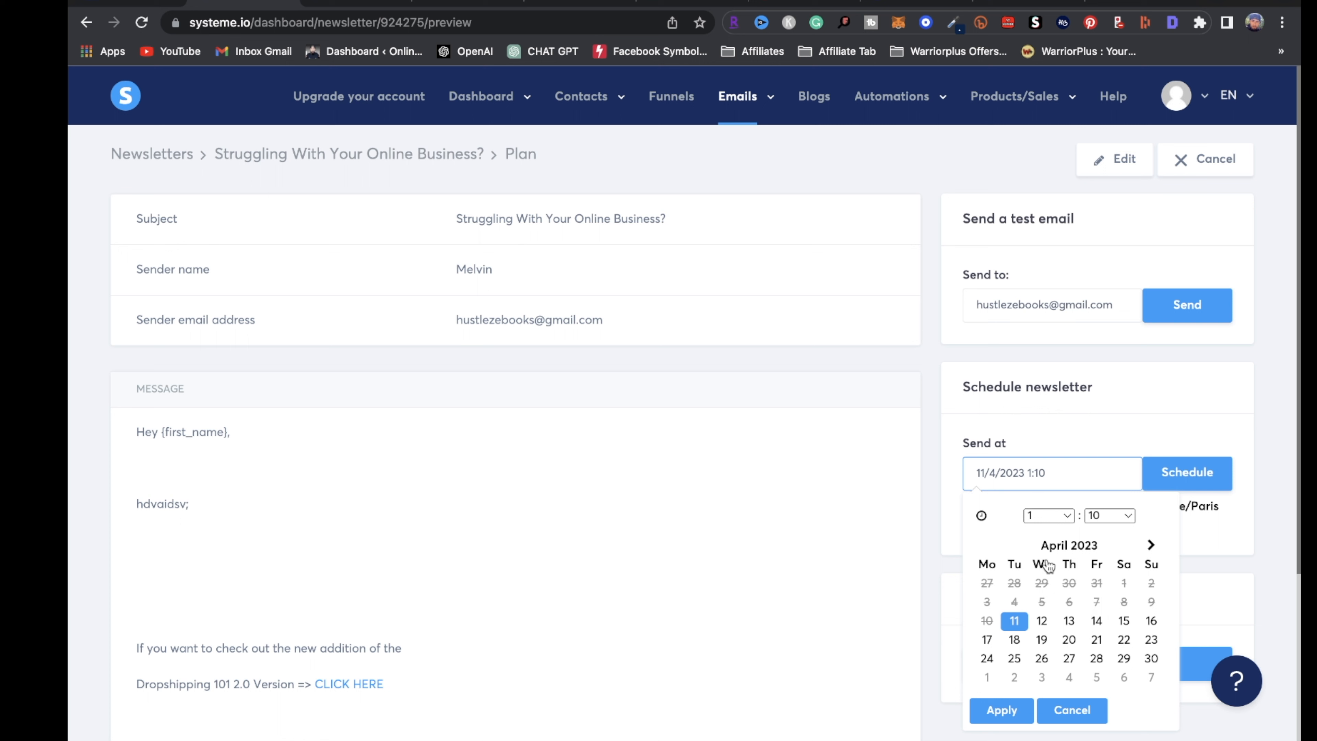
{"action": "left_click", "coordinate": [1047, 626]}
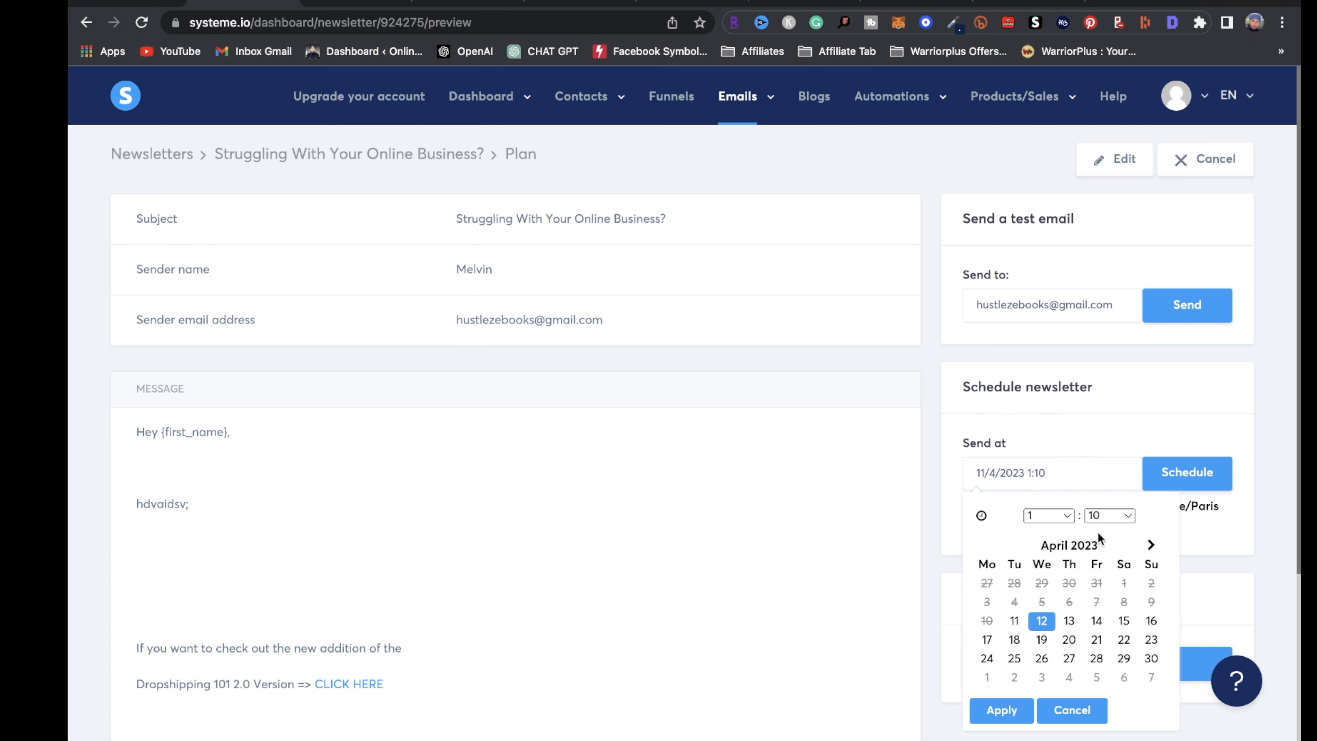
{"action": "left_click", "coordinate": [1065, 516]}
{"action": "left_click", "coordinate": [1039, 651]}
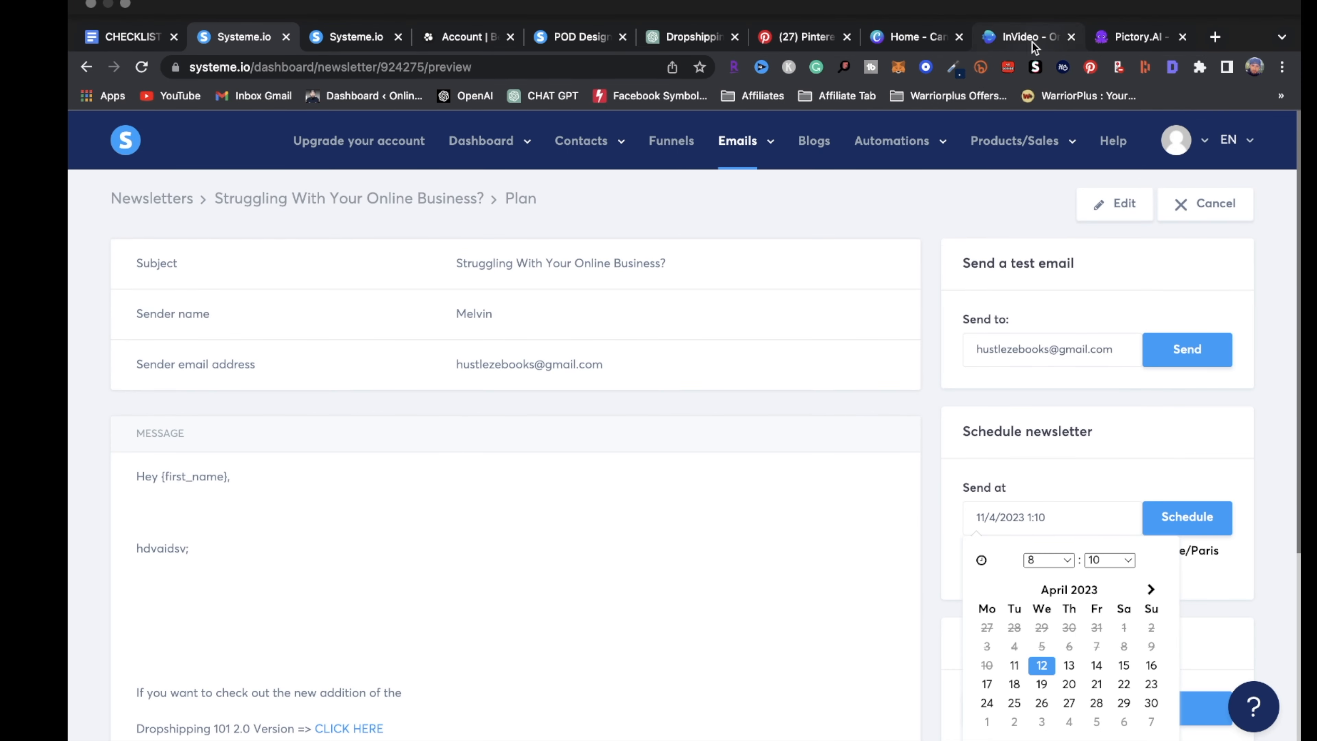
{"action": "left_click", "coordinate": [1032, 38]}
{"action": "left_click", "coordinate": [1138, 36]}
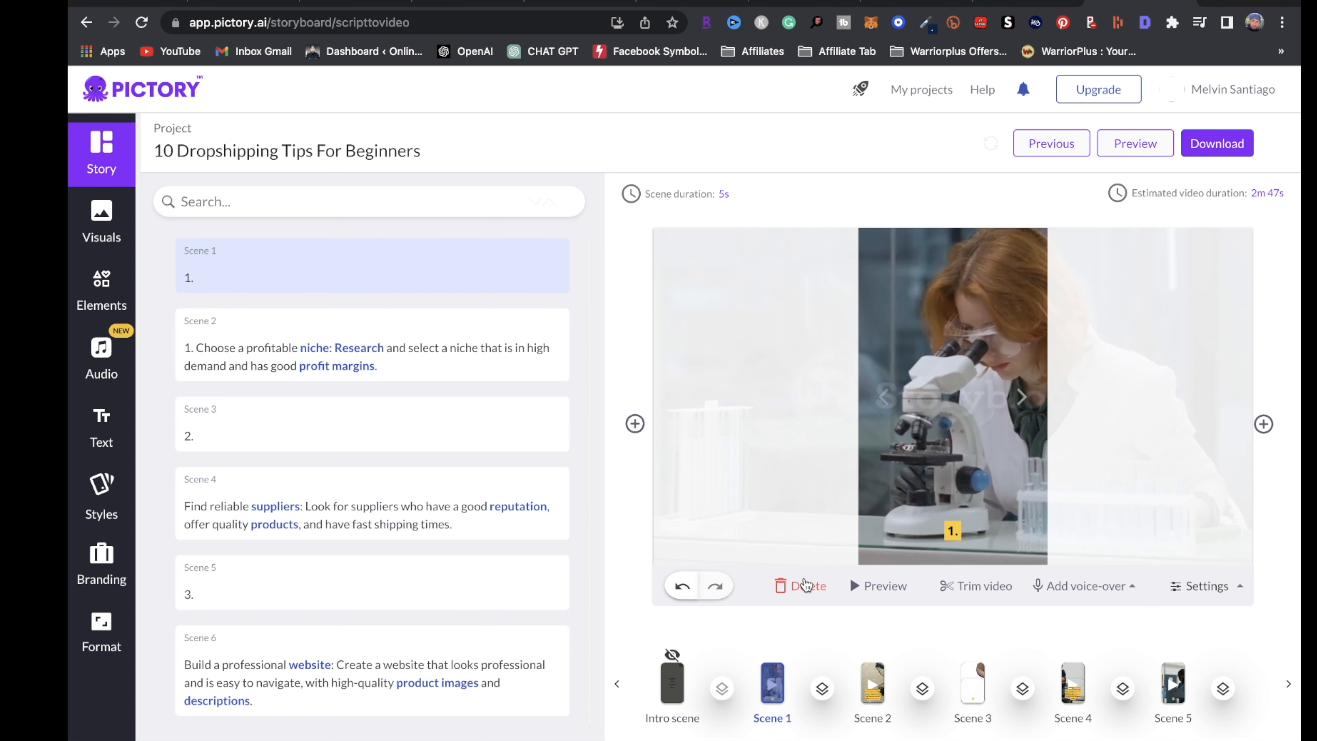
Delete the empty '1.', '2.' and '3.' scenes
{"action": "left_click", "coordinate": [818, 596]}
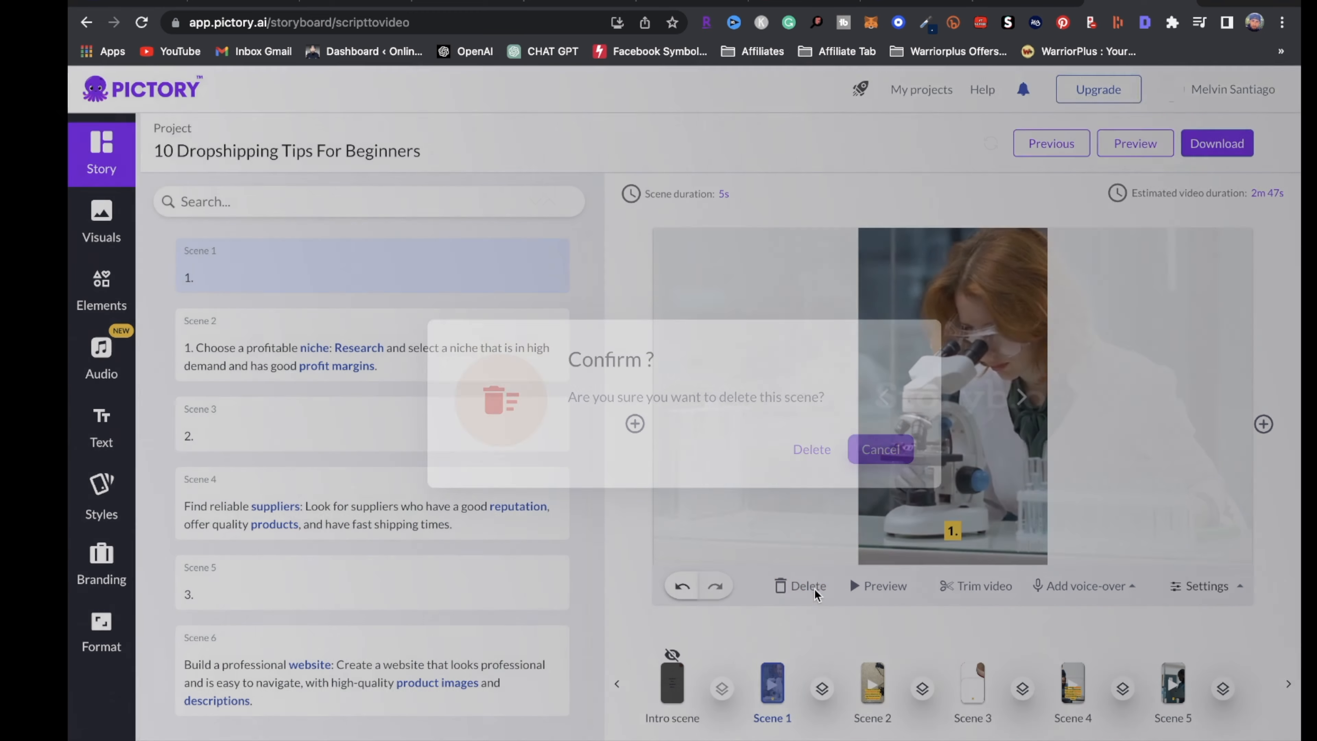
{"action": "left_click", "coordinate": [807, 461]}
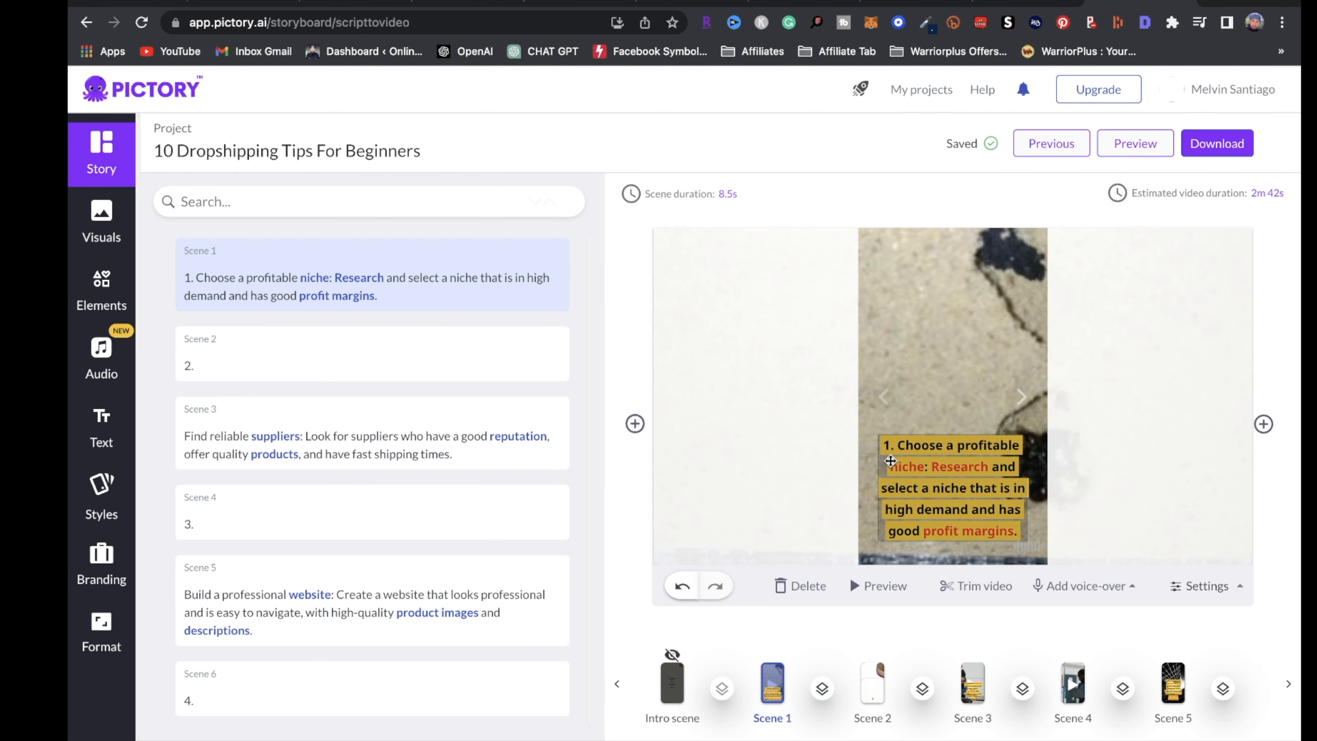
{"action": "left_click", "coordinate": [308, 351]}
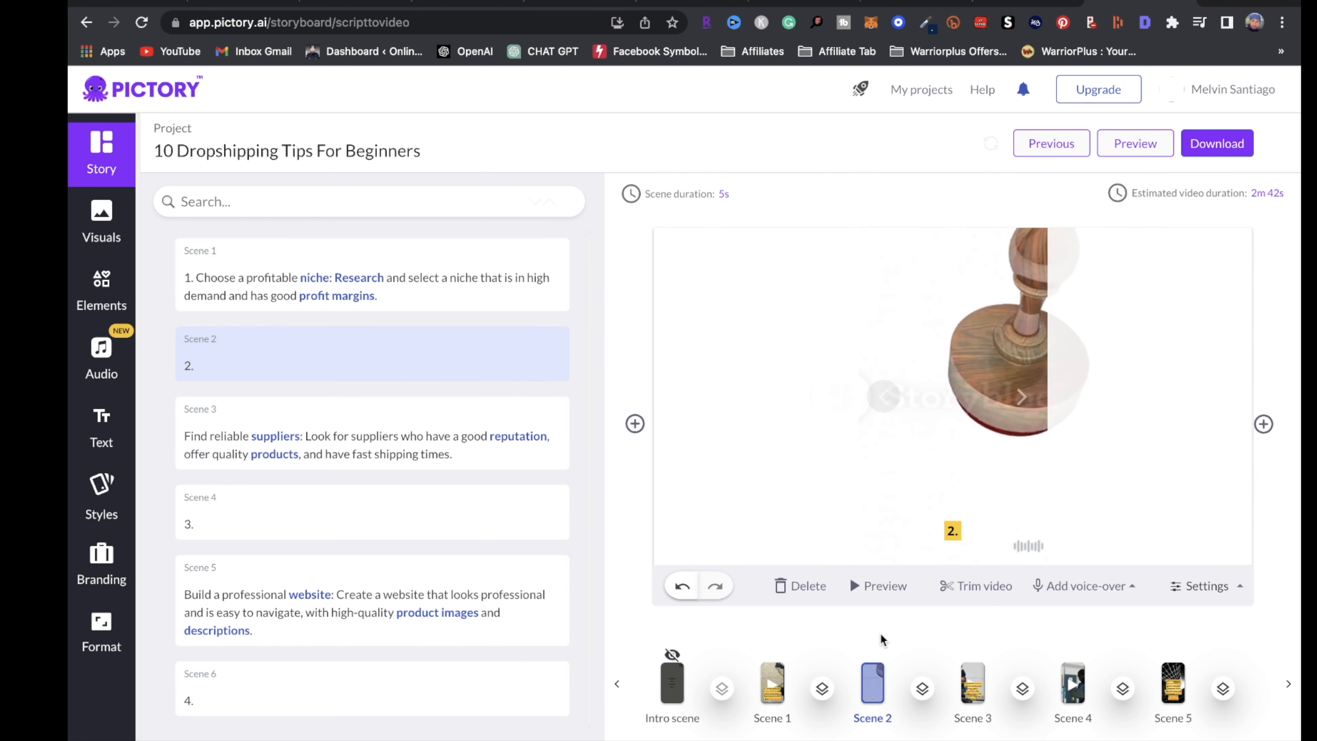
{"action": "left_click", "coordinate": [797, 586]}
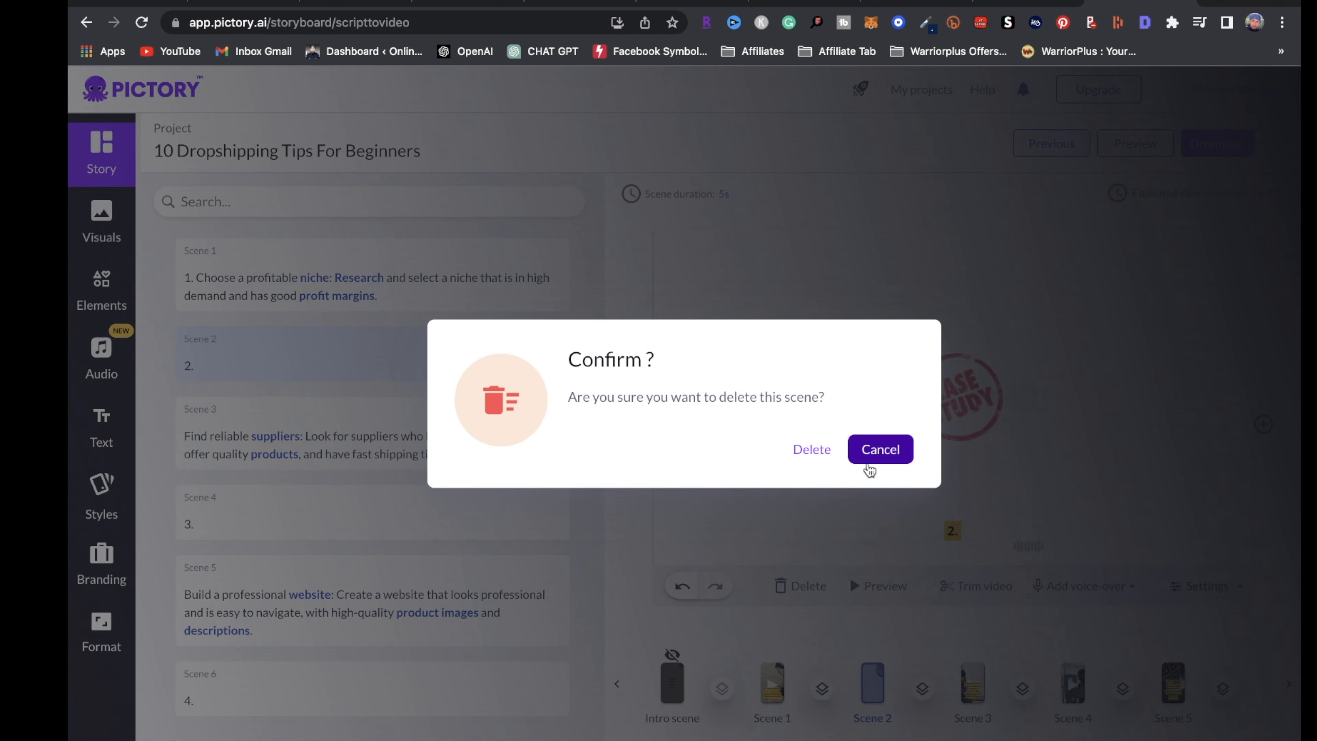
{"action": "left_click", "coordinate": [811, 449]}
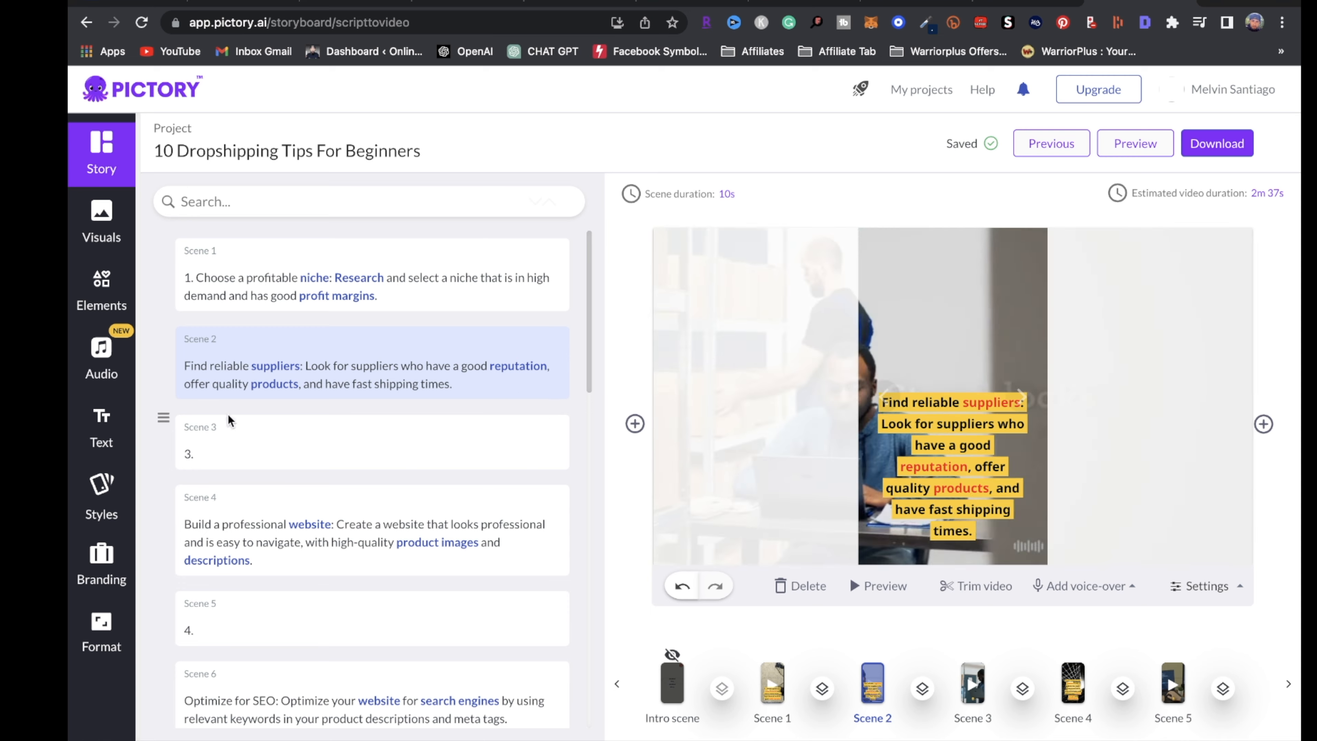
{"action": "left_click", "coordinate": [238, 444]}
{"action": "left_click", "coordinate": [803, 596]}
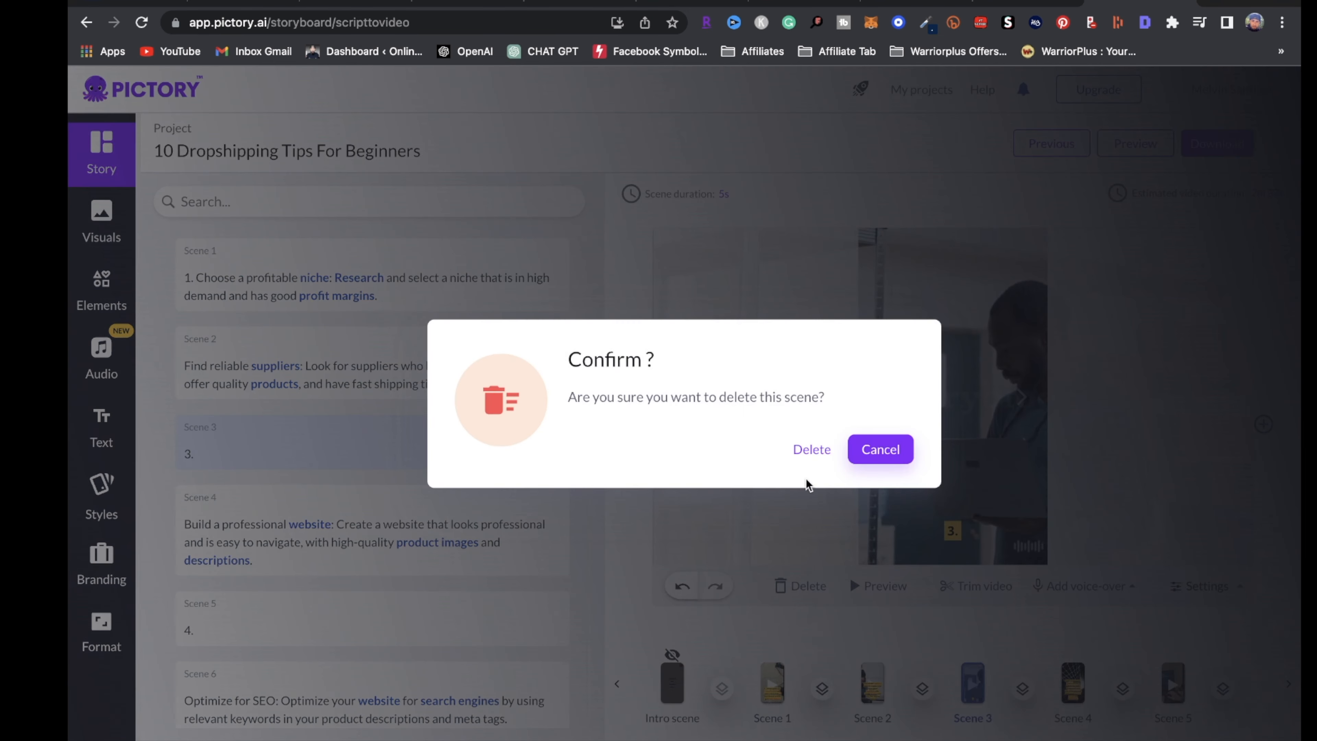
{"action": "left_click", "coordinate": [811, 449]}
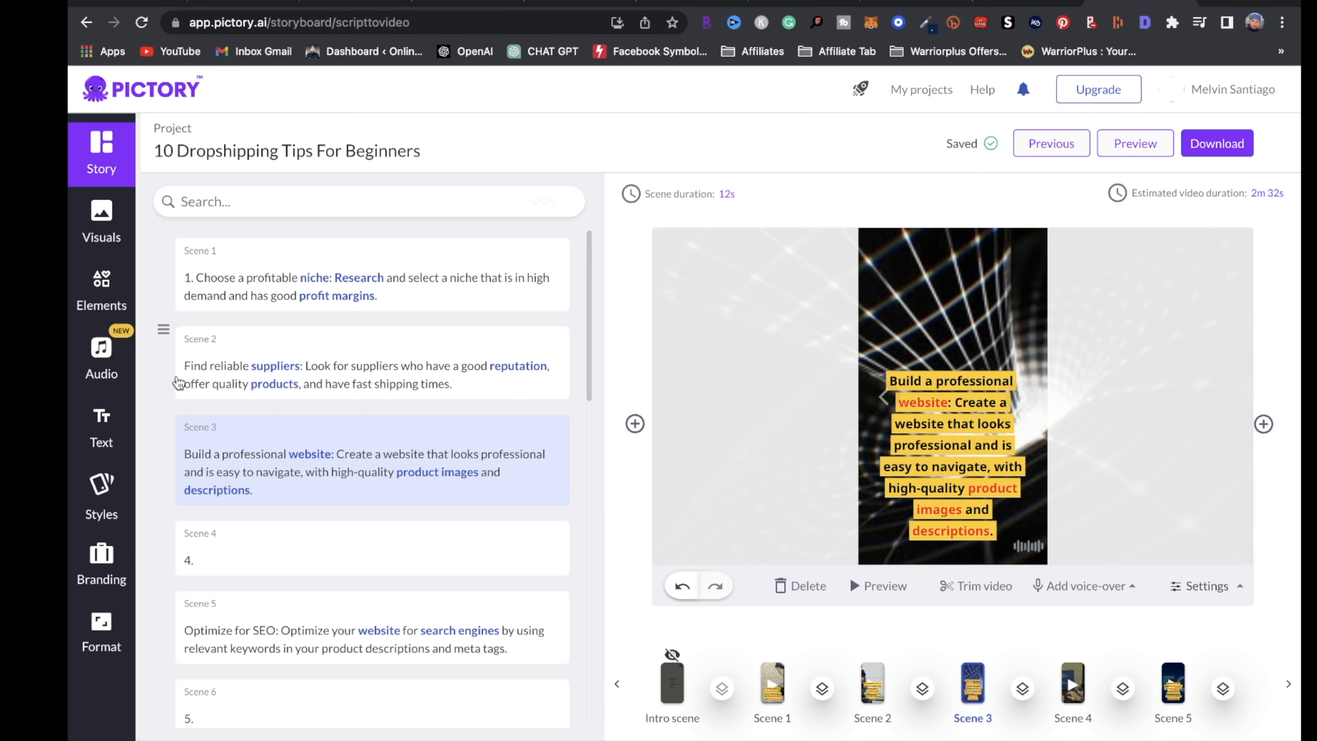
Prefix the 'Find reliable suppliers' tip with its number 2, then return to Scene 1
{"action": "left_click", "coordinate": [192, 384]}
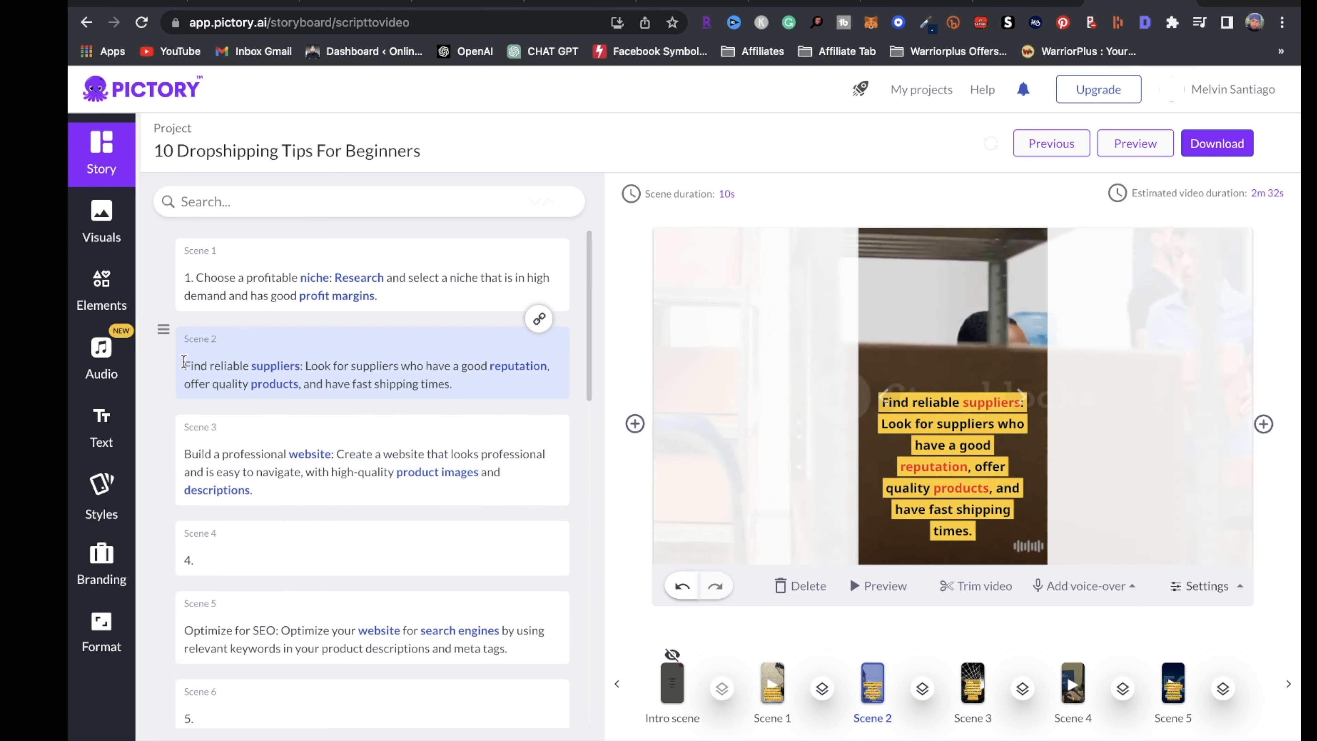
{"action": "left_click", "coordinate": [184, 366]}
{"action": "type", "text": "2"}
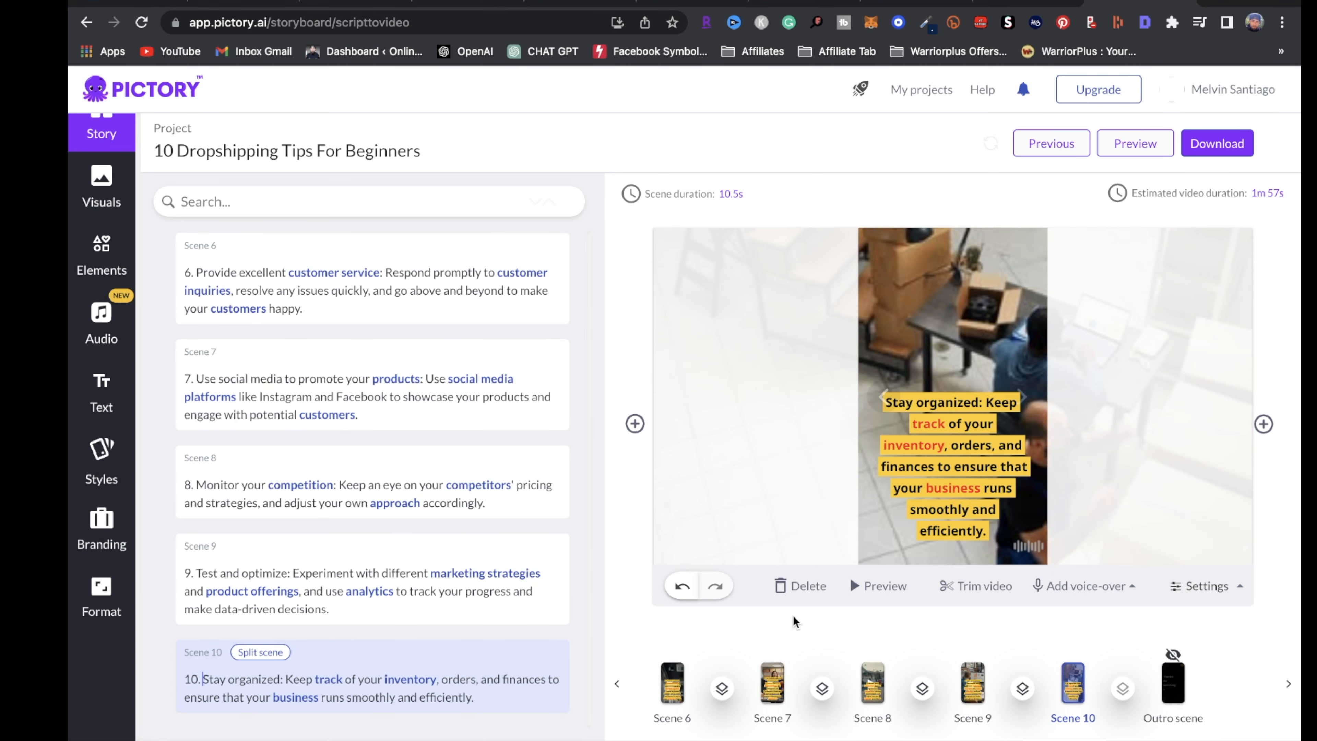
{"action": "left_click", "coordinate": [771, 688]}
{"action": "left_click", "coordinate": [772, 683]}
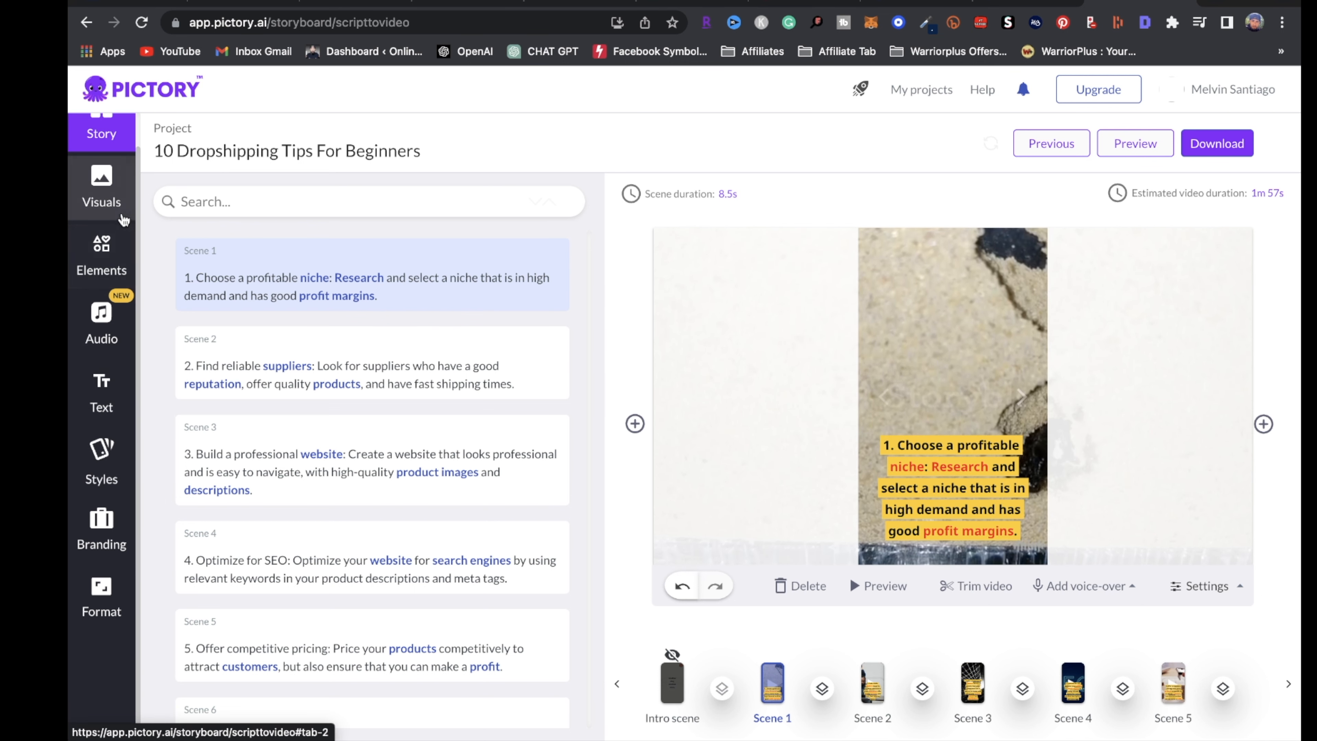
Give Scene 1 the laptop-typing stock clip from an 'ecommerce business' search, then open My uploads
{"action": "left_click", "coordinate": [102, 187]}
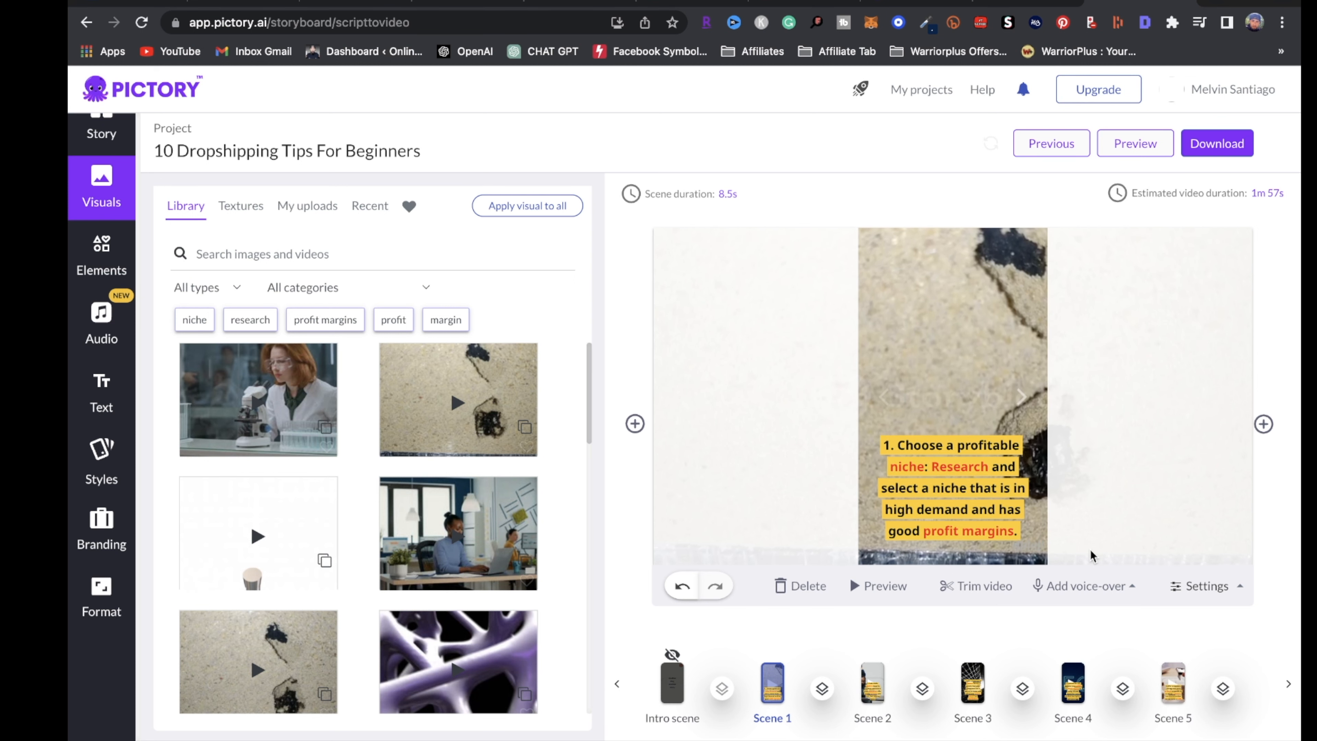
{"action": "scroll", "coordinate": [455, 445], "scroll_direction": "down", "scroll_amount": 1}
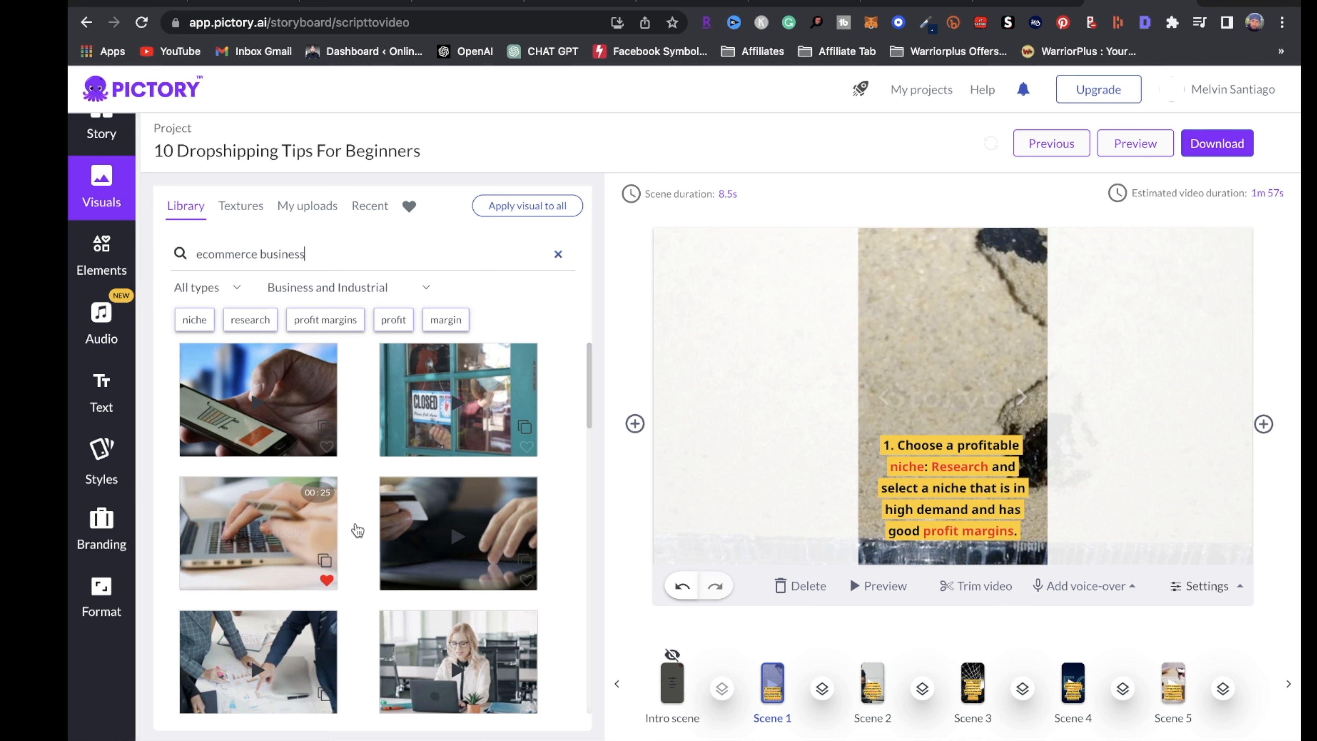
{"action": "left_click", "coordinate": [293, 540]}
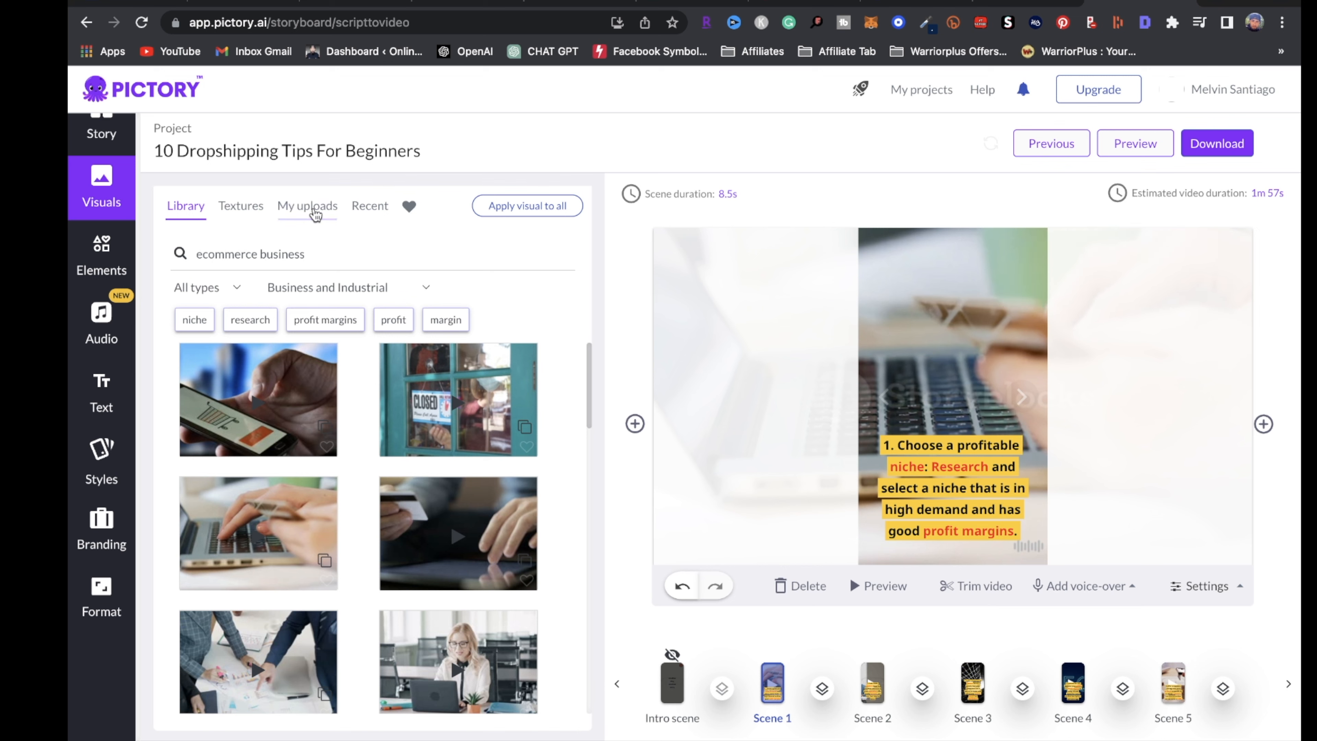
{"action": "left_click", "coordinate": [311, 207]}
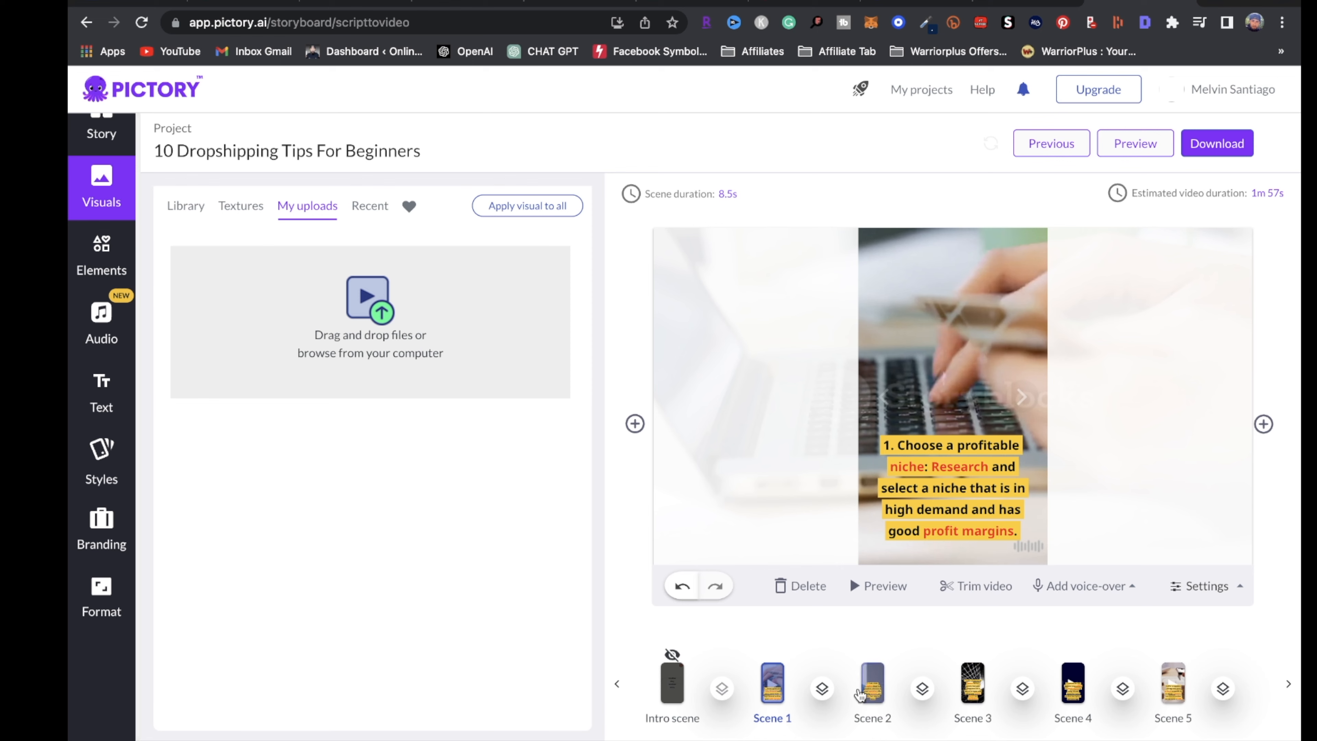
{"action": "left_click", "coordinate": [871, 680]}
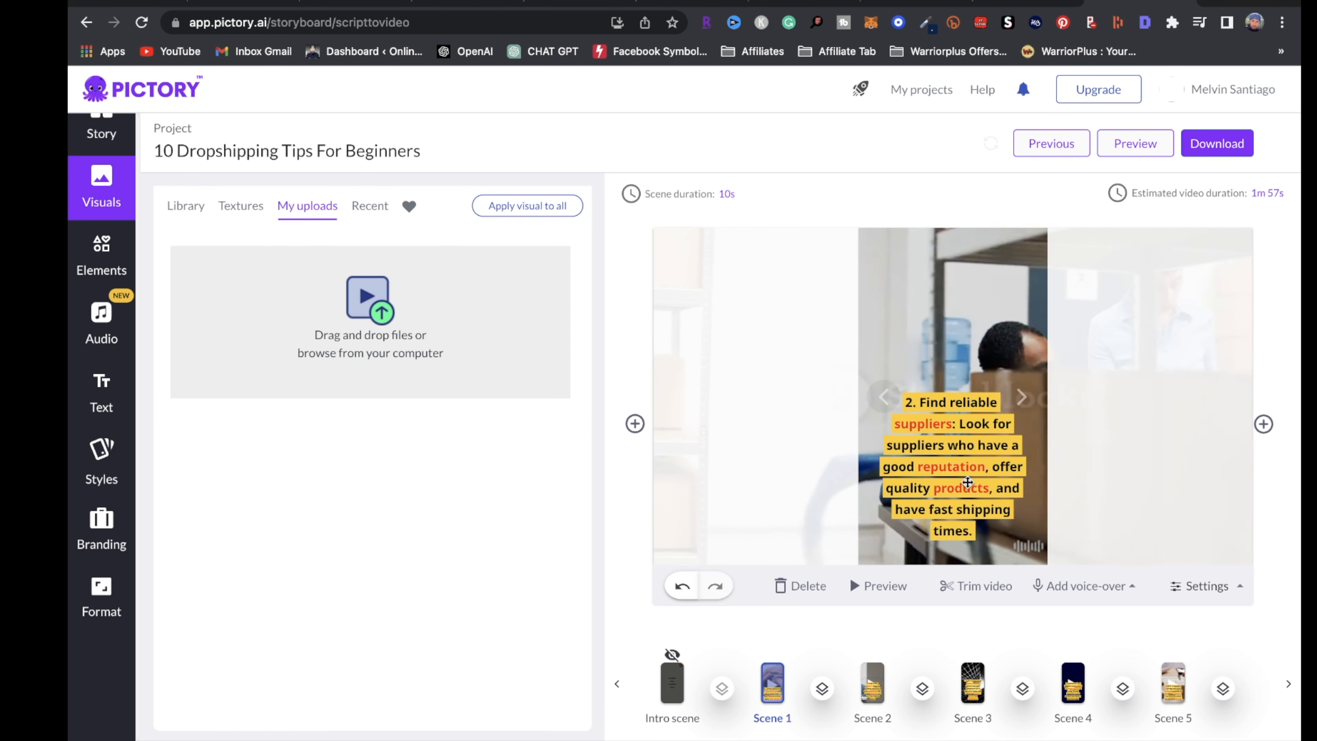
{"action": "left_click", "coordinate": [972, 684]}
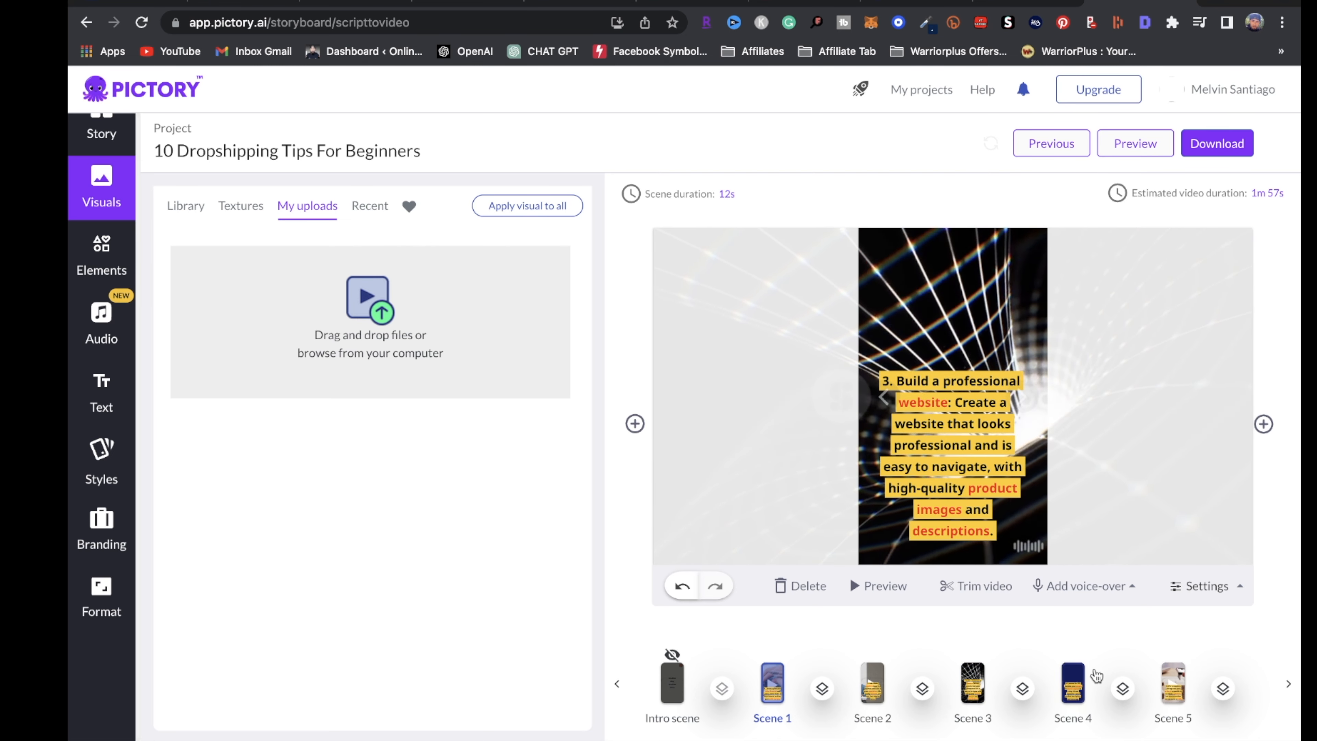
{"action": "left_click", "coordinate": [1071, 674]}
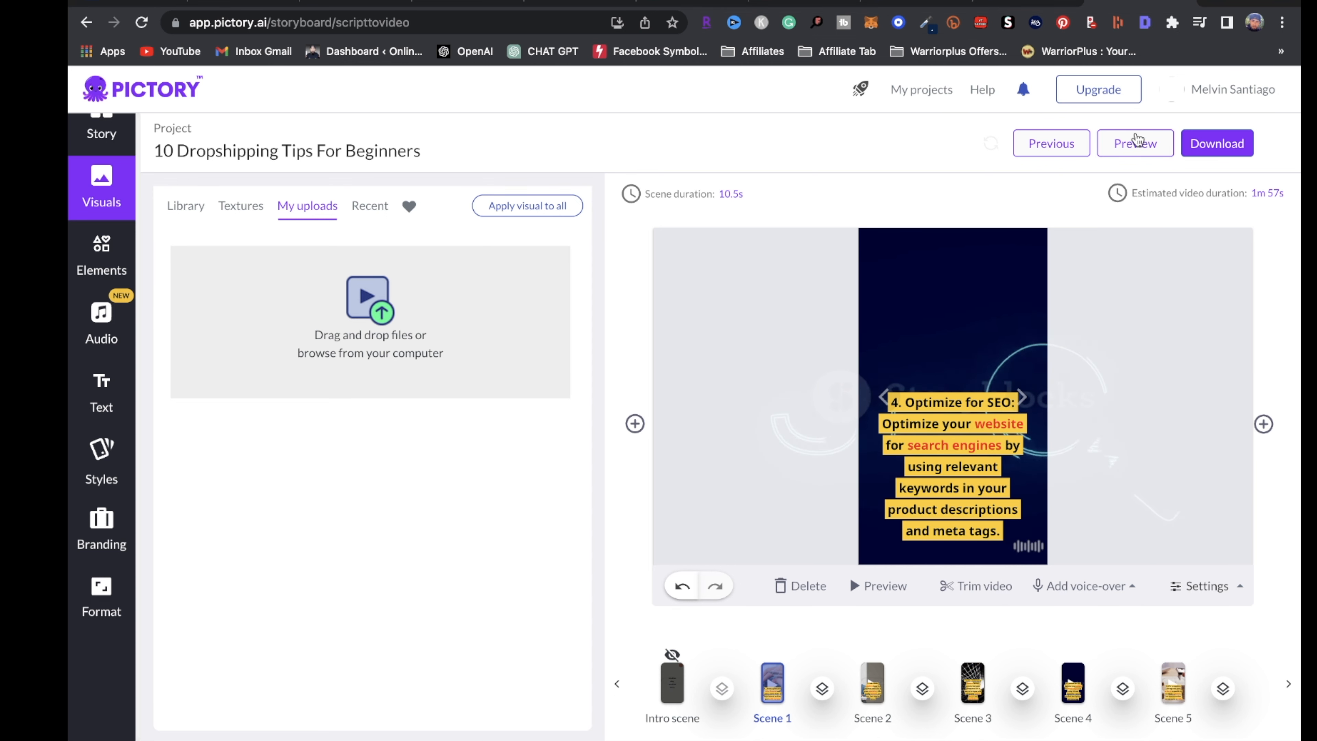
{"action": "left_click", "coordinate": [1123, 143]}
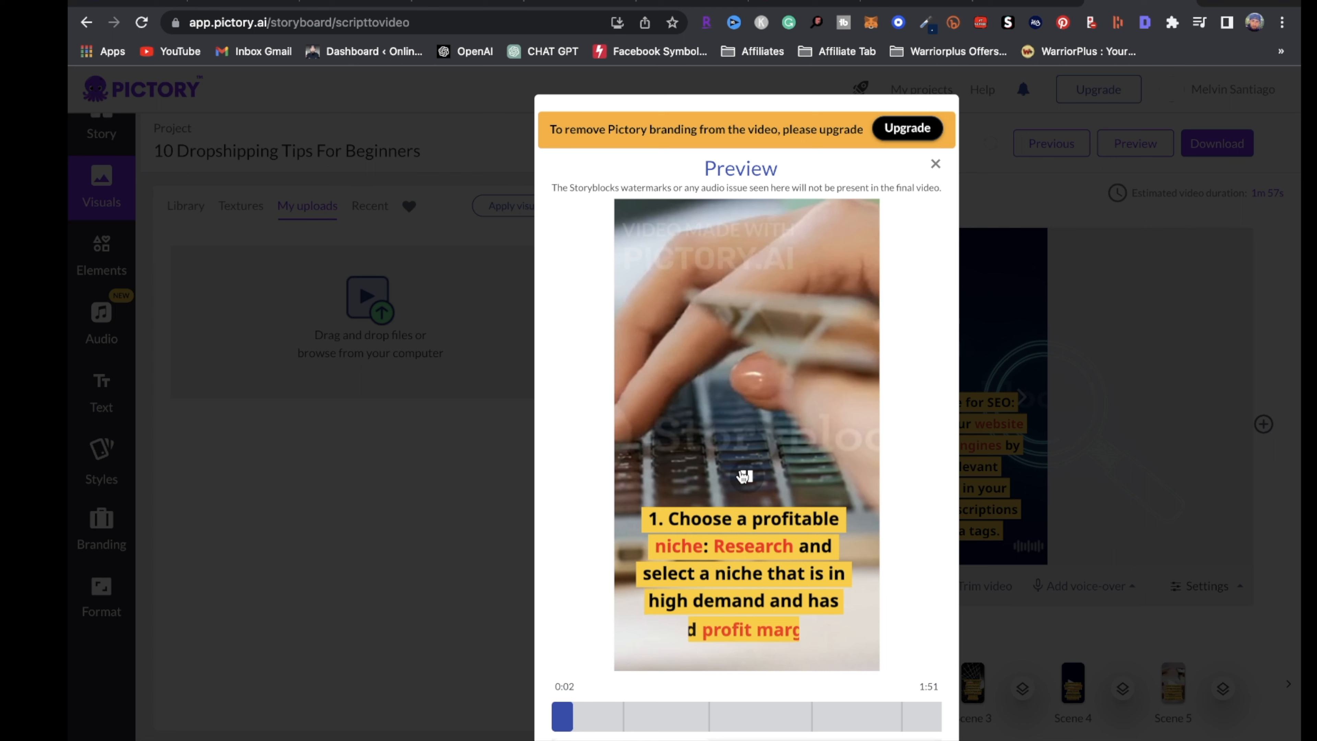
{"action": "scroll", "coordinate": [748, 472], "scroll_direction": "down", "scroll_amount": 1}
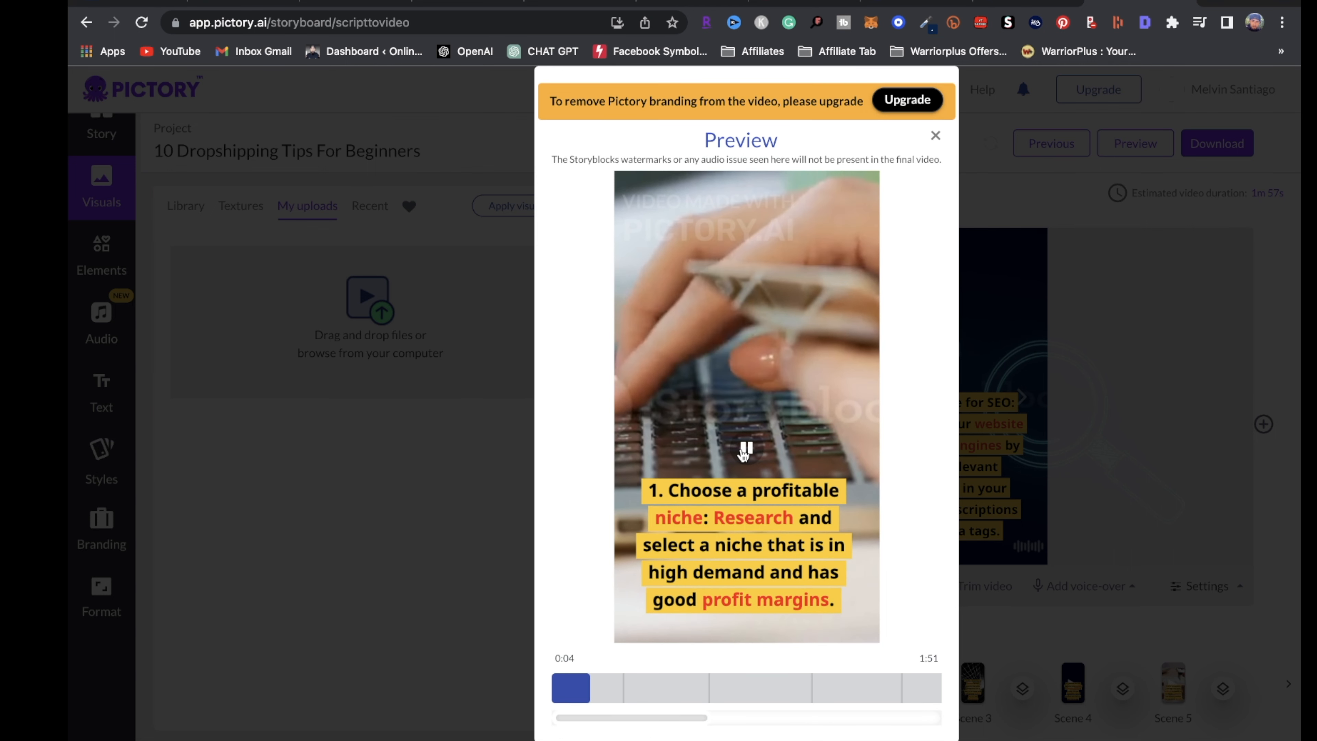
{"action": "left_click", "coordinate": [719, 401]}
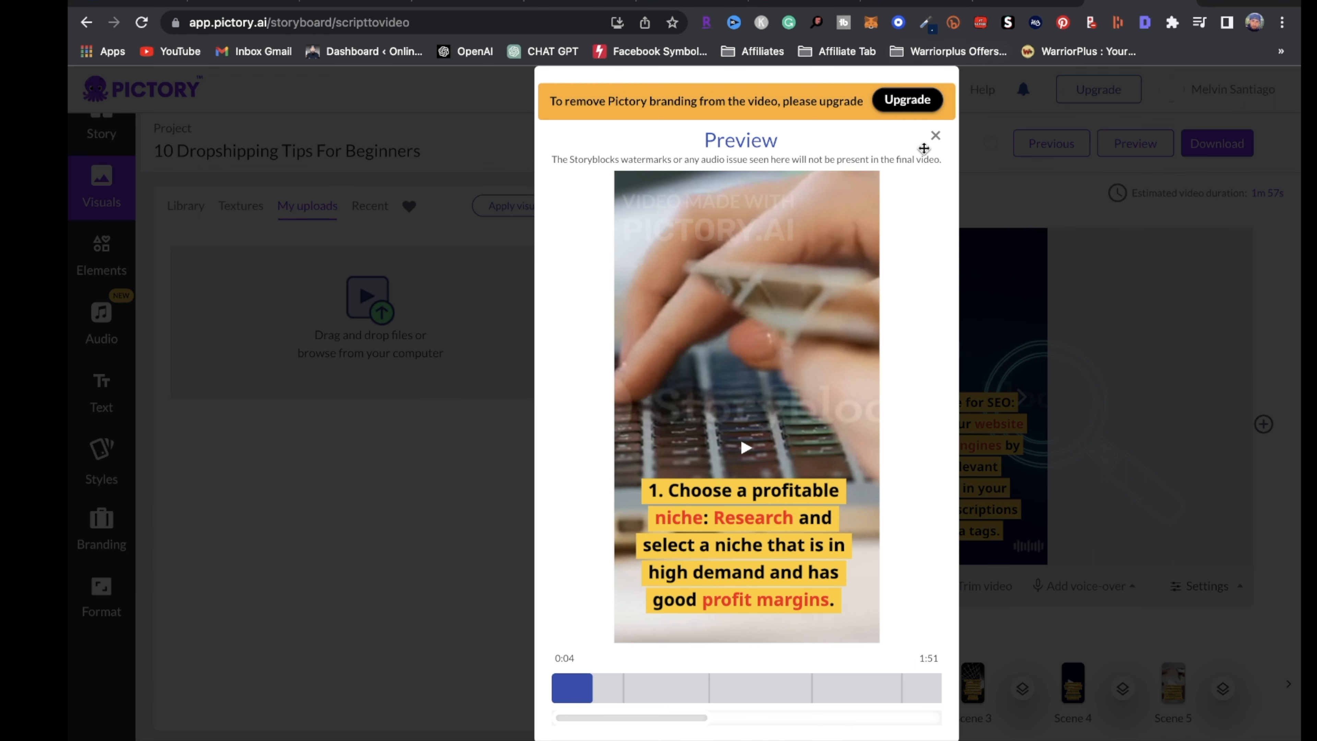
{"action": "left_click", "coordinate": [935, 137]}
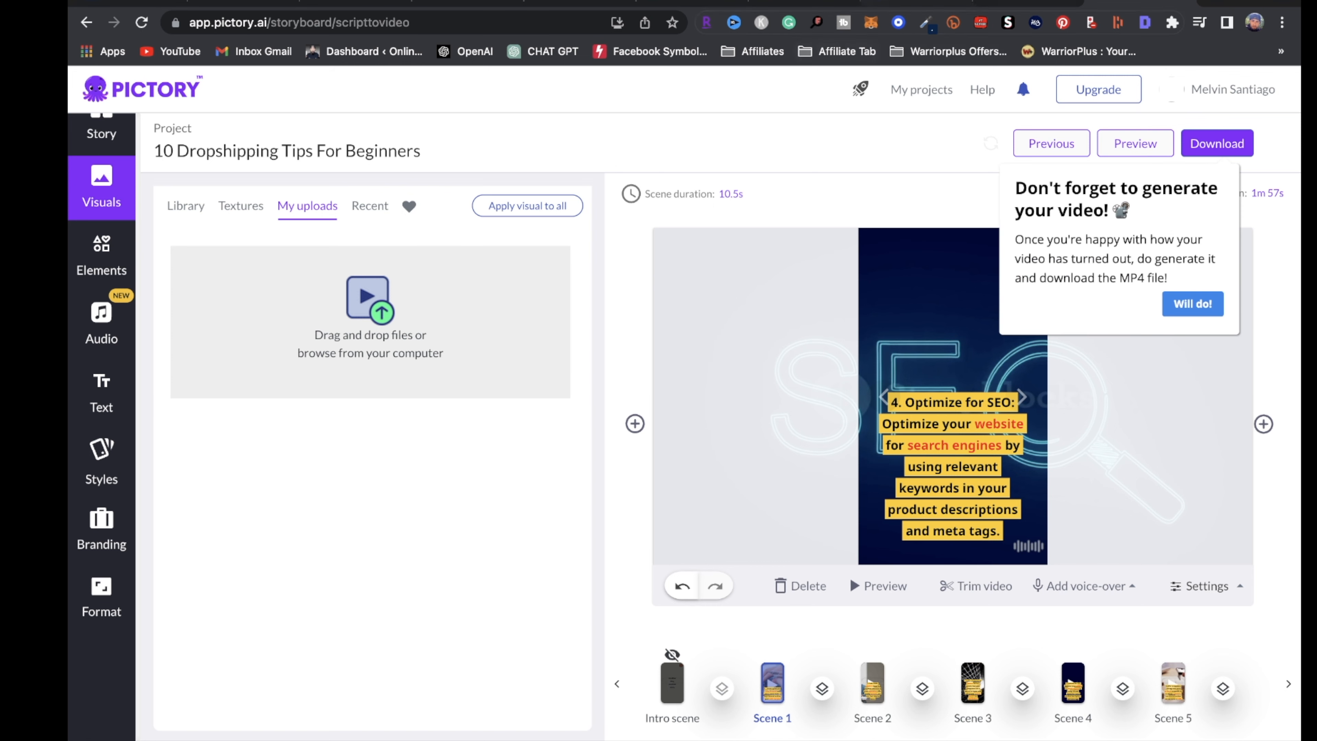
Check the website listed in the Pinterest business account's Public profile settings, then return to Beacons
{"action": "left_click", "coordinate": [478, 4]}
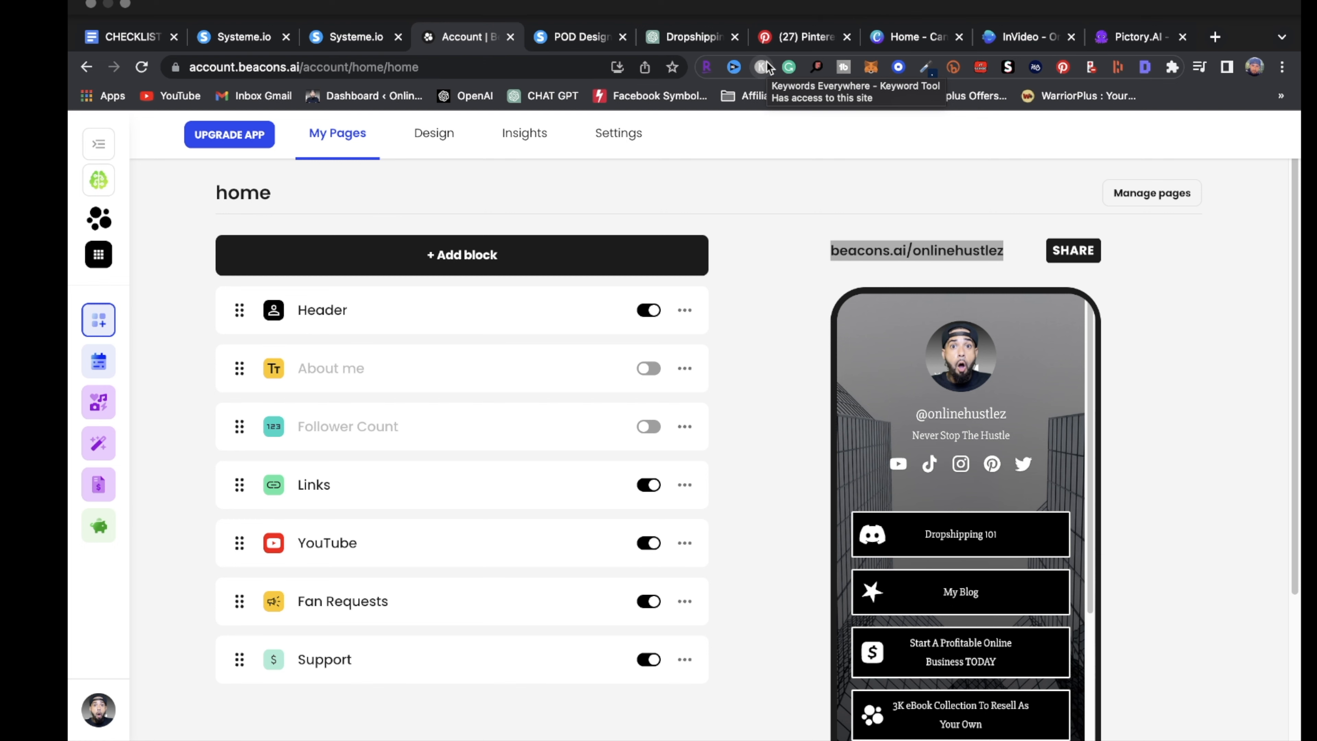
{"action": "left_click", "coordinate": [769, 32]}
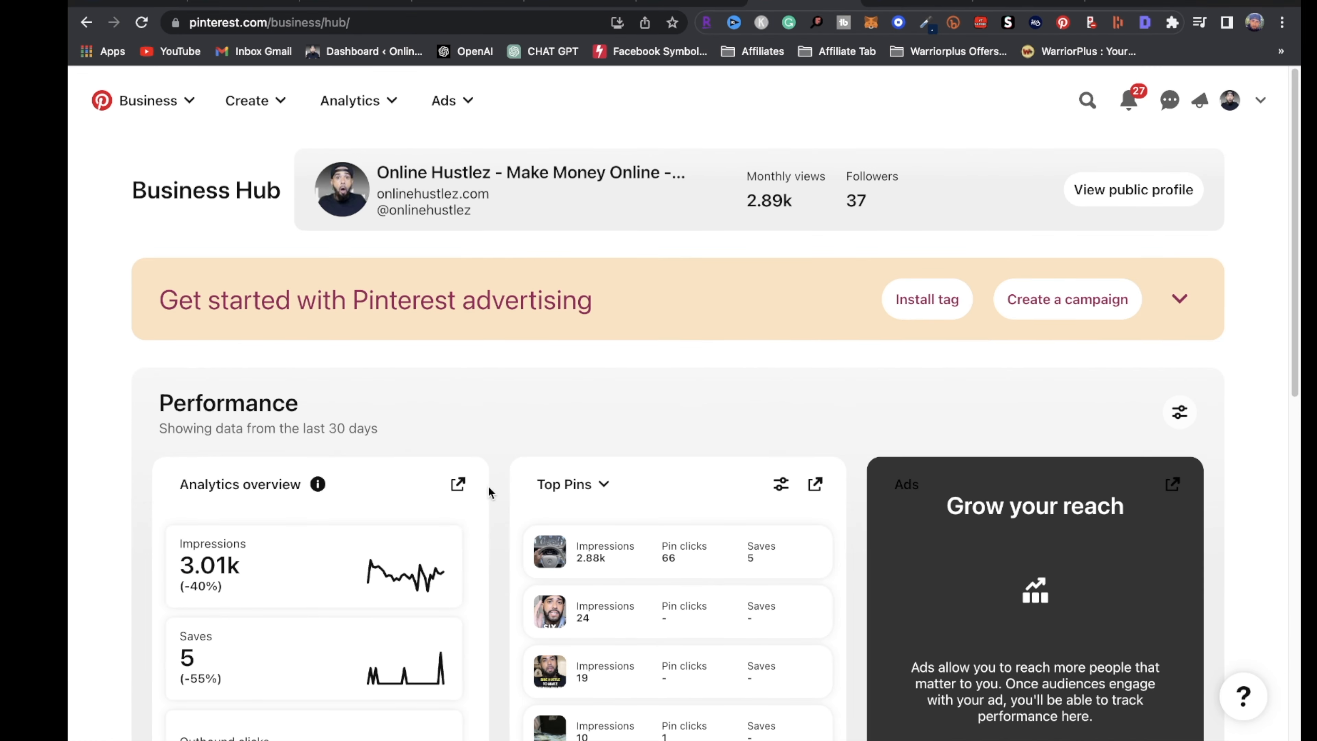
{"action": "scroll", "coordinate": [339, 469], "scroll_direction": "up", "scroll_amount": 1}
{"action": "left_click", "coordinate": [1260, 100]}
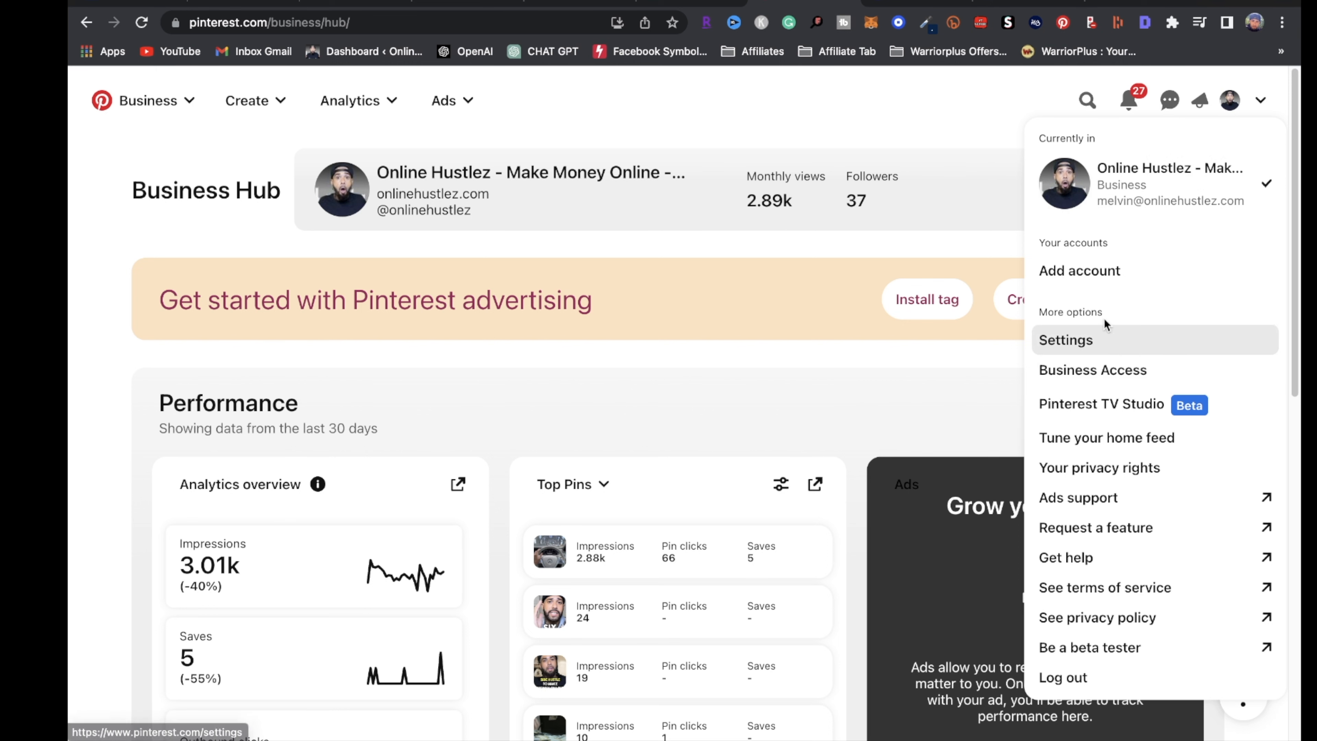
{"action": "left_click", "coordinate": [1108, 349]}
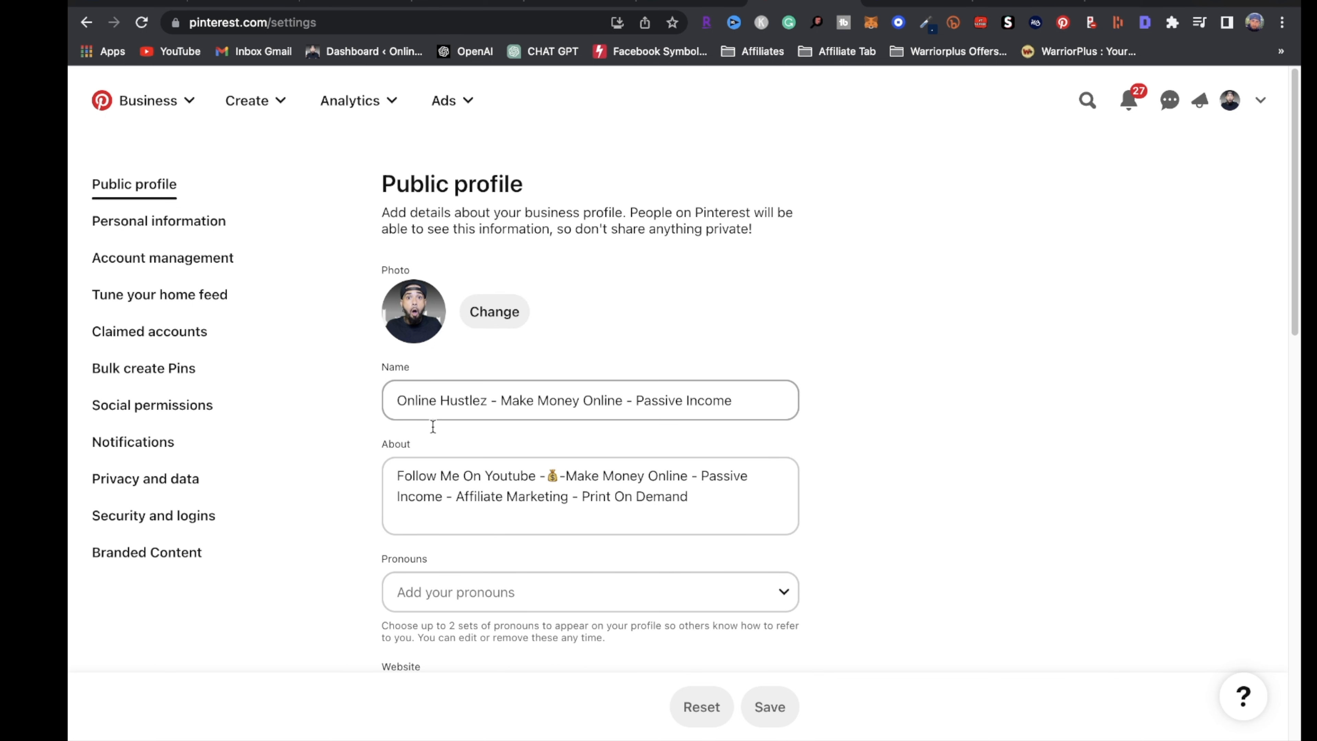
{"action": "scroll", "coordinate": [347, 523], "scroll_direction": "down", "scroll_amount": 2}
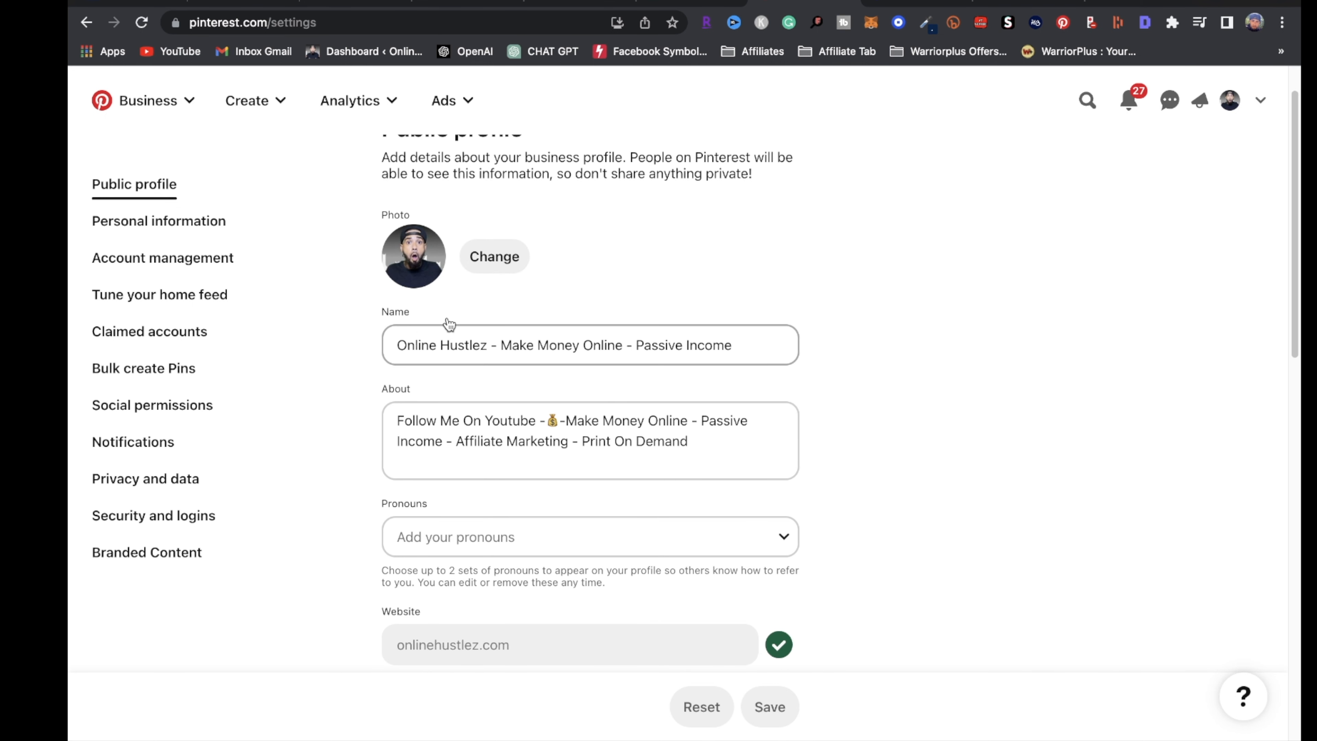
{"action": "scroll", "coordinate": [503, 366], "scroll_direction": "down", "scroll_amount": 3}
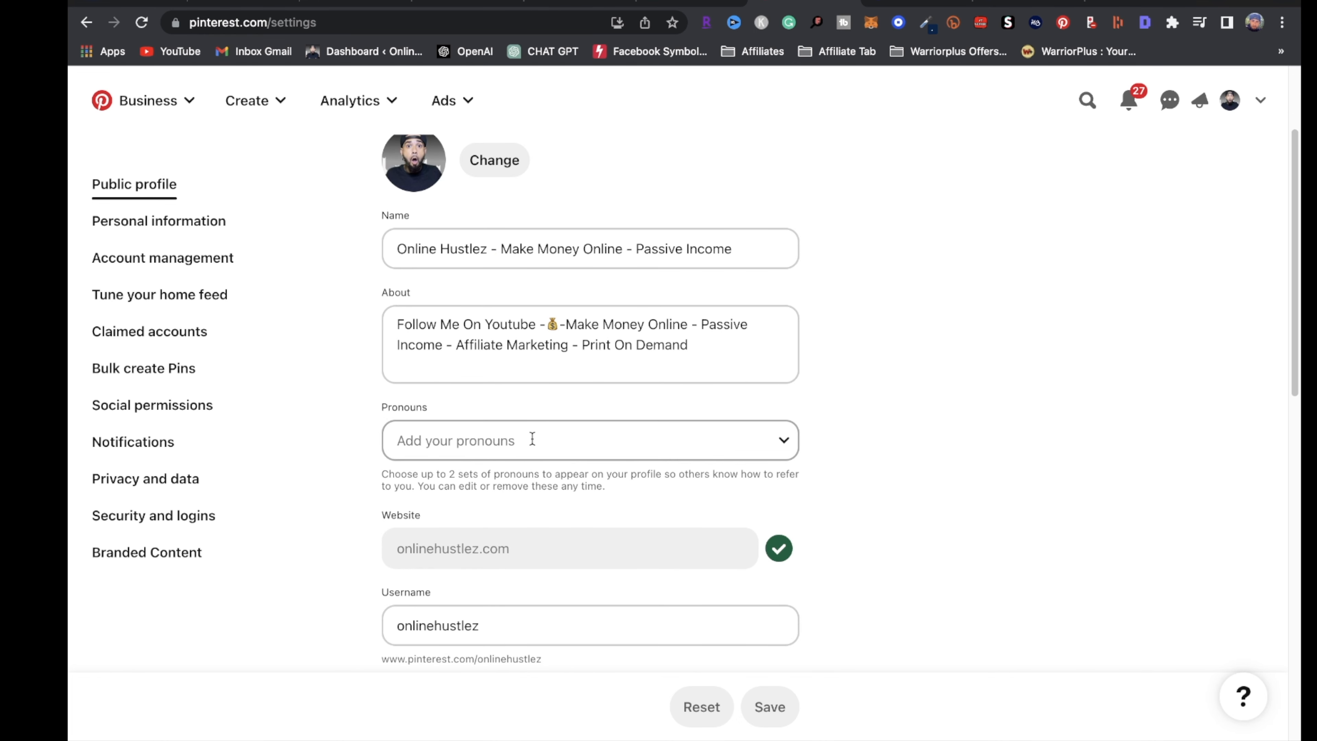
{"action": "scroll", "coordinate": [391, 527], "scroll_direction": "down", "scroll_amount": 2}
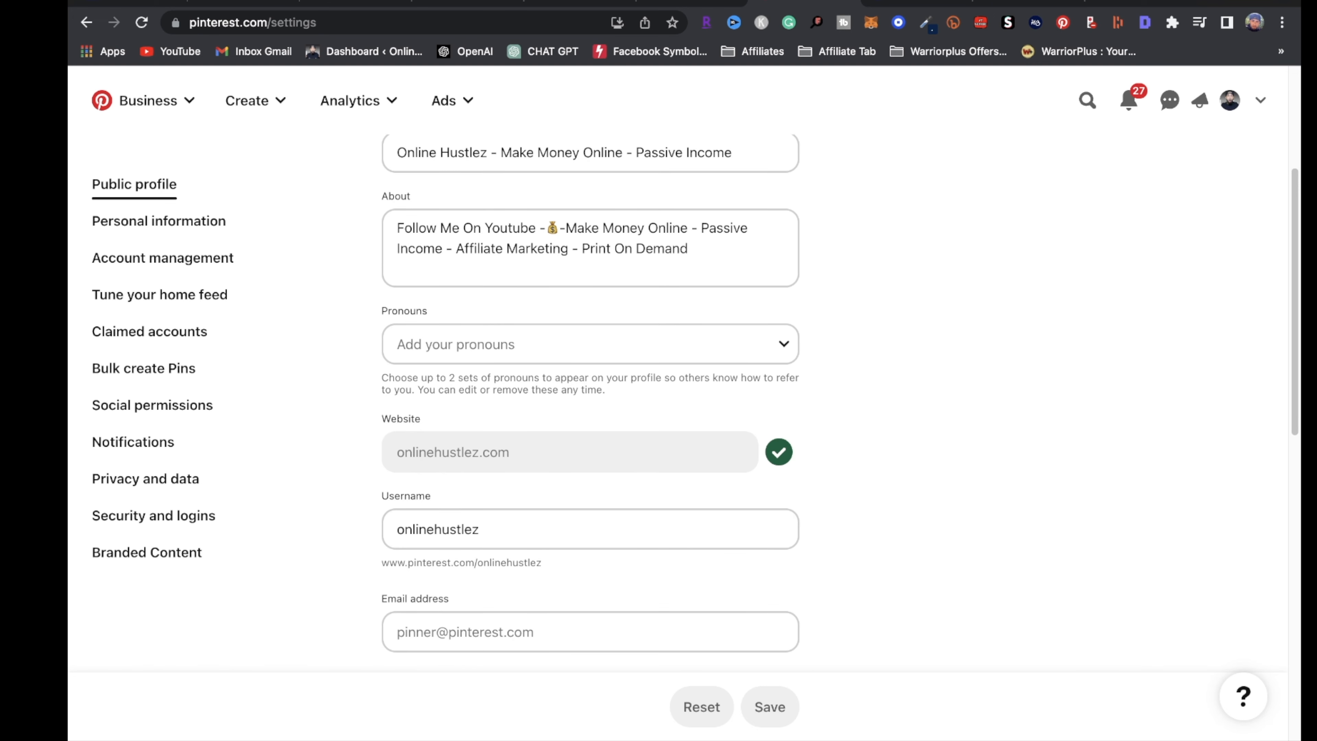
{"action": "left_click", "coordinate": [459, 4]}
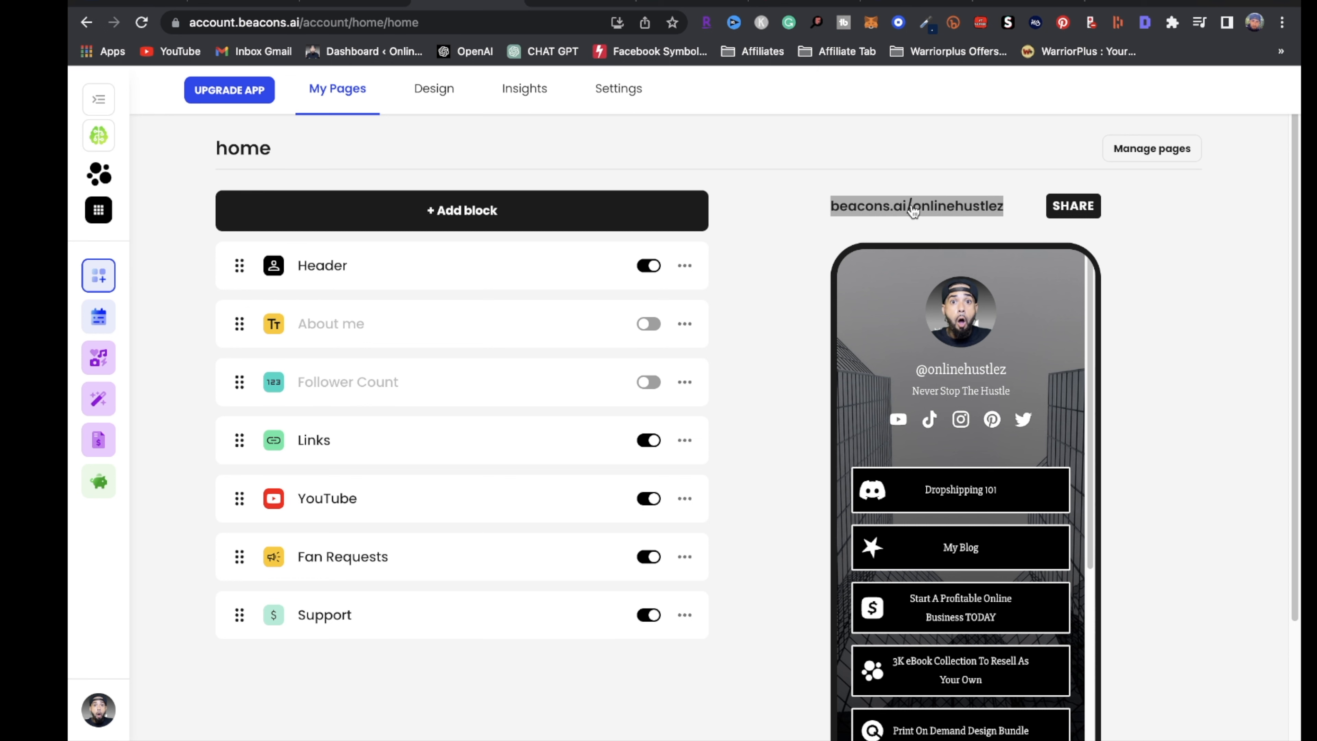
Open the Beacons Links block for Dropshipping 101, pointing to hustlezebooks.systeme.io/13aafccb
{"action": "left_click", "coordinate": [772, 3]}
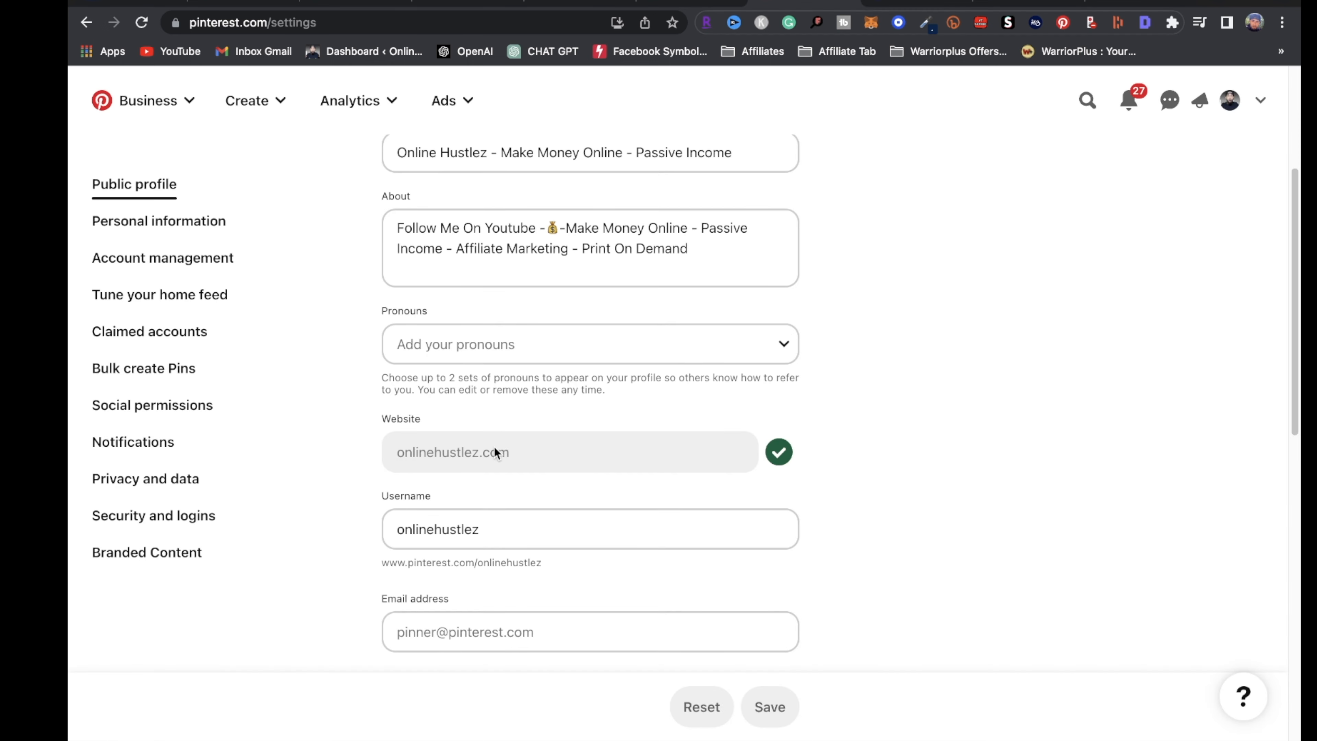
{"action": "left_click", "coordinate": [464, 4]}
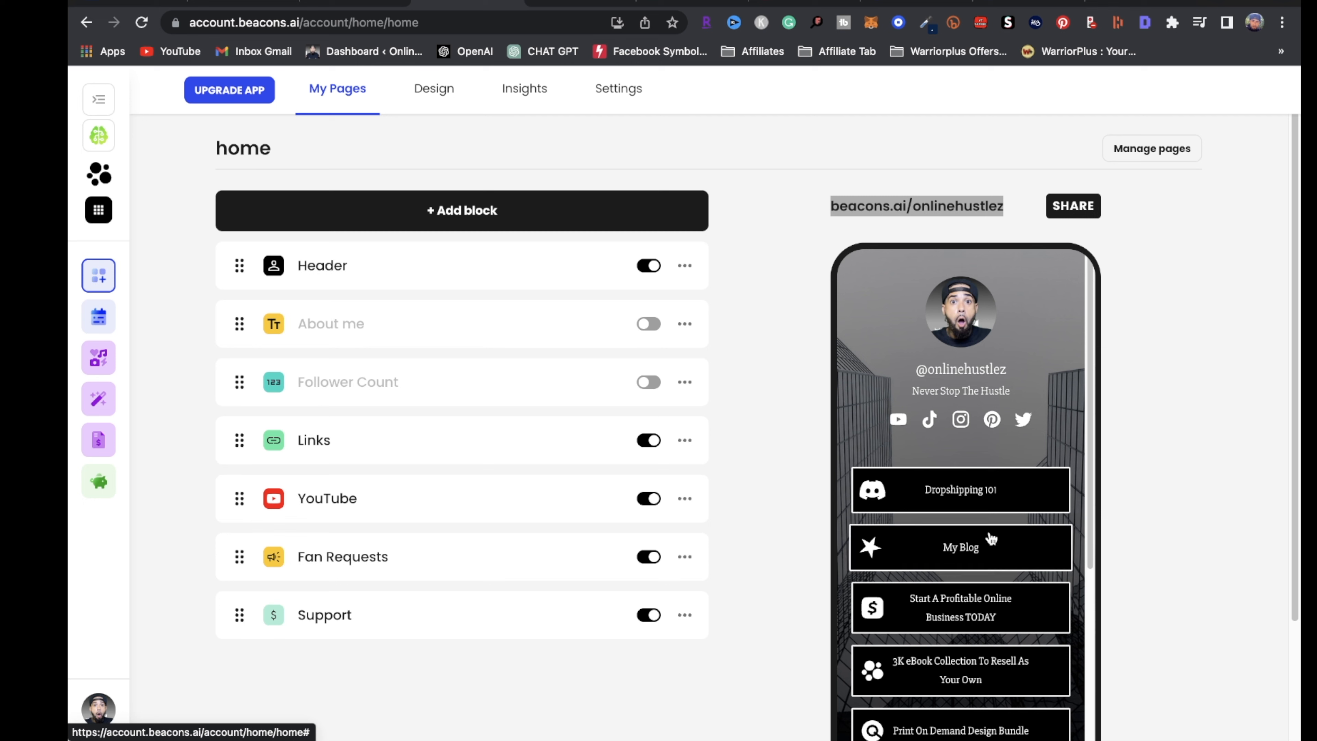
{"action": "scroll", "coordinate": [933, 618], "scroll_direction": "down", "scroll_amount": 1}
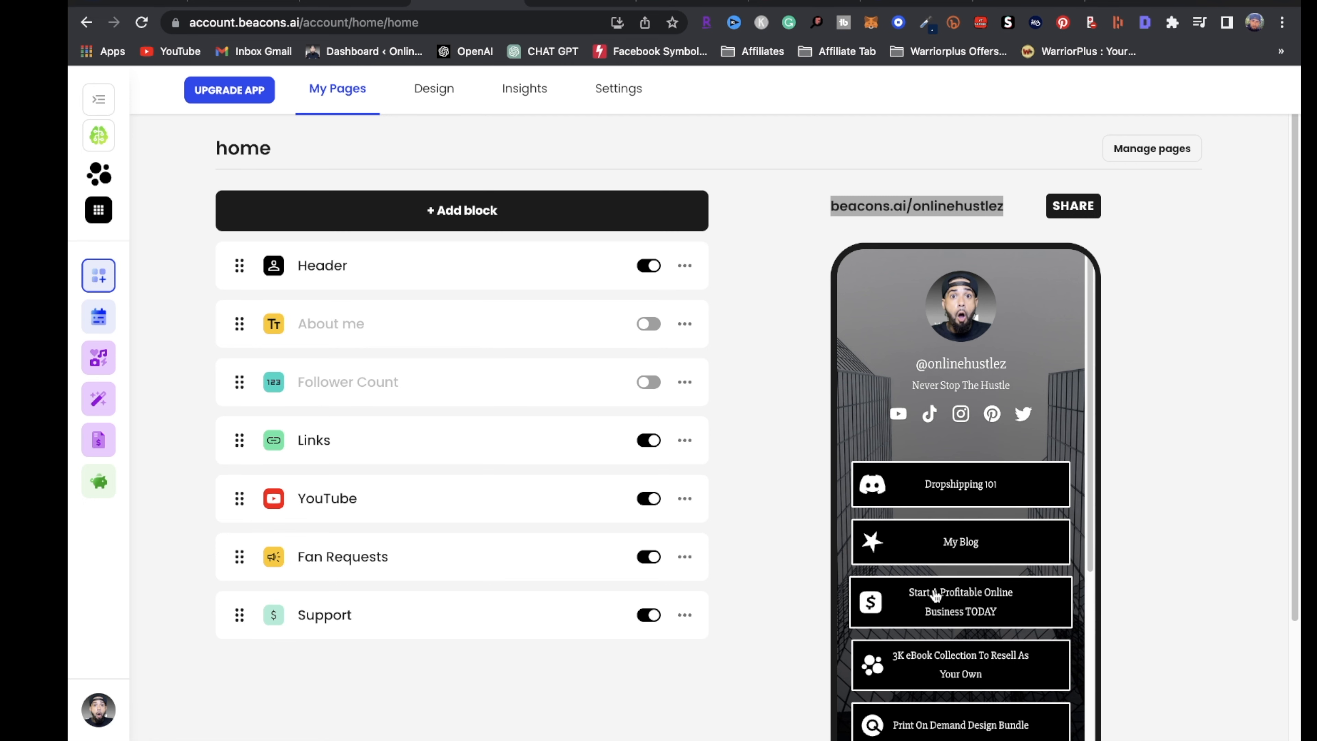
{"action": "scroll", "coordinate": [963, 510], "scroll_direction": "down", "scroll_amount": 2}
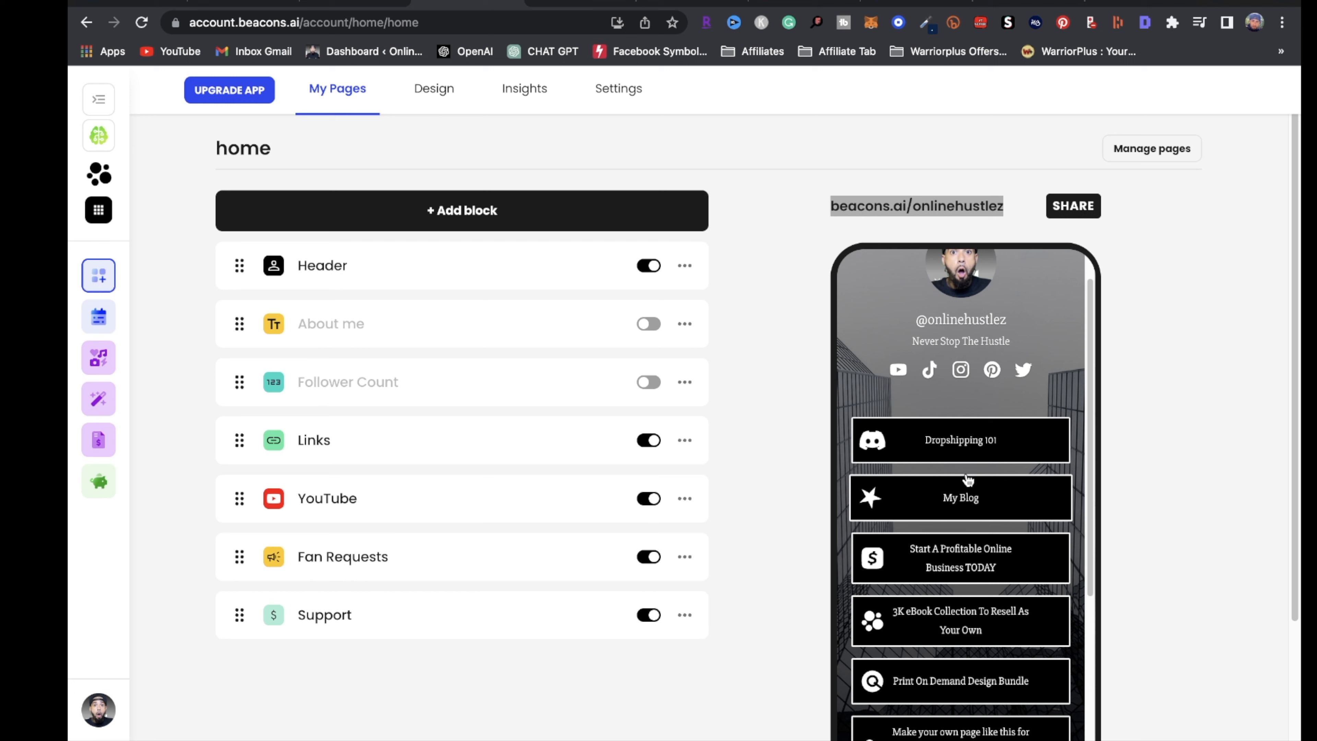
{"action": "left_click", "coordinate": [975, 442]}
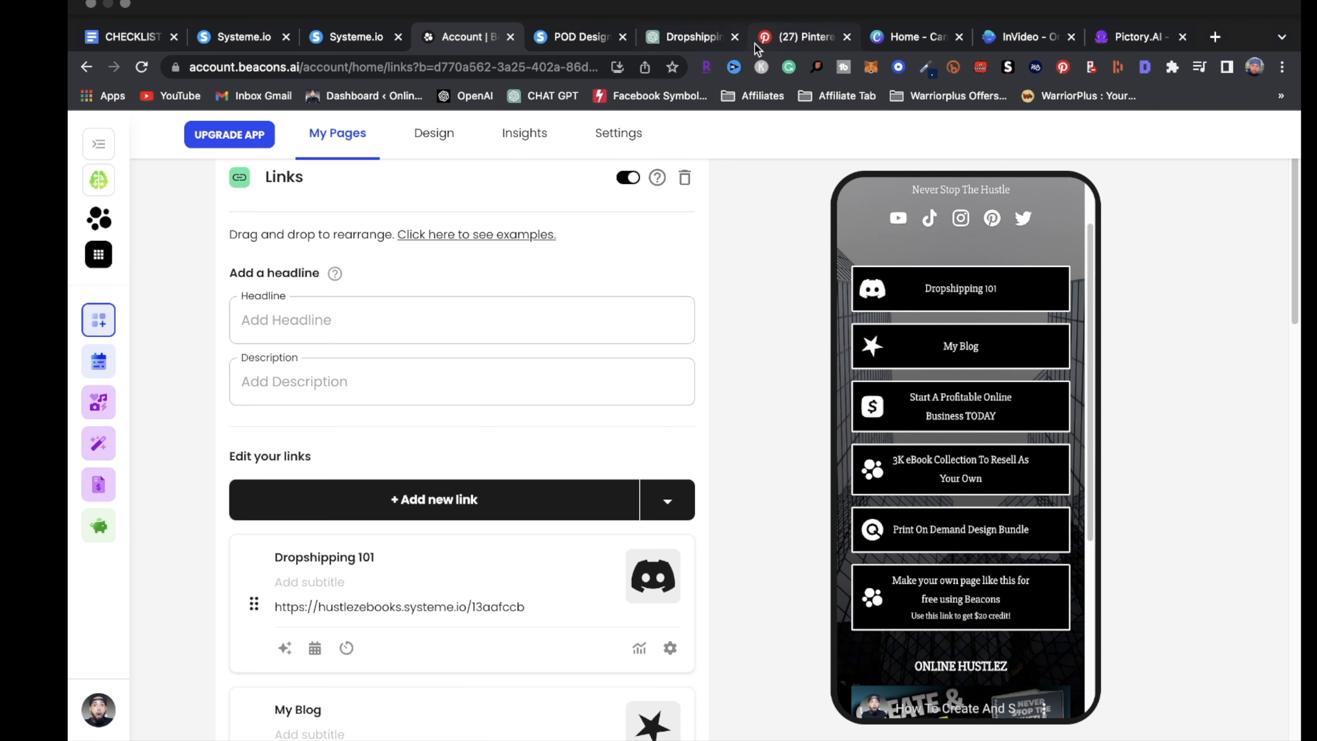
From Pinterest settings, start a blank pin via Create > Create Pin, then switch to Canva's home tab
{"action": "left_click", "coordinate": [803, 37]}
{"action": "scroll", "coordinate": [579, 520], "scroll_direction": "down", "scroll_amount": 5}
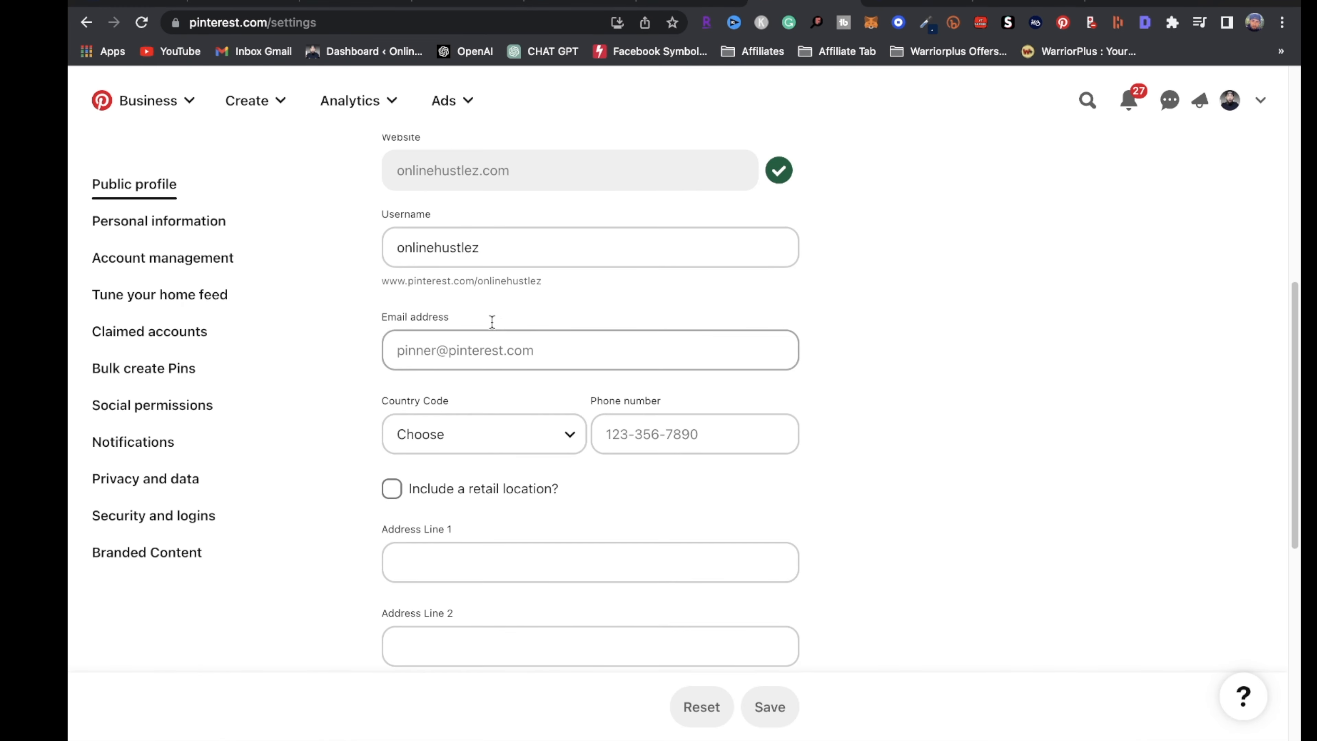
{"action": "scroll", "coordinate": [492, 321], "scroll_direction": "up", "scroll_amount": 5}
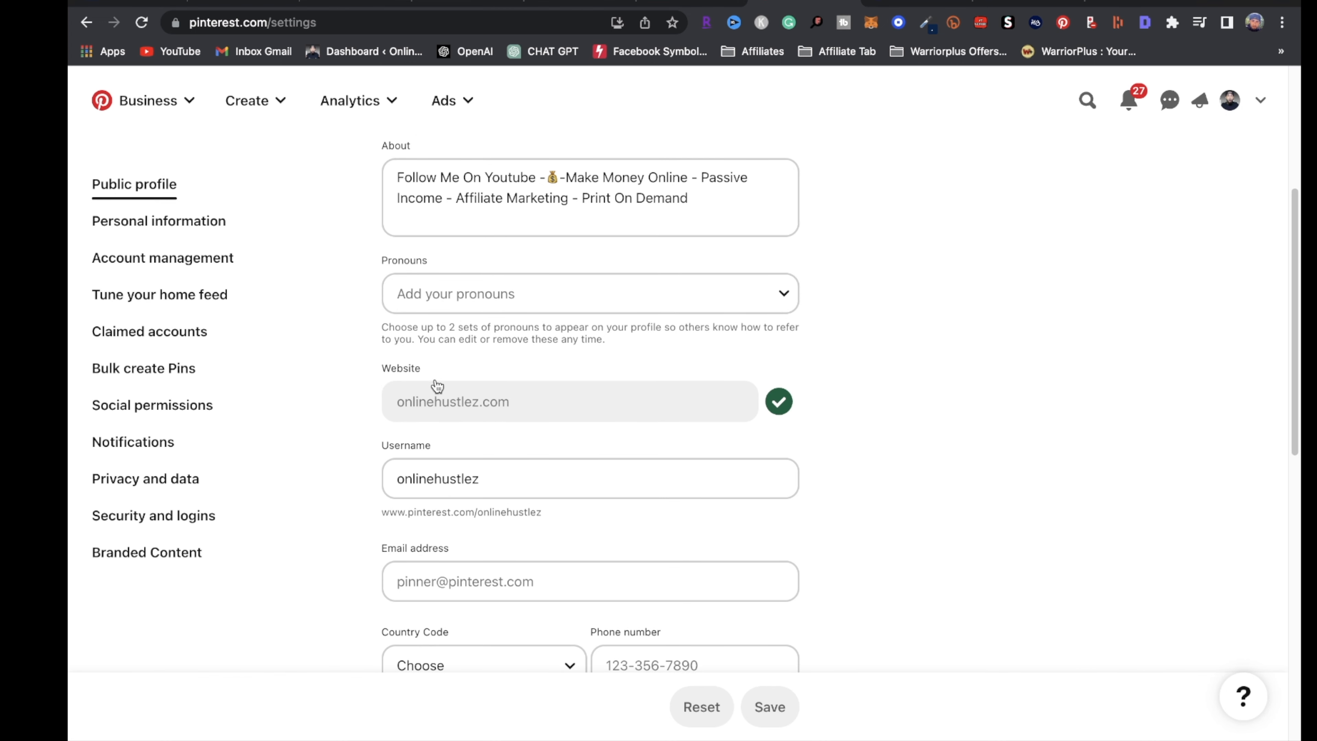
{"action": "scroll", "coordinate": [446, 499], "scroll_direction": "down", "scroll_amount": 1}
{"action": "scroll", "coordinate": [460, 519], "scroll_direction": "down", "scroll_amount": 4}
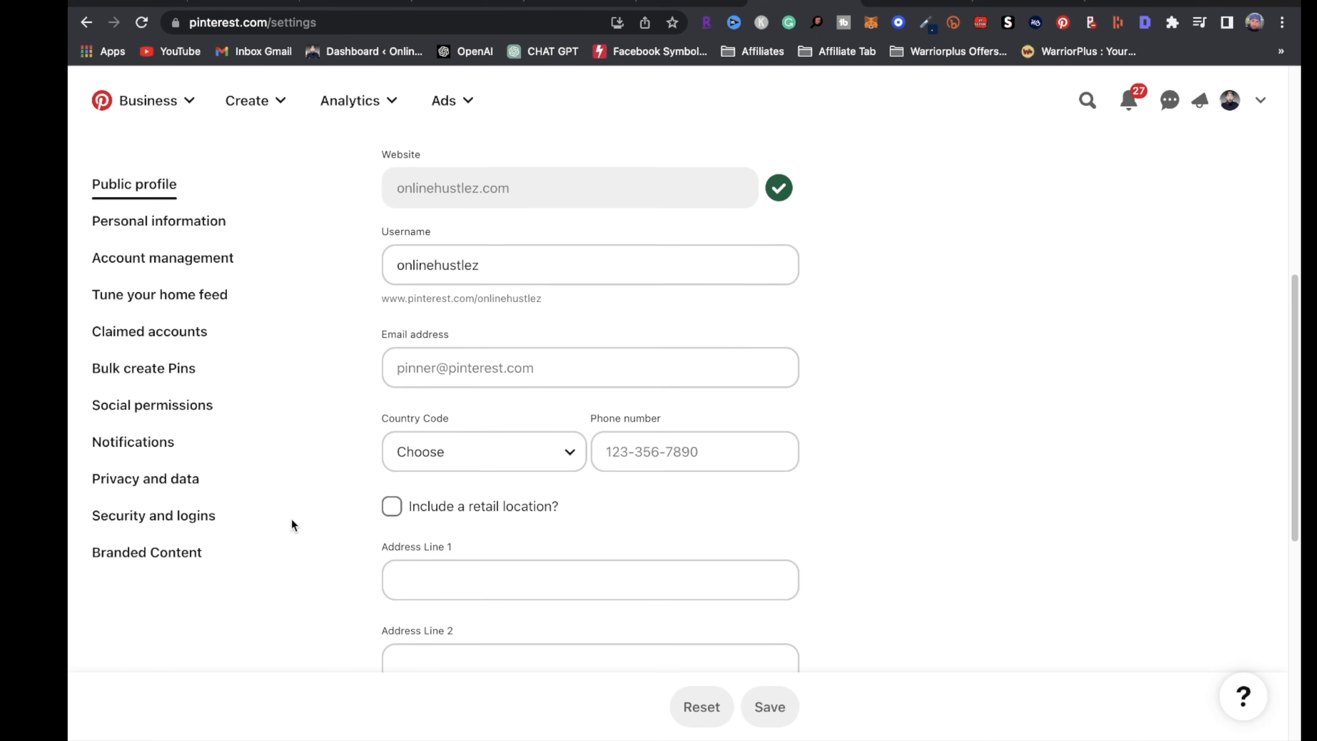
{"action": "scroll", "coordinate": [335, 534], "scroll_direction": "up", "scroll_amount": 2}
{"action": "left_click", "coordinate": [250, 110]}
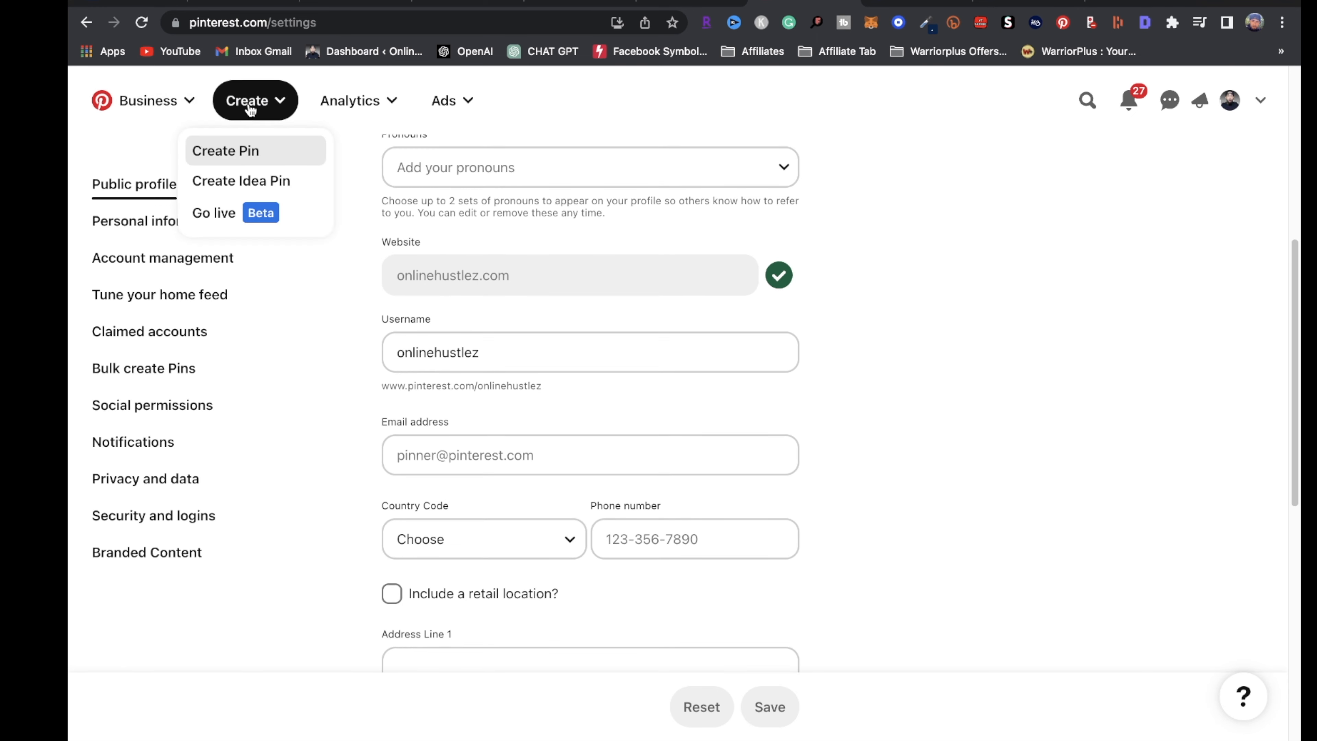
{"action": "left_click", "coordinate": [247, 150]}
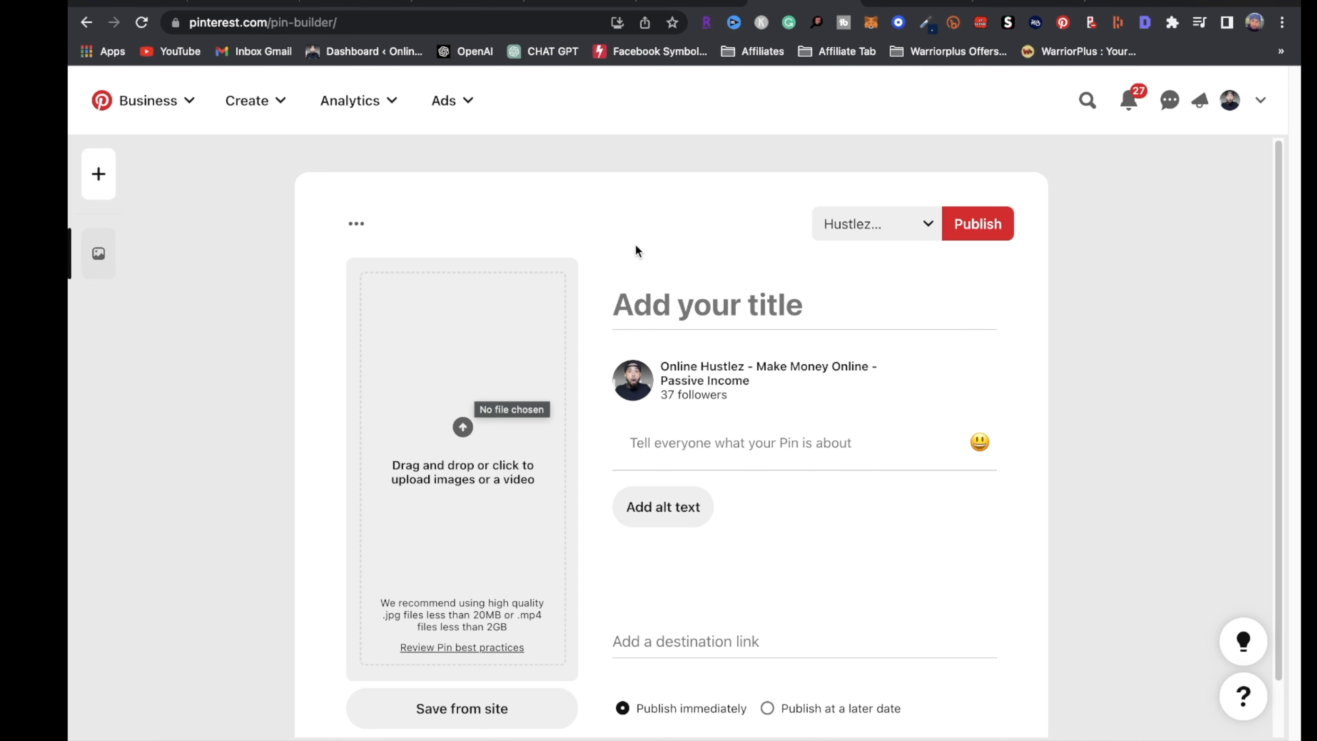
{"action": "left_click", "coordinate": [897, 39]}
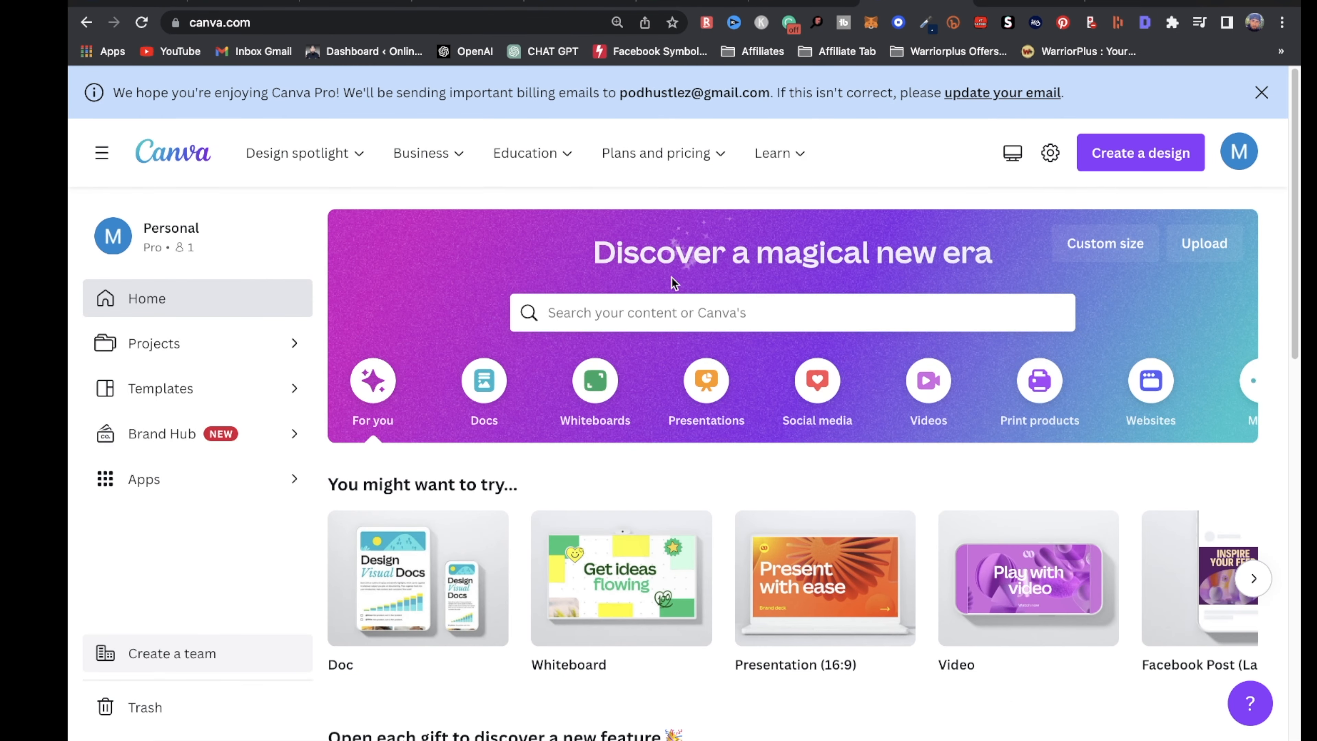
Search Canva for 'pinterest pins' and create a blank Pinterest Pin design
{"action": "left_click", "coordinate": [773, 313]}
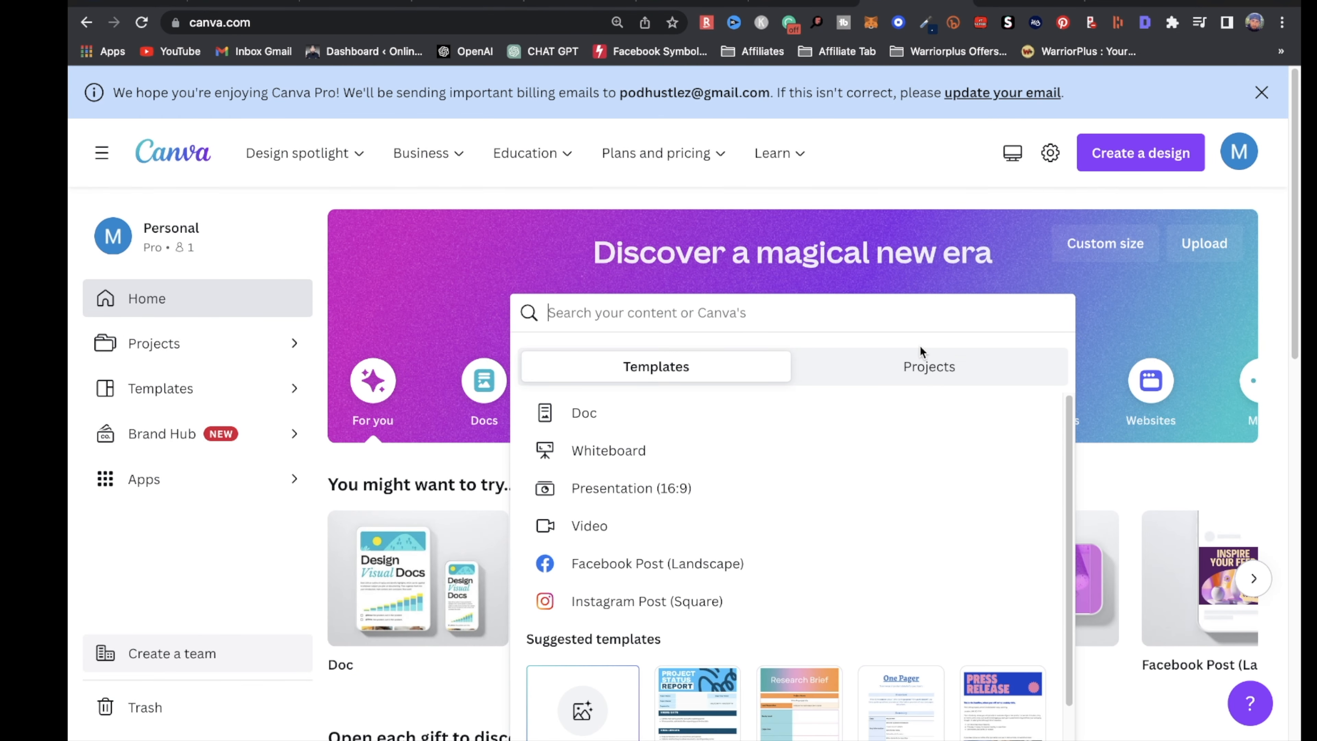
{"action": "type", "text": "pinterest pins"}
{"action": "key", "text": "Return"}
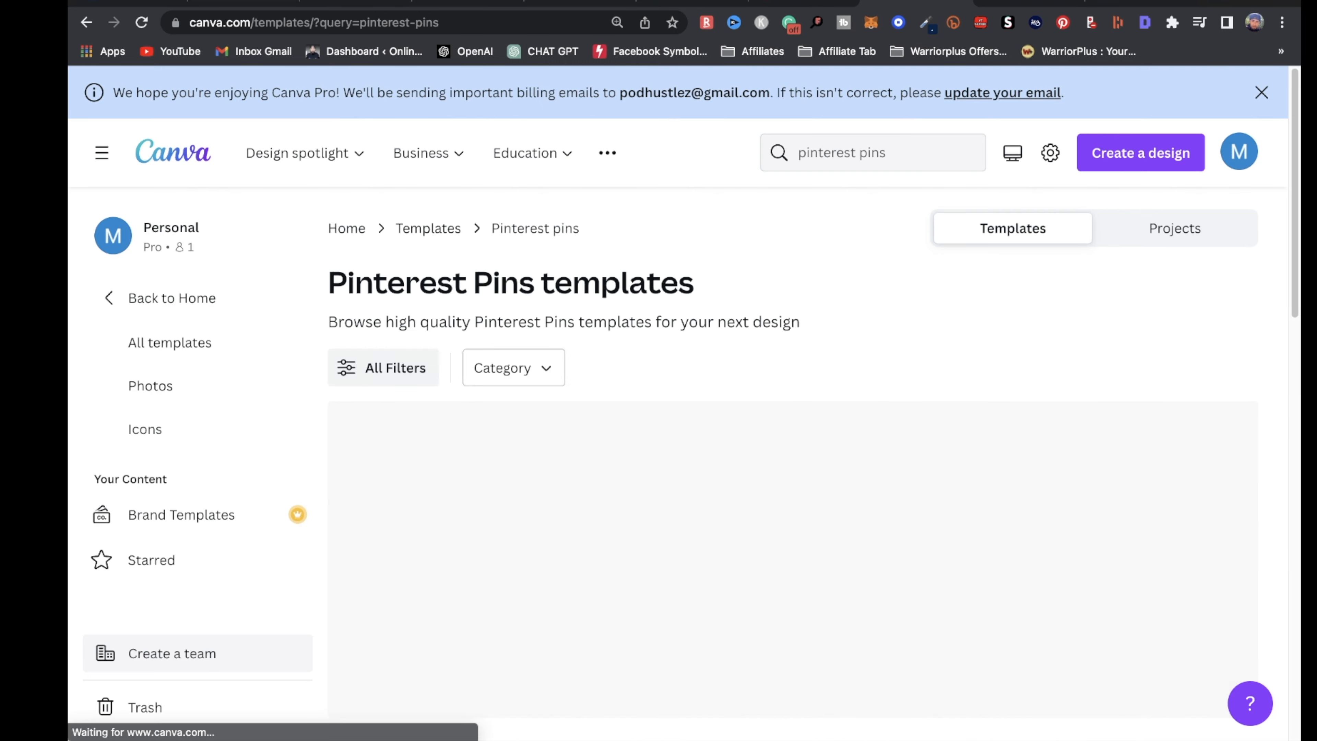
{"action": "scroll", "coordinate": [891, 444], "scroll_direction": "down", "scroll_amount": 10}
{"action": "scroll", "coordinate": [881, 296], "scroll_direction": "up", "scroll_amount": 10}
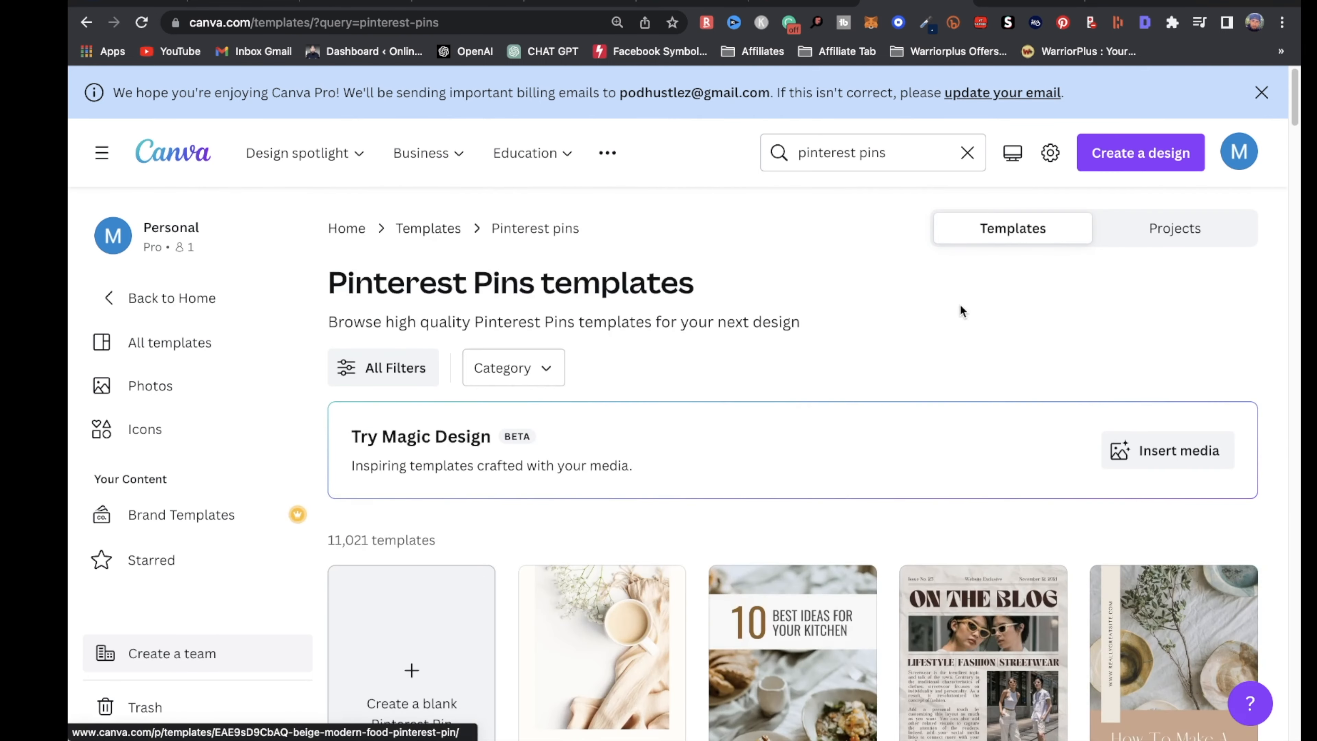
{"action": "scroll", "coordinate": [778, 415], "scroll_direction": "down", "scroll_amount": 5}
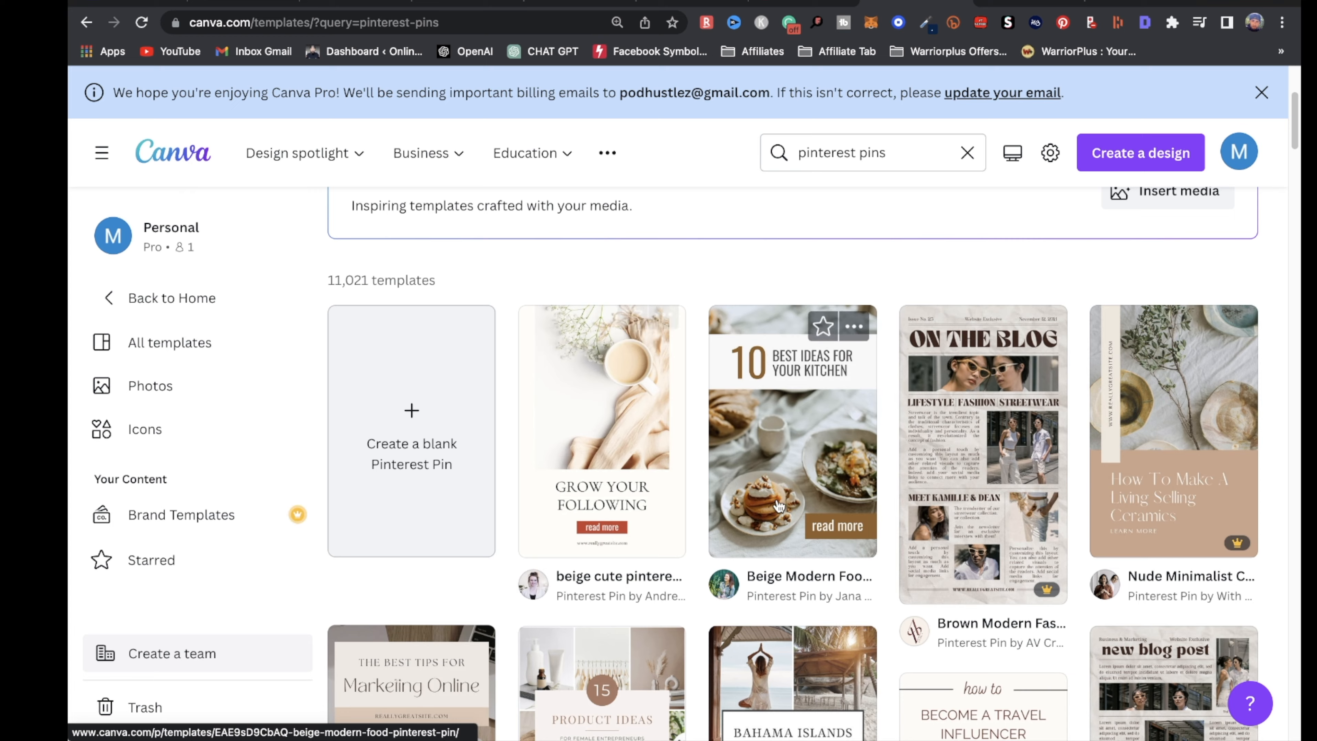
{"action": "scroll", "coordinate": [519, 436], "scroll_direction": "down", "scroll_amount": 1}
{"action": "left_click", "coordinate": [428, 407]}
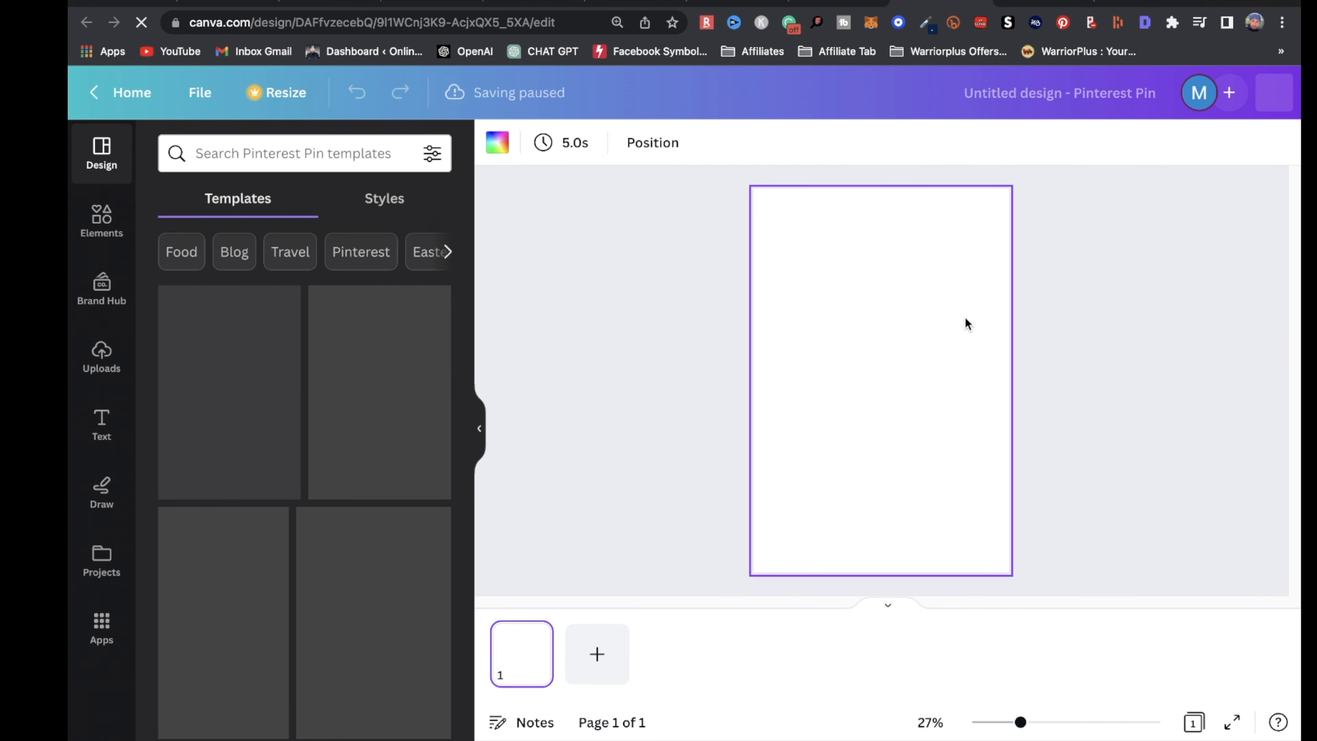
Dismiss the cashback popup and Share panel, then apply the '10 Ways To Quit Your Day Job' template
{"action": "scroll", "coordinate": [190, 285], "scroll_direction": "down", "scroll_amount": 15}
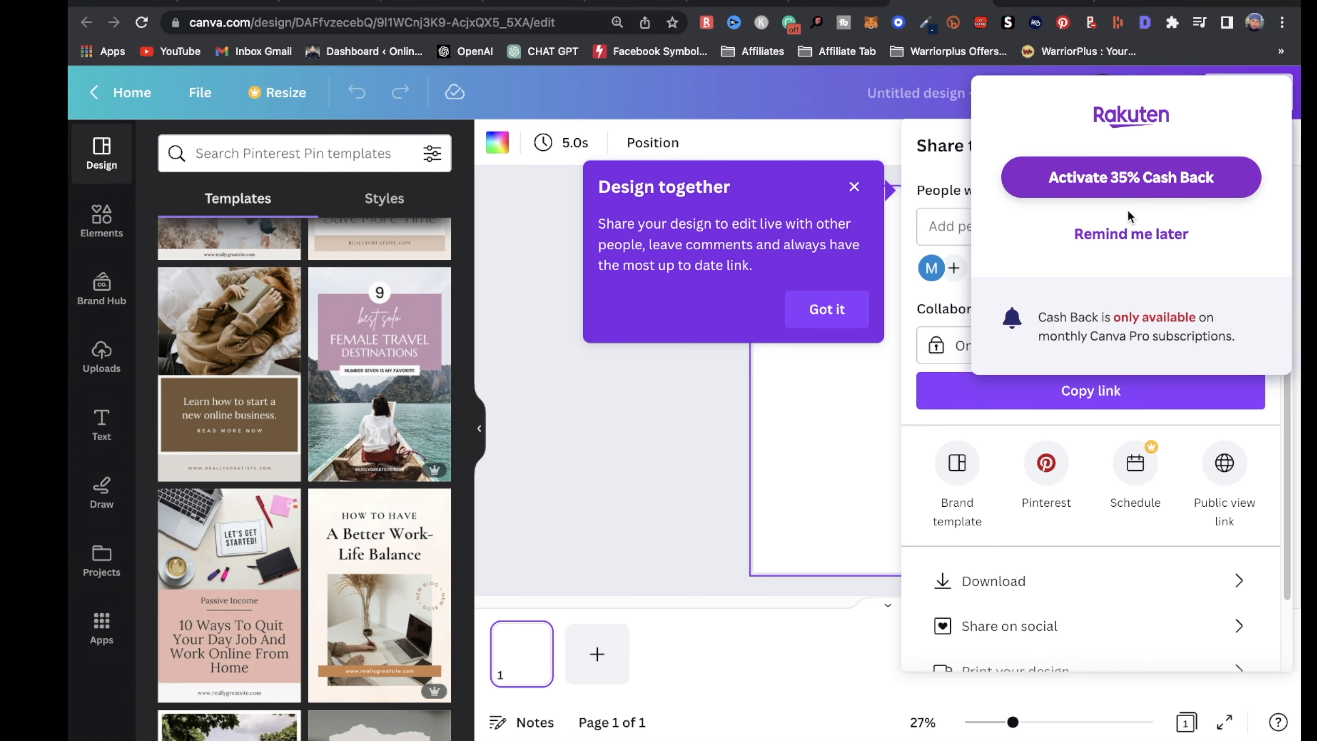
{"action": "left_click", "coordinate": [1172, 233]}
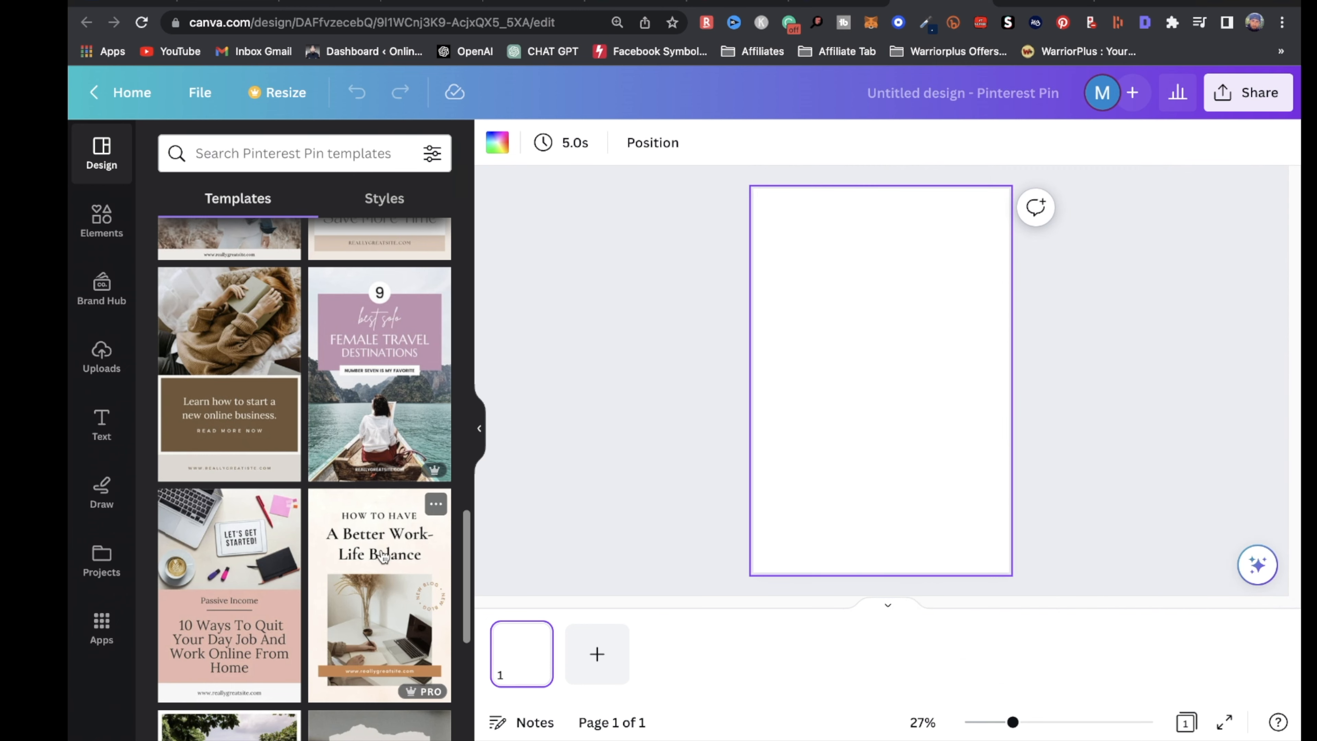
{"action": "left_click", "coordinate": [233, 608]}
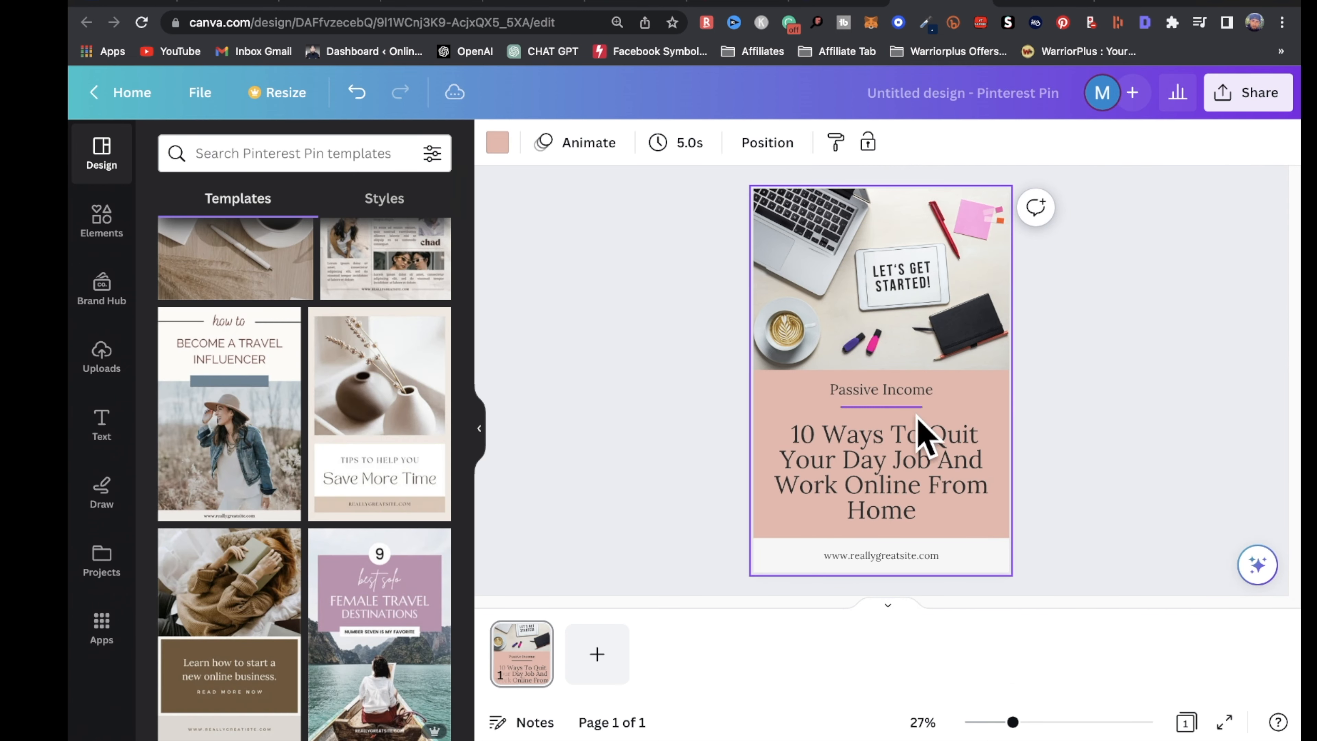
Retitle the heading '10 Dropshipping Tips For Beginners', adjust the pink panel, and reposition the heading
{"action": "left_click", "coordinate": [923, 460]}
{"action": "left_click", "coordinate": [931, 478]}
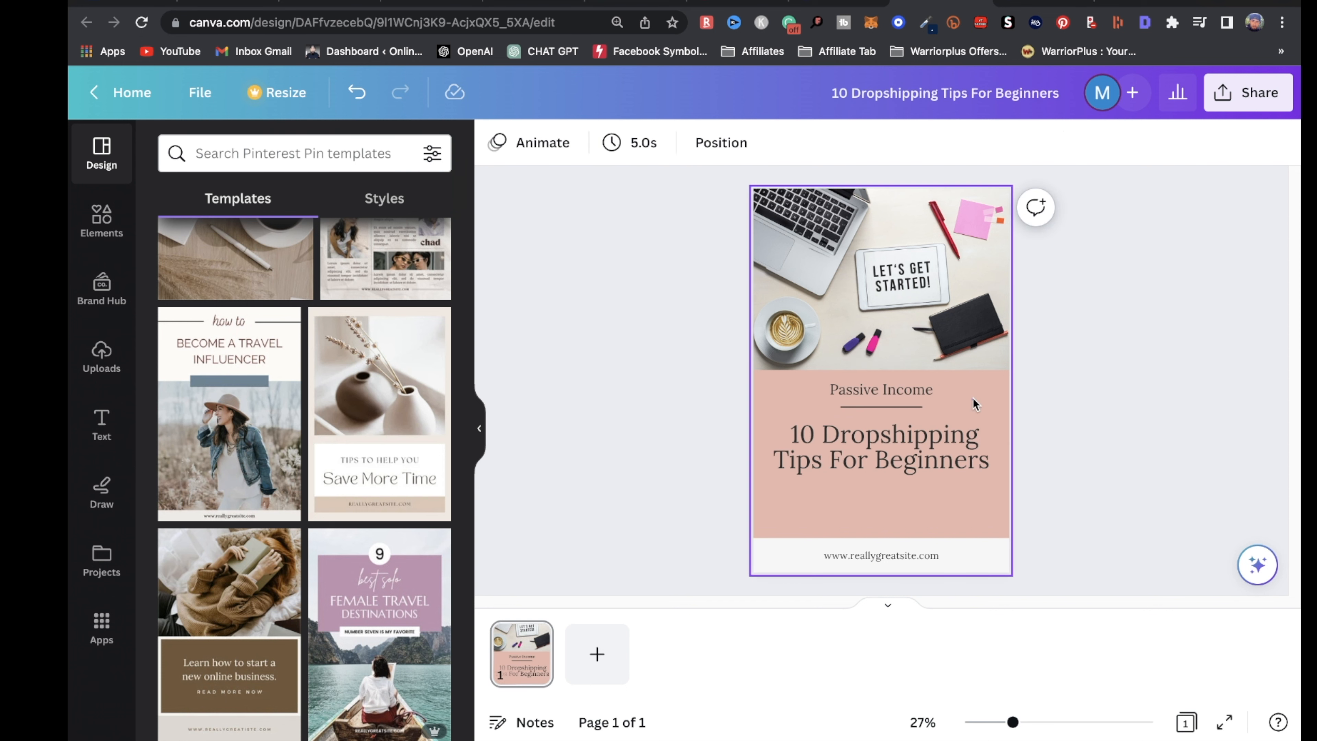
{"action": "left_click", "coordinate": [975, 404]}
{"action": "left_click", "coordinate": [496, 141]}
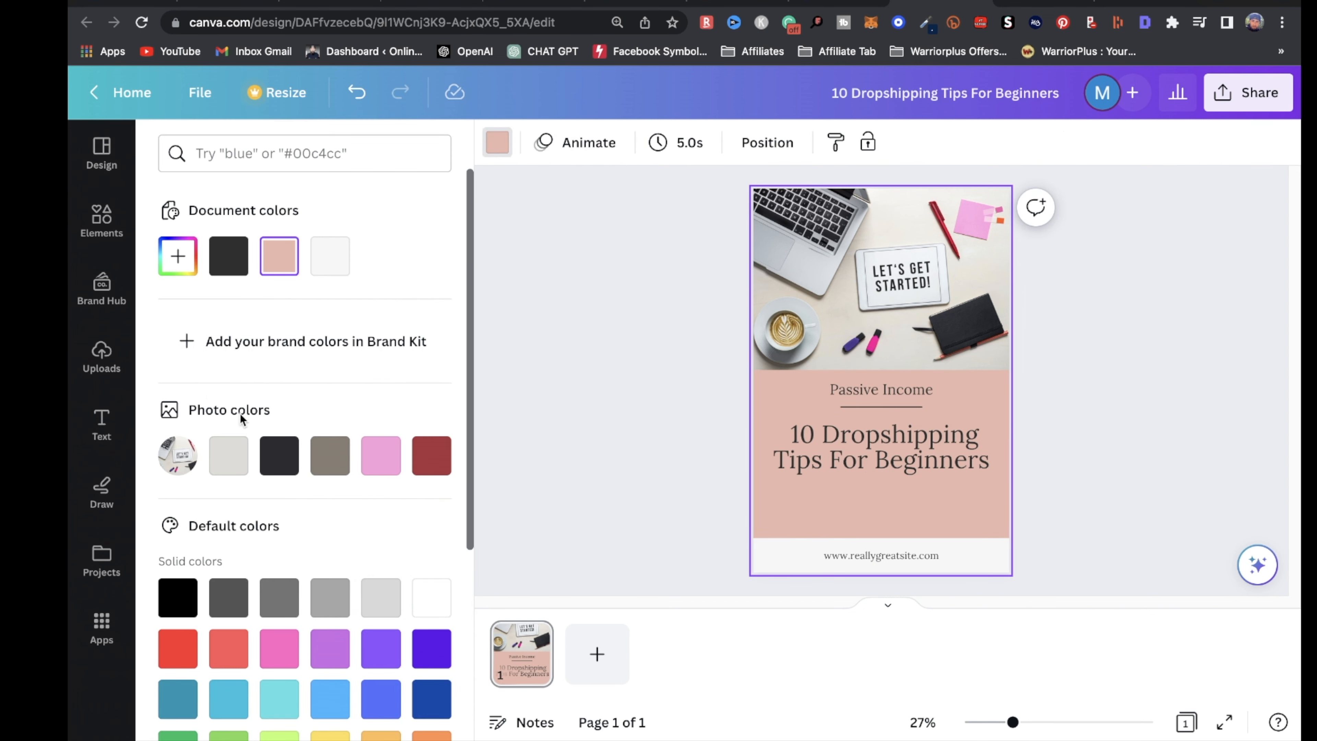
{"action": "left_click_drag", "start_coordinate": [956, 442], "coordinate": [956, 456]}
Replace the laptop photo with a DROP-SHIPPING photo found by searching Elements for 'dropshipping'
{"action": "left_click", "coordinate": [969, 324]}
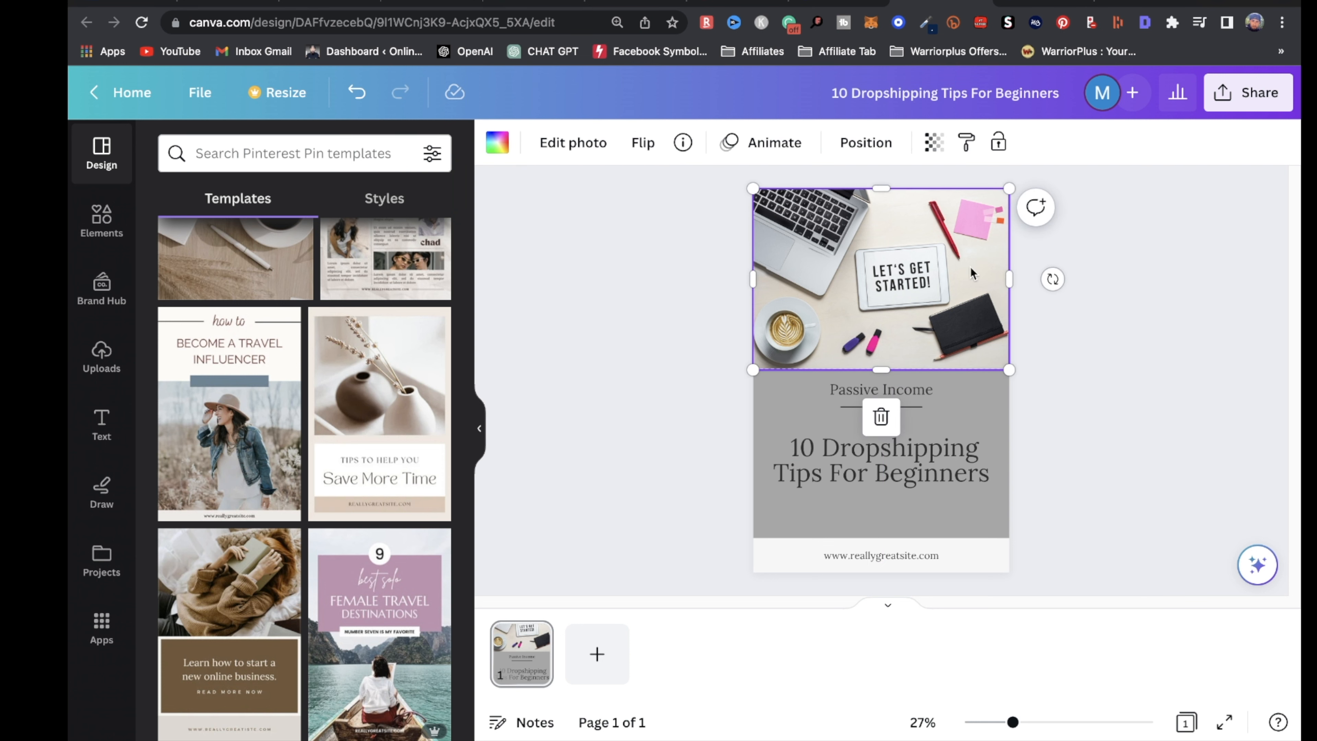
{"action": "key", "text": "Delete"}
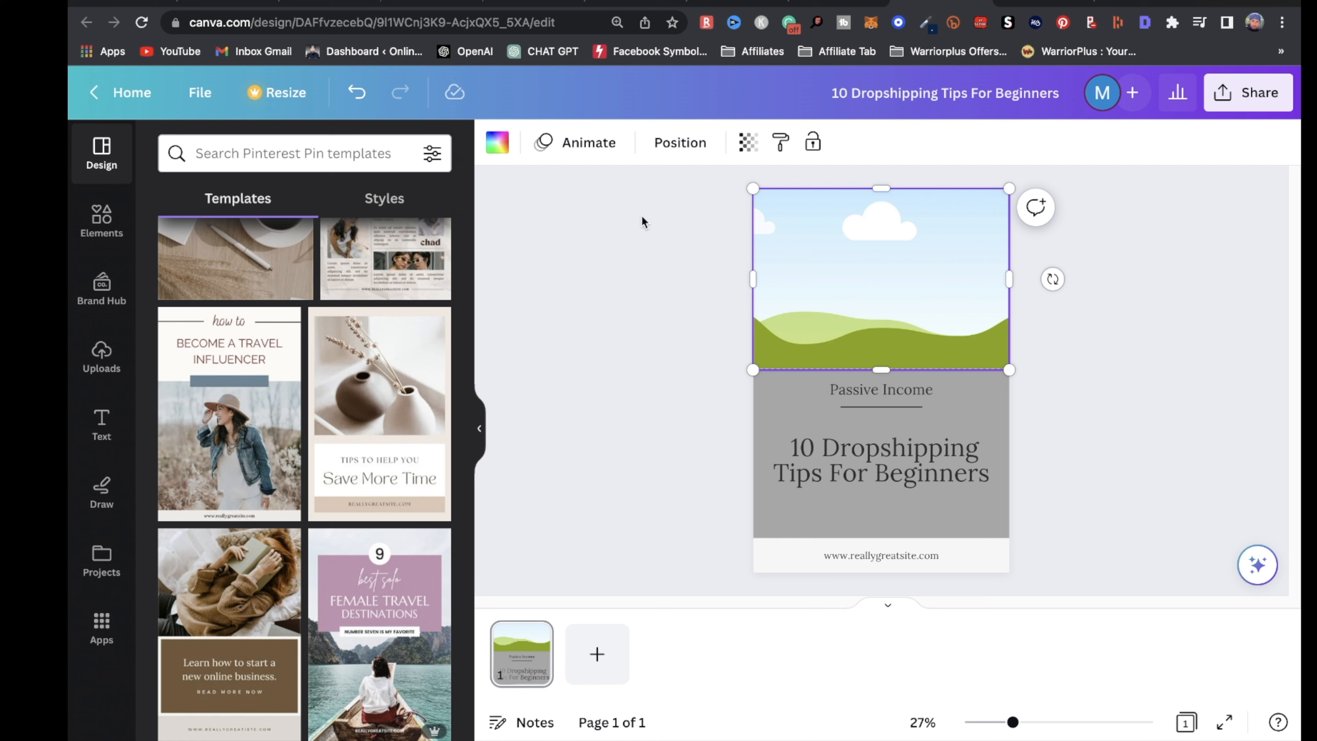
{"action": "left_click", "coordinate": [101, 218]}
{"action": "type", "text": "d"}
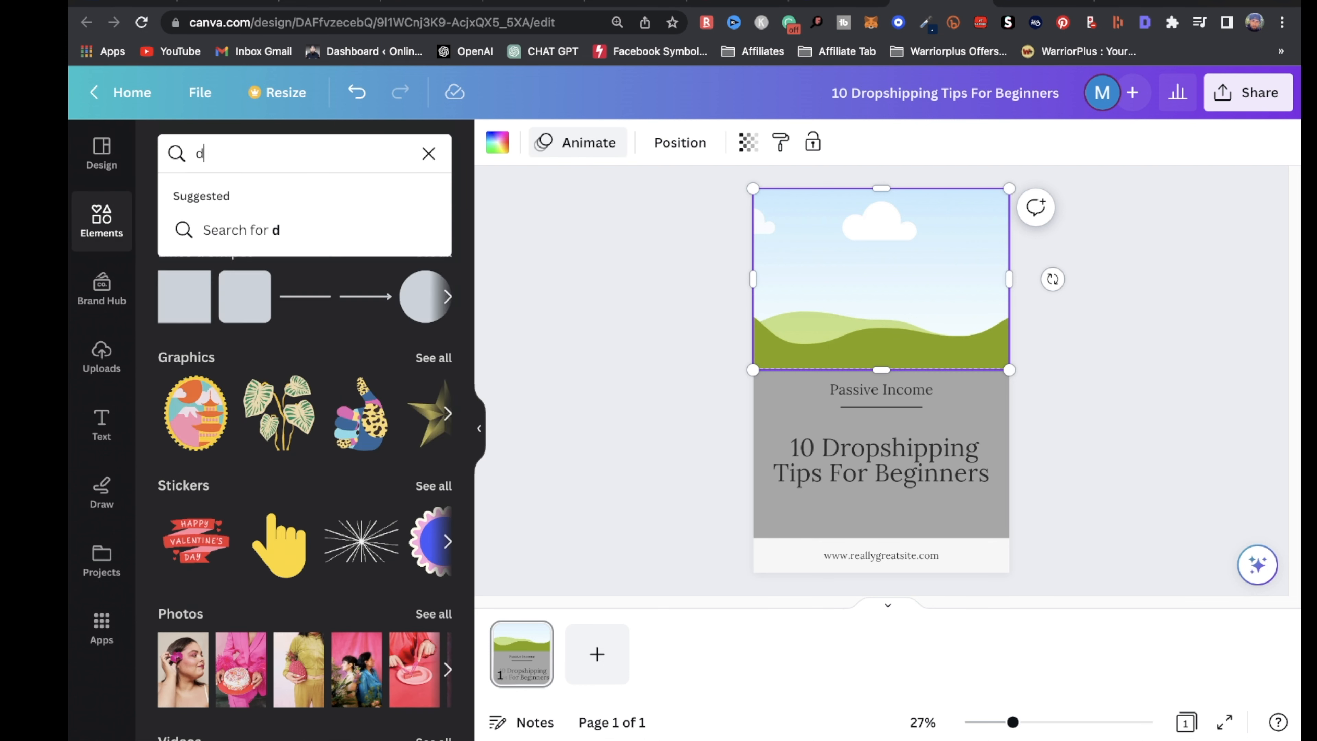
{"action": "type", "text": "ropshipping"}
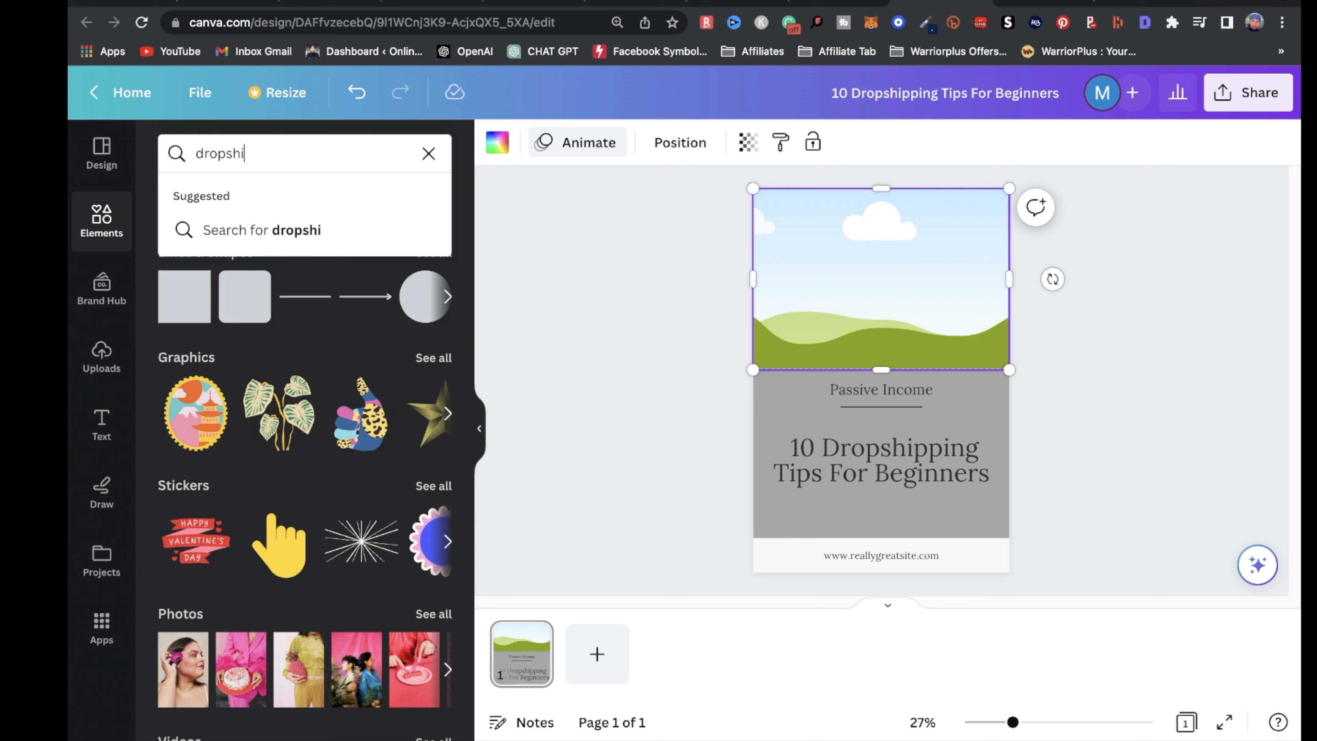
{"action": "key", "text": "Return"}
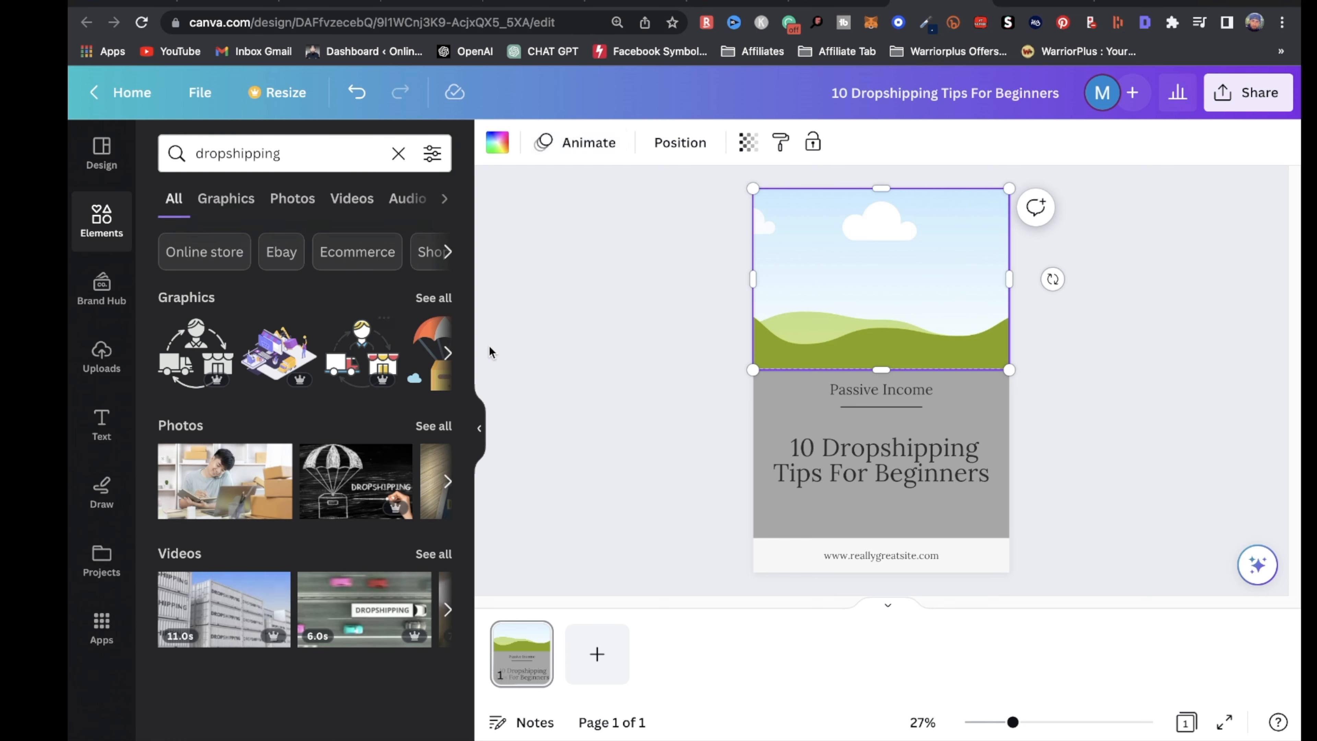
{"action": "left_click", "coordinate": [341, 202]}
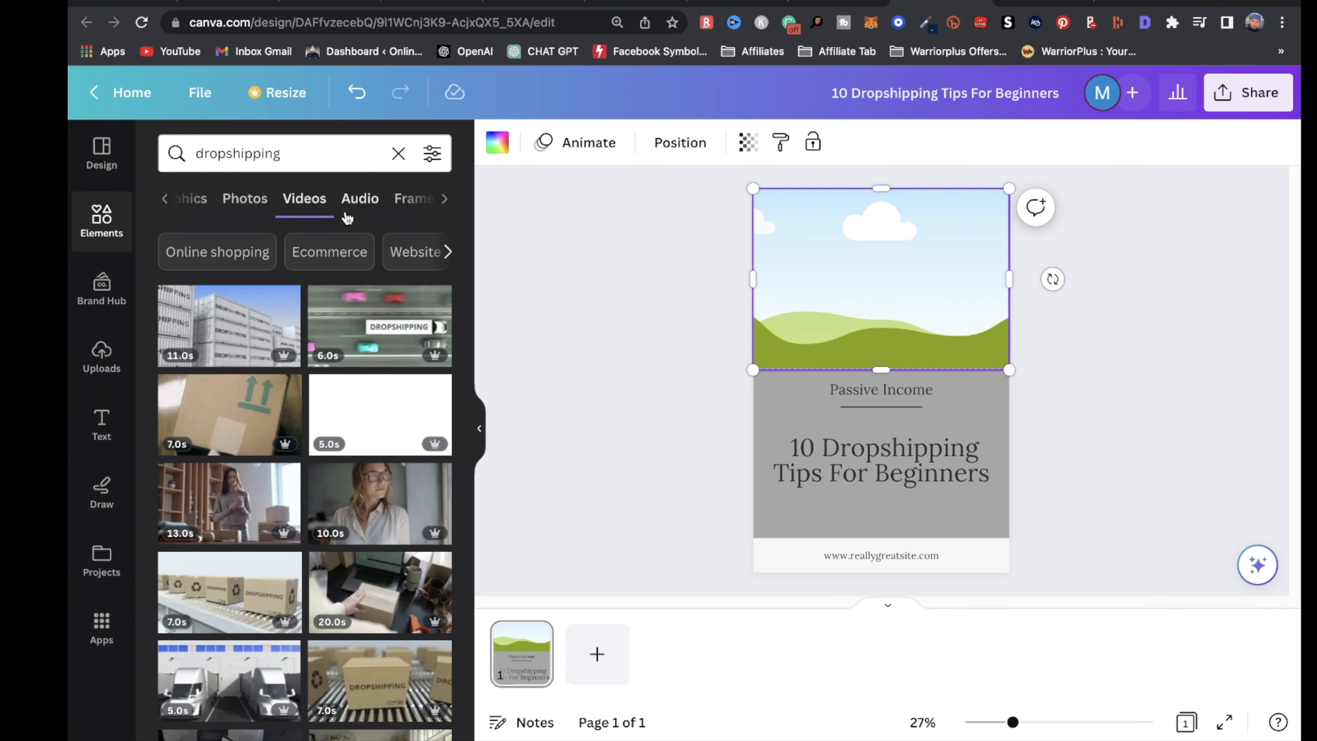
{"action": "left_click", "coordinate": [247, 206]}
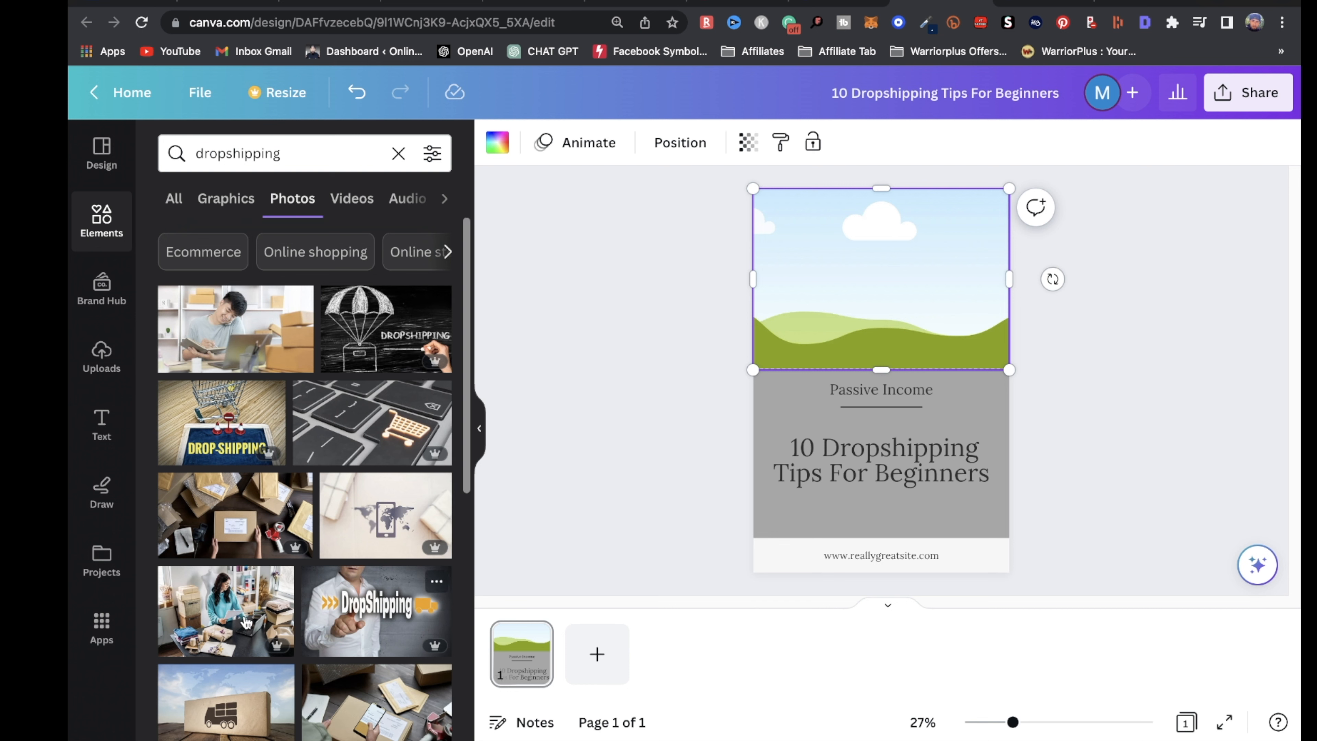
{"action": "left_click_drag", "start_coordinate": [197, 432], "coordinate": [832, 300]}
Enlarge the website address text at the bottom and centre it
{"action": "left_click", "coordinate": [913, 529]}
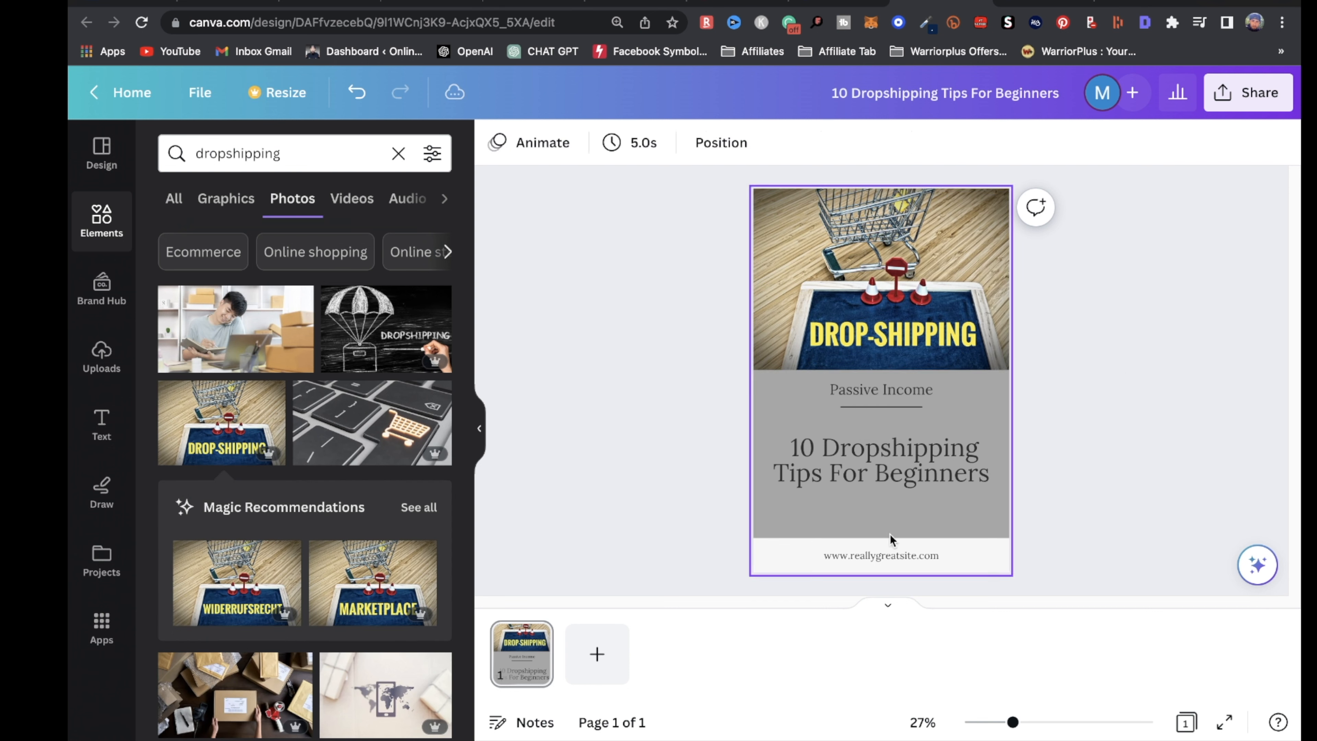
{"action": "left_click", "coordinate": [871, 557]}
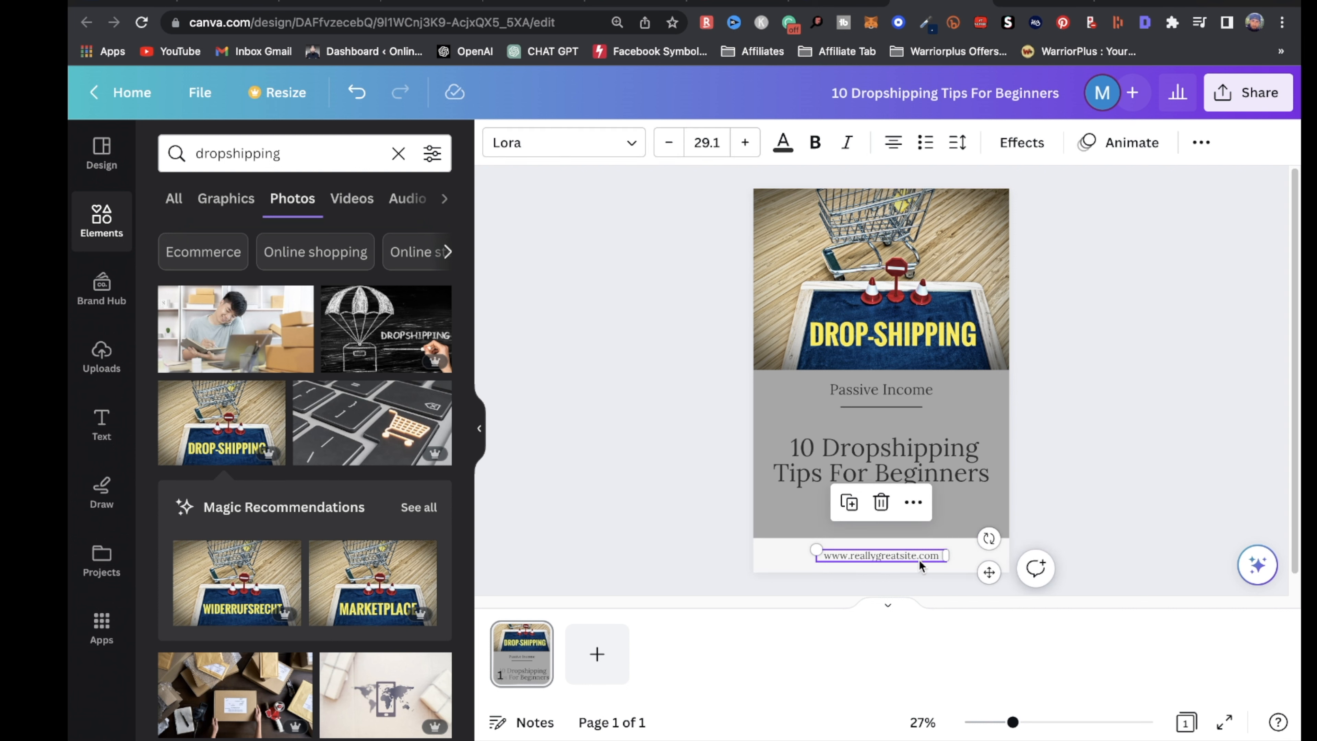
{"action": "left_click_drag", "start_coordinate": [818, 549], "coordinate": [779, 545]}
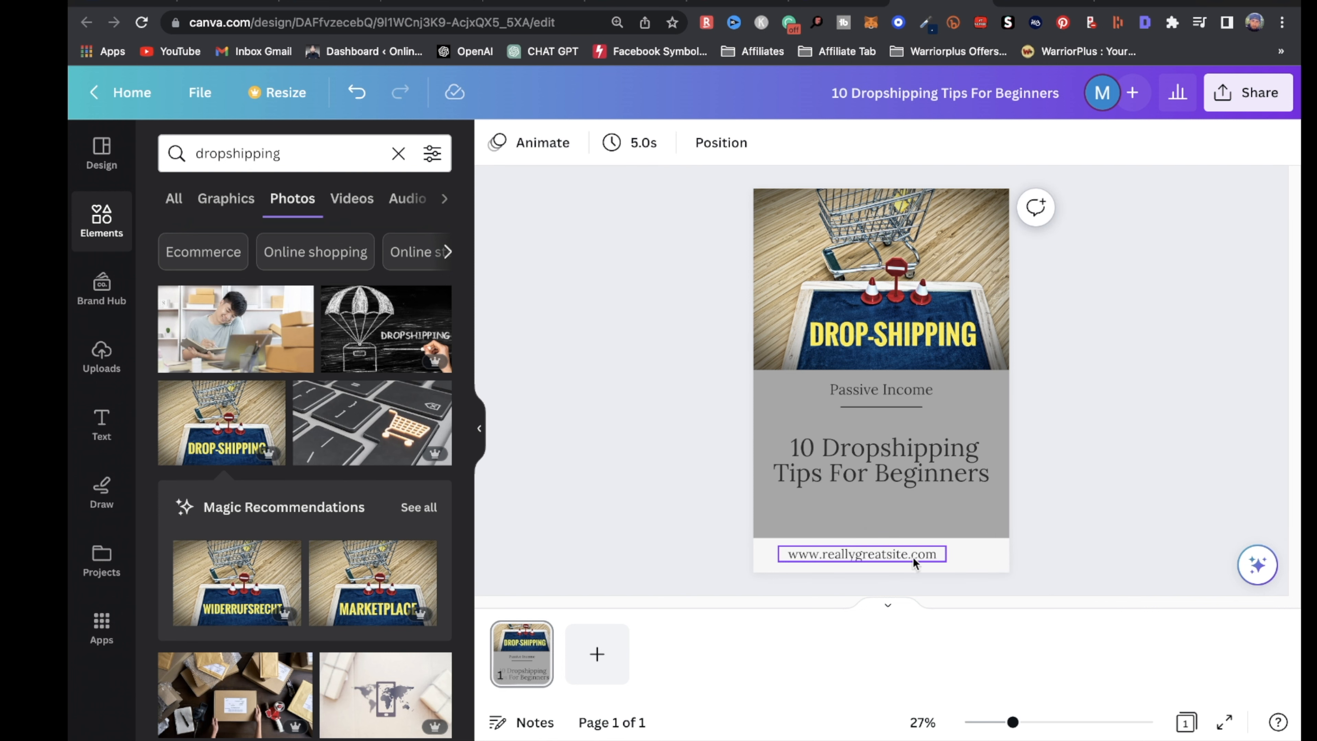
{"action": "left_click_drag", "start_coordinate": [907, 559], "coordinate": [921, 560]}
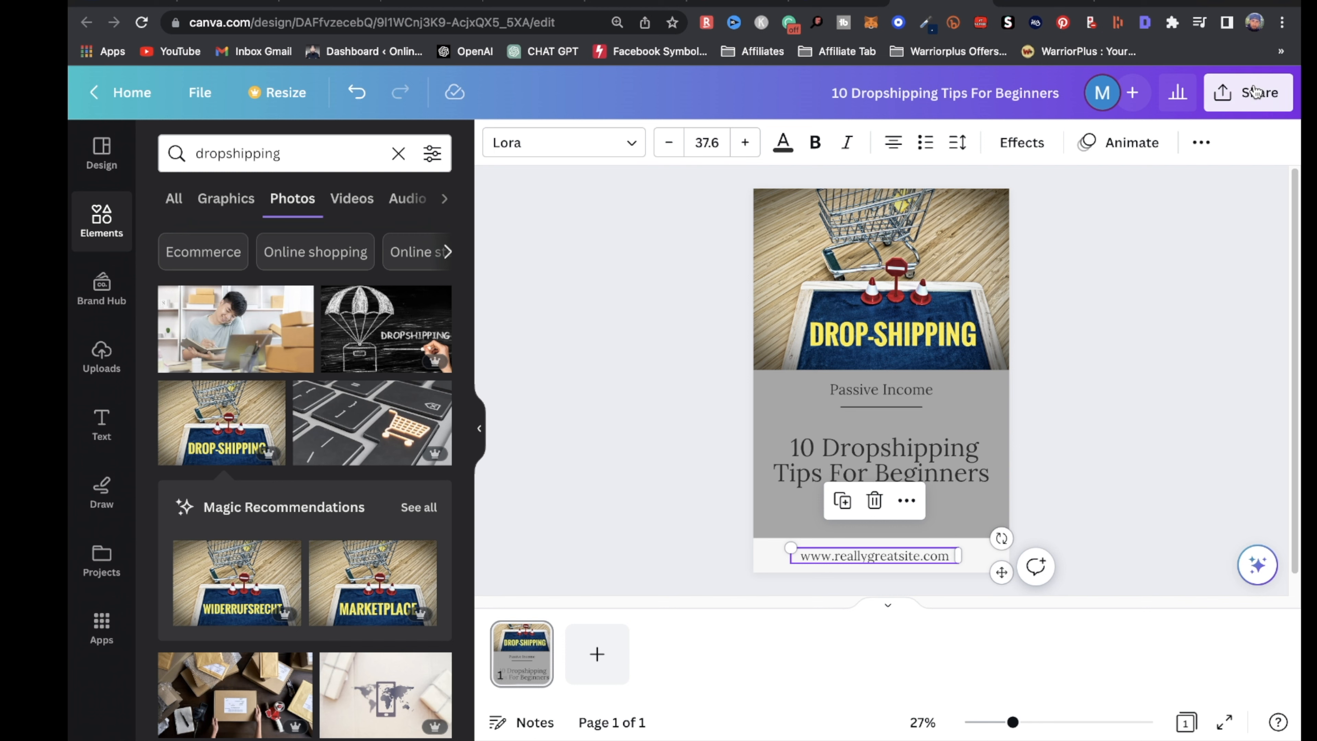
Download the pin design as a PNG image
{"action": "left_click", "coordinate": [1251, 89]}
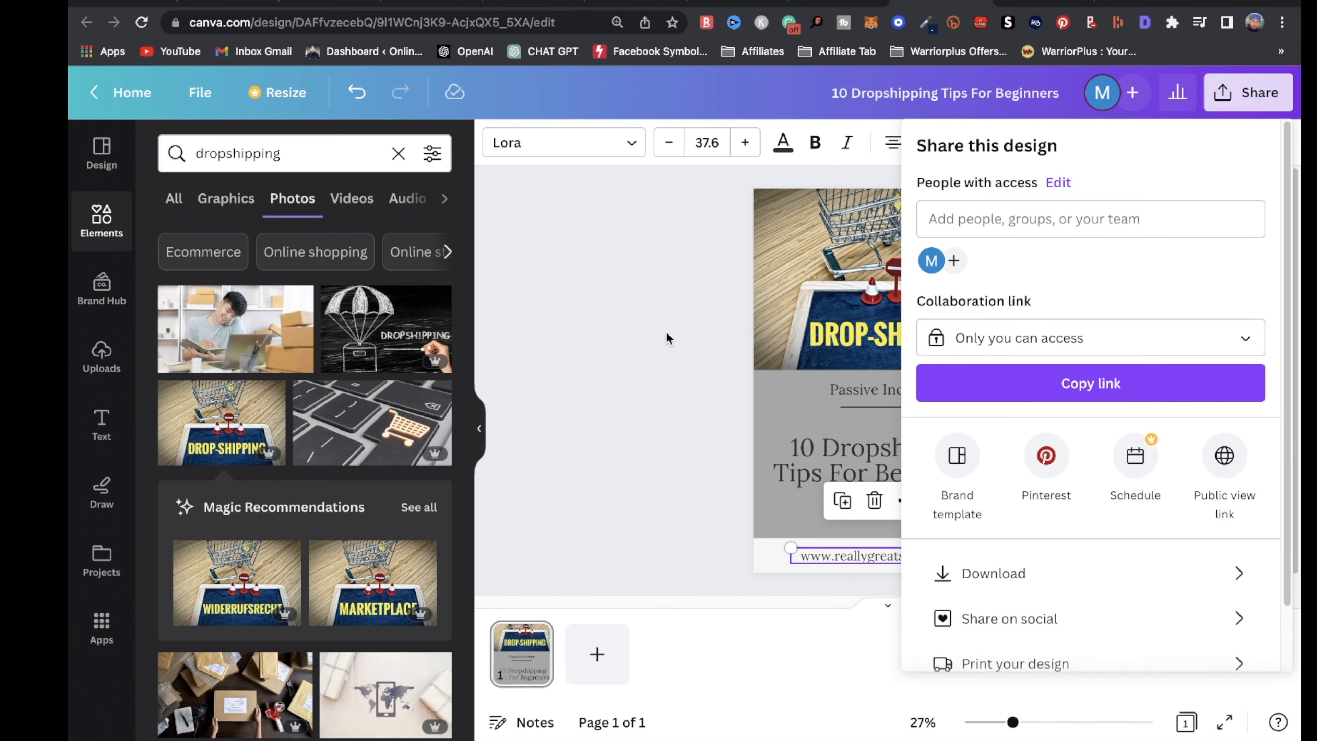
{"action": "left_click", "coordinate": [1071, 572]}
{"action": "left_click", "coordinate": [1095, 464]}
Upload the downloaded dropshipping PNG to the pin builder and title it 'Dropshipping 101'
{"action": "left_click", "coordinate": [741, 35]}
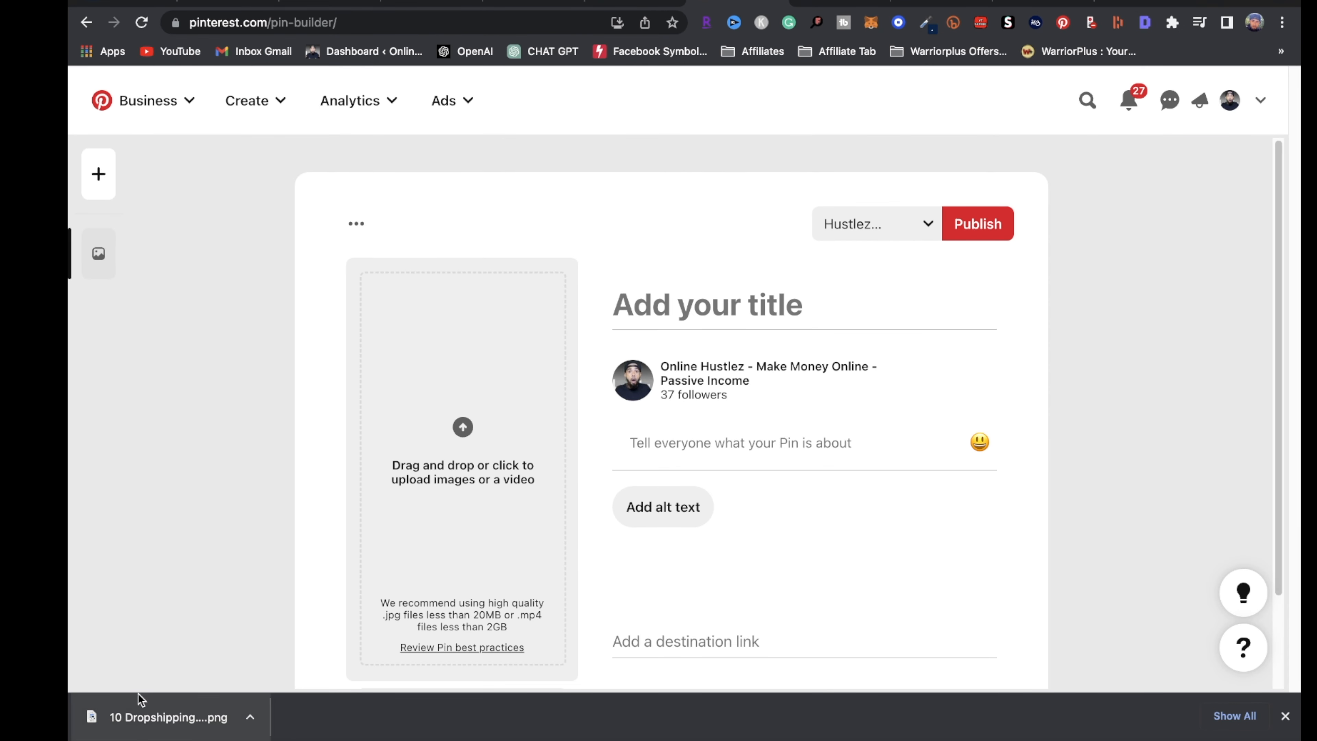
{"action": "left_click_drag", "start_coordinate": [166, 718], "coordinate": [510, 533]}
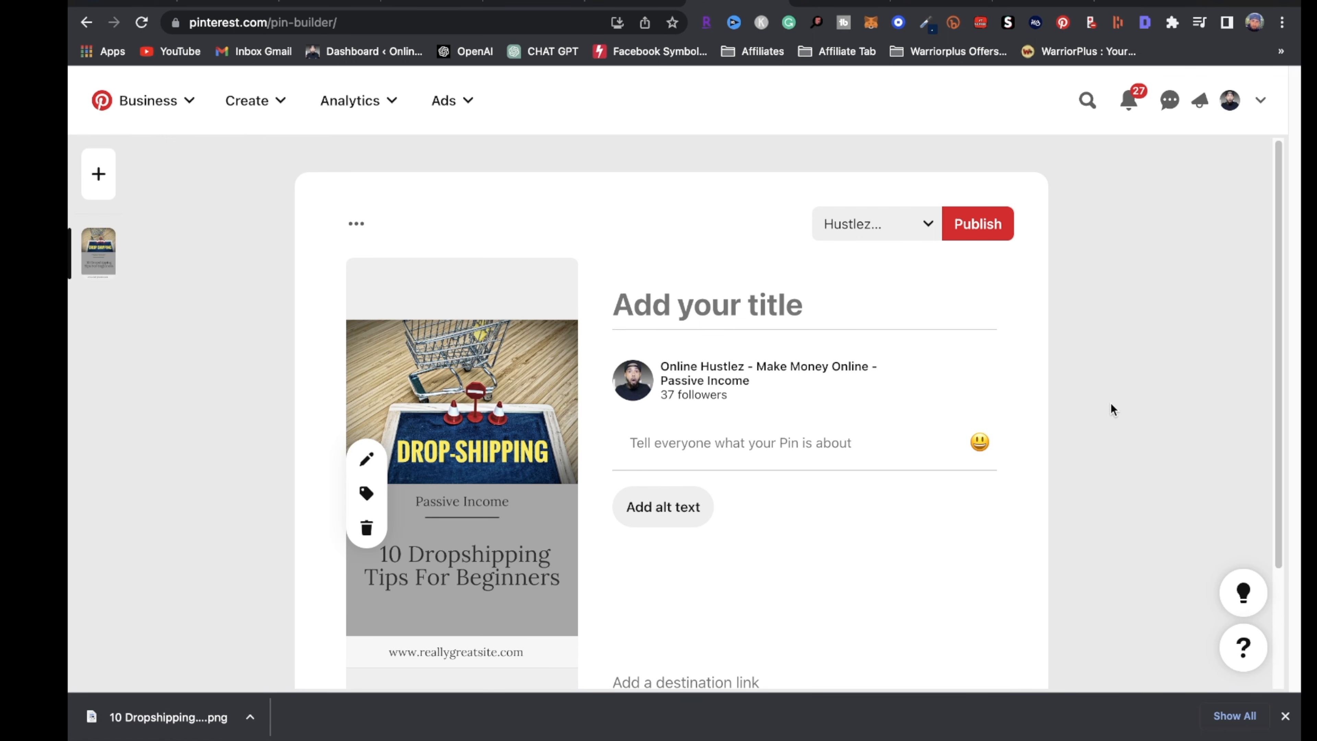
{"action": "left_click", "coordinate": [801, 312]}
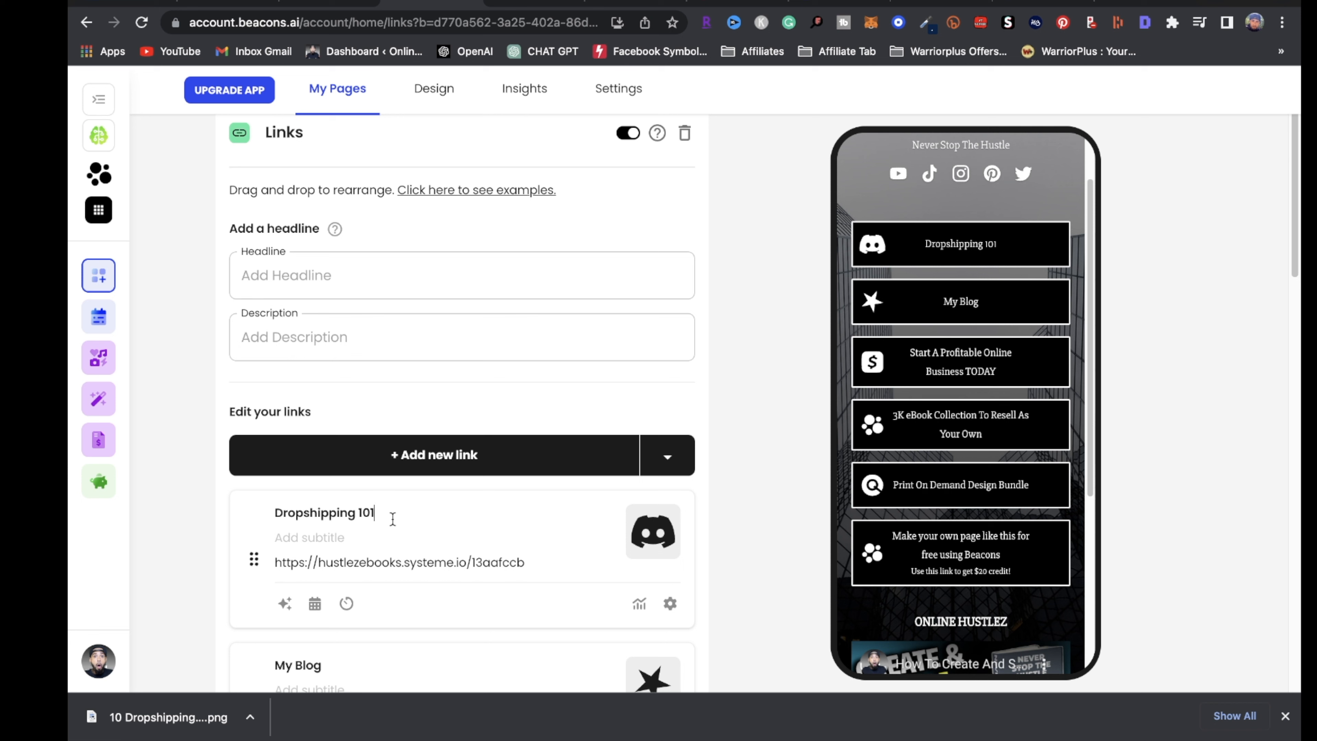
{"action": "triple_click", "coordinate": [392, 519]}
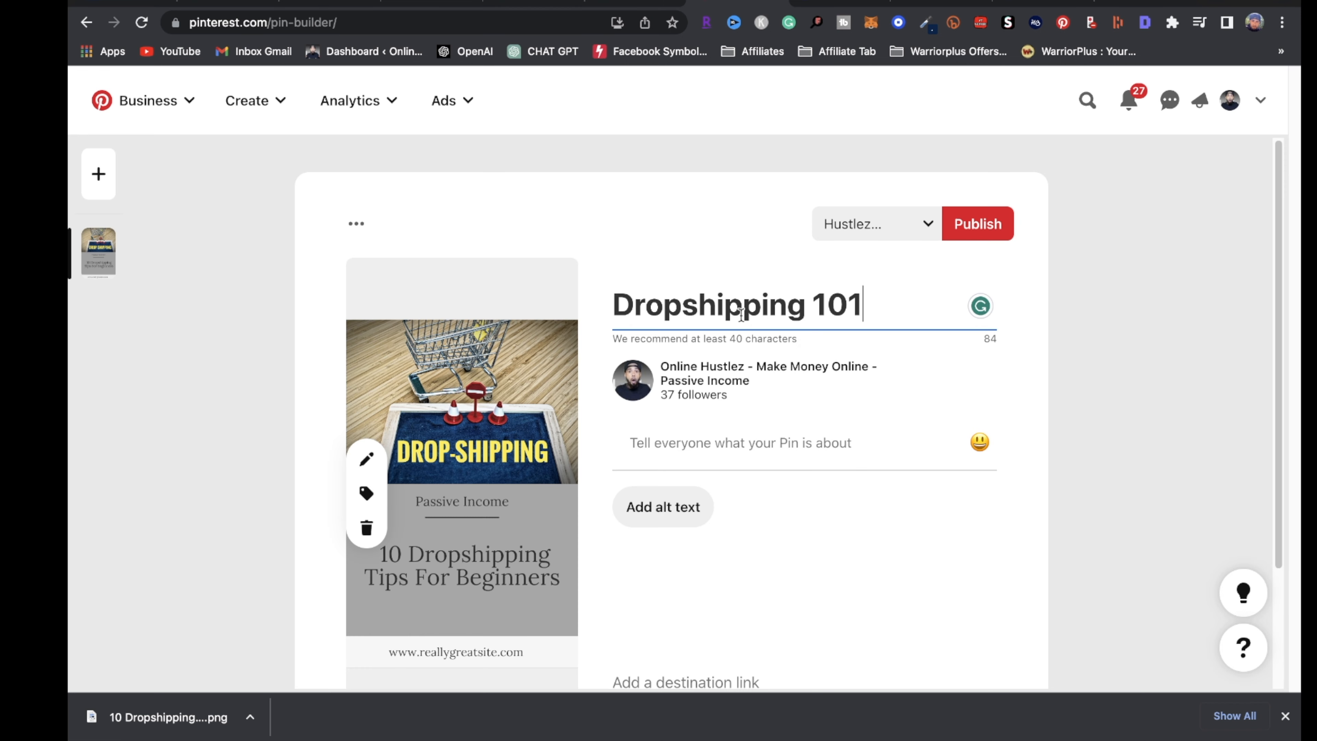
{"action": "left_click", "coordinate": [719, 457]}
Add the description 'Dropshipping For Beginners. 10 Dropshipping Tips' and go to the destination link field
{"action": "left_click", "coordinate": [723, 443]}
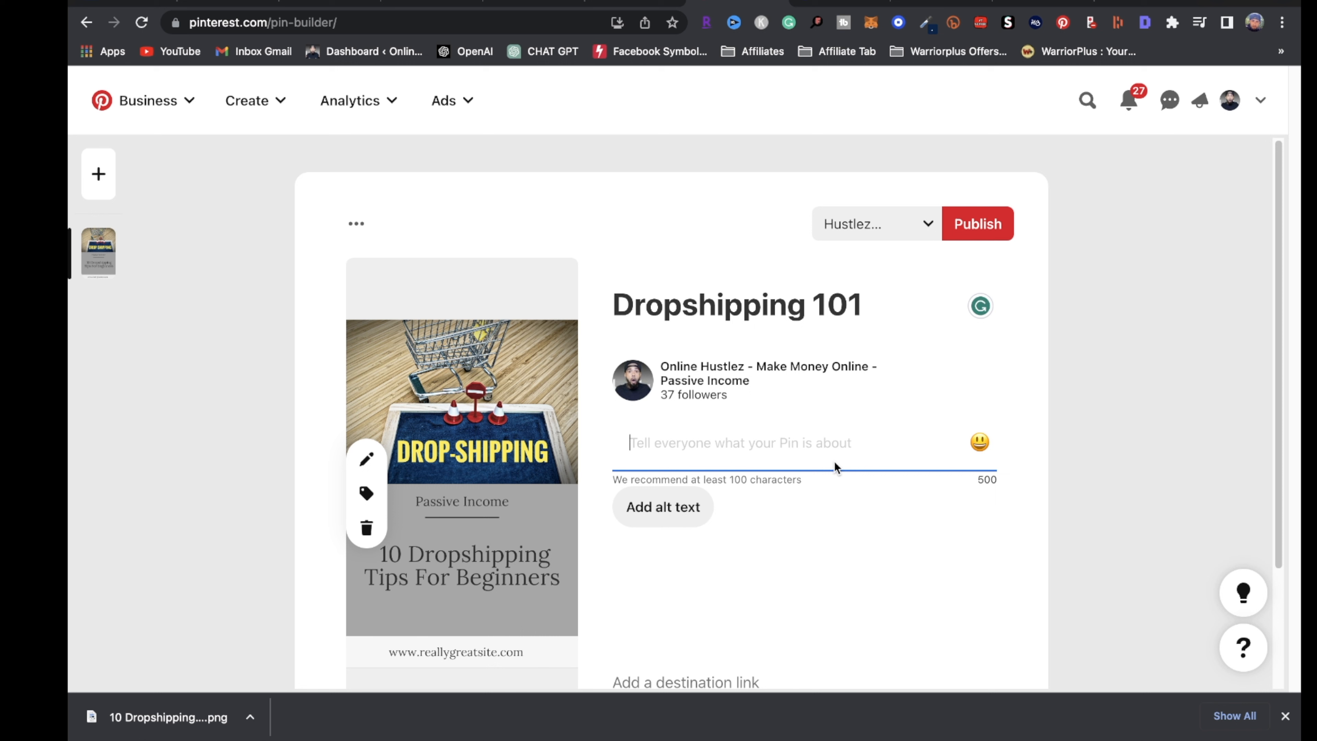
{"action": "type", "text": "Dropshipping"}
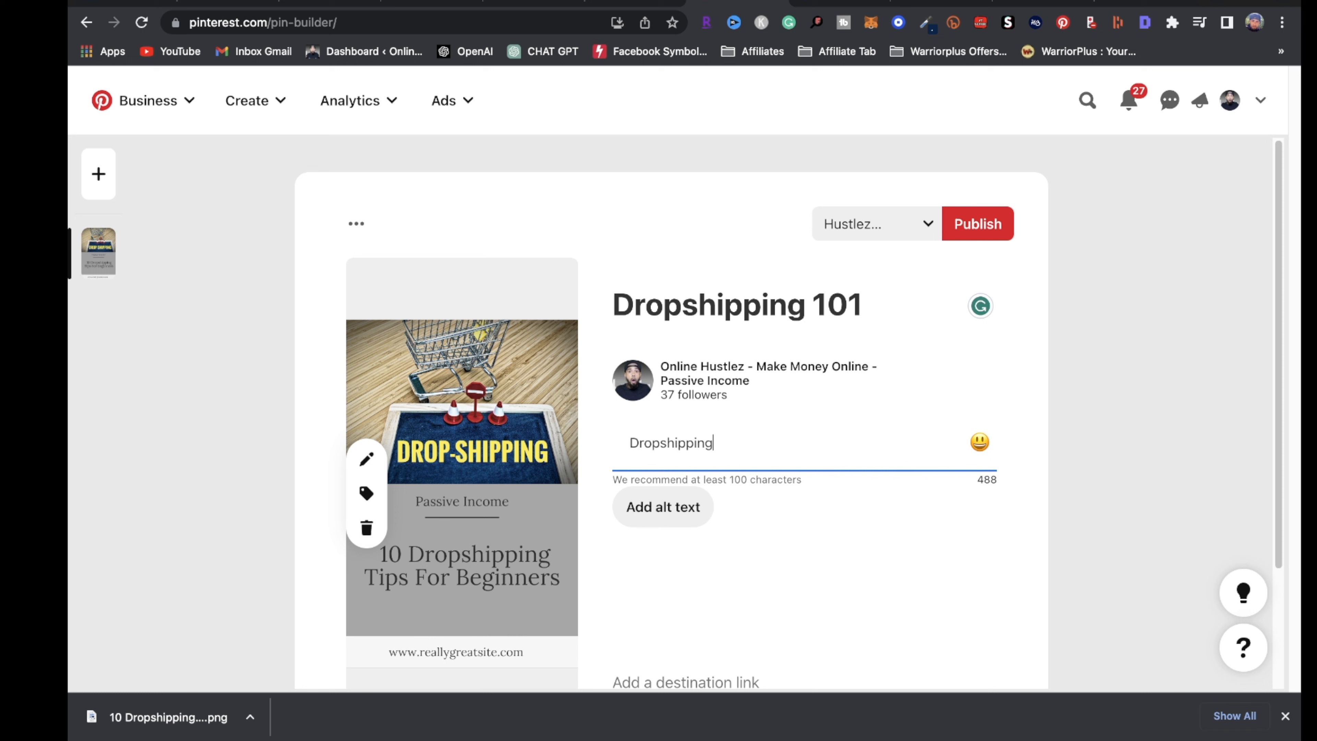
{"action": "type", "text": " For Beginners.  10 Dropshipping Tips"}
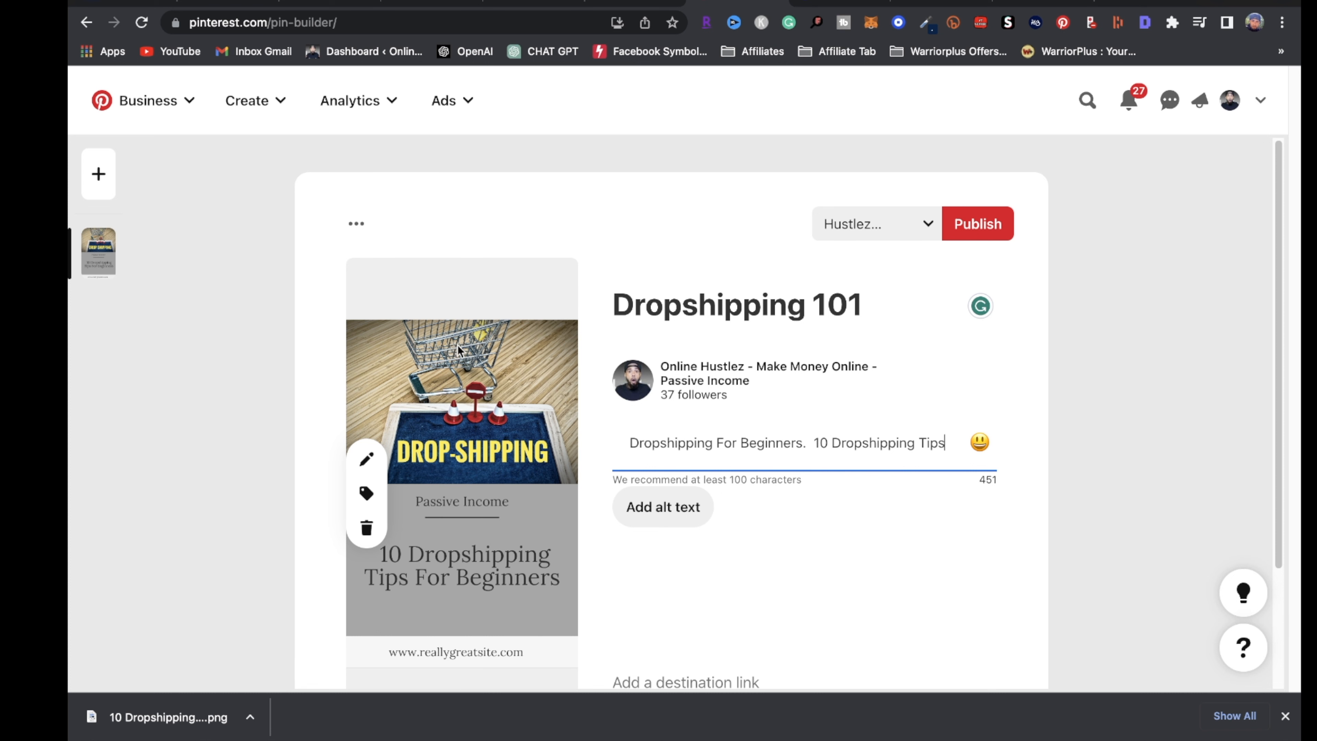
{"action": "scroll", "coordinate": [710, 468], "scroll_direction": "down", "scroll_amount": 3}
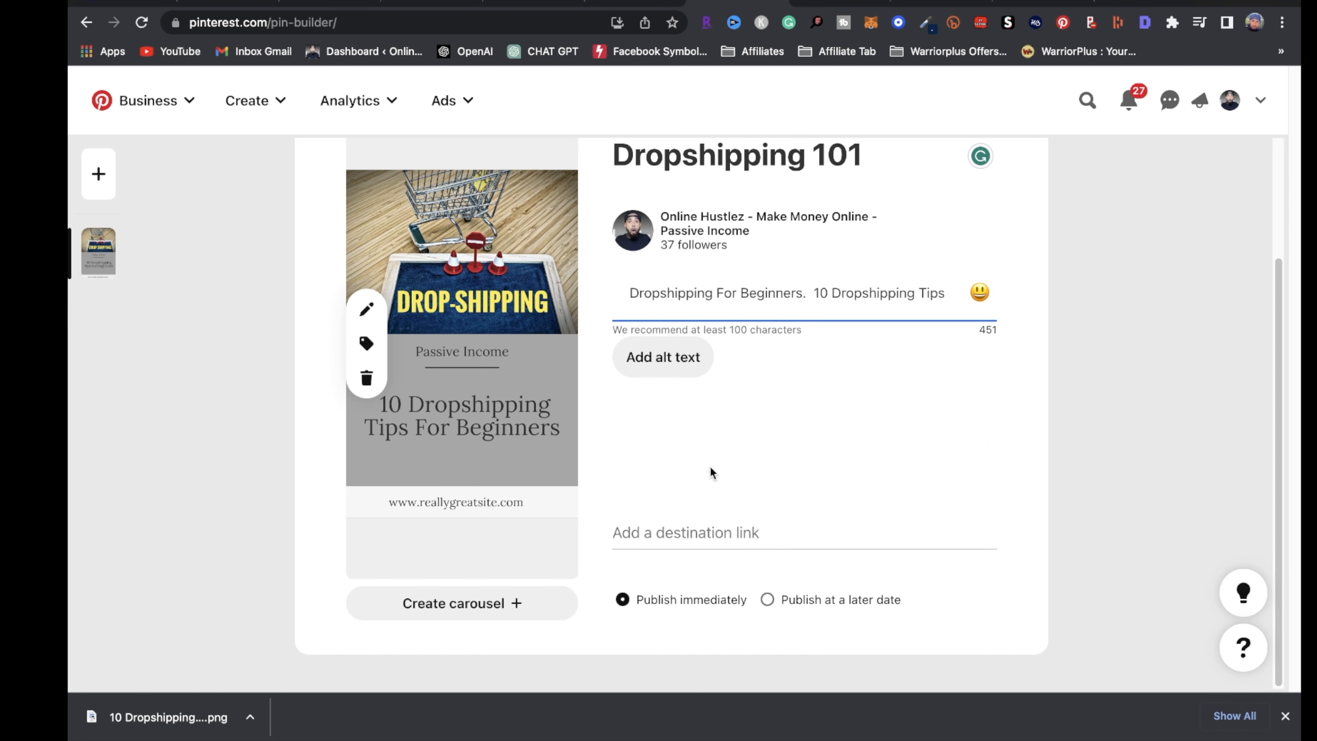
{"action": "left_click", "coordinate": [640, 532]}
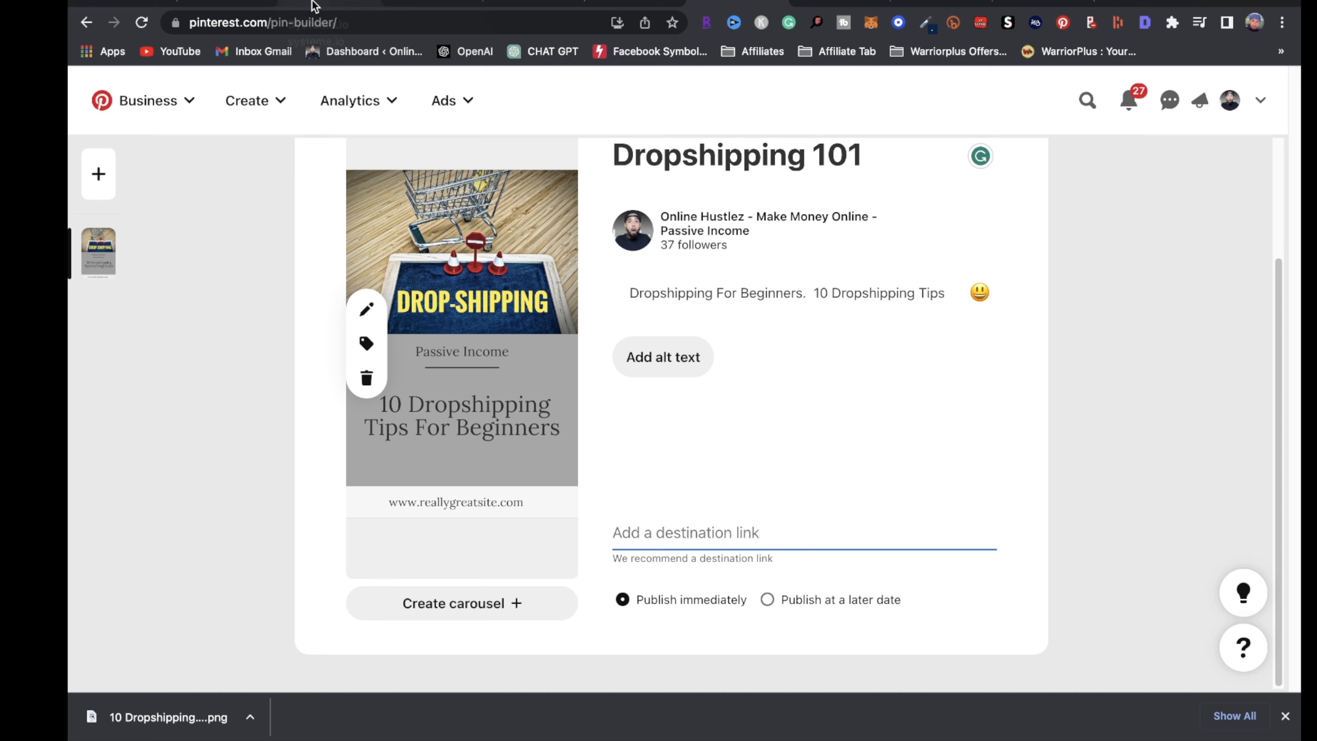
Copy the Dropshipping Funnel squeeze page URL hustlezebooks.systeme.io/13aafccb, then return to the Pinterest pin builder
{"action": "left_click", "coordinate": [433, 8]}
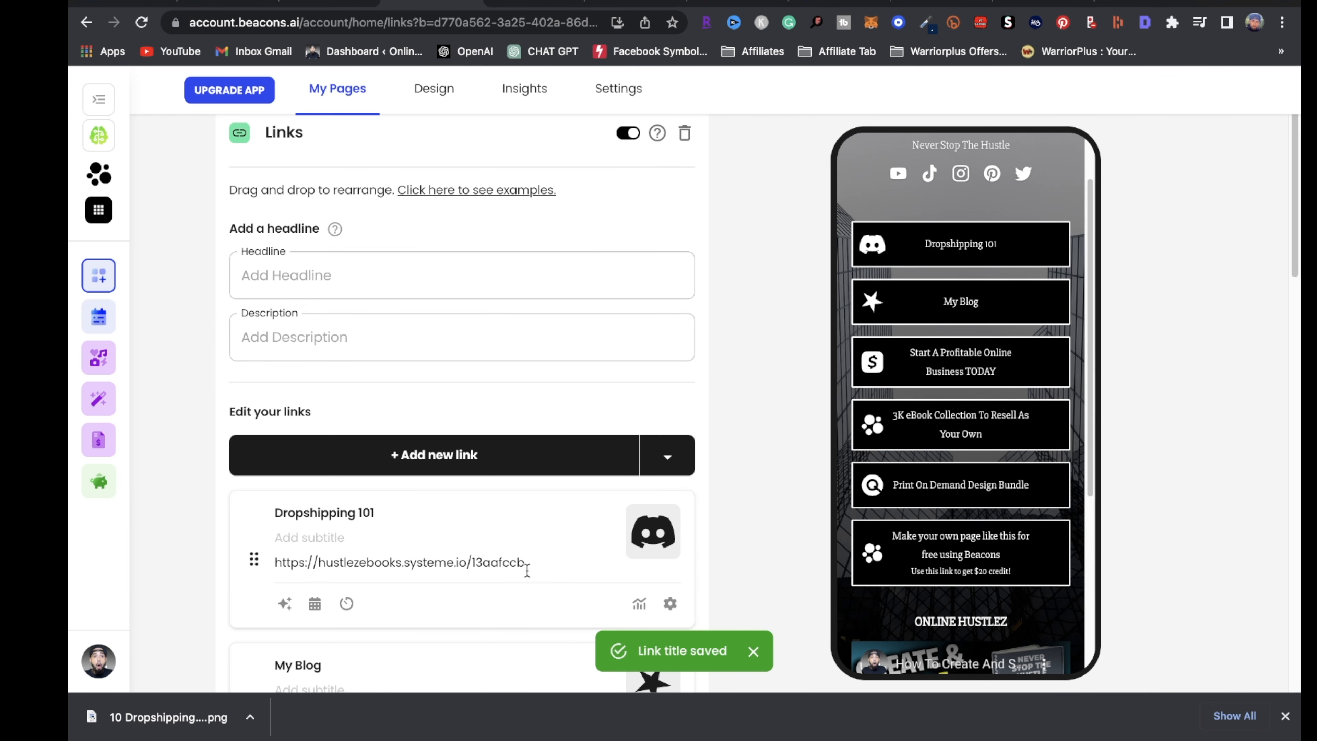
{"action": "triple_click", "coordinate": [530, 567]}
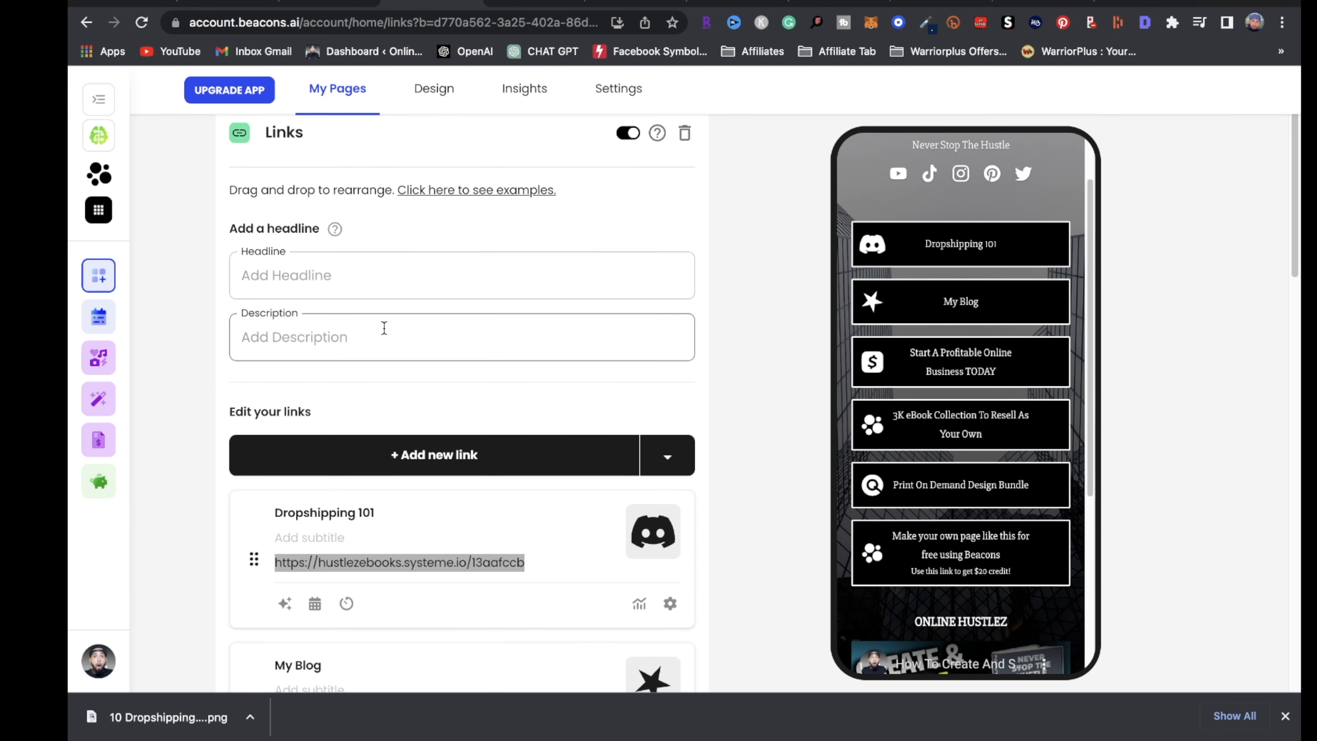
{"action": "left_click", "coordinate": [278, 9]}
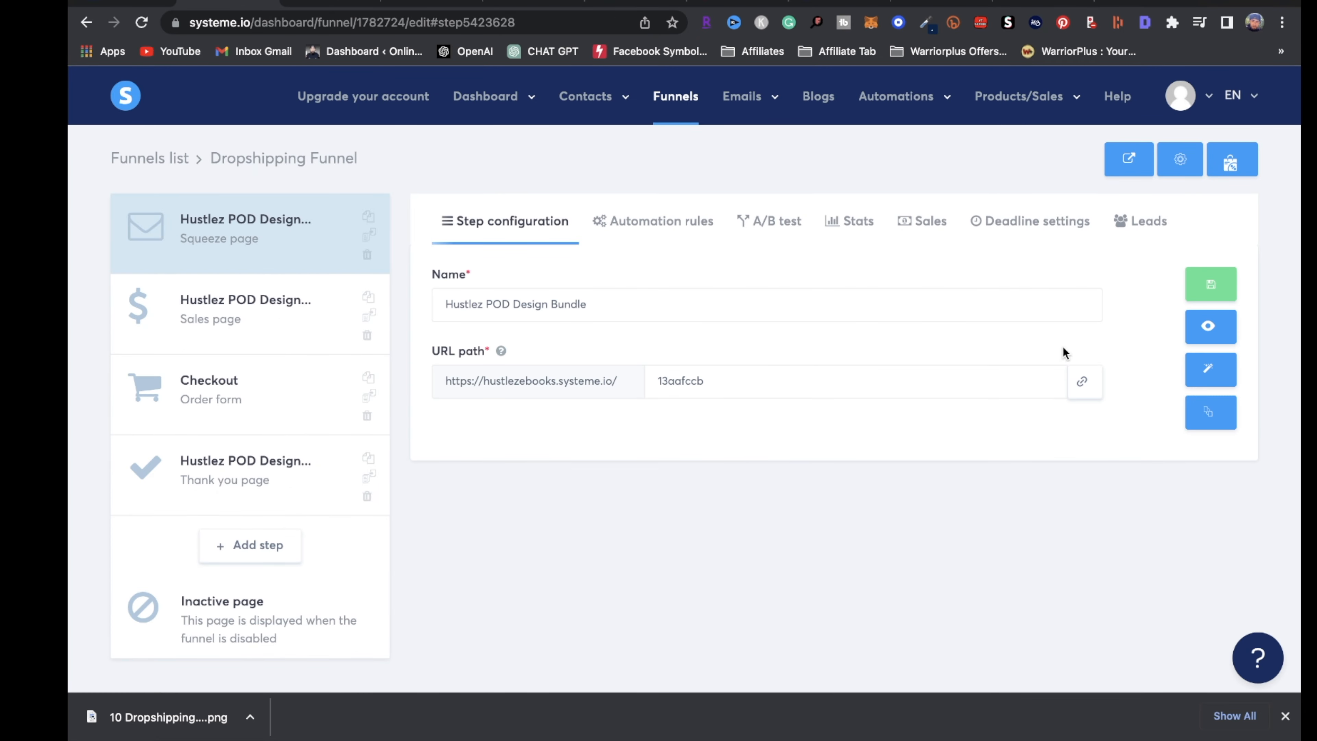
{"action": "left_click", "coordinate": [1071, 386]}
{"action": "left_click", "coordinate": [1076, 384]}
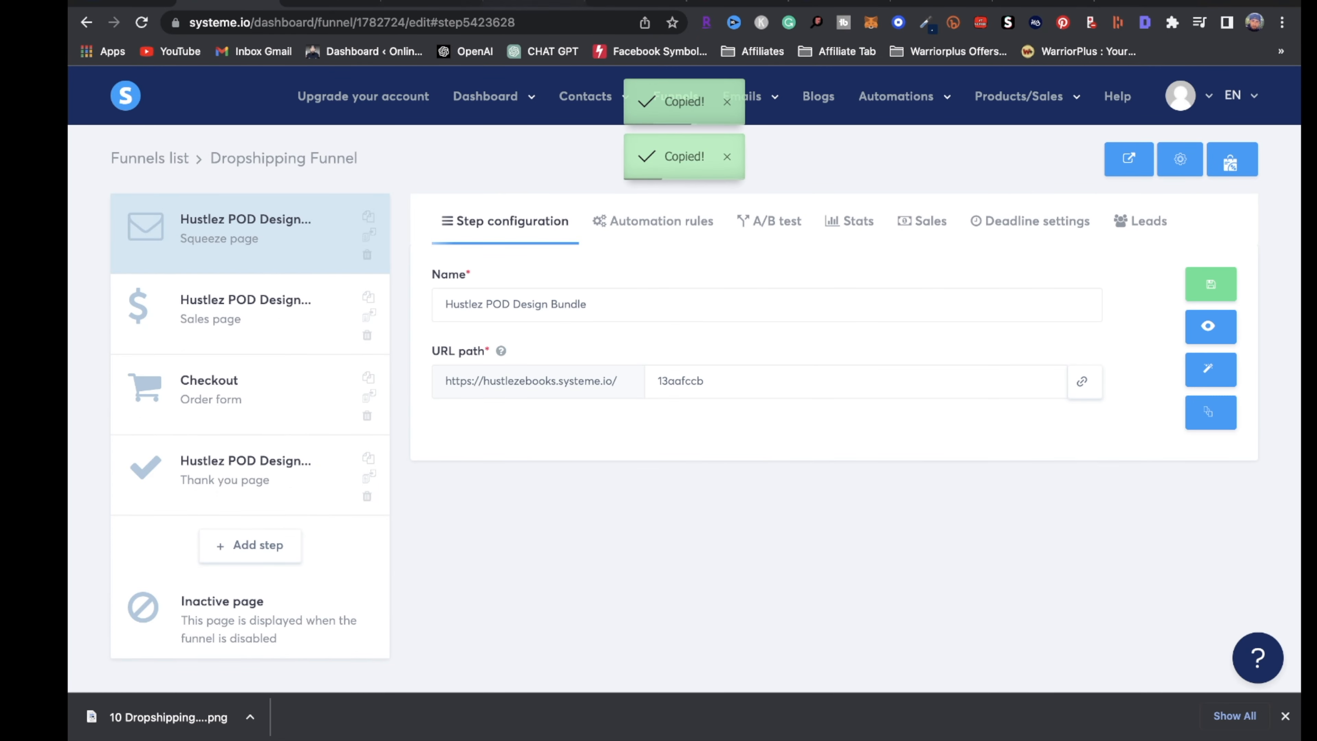
{"action": "left_click", "coordinate": [705, 2]}
{"action": "left_click", "coordinate": [690, 529]}
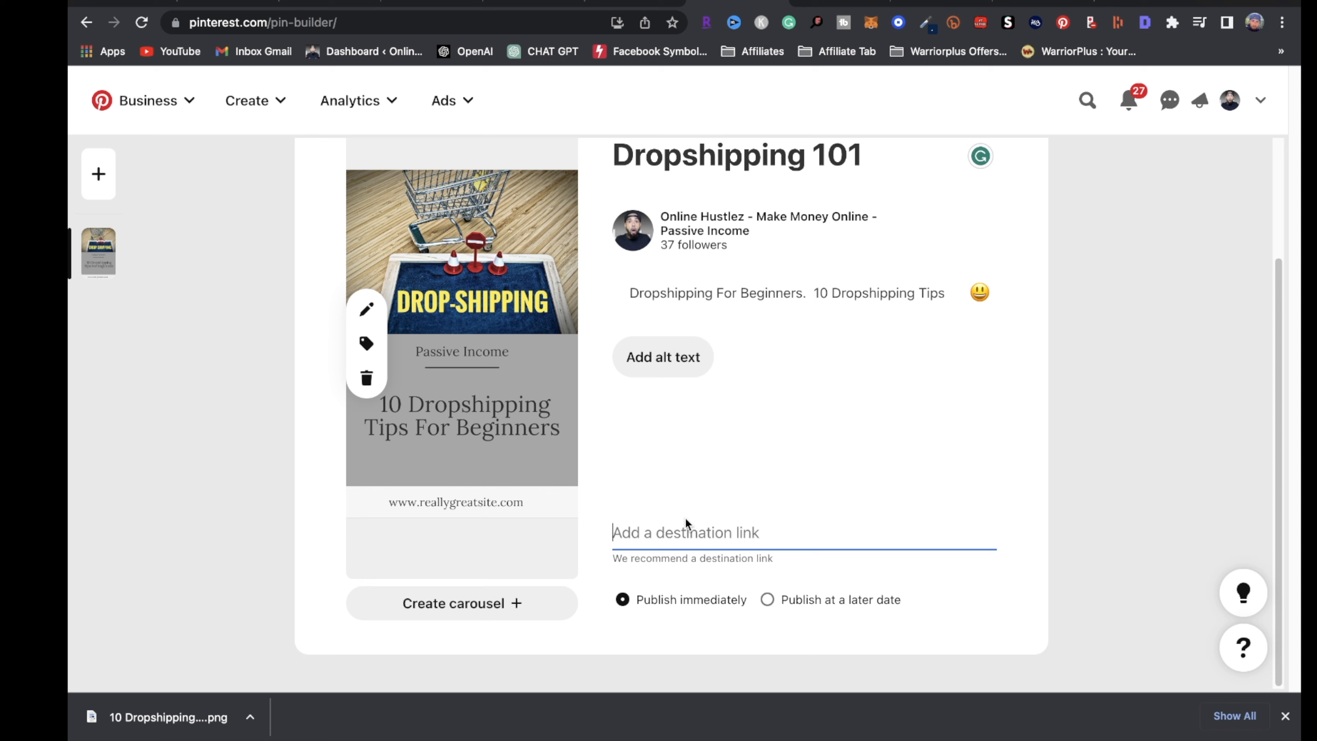
{"action": "key", "text": "super+v"}
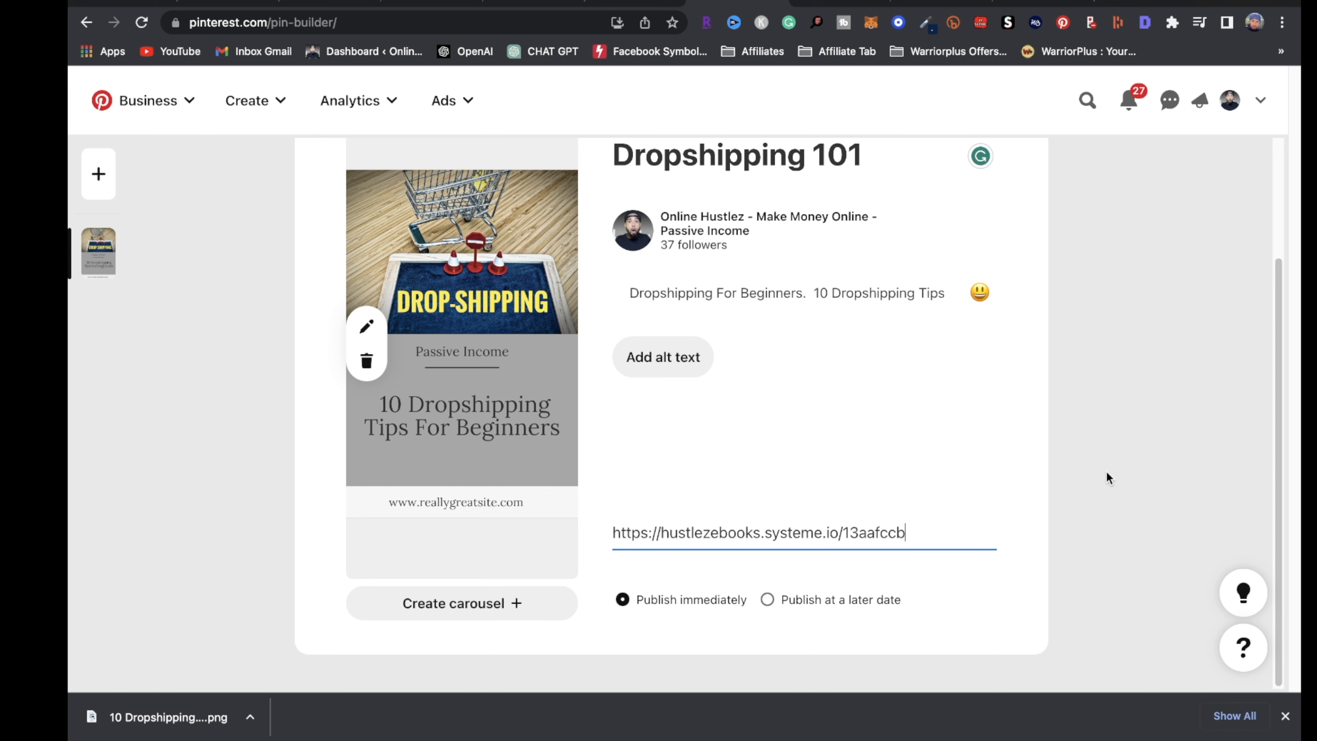
{"action": "scroll", "coordinate": [1131, 612], "scroll_direction": "up", "scroll_amount": 2}
{"action": "scroll", "coordinate": [1134, 624], "scroll_direction": "up", "scroll_amount": 1}
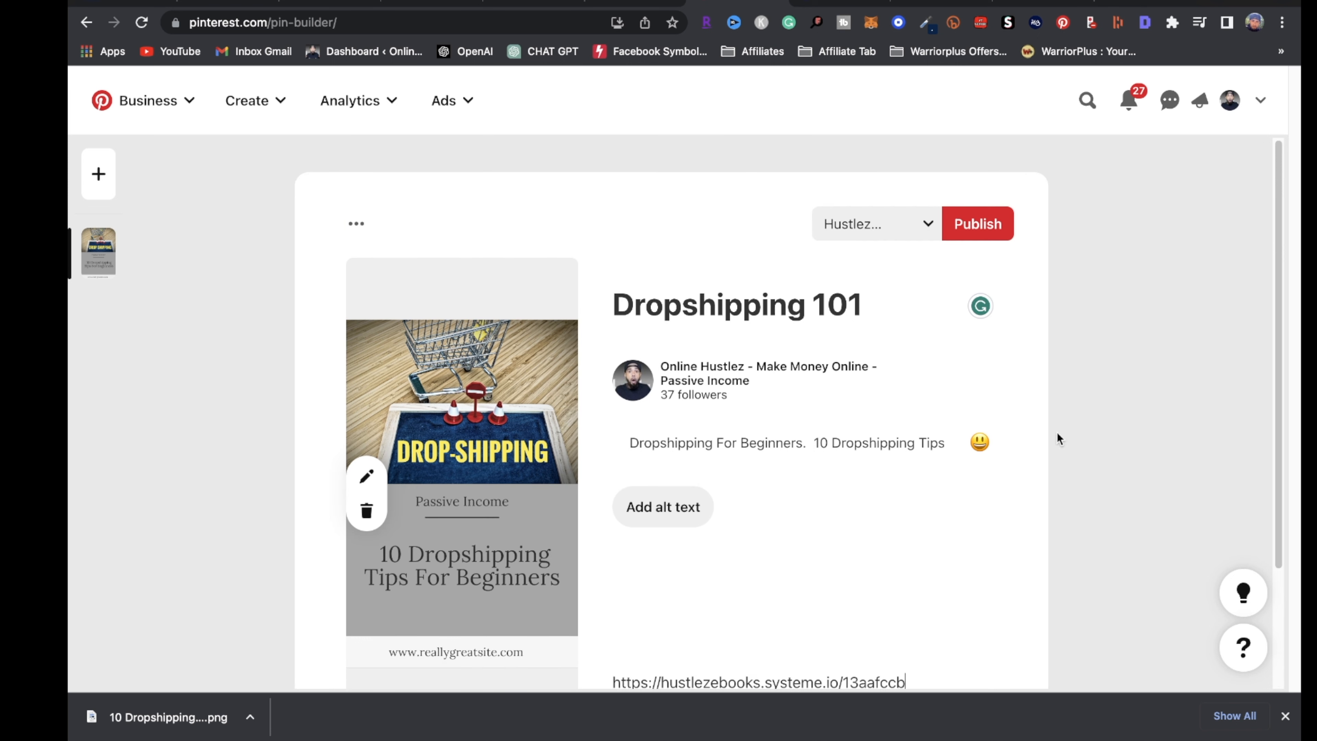
Check the board list and keep Hustlez Ebooks as the pin's board, then select the link URL
{"action": "left_click", "coordinate": [934, 227]}
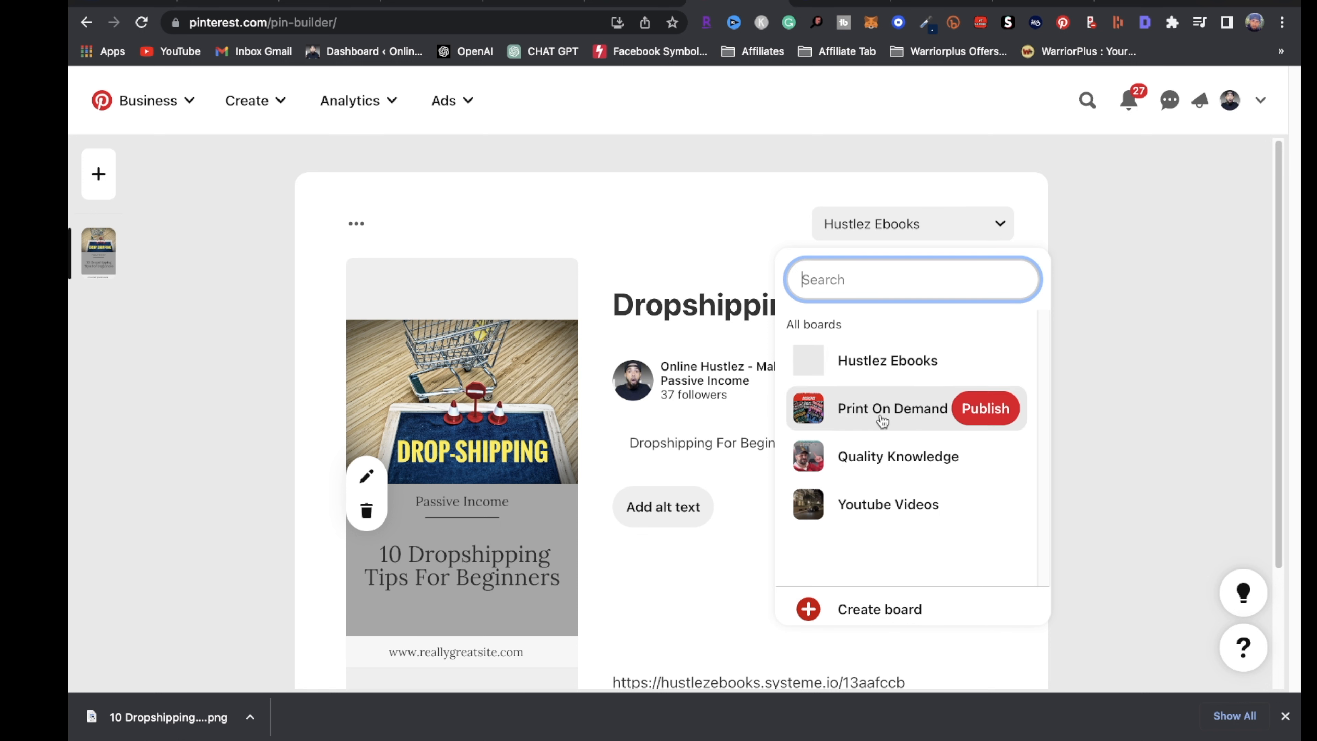
{"action": "mouse_move", "coordinate": [880, 522]}
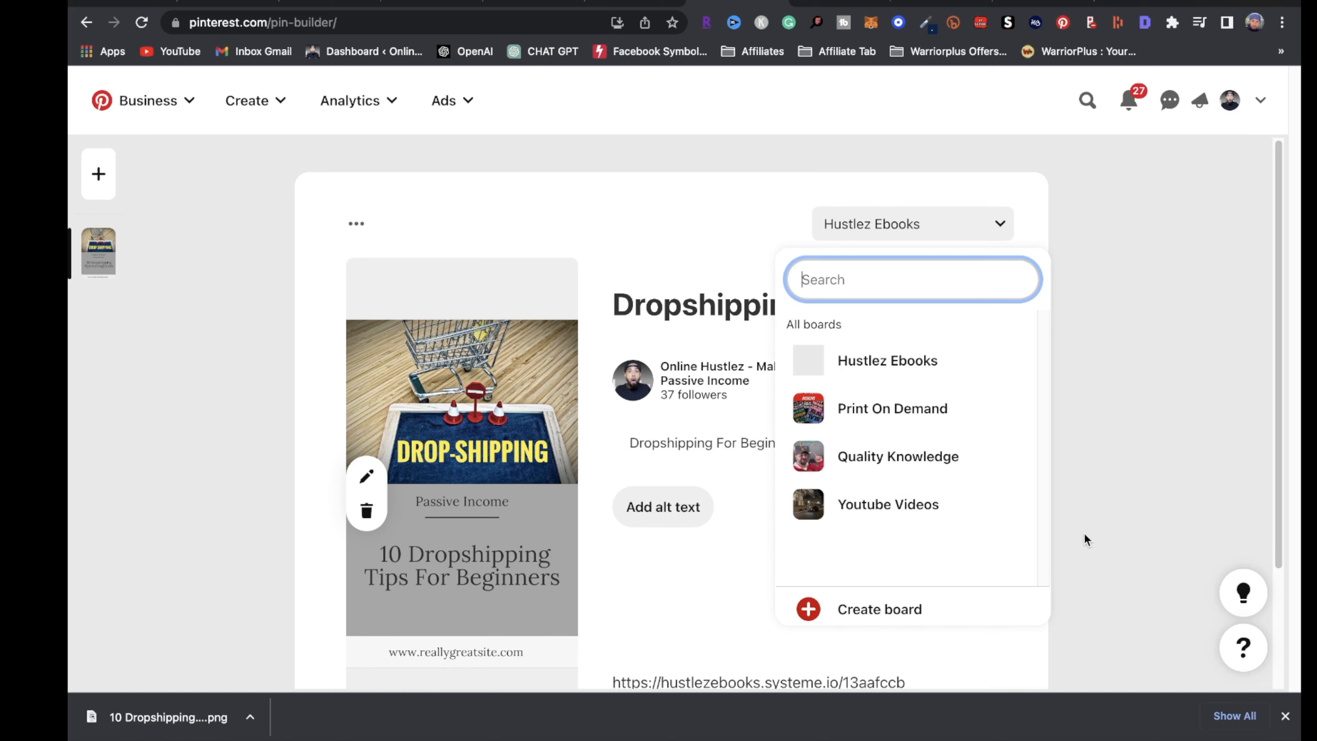
{"action": "left_click", "coordinate": [1219, 529]}
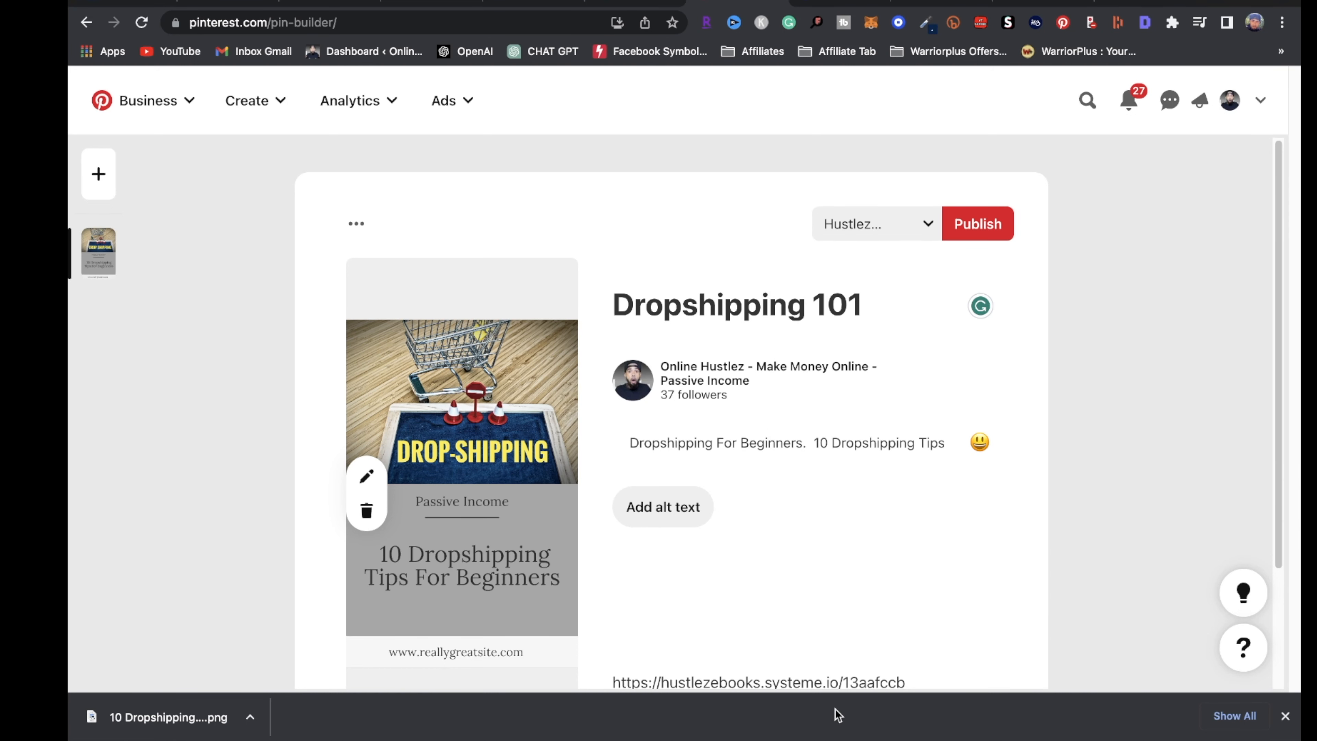
{"action": "scroll", "coordinate": [810, 684], "scroll_direction": "down", "scroll_amount": 2}
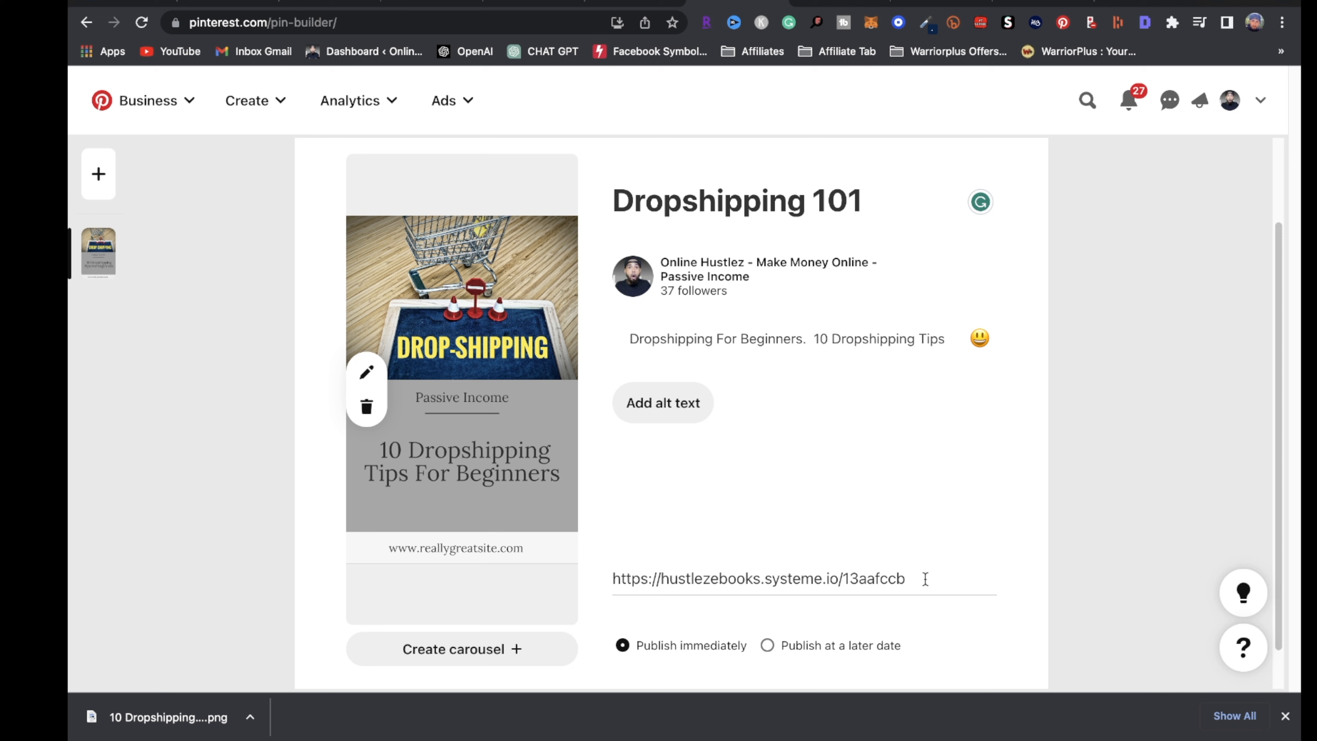
{"action": "triple_click", "coordinate": [922, 583]}
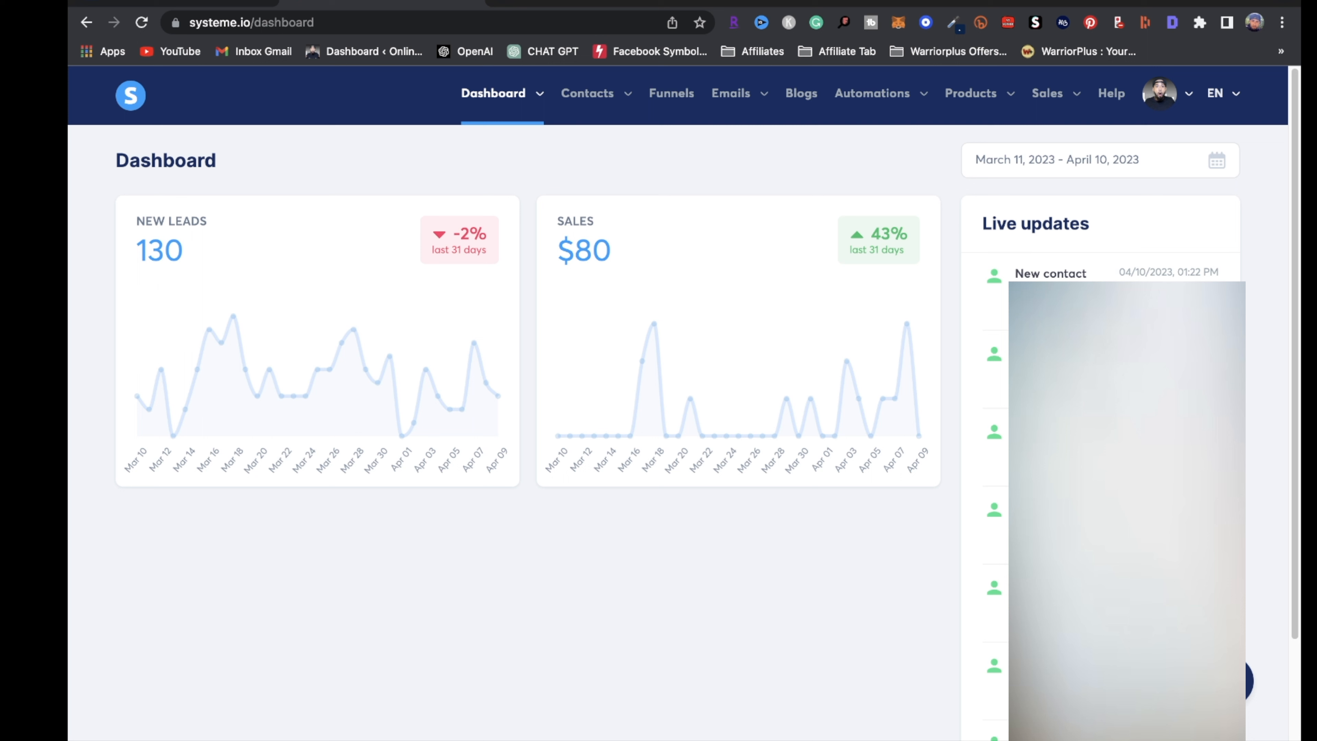
Go through Contacts > Contacts, then Emails > Newsletters to list the 48 newsletters
{"action": "mouse_move", "coordinate": [604, 104]}
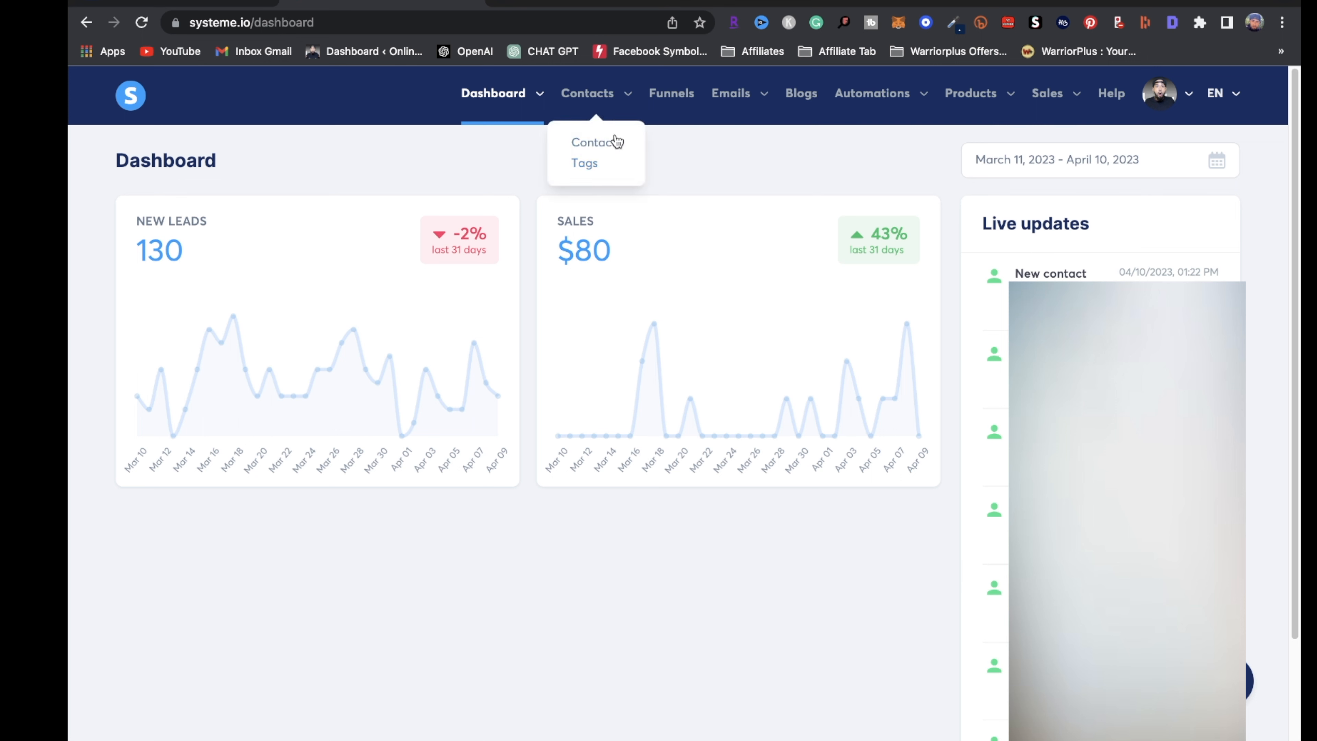
{"action": "left_click", "coordinate": [617, 151]}
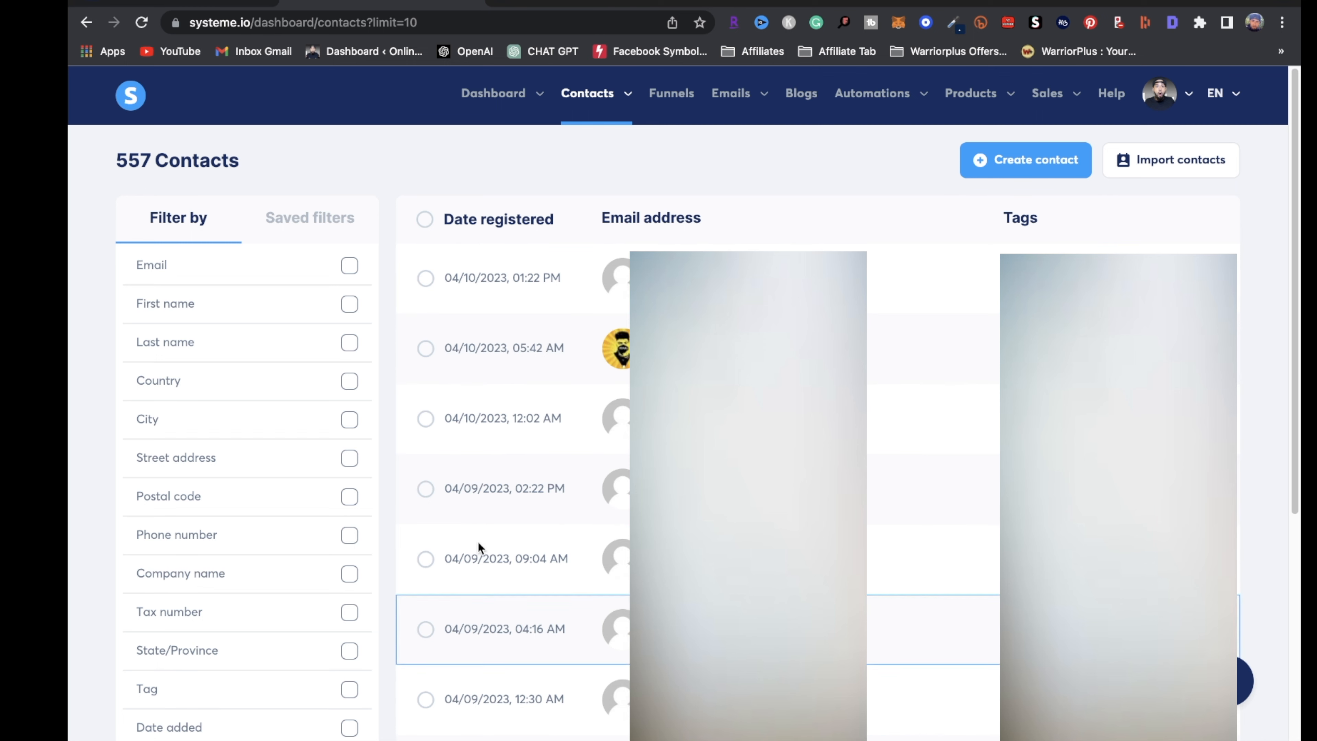
{"action": "left_click_drag", "start_coordinate": [265, 171], "coordinate": [106, 151]}
{"action": "mouse_move", "coordinate": [744, 96]}
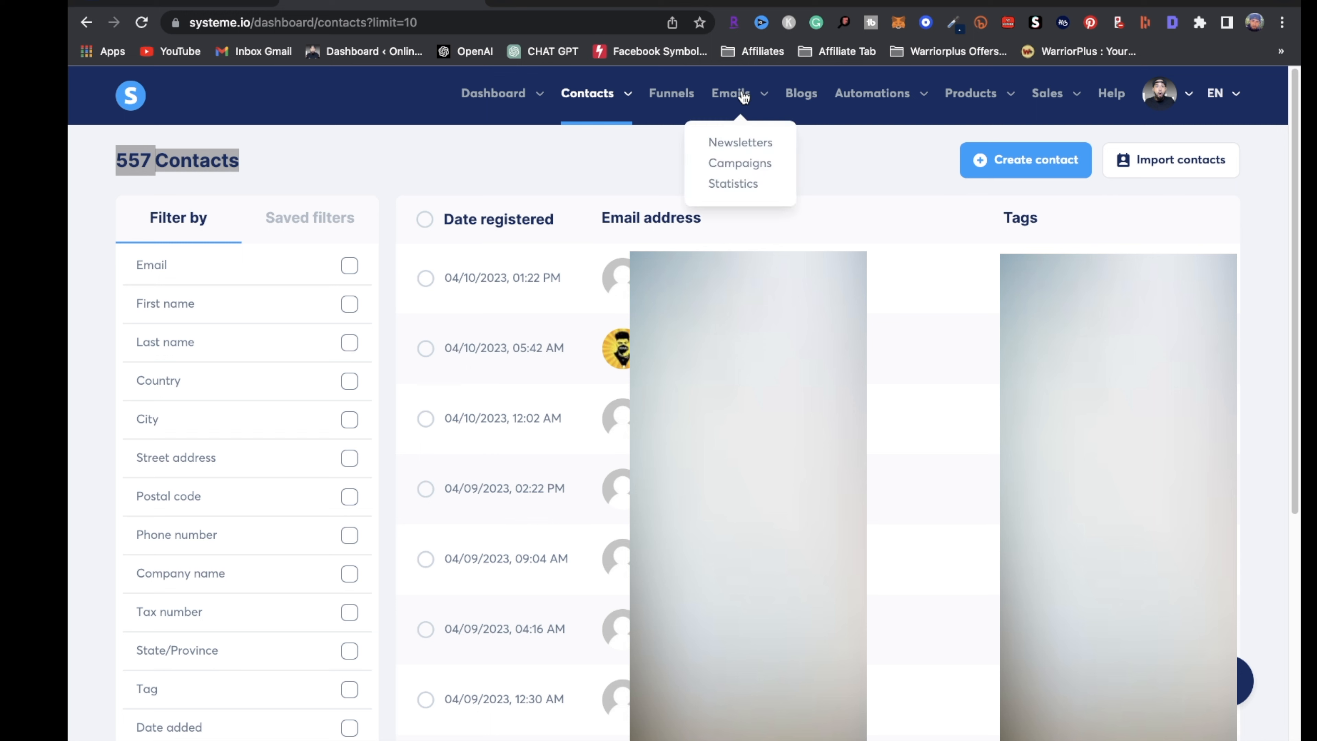
{"action": "left_click", "coordinate": [744, 145]}
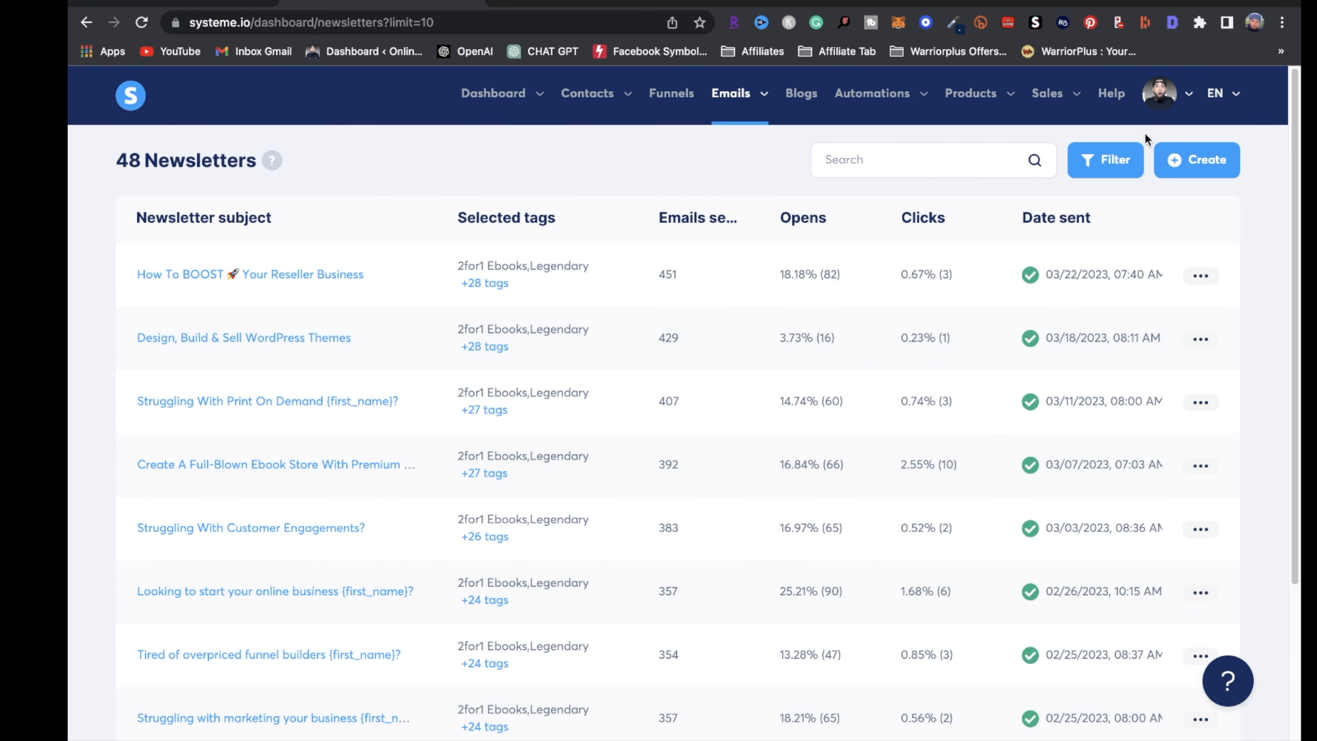
Create a classic-editor newsletter with subject 'Want To Grow Your Online Business' and save it
{"action": "left_click", "coordinate": [1192, 159]}
{"action": "left_click", "coordinate": [542, 235]}
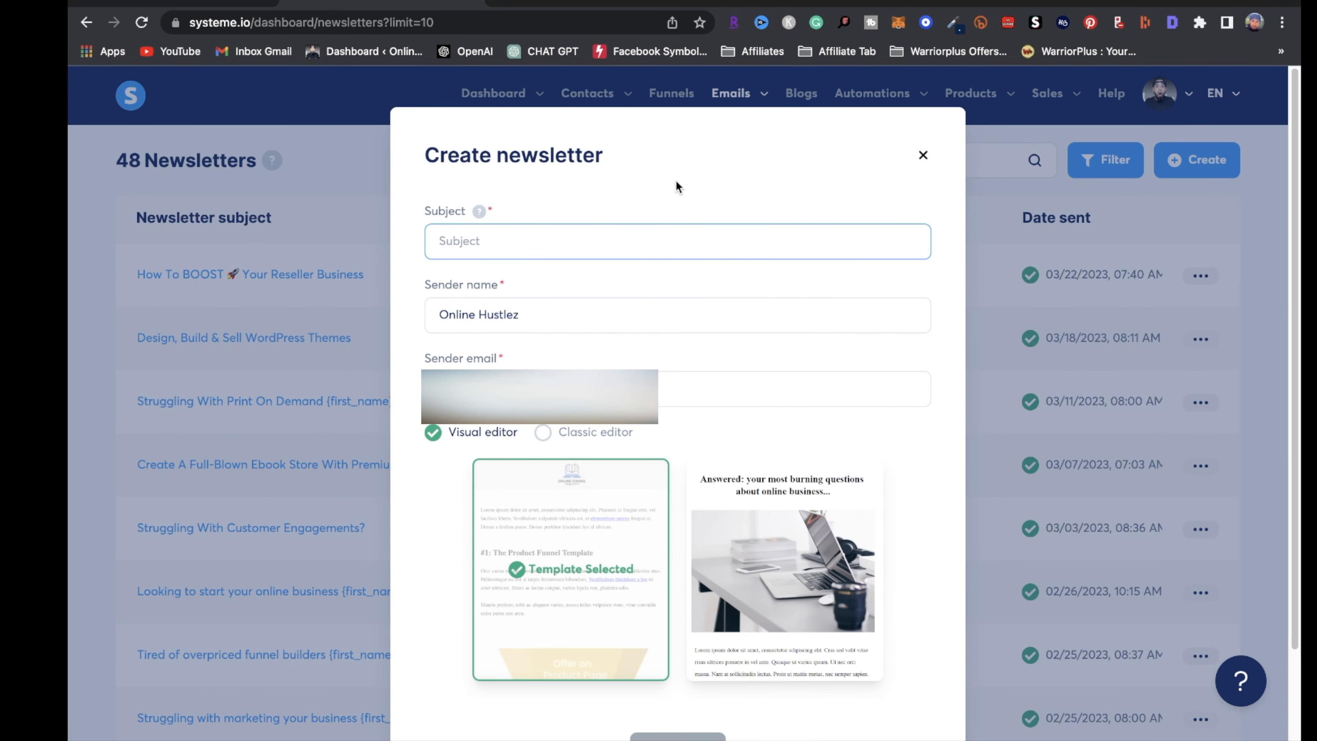
{"action": "type", "text": "Want"}
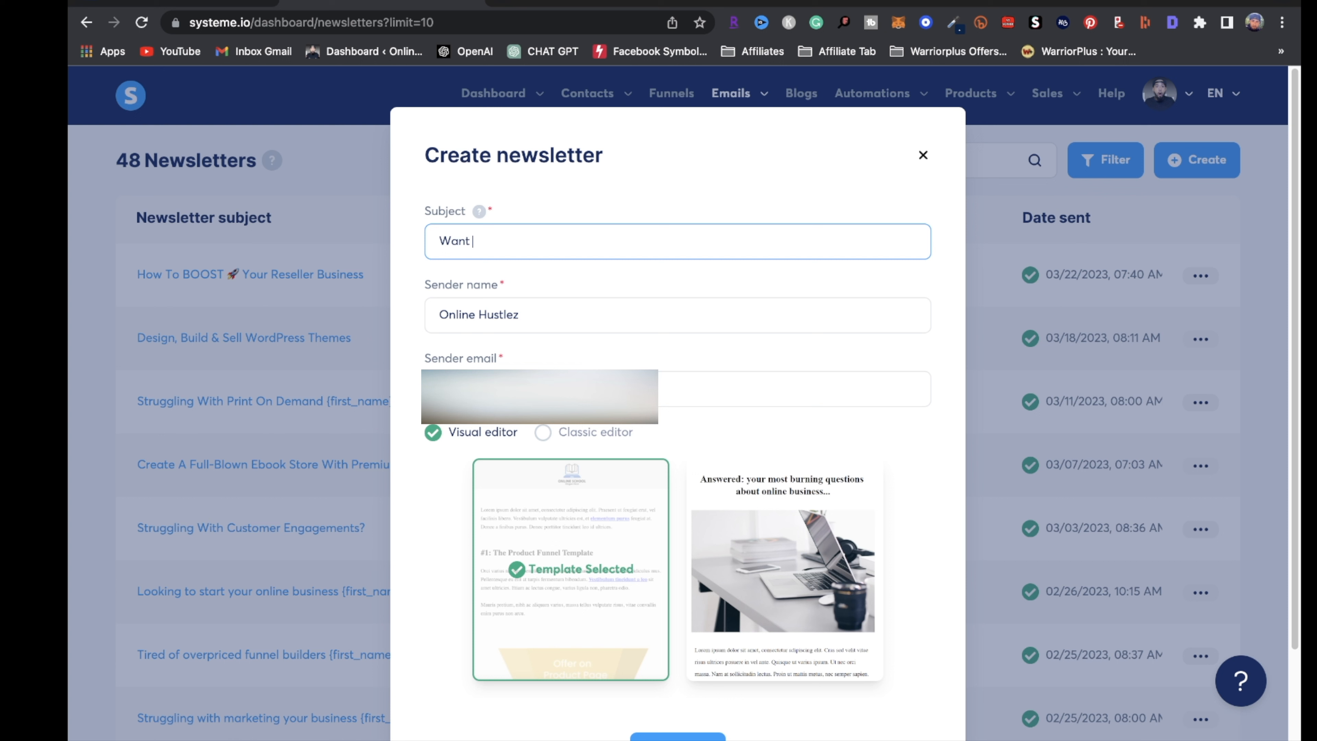
{"action": "type", "text": " To Grow Your Online Business"}
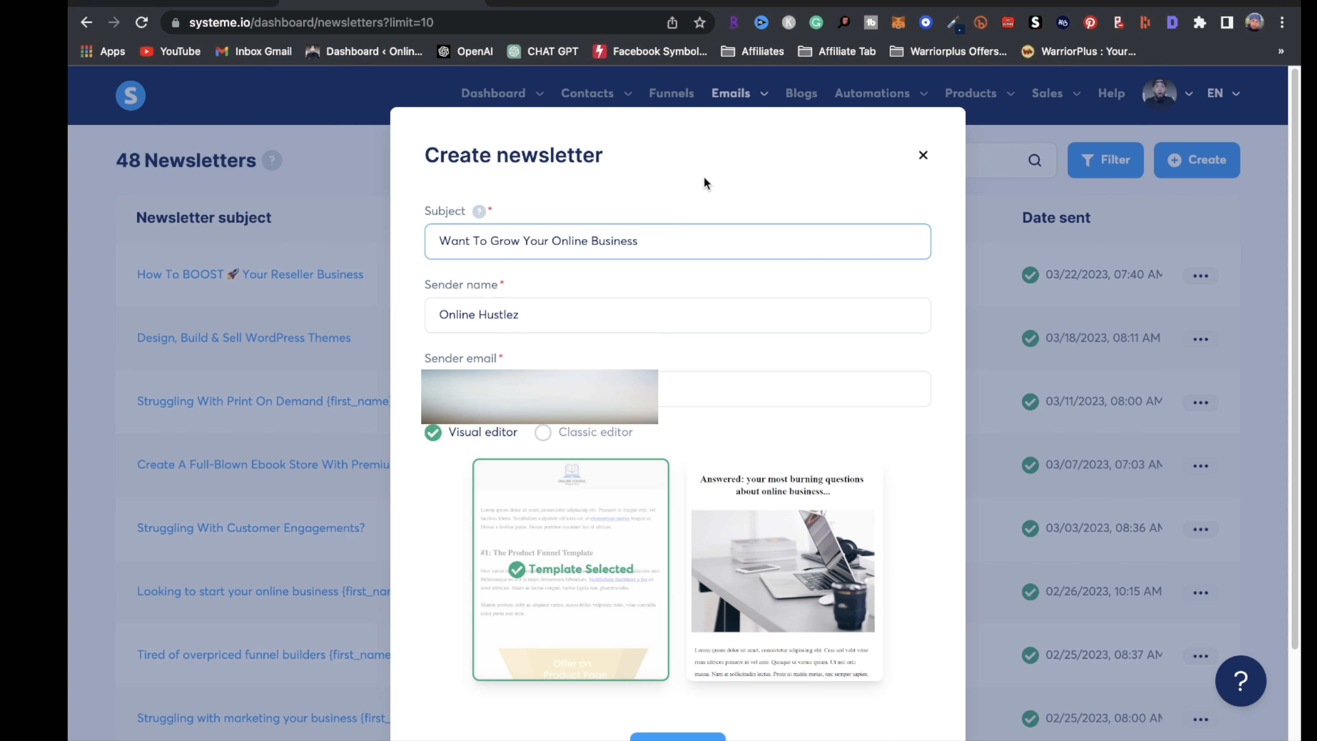
{"action": "scroll", "coordinate": [705, 183], "scroll_direction": "down", "scroll_amount": 3}
{"action": "left_click", "coordinate": [571, 330]}
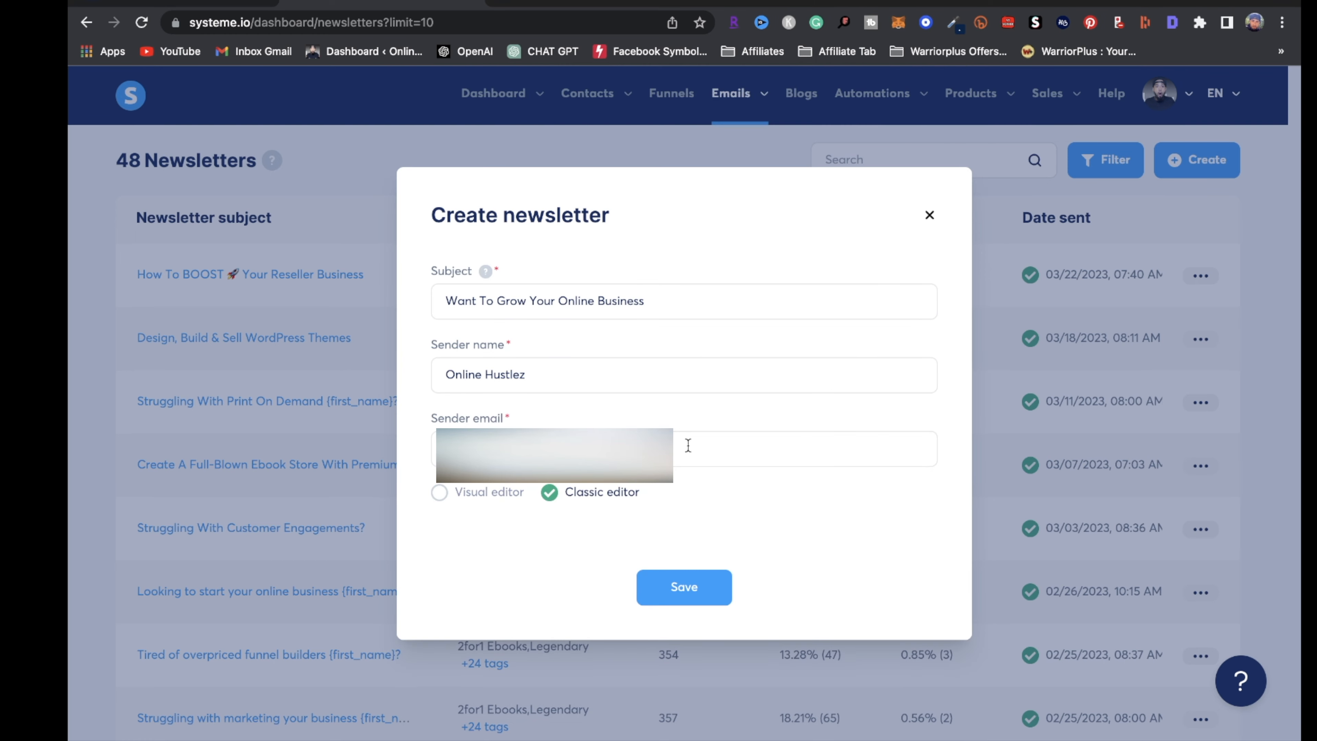
{"action": "left_click", "coordinate": [676, 580]}
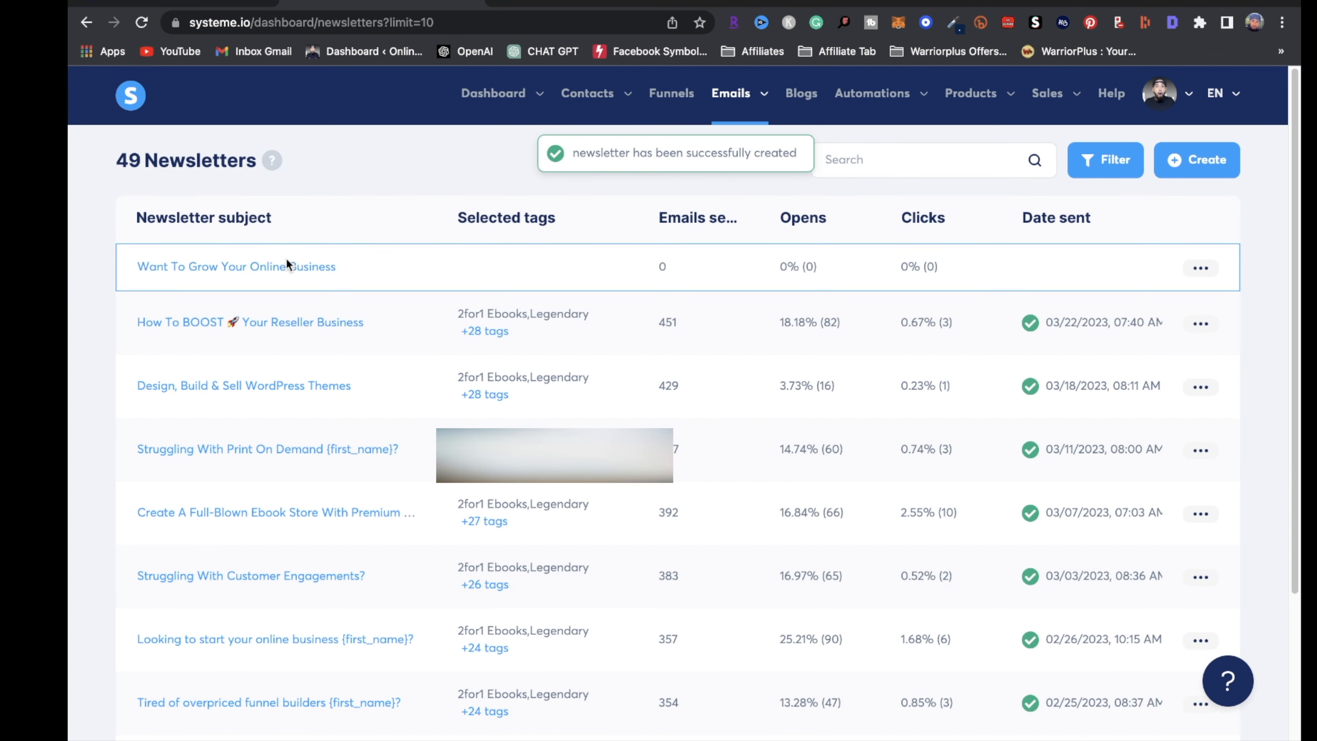
Open the new newsletter, include all contact tags, and place the cursor in the Body
{"action": "left_click_drag", "start_coordinate": [280, 267], "coordinate": [292, 275]}
{"action": "left_click", "coordinate": [281, 268]}
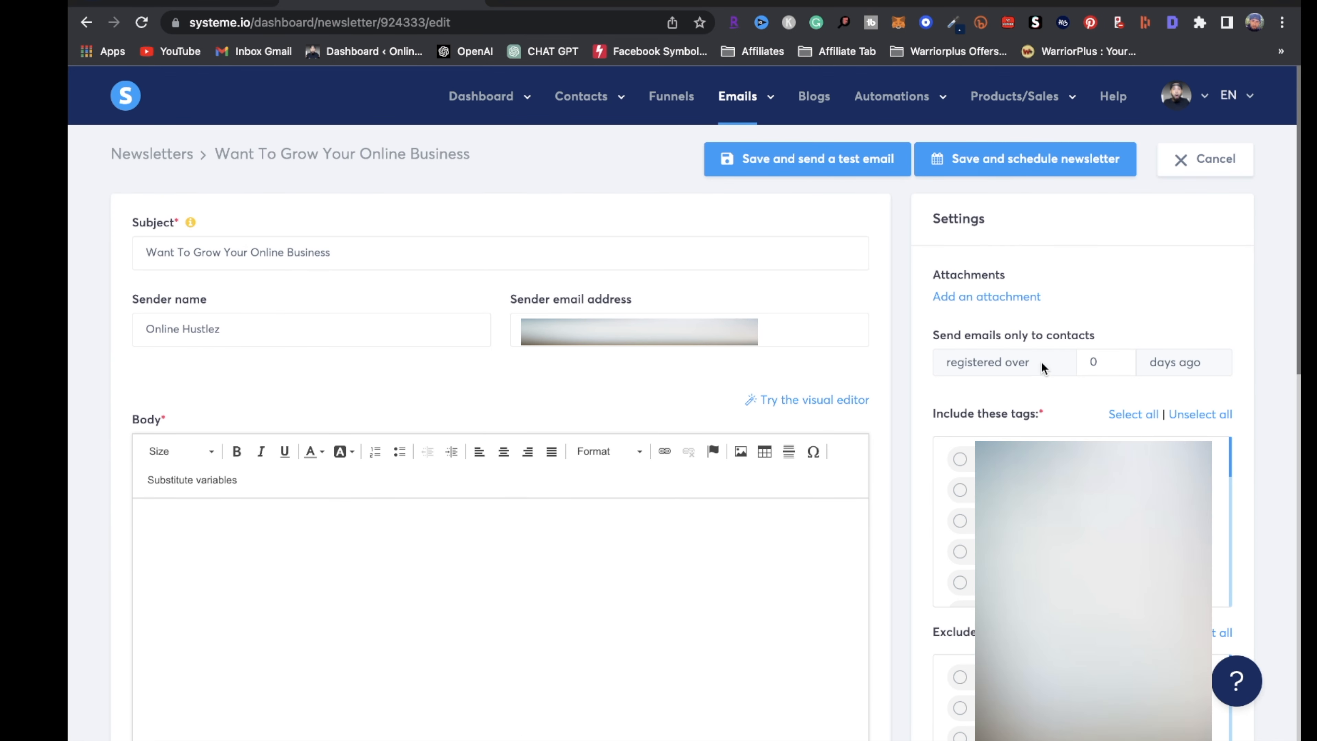
{"action": "scroll", "coordinate": [1082, 521], "scroll_direction": "down", "scroll_amount": 10}
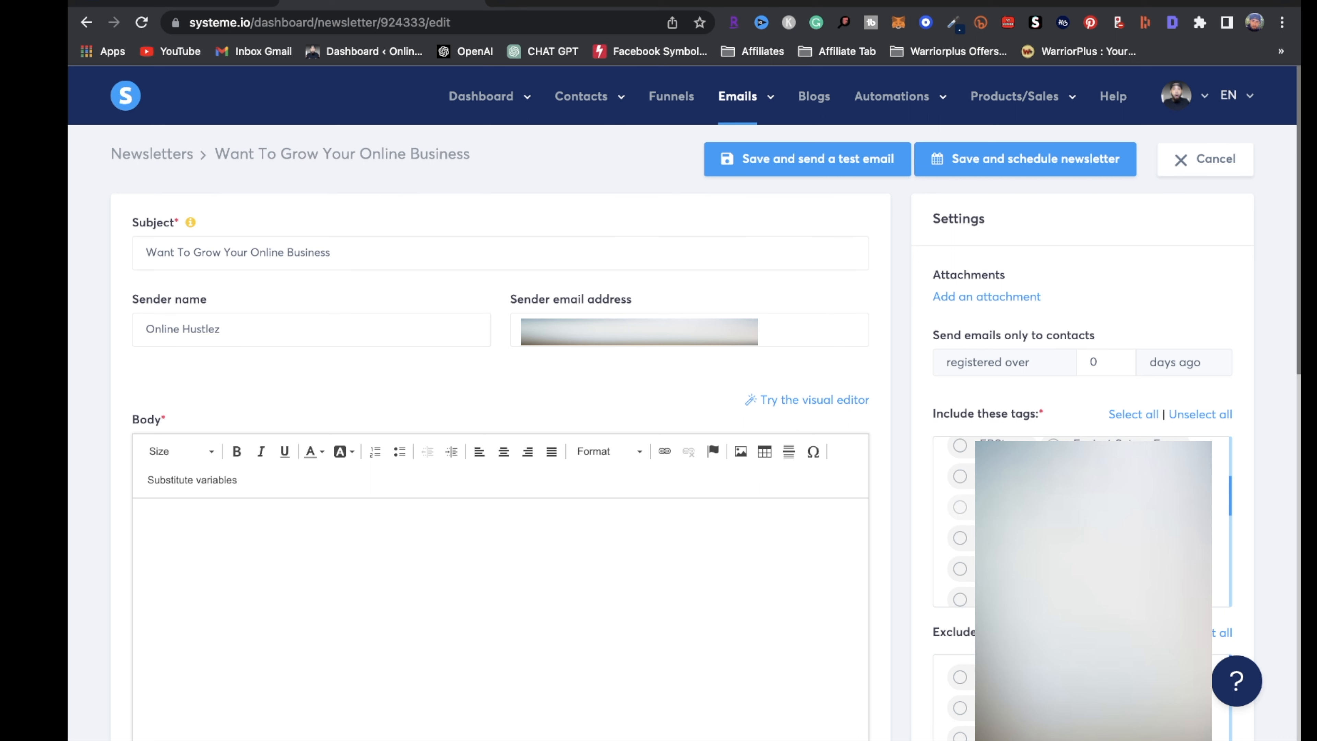
{"action": "scroll", "coordinate": [1082, 521], "scroll_direction": "up", "scroll_amount": 10}
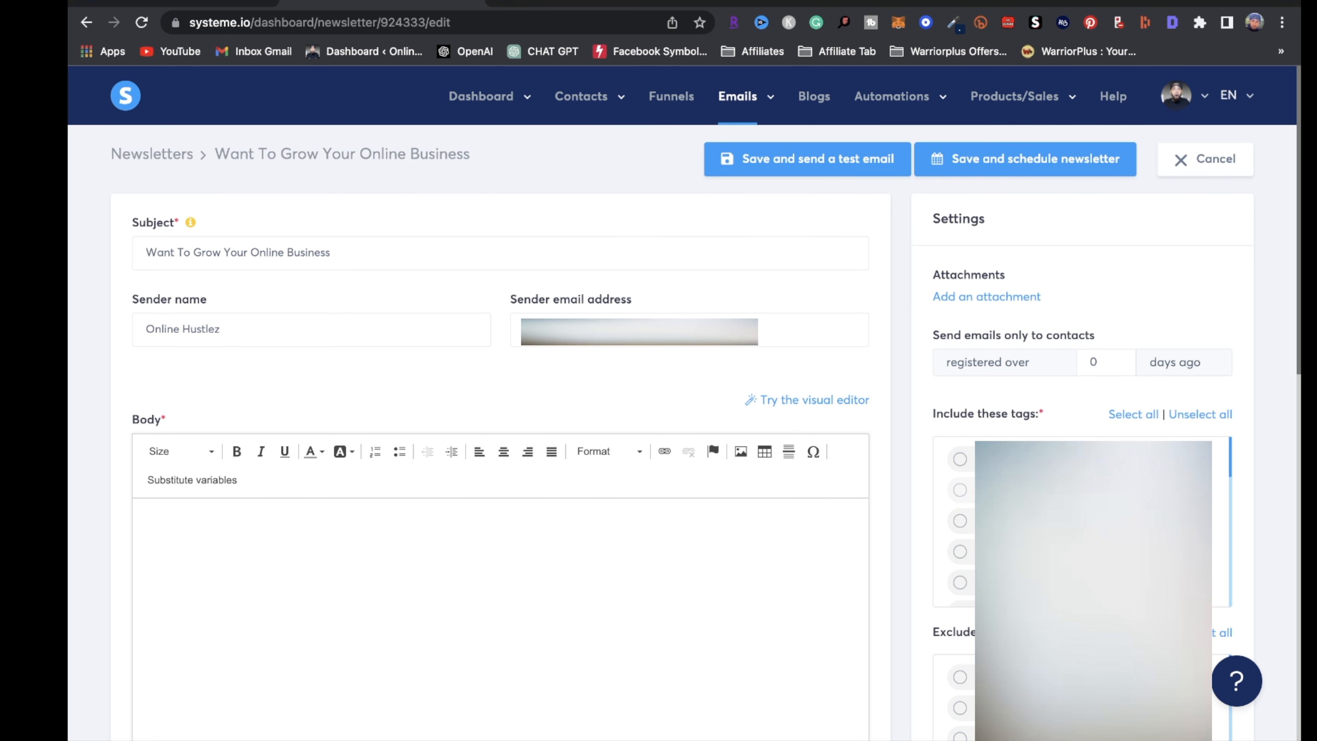
{"action": "left_click", "coordinate": [1140, 418]}
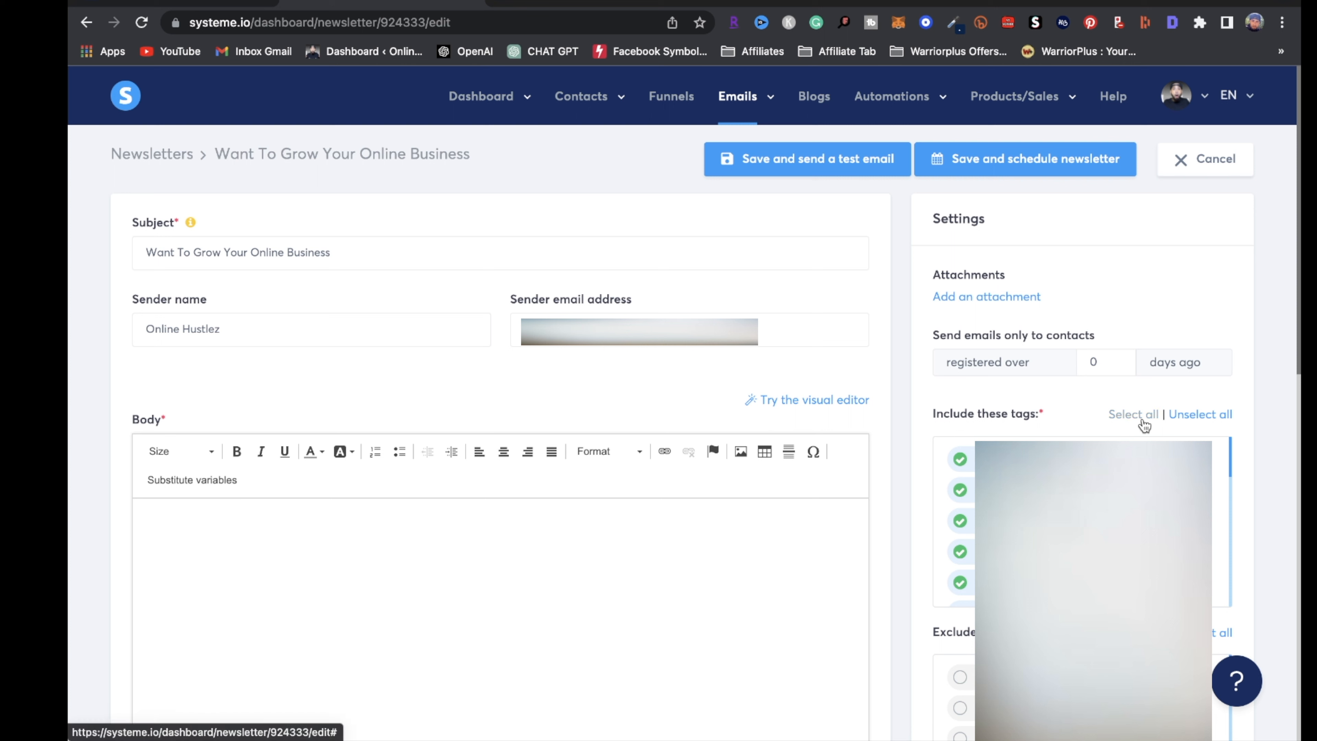
{"action": "left_click", "coordinate": [384, 518]}
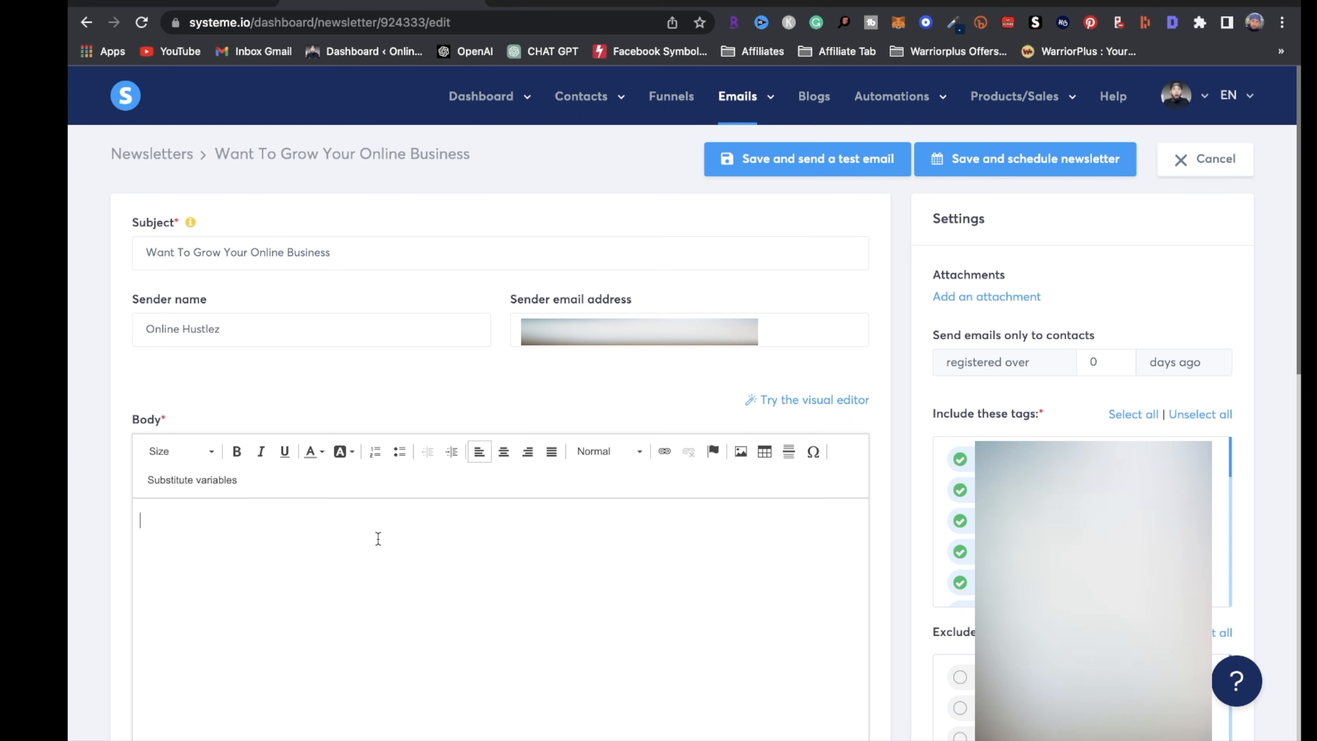